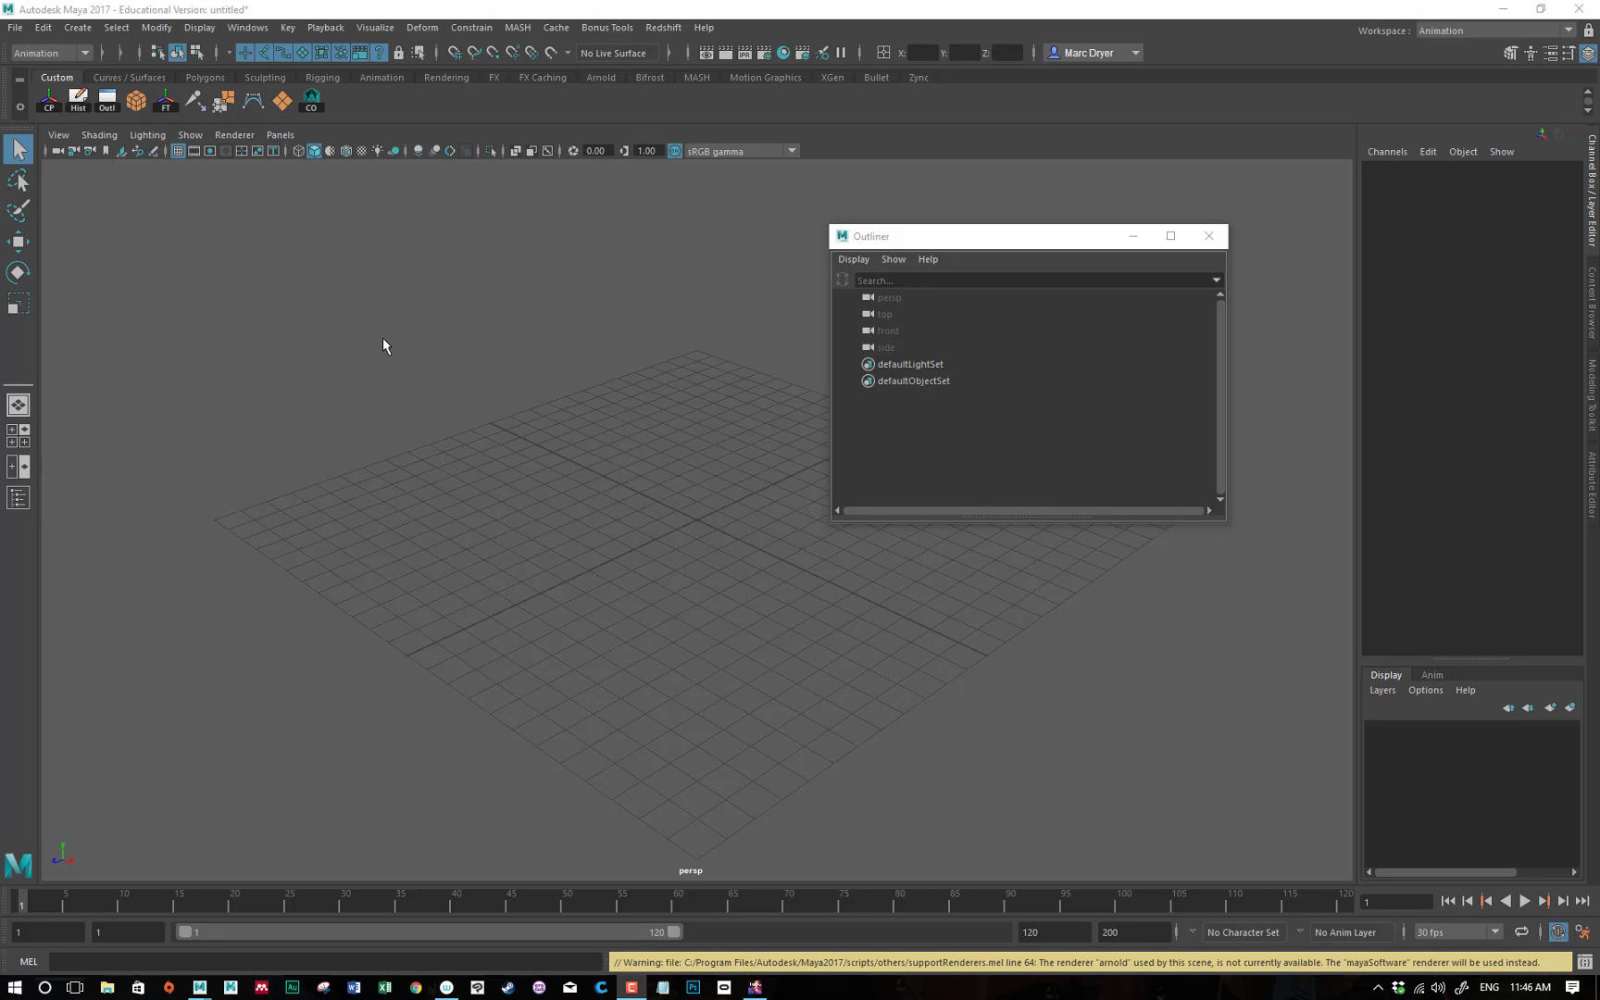
Check the current project's name and folder locations in the Project Window without changing anything.
{"action": "left_click", "coordinate": [16, 27]}
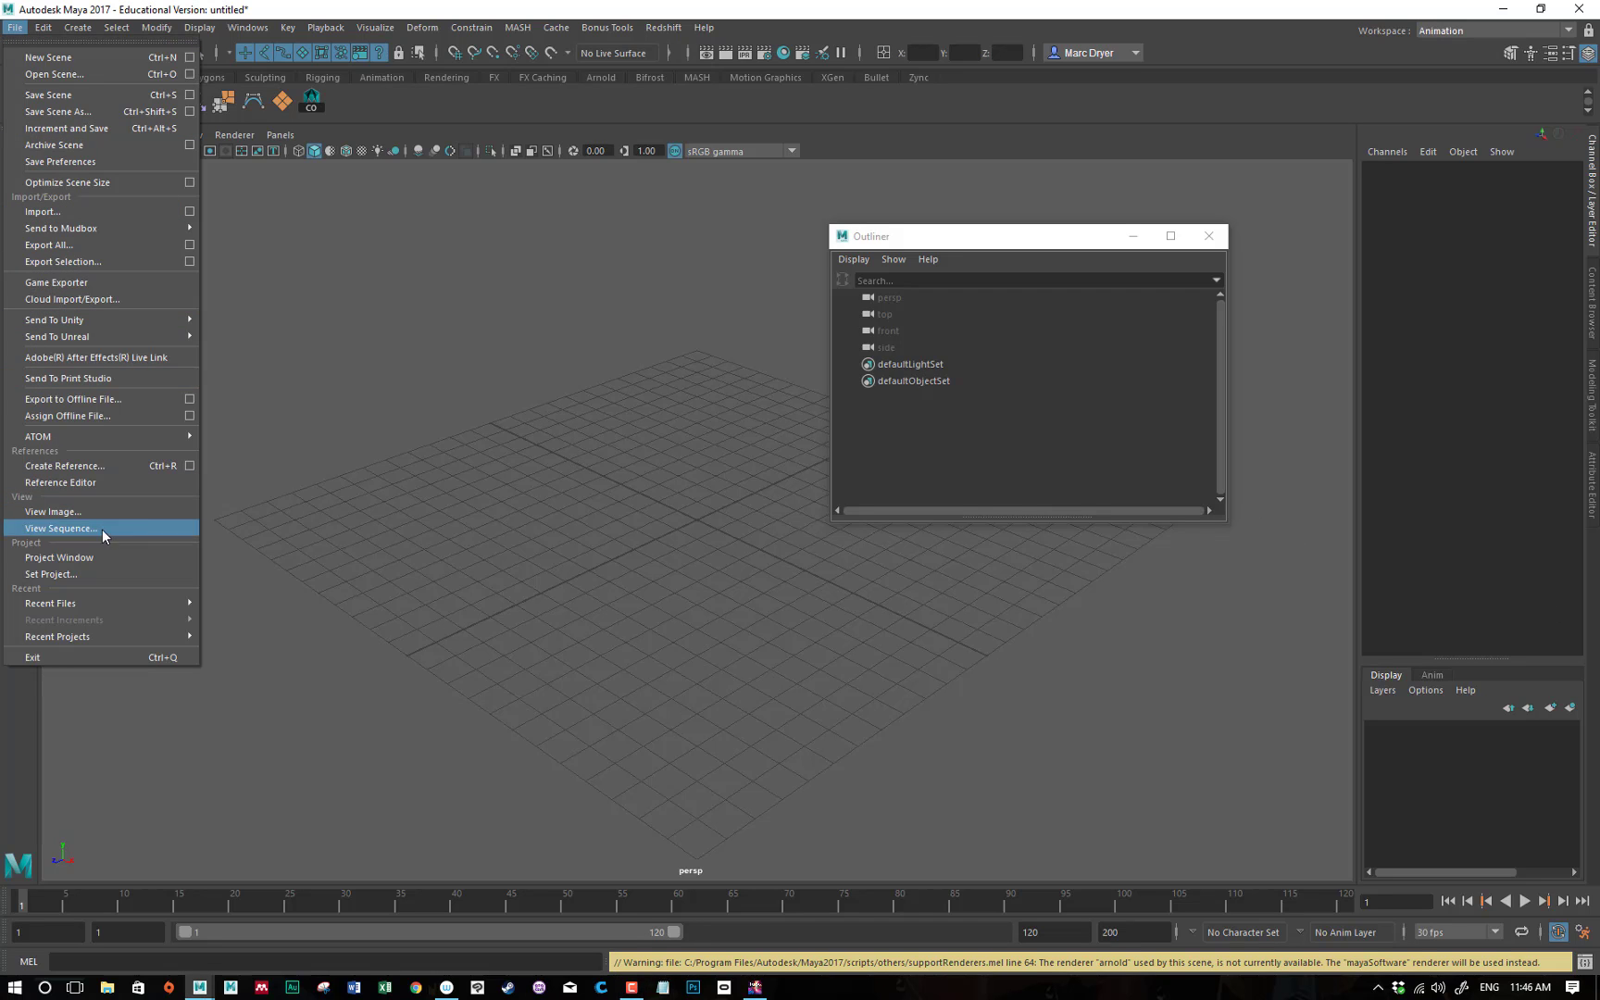
{"action": "left_click", "coordinate": [109, 555]}
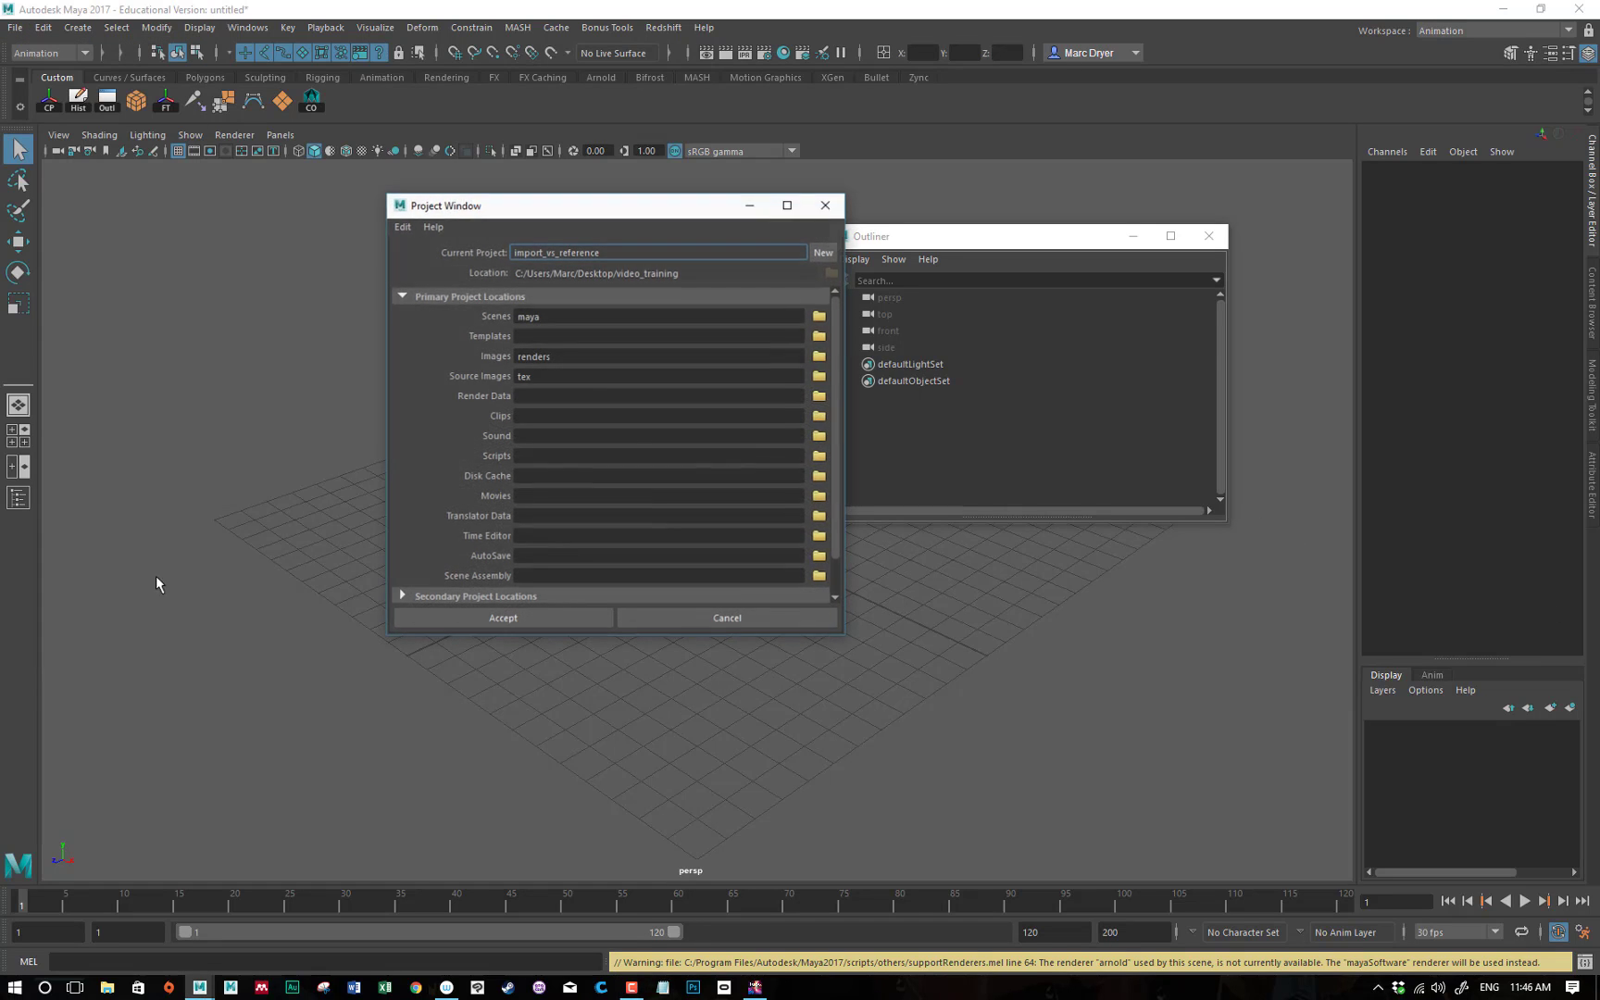
{"action": "left_click", "coordinate": [727, 618]}
Set the current project to the import_vs_reference folder inside video_training.
{"action": "left_click", "coordinate": [16, 27]}
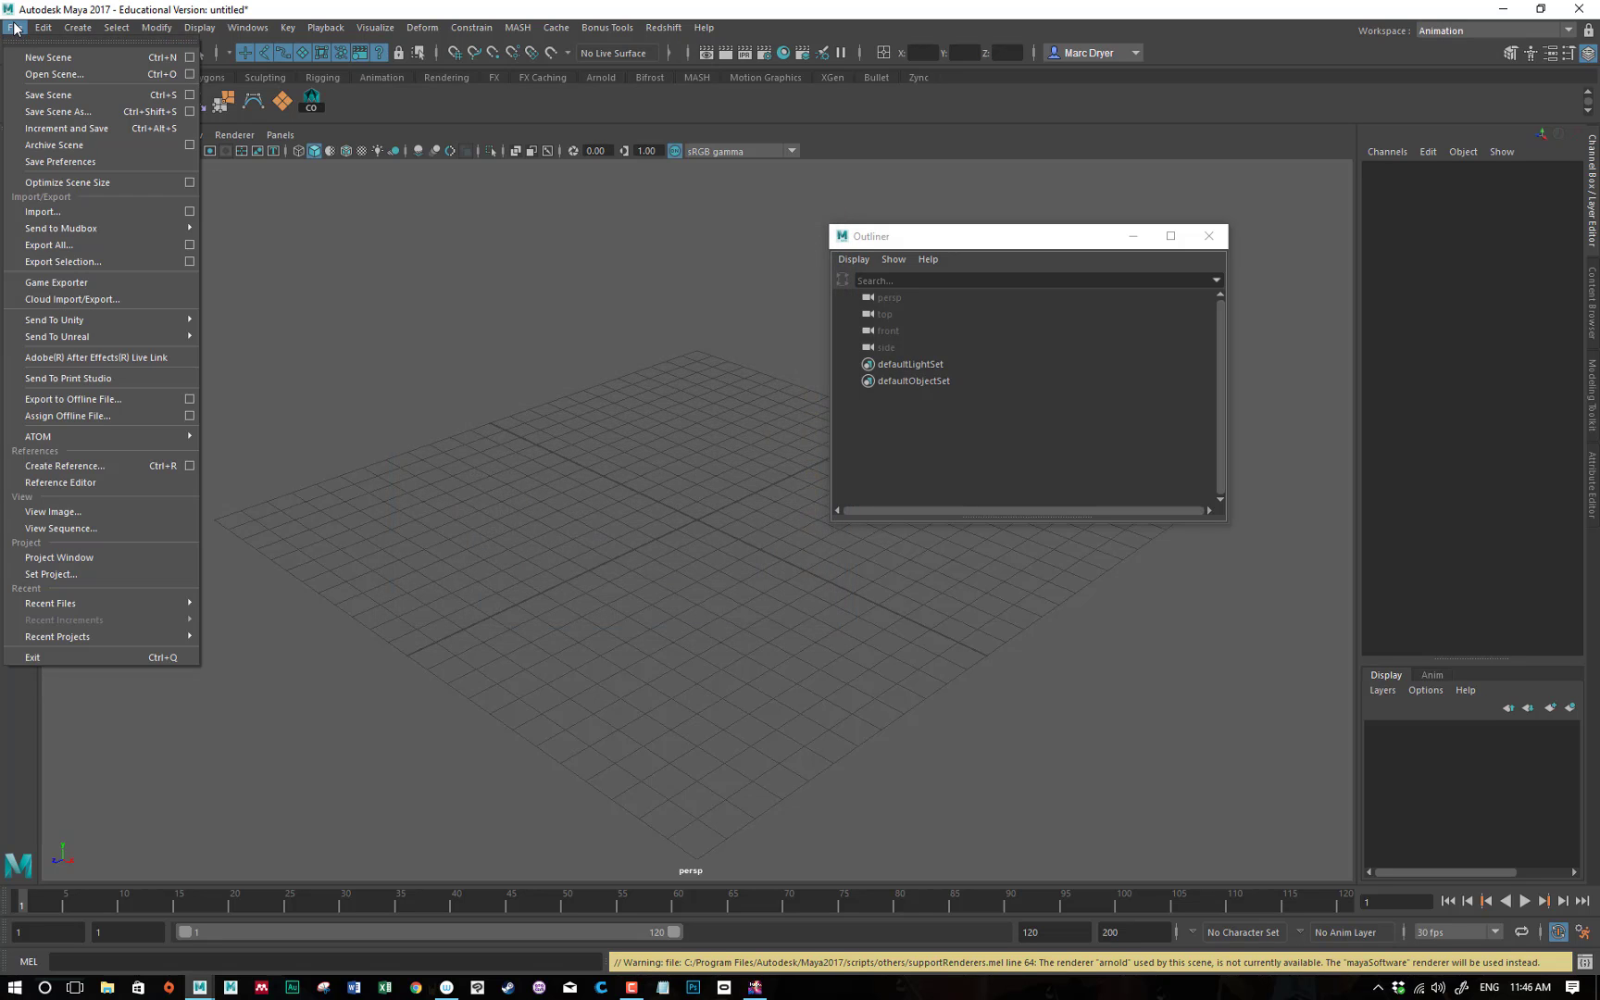
{"action": "mouse_move", "coordinate": [48, 439]}
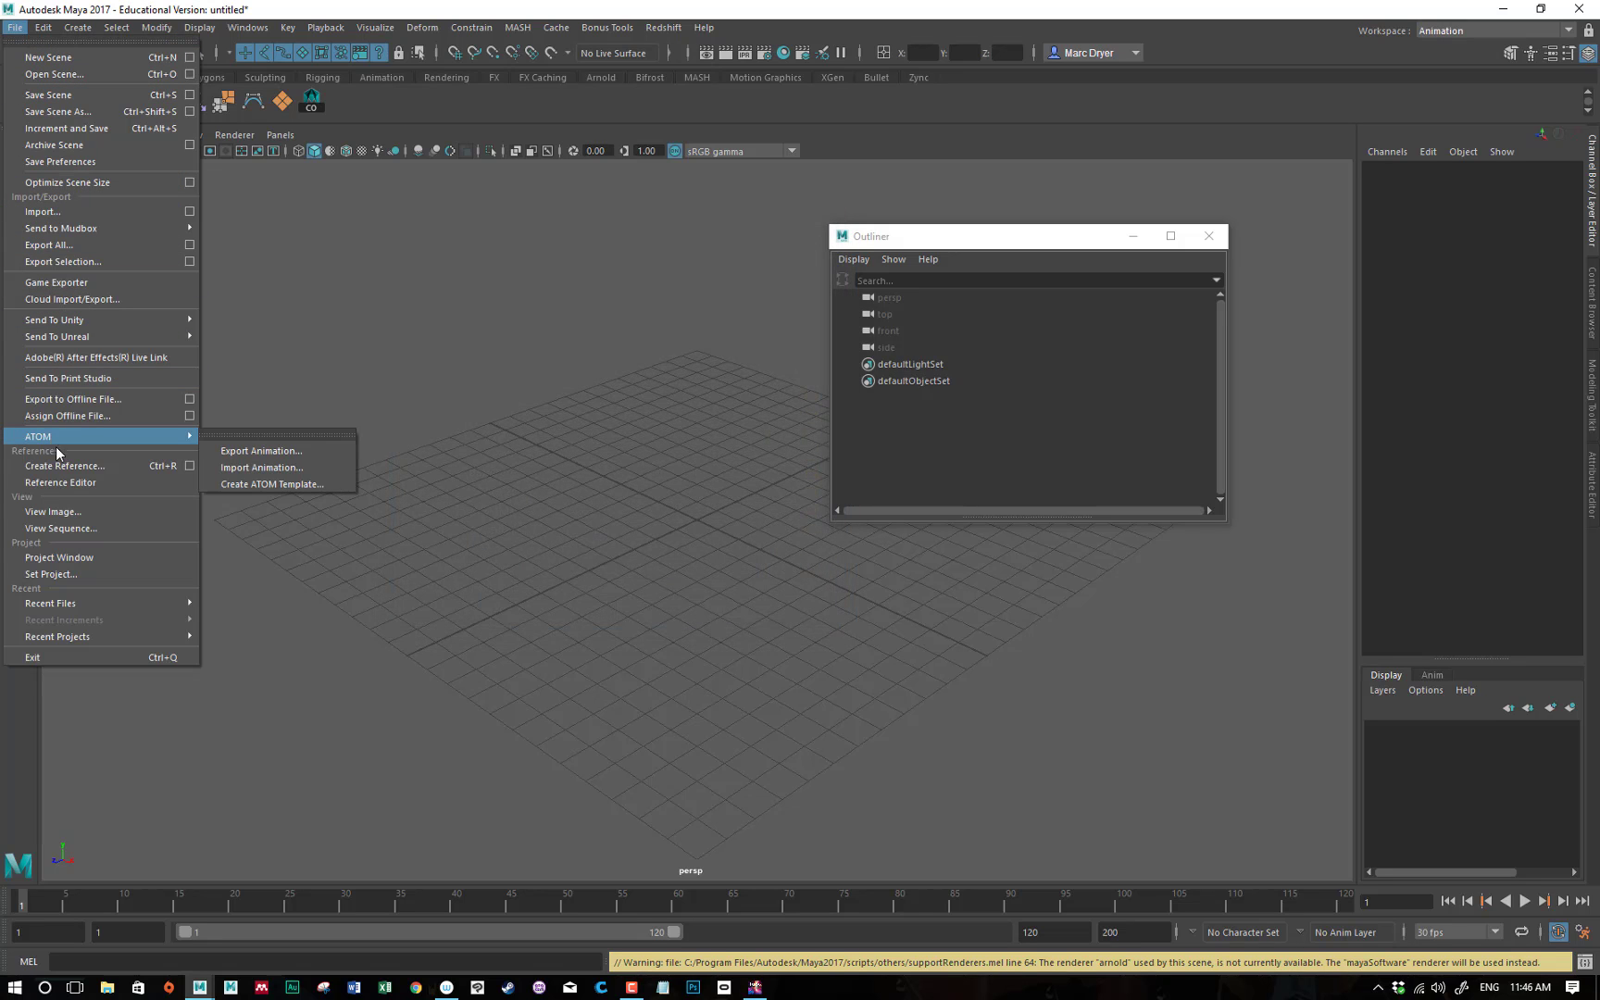
{"action": "left_click", "coordinate": [79, 571]}
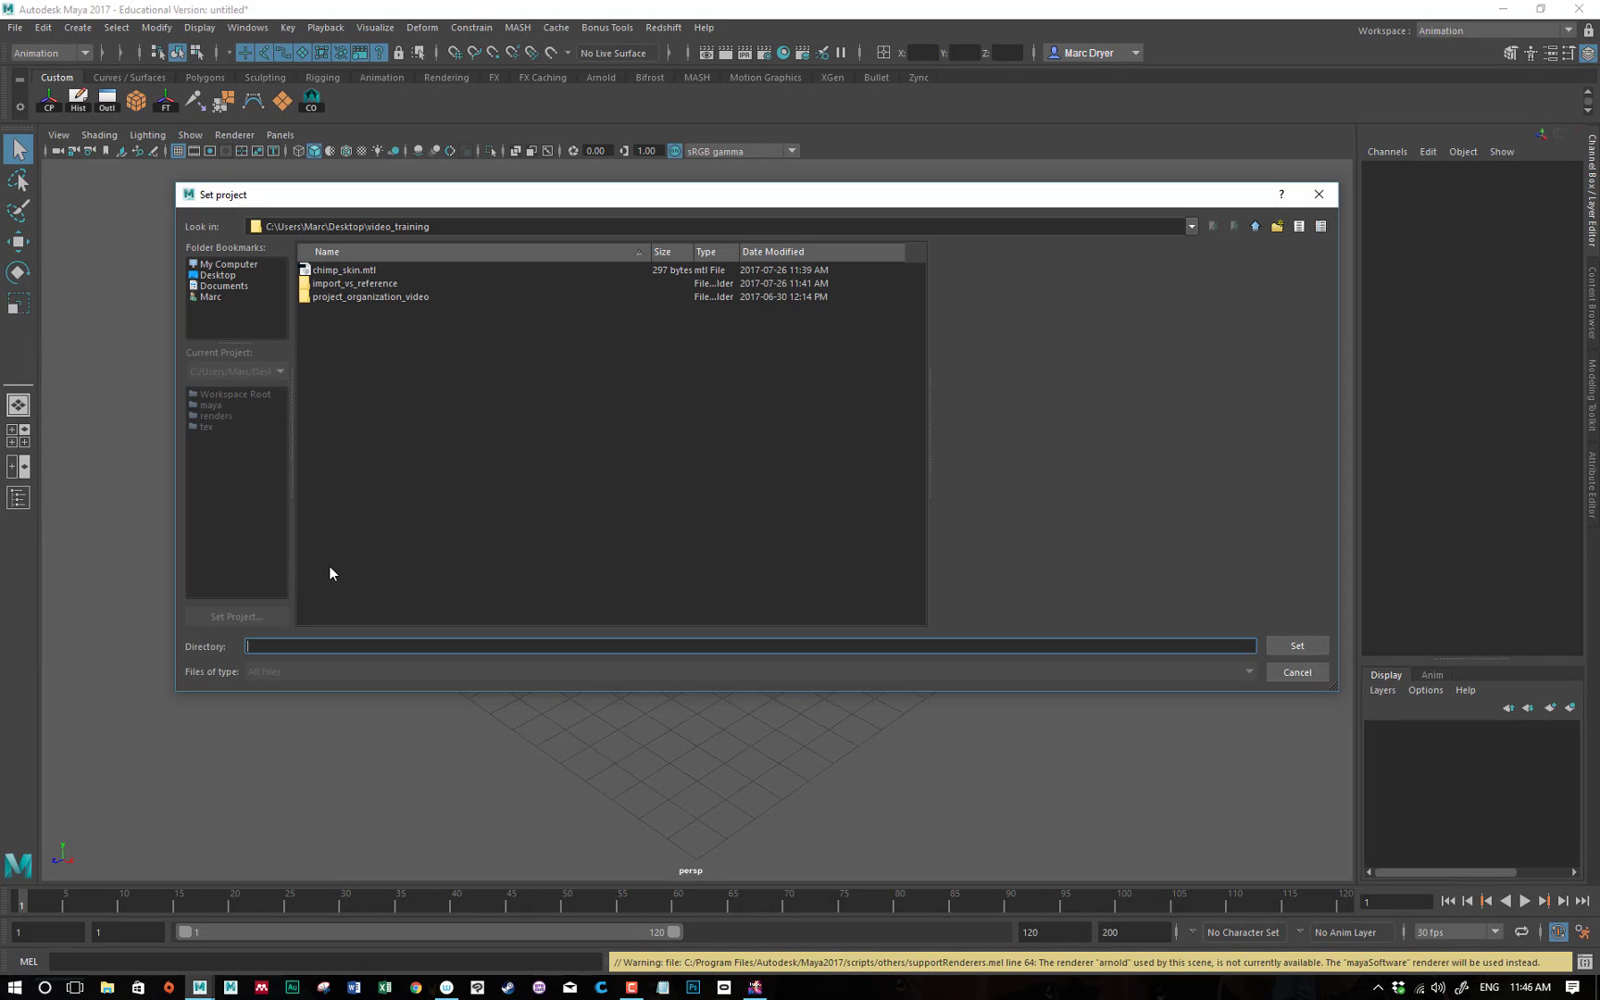
{"action": "left_click", "coordinate": [350, 285]}
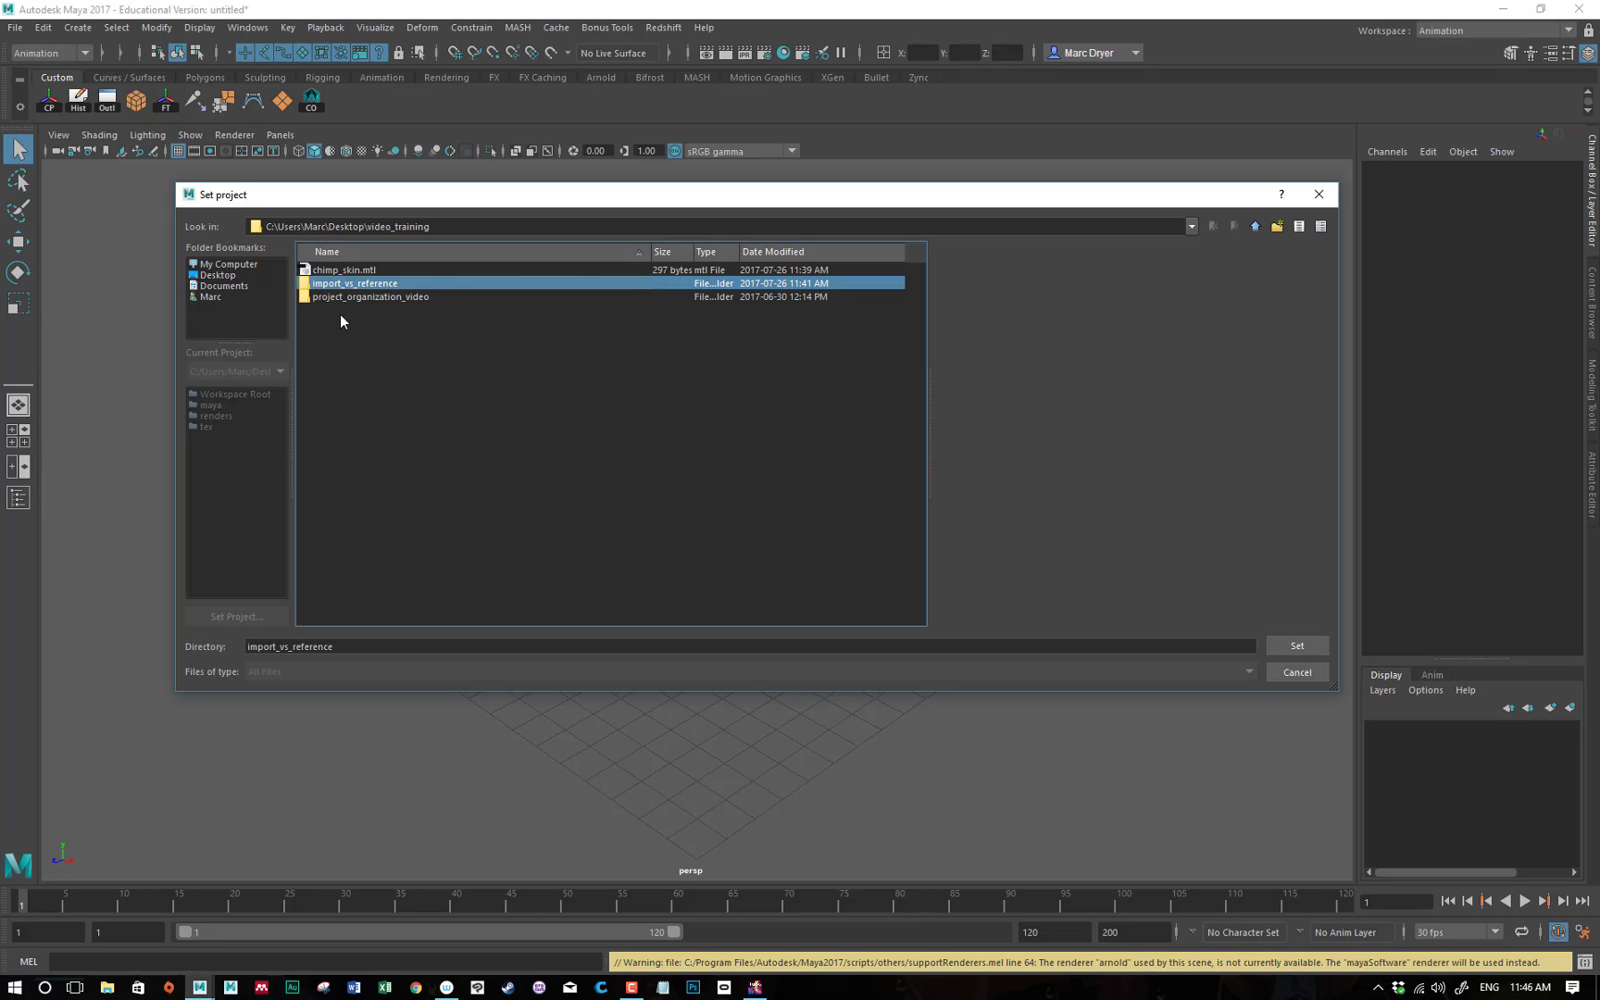
{"action": "double_click", "coordinate": [331, 286]}
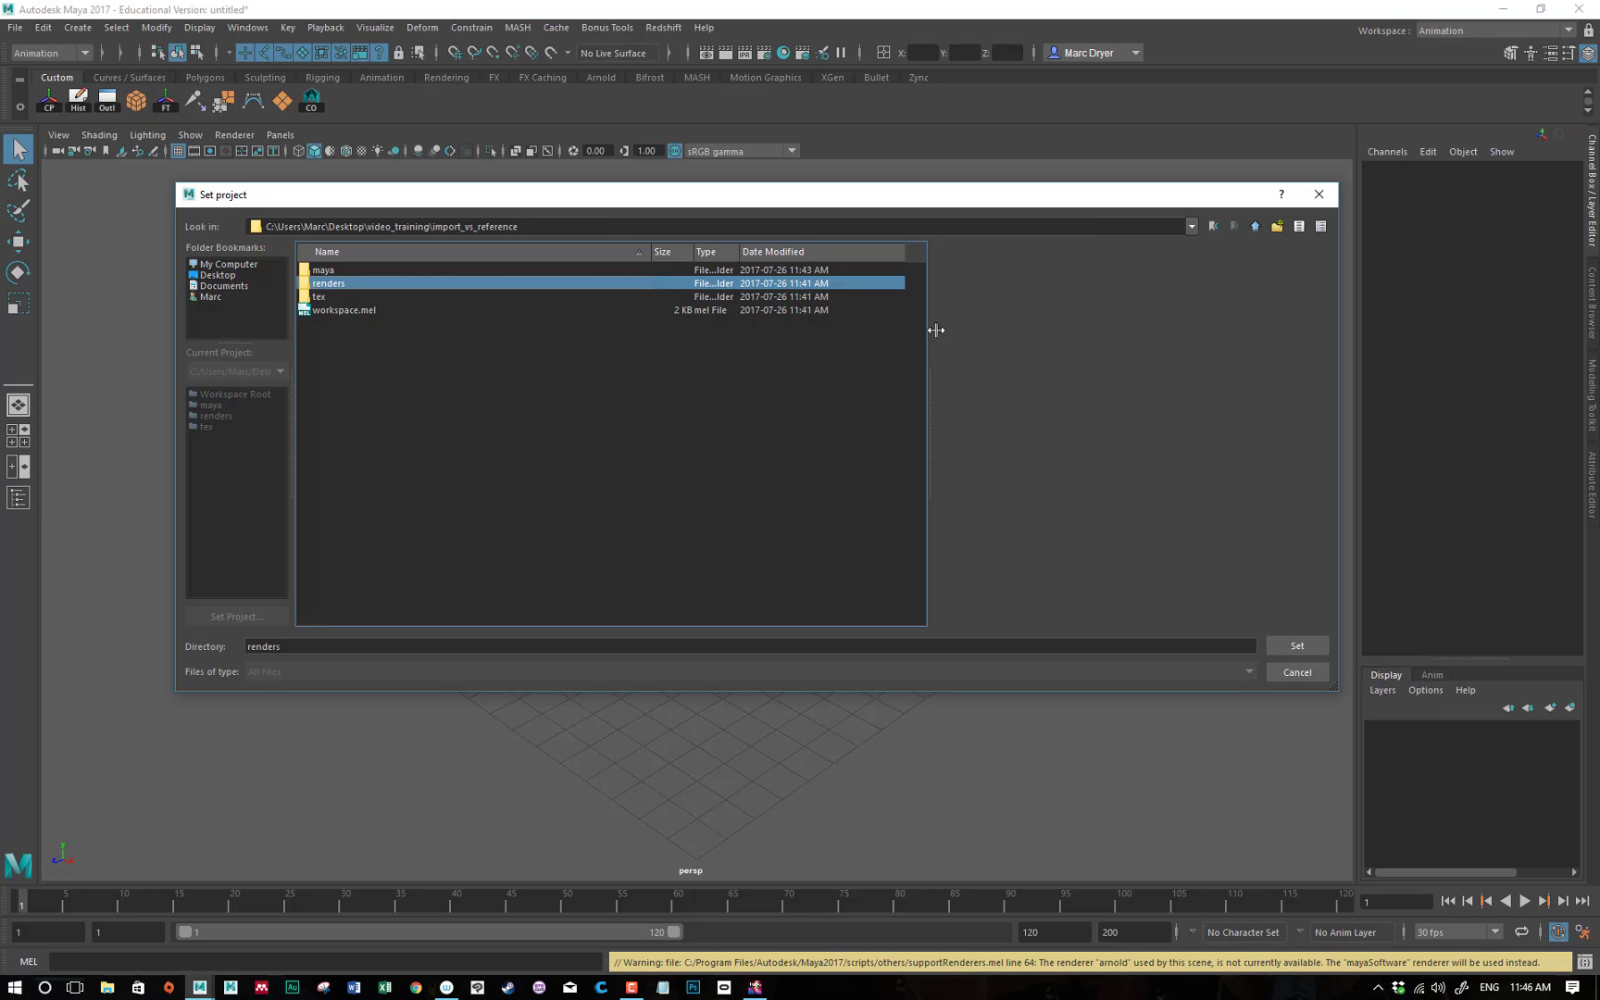
{"action": "left_click", "coordinate": [1213, 225]}
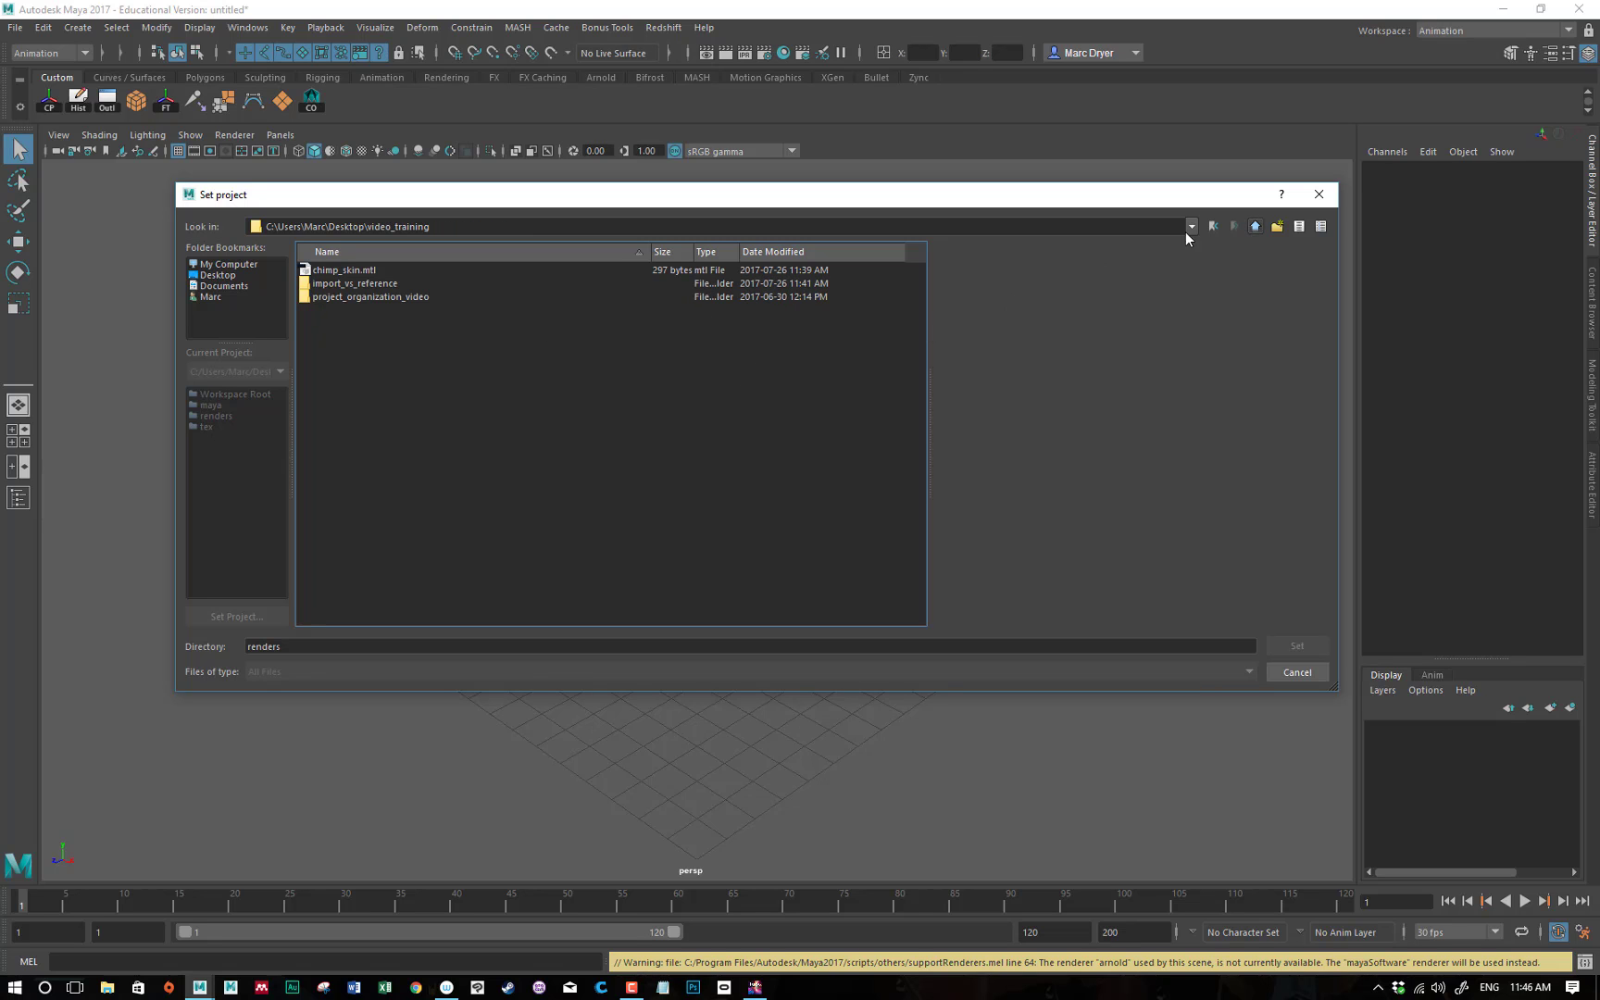
{"action": "left_click", "coordinate": [358, 283]}
{"action": "left_click", "coordinate": [1307, 647]}
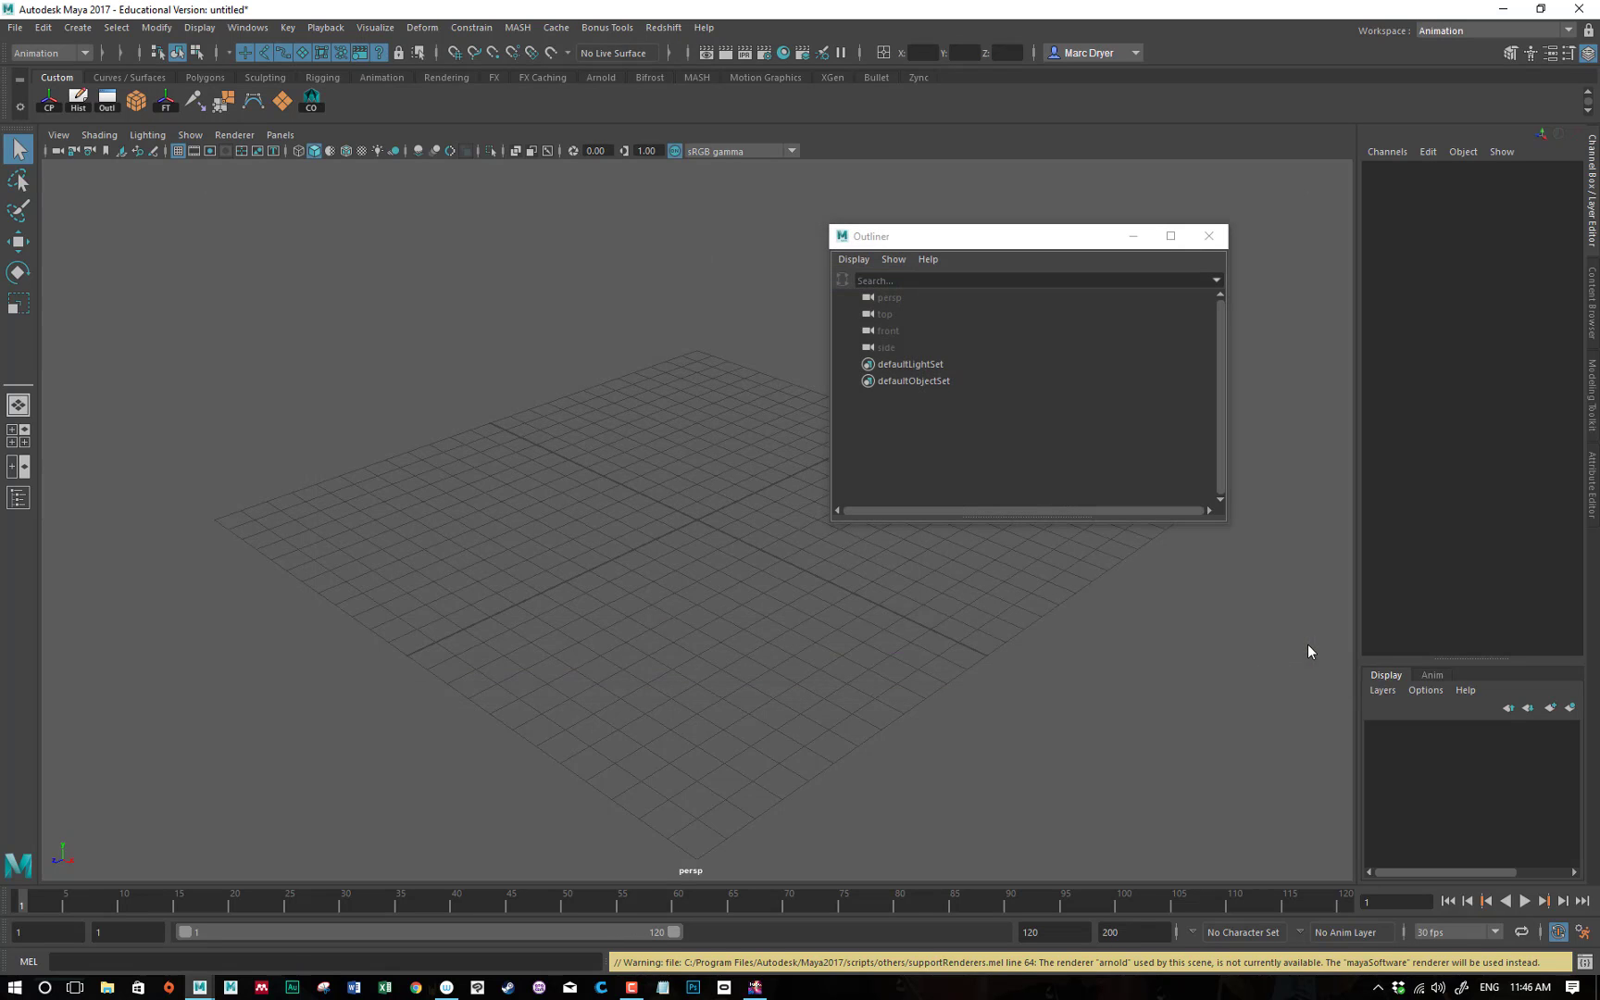
Open the scene sample_chimp.ma without saving the untitled scene, dismissing the loading notices.
{"action": "left_click", "coordinate": [759, 552]}
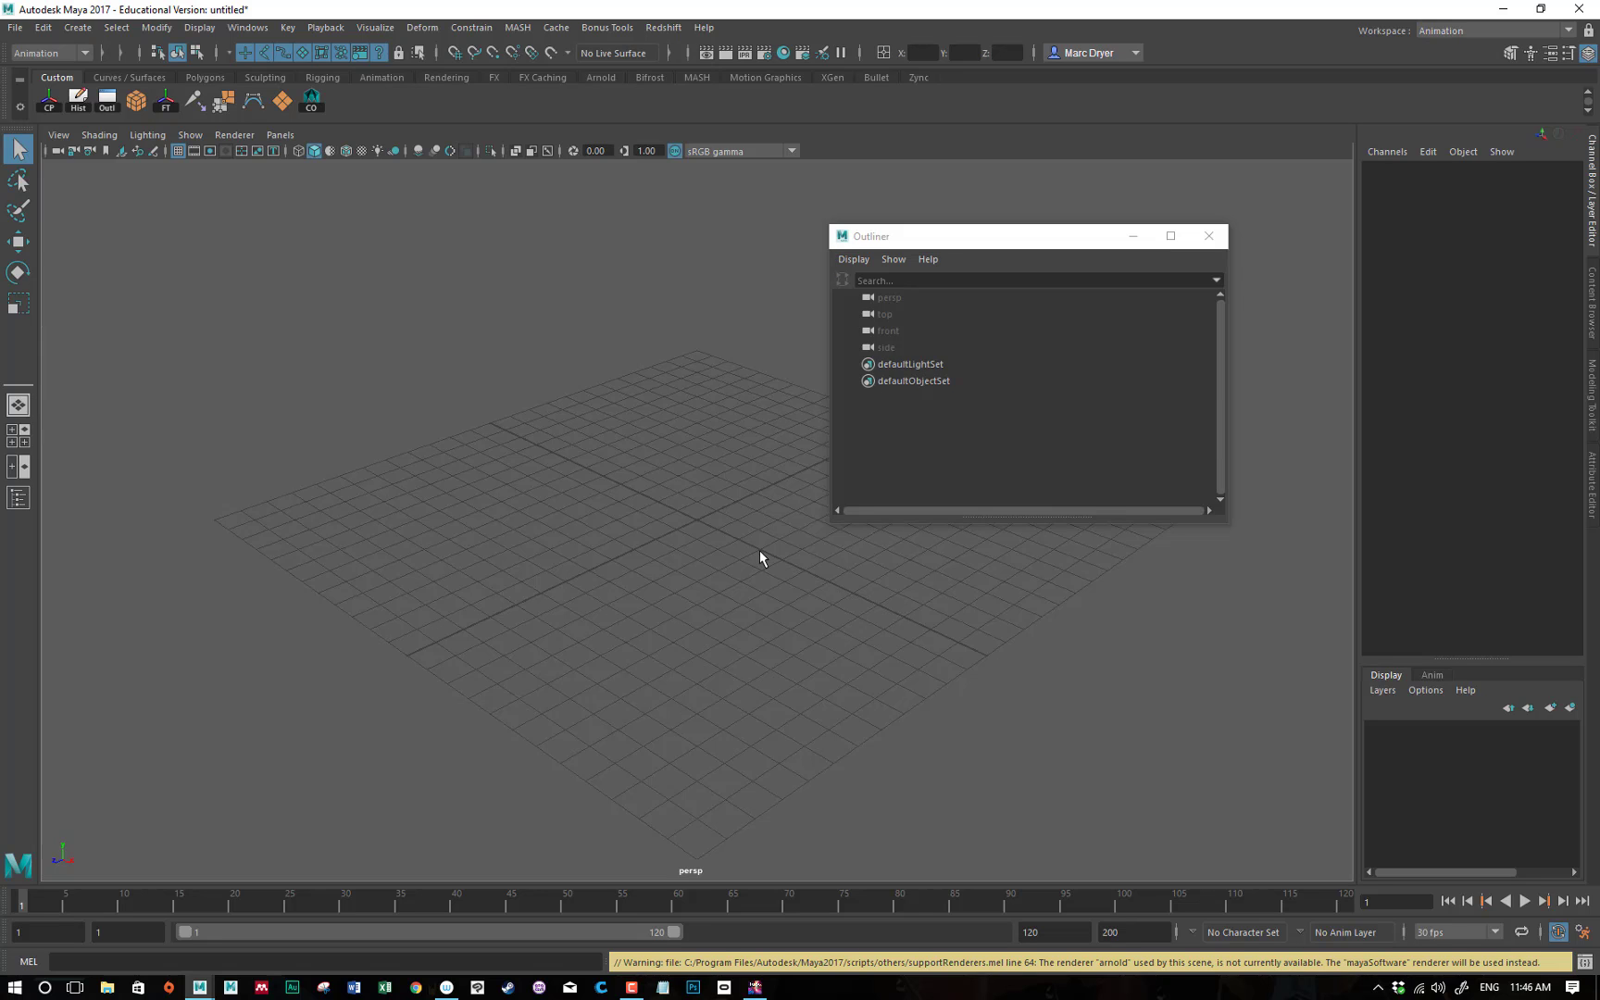
{"action": "key", "text": "ctrl+o"}
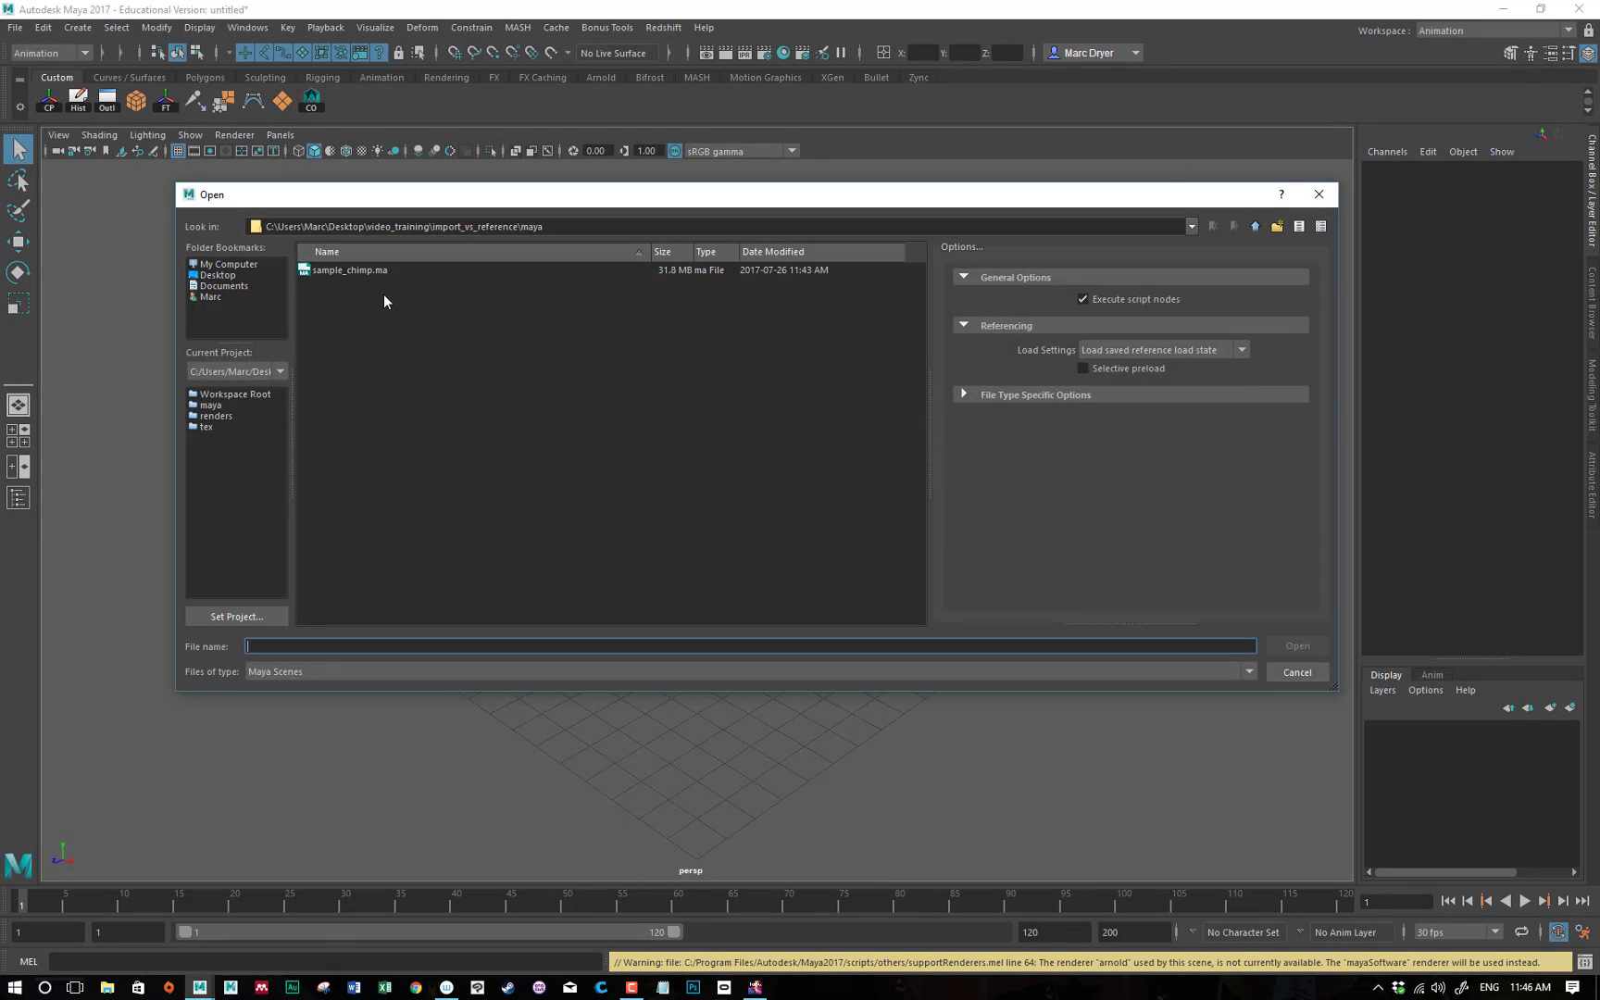
{"action": "left_click", "coordinate": [337, 270]}
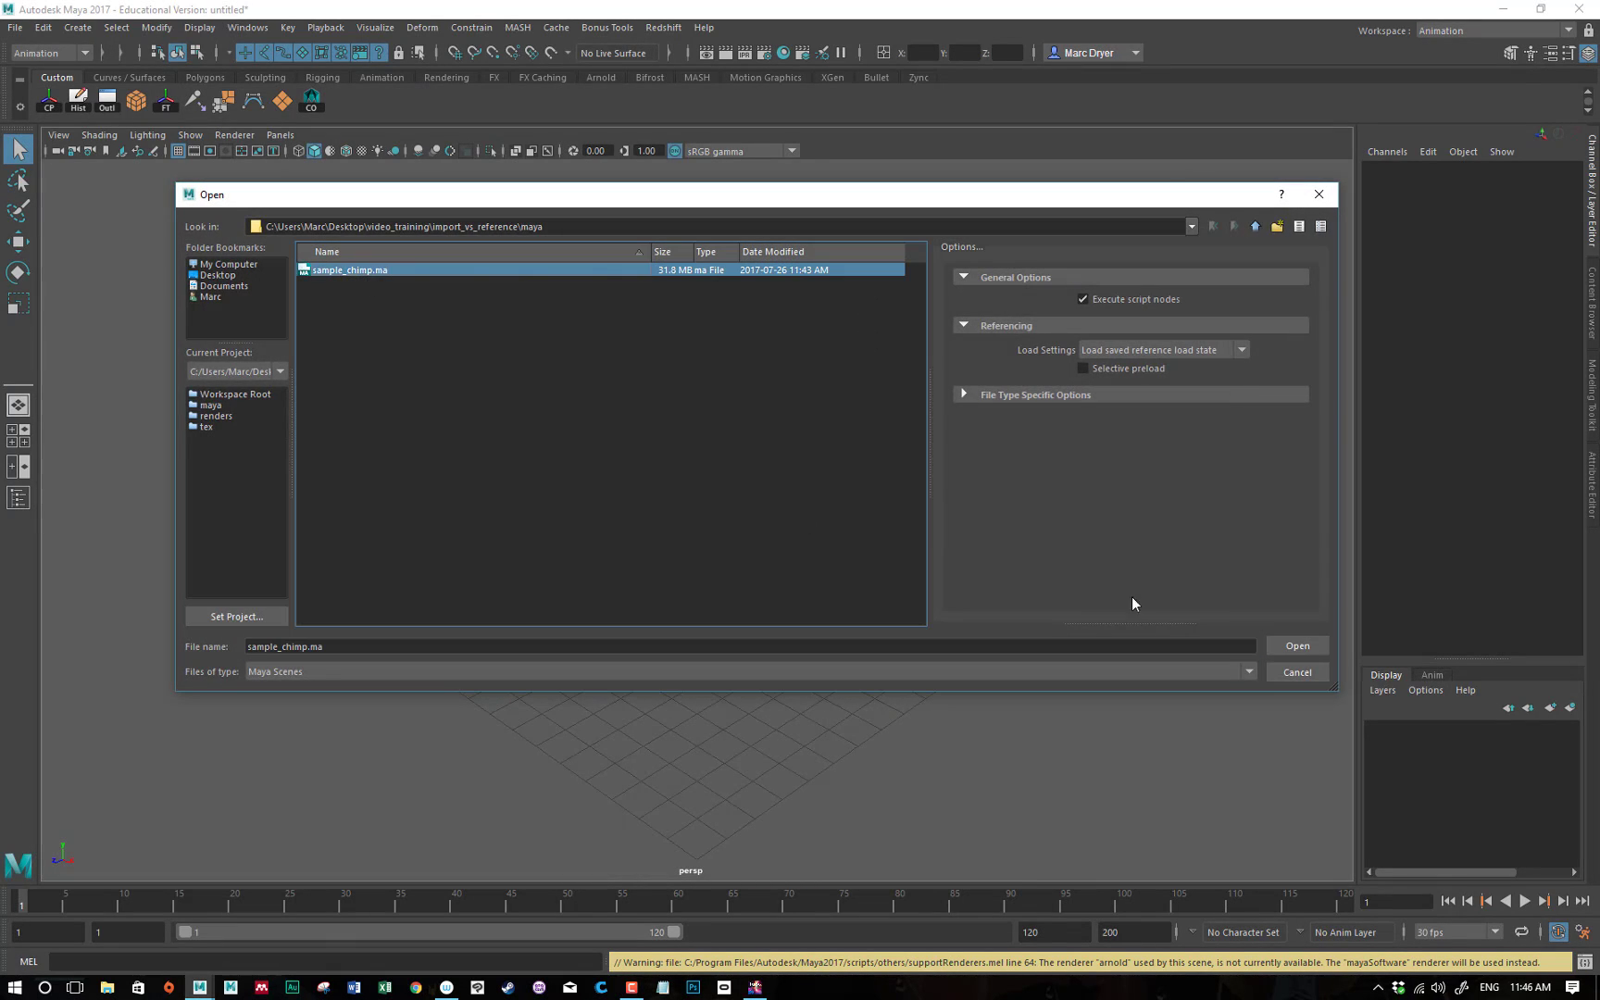
{"action": "left_click", "coordinate": [1322, 650]}
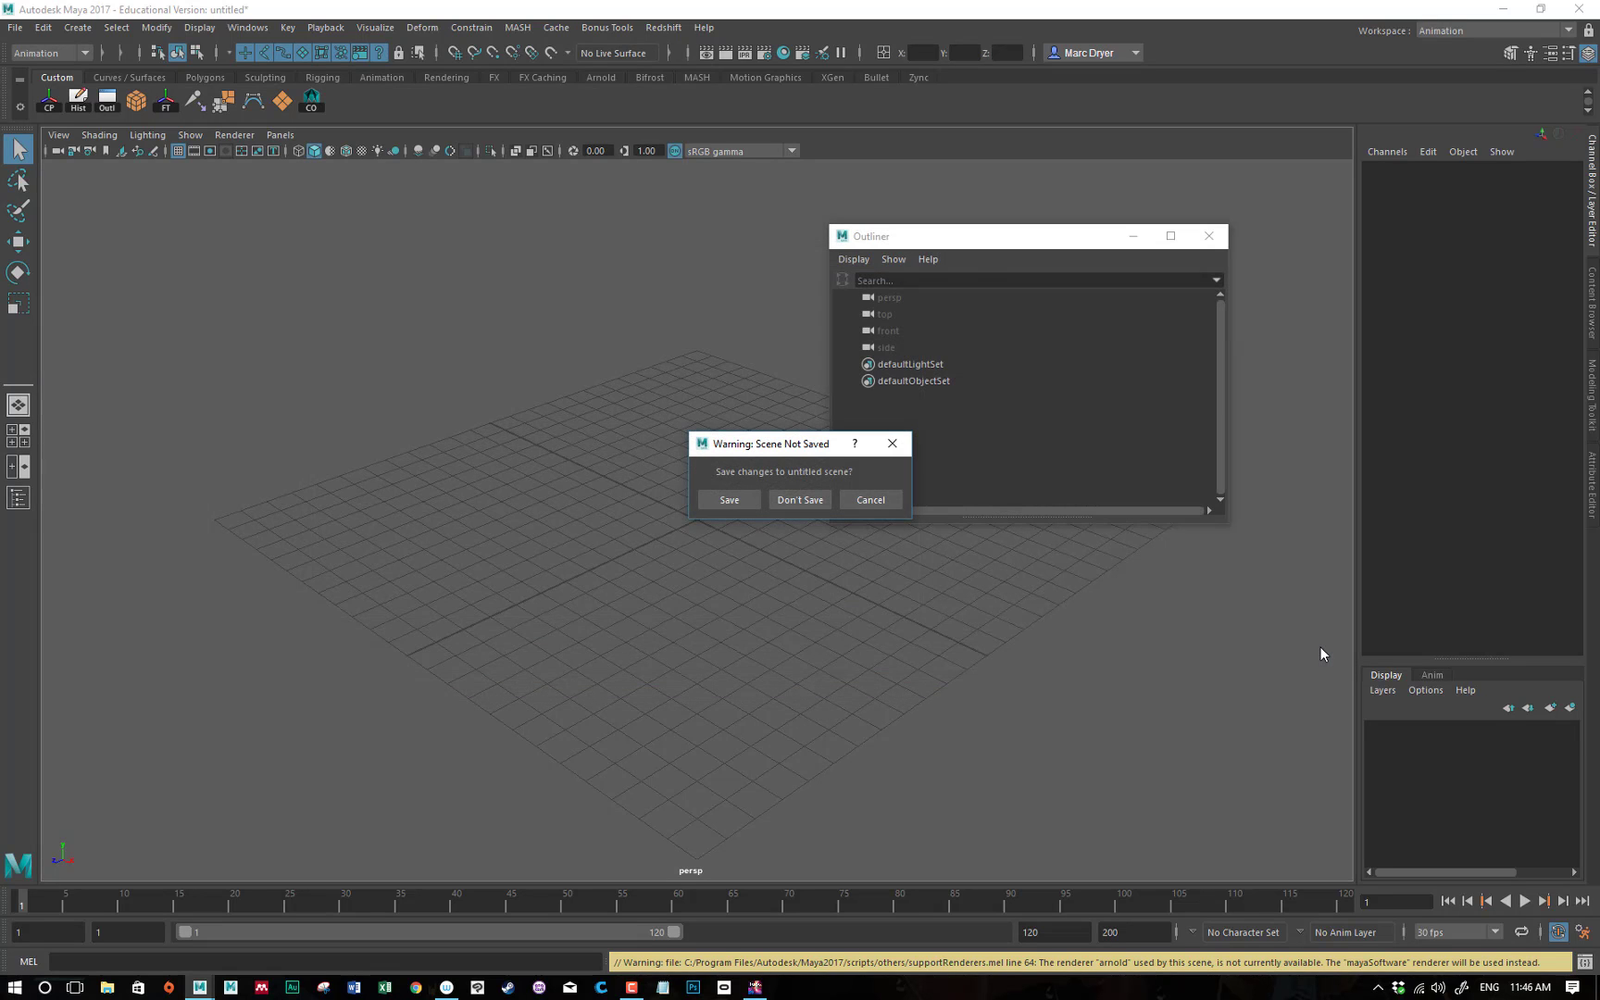
{"action": "left_click", "coordinate": [800, 500]}
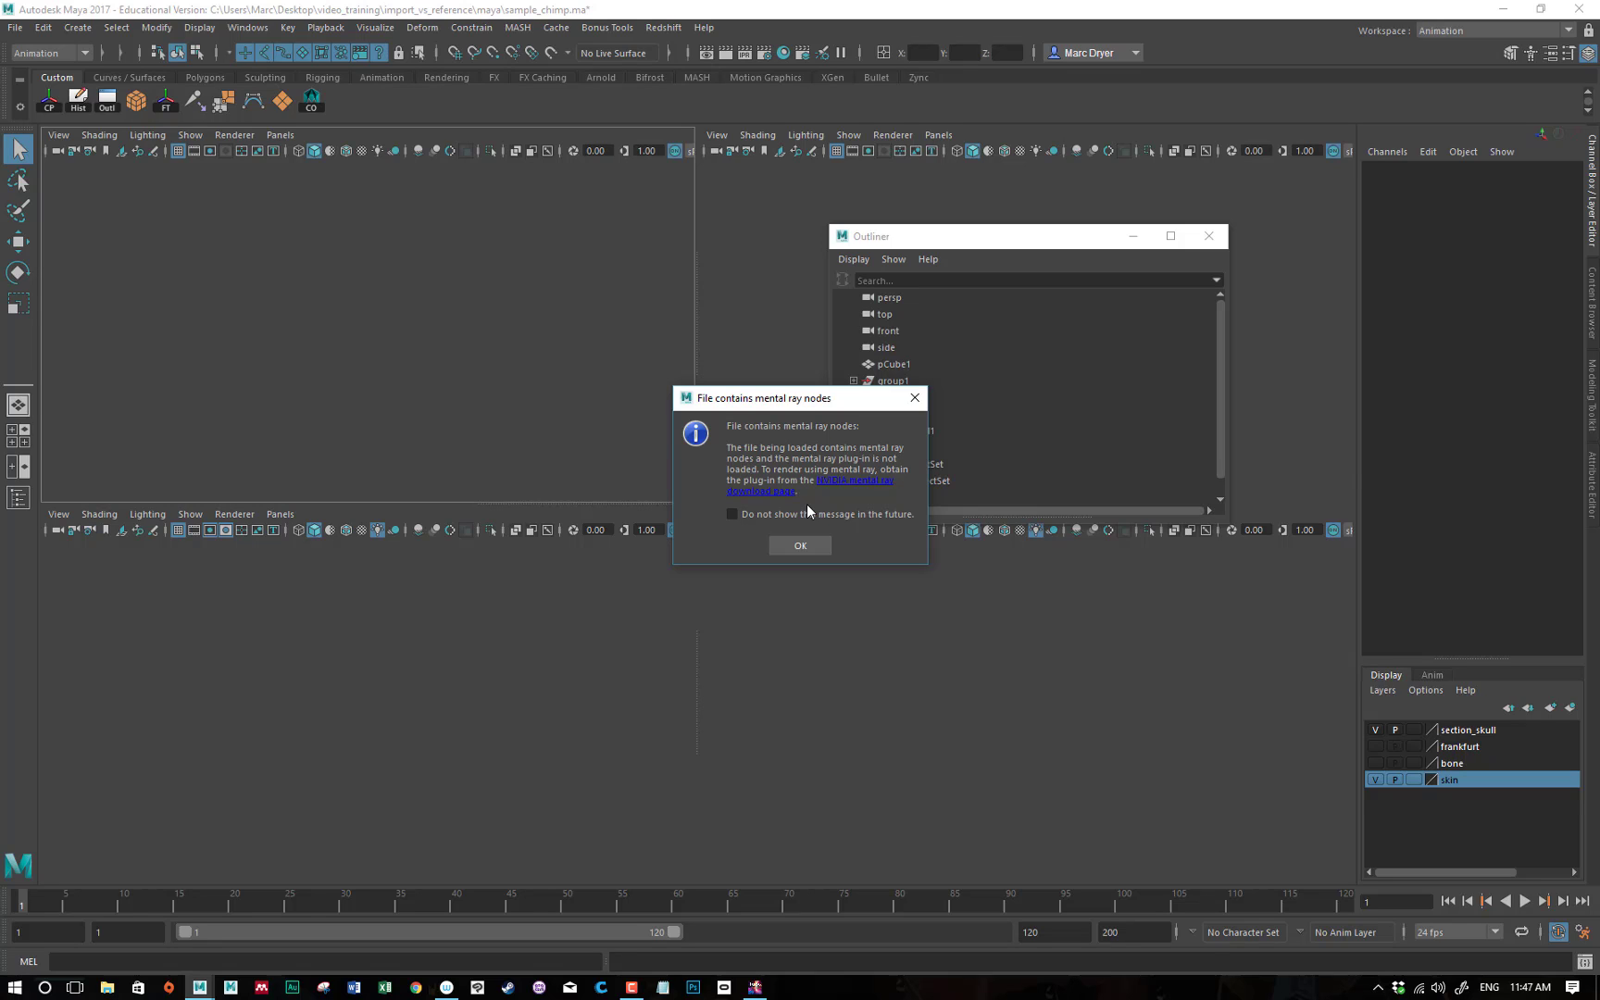
{"action": "left_click", "coordinate": [806, 545]}
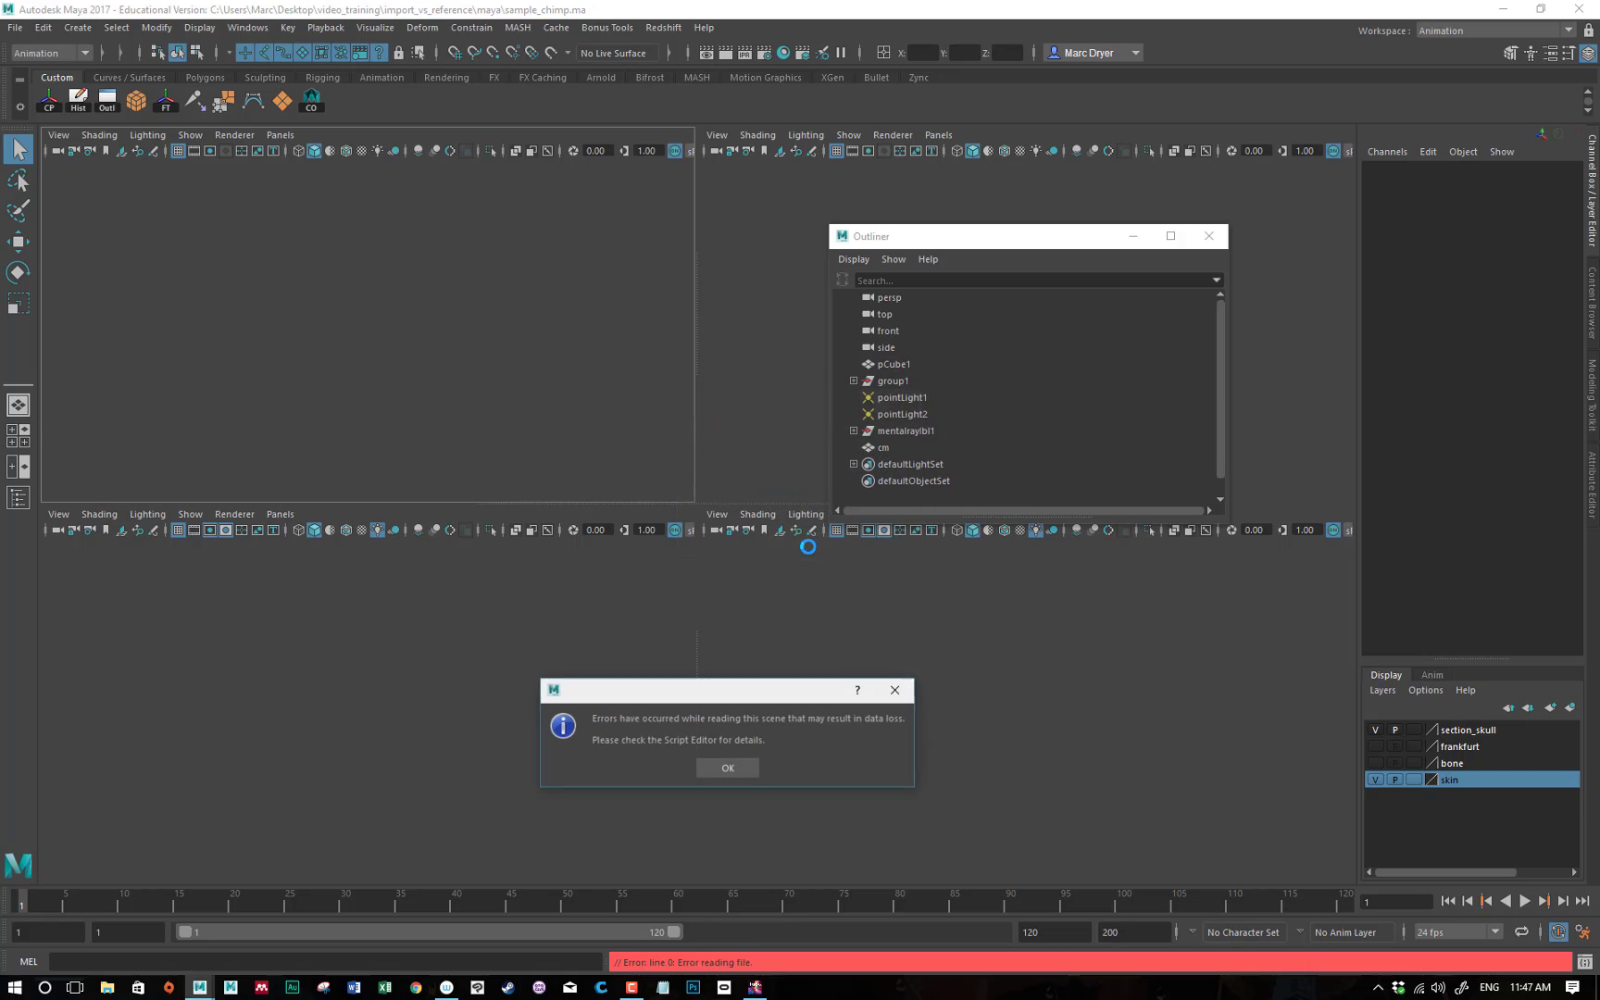
{"action": "left_click", "coordinate": [740, 767]}
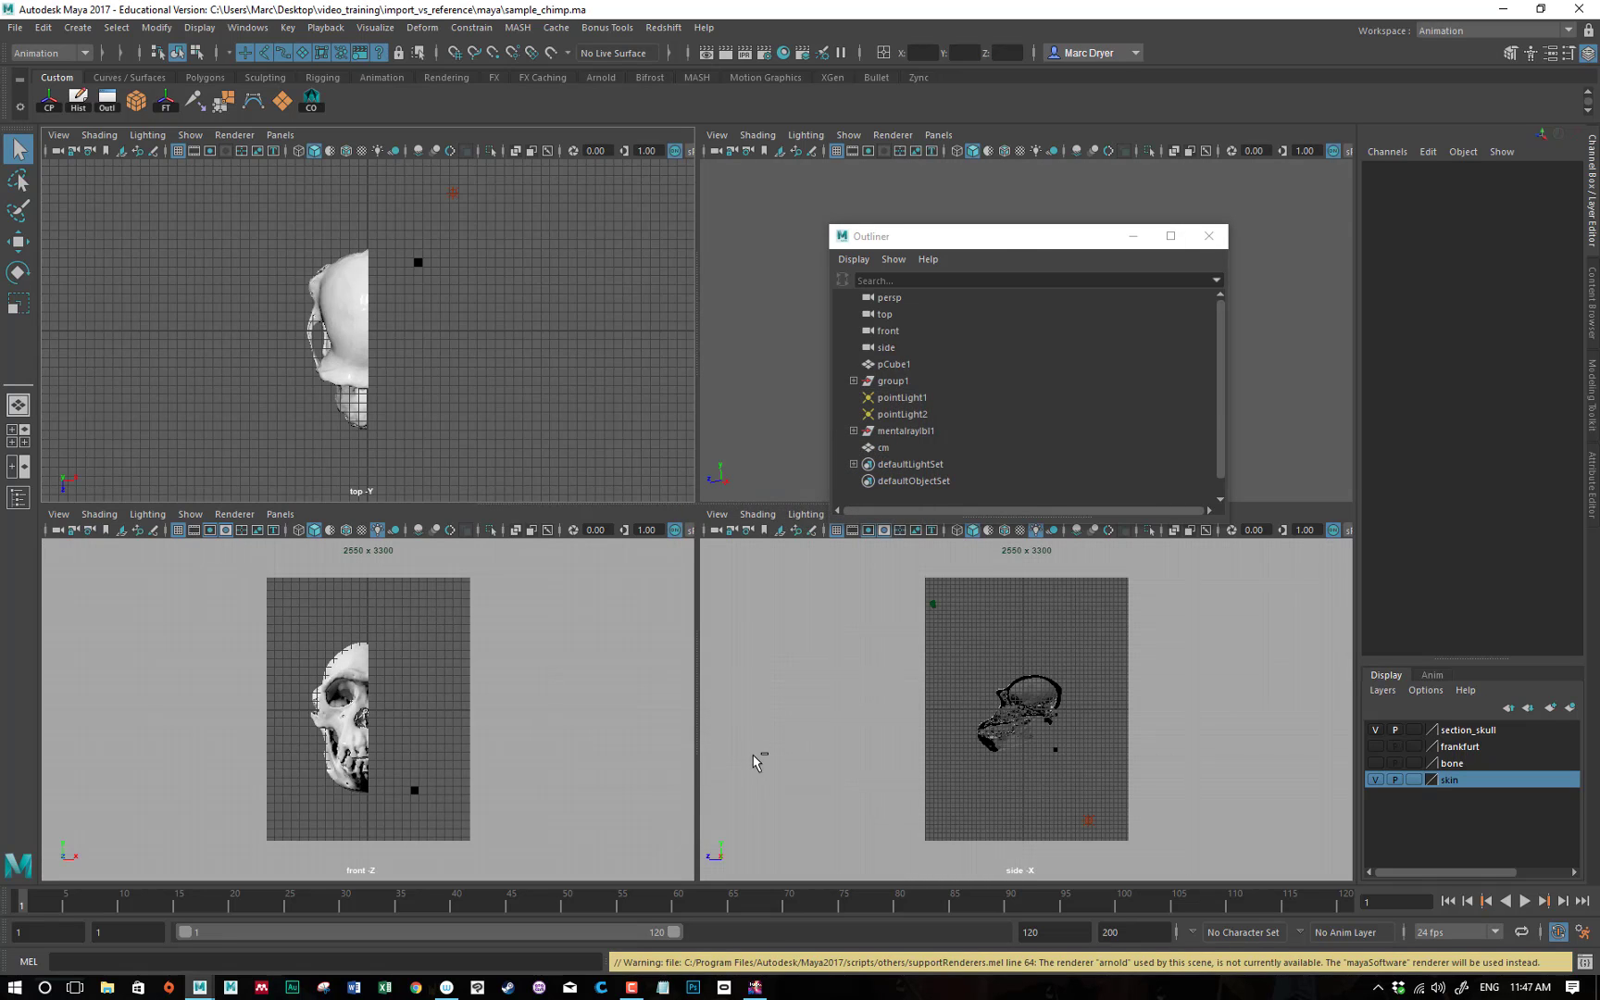
Enlarge the Outliner and turn off DAG Objects Only so it lists every node in the scene.
{"action": "left_click_drag", "start_coordinate": [951, 247], "coordinate": [906, 198]}
{"action": "left_click_drag", "start_coordinate": [1185, 479], "coordinate": [1186, 619]}
{"action": "left_click", "coordinate": [861, 381]}
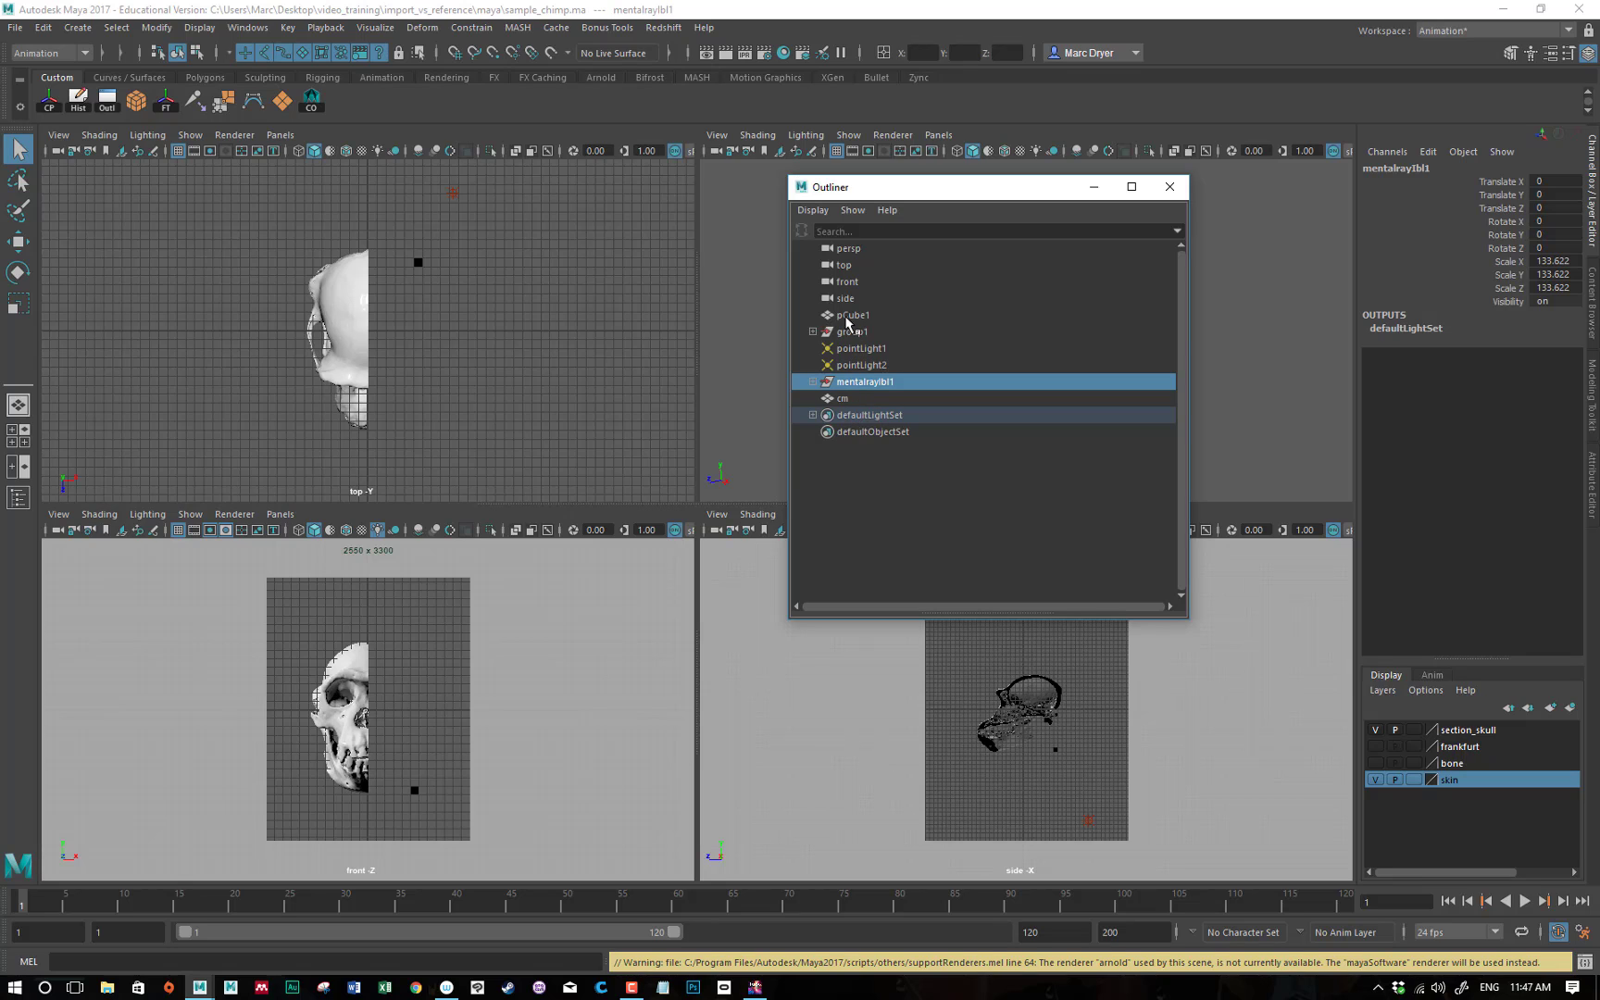
{"action": "left_click", "coordinate": [813, 212]}
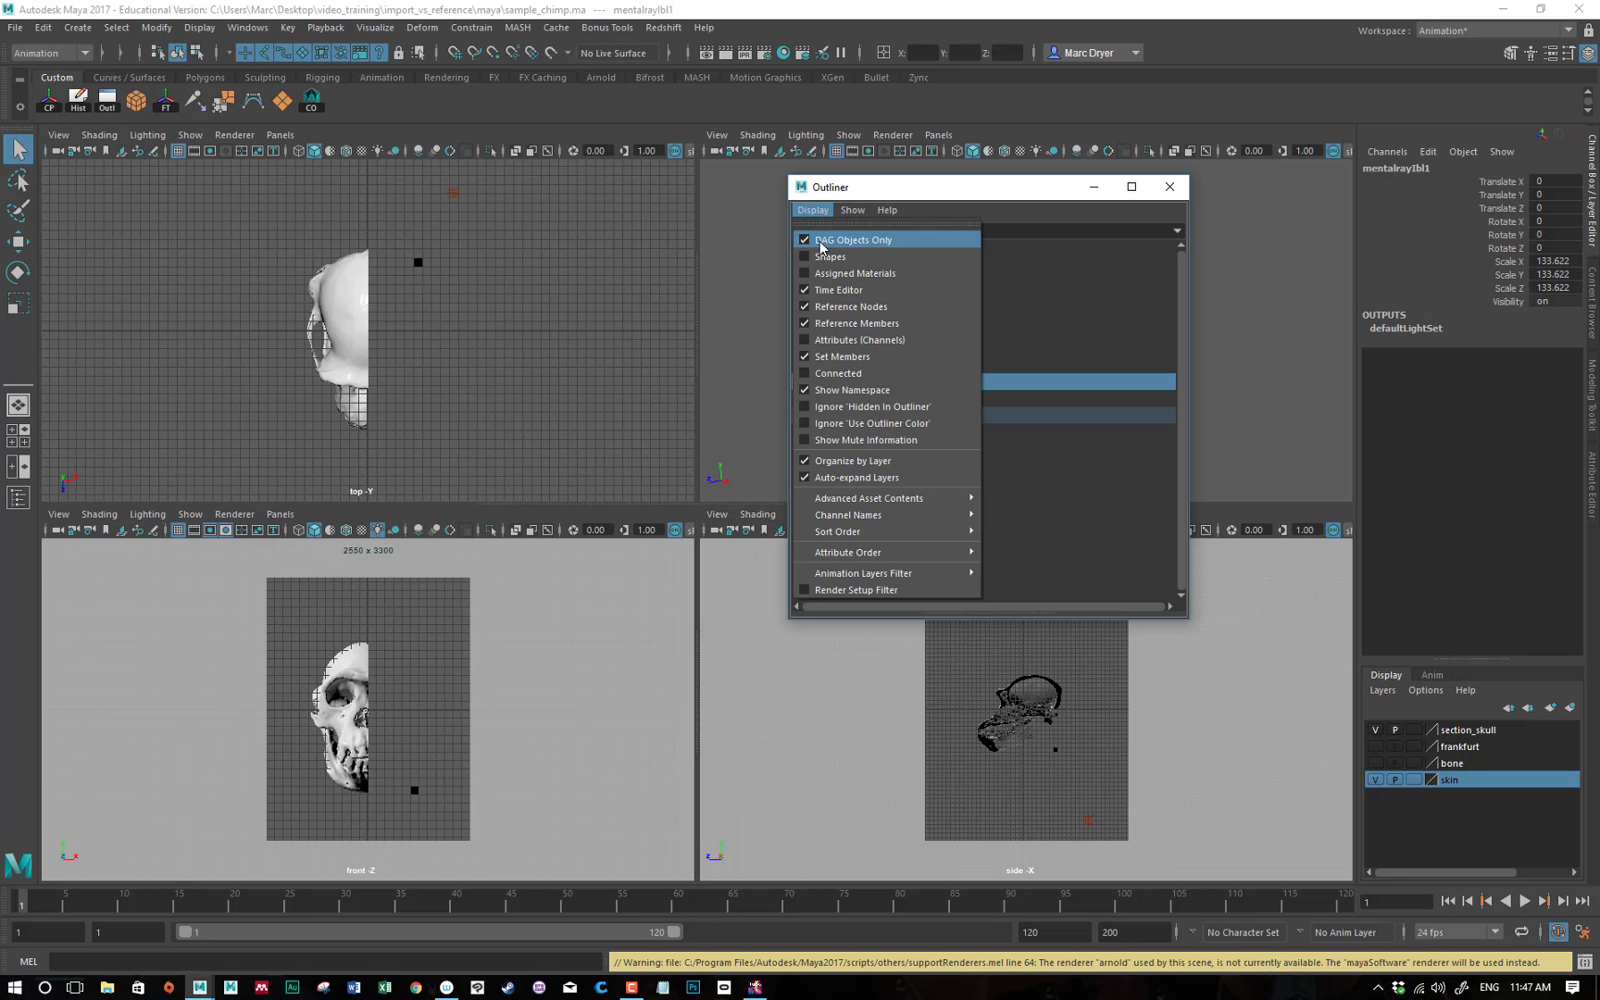
{"action": "left_click", "coordinate": [819, 242]}
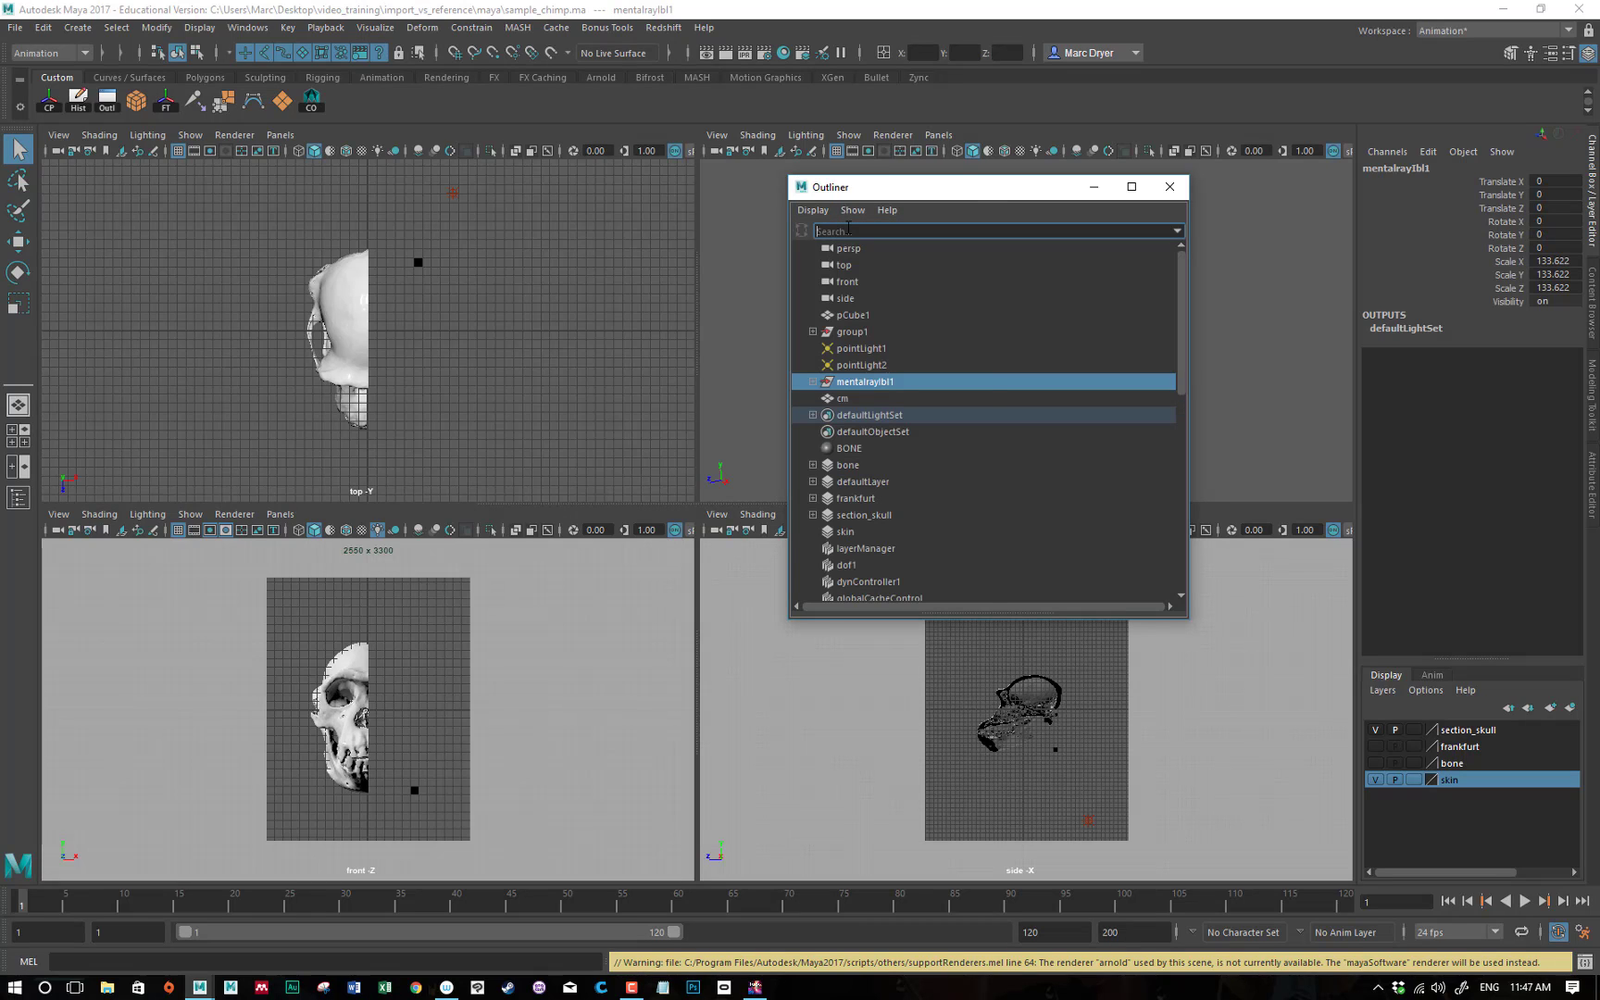
Filter the Outliner by "mental" and delete the mentalrayIbl1, mentalrayGlobals and mentalrayItemsList nodes.
{"action": "scroll", "coordinate": [880, 556], "scroll_direction": "down", "scroll_amount": 8}
{"action": "scroll", "coordinate": [917, 458], "scroll_direction": "down", "scroll_amount": 2}
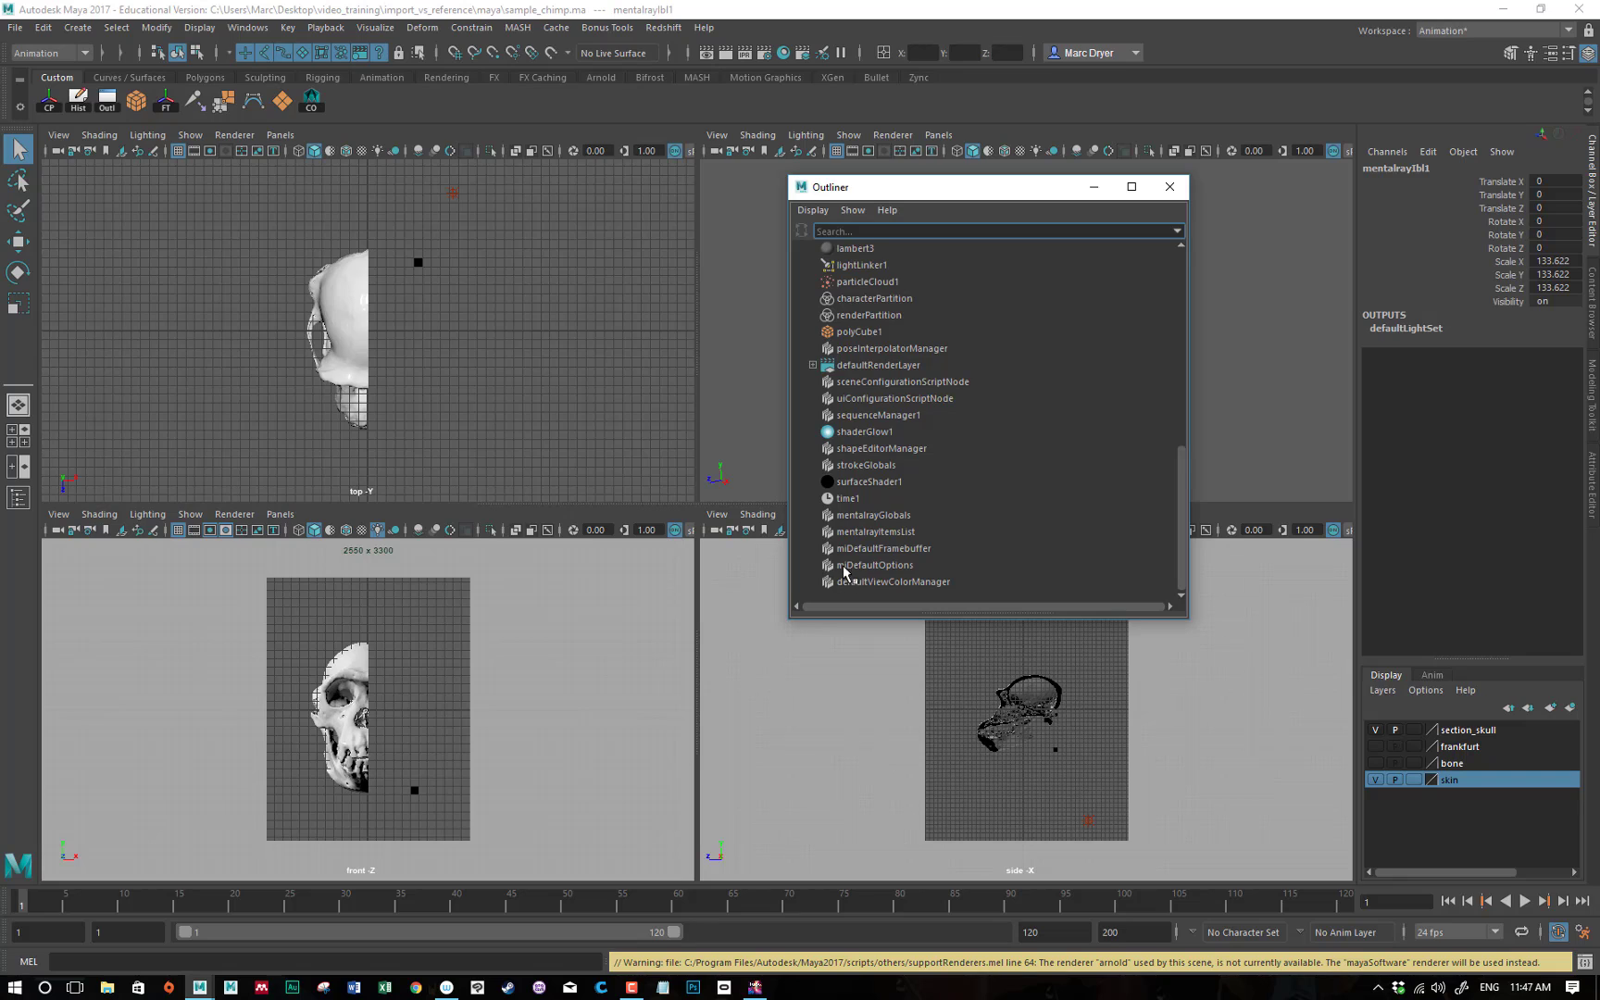
{"action": "key", "text": "f"}
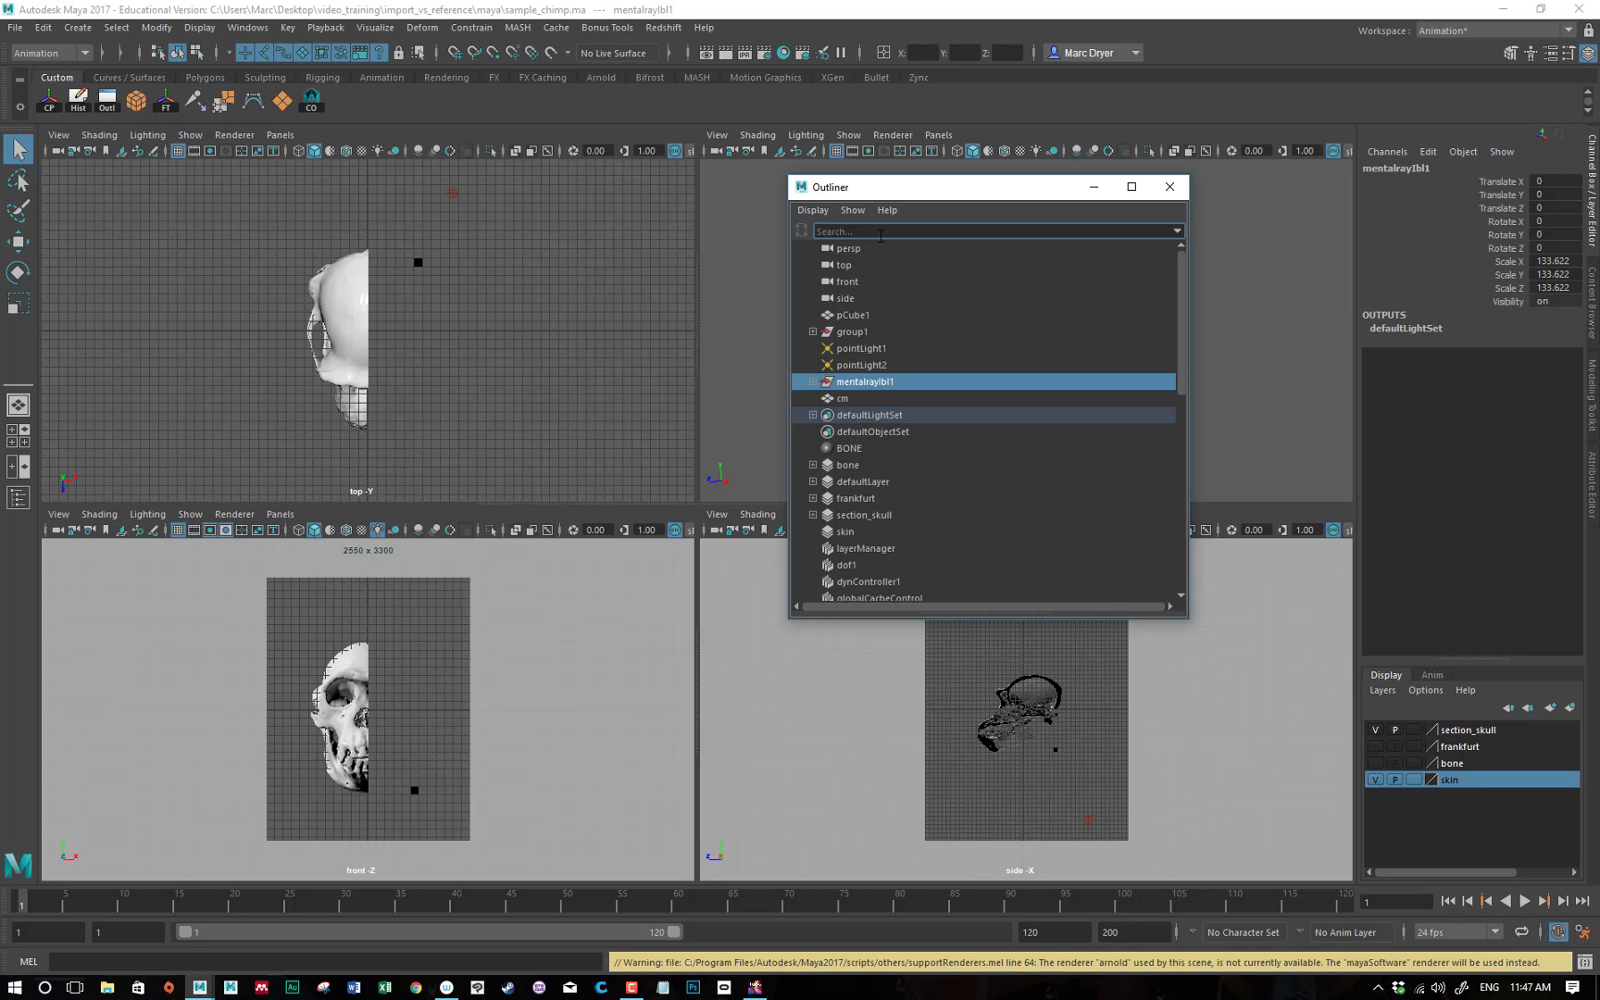
{"action": "left_click", "coordinate": [879, 231]}
{"action": "type", "text": "mental"}
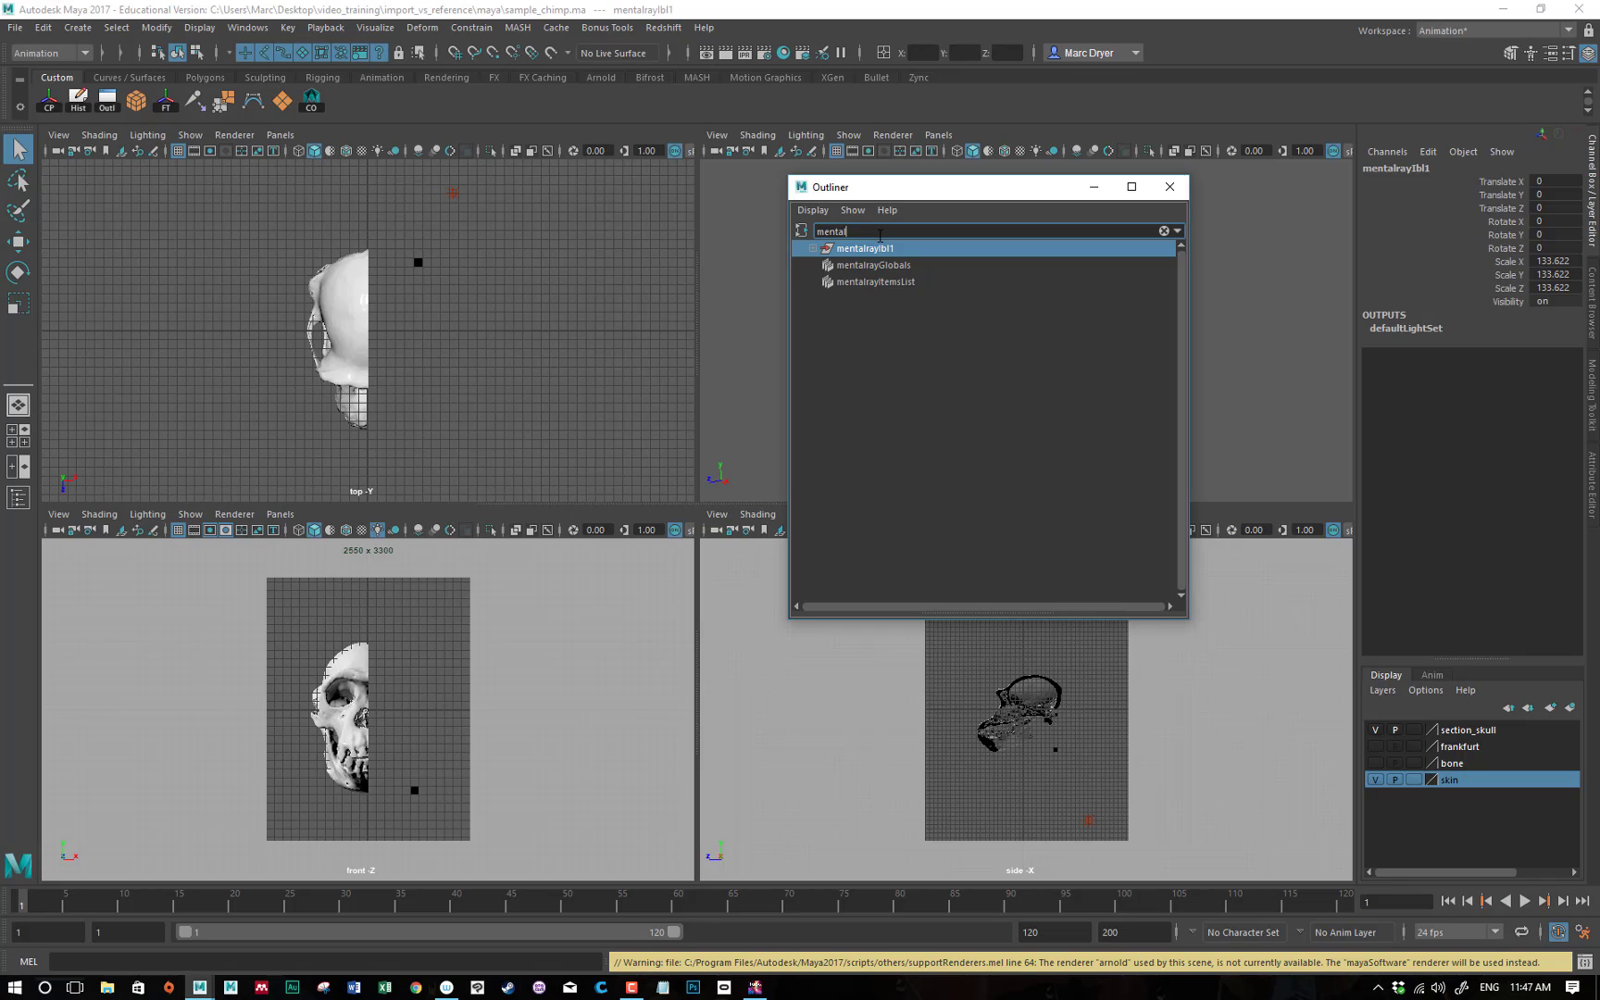
{"action": "key", "text": "Return"}
{"action": "left_click", "coordinate": [886, 282], "text": "shift"}
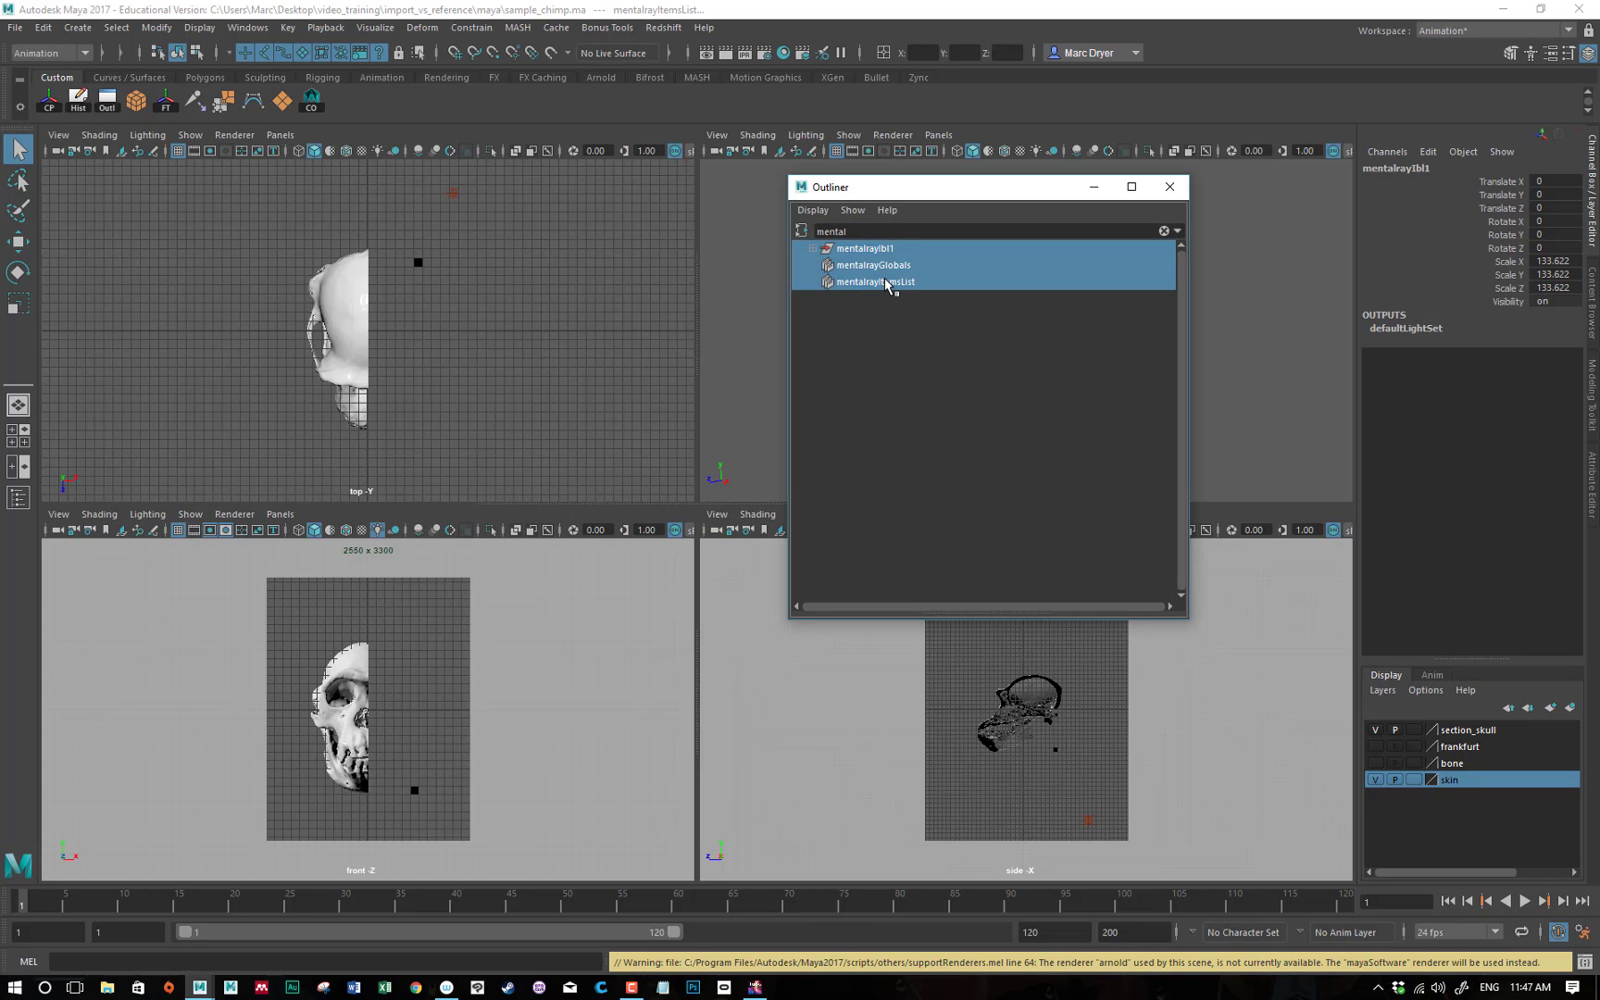
{"action": "key", "text": "Delete"}
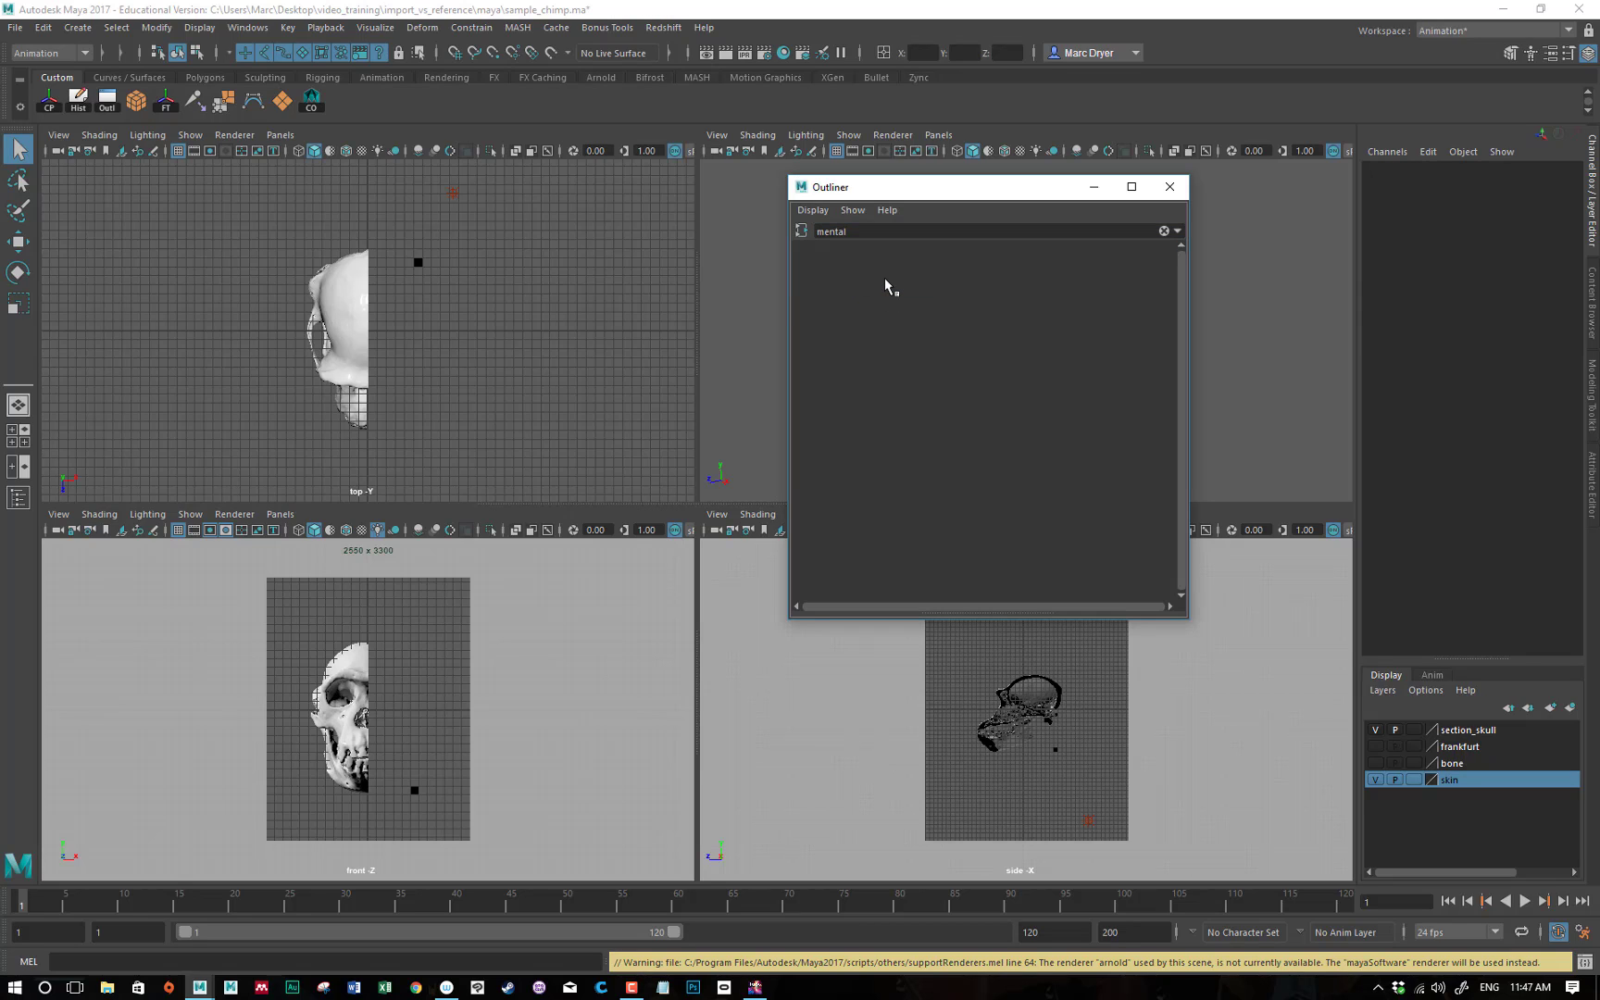
Clear the Outliner search, check the full node list for leftover mental ray nodes, and limit the list to DAG objects again.
{"action": "double_click", "coordinate": [830, 231]}
{"action": "type", "text": "ml"}
{"action": "key", "text": "BackSpace"}
{"action": "key", "text": "BackSpace"}
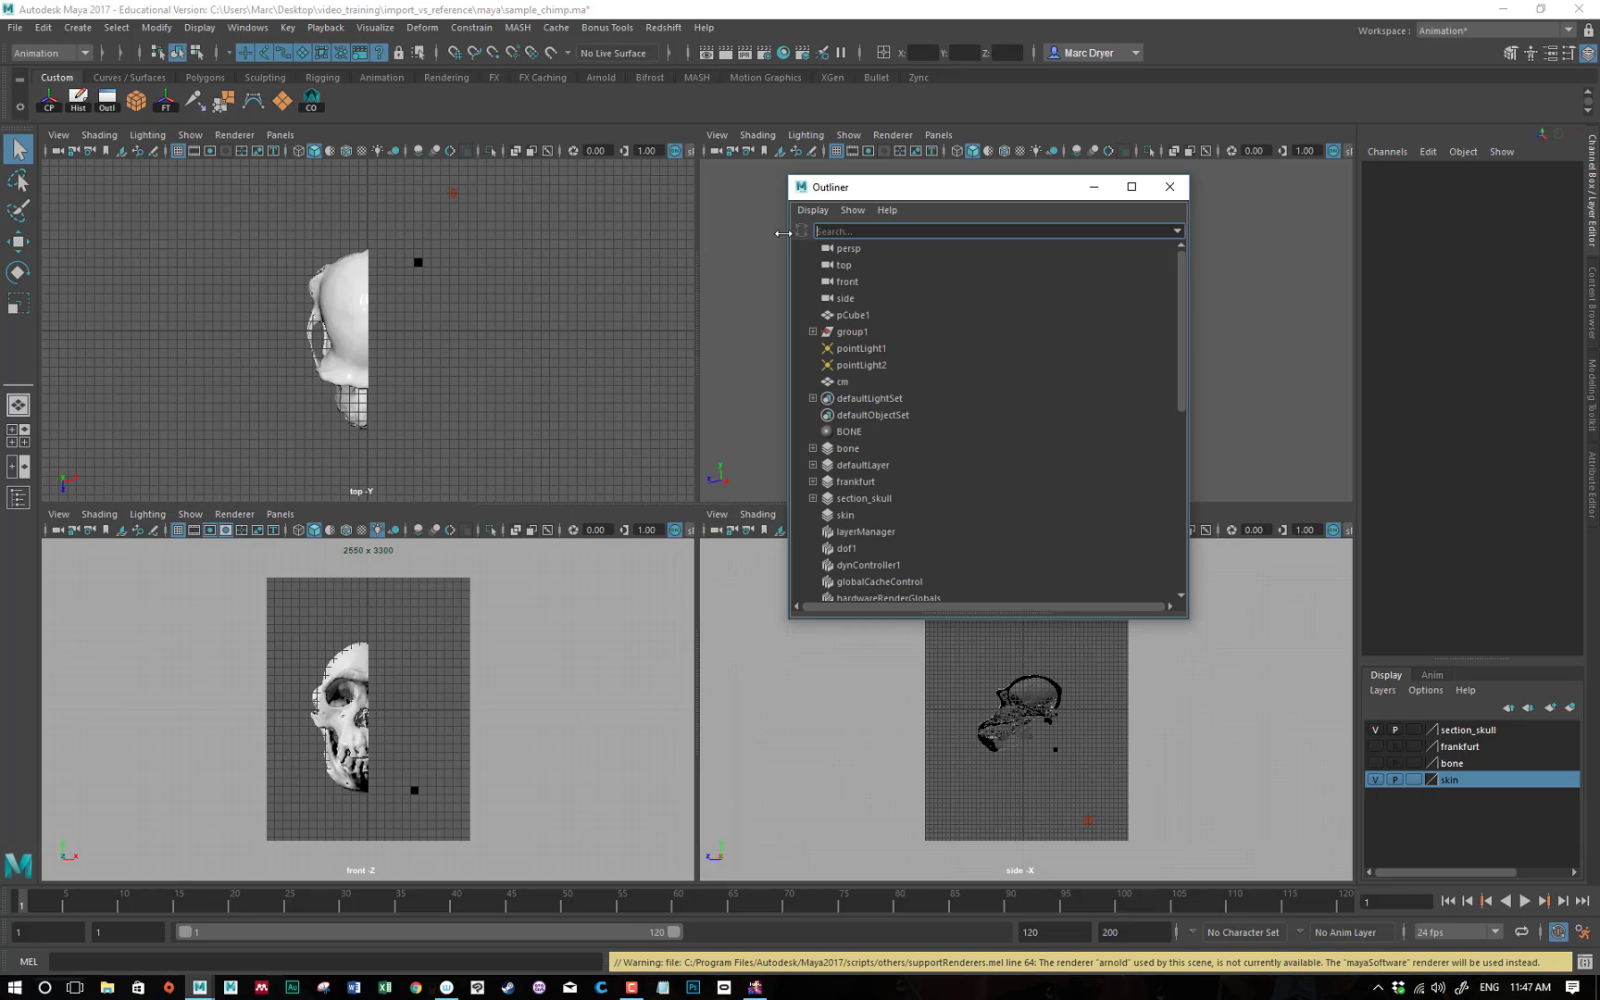
{"action": "scroll", "coordinate": [846, 376], "scroll_direction": "down", "scroll_amount": 7}
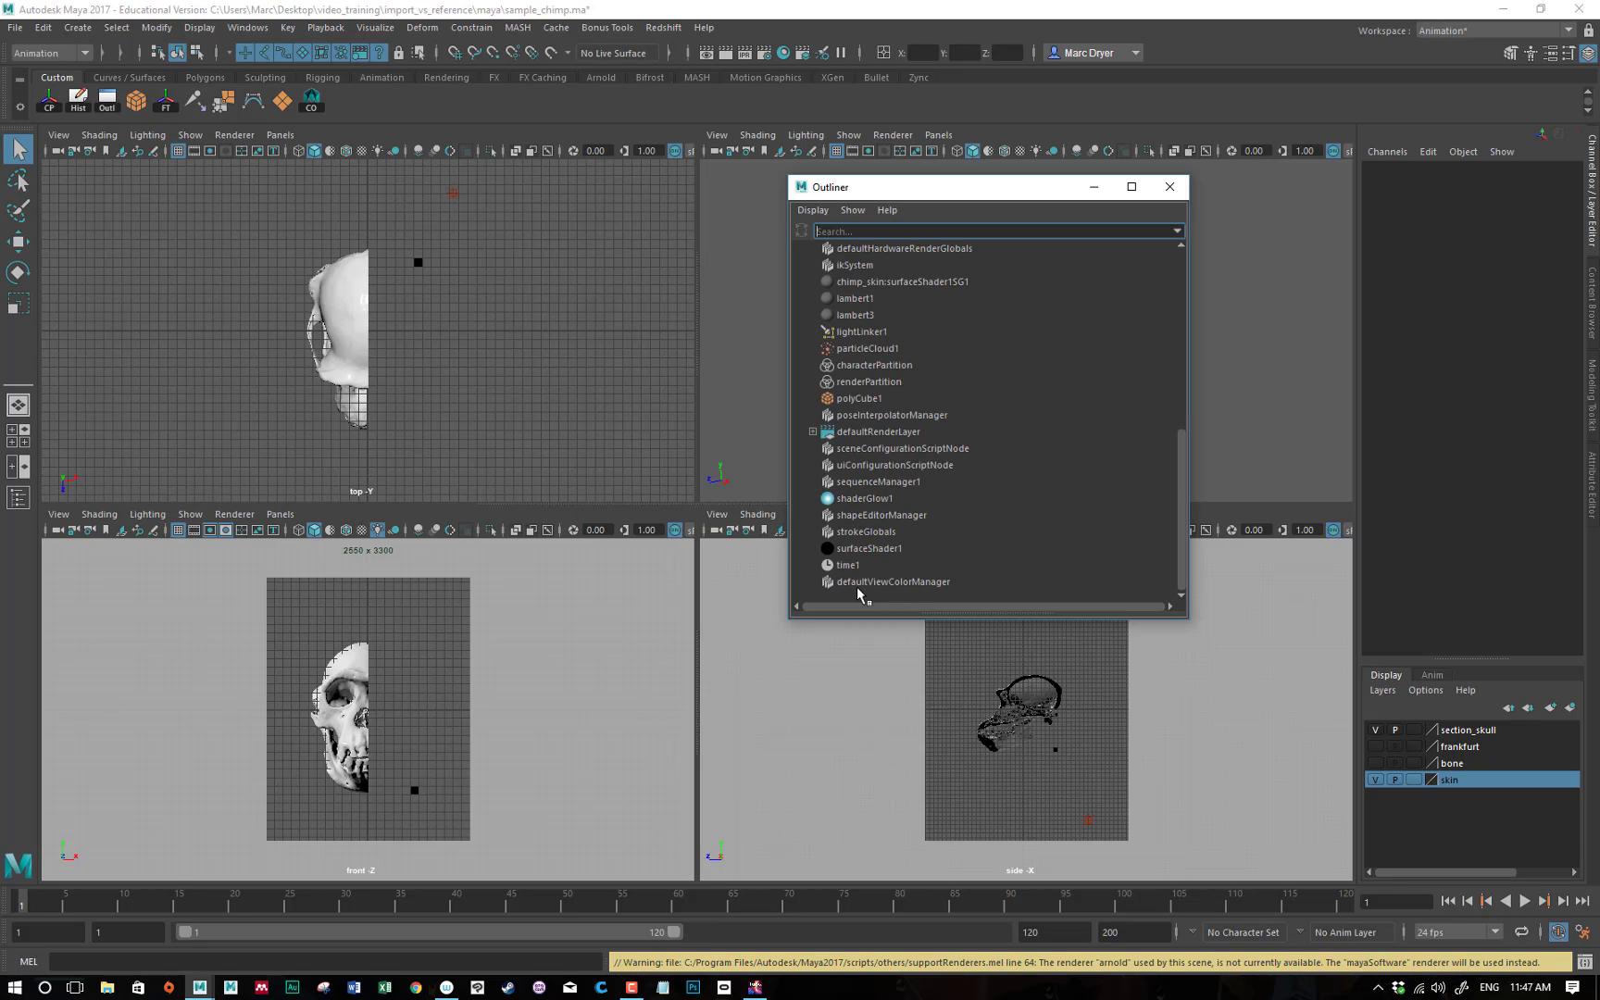
{"action": "scroll", "coordinate": [880, 416], "scroll_direction": "up", "scroll_amount": 3}
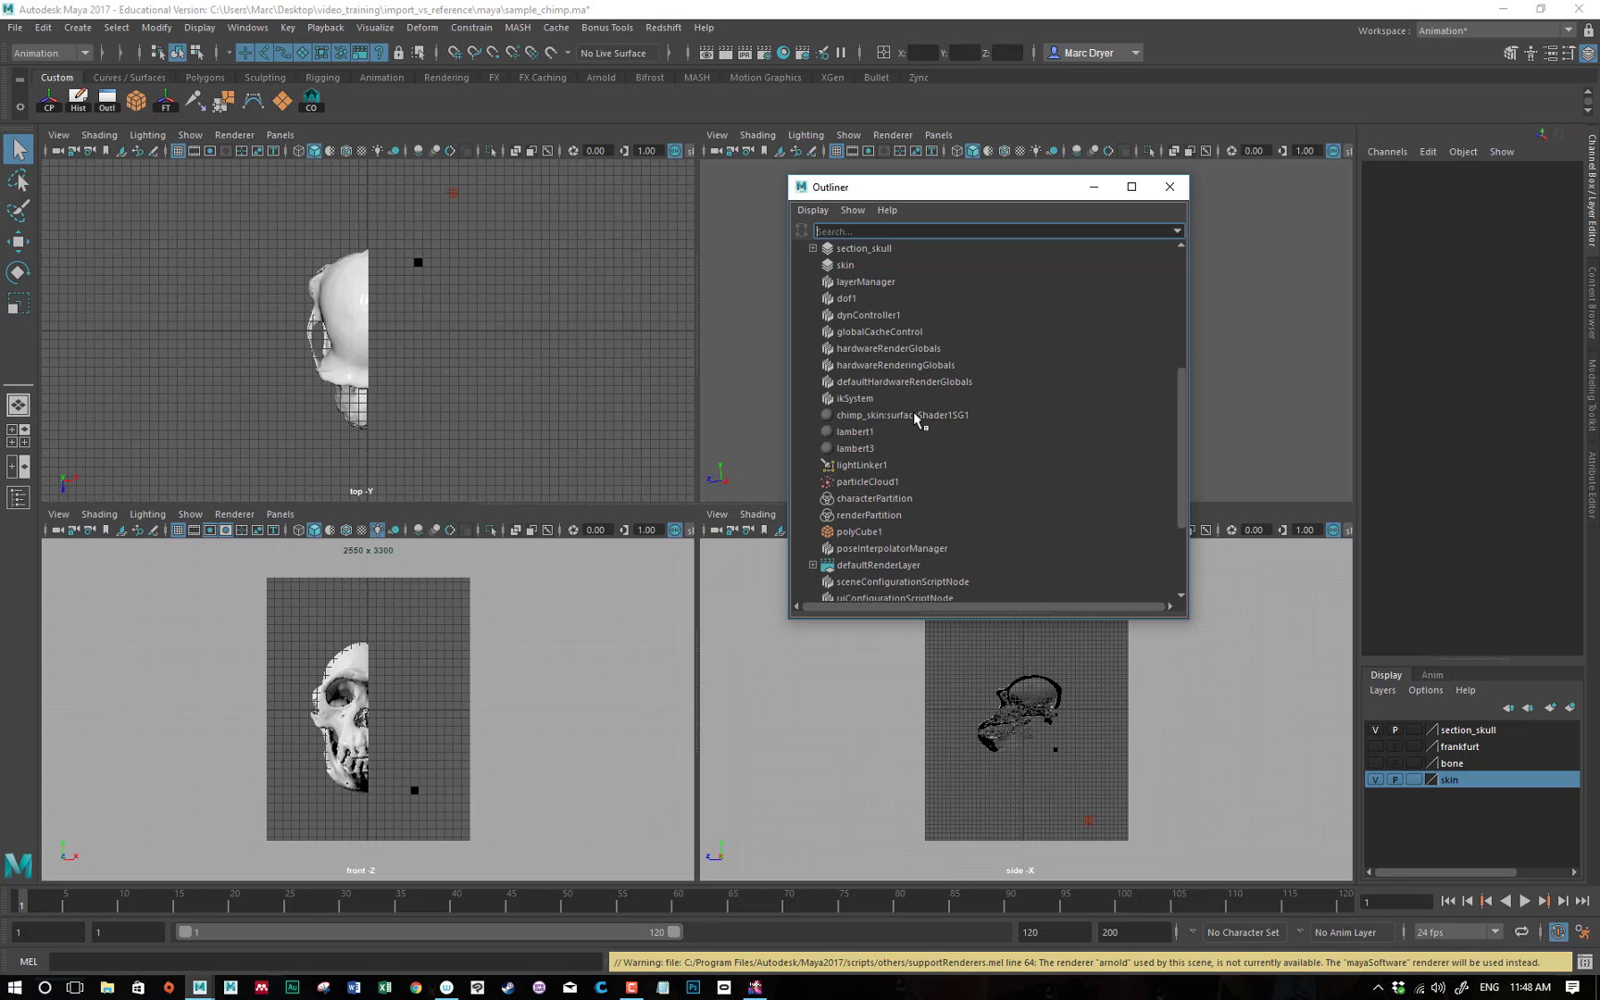
{"action": "scroll", "coordinate": [910, 422], "scroll_direction": "up", "scroll_amount": 5}
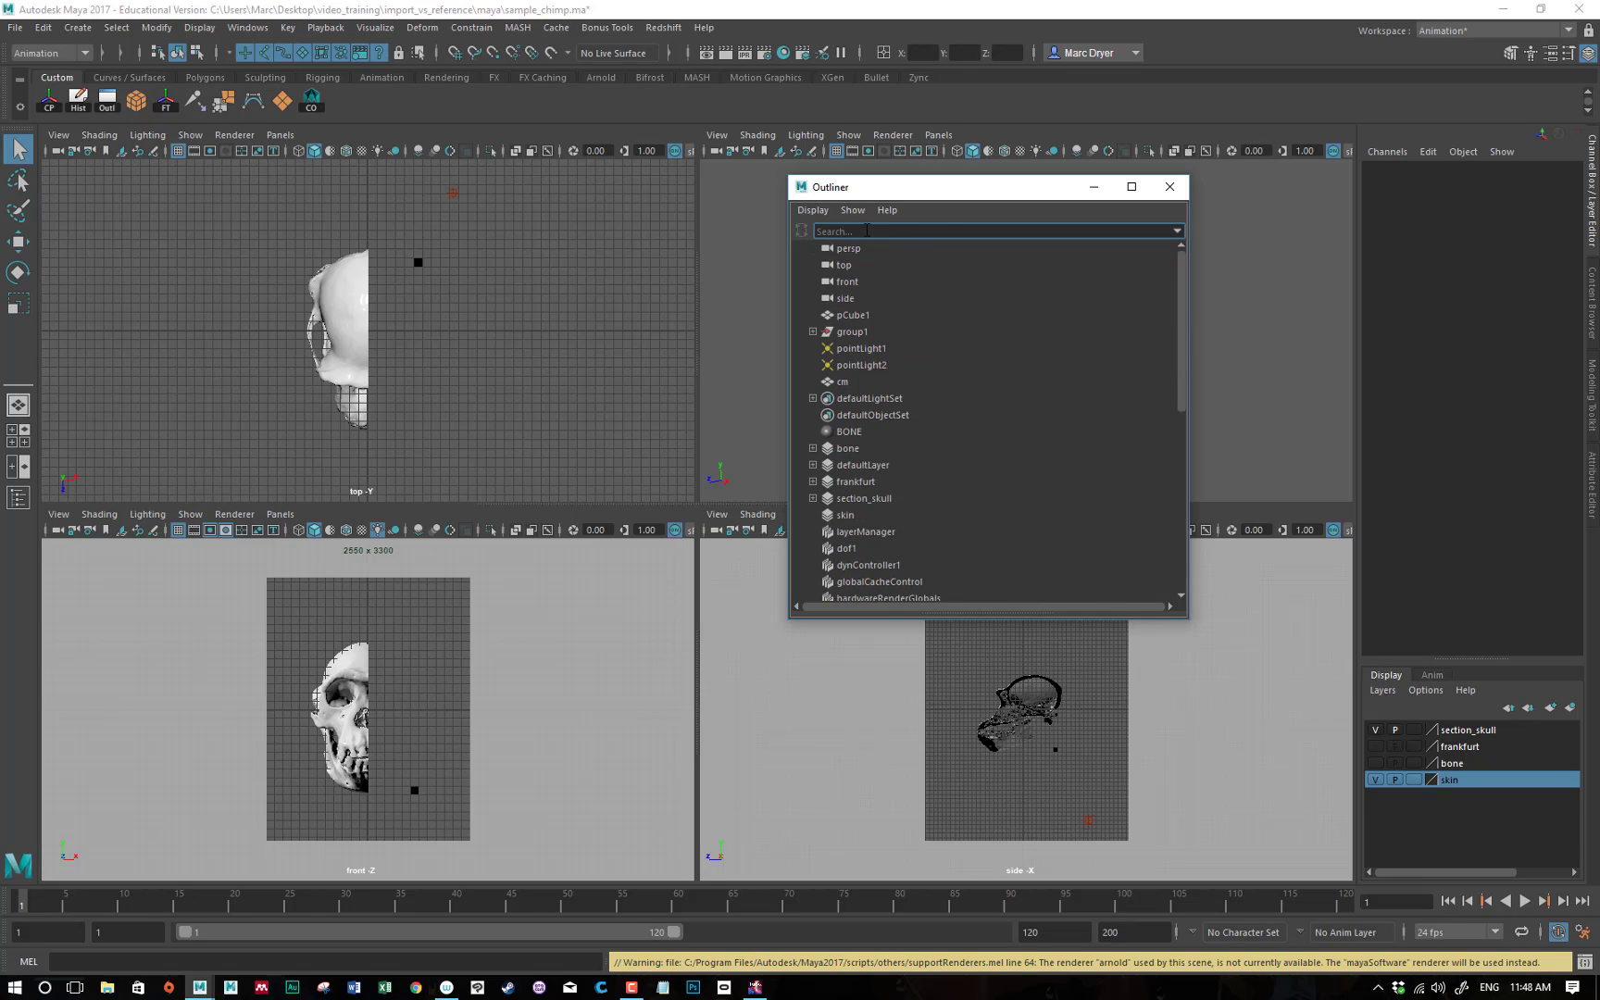
{"action": "left_click", "coordinate": [813, 210]}
{"action": "left_click", "coordinate": [833, 242]}
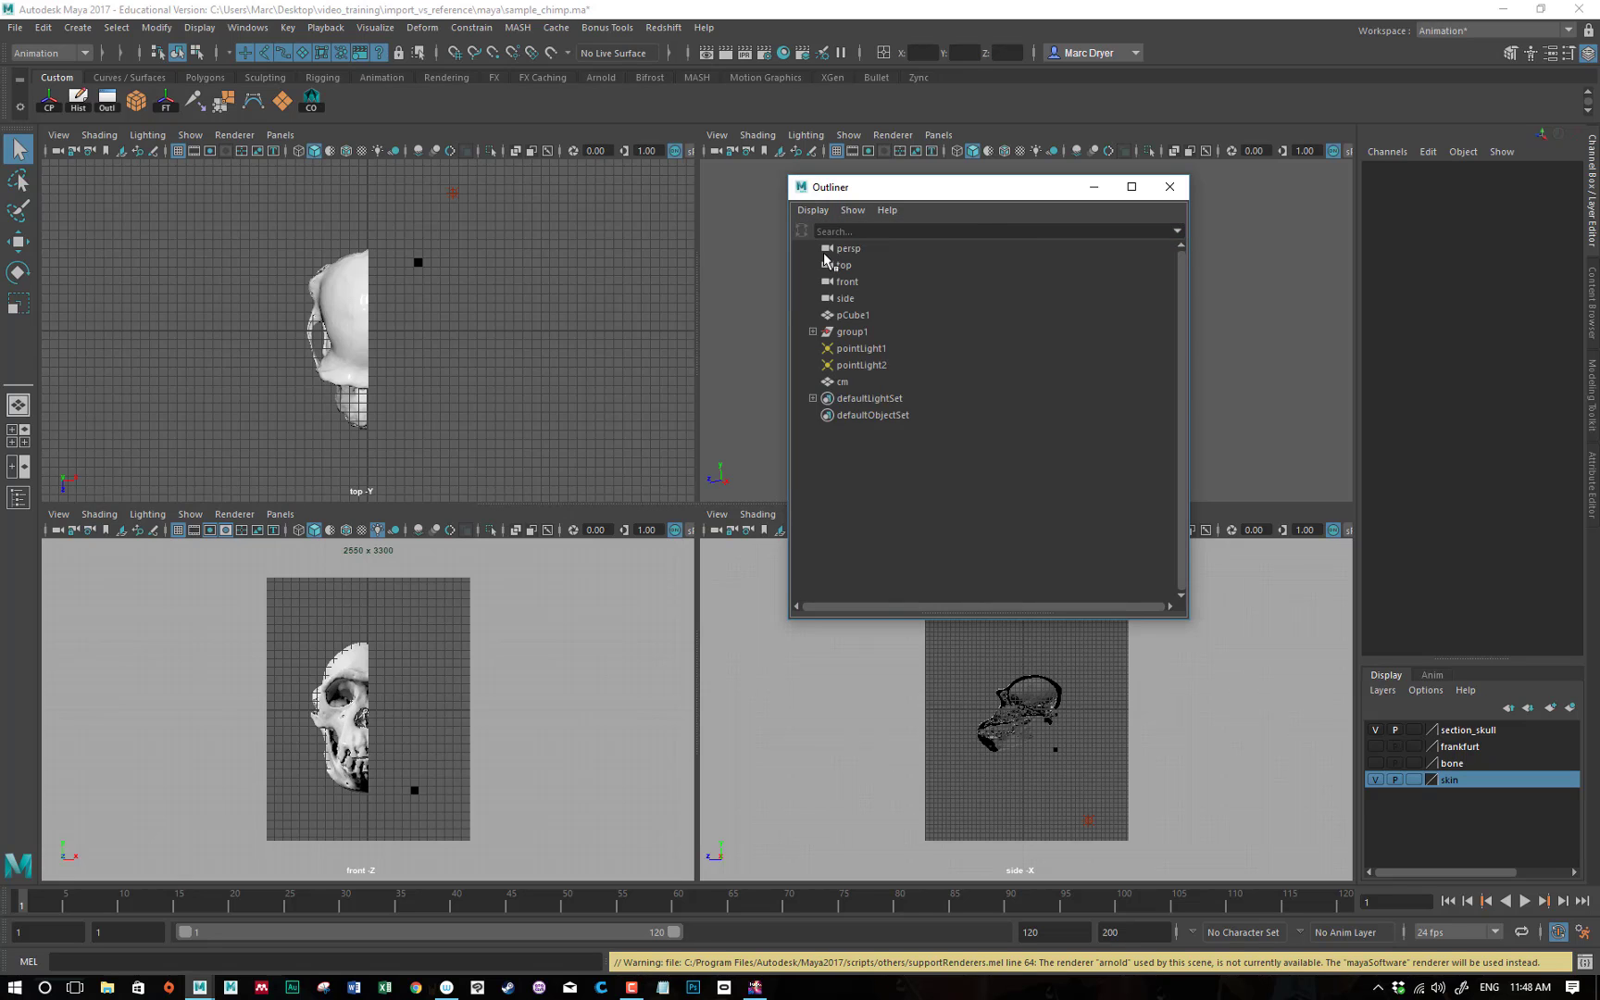
Save the cleaned scene over the existing sample_chimp.ma and close the Outliner.
{"action": "key", "text": "ctrl+shift+s"}
{"action": "left_click", "coordinate": [366, 271]}
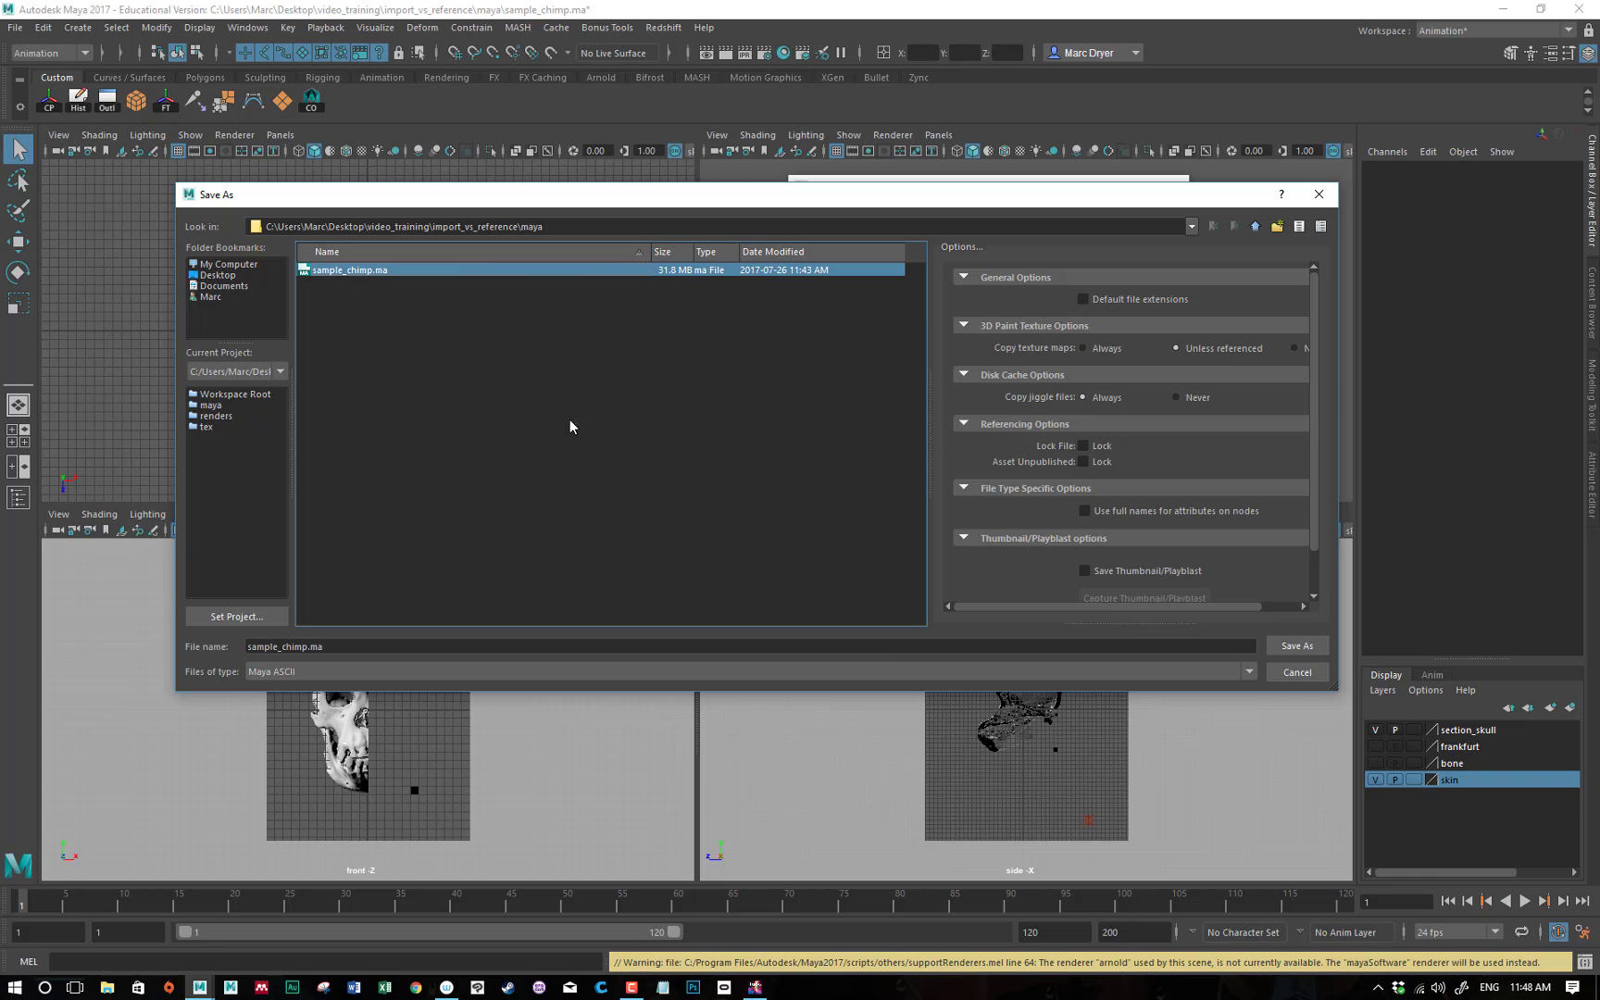
{"action": "left_click", "coordinate": [1297, 646]}
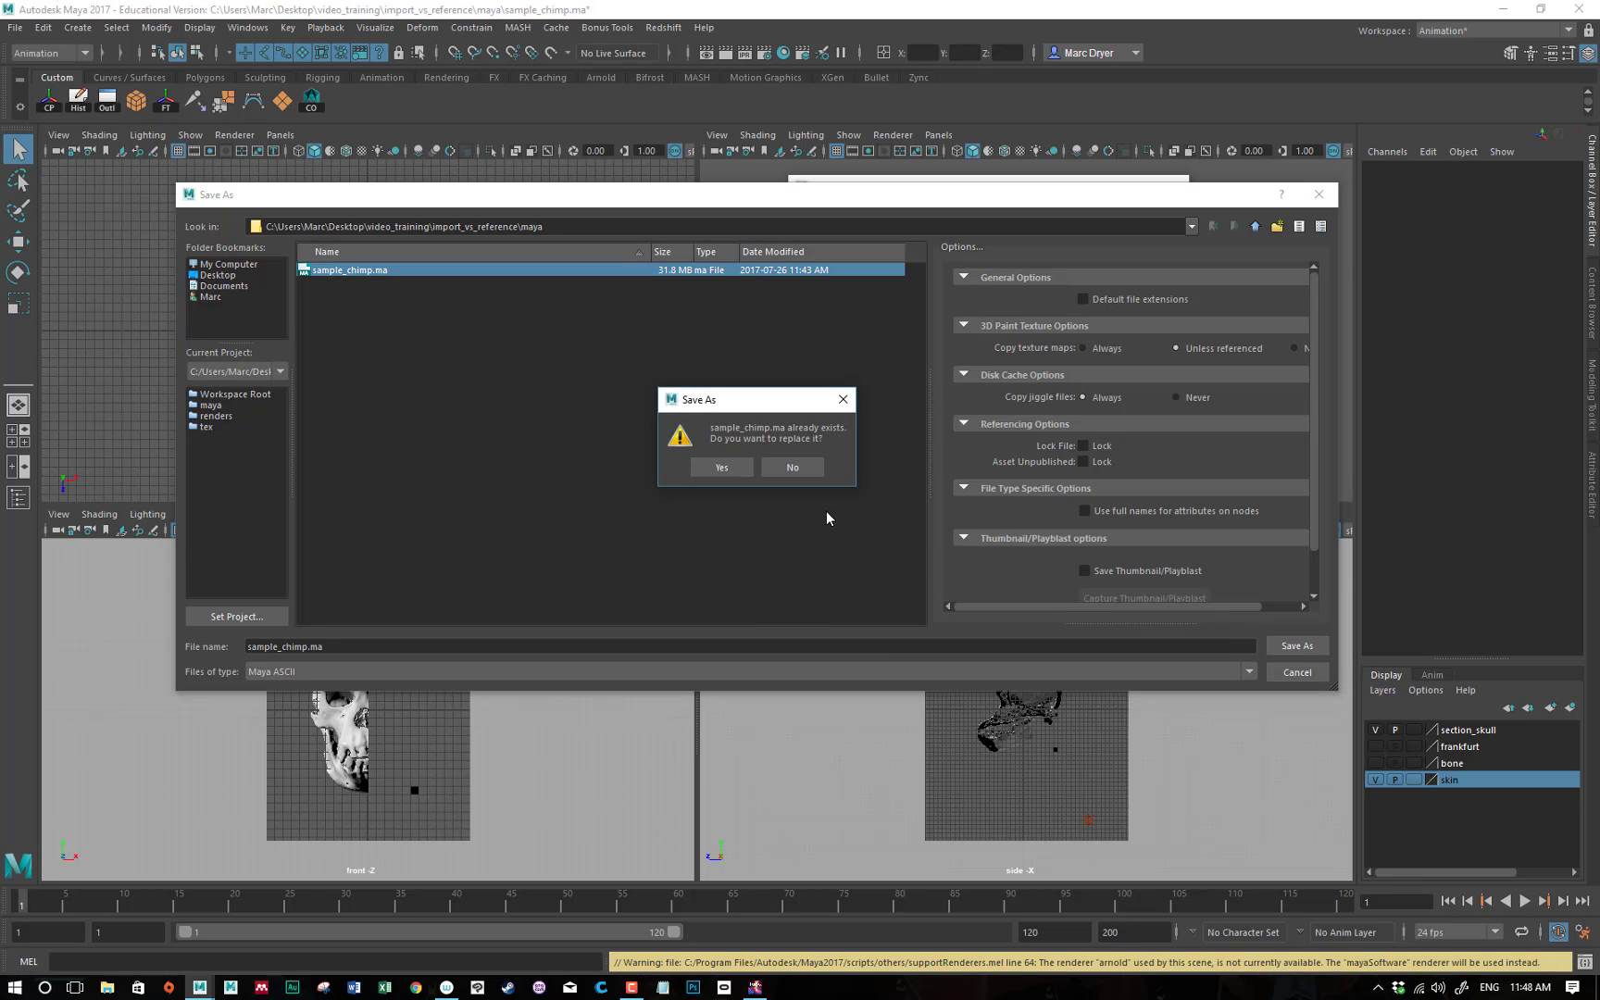
{"action": "left_click", "coordinate": [721, 466]}
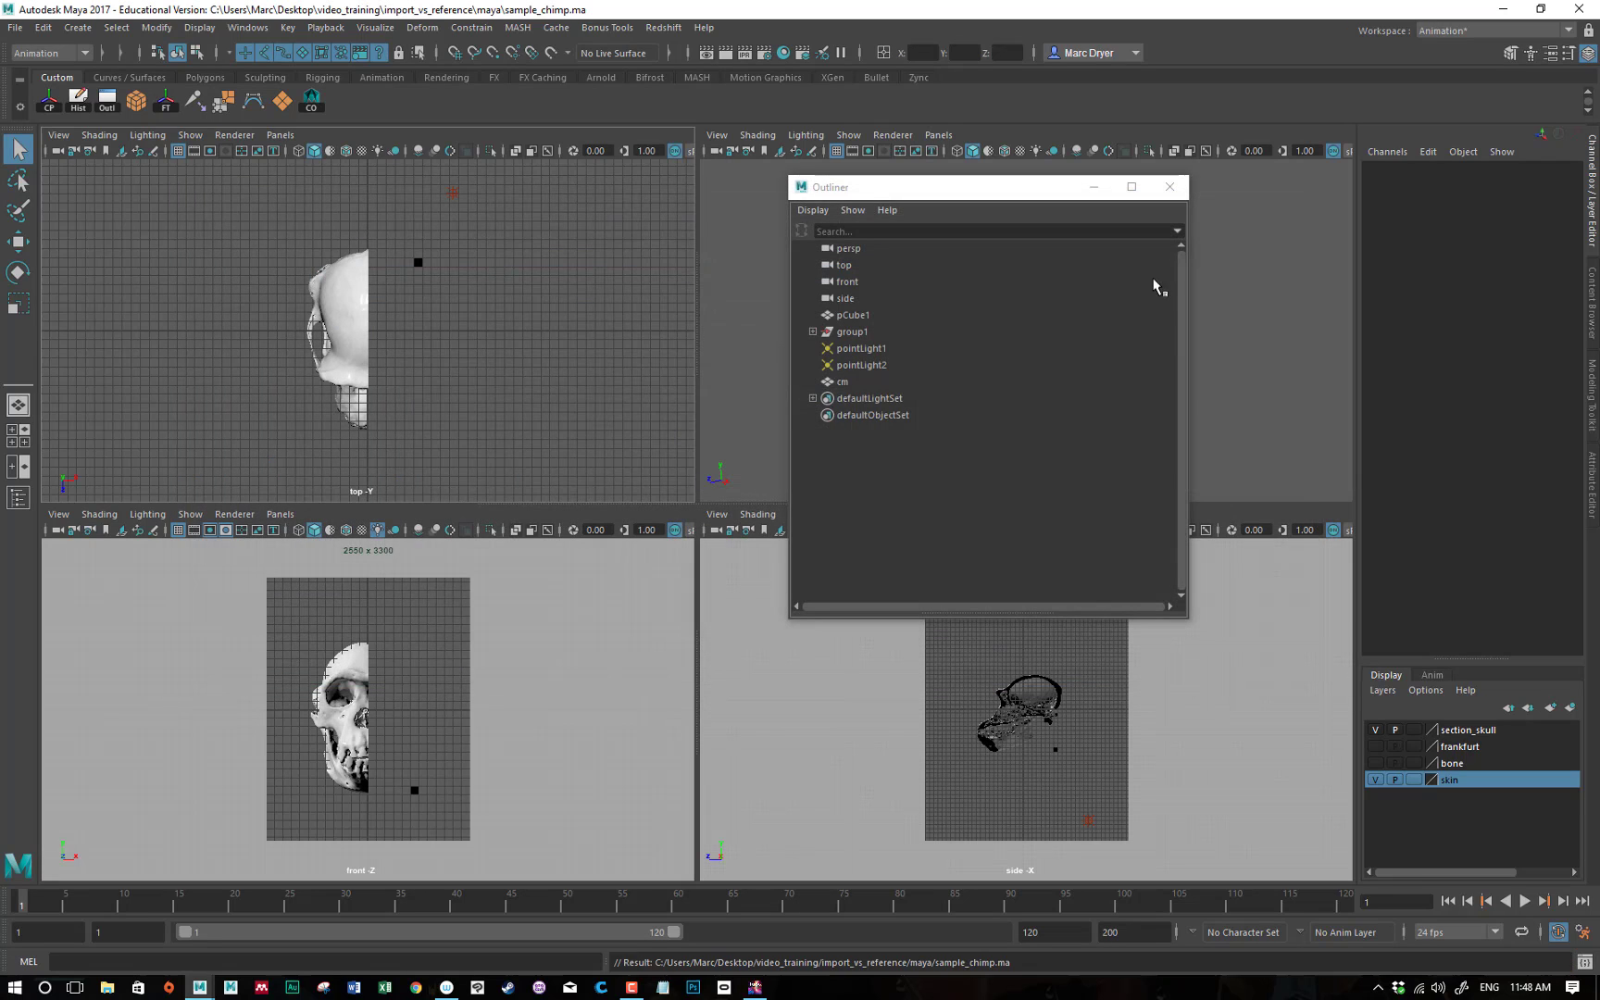
{"action": "left_click", "coordinate": [1169, 188]}
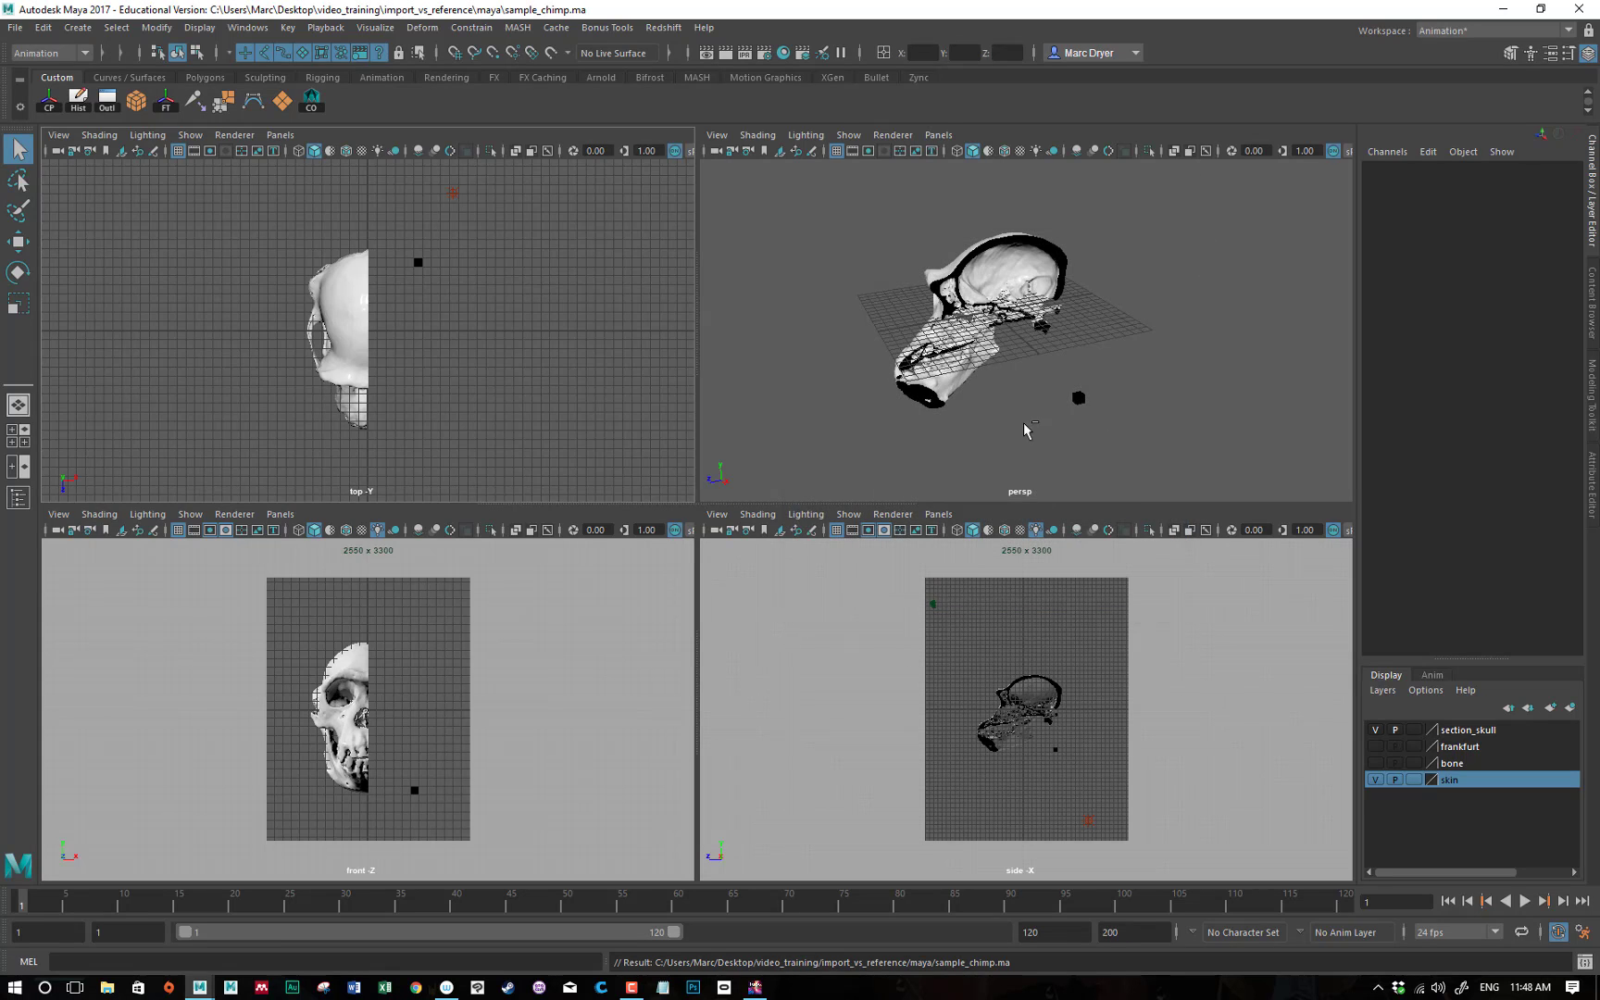
Delete the point light below the skull in the perspective view.
{"action": "mouse_move", "coordinate": [1025, 436]}
{"action": "left_mouse_down", "text": "alt"}
{"action": "mouse_move", "coordinate": [1168, 414]}
{"action": "mouse_move", "coordinate": [1288, 371]}
{"action": "mouse_move", "coordinate": [1158, 389]}
{"action": "mouse_move", "coordinate": [1225, 361]}
{"action": "mouse_move", "coordinate": [963, 435]}
{"action": "mouse_move", "coordinate": [1297, 384]}
{"action": "mouse_move", "coordinate": [1018, 410]}
{"action": "left_mouse_up", "text": "alt"}
{"action": "scroll", "coordinate": [1222, 416], "scroll_direction": "down", "scroll_amount": 3}
{"action": "left_click_drag", "start_coordinate": [1005, 419], "coordinate": [1058, 450]}
{"action": "key", "text": "Delete"}
Delete the remaining point light far above the skull in the perspective view.
{"action": "left_click_drag", "start_coordinate": [1142, 385], "coordinate": [1133, 393], "text": "alt"}
{"action": "right_click_drag", "start_coordinate": [1130, 387], "coordinate": [1078, 280], "text": "alt"}
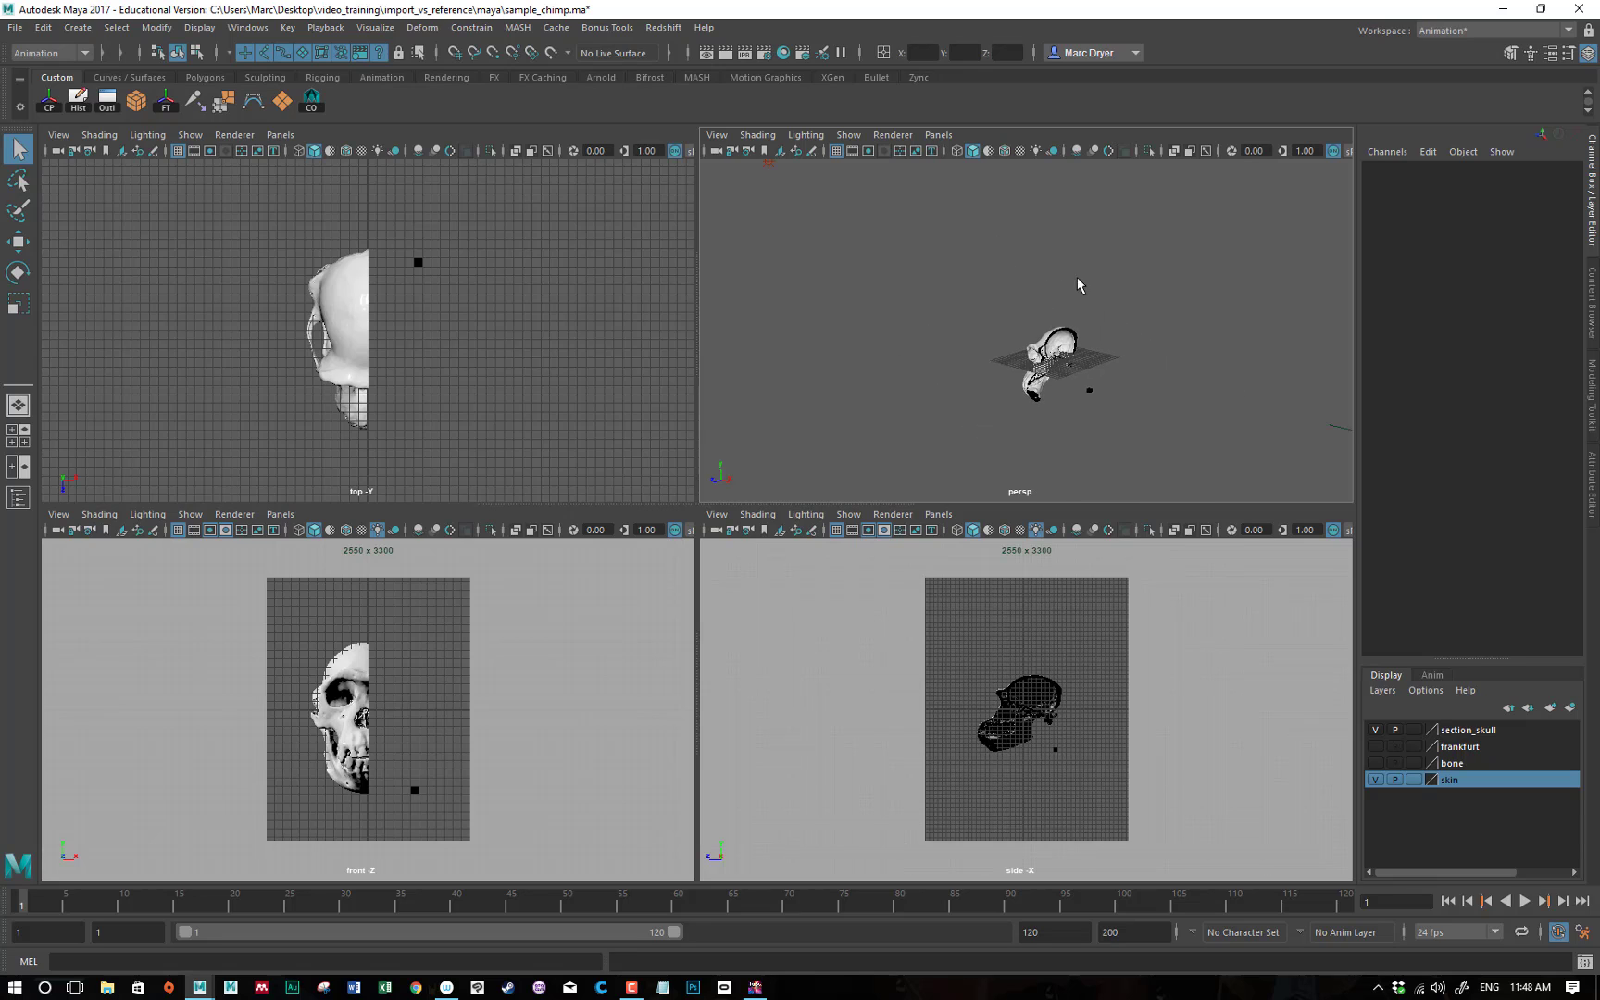
{"action": "middle_click_drag", "start_coordinate": [1079, 280], "coordinate": [1148, 359], "text": "alt"}
{"action": "left_click_drag", "start_coordinate": [804, 209], "coordinate": [909, 274]}
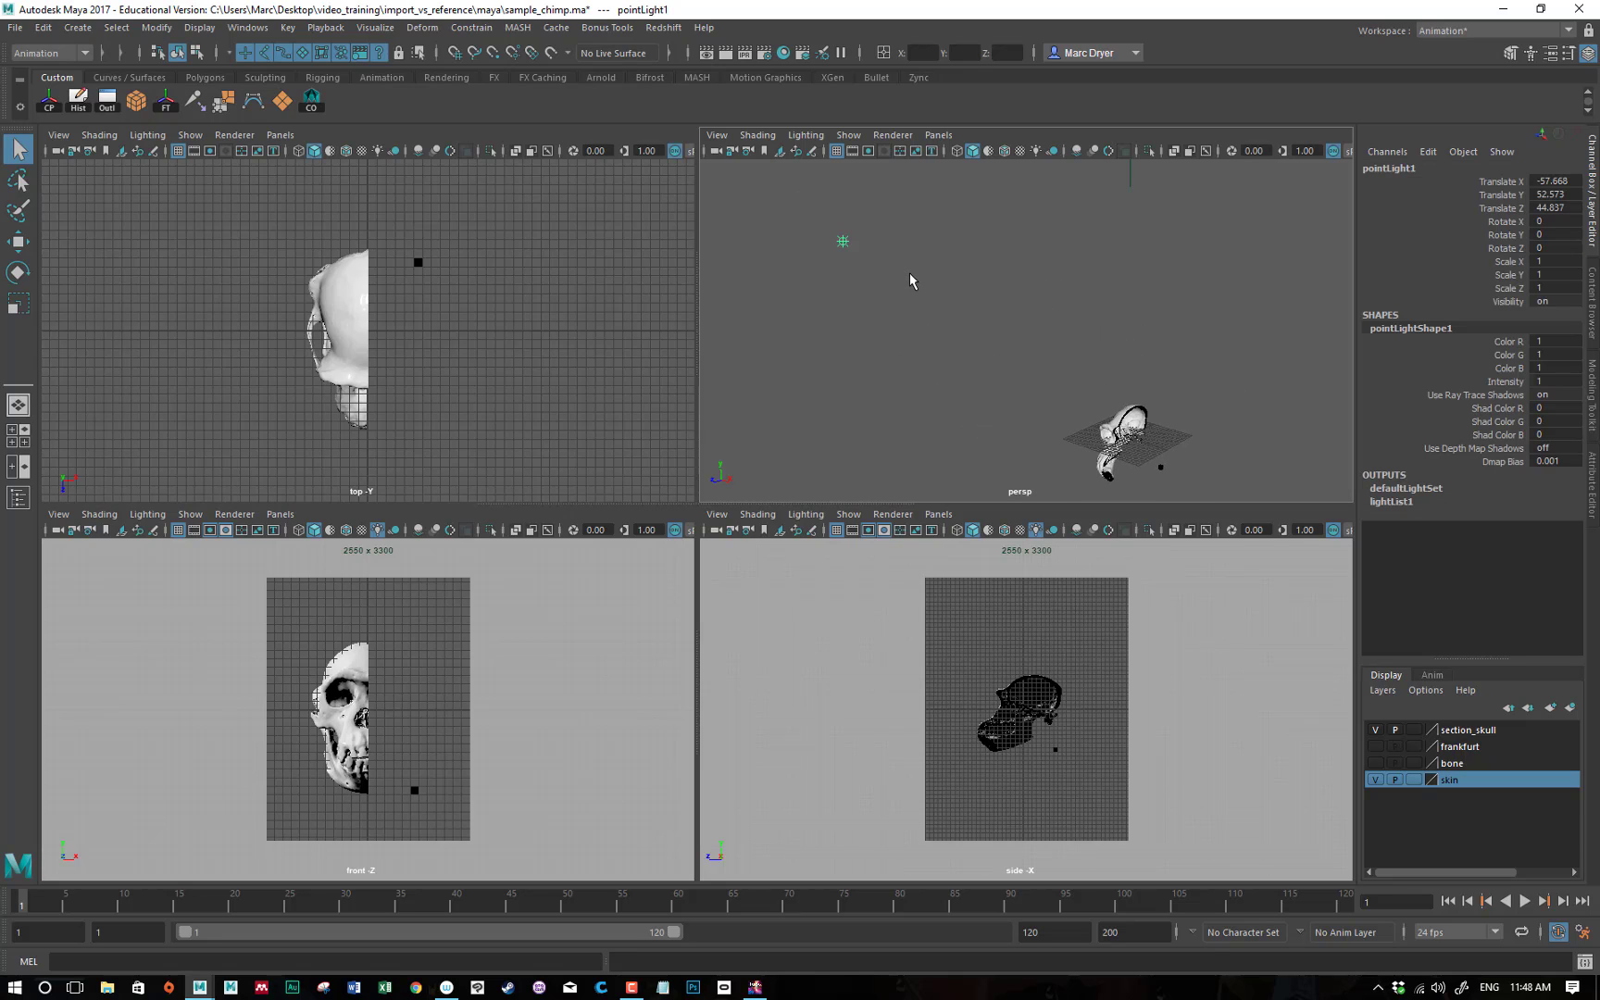
{"action": "key", "text": "Delete"}
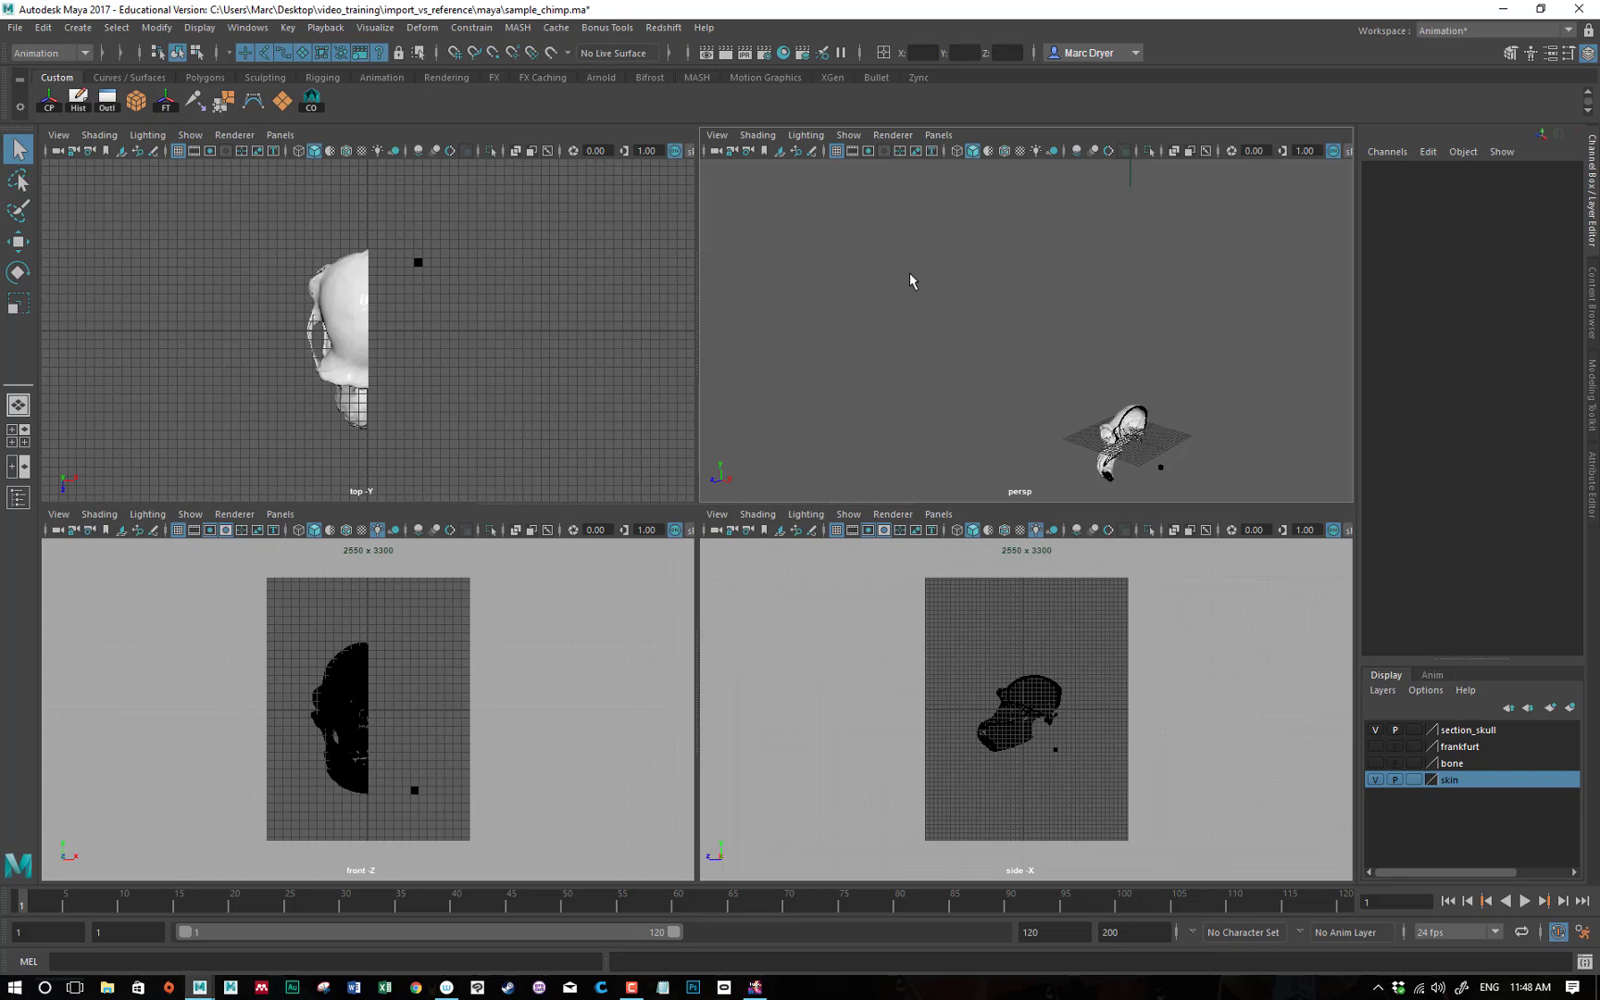
Open the Import dialog on the project's maya folder.
{"action": "right_click_drag", "start_coordinate": [945, 380], "coordinate": [1111, 324], "text": "alt"}
{"action": "middle_click_drag", "start_coordinate": [1111, 324], "coordinate": [965, 170], "text": "alt"}
{"action": "left_click_drag", "start_coordinate": [968, 315], "coordinate": [1198, 315], "text": "alt"}
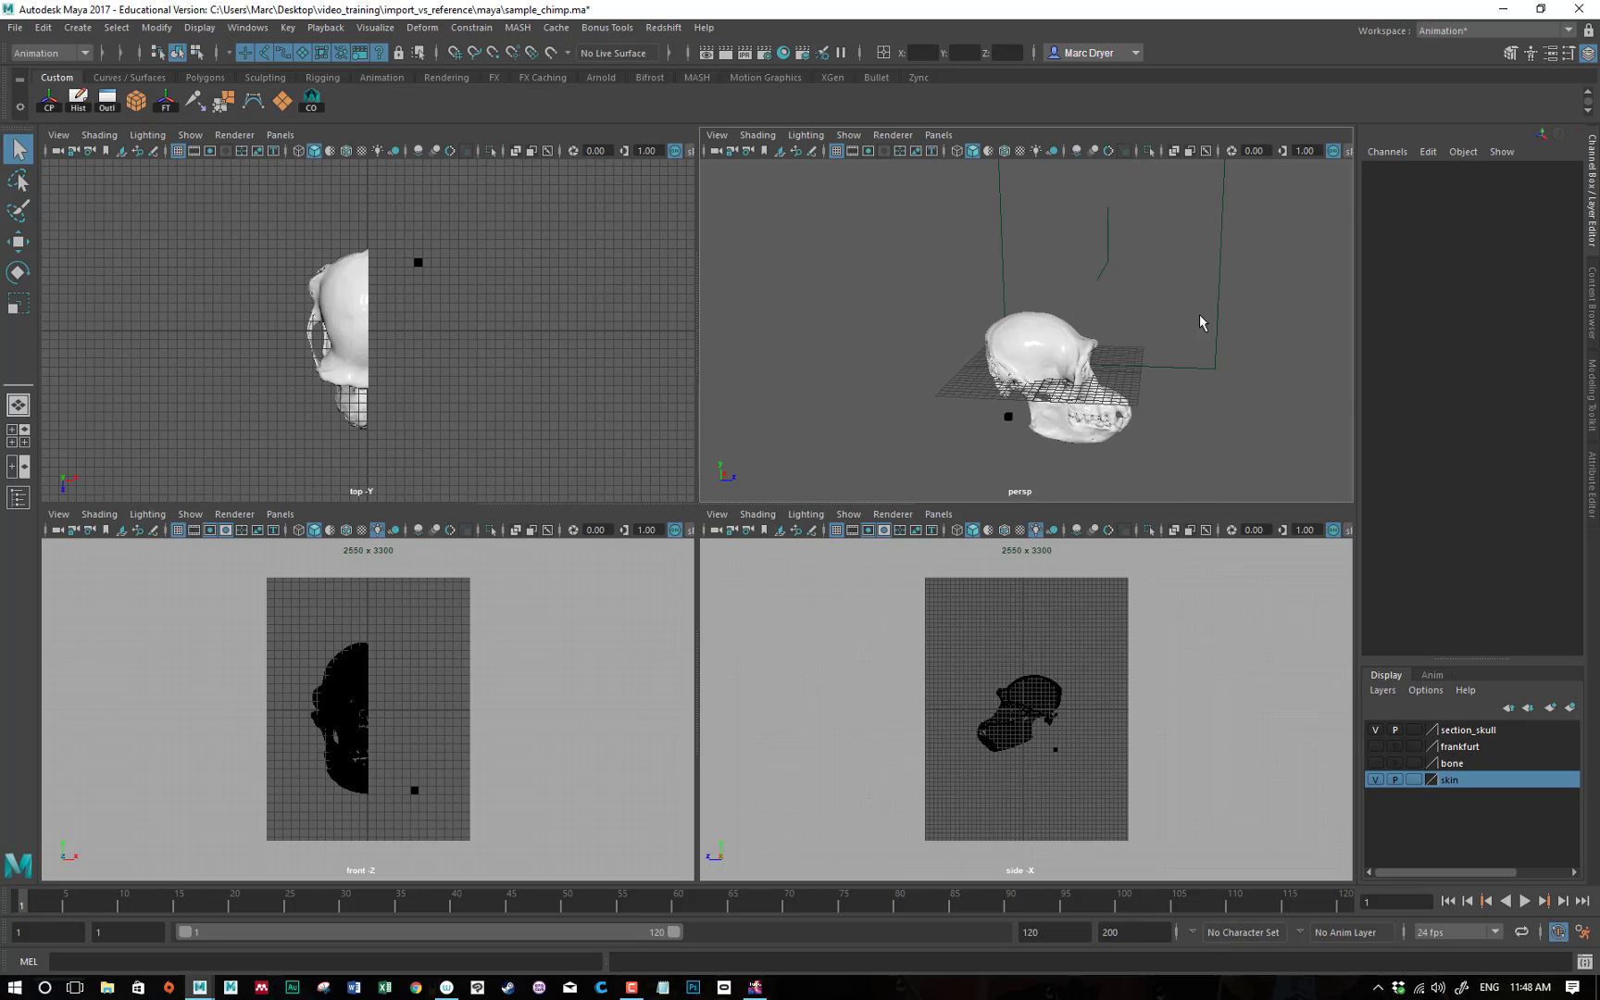
{"action": "right_click_drag", "start_coordinate": [822, 374], "coordinate": [1149, 352], "text": "alt"}
{"action": "left_click_drag", "start_coordinate": [1151, 359], "coordinate": [1239, 333], "text": "alt"}
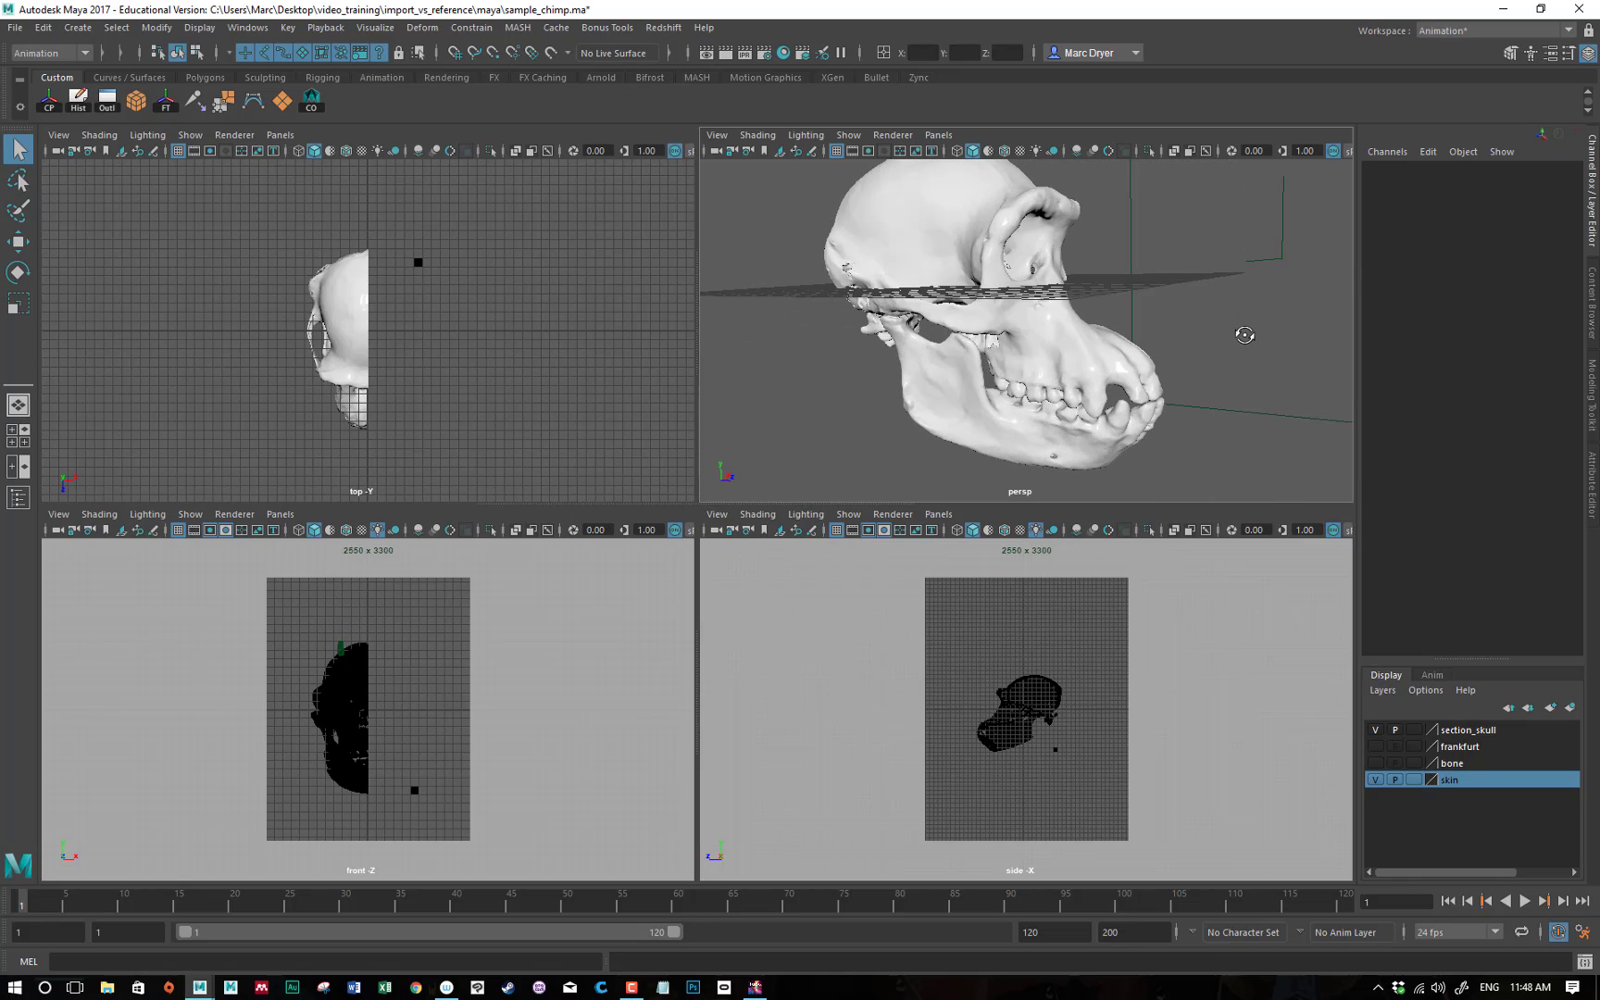
{"action": "right_click_drag", "start_coordinate": [1246, 357], "coordinate": [1102, 345], "text": "alt"}
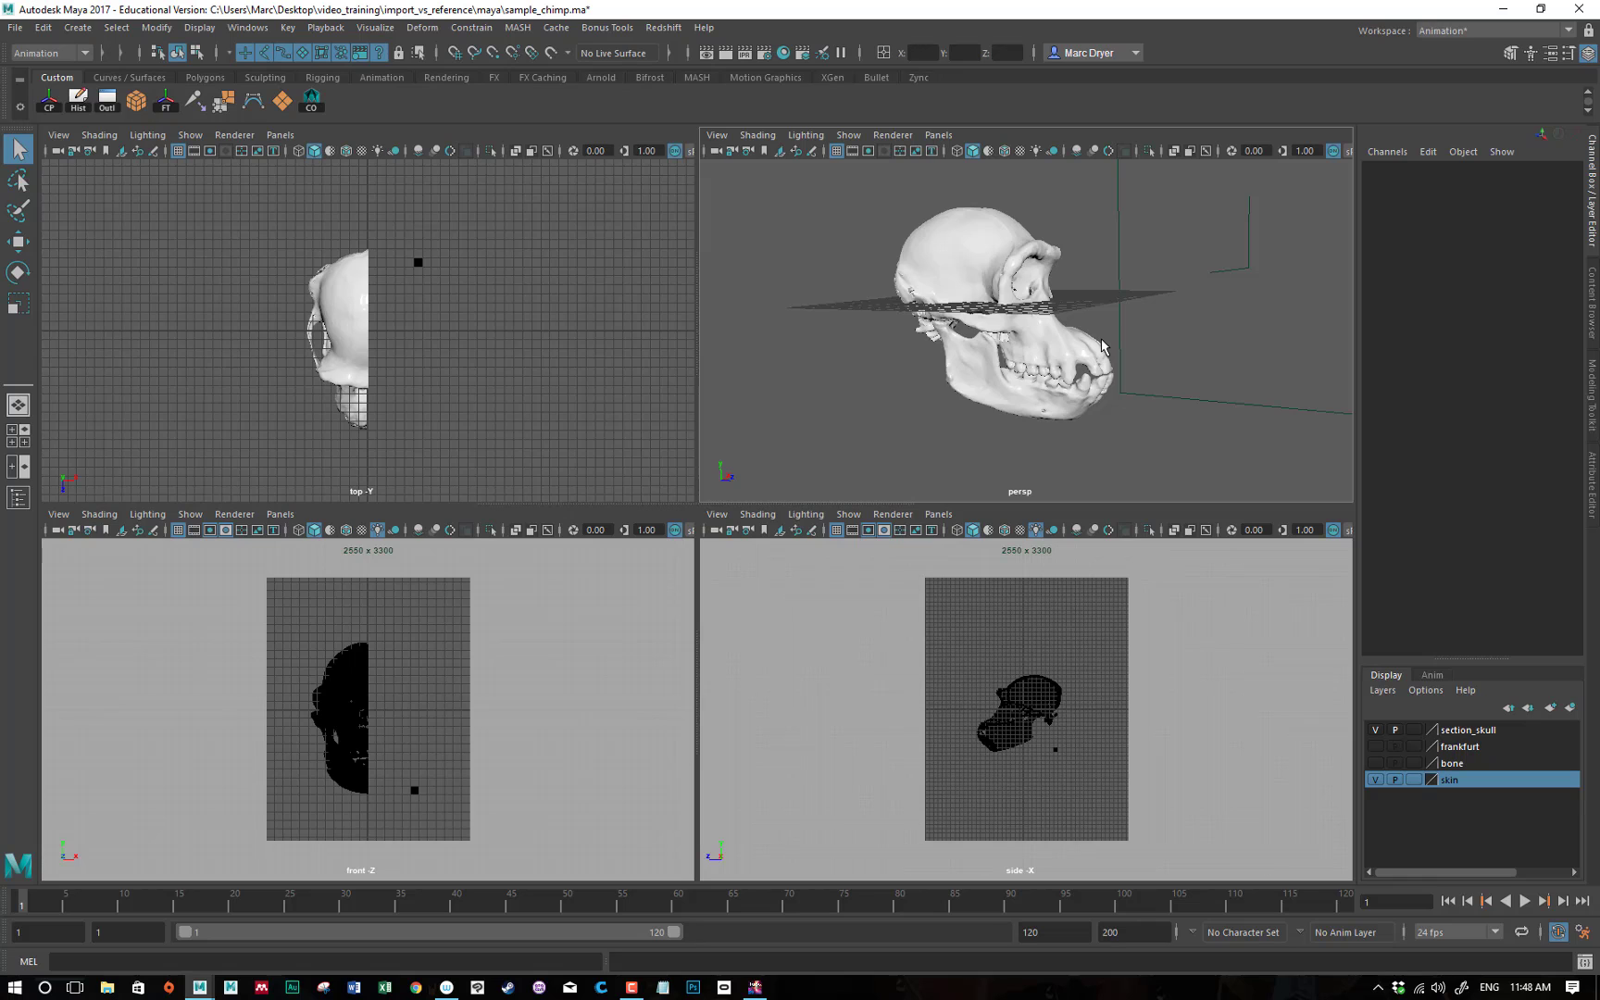
{"action": "left_click", "coordinate": [18, 29]}
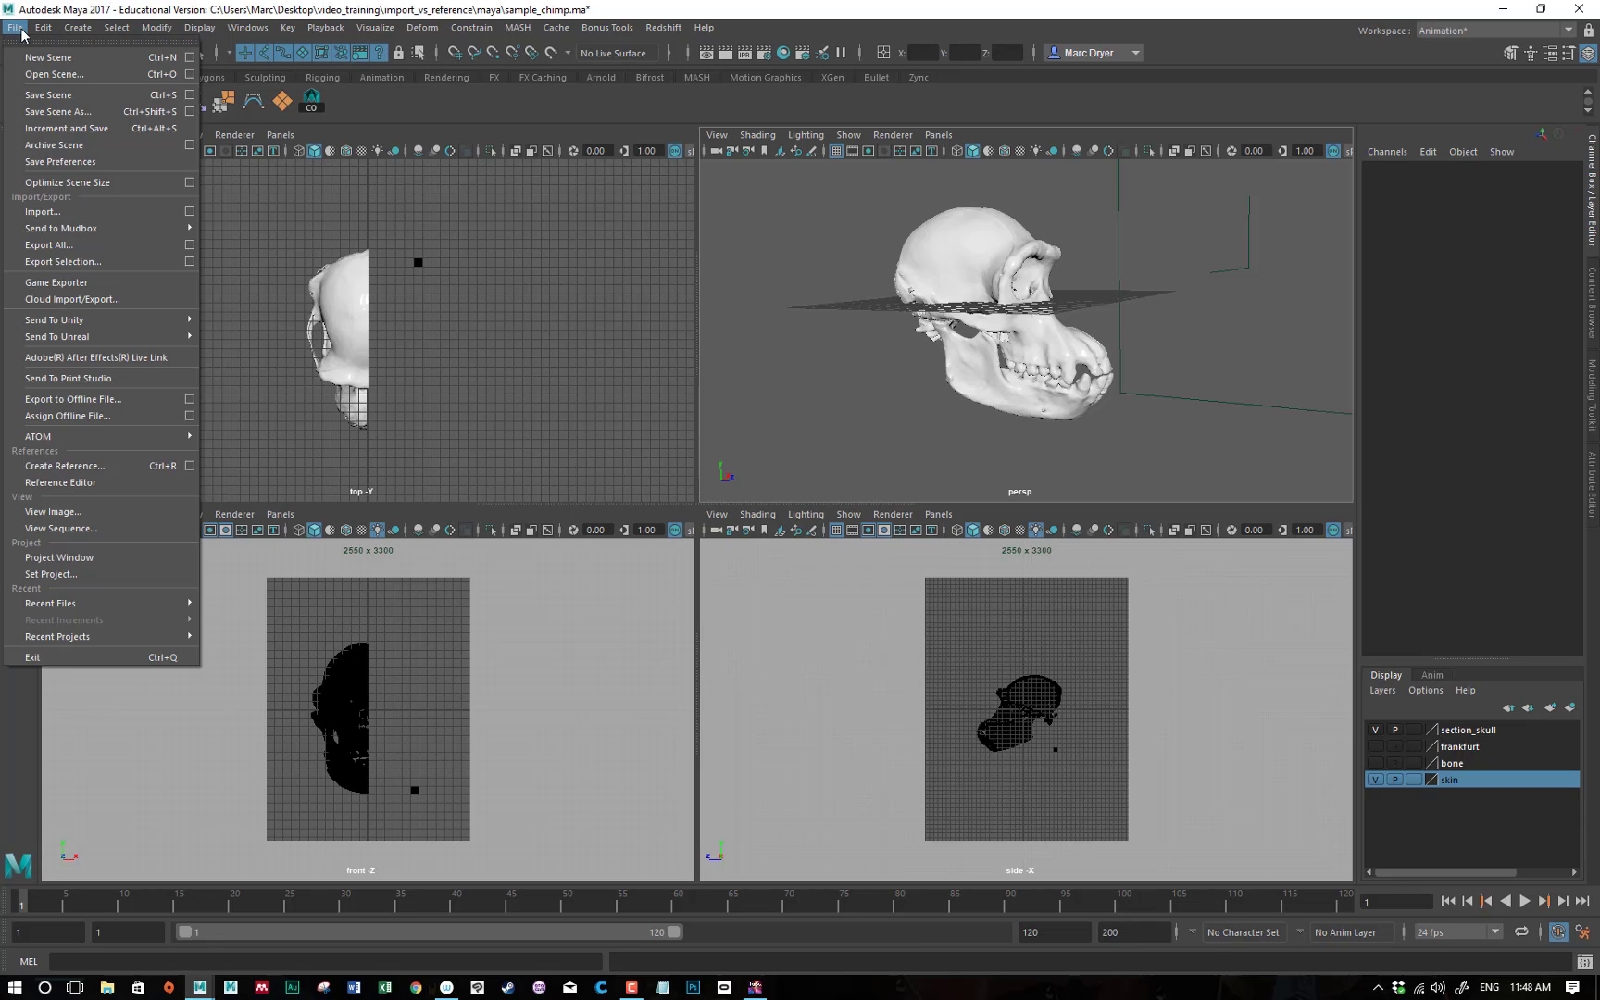
{"action": "left_click", "coordinate": [41, 212]}
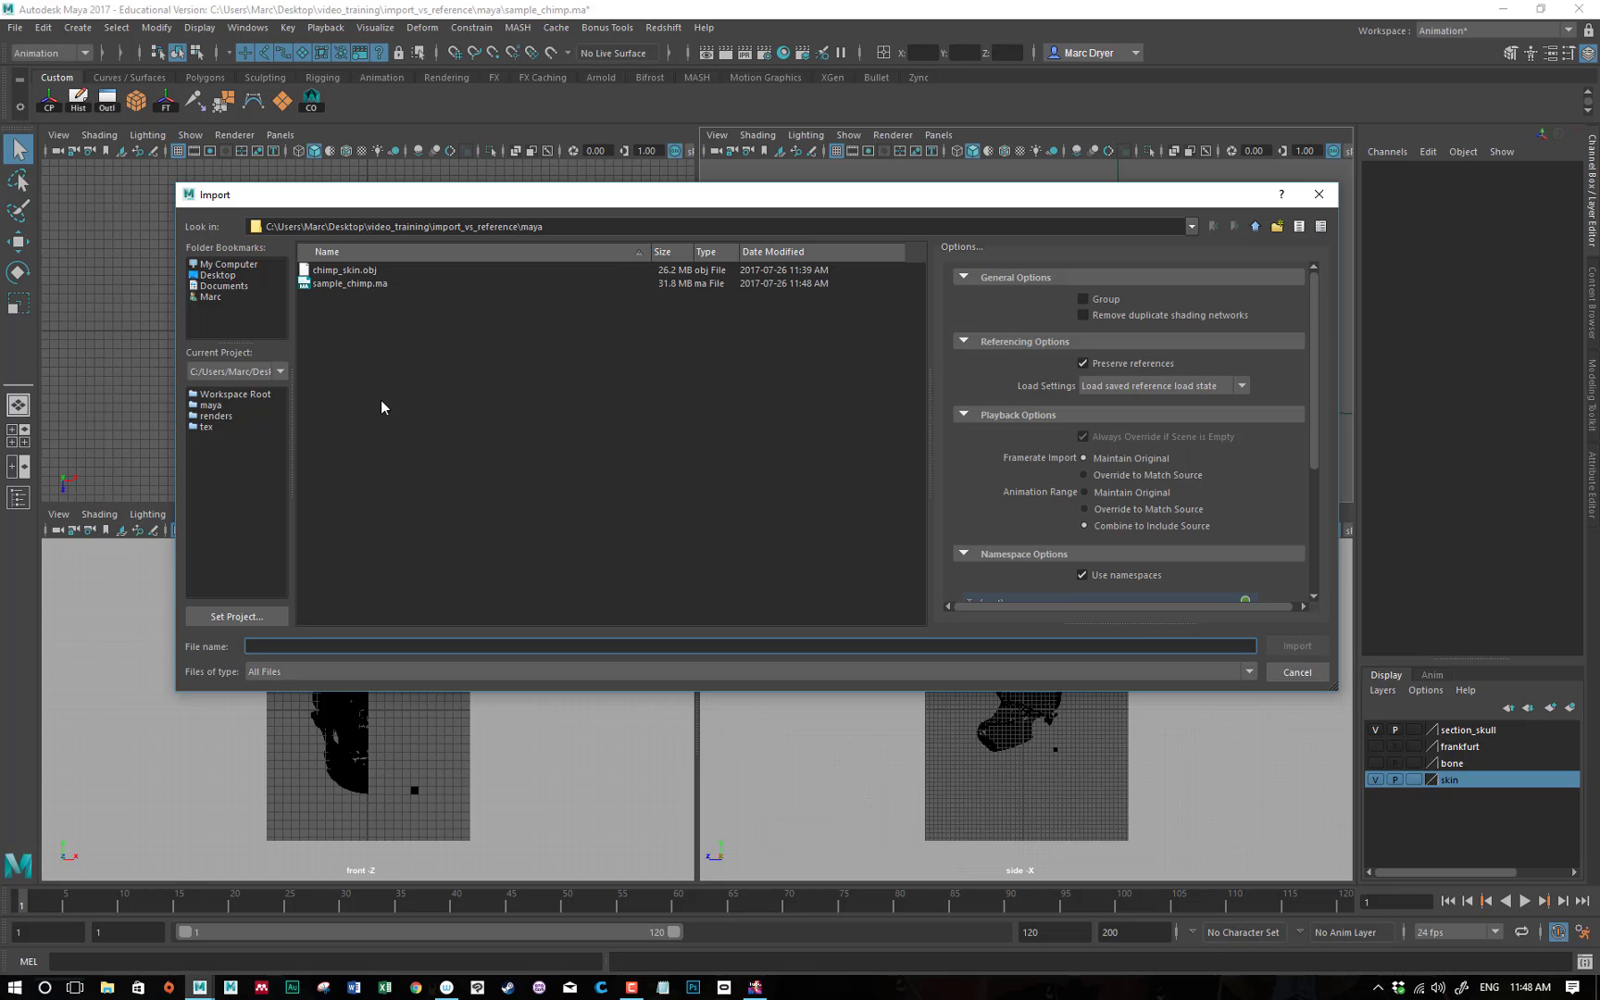
Look through the importable file types, including OBJ, FBX and Alembic.
{"action": "left_click", "coordinate": [349, 671]}
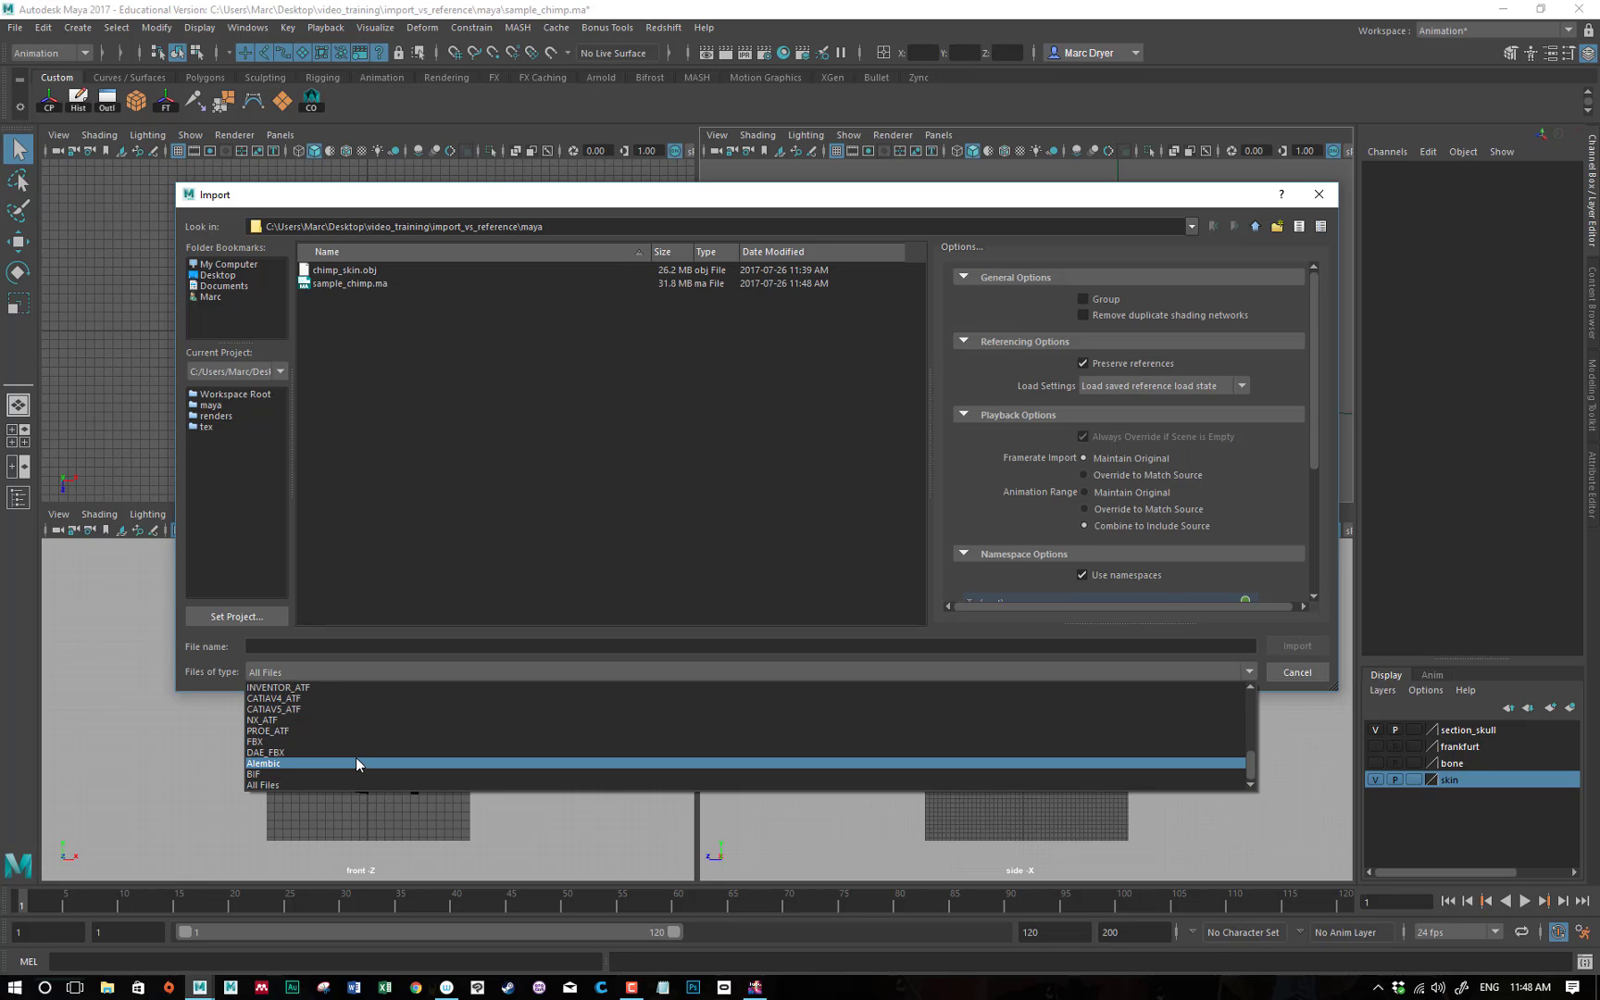
{"action": "scroll", "coordinate": [320, 763], "scroll_direction": "up", "scroll_amount": 8}
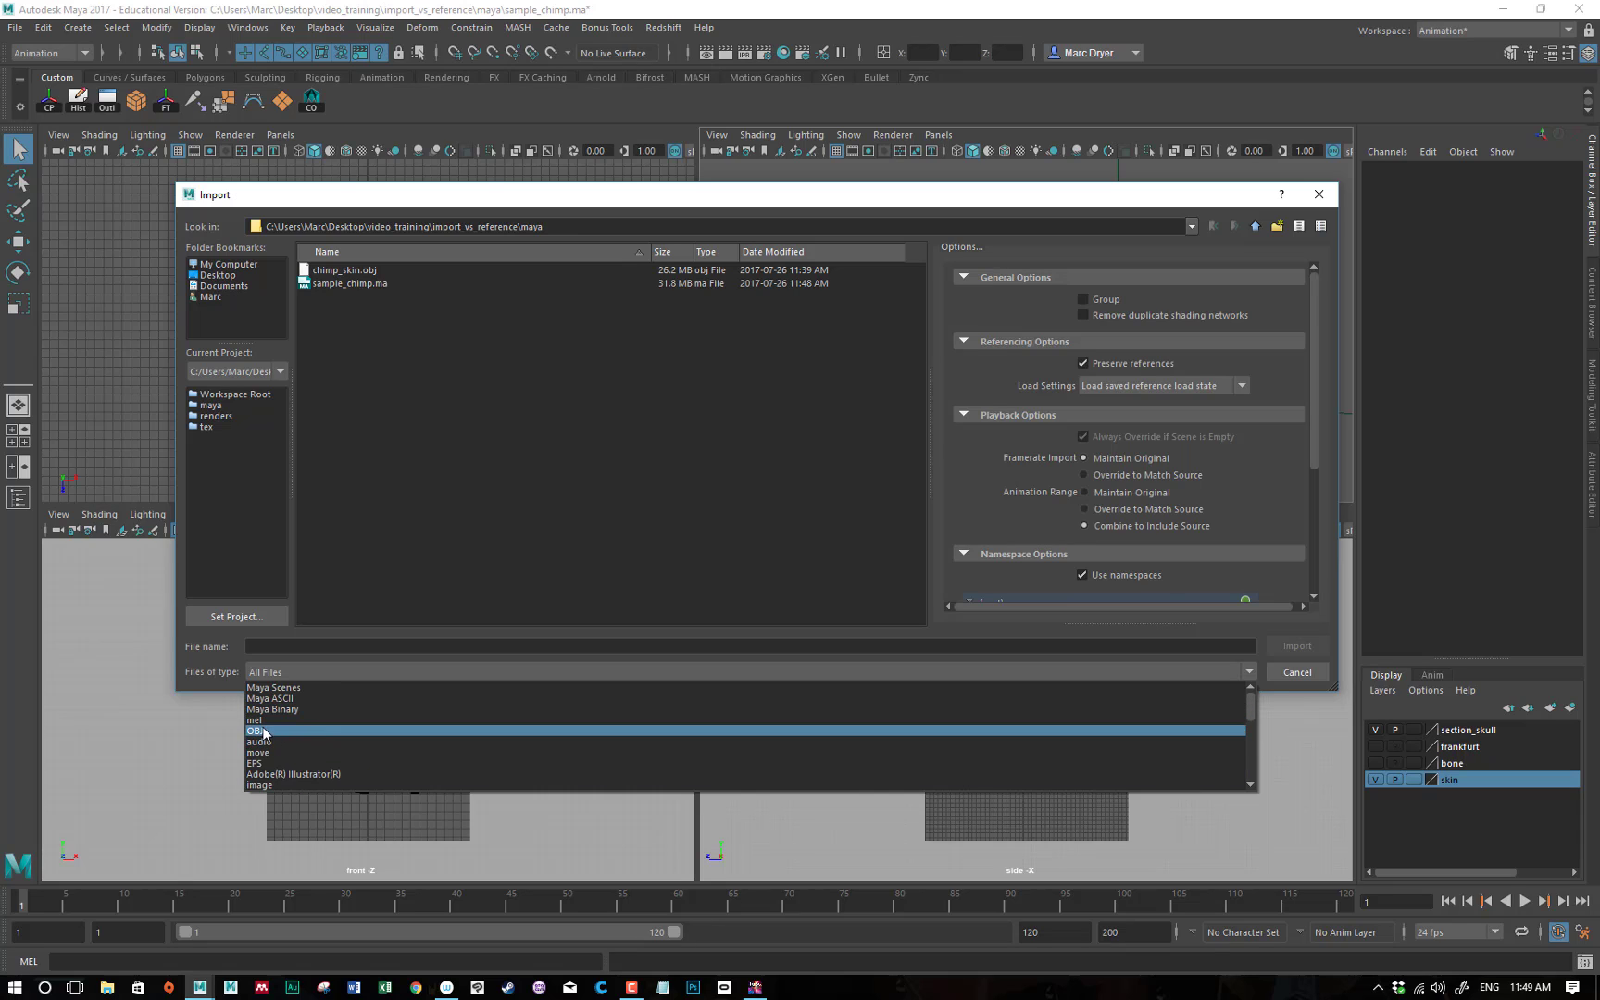
{"action": "scroll", "coordinate": [296, 730], "scroll_direction": "down", "scroll_amount": 8}
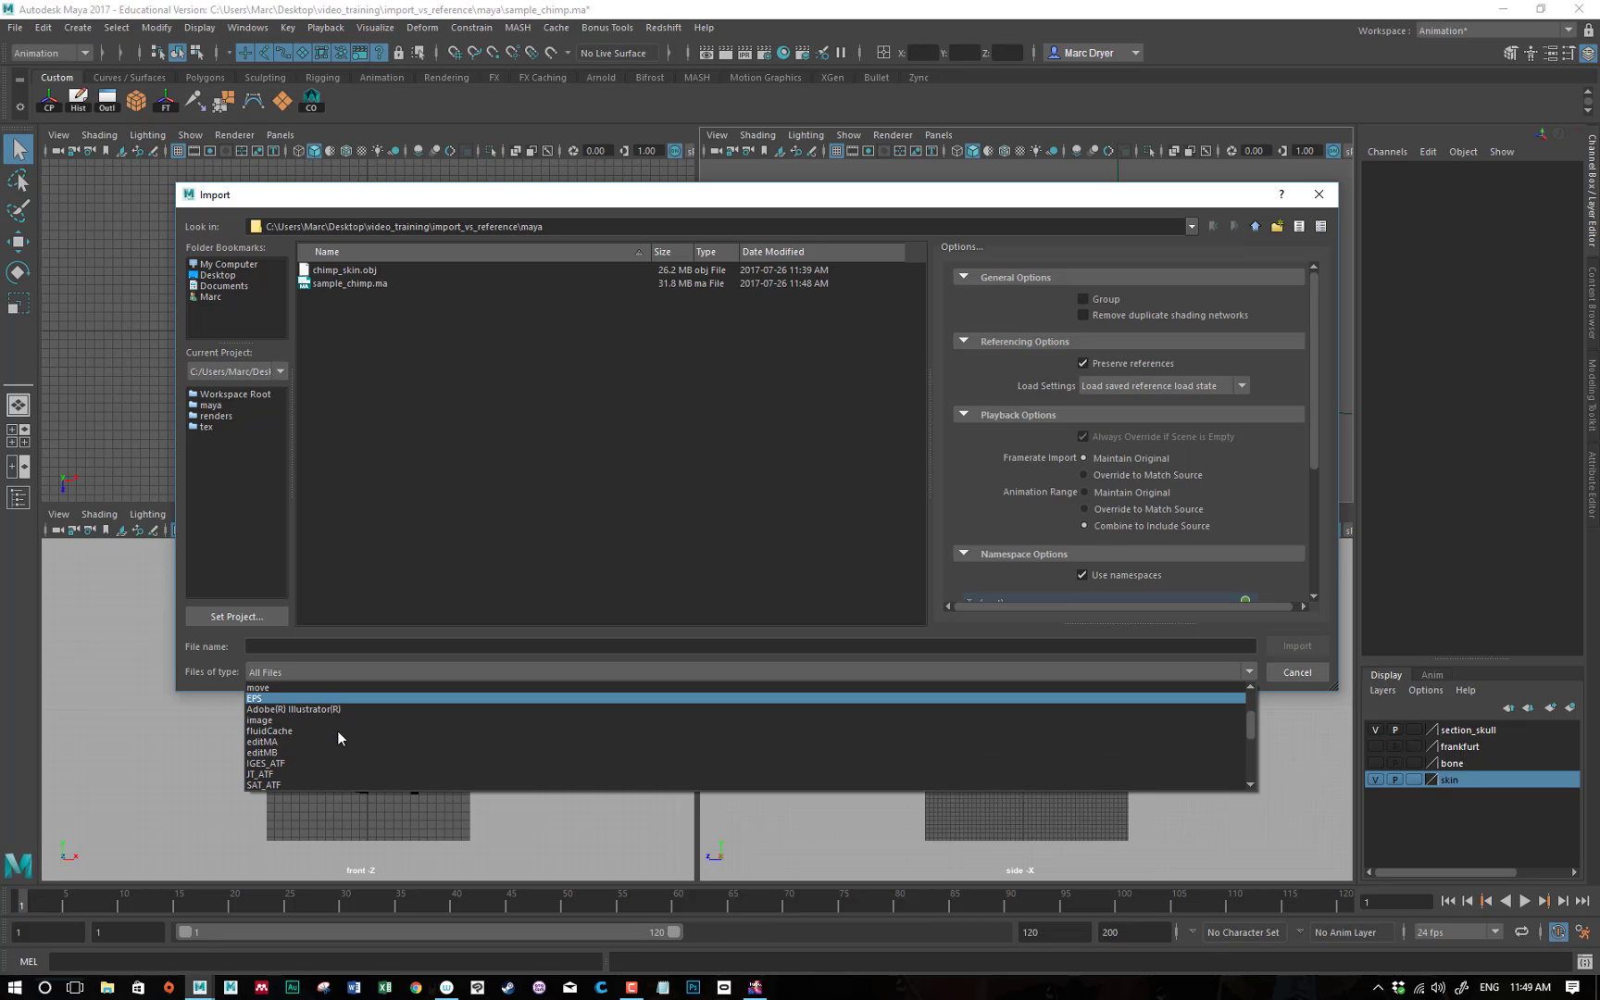
{"action": "scroll", "coordinate": [317, 738], "scroll_direction": "down", "scroll_amount": 2}
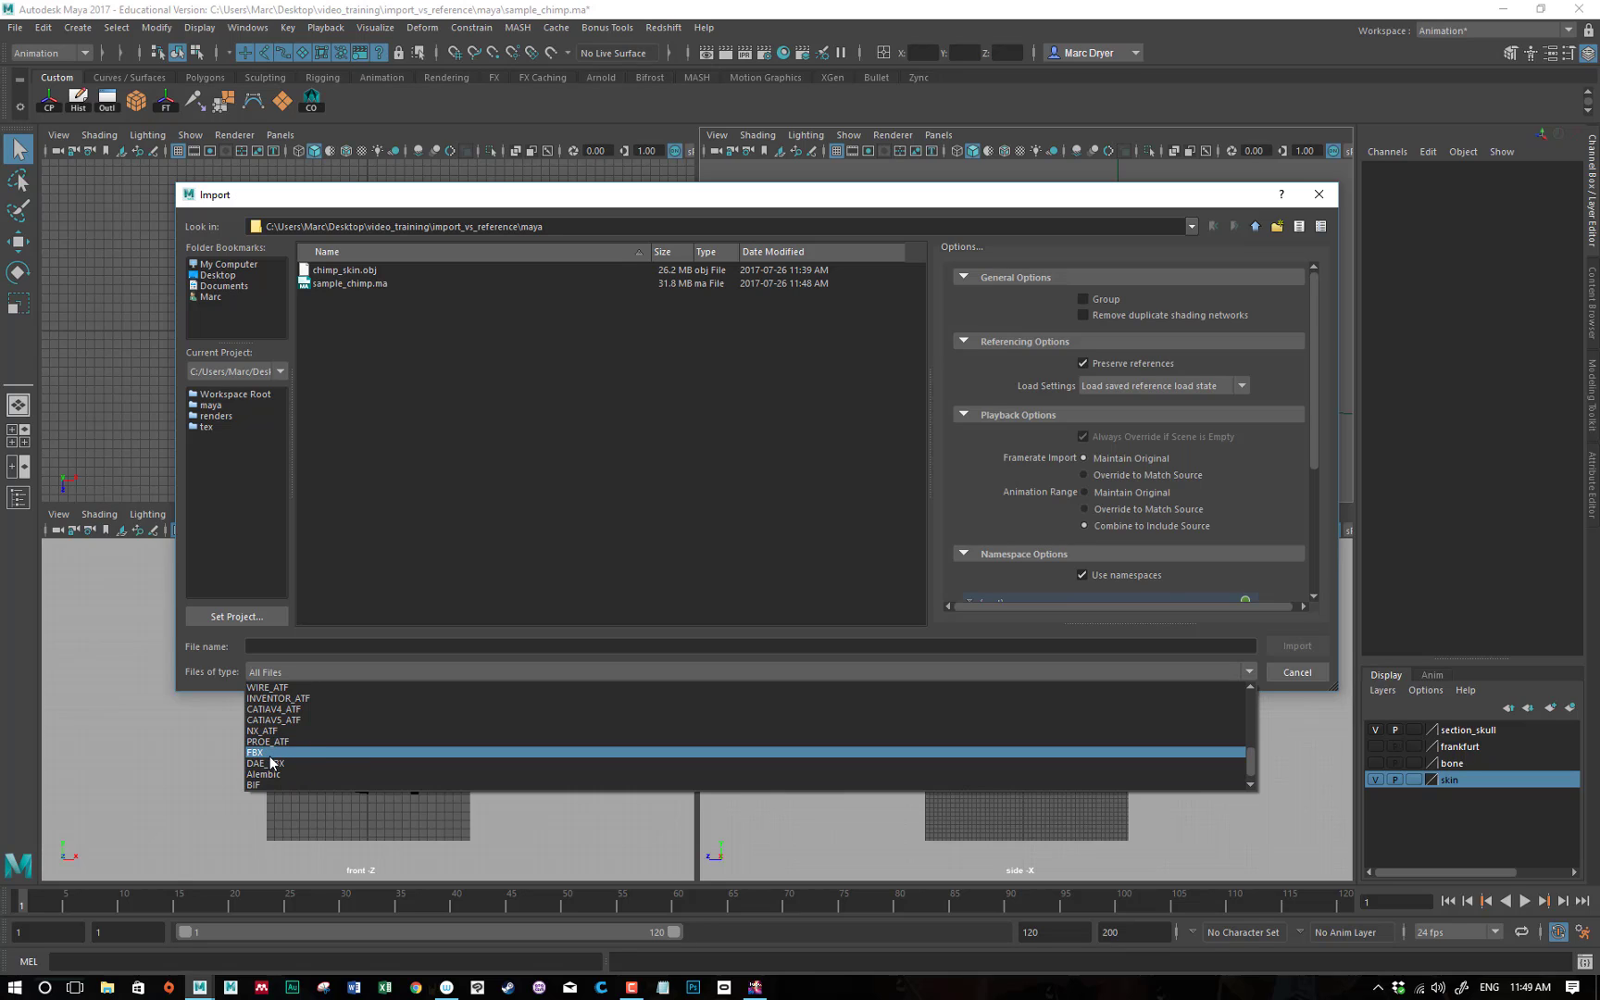
{"action": "scroll", "coordinate": [310, 749], "scroll_direction": "up", "scroll_amount": 5}
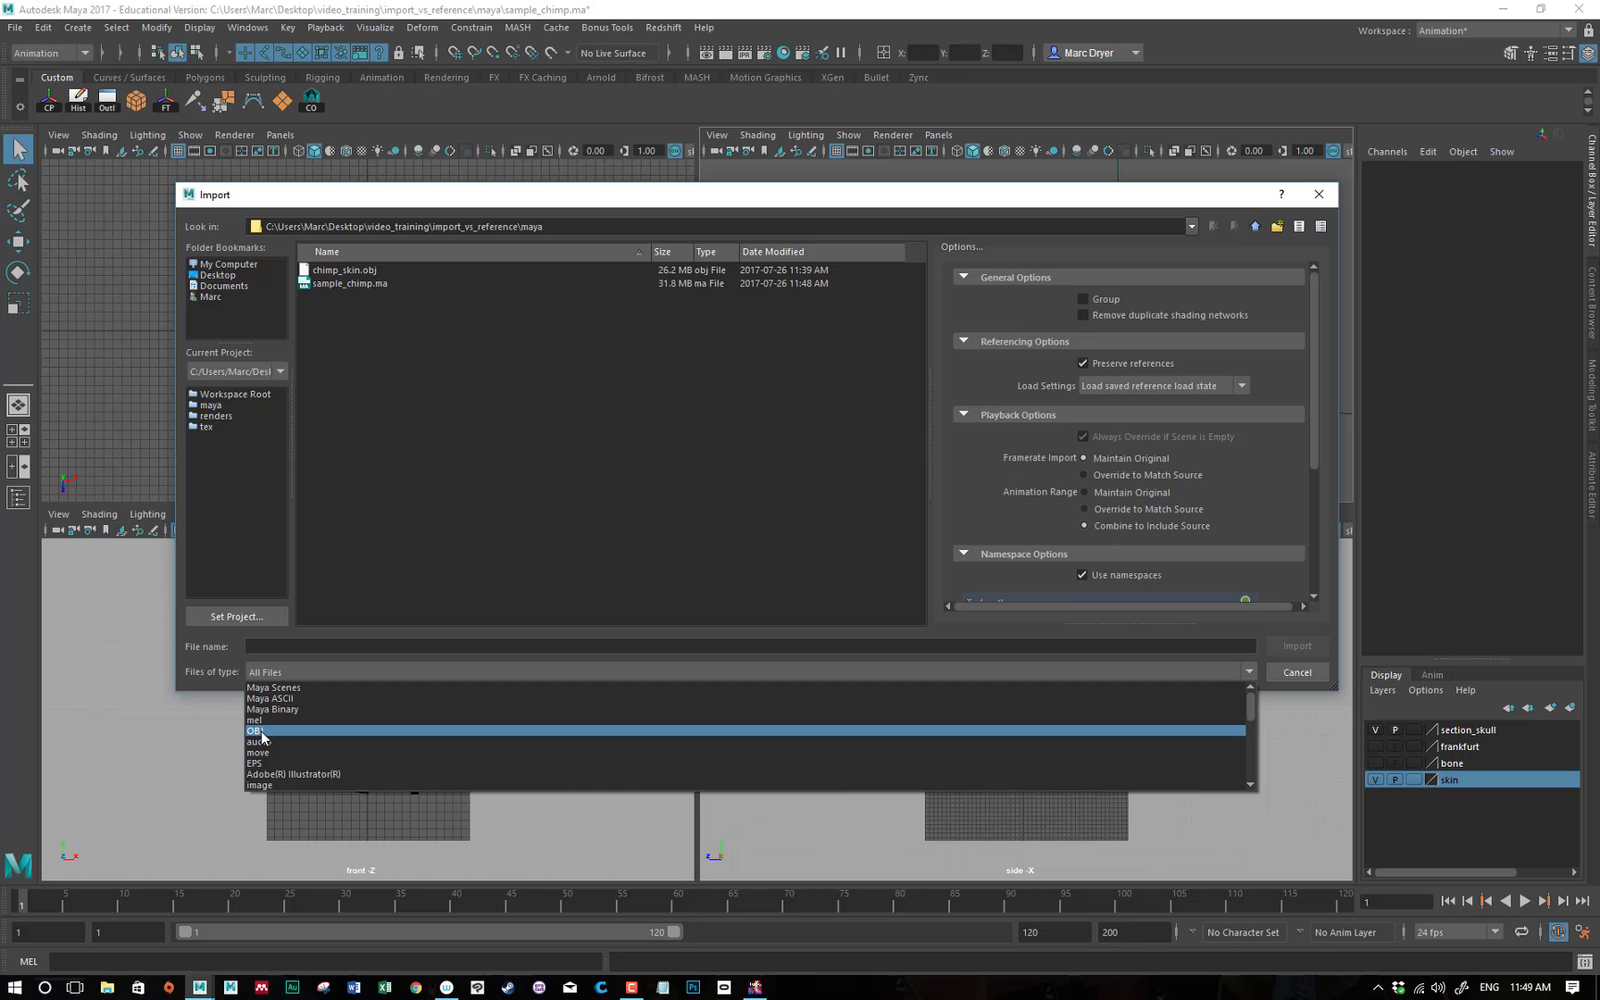
Import chimp_skin.obj into the scene and accept its creation as a single mesh.
{"action": "left_click", "coordinate": [360, 271]}
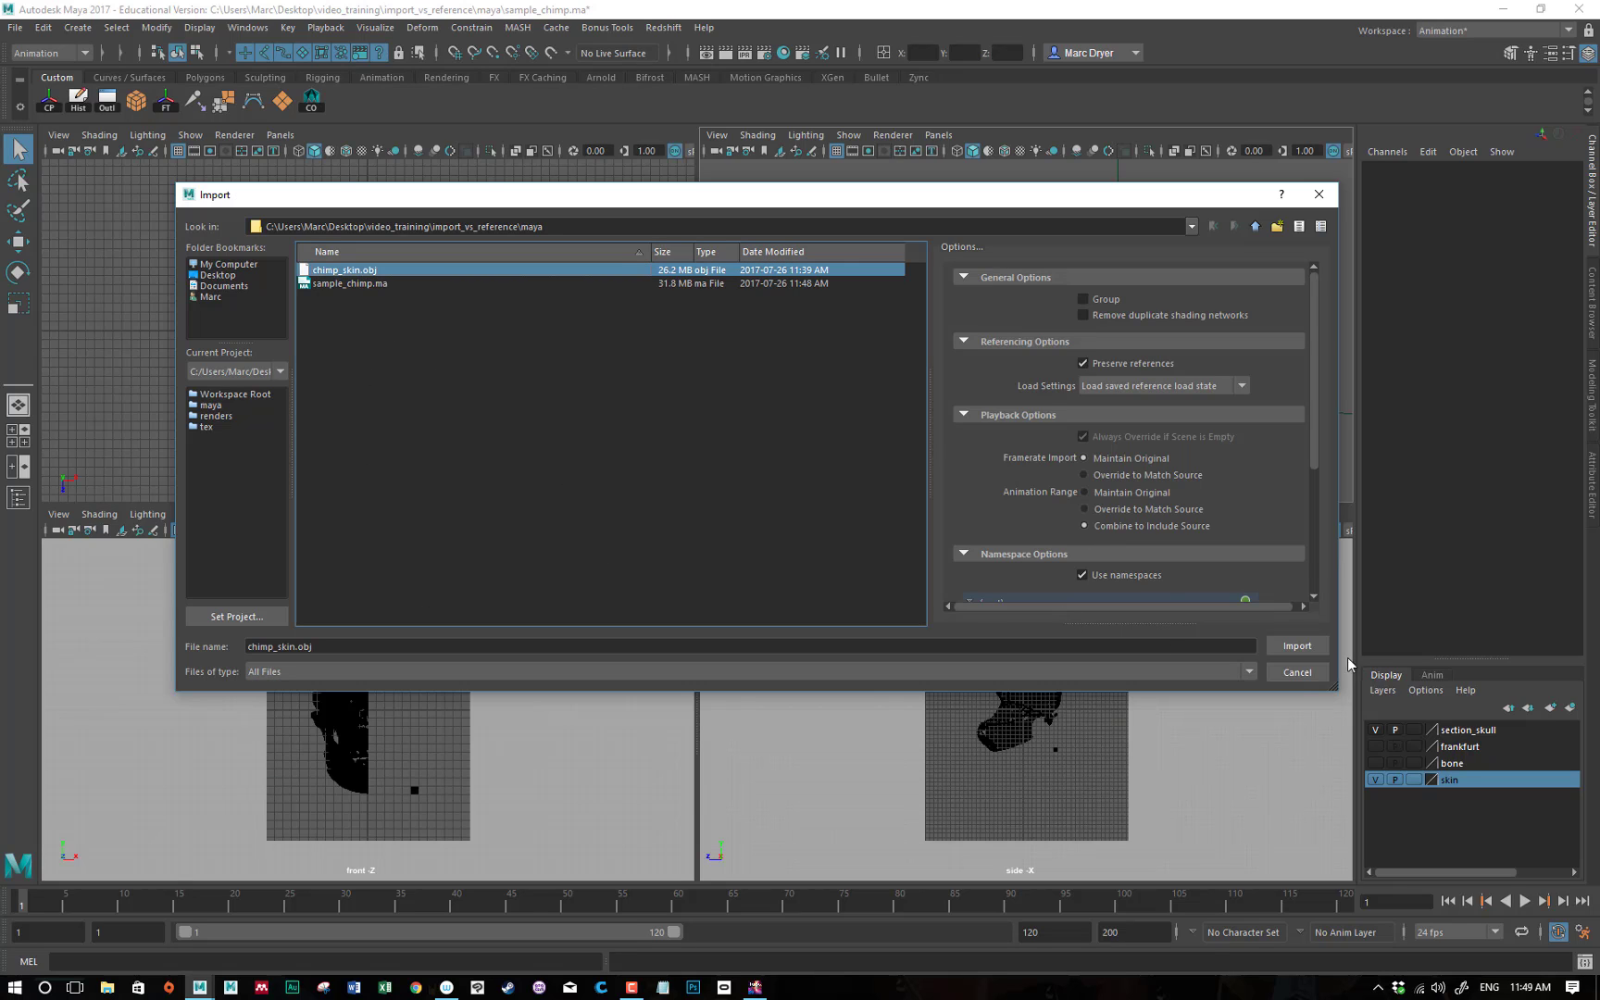
{"action": "left_click", "coordinate": [1313, 646]}
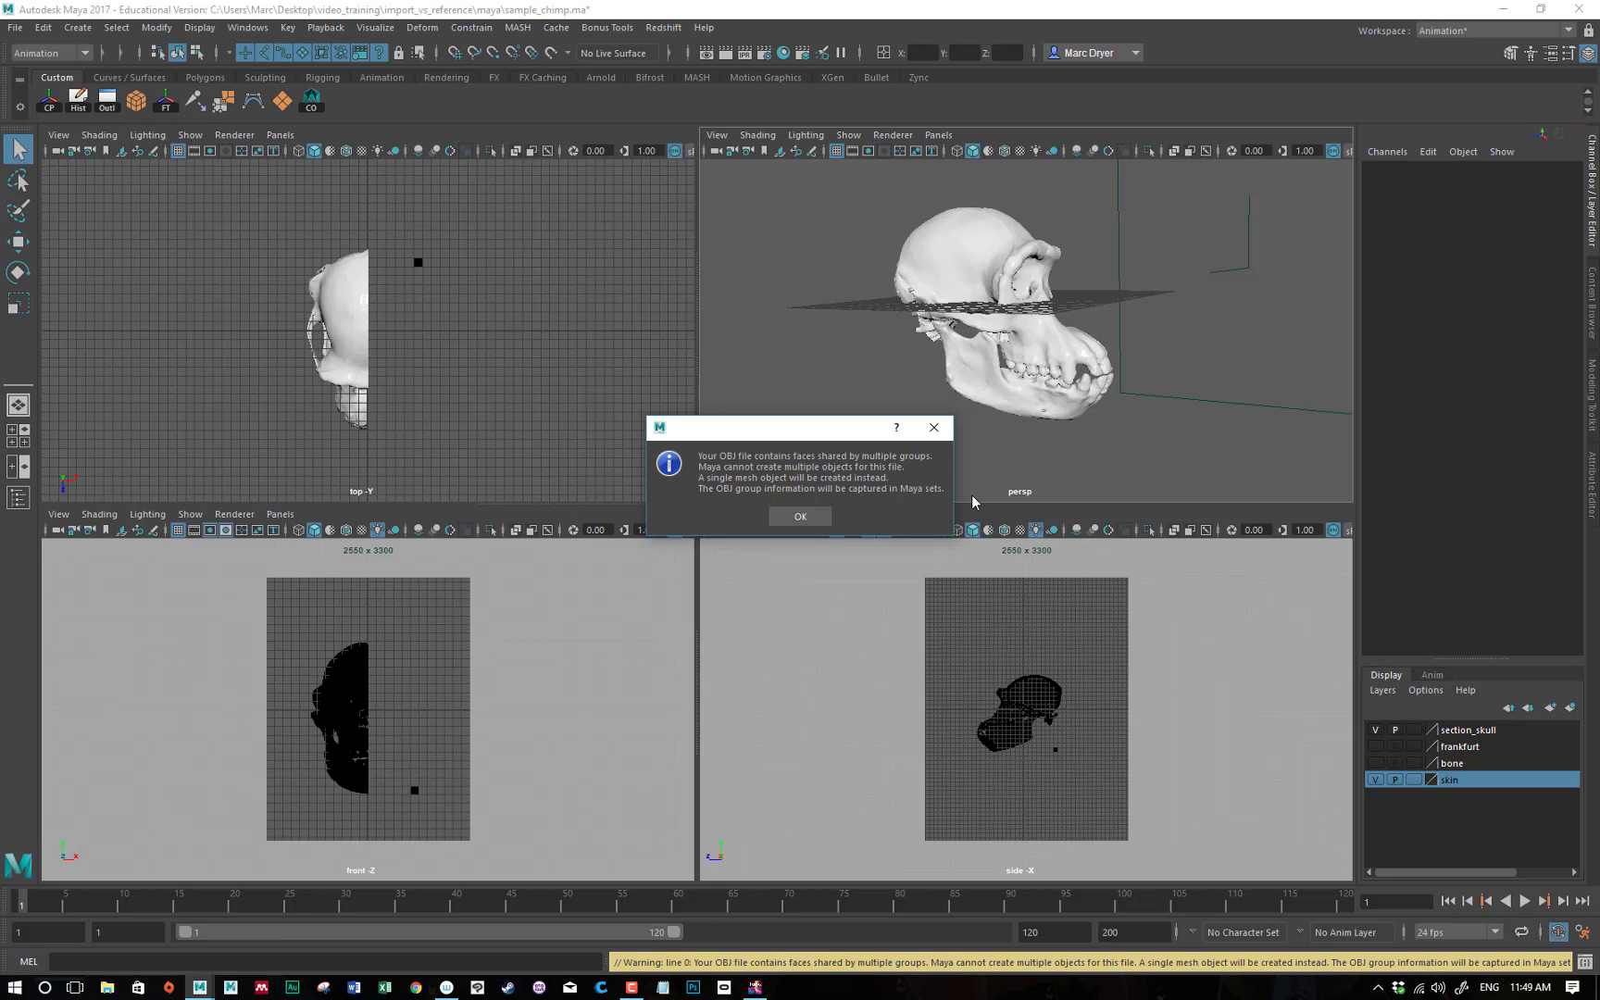
{"action": "left_click", "coordinate": [800, 518]}
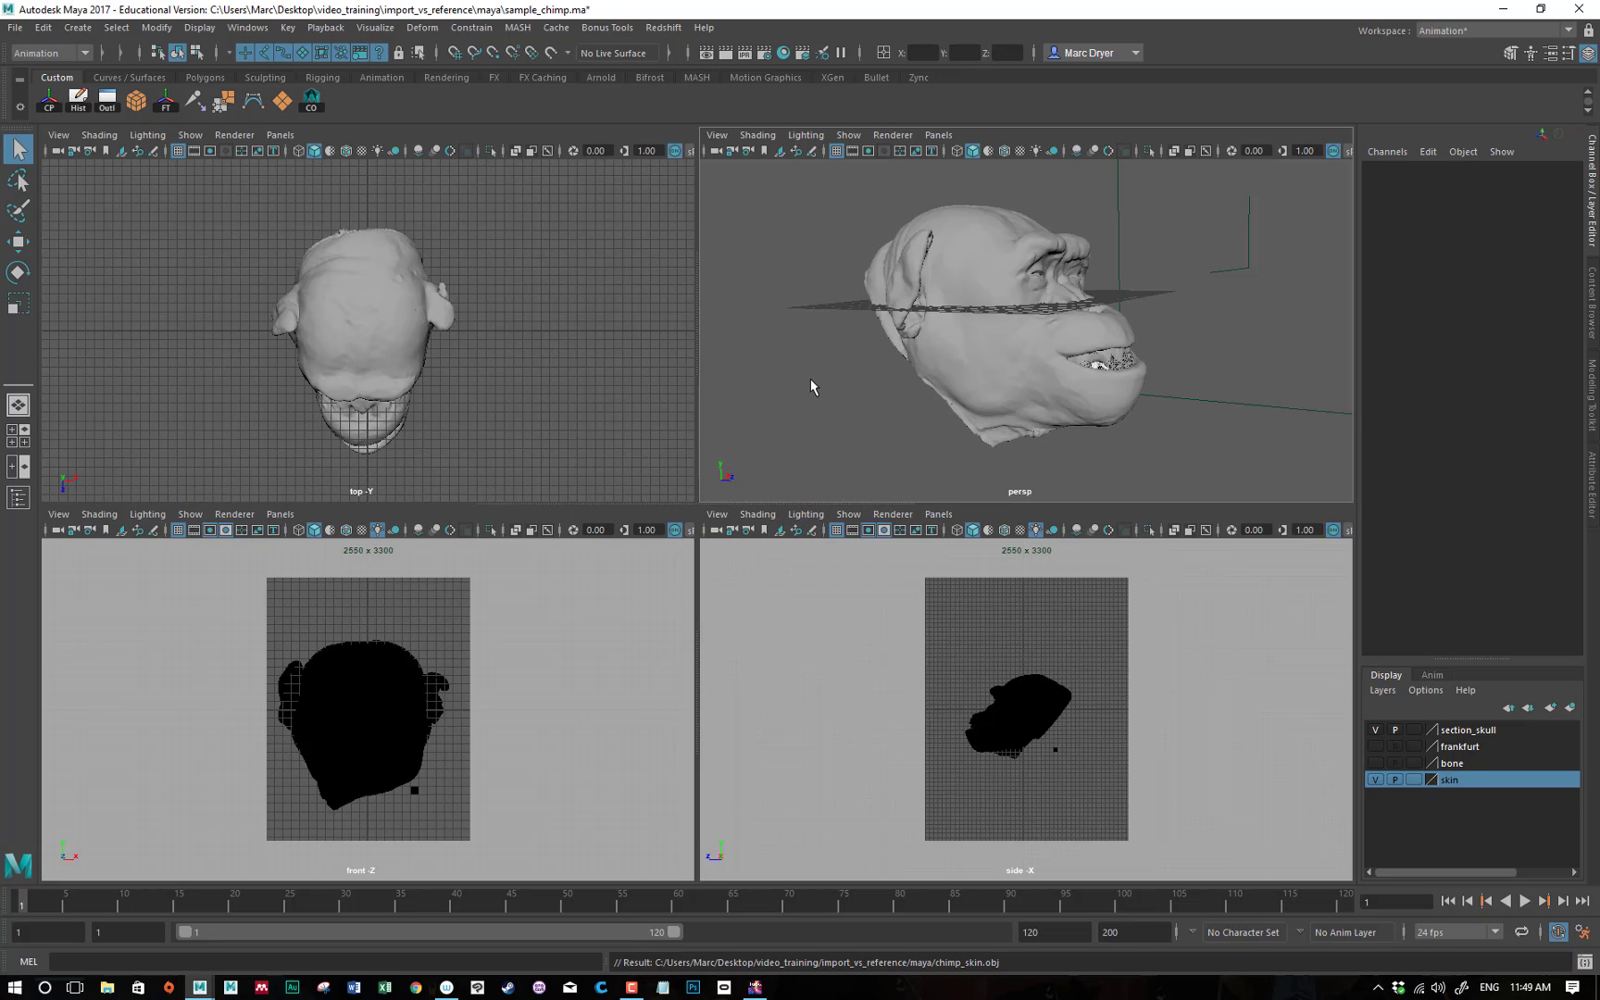
Examine the imported chimp skin around the skull and hide the grid in the perspective view.
{"action": "left_click_drag", "start_coordinate": [868, 421], "coordinate": [1035, 390], "text": "alt"}
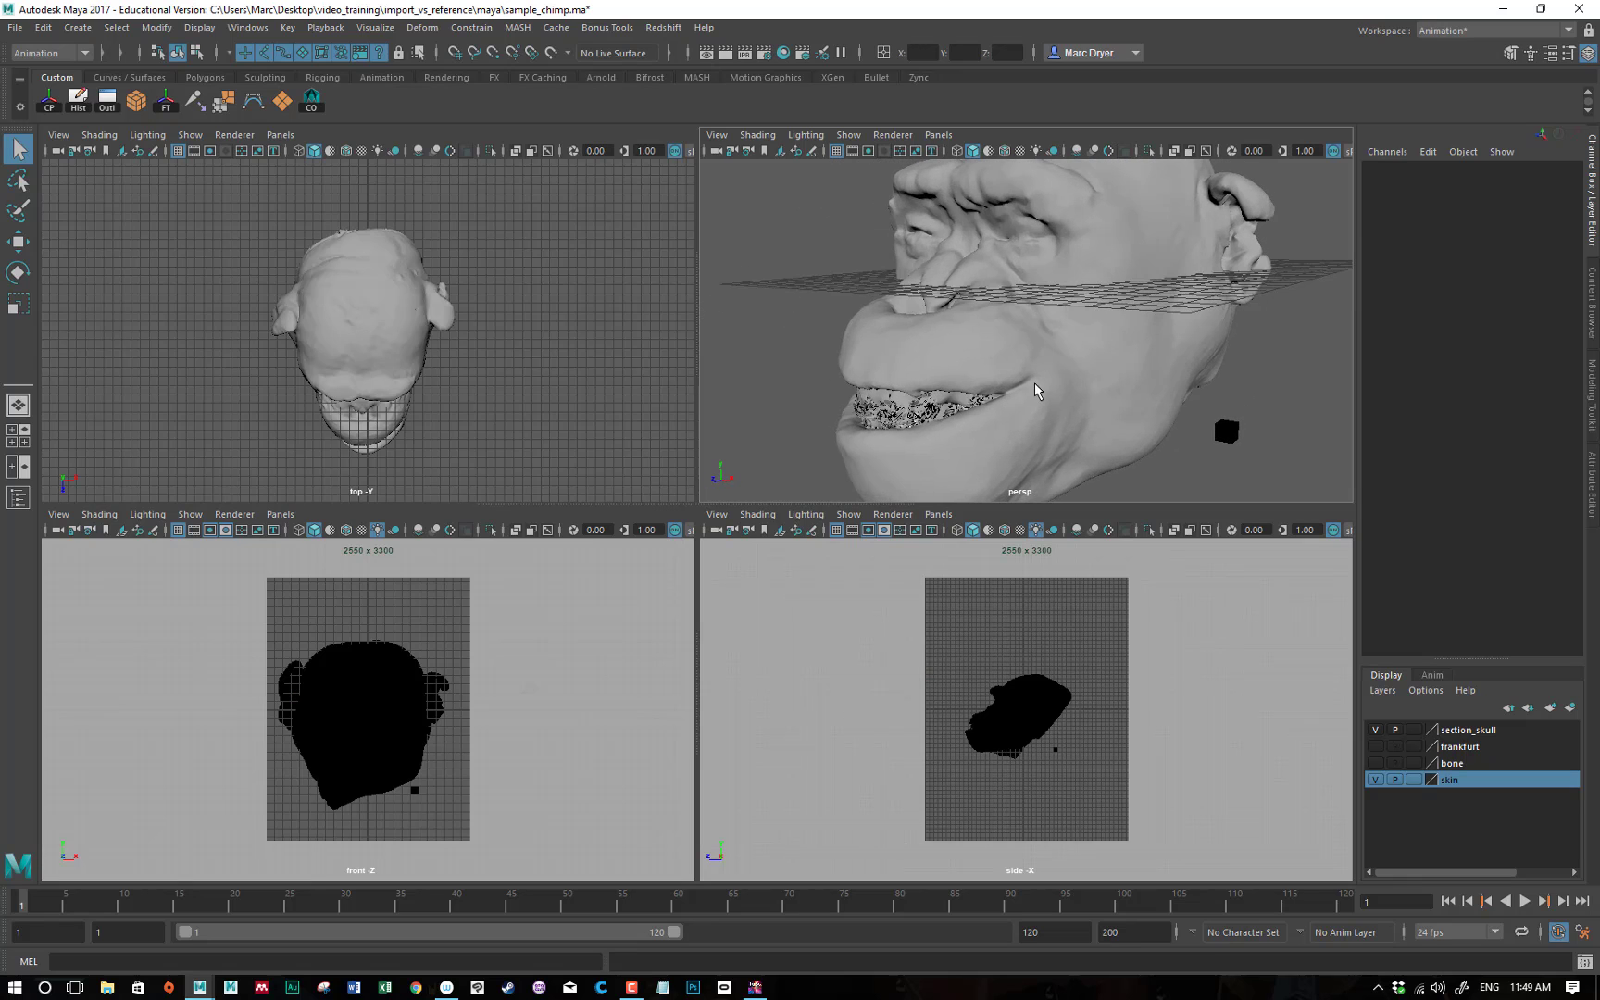
{"action": "left_click", "coordinate": [837, 152]}
{"action": "right_click_drag", "start_coordinate": [1164, 375], "coordinate": [871, 345], "text": "alt"}
{"action": "left_click_drag", "start_coordinate": [839, 343], "coordinate": [1072, 350], "text": "alt"}
{"action": "left_click_drag", "start_coordinate": [839, 358], "coordinate": [974, 380], "text": "alt"}
Move the imported chimp skin mesh away from the skull in the YZ plane, to about Y 86.7 and Z 163.1.
{"action": "left_click", "coordinate": [974, 379]}
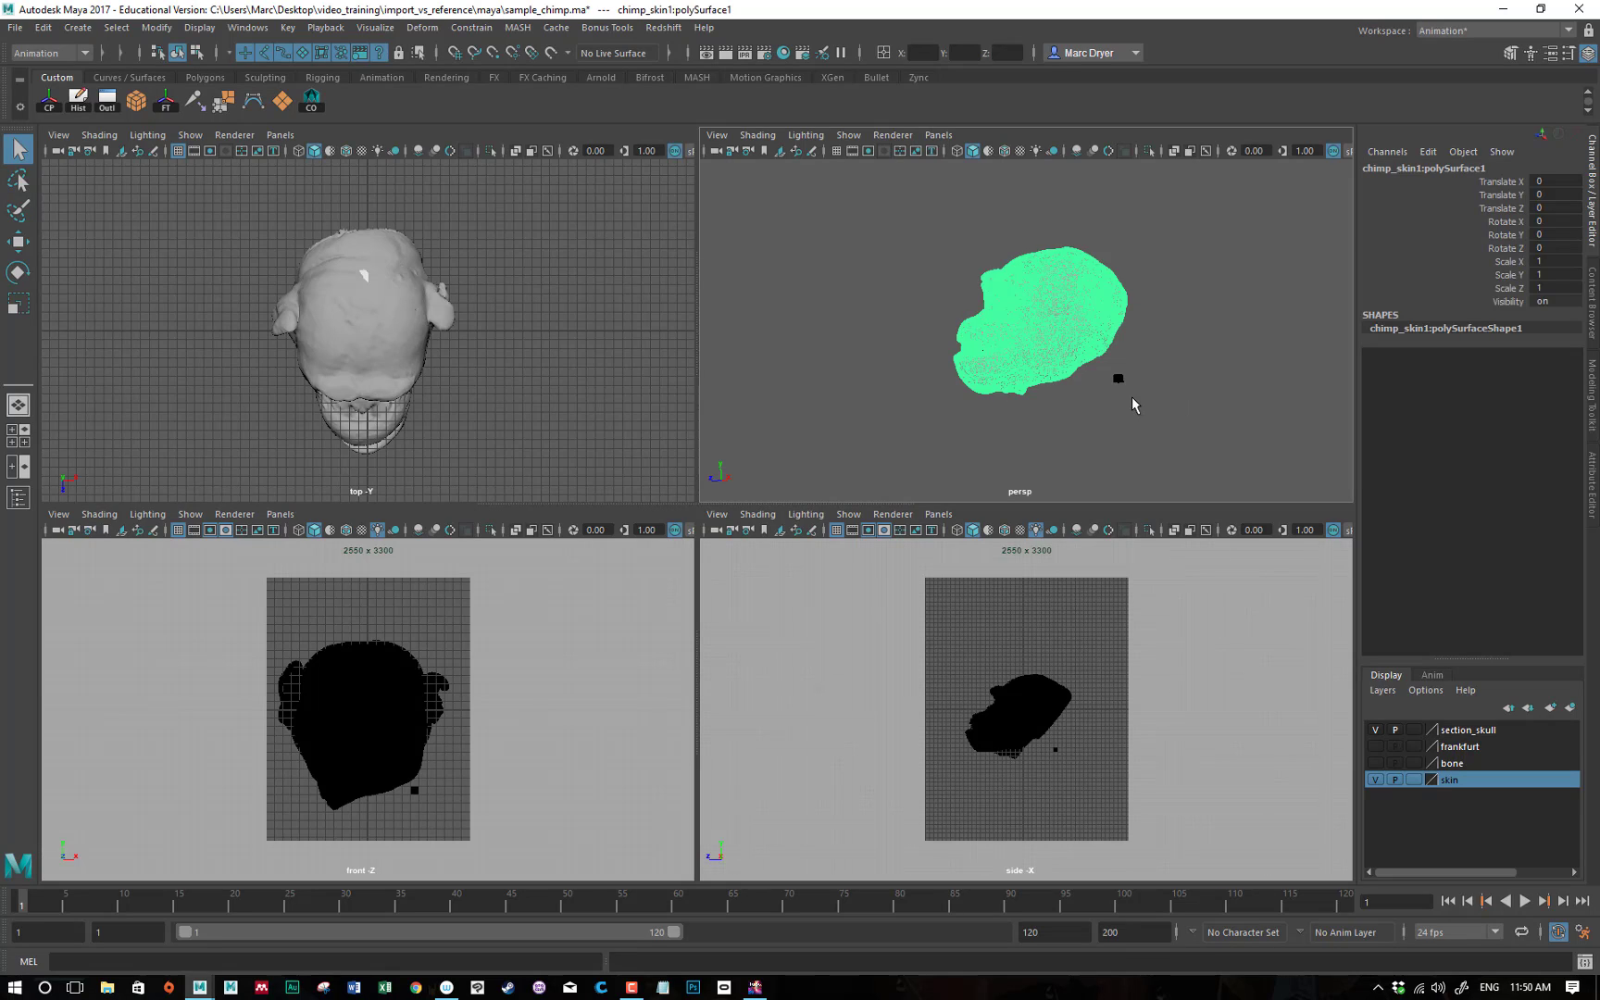
{"action": "key", "text": "w"}
{"action": "right_click_drag", "start_coordinate": [1164, 398], "coordinate": [986, 402], "text": "alt"}
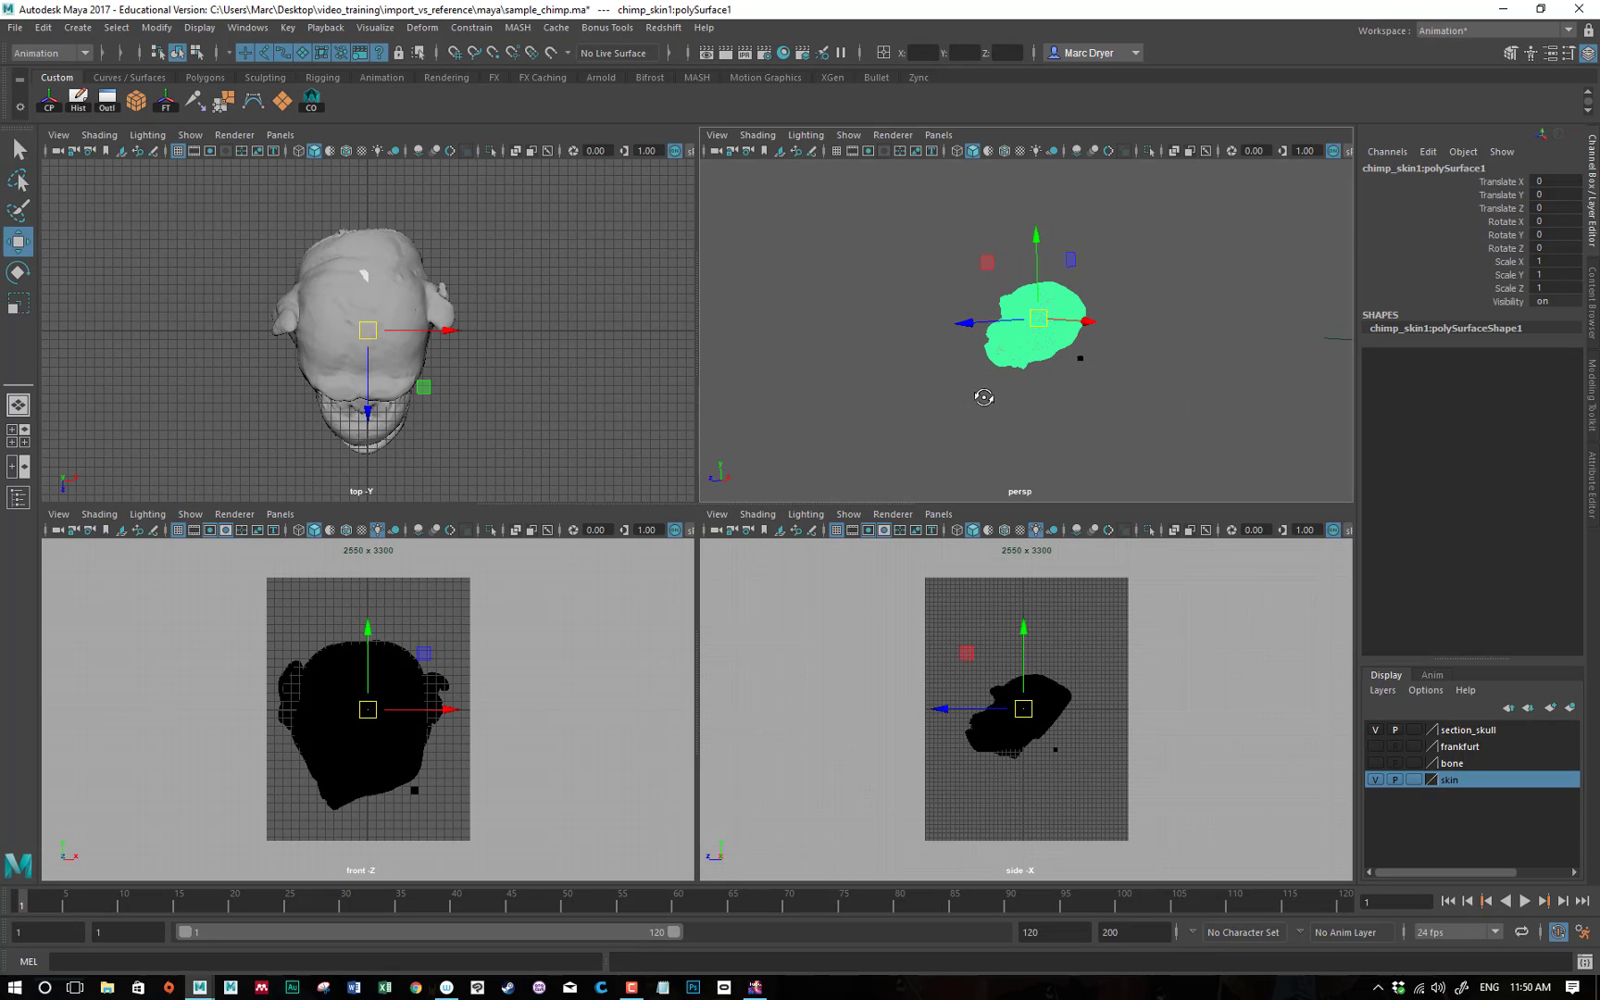
{"action": "left_click_drag", "start_coordinate": [984, 397], "coordinate": [1241, 398], "text": "alt"}
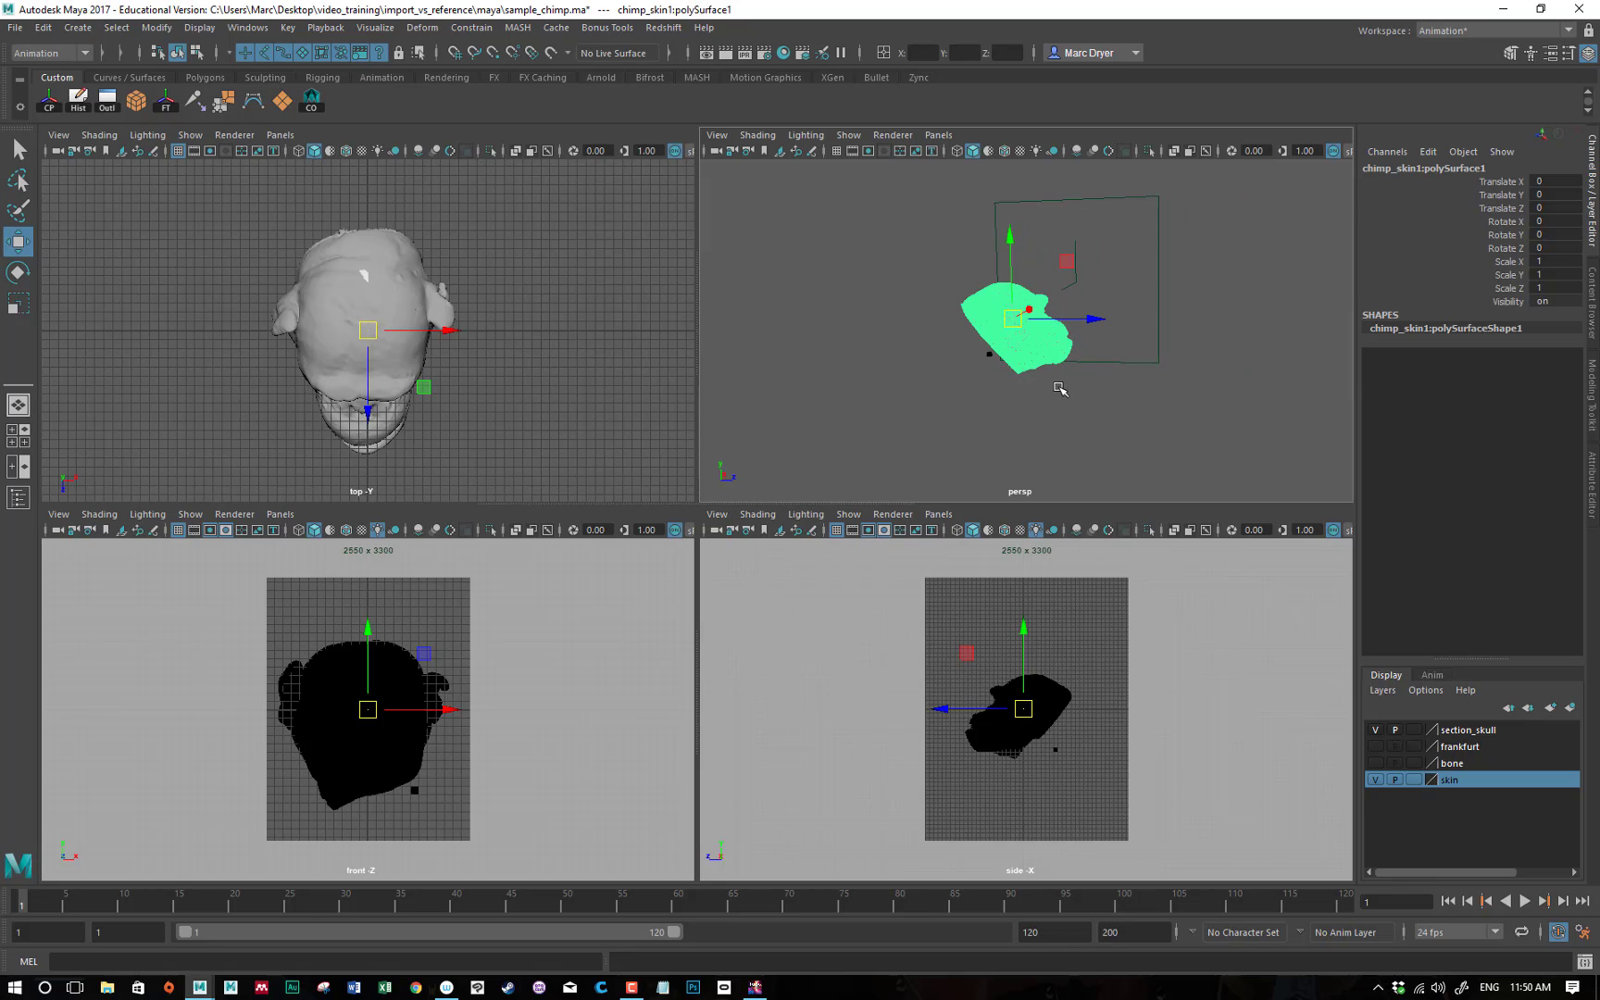
{"action": "right_click_drag", "start_coordinate": [1165, 361], "coordinate": [1127, 358], "text": "alt"}
{"action": "left_click_drag", "start_coordinate": [1070, 263], "coordinate": [1205, 211]}
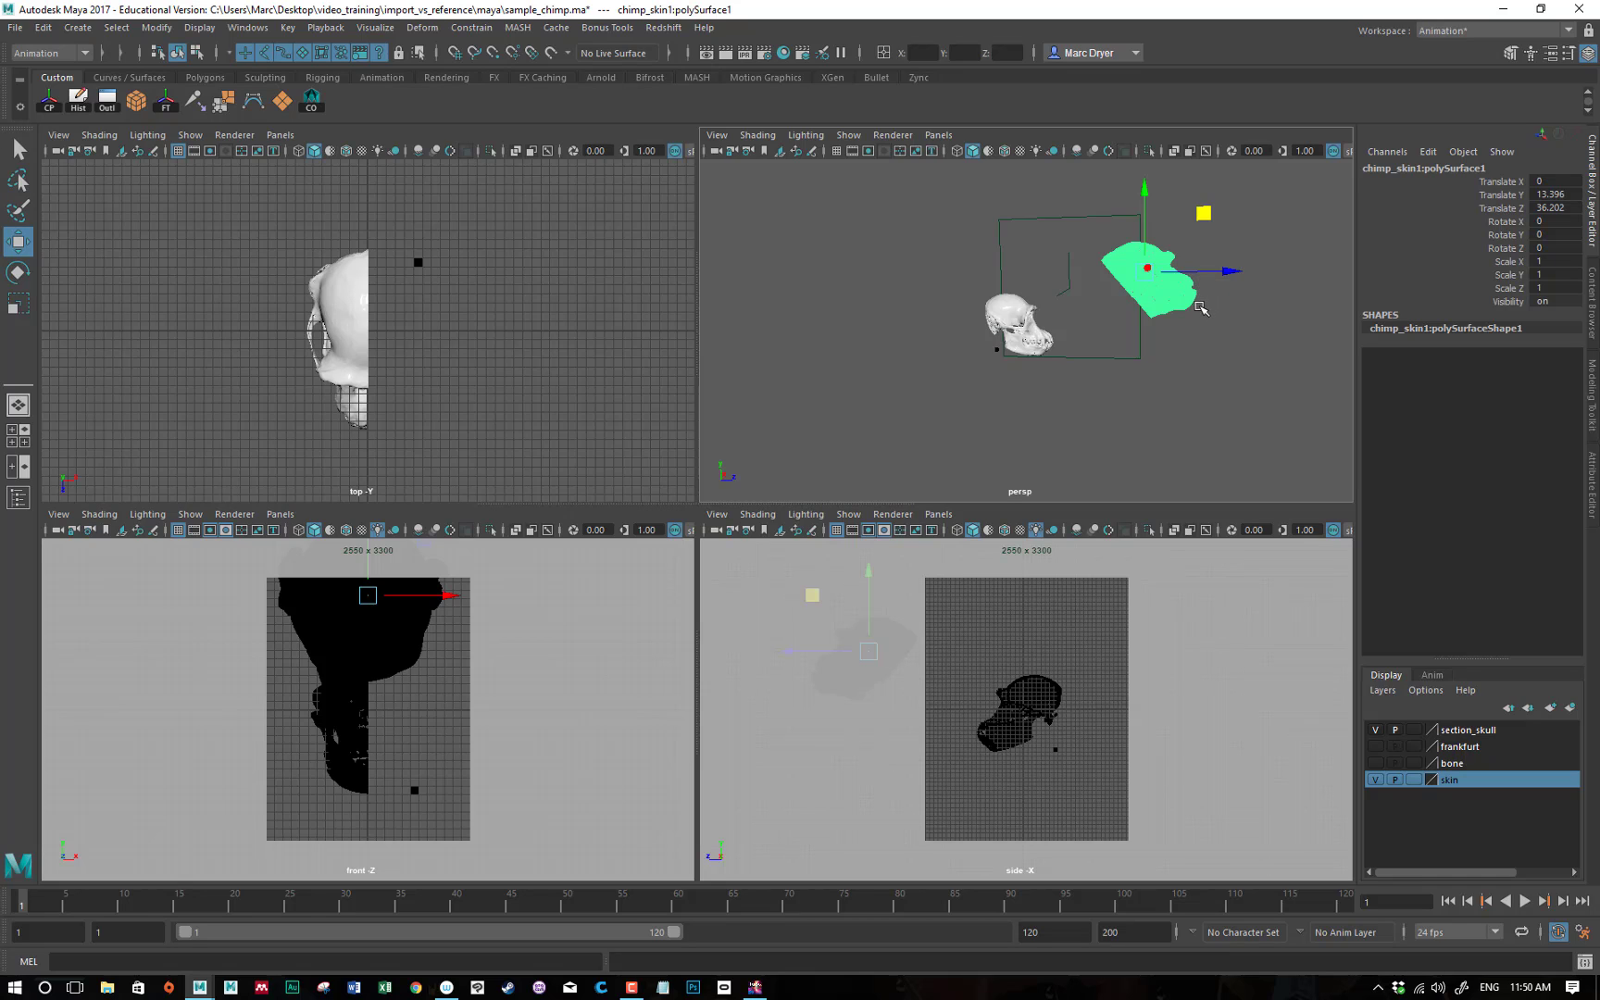
{"action": "right_click_drag", "start_coordinate": [1230, 363], "coordinate": [1123, 252], "text": "alt"}
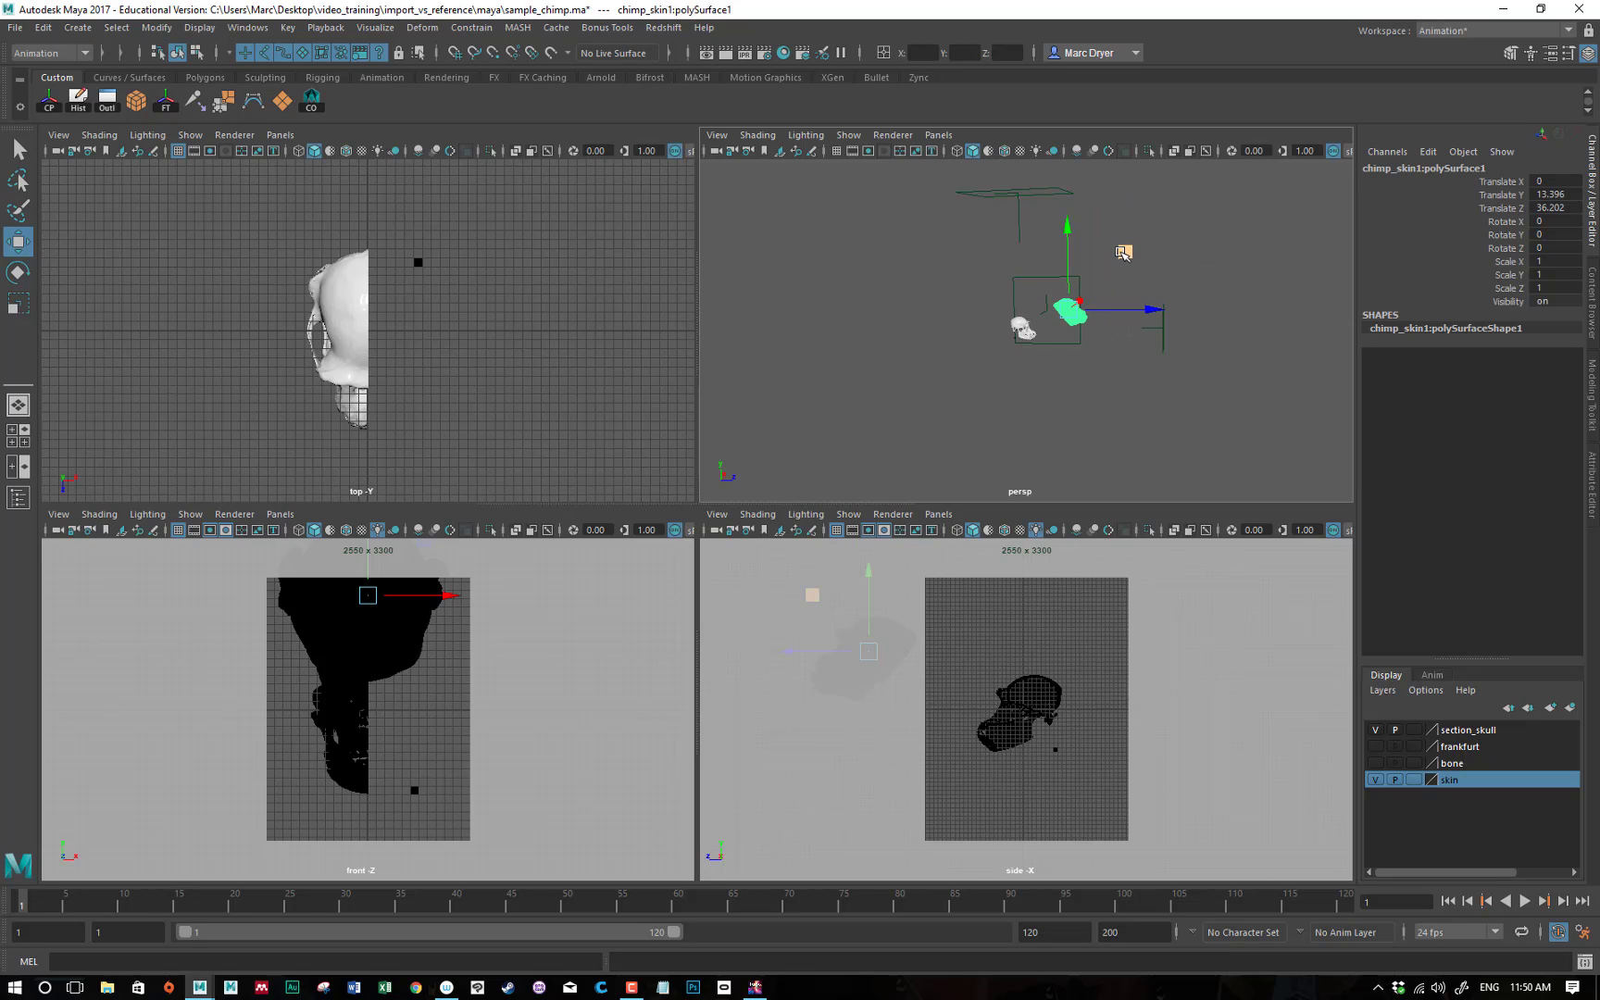
{"action": "left_click_drag", "start_coordinate": [1123, 252], "coordinate": [1303, 144]}
{"action": "right_click_drag", "start_coordinate": [1263, 296], "coordinate": [1135, 304], "text": "alt"}
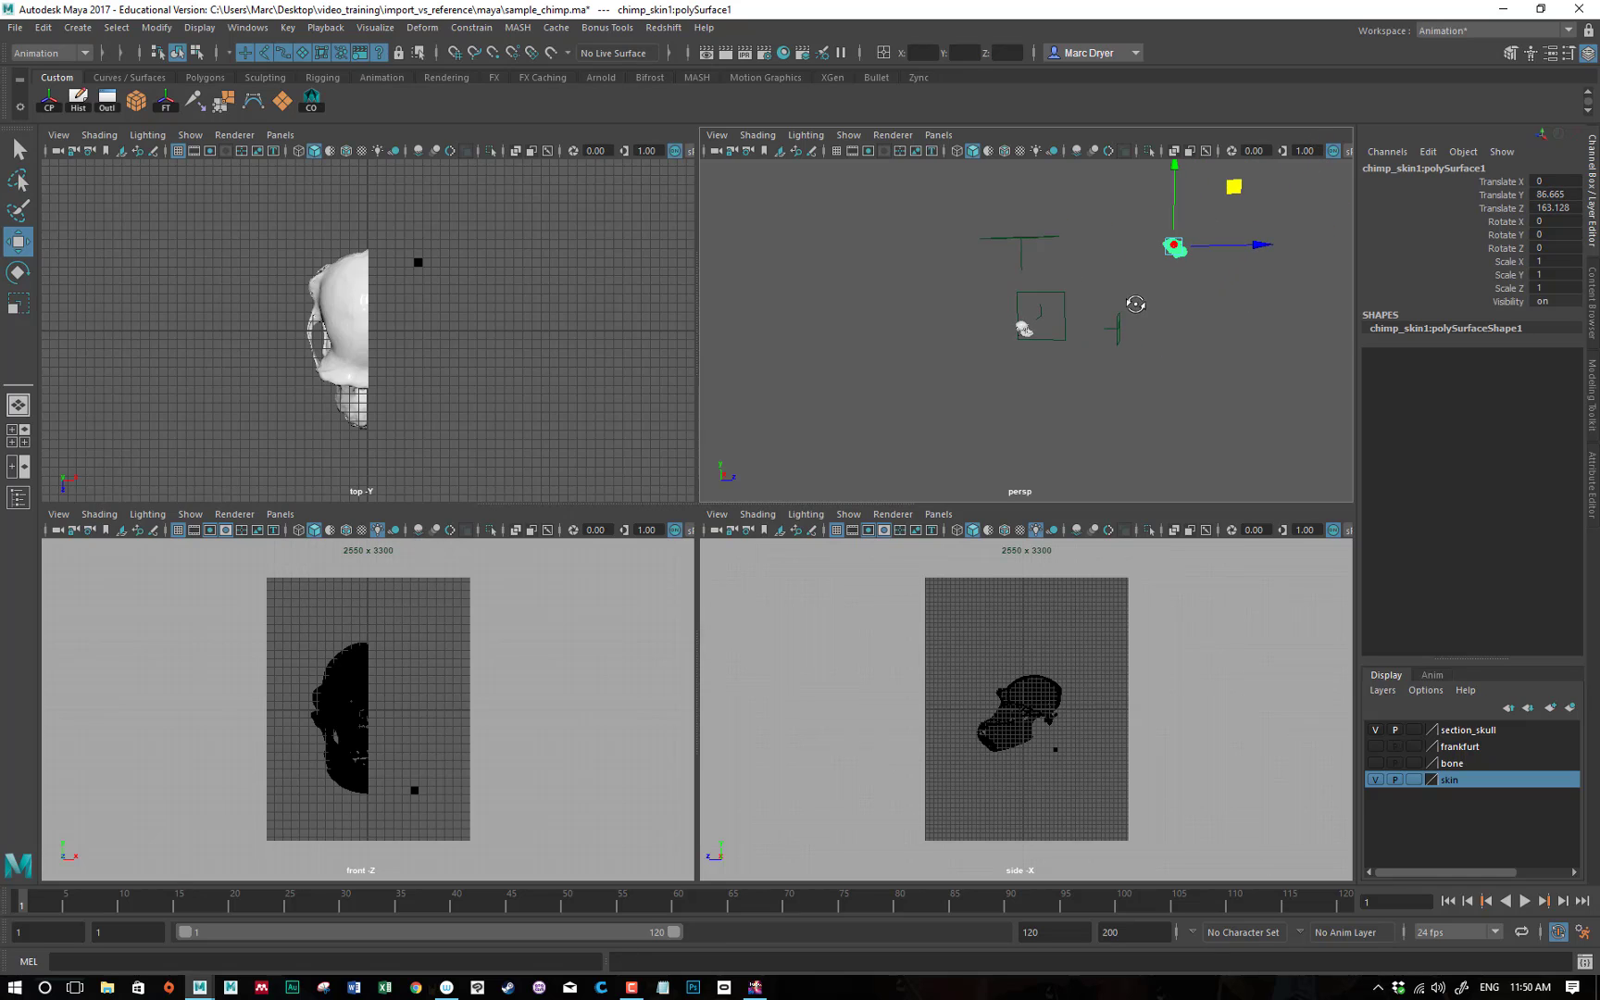
{"action": "left_click_drag", "start_coordinate": [1135, 304], "coordinate": [1130, 317], "text": "alt"}
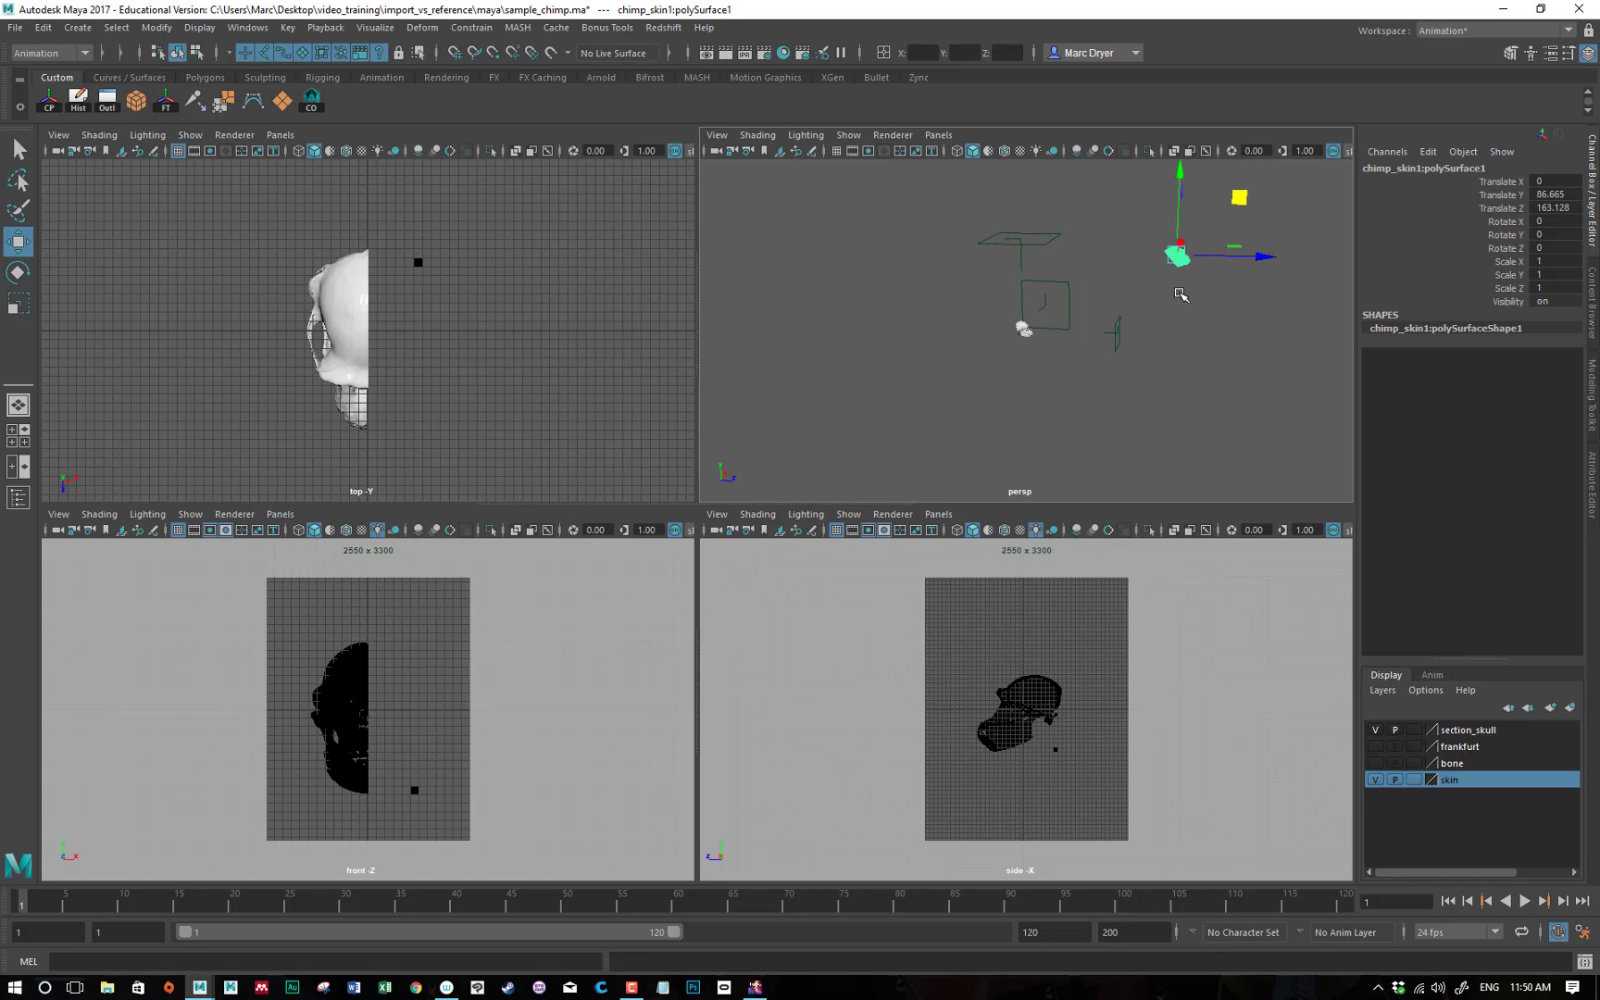
Scale the chimp skin uniformly to about 5.5 and rotate it to about -25.6, 23.7, -71.3 degrees.
{"action": "key", "text": "e"}
{"action": "key", "text": "r"}
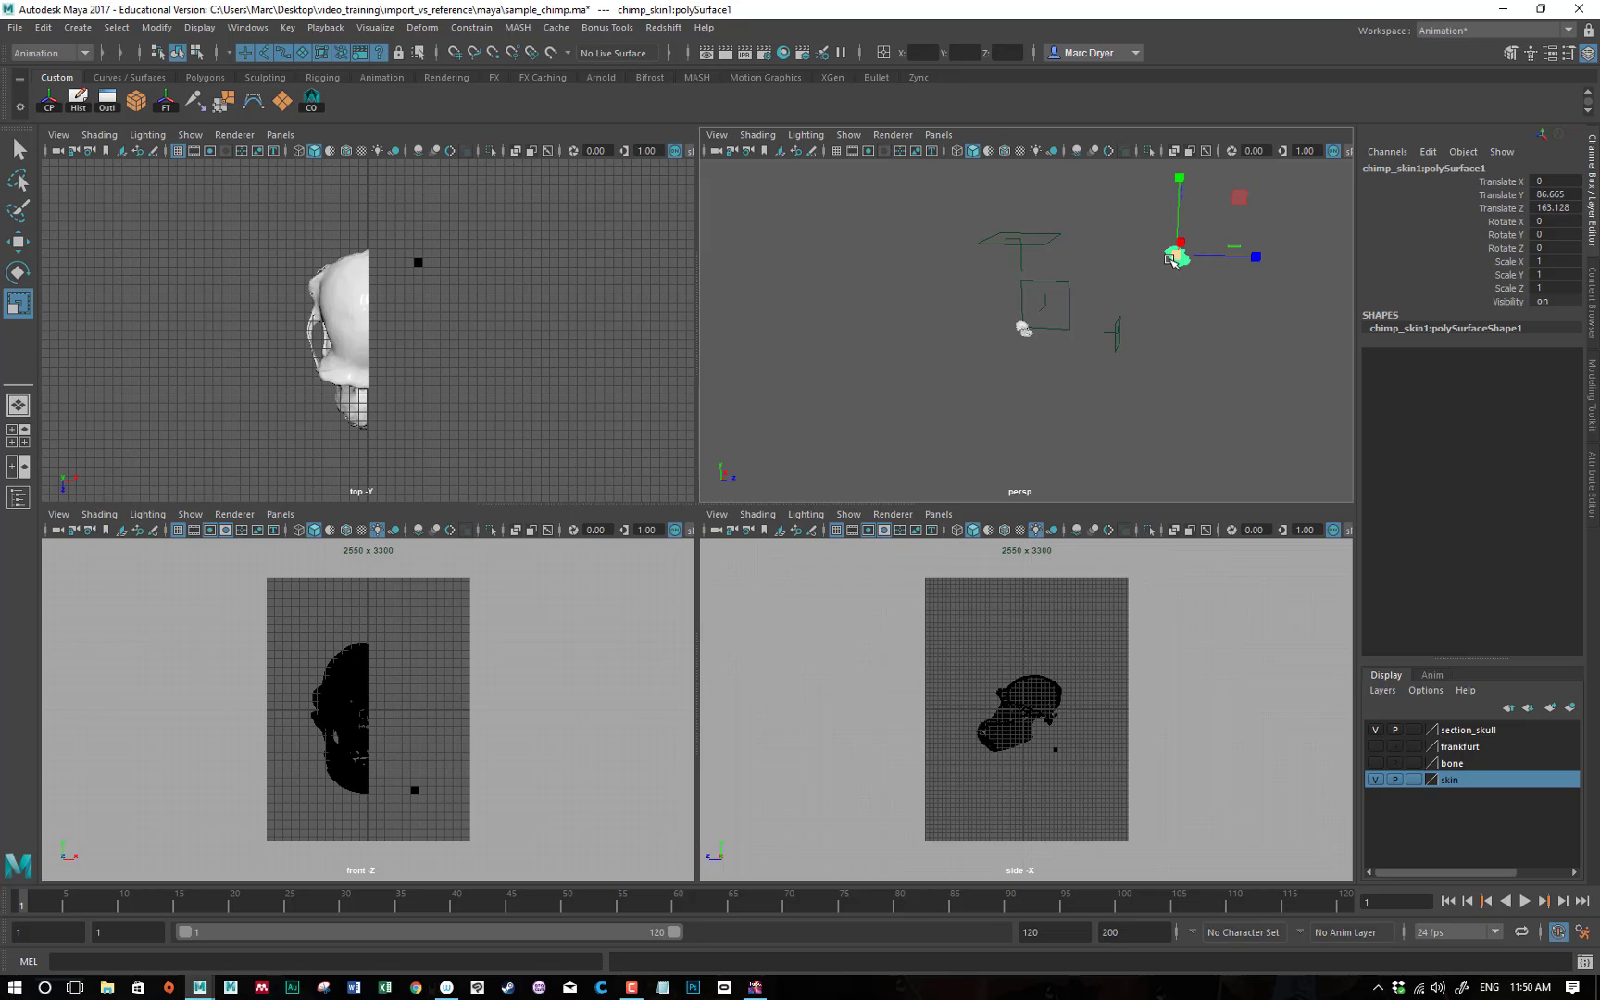
{"action": "left_click_drag", "start_coordinate": [1174, 257], "coordinate": [1203, 214]}
{"action": "key", "text": "e"}
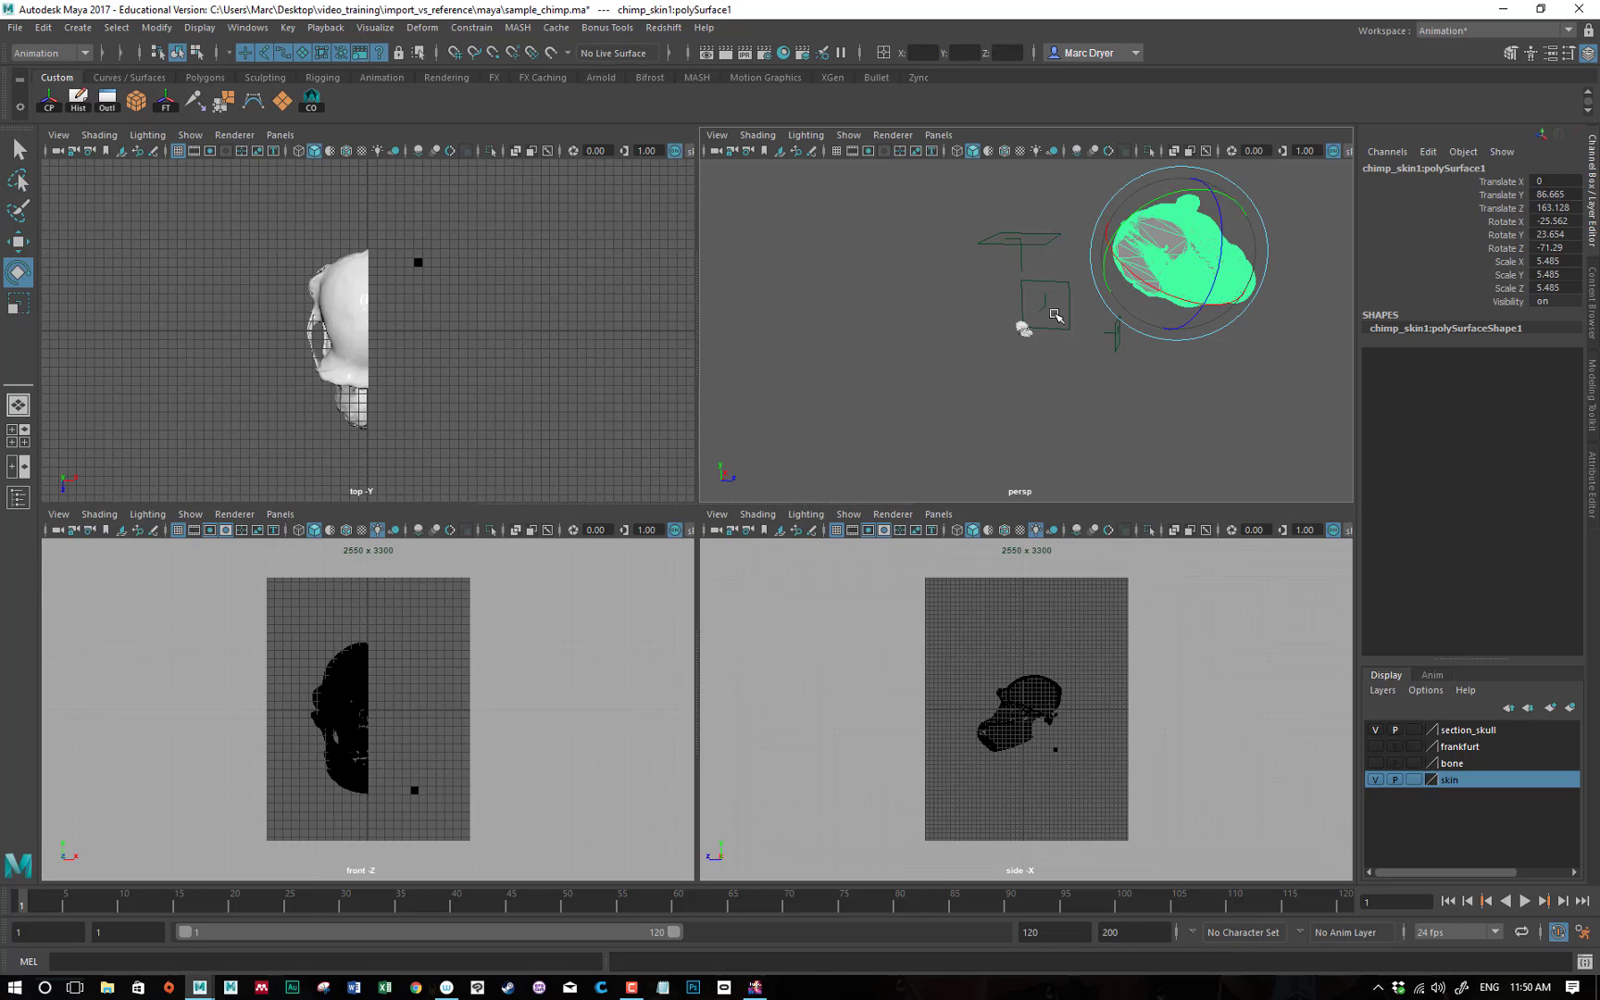
Snap the chimp skin's pivot to the world origin and show the perspective grid again.
{"action": "key", "text": "w"}
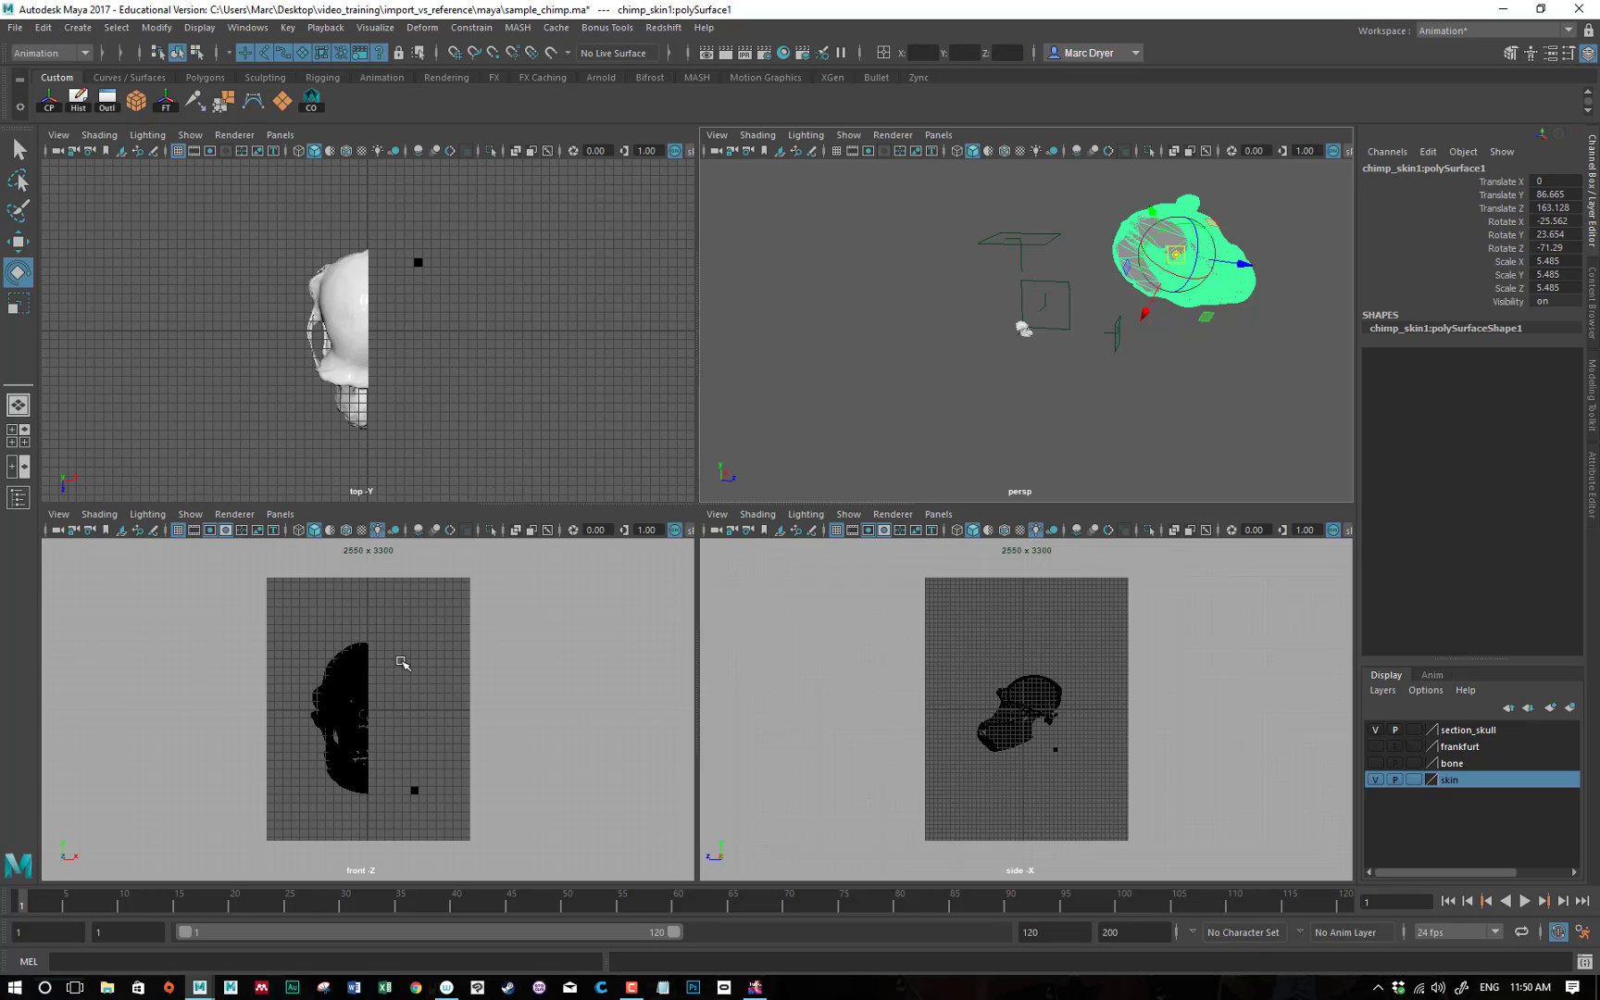
{"action": "key", "text": "x"}
{"action": "middle_click_drag", "start_coordinate": [381, 702], "coordinate": [362, 721]}
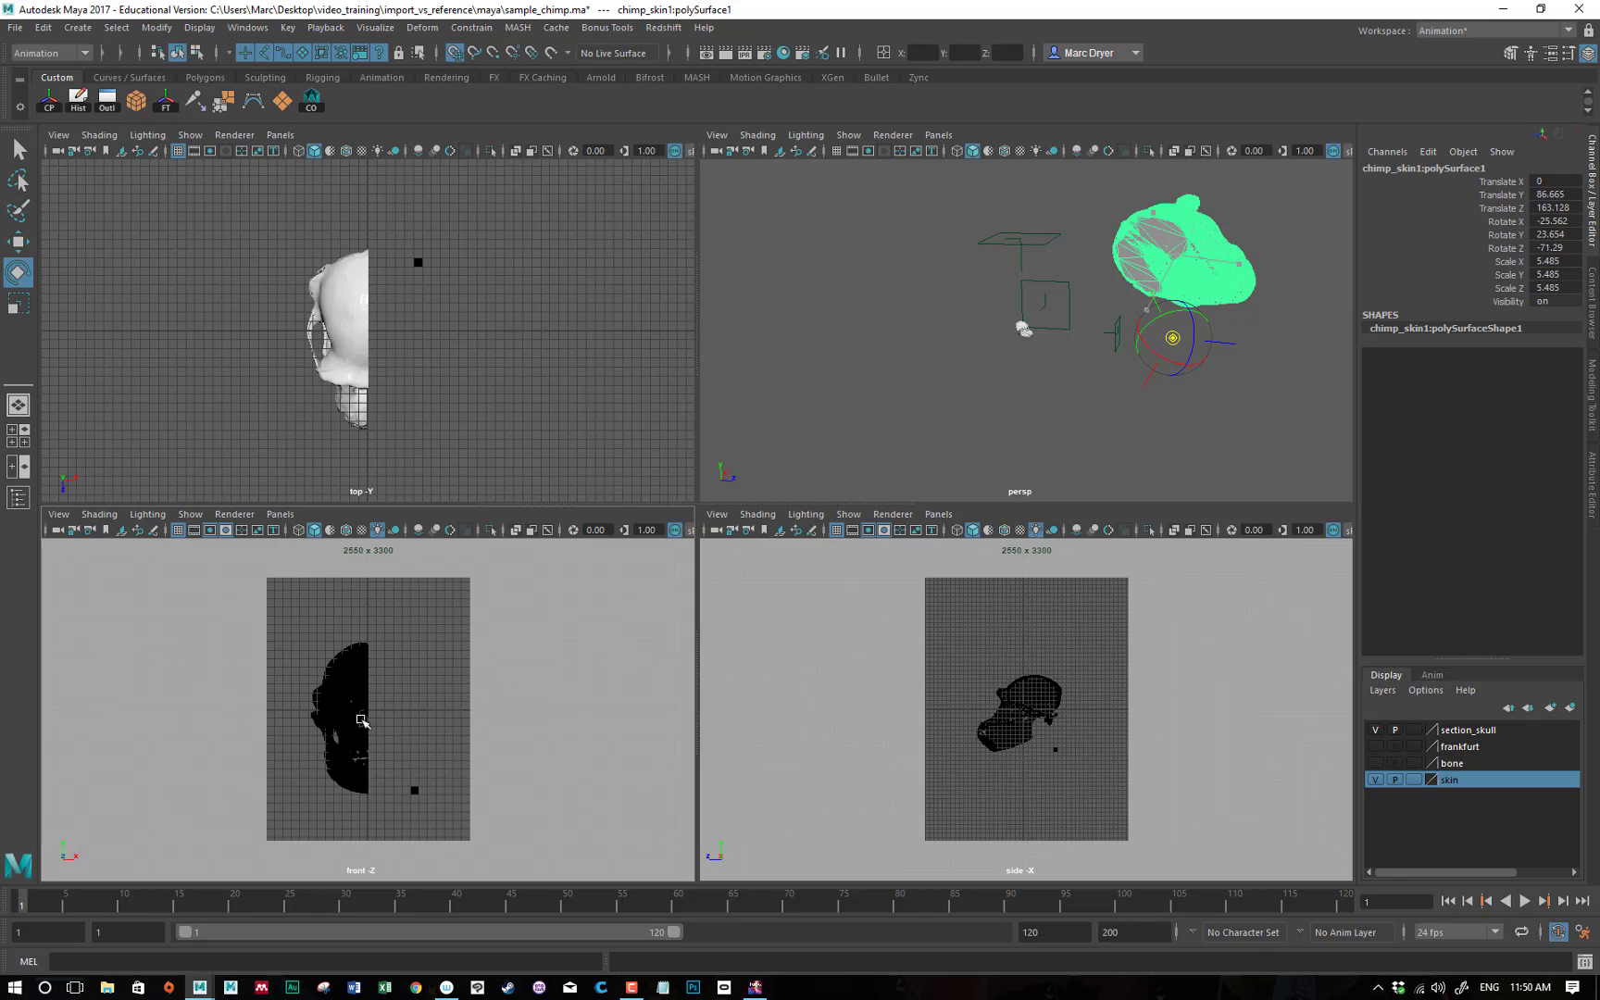
{"action": "left_click", "coordinate": [1172, 345]}
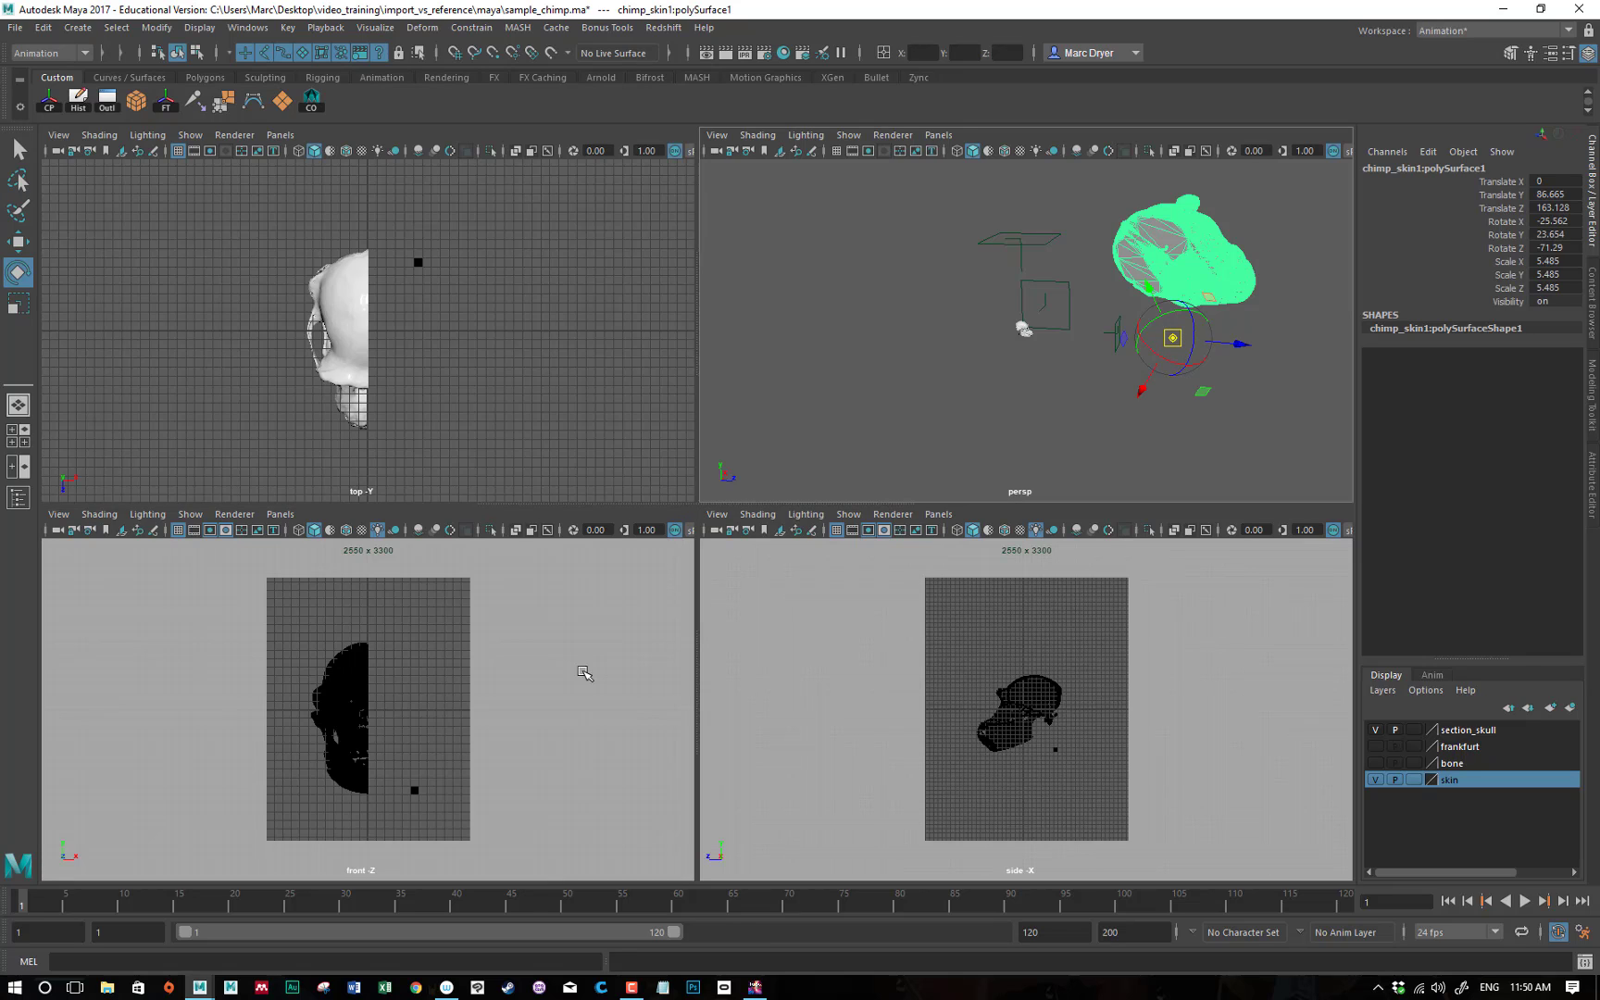
{"action": "key", "text": "f"}
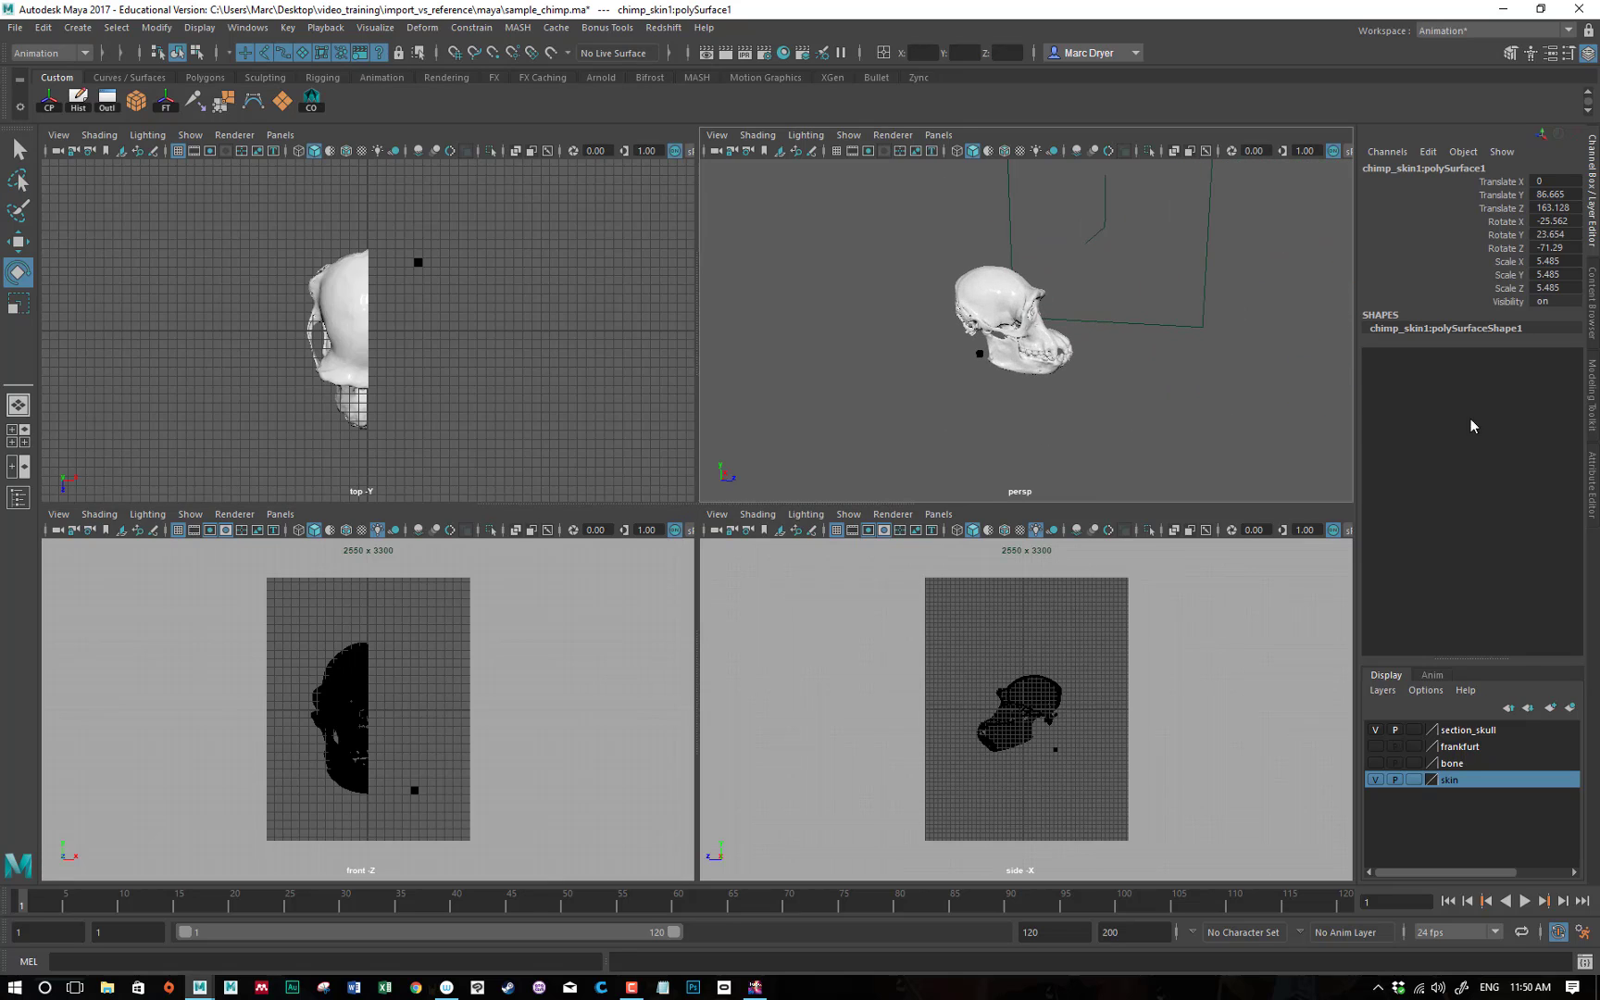
{"action": "key", "text": "x"}
{"action": "key", "text": "d"}
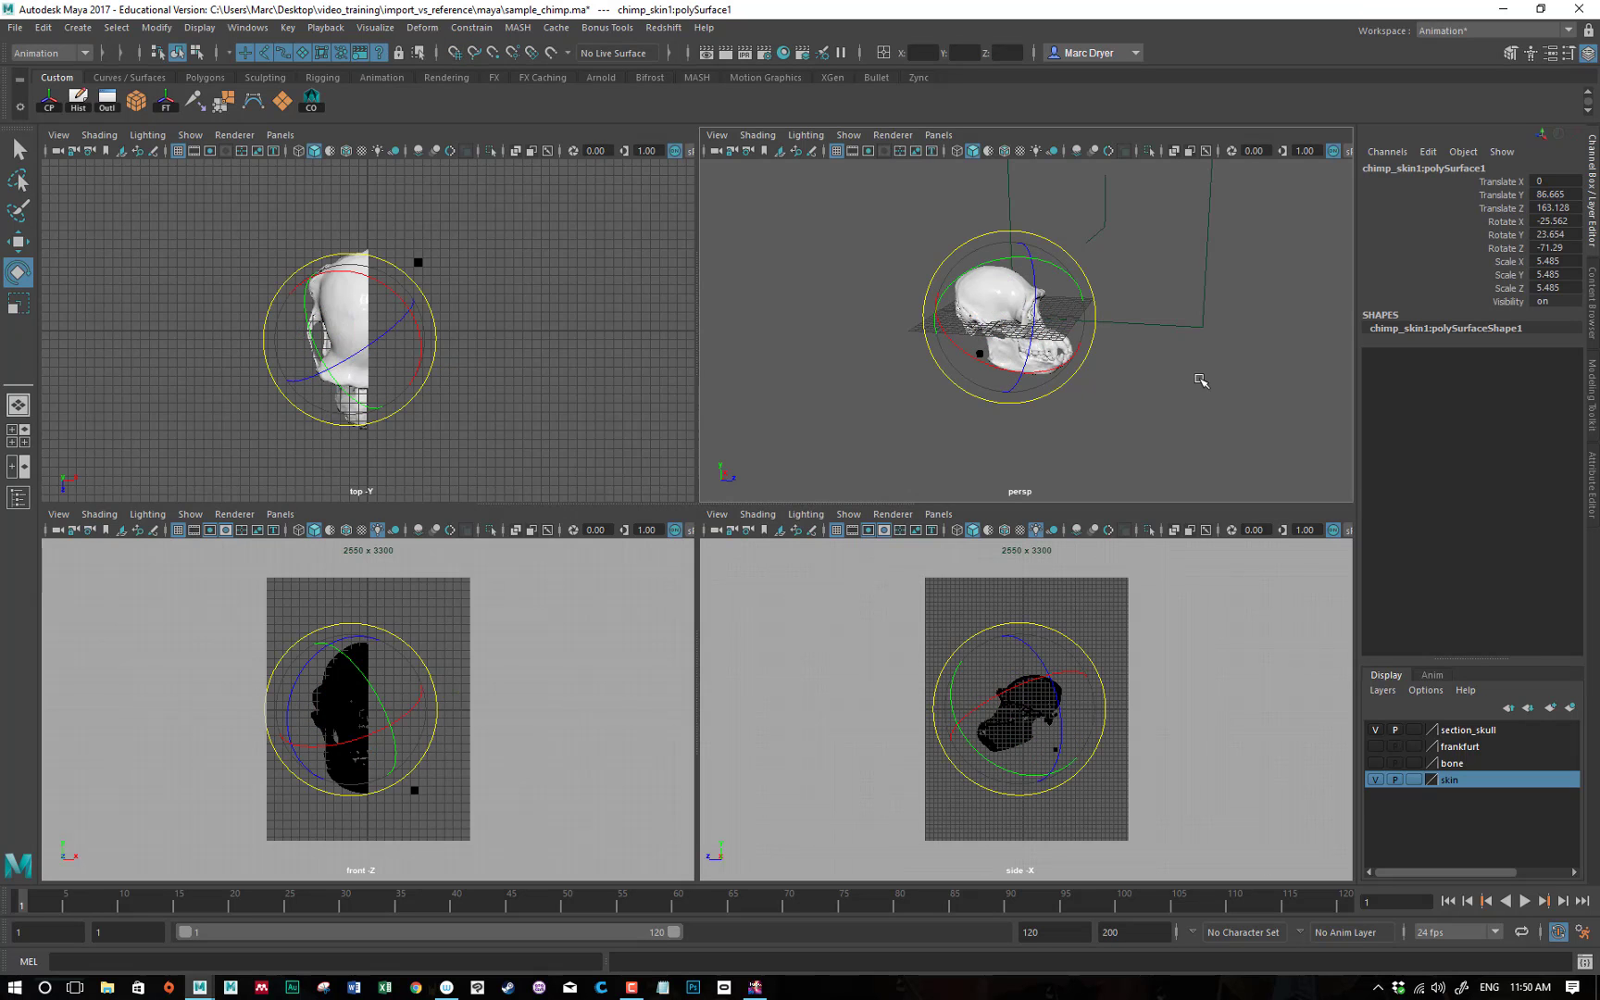
Freeze the chimp skin's transformations at its moved, rotated and enlarged placement.
{"action": "left_click_drag", "start_coordinate": [1200, 382], "coordinate": [926, 357], "text": "alt"}
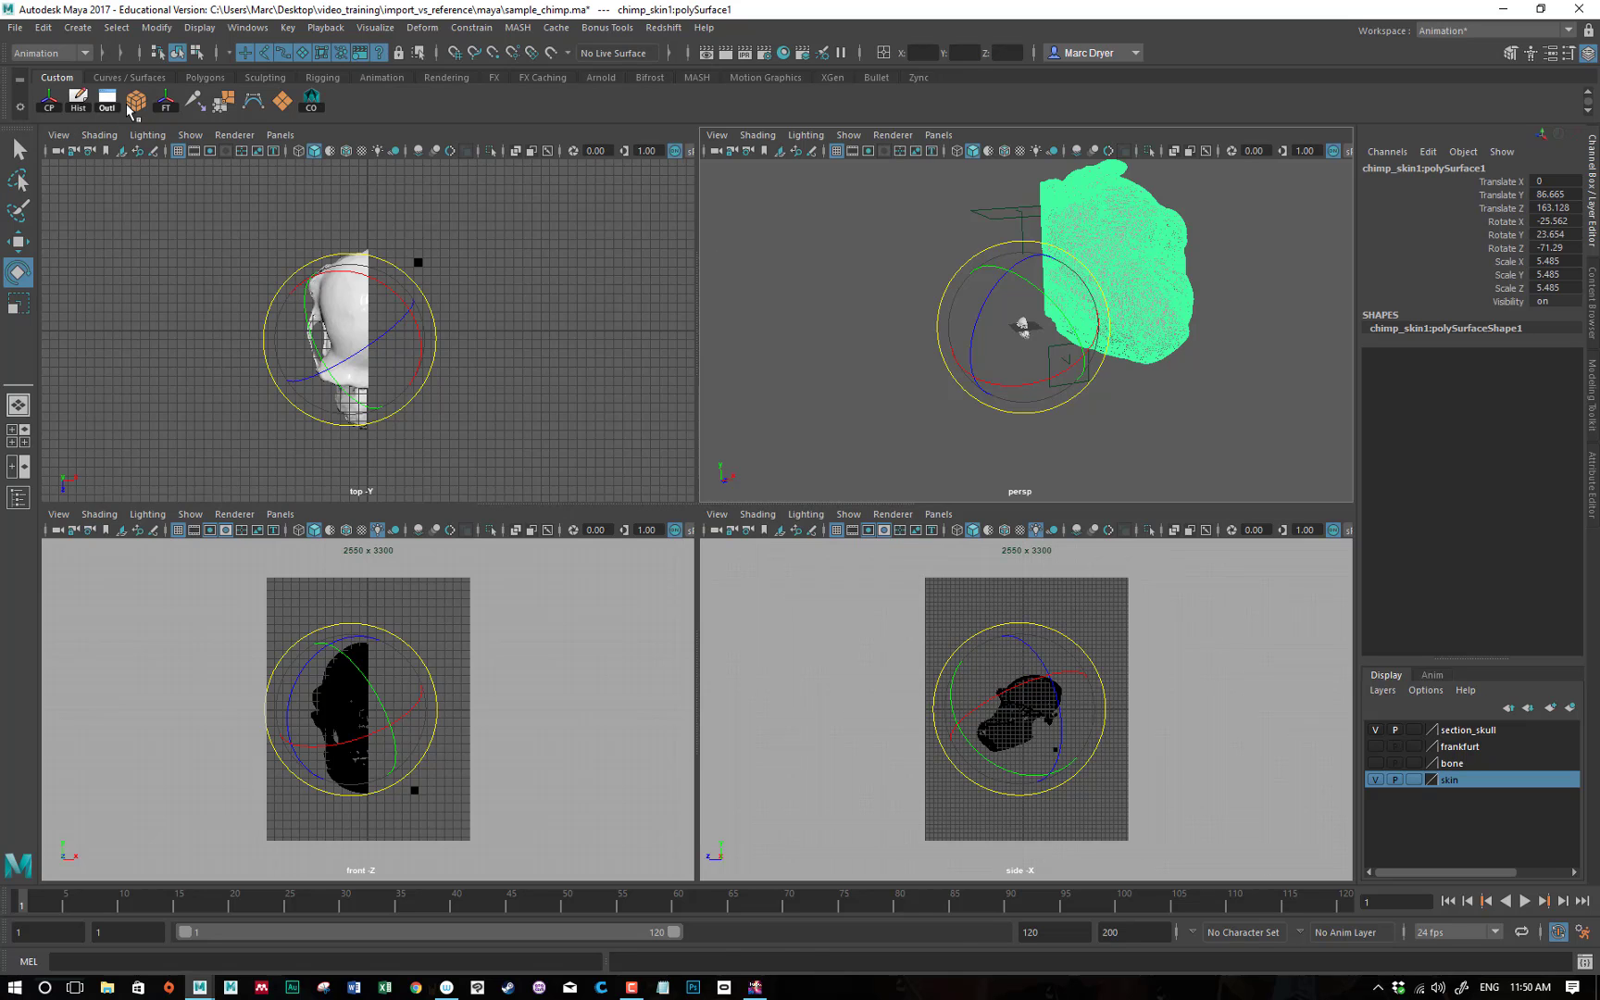
{"action": "left_click", "coordinate": [165, 102]}
{"action": "left_click_drag", "start_coordinate": [740, 297], "coordinate": [807, 316], "text": "alt"}
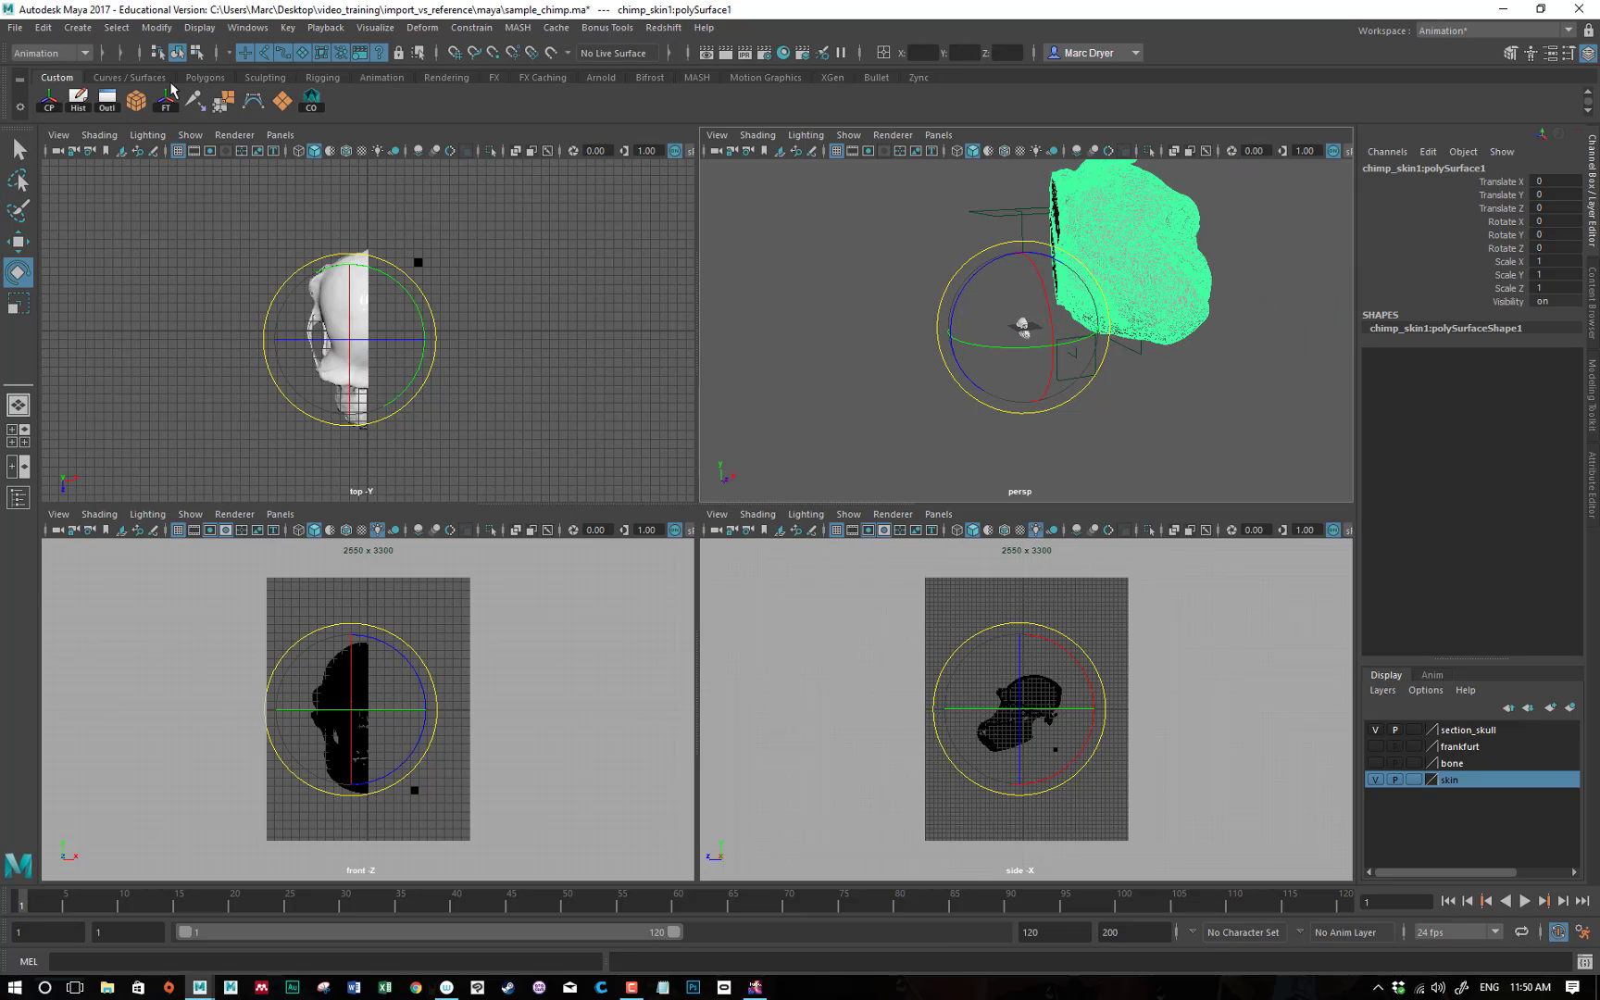
Center the chimp skin's pivot on the mesh and rotate it to about -25.3, -21.7, 72.0 degrees.
{"action": "left_click", "coordinate": [157, 26]}
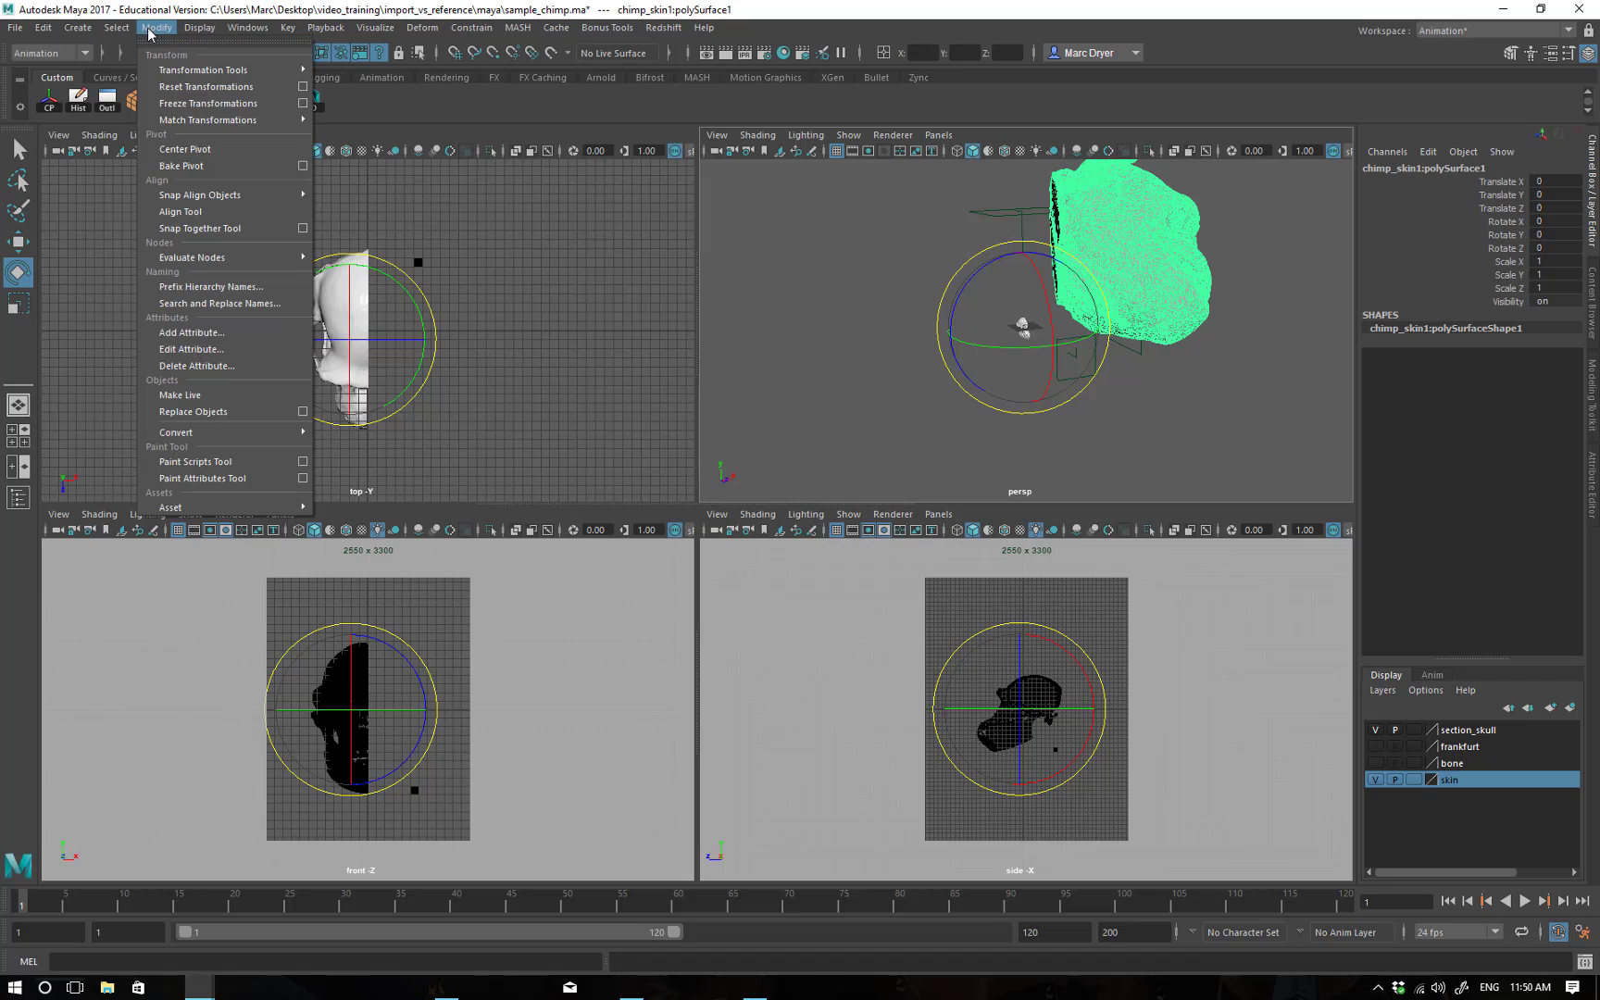
{"action": "left_click", "coordinate": [191, 149]}
{"action": "left_click_drag", "start_coordinate": [1000, 214], "coordinate": [1048, 270], "text": "alt"}
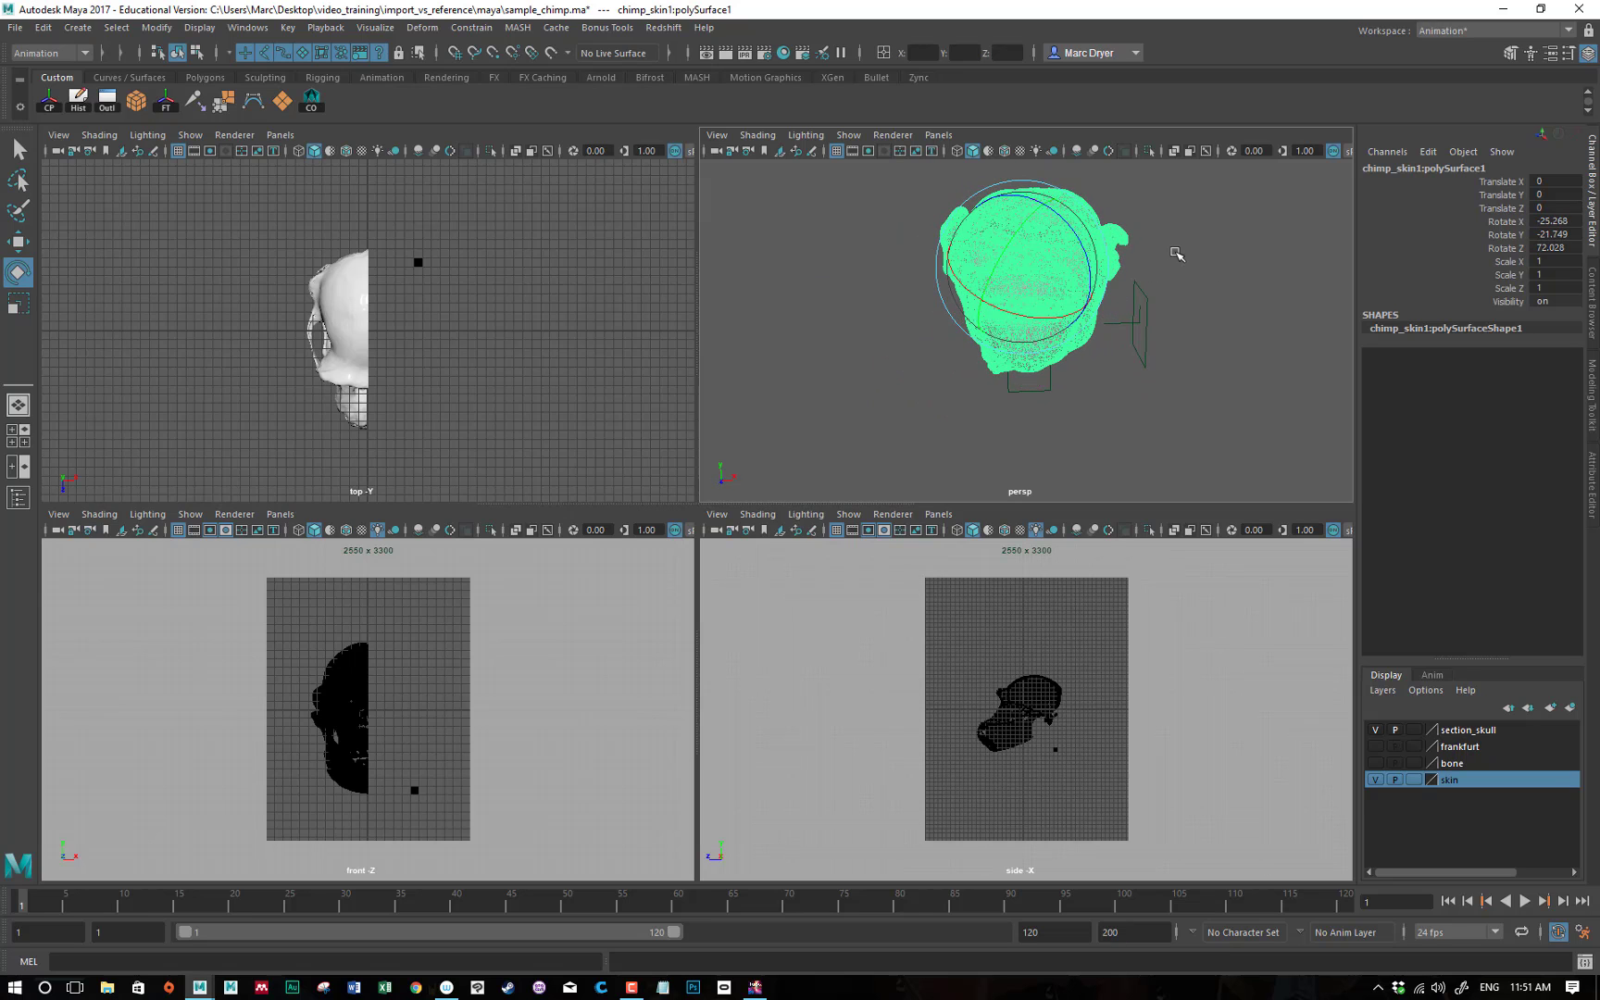
Move the rotated chimp skin to the world origin using absolute coordinates of 0 in X, Y and Z.
{"action": "mouse_move", "coordinate": [1177, 253]}
{"action": "left_mouse_down", "text": "alt"}
{"action": "mouse_move", "coordinate": [1208, 294]}
{"action": "mouse_move", "coordinate": [1175, 278]}
{"action": "left_mouse_up", "text": "alt"}
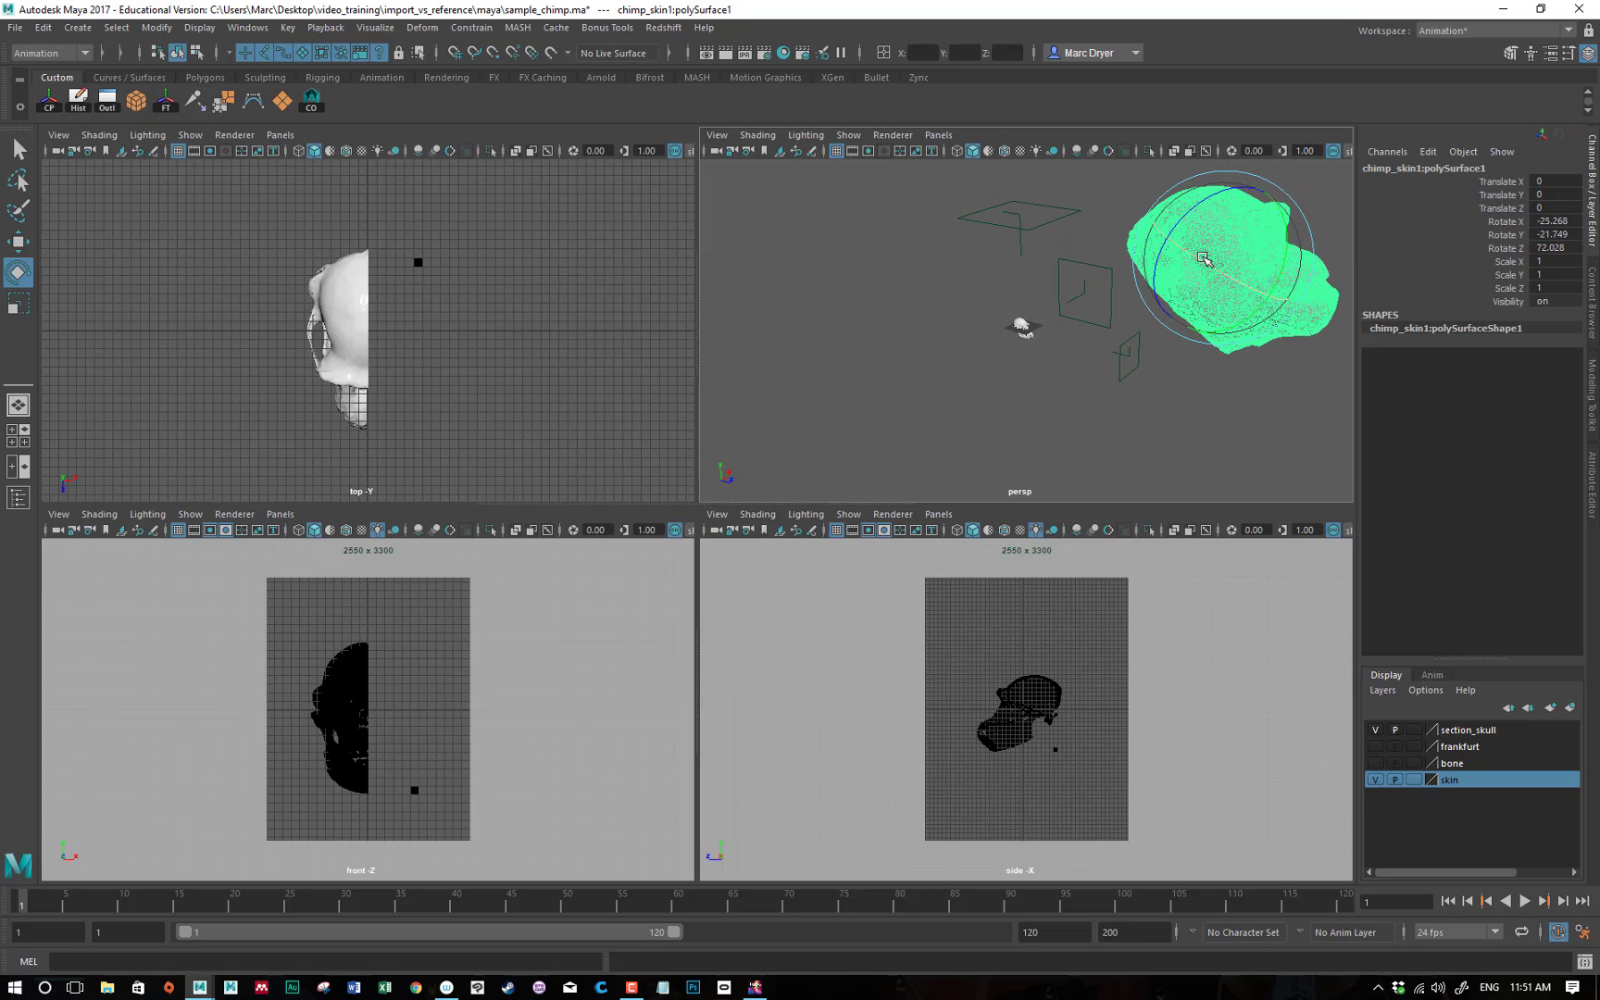
{"action": "key", "text": "w"}
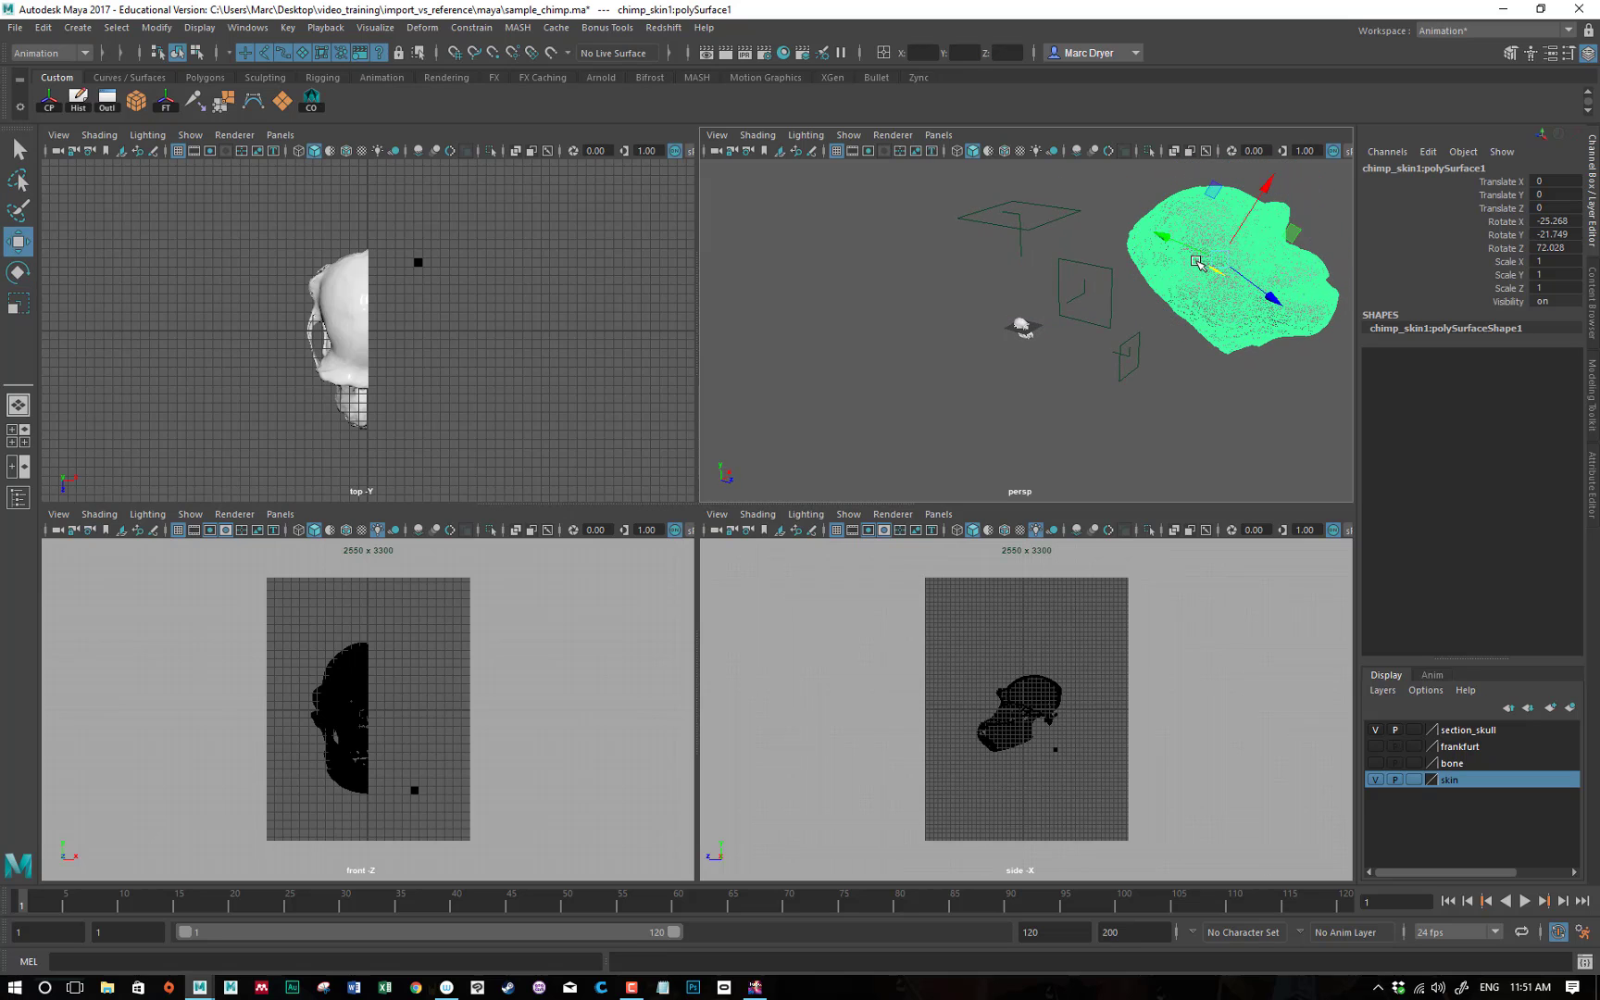
{"action": "left_click", "coordinate": [912, 52]}
{"action": "type", "text": "0"}
{"action": "key", "text": "Tab"}
{"action": "type", "text": "0"}
{"action": "key", "text": "Return"}
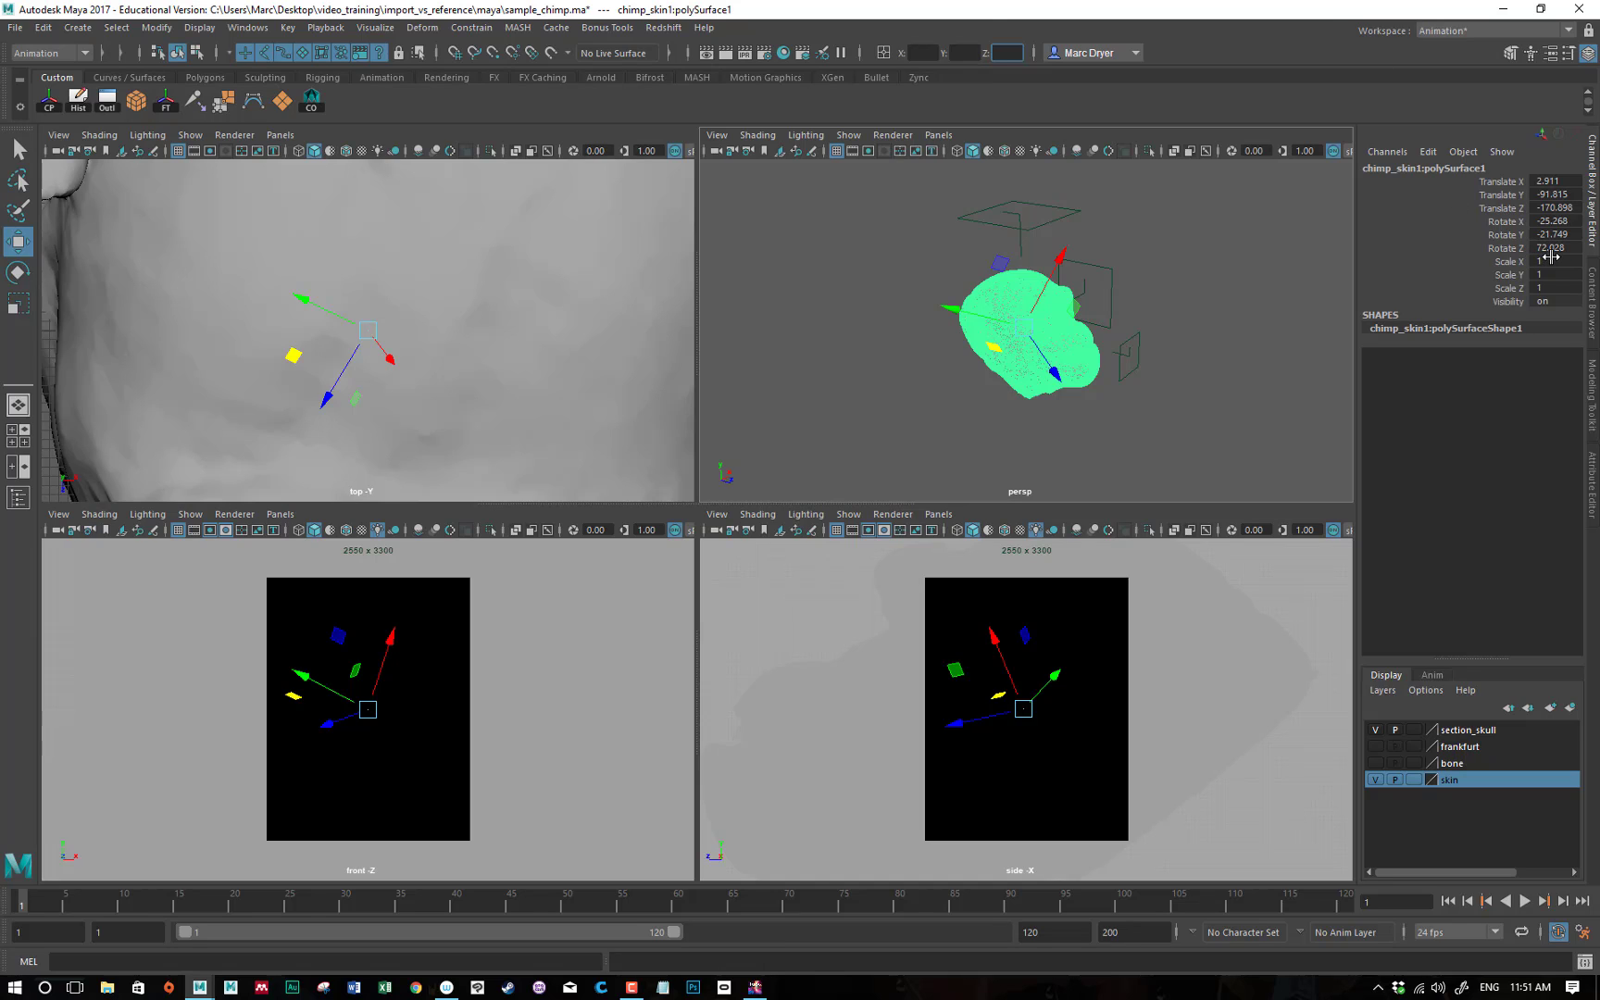
Set the chimp skin's X, Y and Z scale to 0.1 and freeze its transformations.
{"action": "left_click_drag", "start_coordinate": [1550, 260], "coordinate": [1558, 283]}
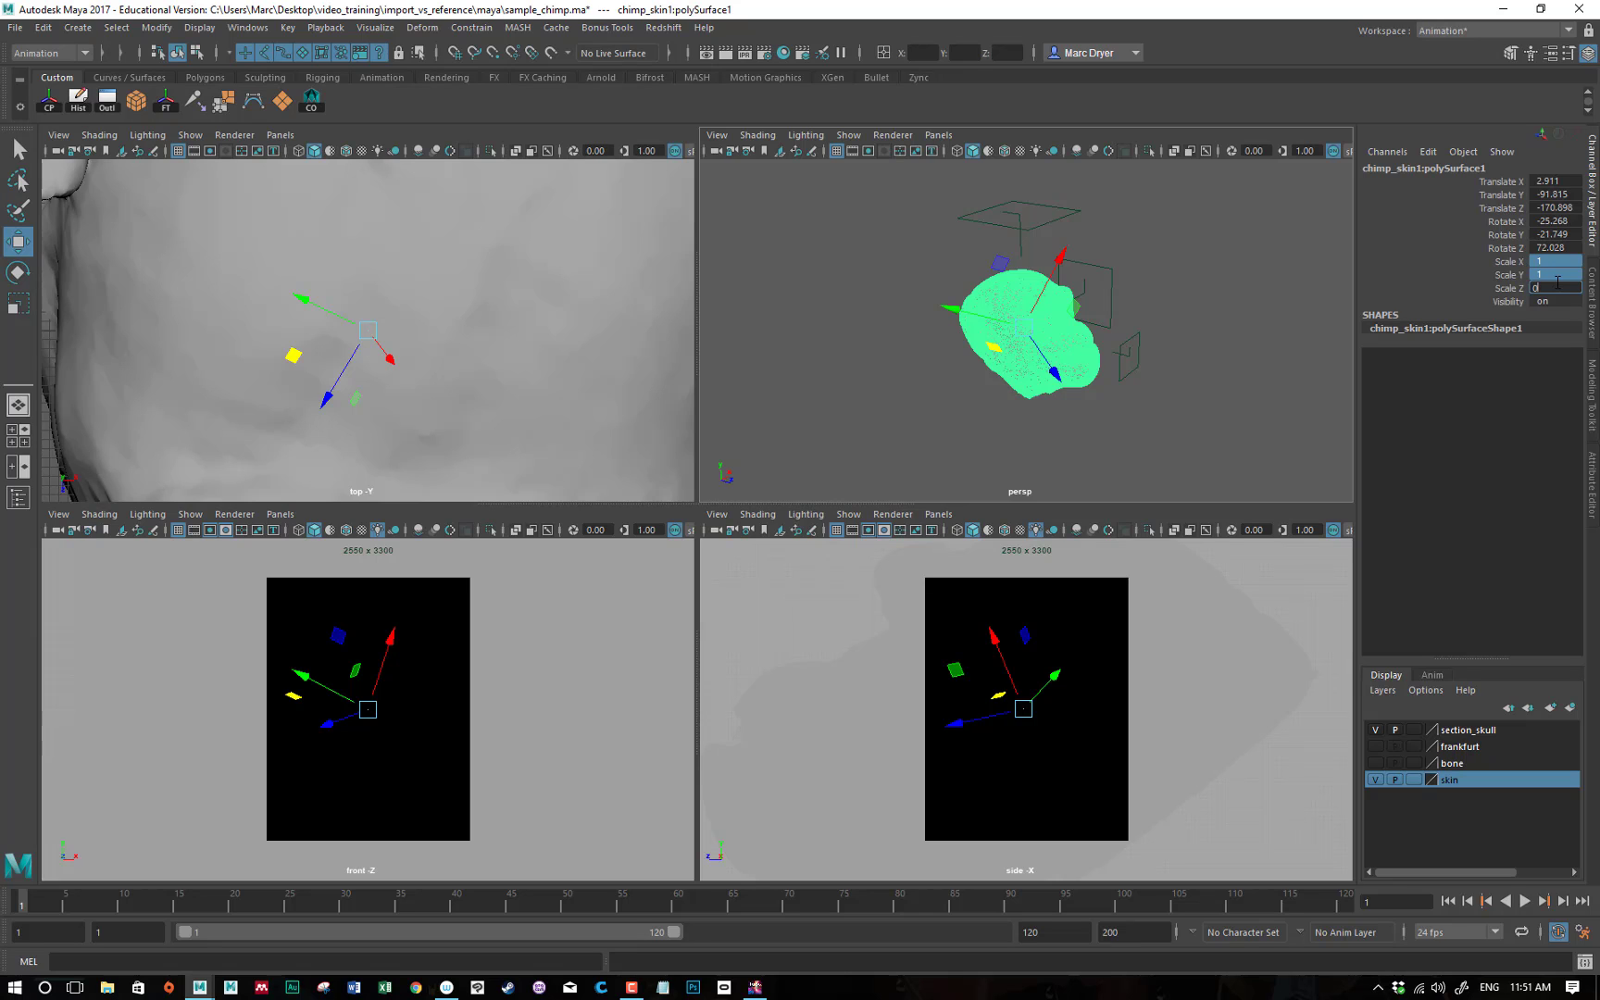
{"action": "key", "text": "Return"}
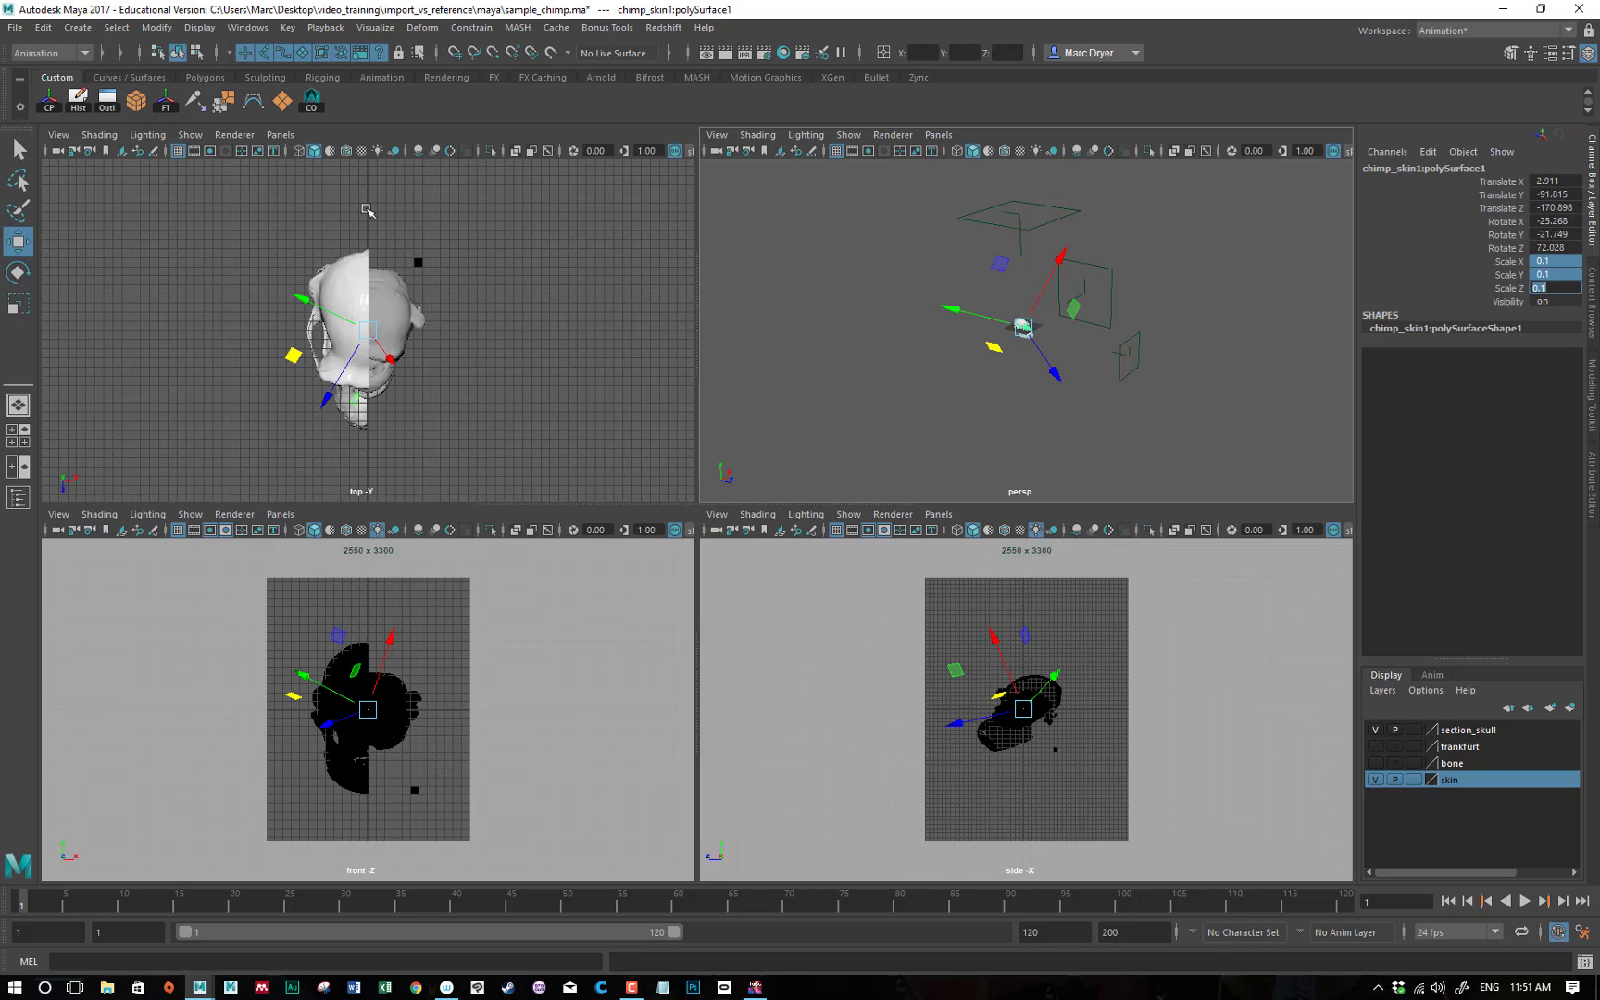
{"action": "left_click", "coordinate": [155, 27]}
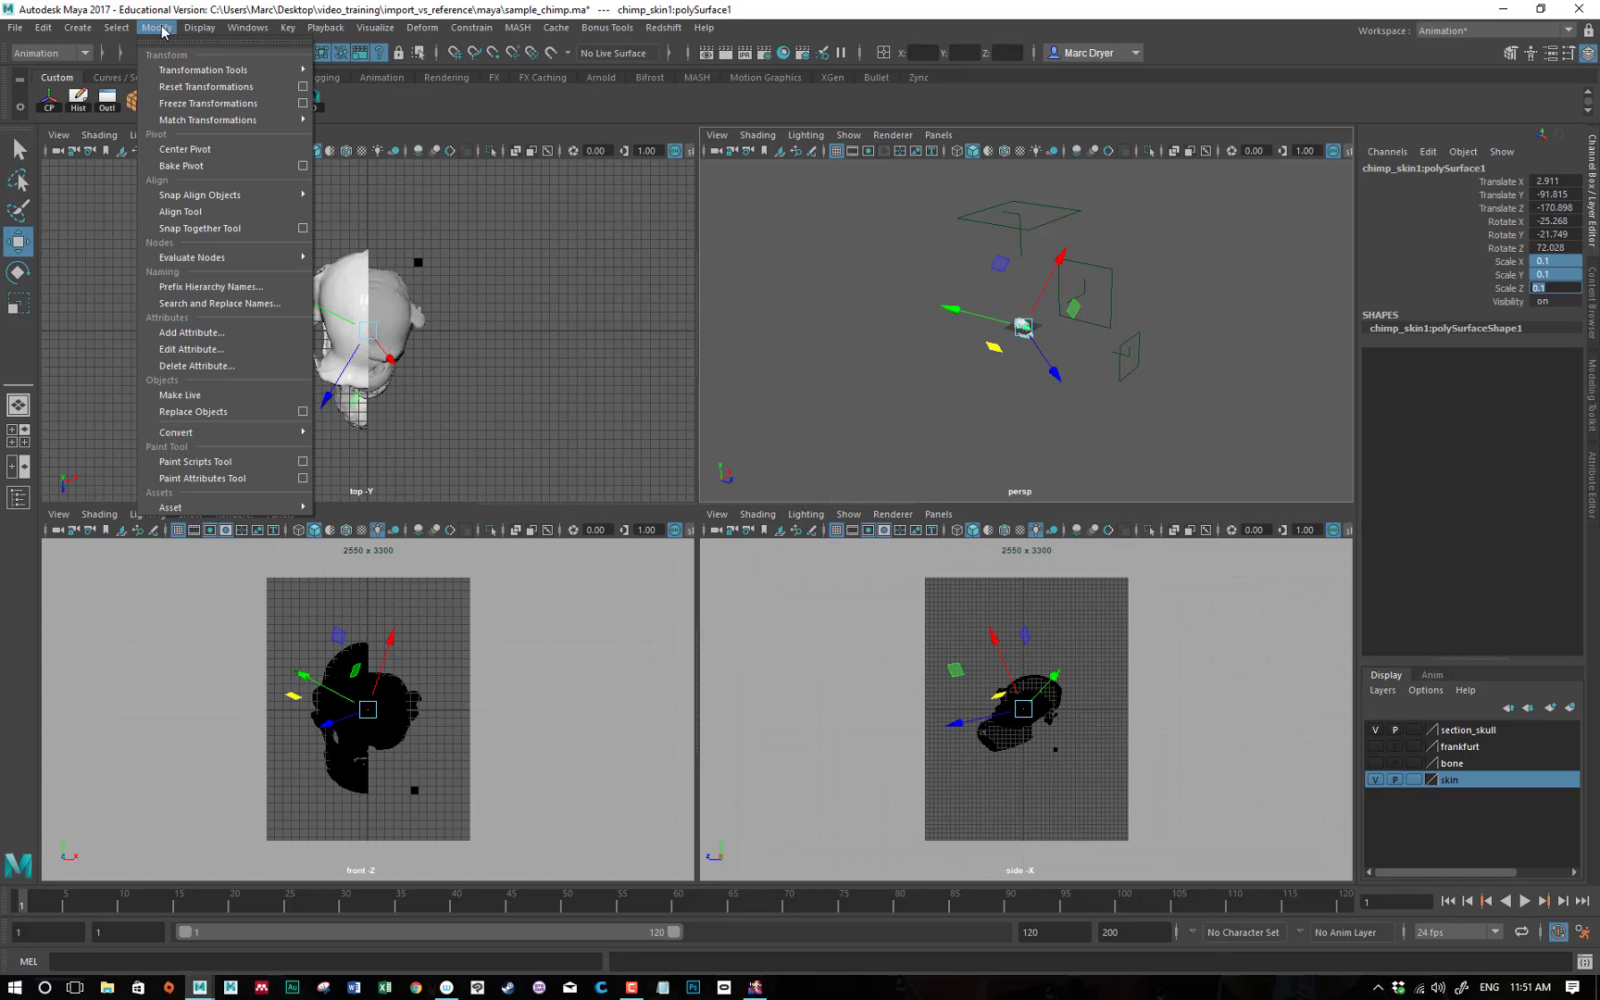
{"action": "left_click", "coordinate": [177, 103]}
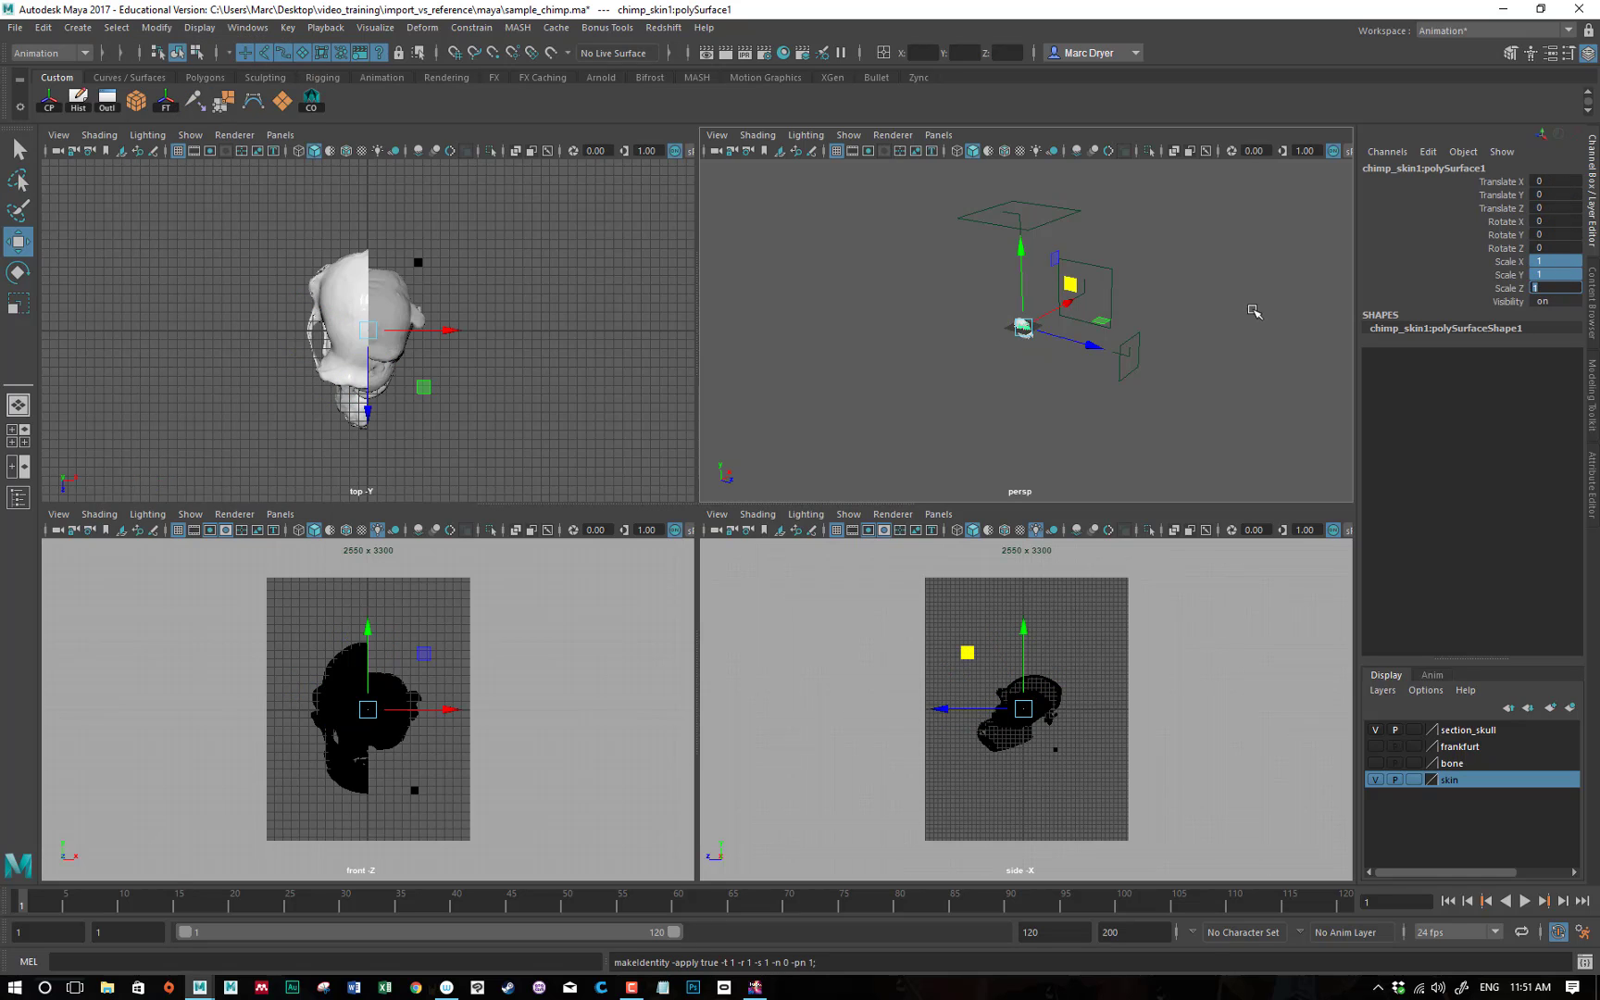
{"action": "left_click", "coordinate": [1224, 307]}
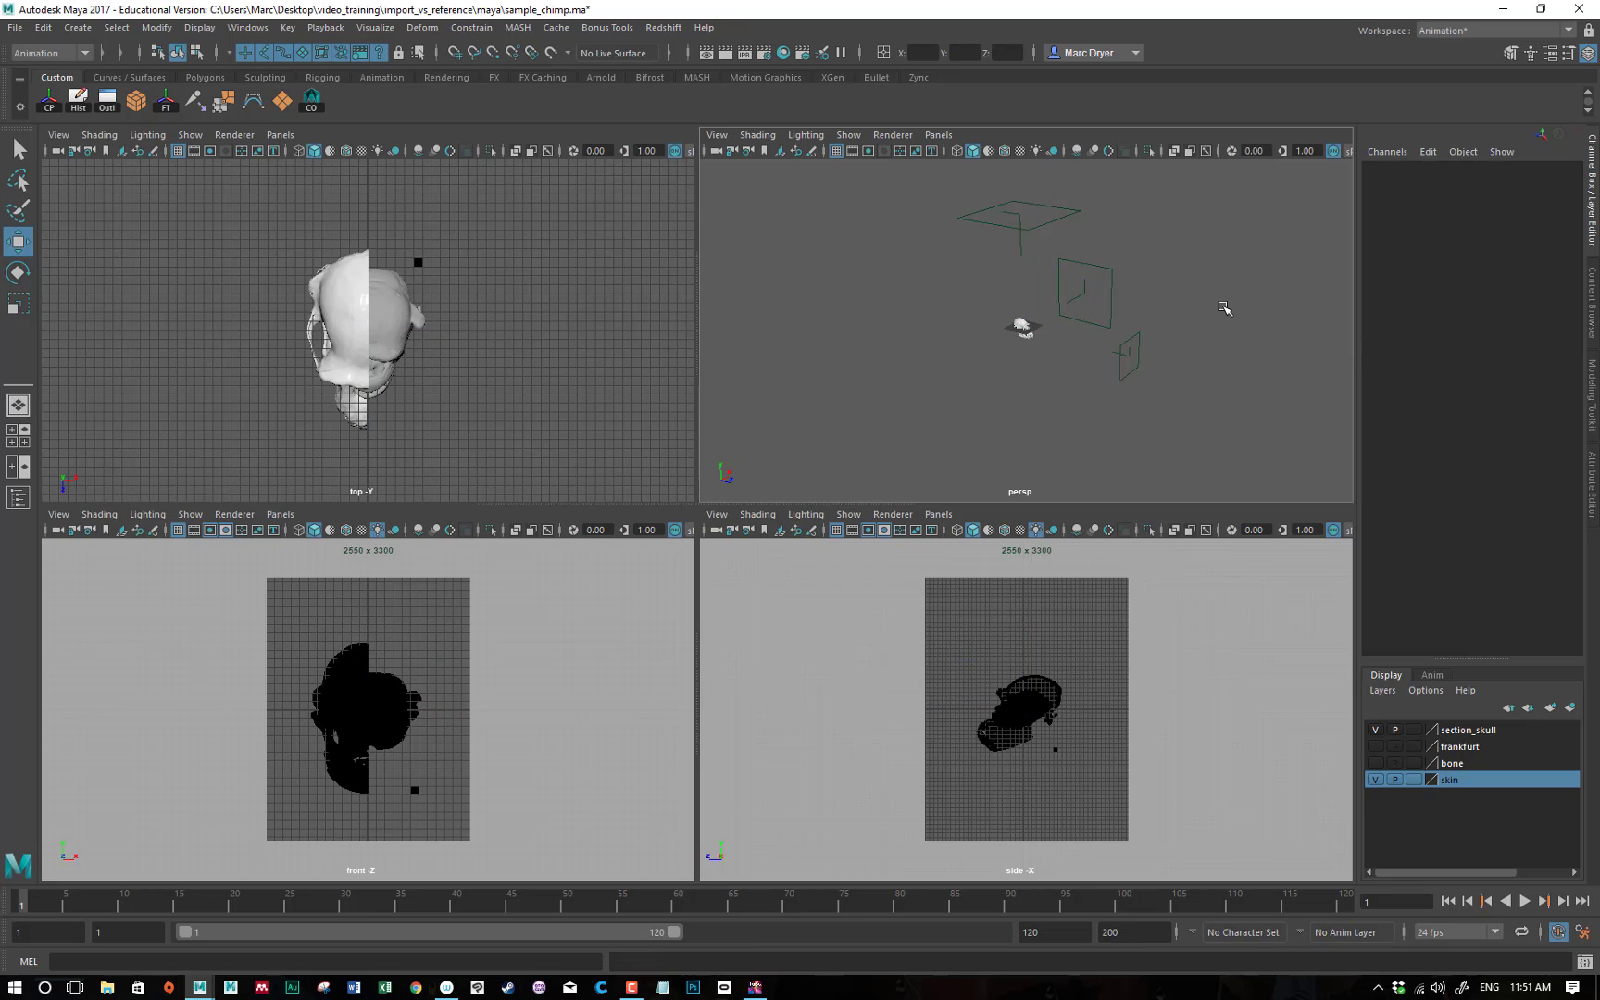
Undo all the chimp skin's moves, rotations, scaling, pivot changes and freezes back to its originally imported placement.
{"action": "key", "text": "ctrl+z"}
{"action": "key", "text": "ctrl+z"}
{"action": "key", "text": "ctrl+z"}
{"action": "key", "text": "ctrl+z"}
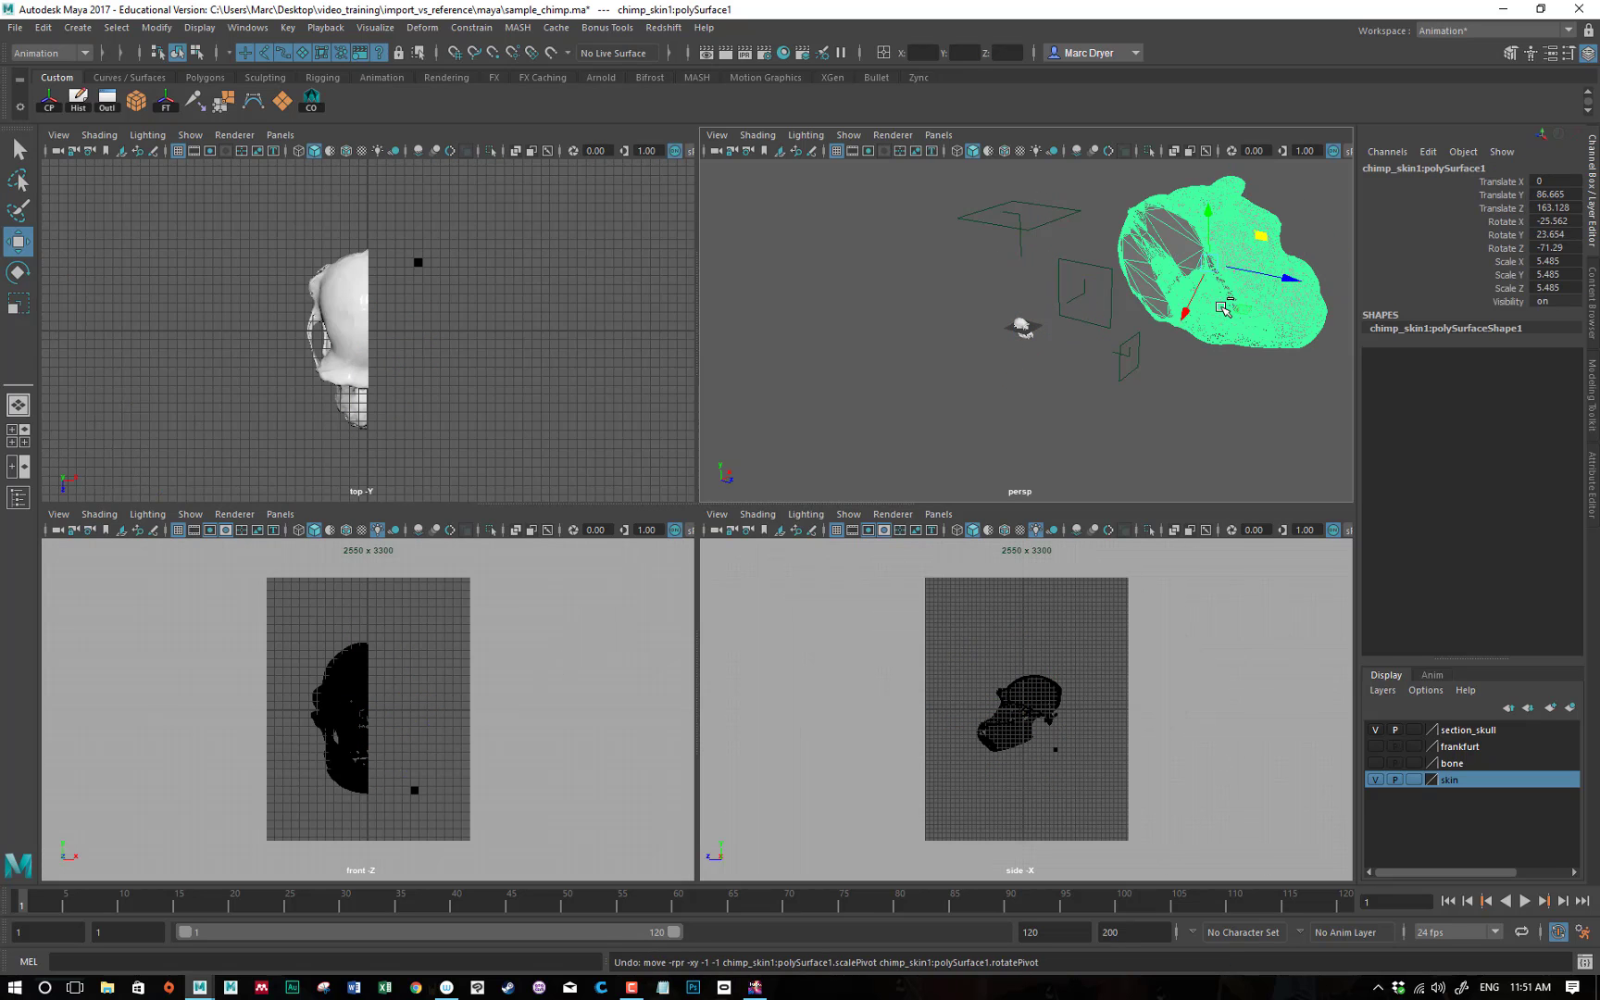
{"action": "key", "text": "ctrl+z"}
{"action": "key", "text": "ctrl+z"}
{"action": "key", "text": "ctrl+z"}
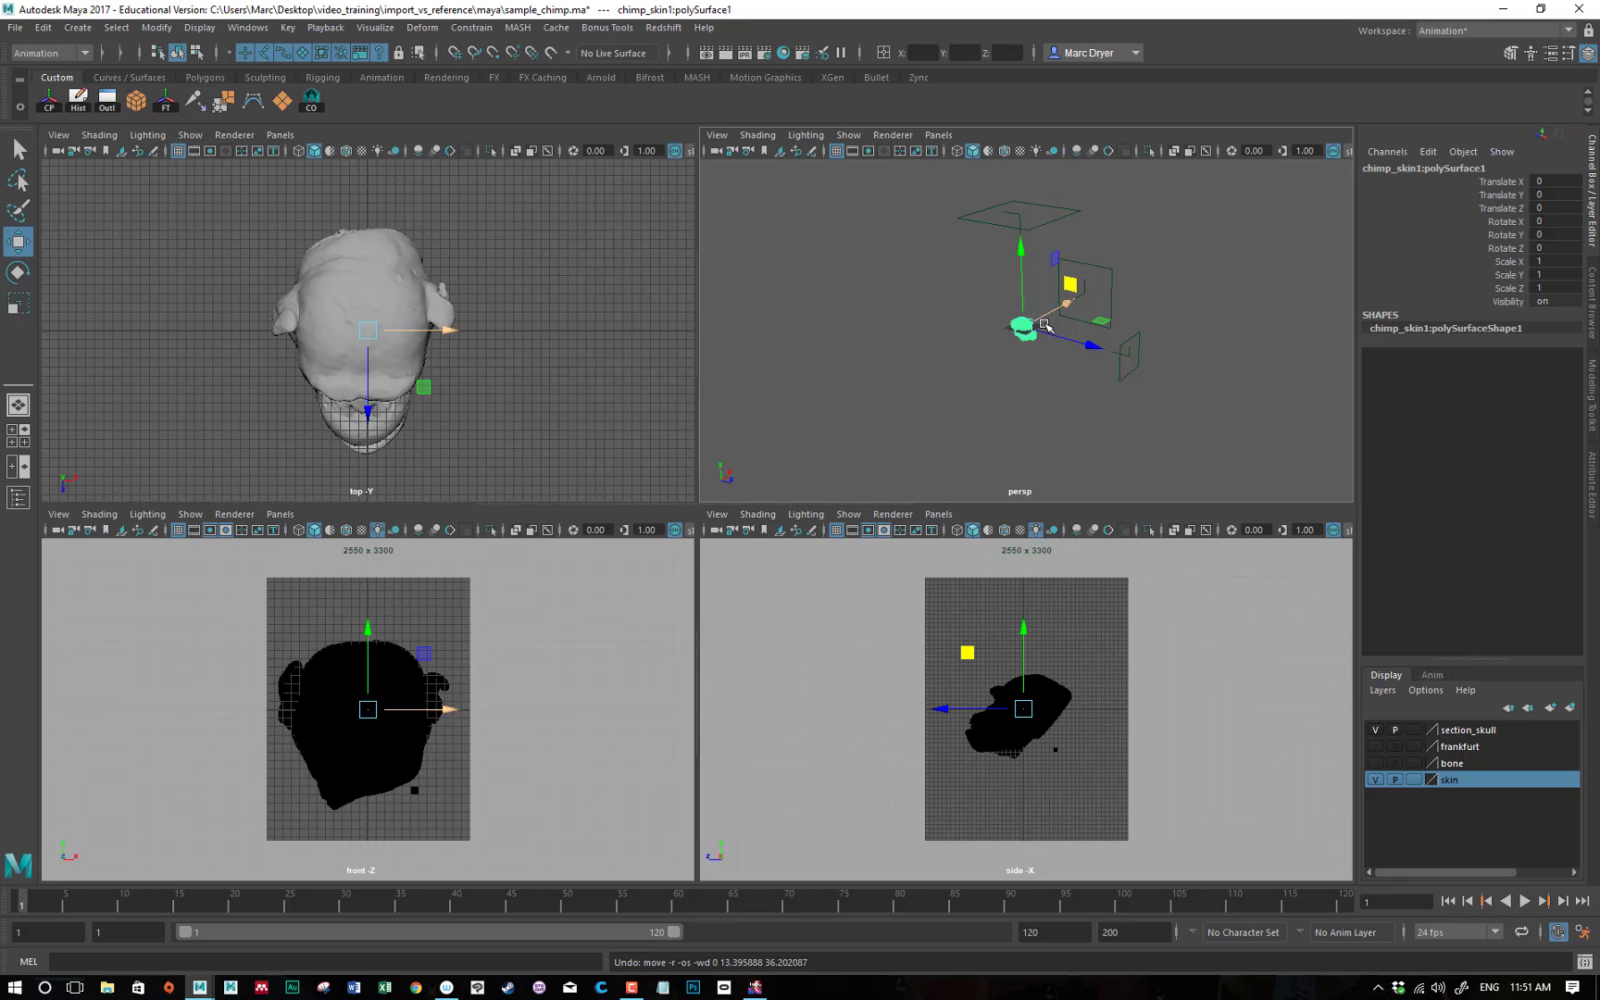
Enlarge the perspective view and examine the restored chimp head from the front, back and side.
{"action": "key", "text": "space"}
{"action": "left_click_drag", "start_coordinate": [782, 471], "coordinate": [608, 472], "text": "alt"}
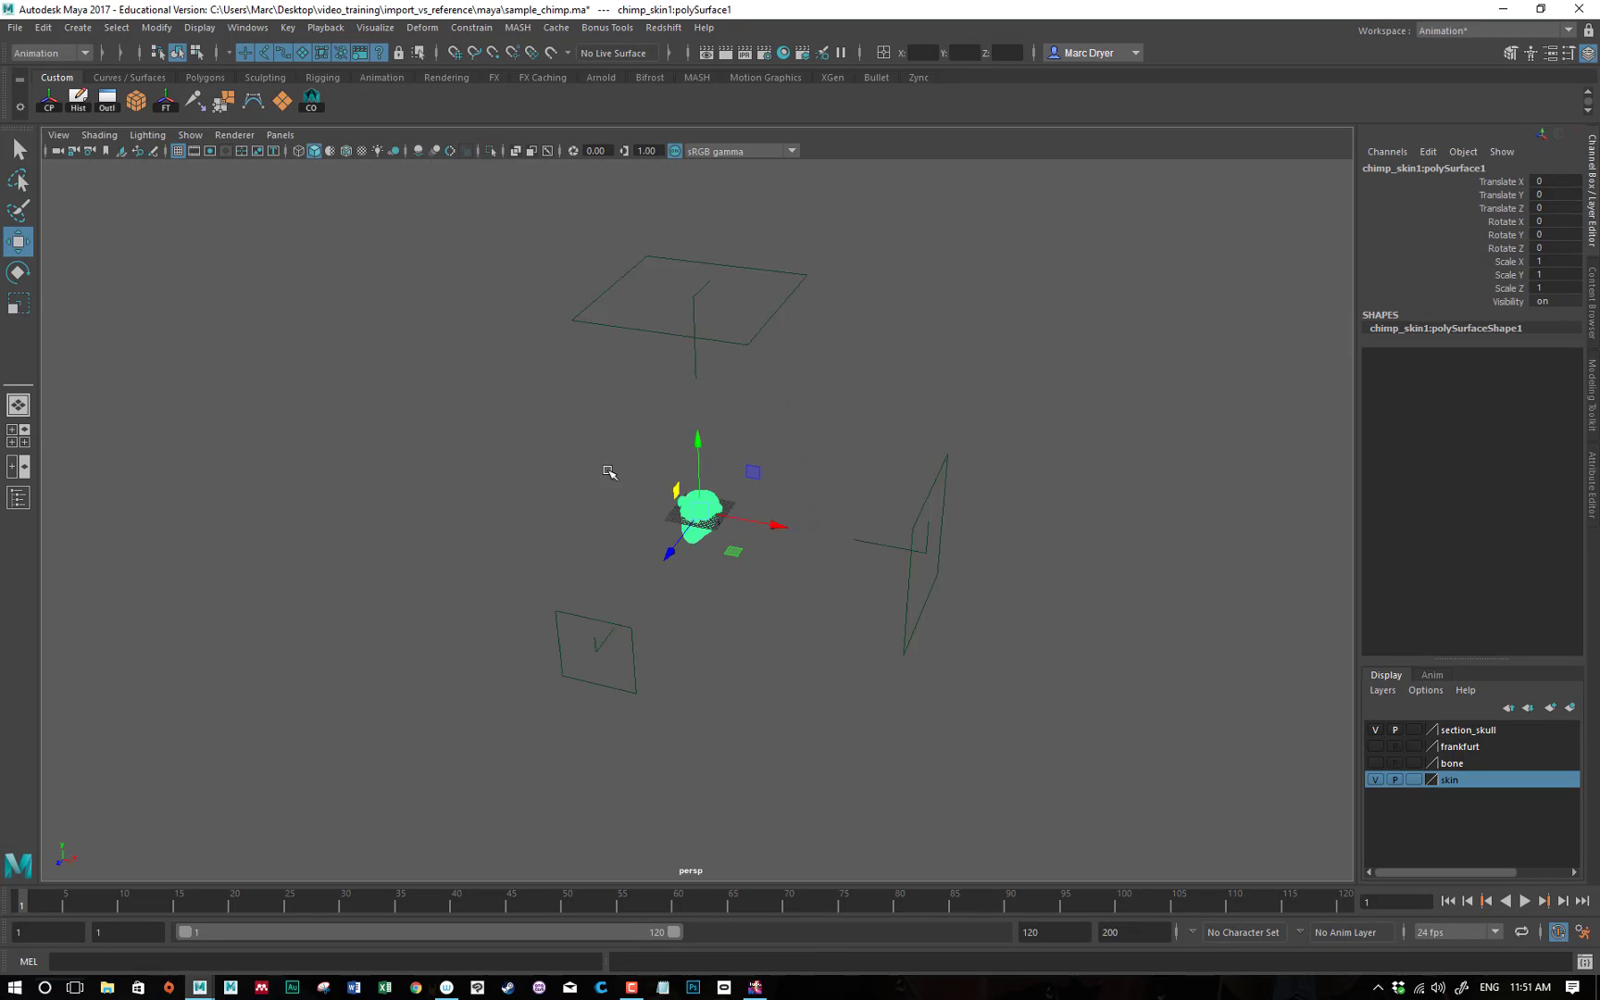
{"action": "right_click_drag", "start_coordinate": [608, 472], "coordinate": [1232, 439], "text": "alt"}
{"action": "left_click_drag", "start_coordinate": [1232, 440], "coordinate": [571, 396], "text": "alt"}
{"action": "right_click_drag", "start_coordinate": [571, 395], "coordinate": [1101, 378], "text": "alt"}
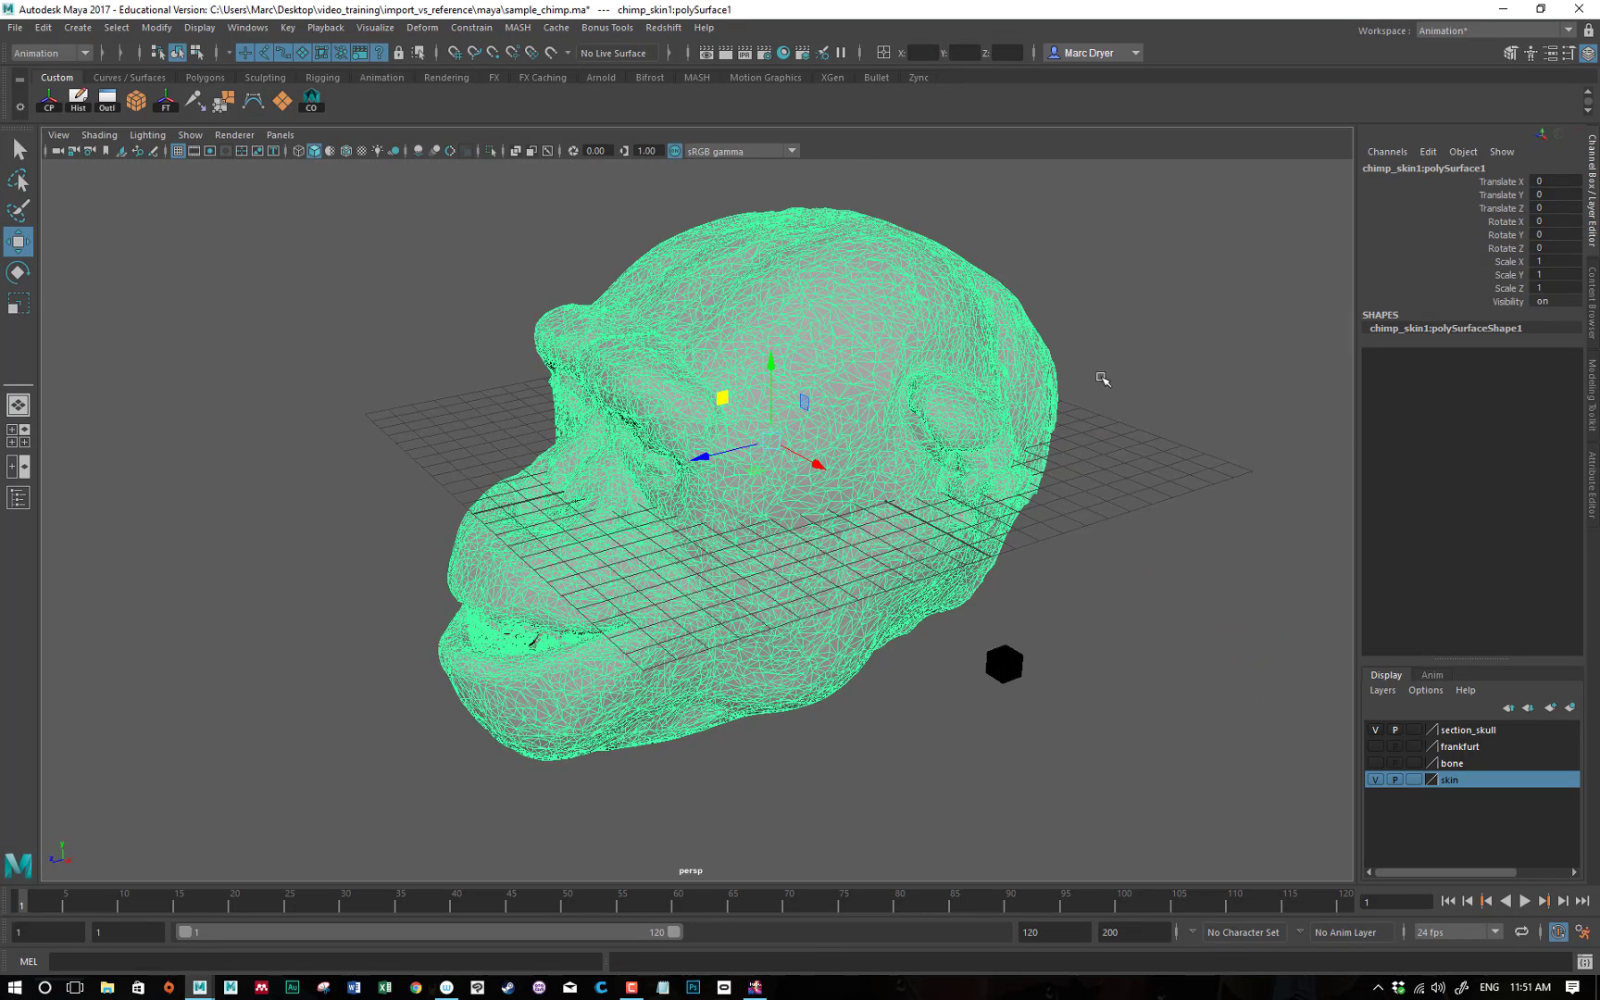
{"action": "mouse_move", "coordinate": [1102, 379]}
{"action": "left_mouse_down", "text": "alt"}
{"action": "mouse_move", "coordinate": [1114, 371]}
{"action": "mouse_move", "coordinate": [893, 372]}
{"action": "mouse_move", "coordinate": [1209, 367]}
{"action": "left_mouse_up", "text": "alt"}
{"action": "left_click", "coordinate": [1116, 374]}
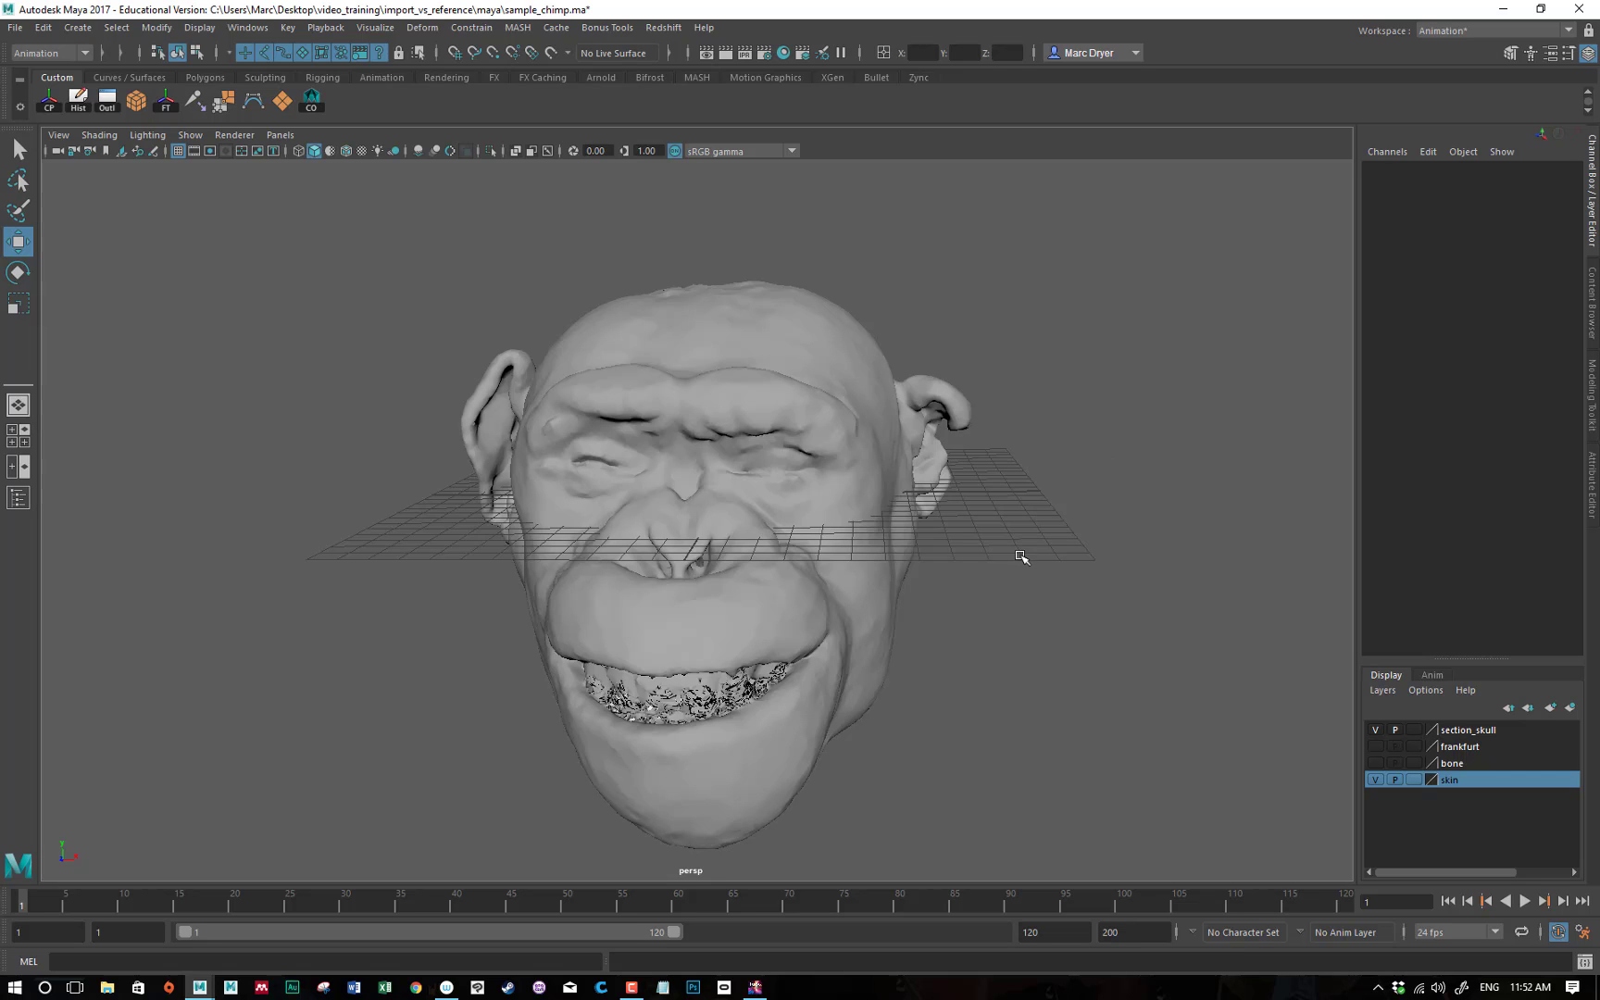
{"action": "left_click_drag", "start_coordinate": [887, 555], "coordinate": [1014, 516], "text": "alt"}
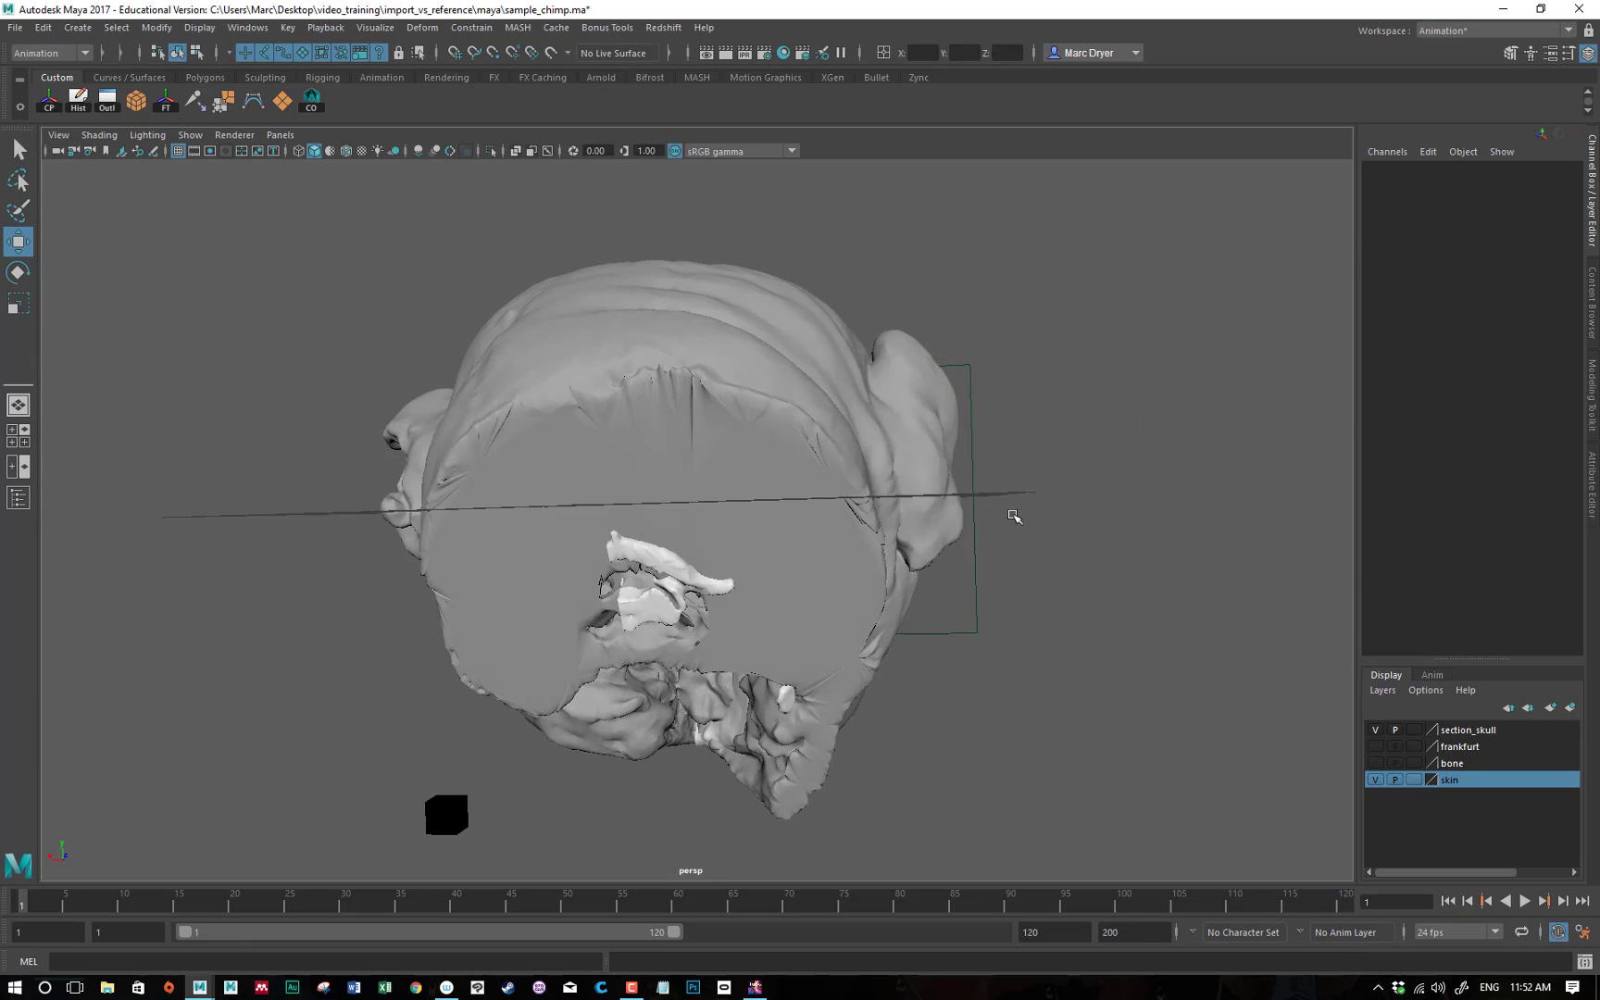
{"action": "left_click_drag", "start_coordinate": [501, 504], "coordinate": [713, 525], "text": "alt"}
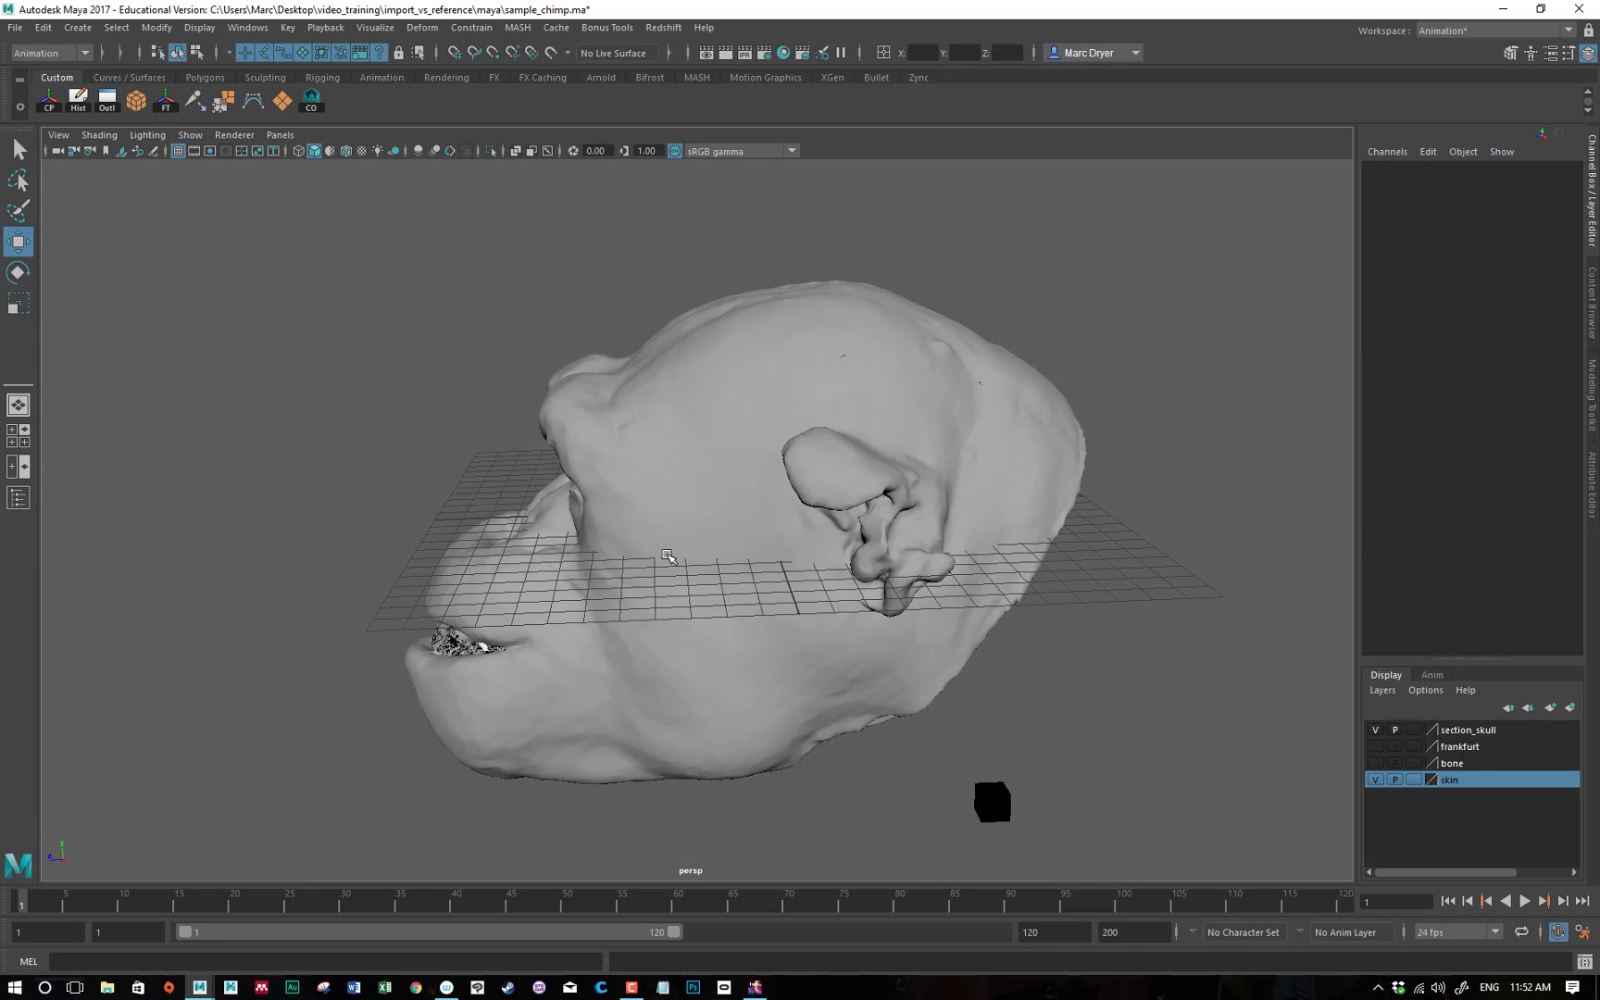
{"action": "left_click_drag", "start_coordinate": [667, 555], "coordinate": [797, 525], "text": "alt"}
{"action": "left_click_drag", "start_coordinate": [935, 540], "coordinate": [980, 550], "text": "alt"}
Switch to the Modeling menu set and reverse the chimp skin's normals.
{"action": "left_click", "coordinate": [1008, 546]}
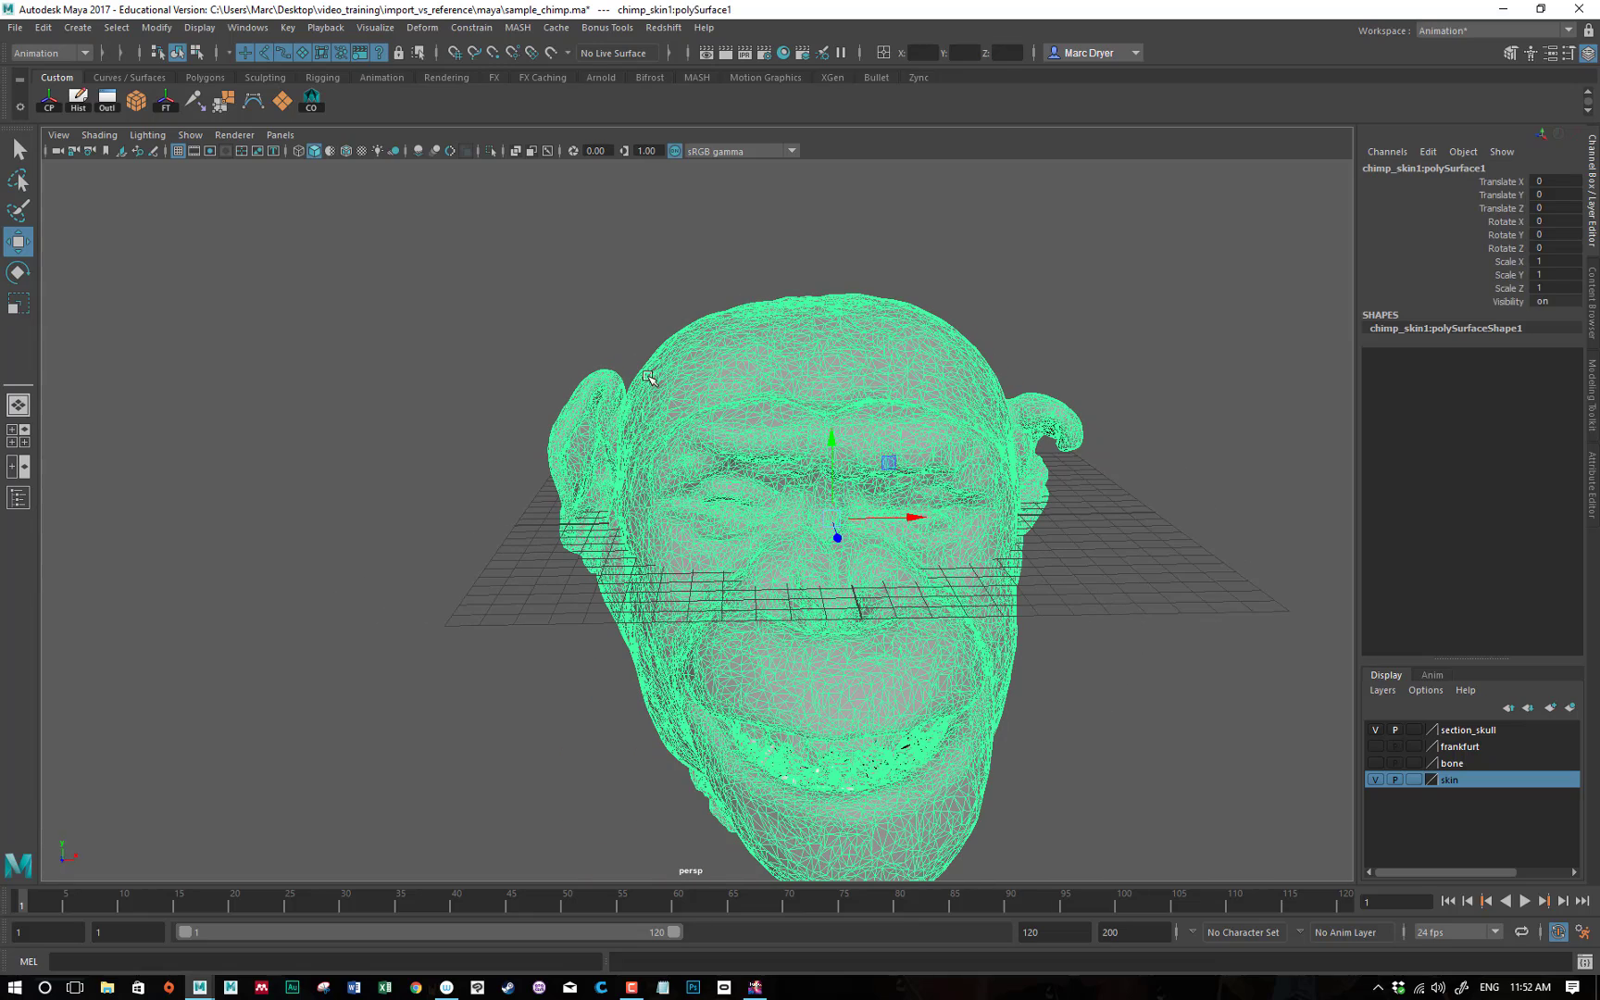
{"action": "left_click", "coordinate": [477, 398]}
{"action": "left_click", "coordinate": [809, 412]}
{"action": "left_click", "coordinate": [410, 676]}
{"action": "left_click", "coordinate": [836, 451]}
{"action": "left_click", "coordinate": [49, 53]}
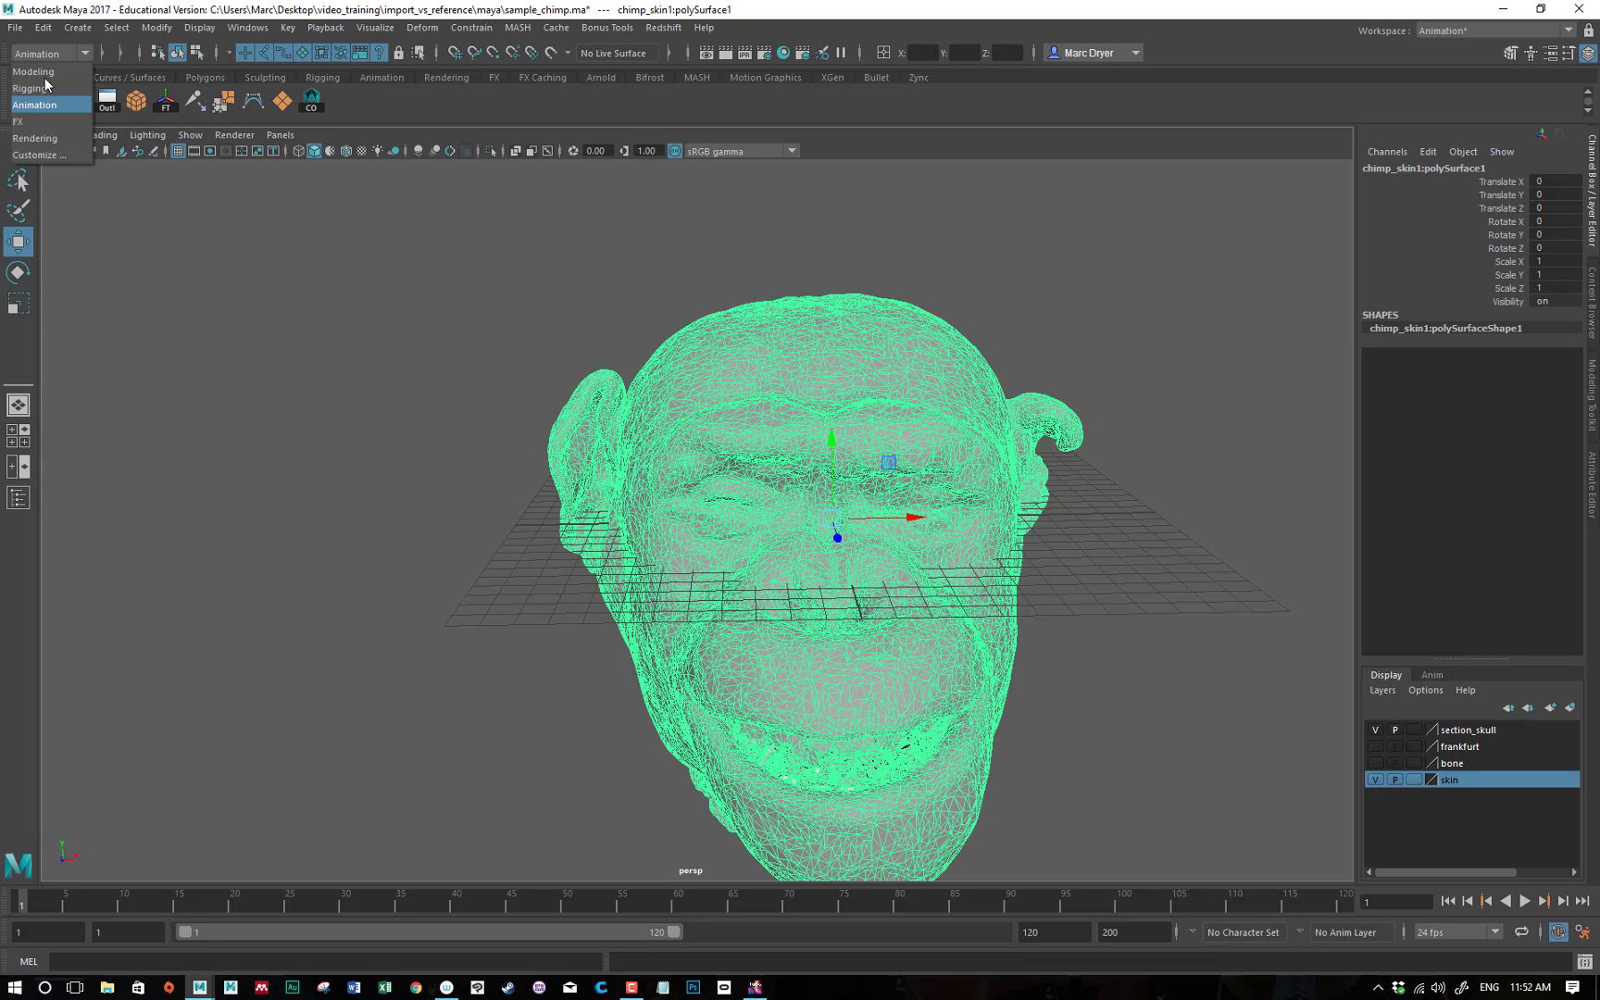
{"action": "left_click", "coordinate": [46, 75]}
{"action": "left_click", "coordinate": [466, 32]}
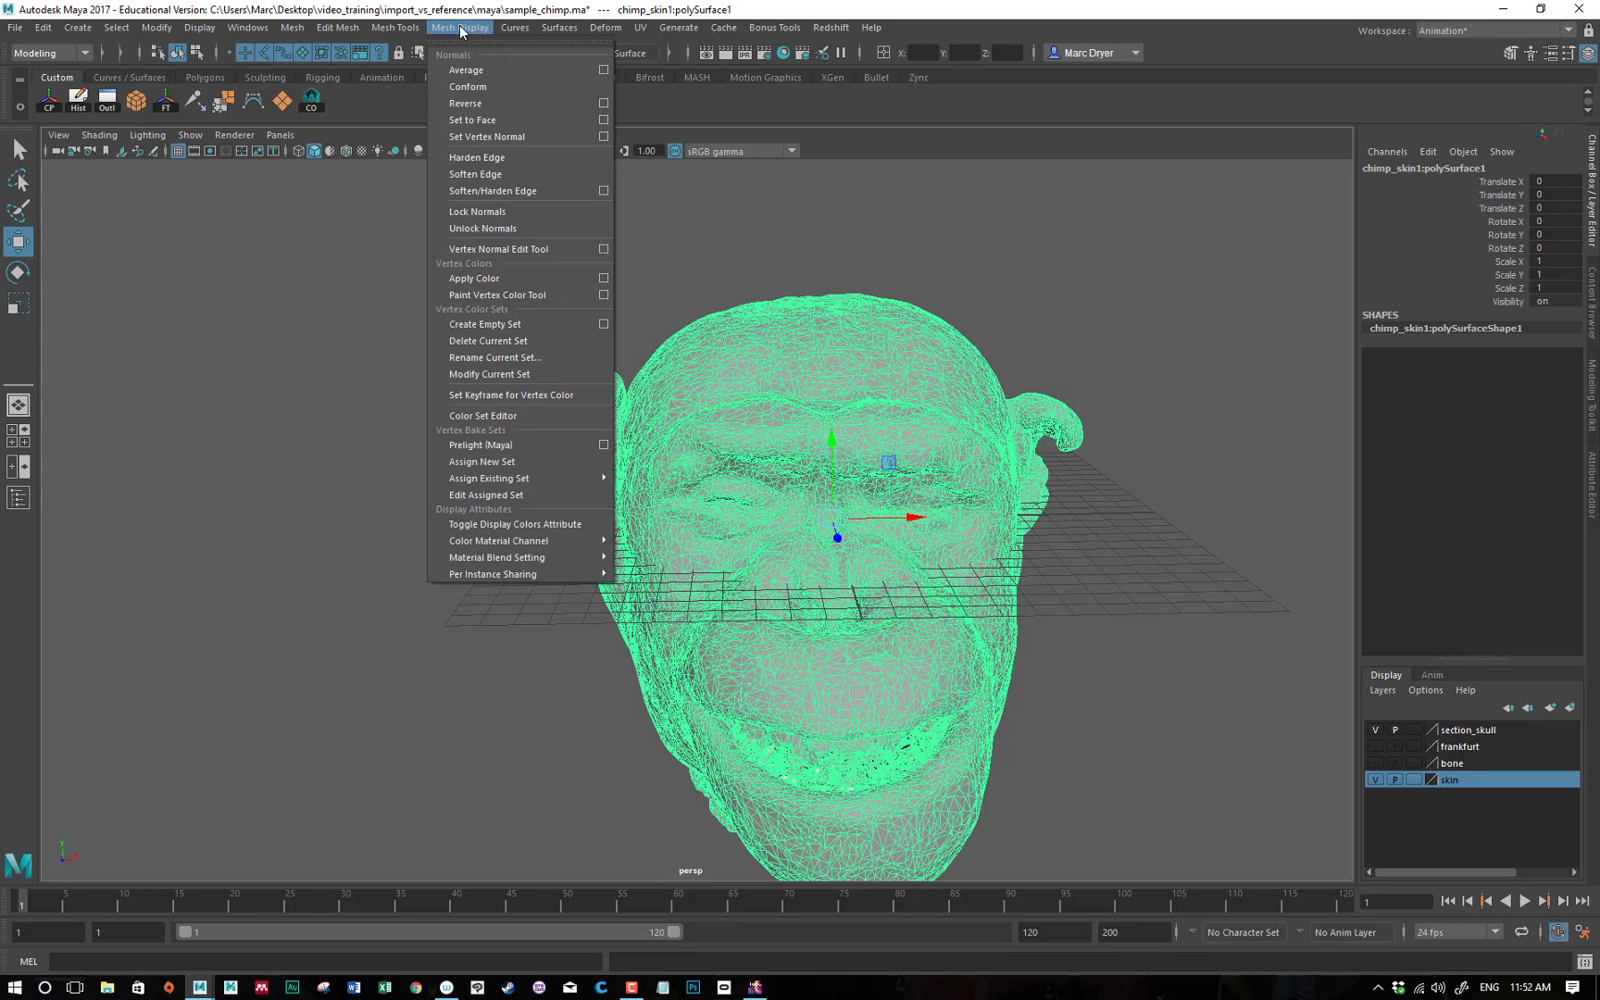
{"action": "left_click", "coordinate": [479, 103]}
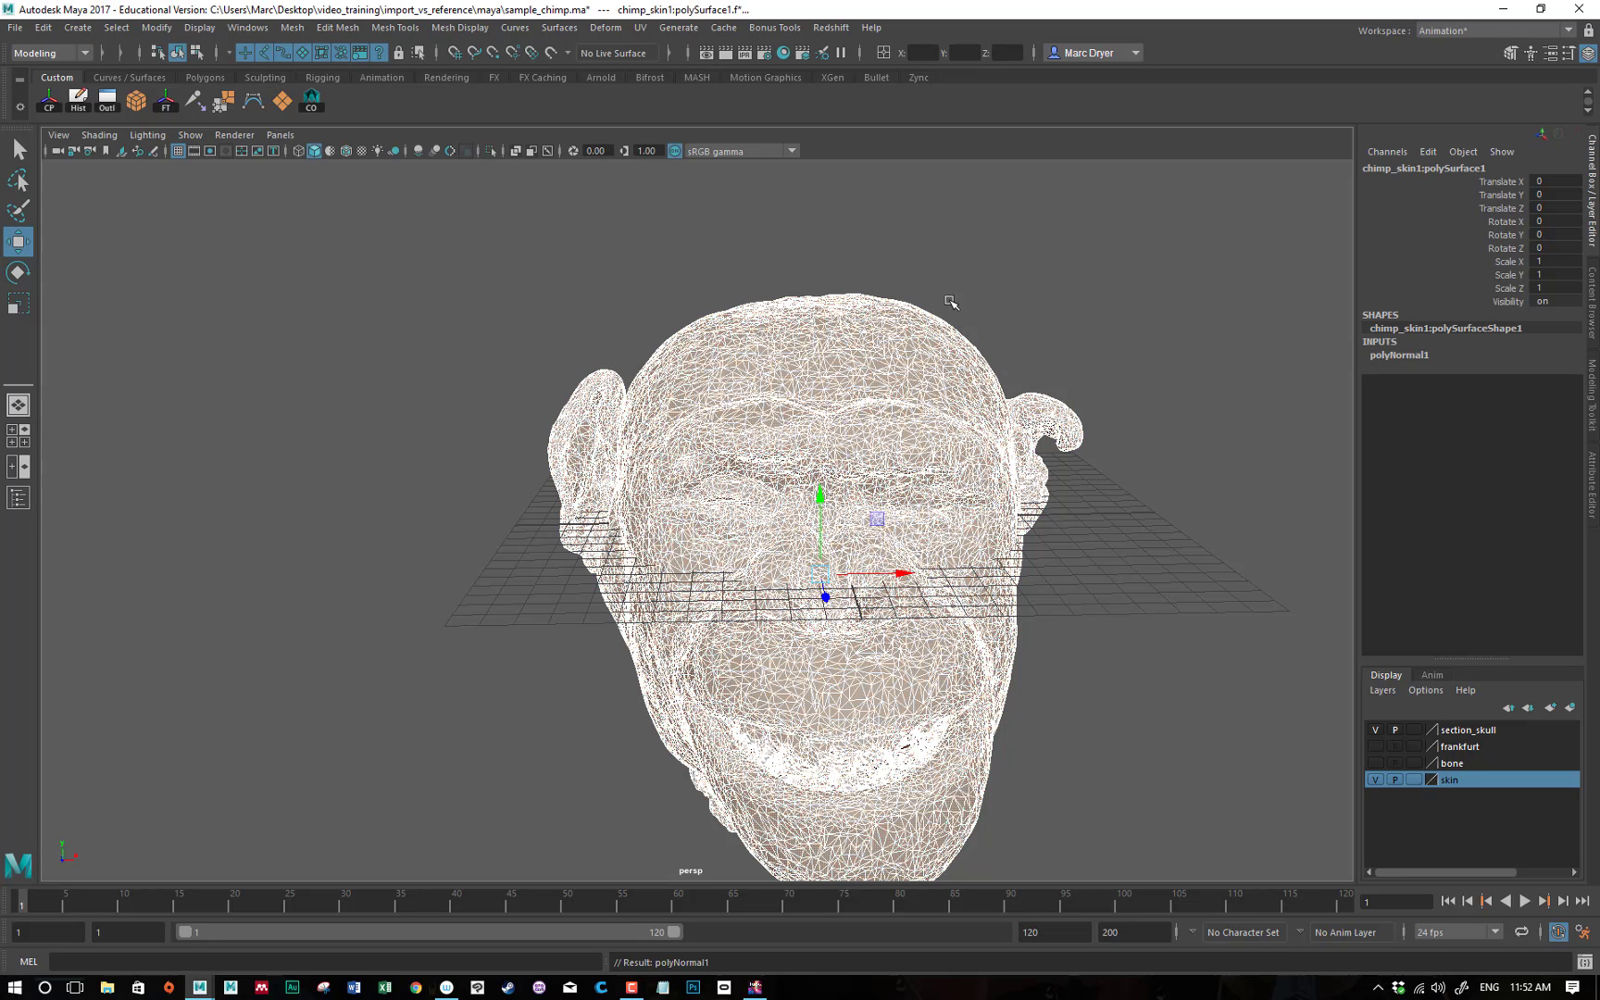
{"action": "left_click", "coordinate": [1035, 308]}
{"action": "left_click_drag", "start_coordinate": [1034, 308], "coordinate": [929, 360], "text": "alt"}
{"action": "left_click", "coordinate": [917, 368]}
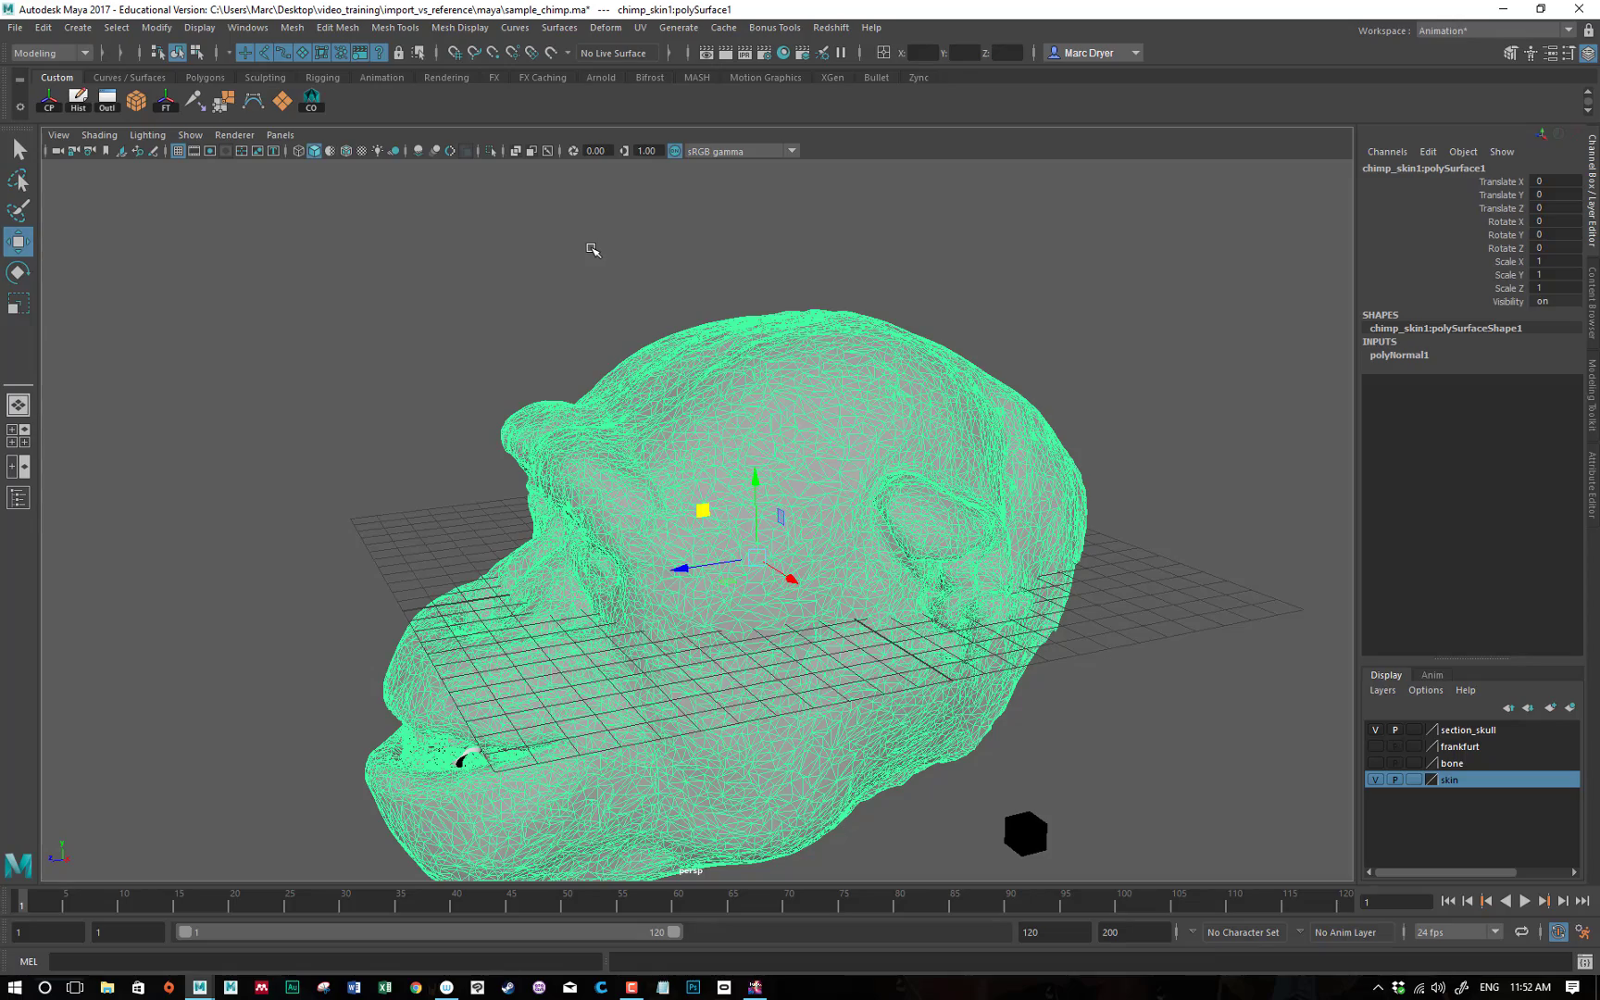
Display the chimp skin's face normals and examine their direction around the brow and eyes.
{"action": "left_click_drag", "start_coordinate": [493, 314], "coordinate": [699, 384], "text": "alt"}
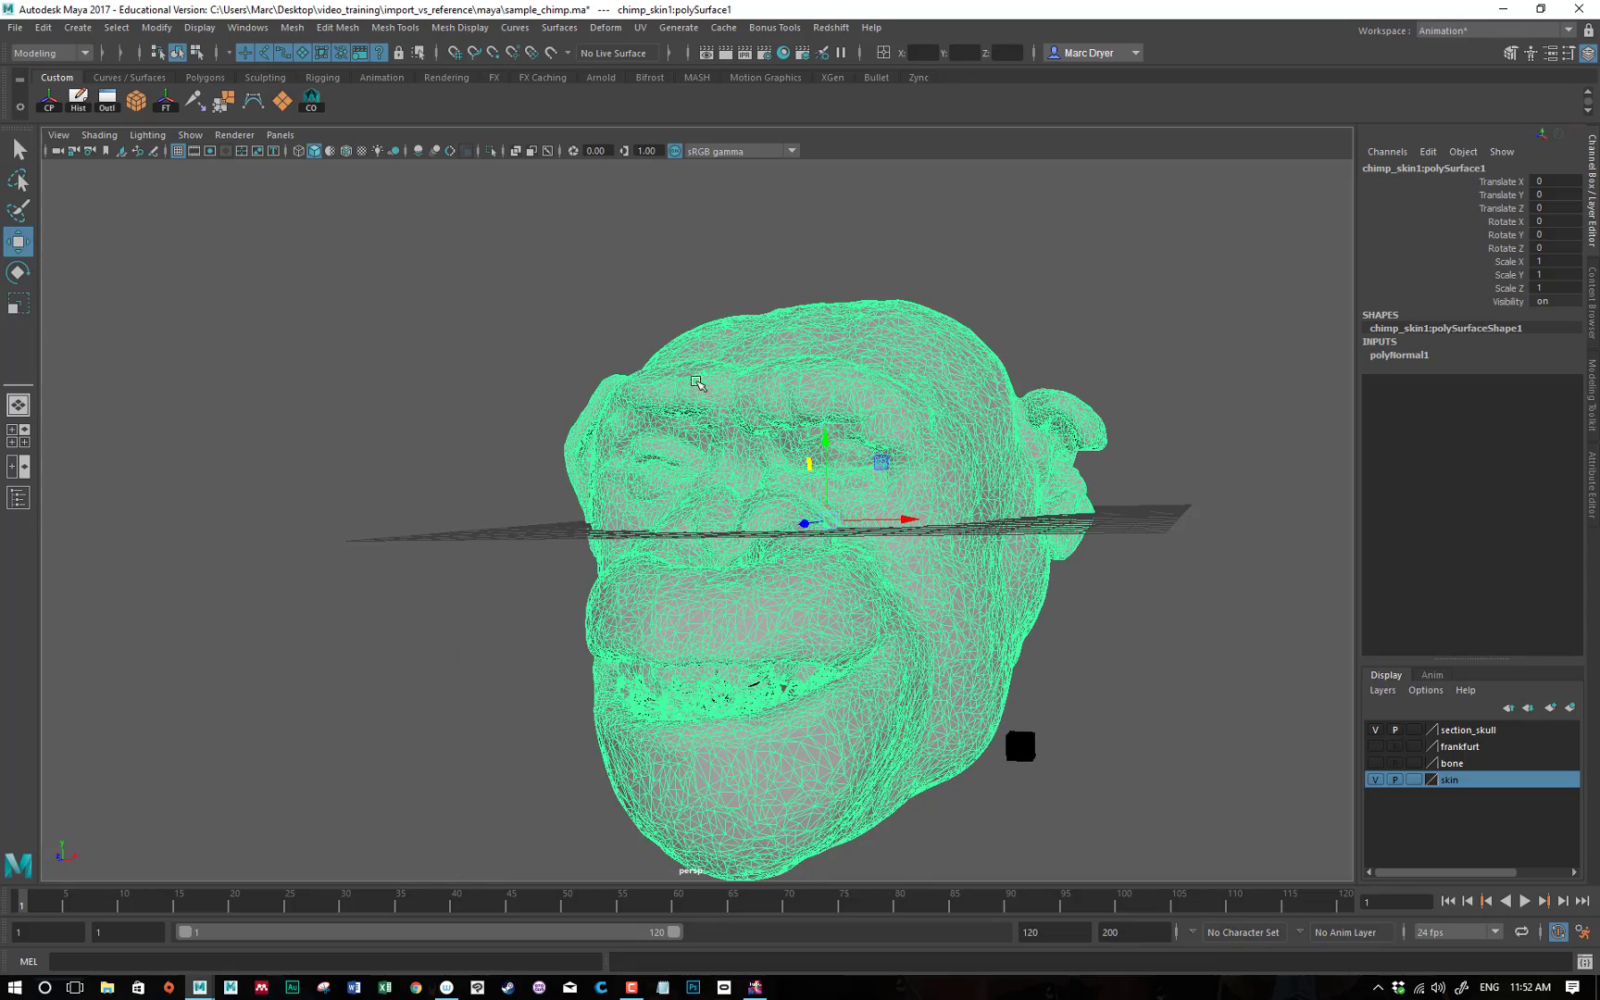
{"action": "left_click_drag", "start_coordinate": [803, 421], "coordinate": [590, 433], "text": "alt"}
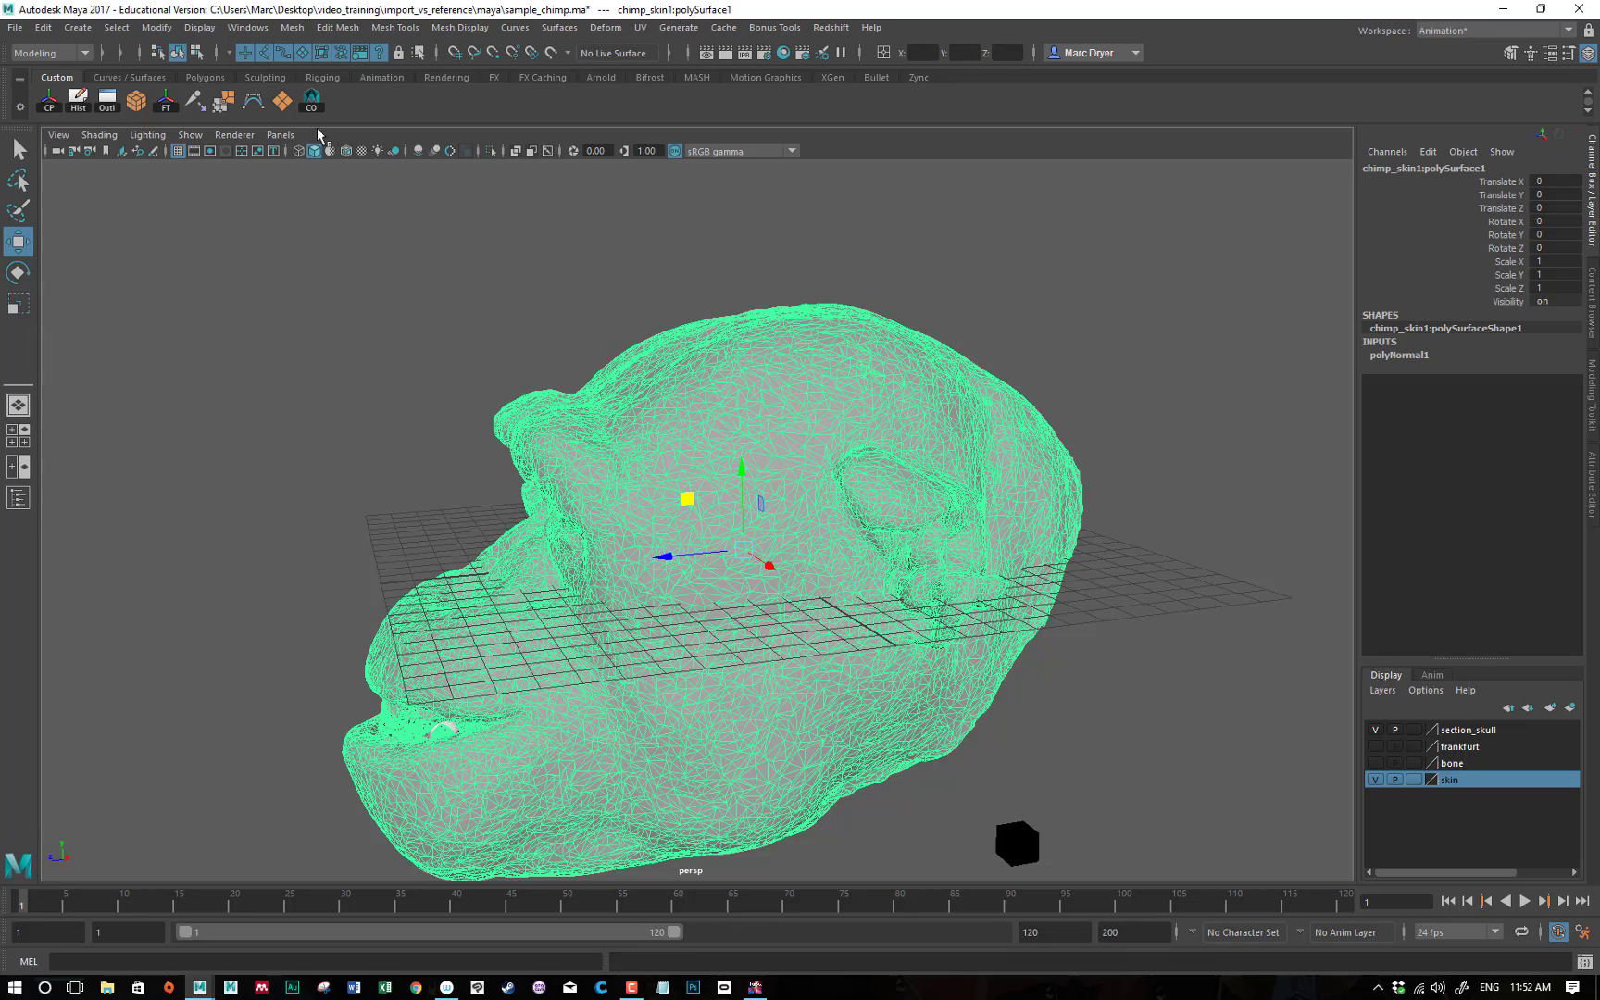
{"action": "left_click", "coordinate": [216, 31]}
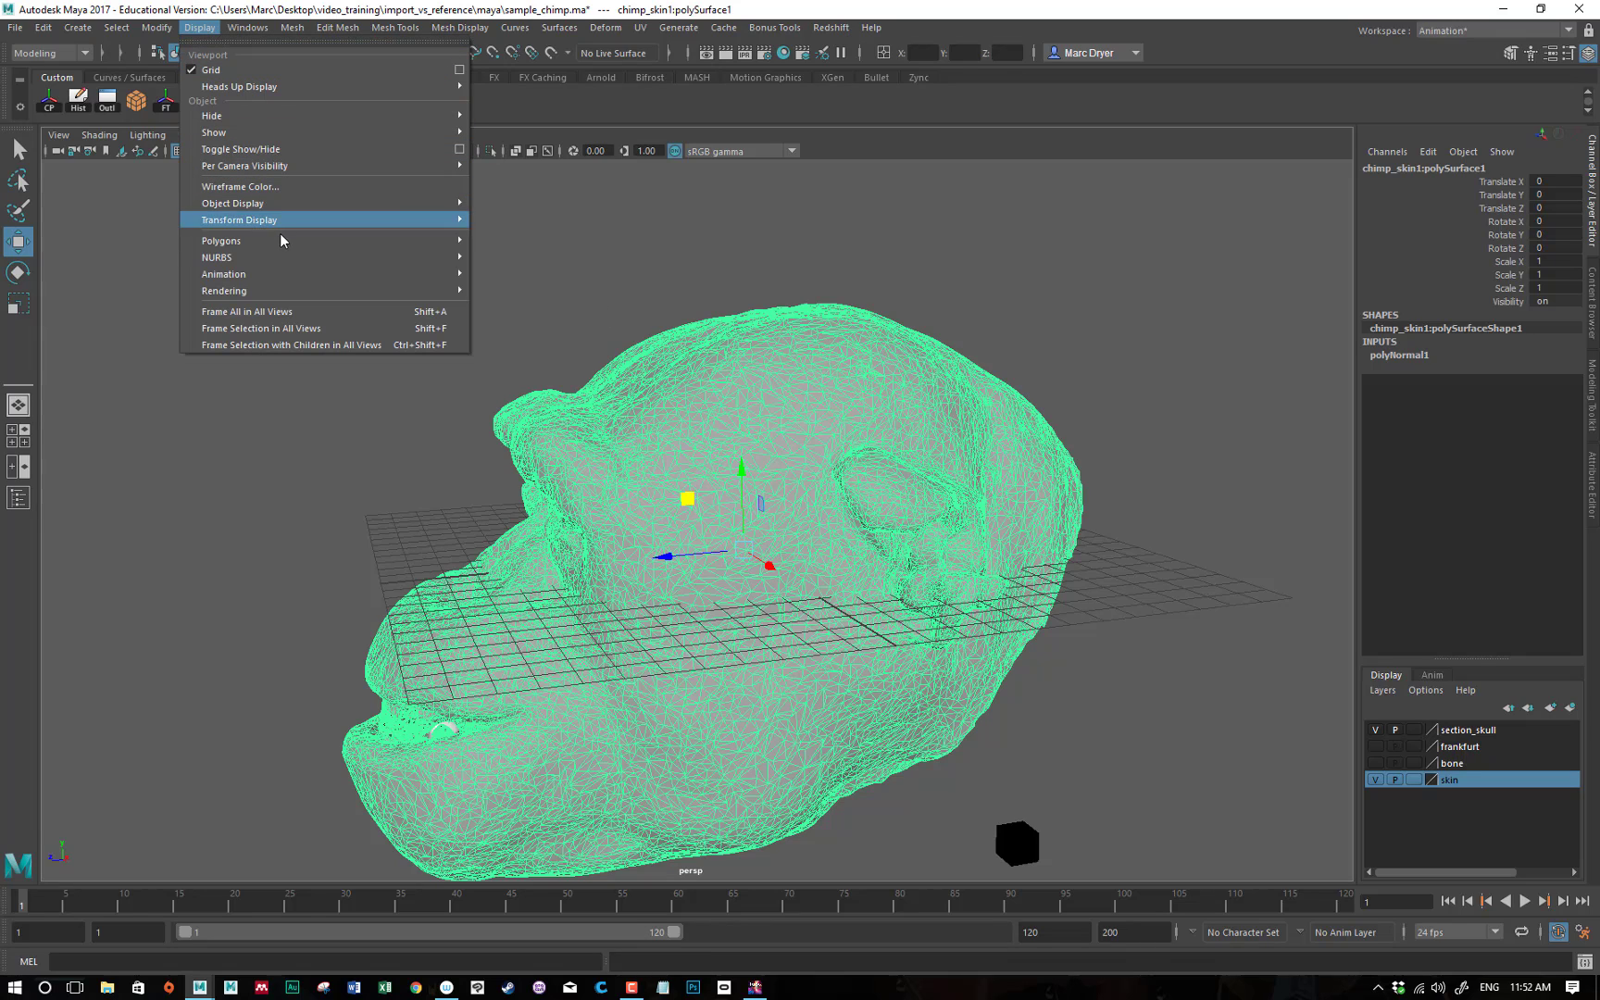
{"action": "mouse_move", "coordinate": [281, 240]}
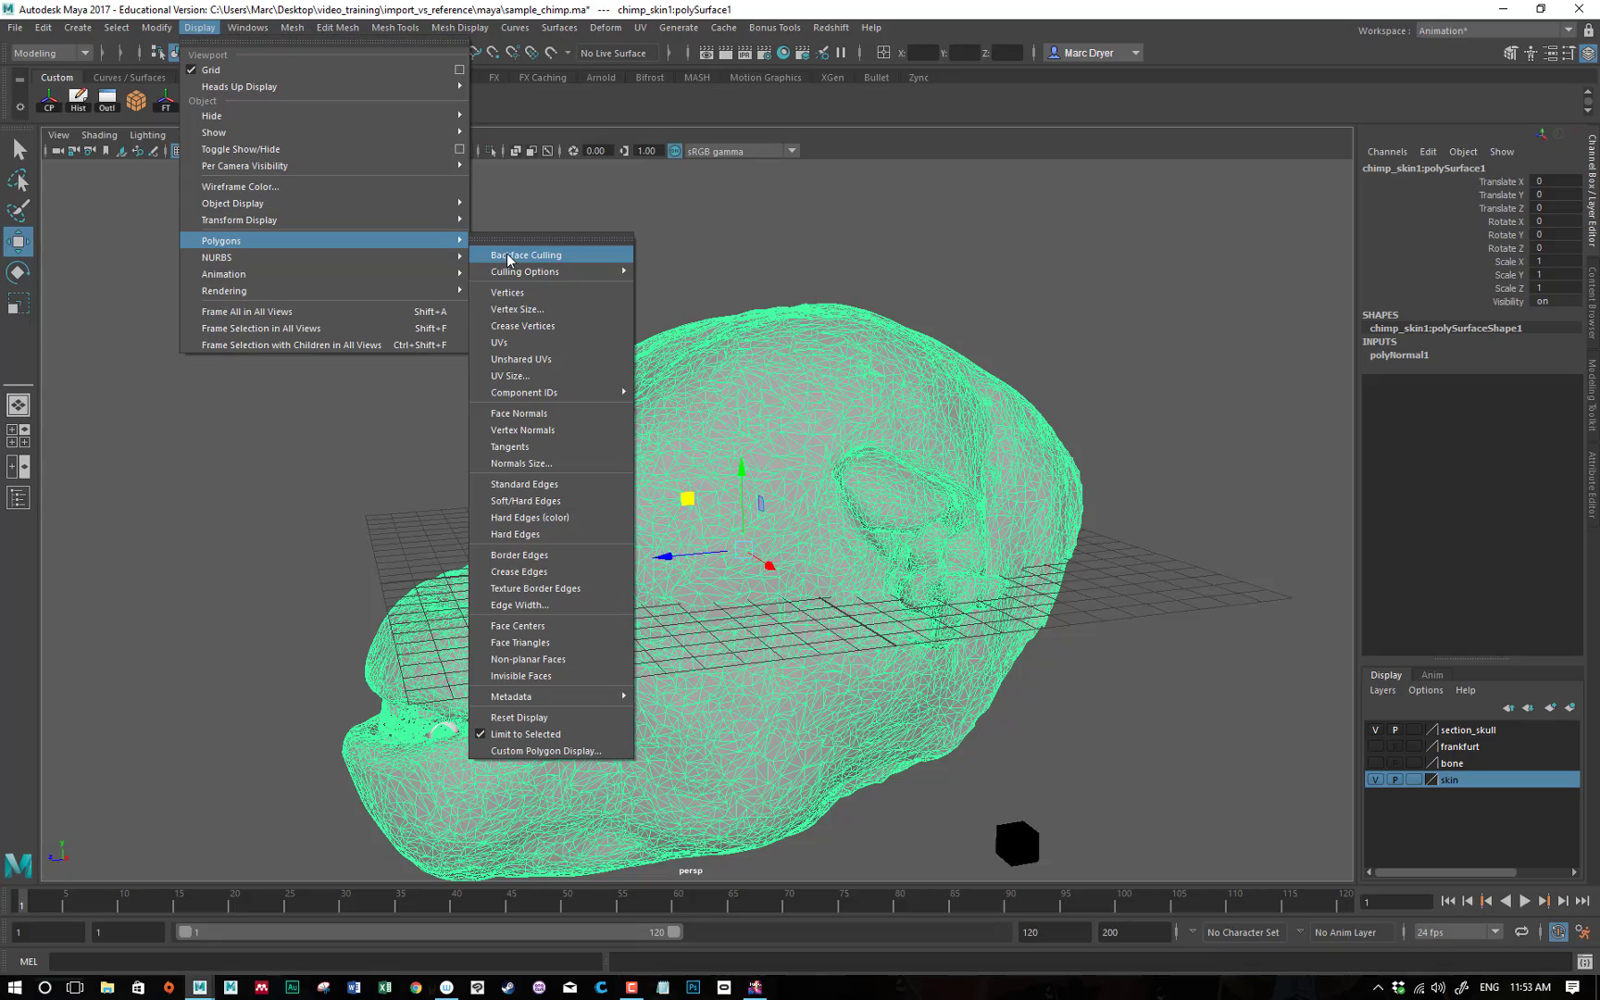
{"action": "left_click", "coordinate": [537, 413]}
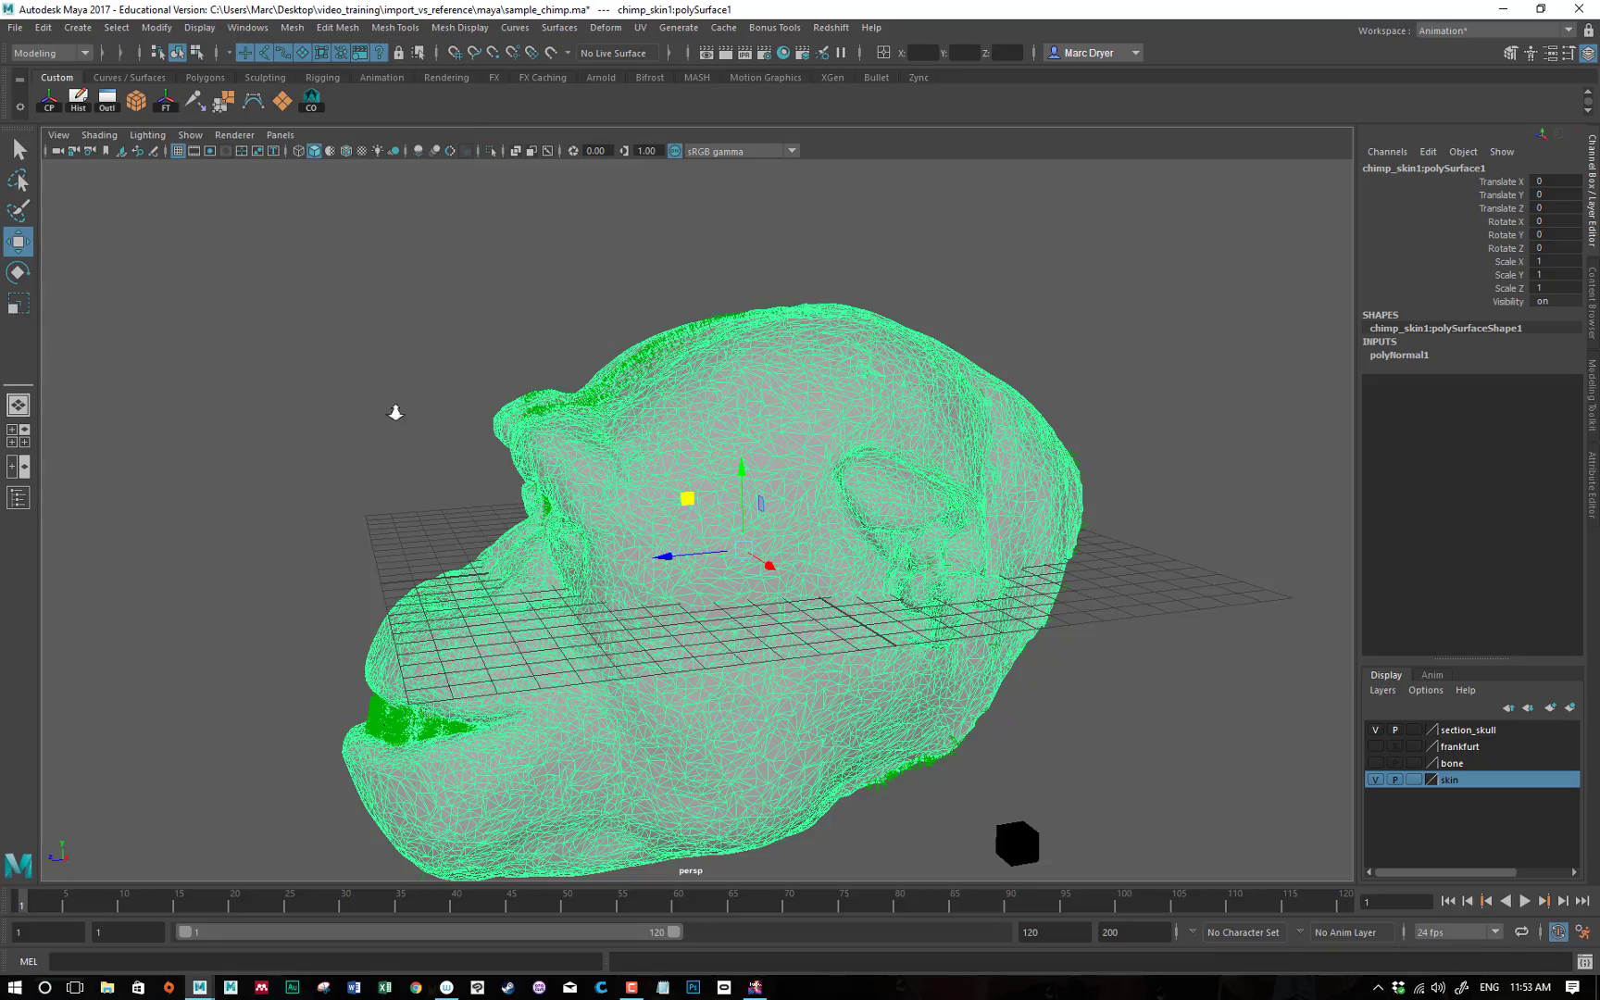
{"action": "scroll", "coordinate": [396, 412], "scroll_direction": "up", "scroll_amount": 10}
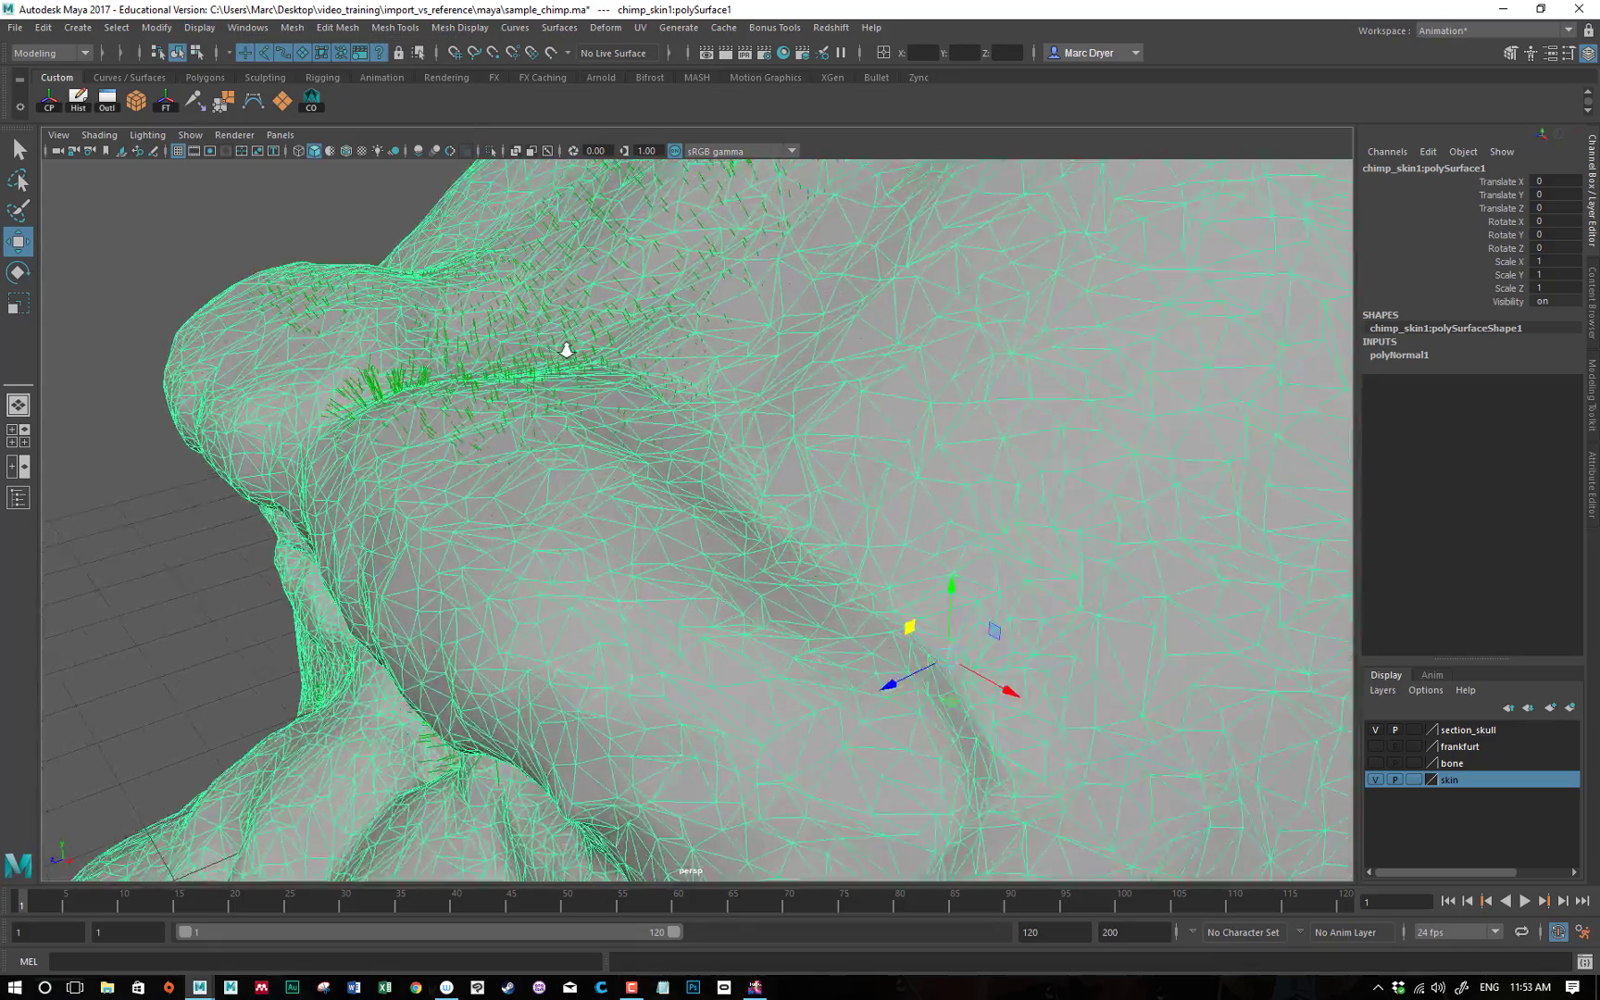
{"action": "scroll", "coordinate": [567, 349], "scroll_direction": "up", "scroll_amount": 3}
{"action": "scroll", "coordinate": [566, 352], "scroll_direction": "down", "scroll_amount": 2}
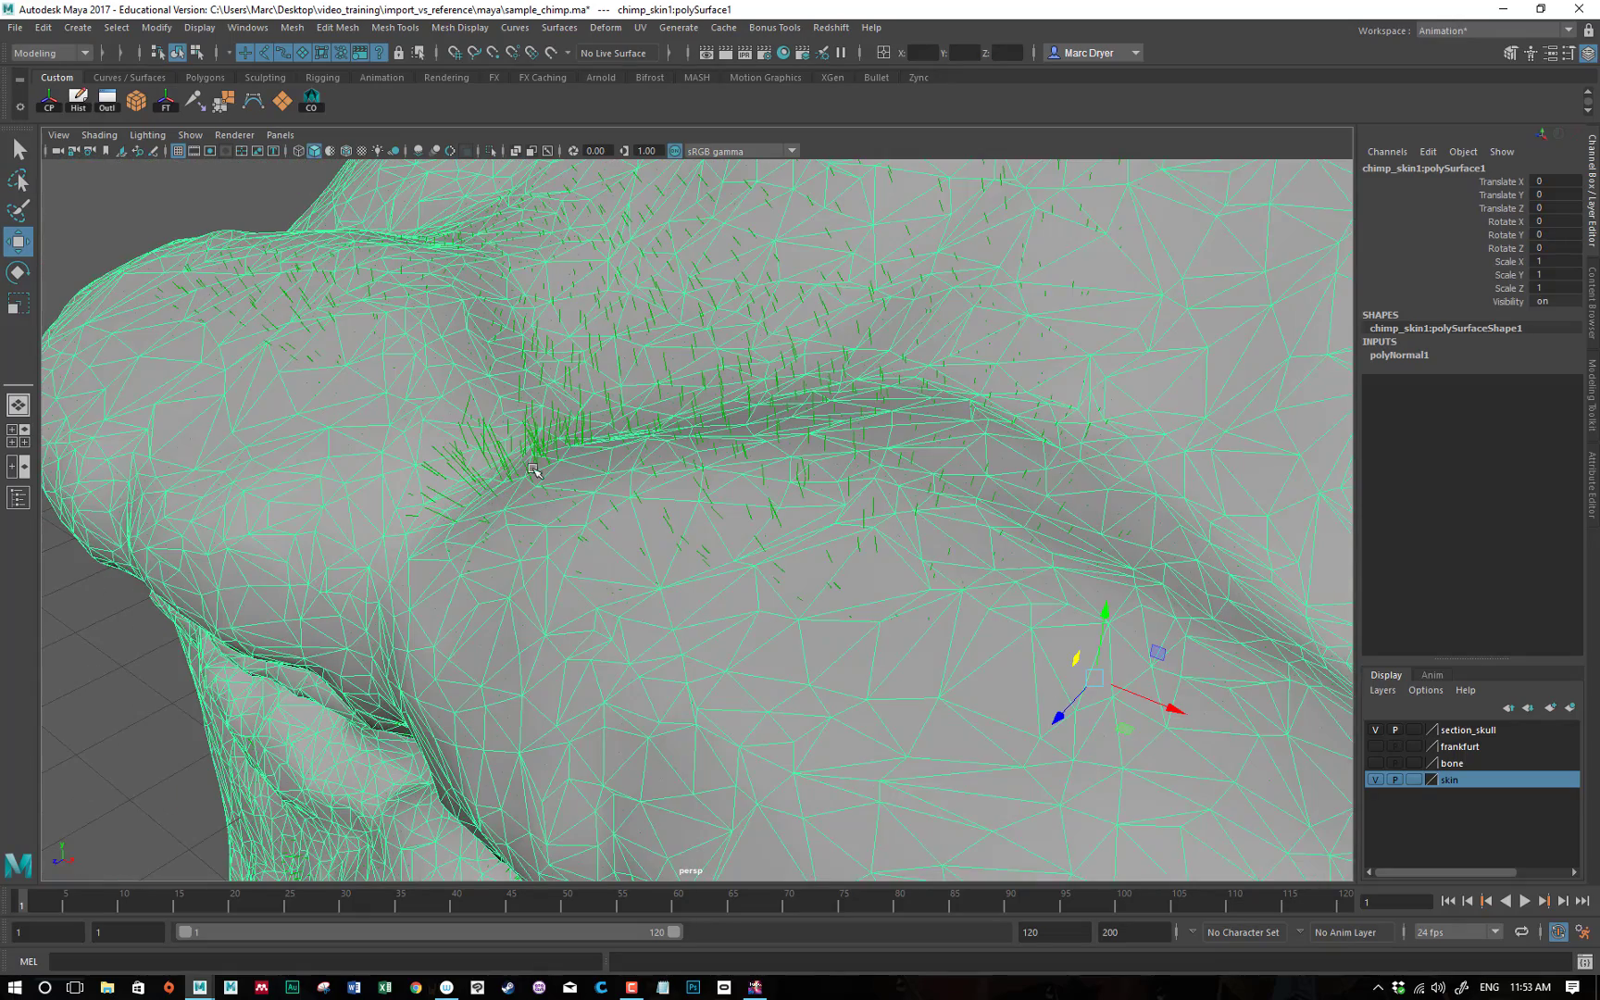
{"action": "left_click_drag", "start_coordinate": [633, 469], "coordinate": [590, 547], "text": "alt"}
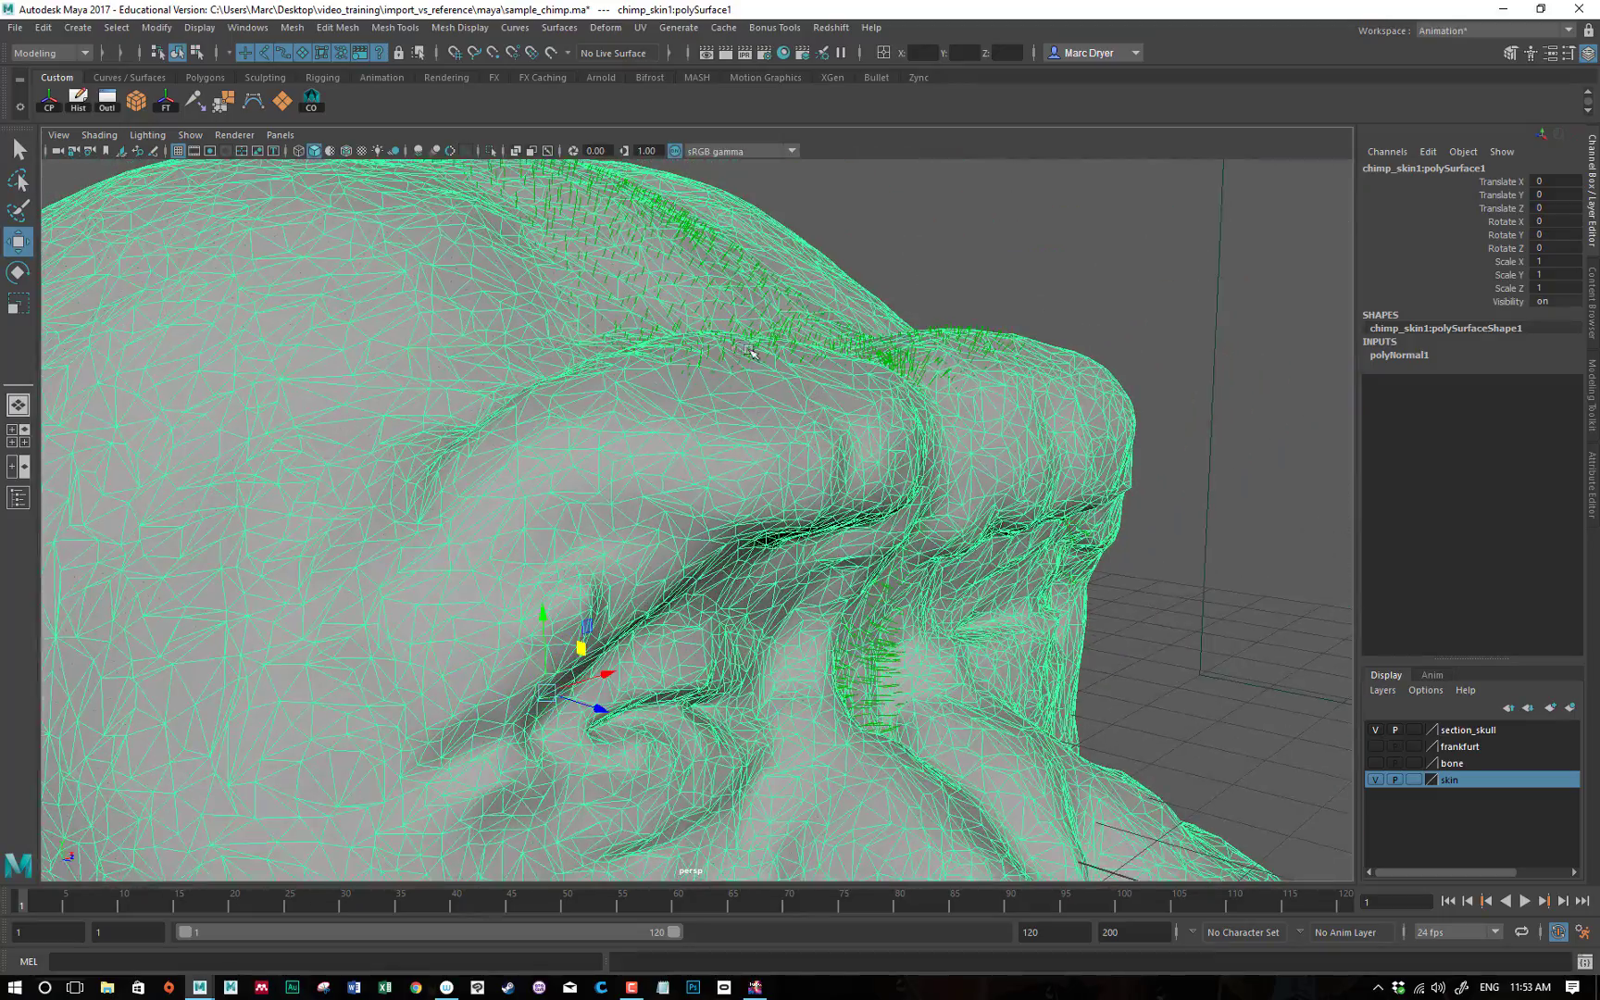
{"action": "left_click_drag", "start_coordinate": [748, 350], "coordinate": [687, 422], "text": "alt"}
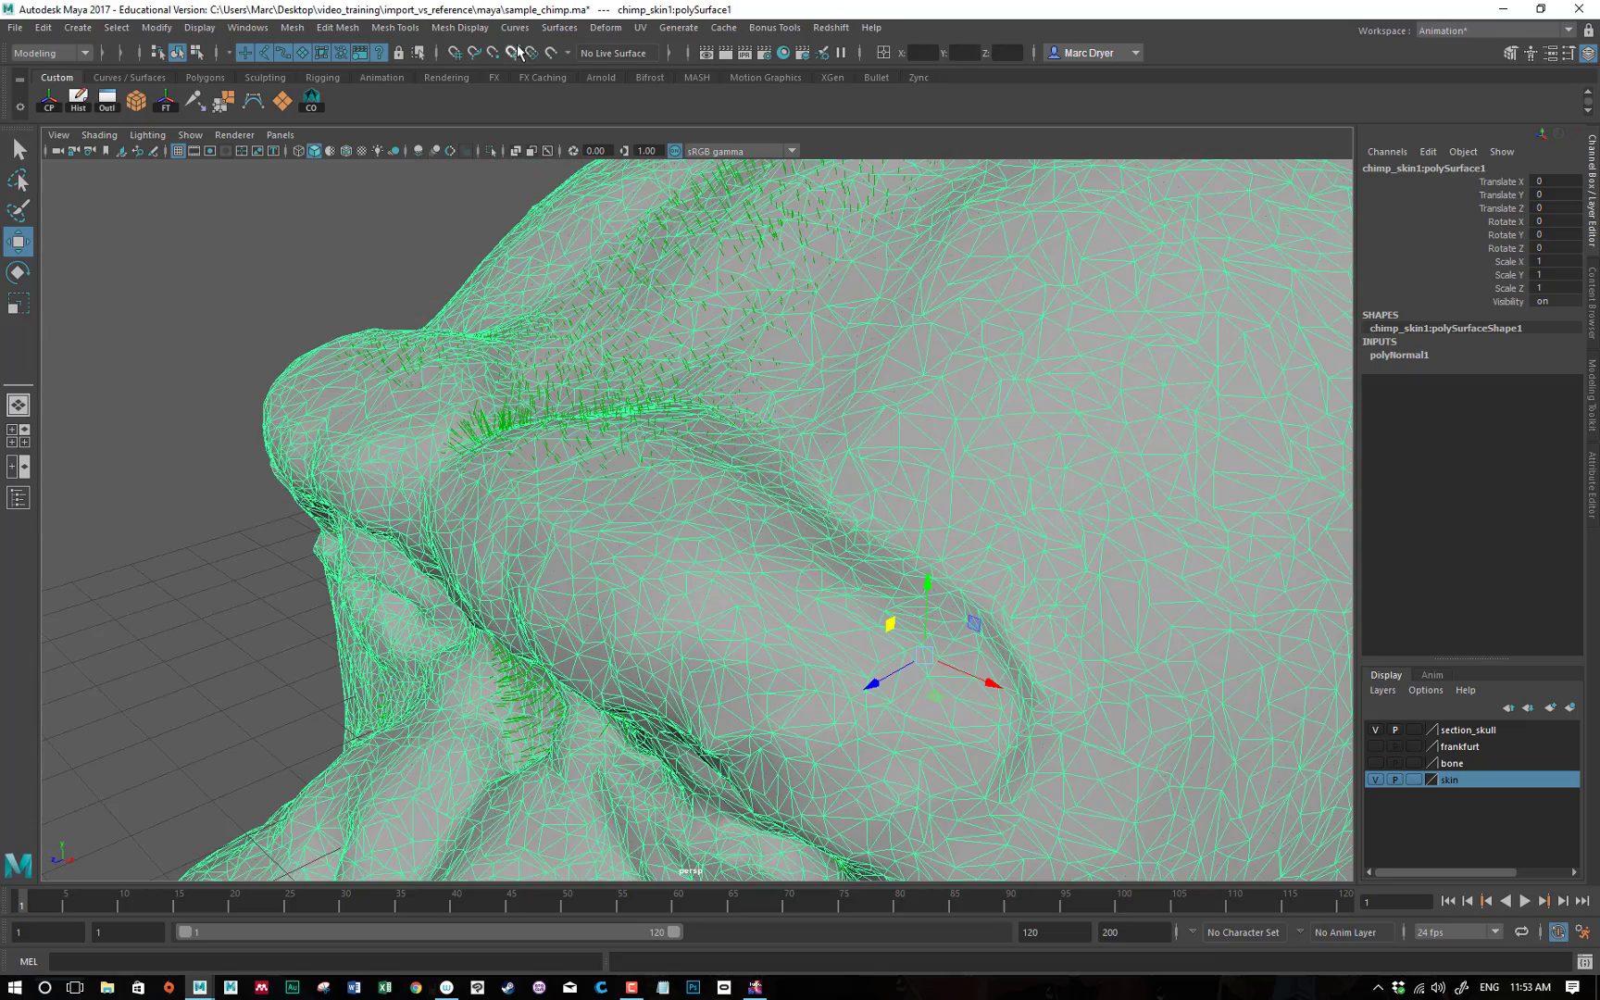
Reverse the chimp skin's normals a second time and view the whole head.
{"action": "left_click", "coordinate": [459, 27]}
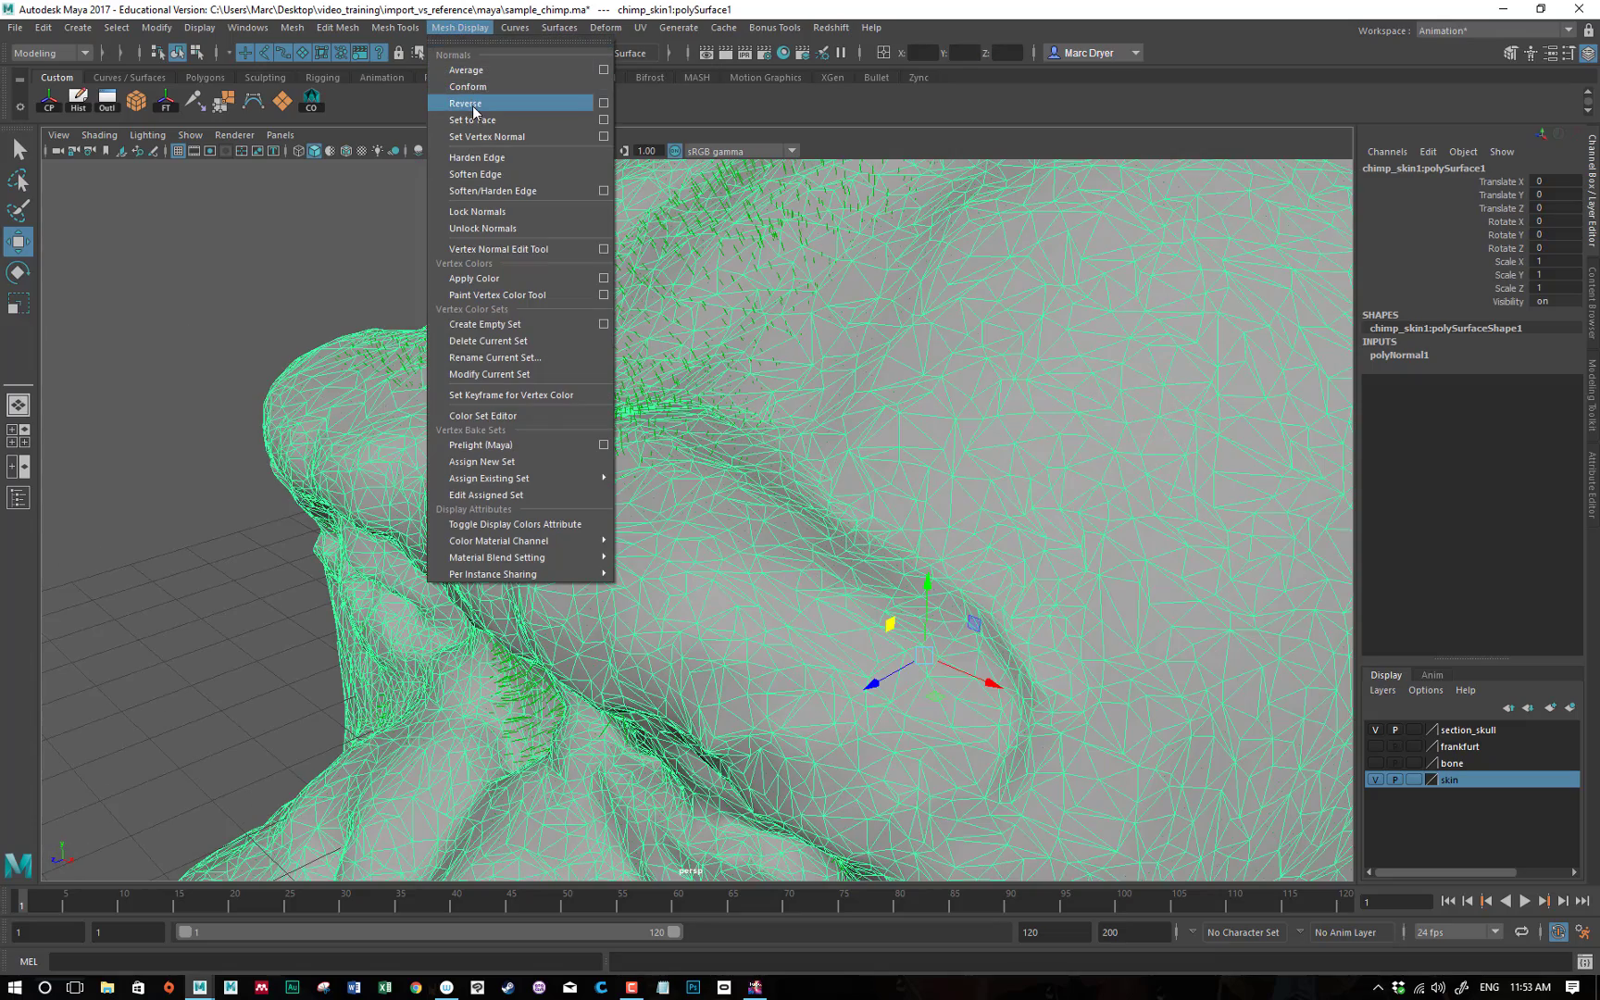
{"action": "left_click", "coordinate": [472, 104]}
{"action": "left_click_drag", "start_coordinate": [546, 352], "coordinate": [429, 227], "text": "alt"}
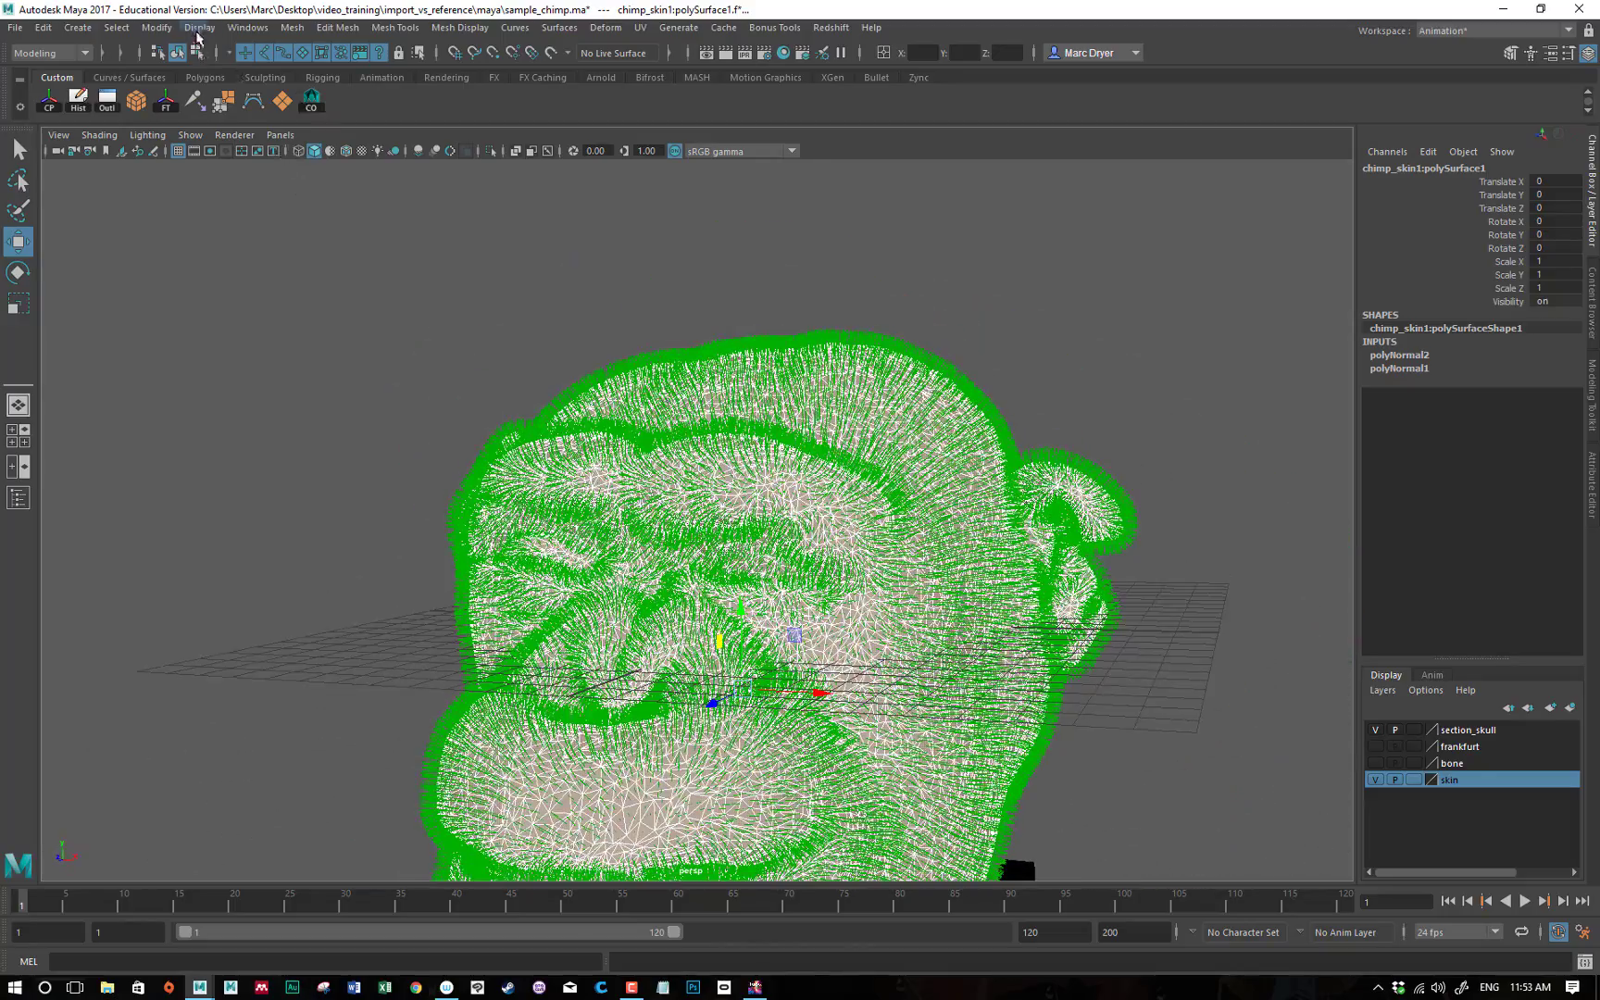
Turn off the face normals display and reselect the chimp skin.
{"action": "left_click", "coordinate": [198, 30]}
{"action": "mouse_move", "coordinate": [275, 240]}
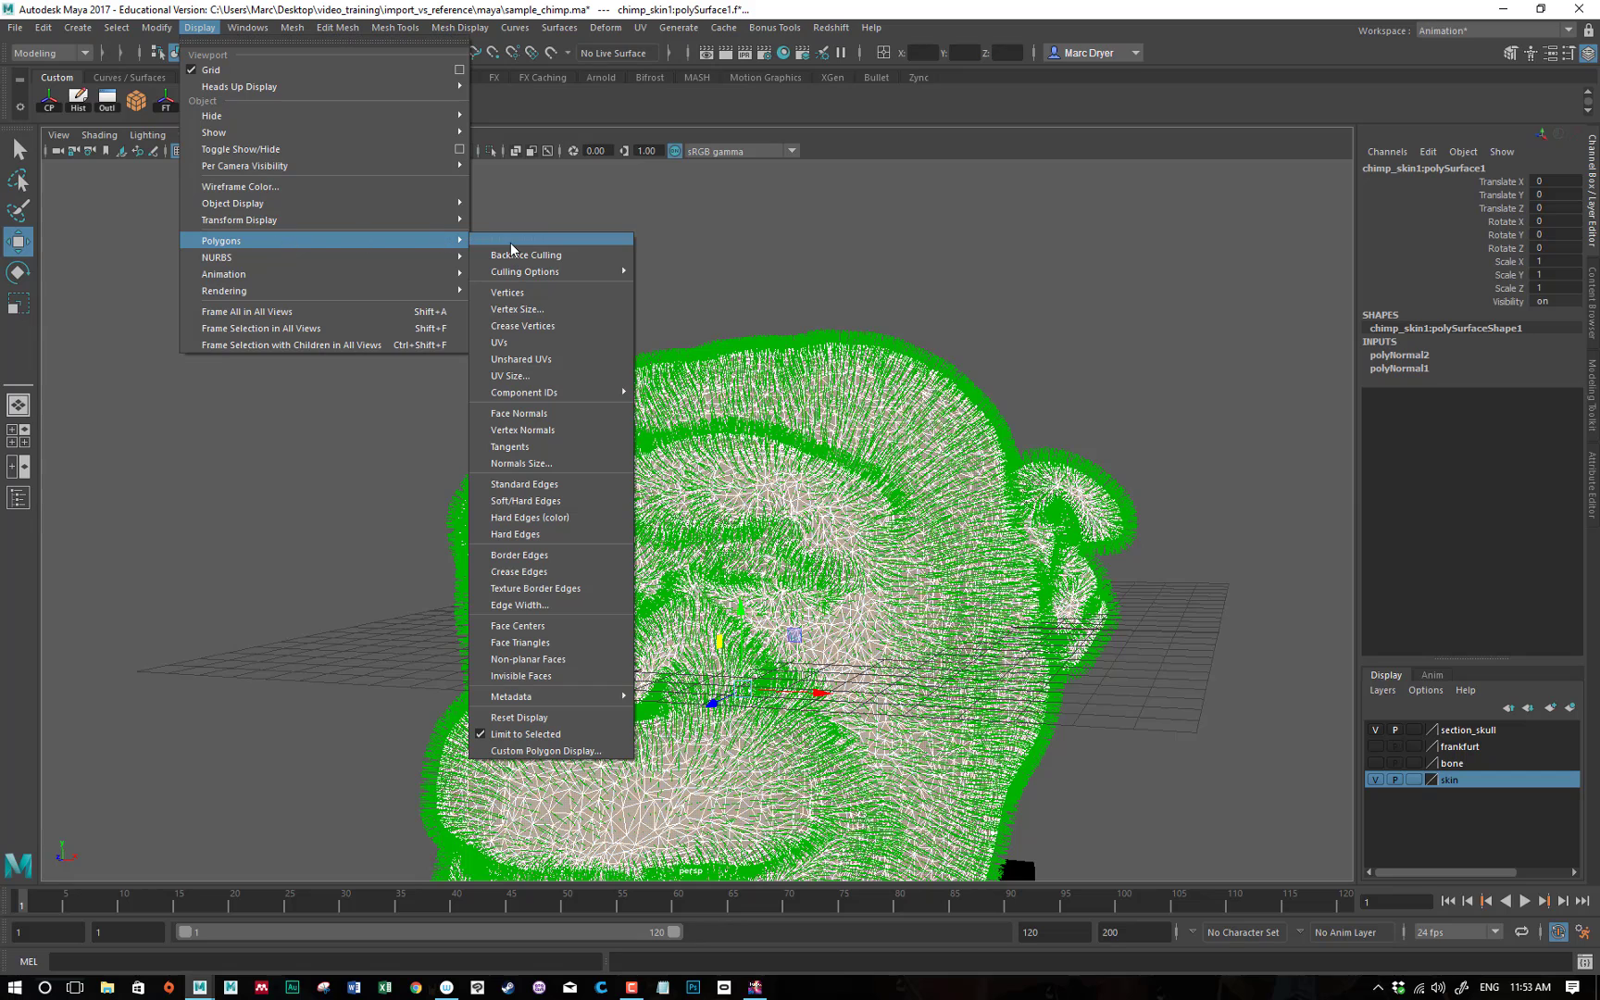
{"action": "left_click", "coordinate": [563, 413]}
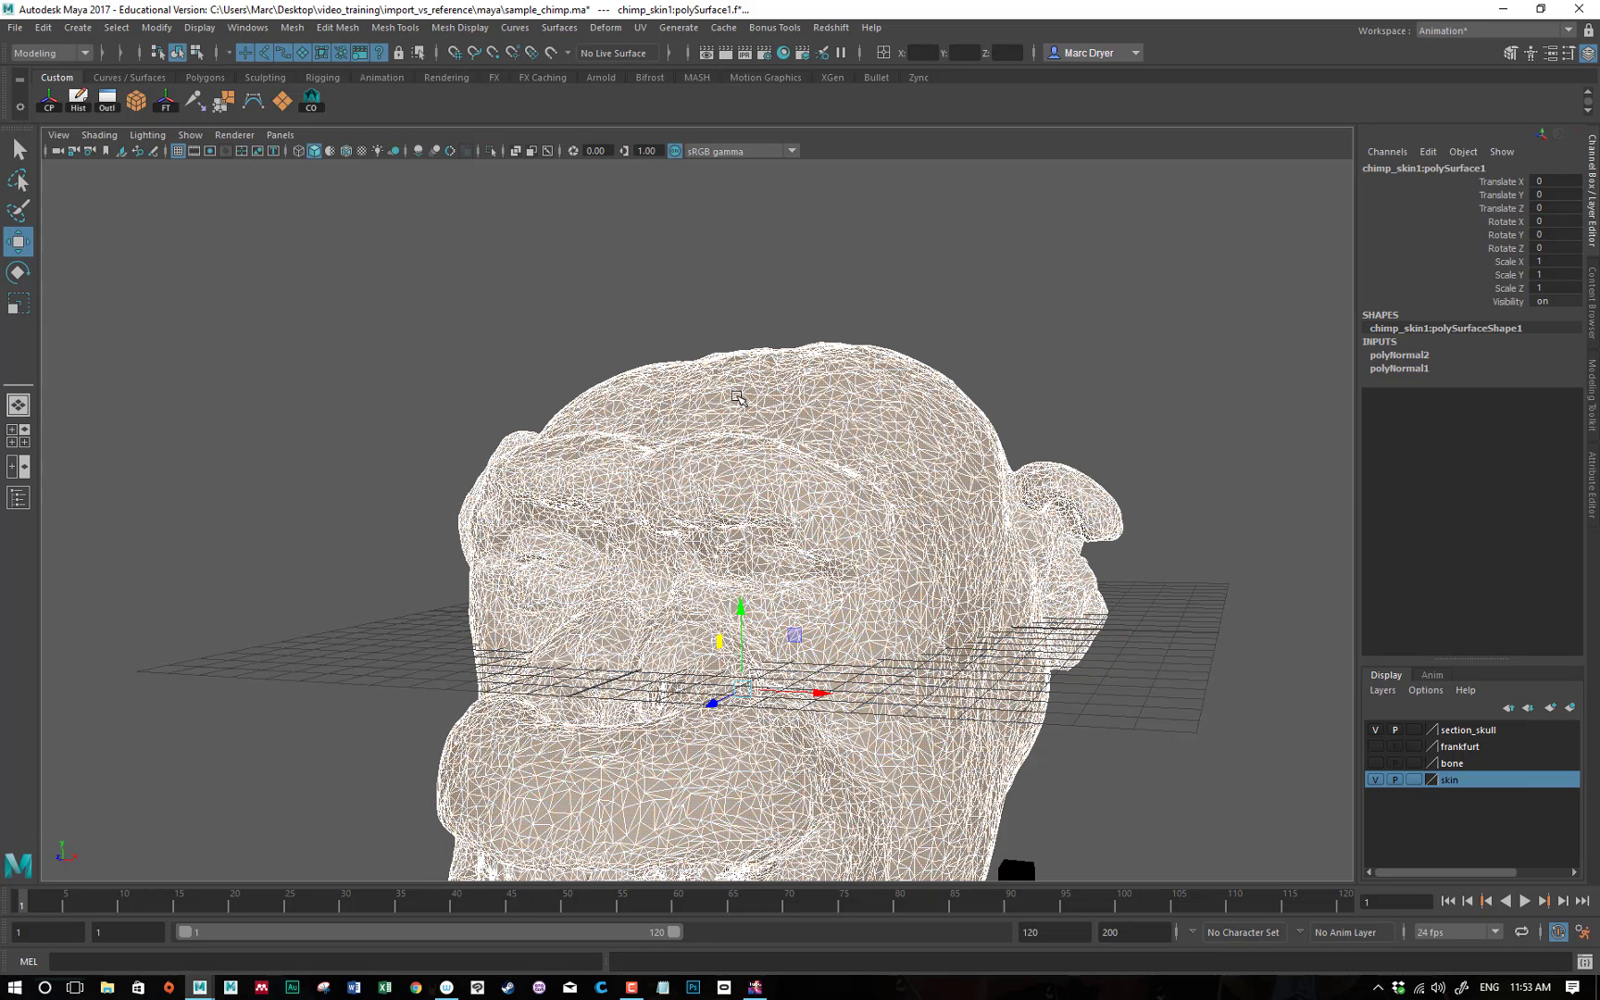
{"action": "left_click", "coordinate": [463, 28]}
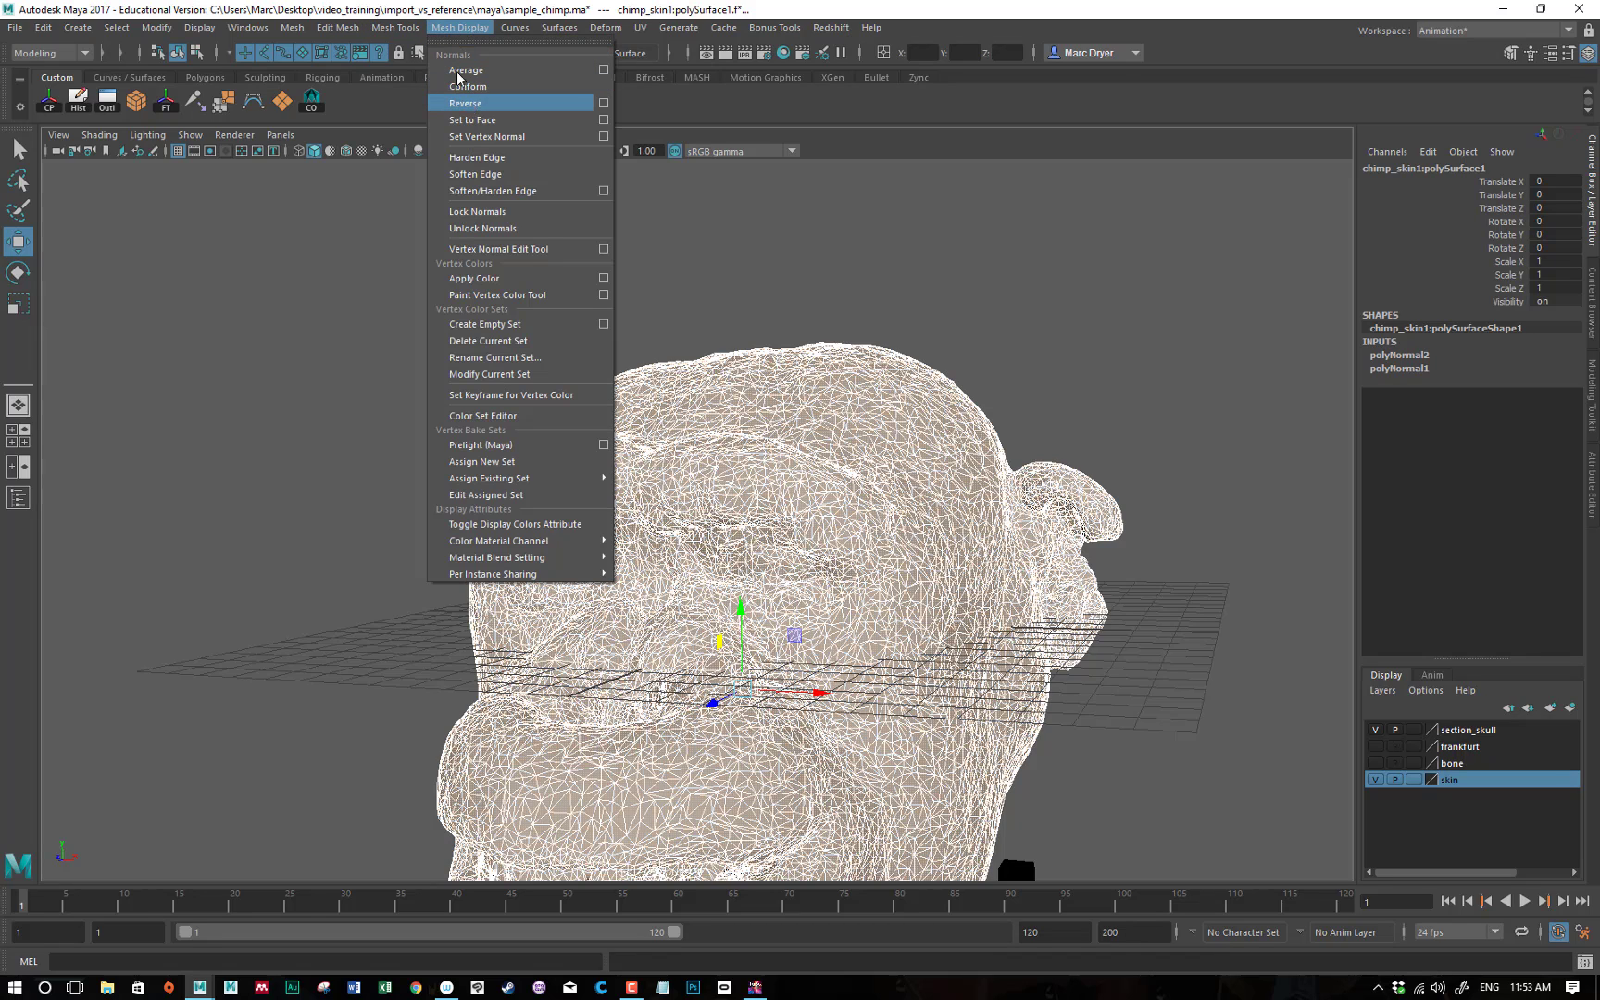
{"action": "left_click", "coordinate": [444, 29]}
{"action": "left_click", "coordinate": [802, 338]}
{"action": "left_click", "coordinate": [879, 353]}
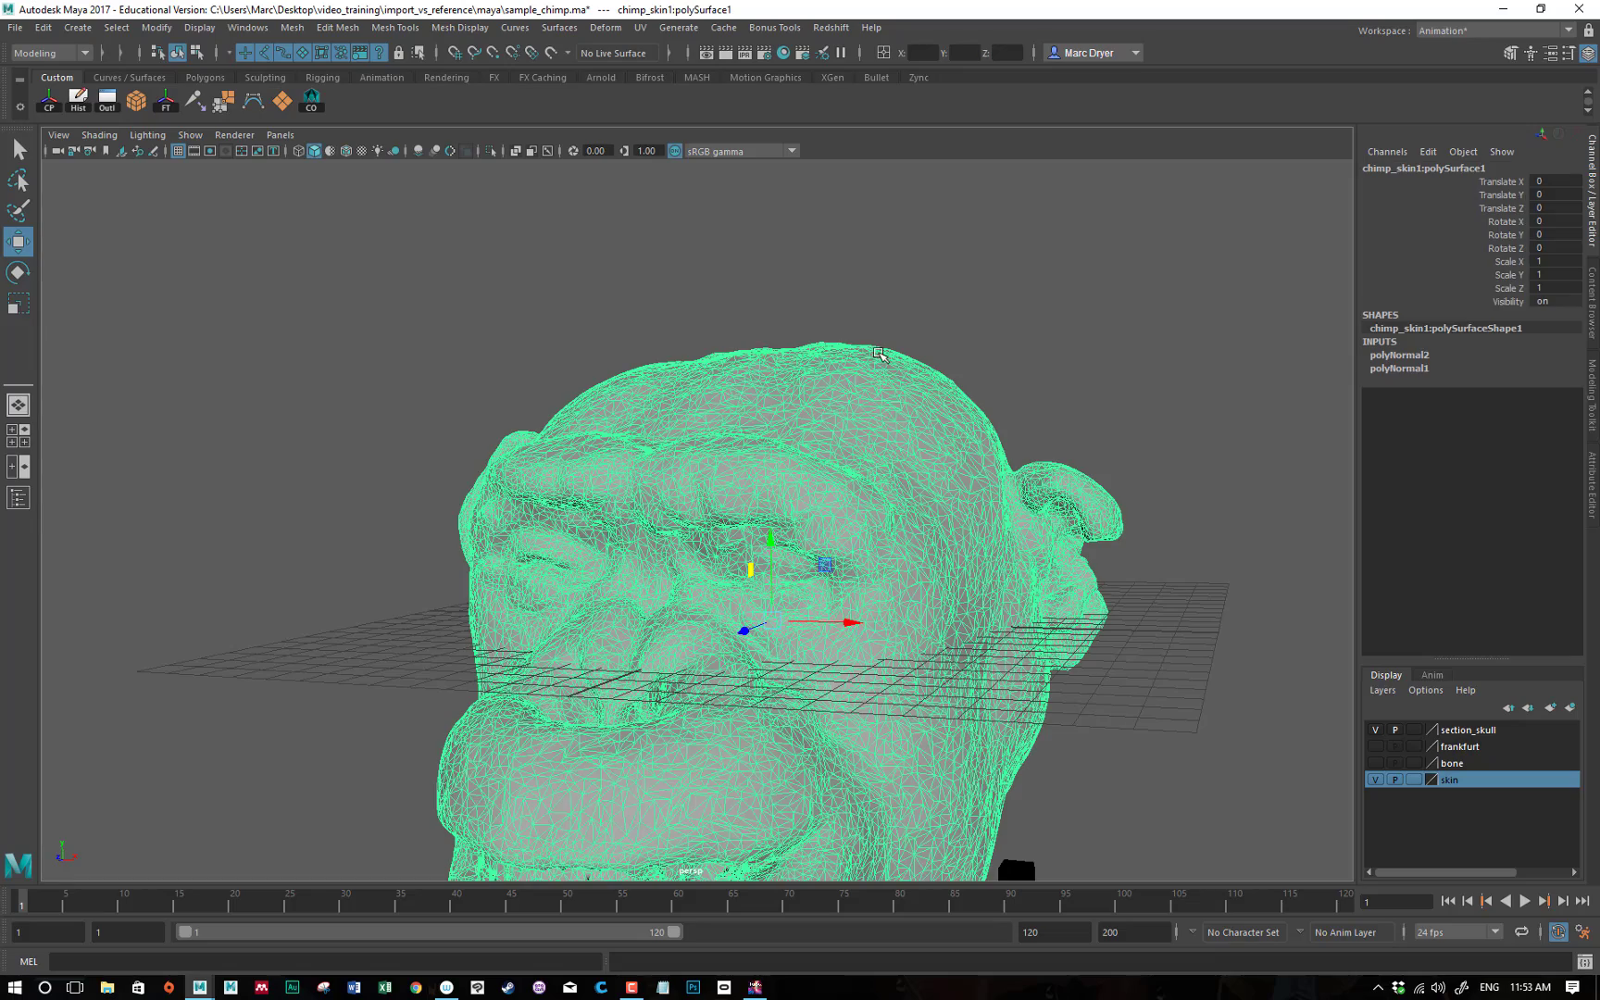
Delete the chimp skin's construction history and deselect the mesh.
{"action": "left_click", "coordinate": [78, 98]}
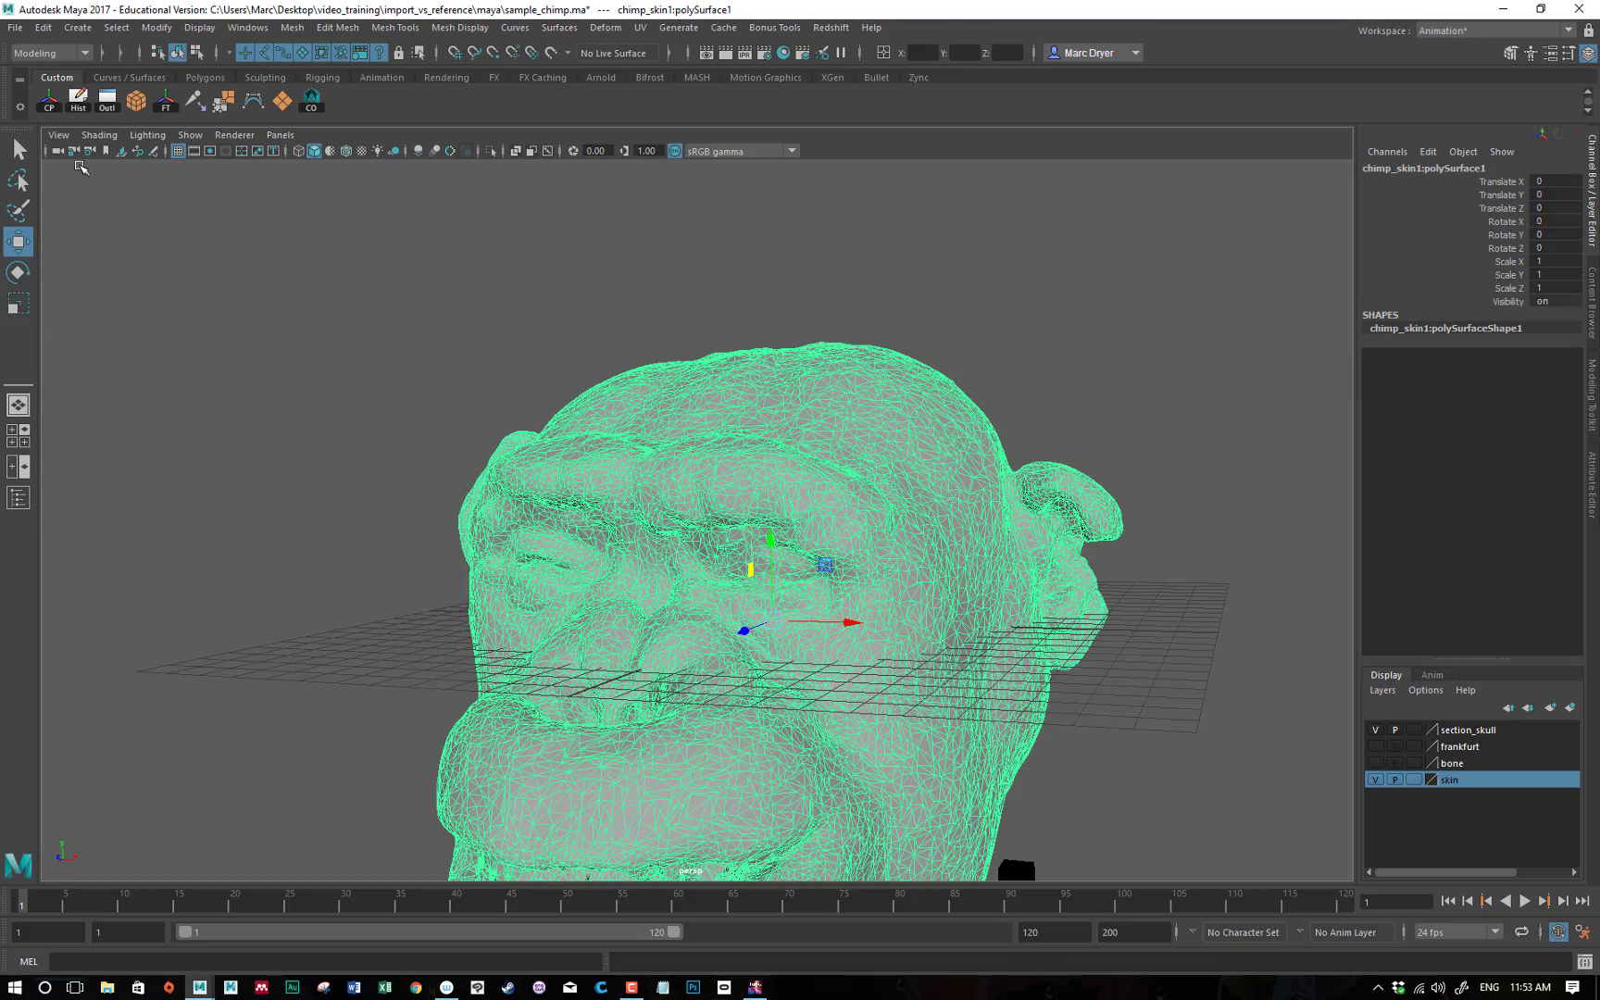
{"action": "left_click_drag", "start_coordinate": [491, 352], "coordinate": [593, 355], "text": "alt"}
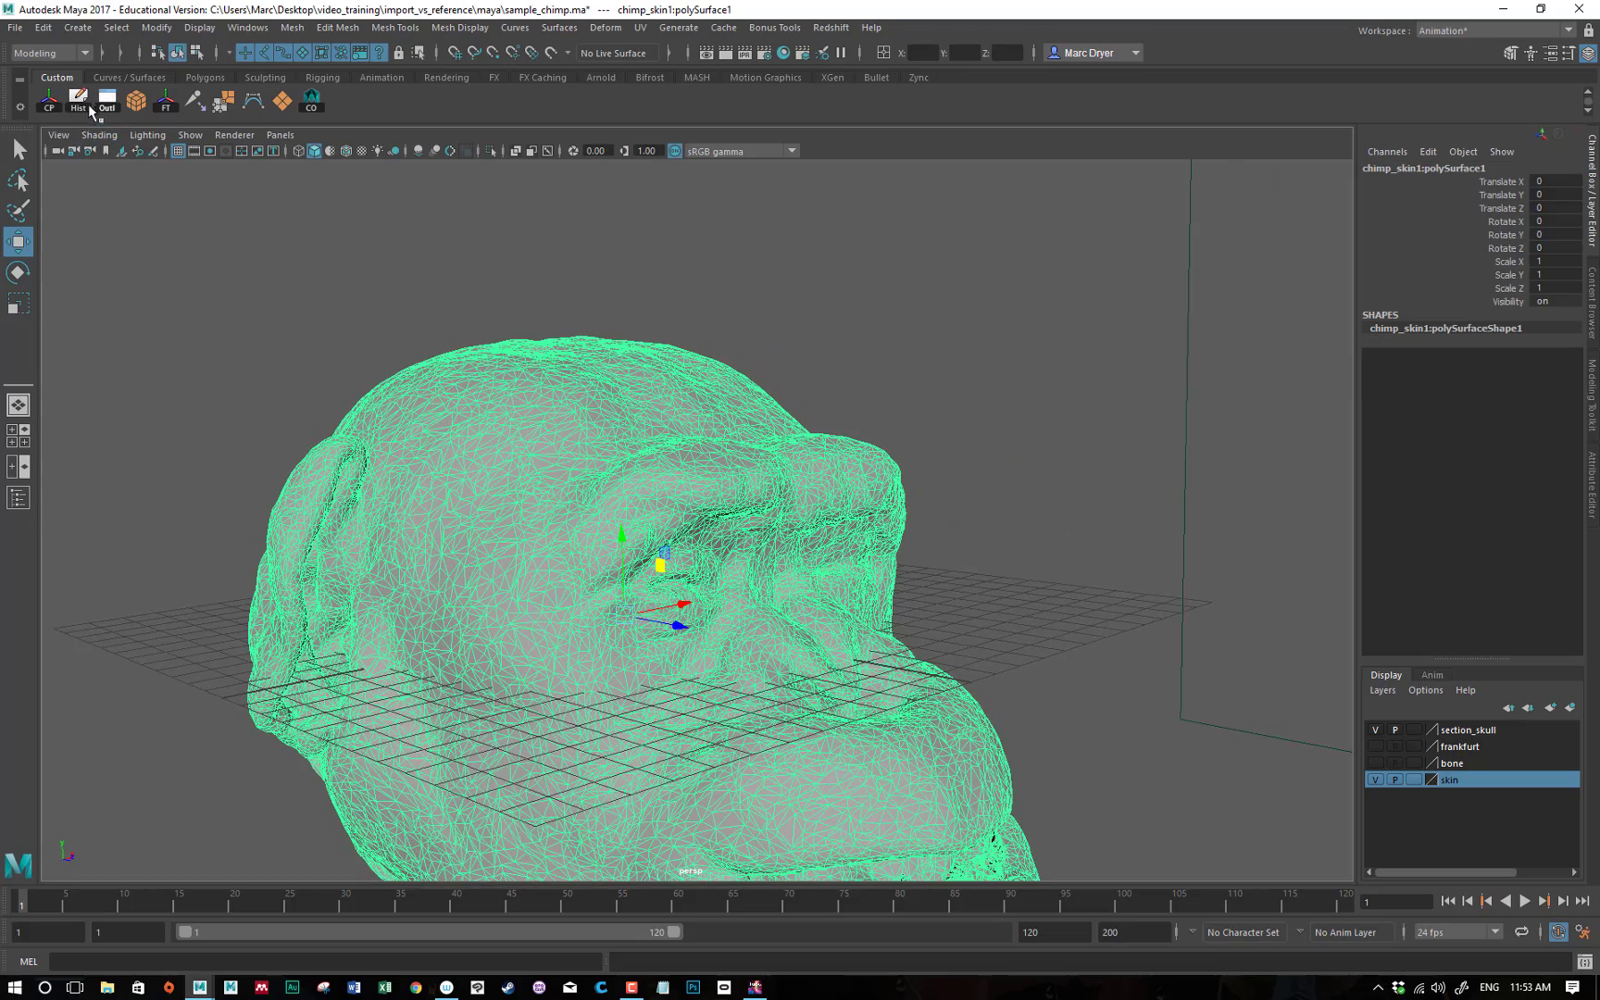
{"action": "left_click", "coordinate": [41, 27]}
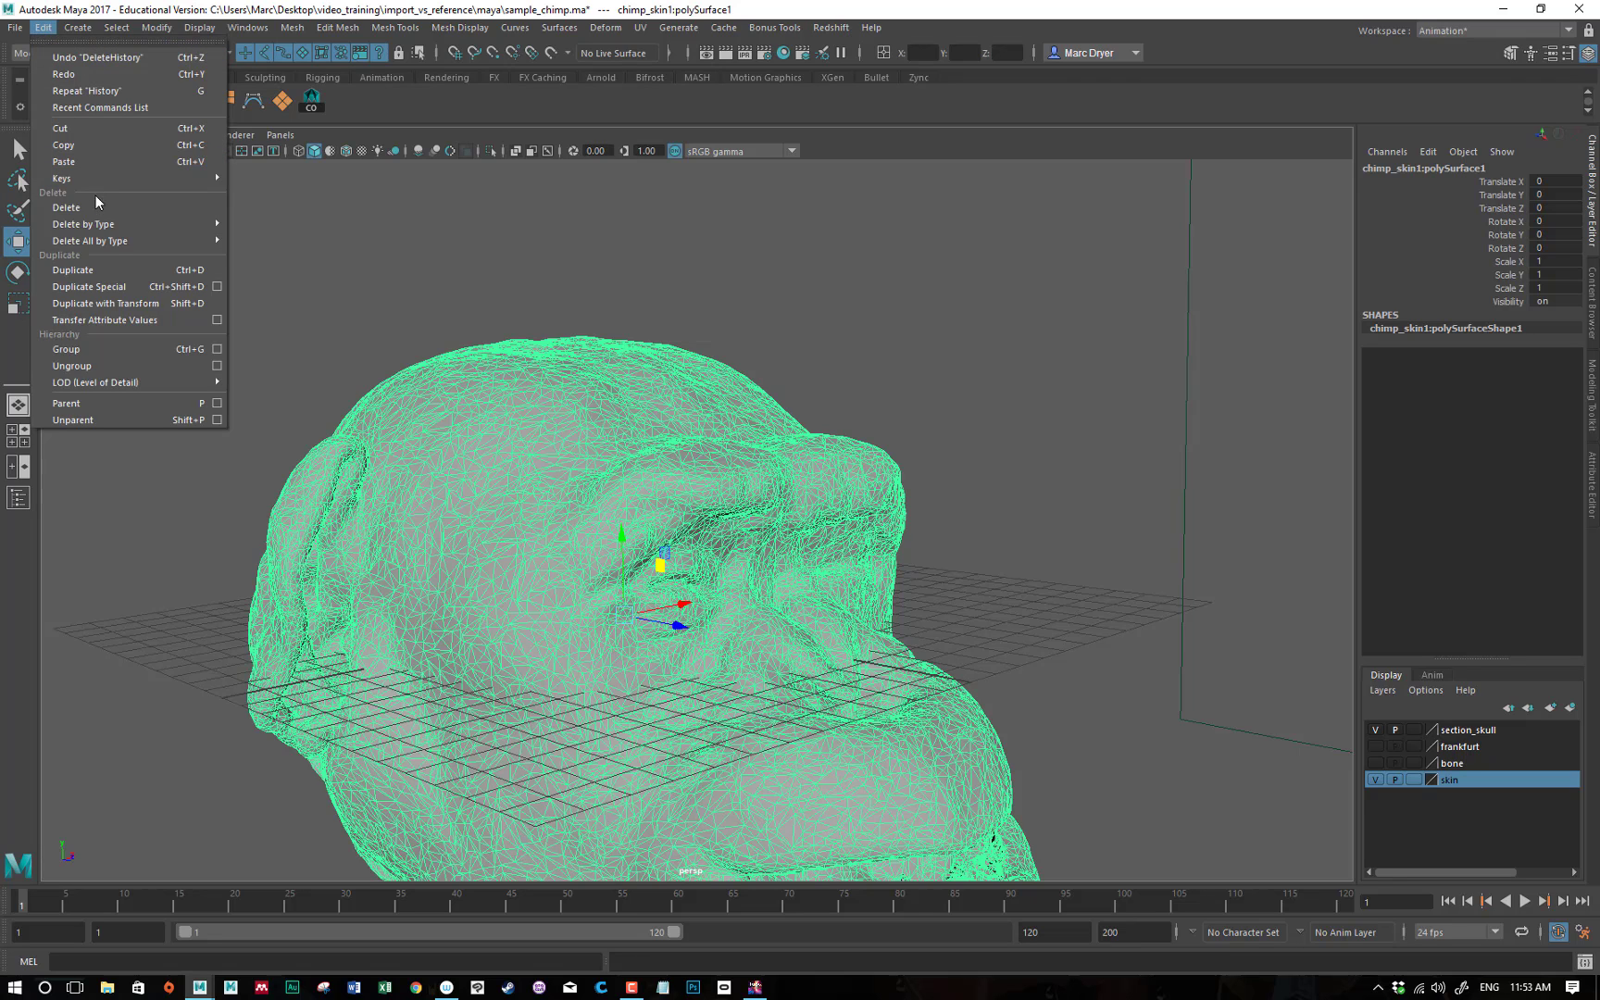
{"action": "mouse_move", "coordinate": [115, 226]}
{"action": "left_click", "coordinate": [241, 239]}
{"action": "left_click", "coordinate": [518, 222]}
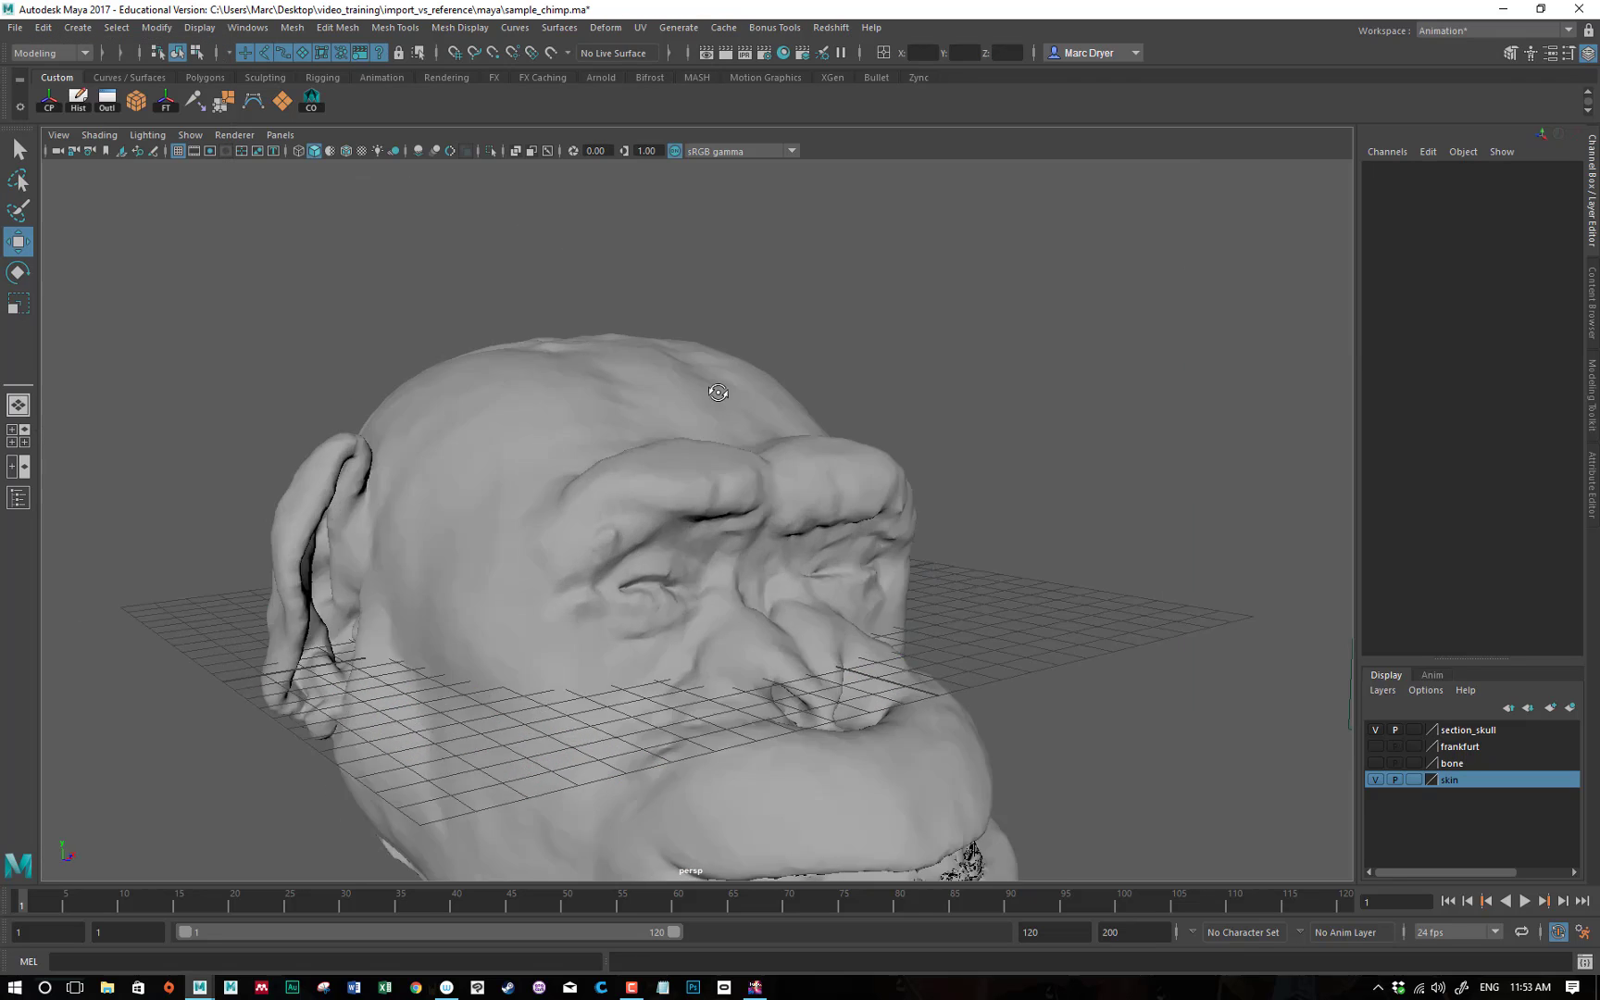
Examine the chimp skin's shading from the side, then reselect it and inspect its wireframe around the brow.
{"action": "left_click_drag", "start_coordinate": [719, 393], "coordinate": [519, 313], "text": "alt"}
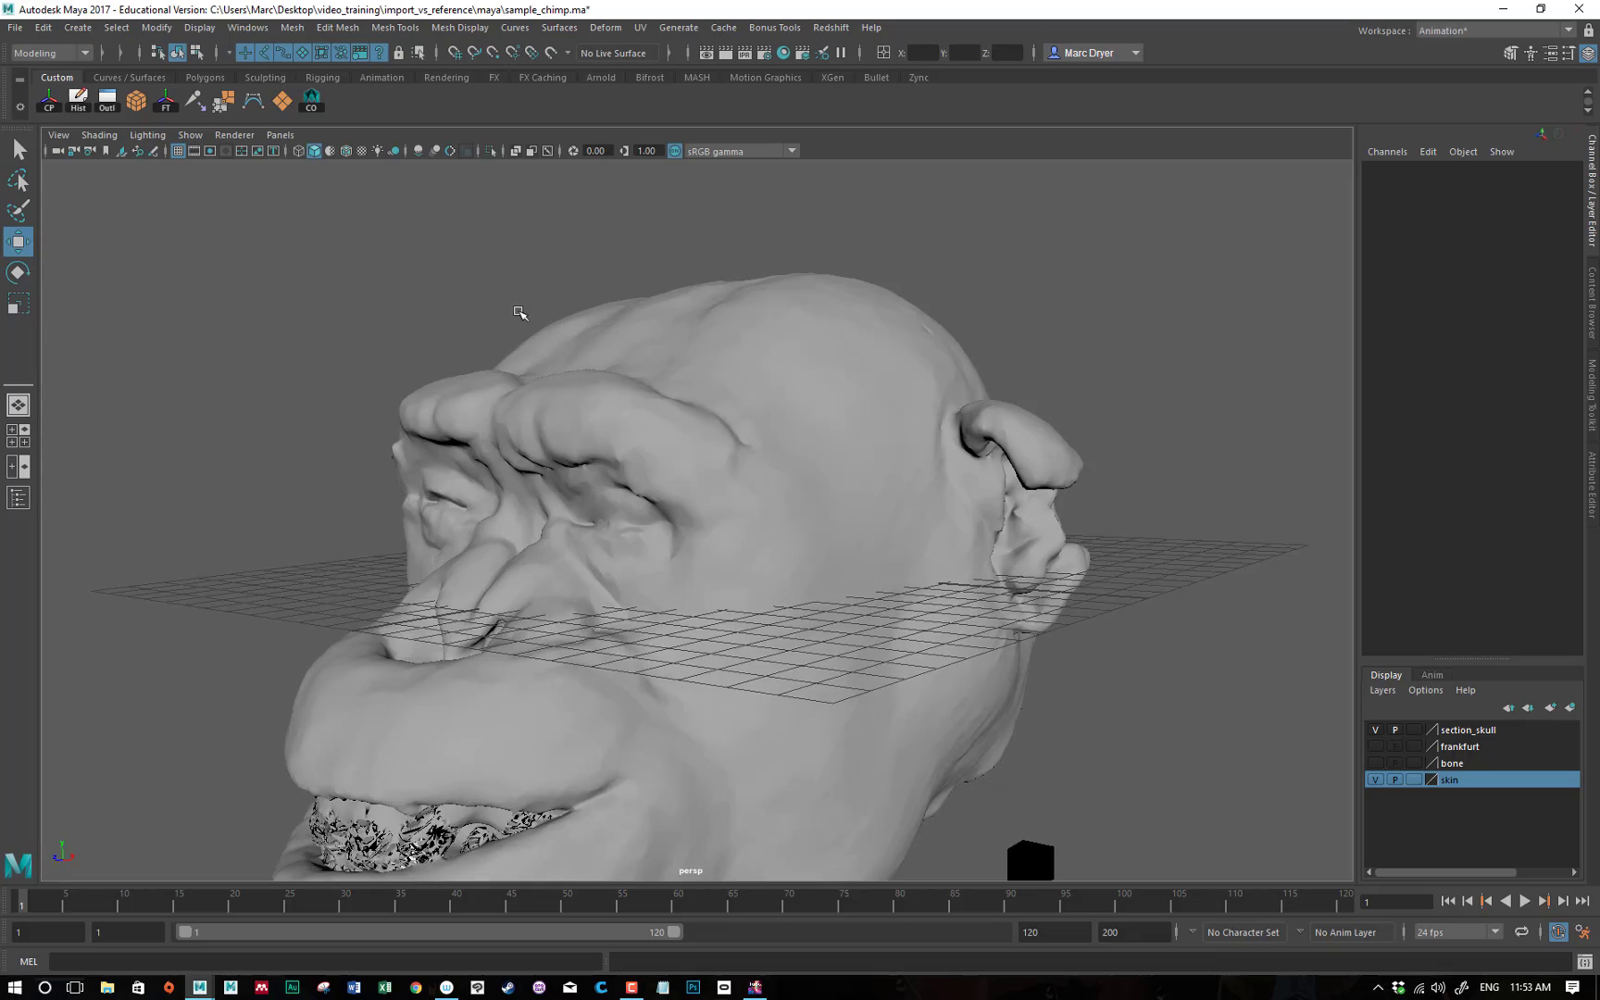
{"action": "left_click_drag", "start_coordinate": [633, 310], "coordinate": [557, 405], "text": "alt"}
{"action": "left_click", "coordinate": [428, 370]}
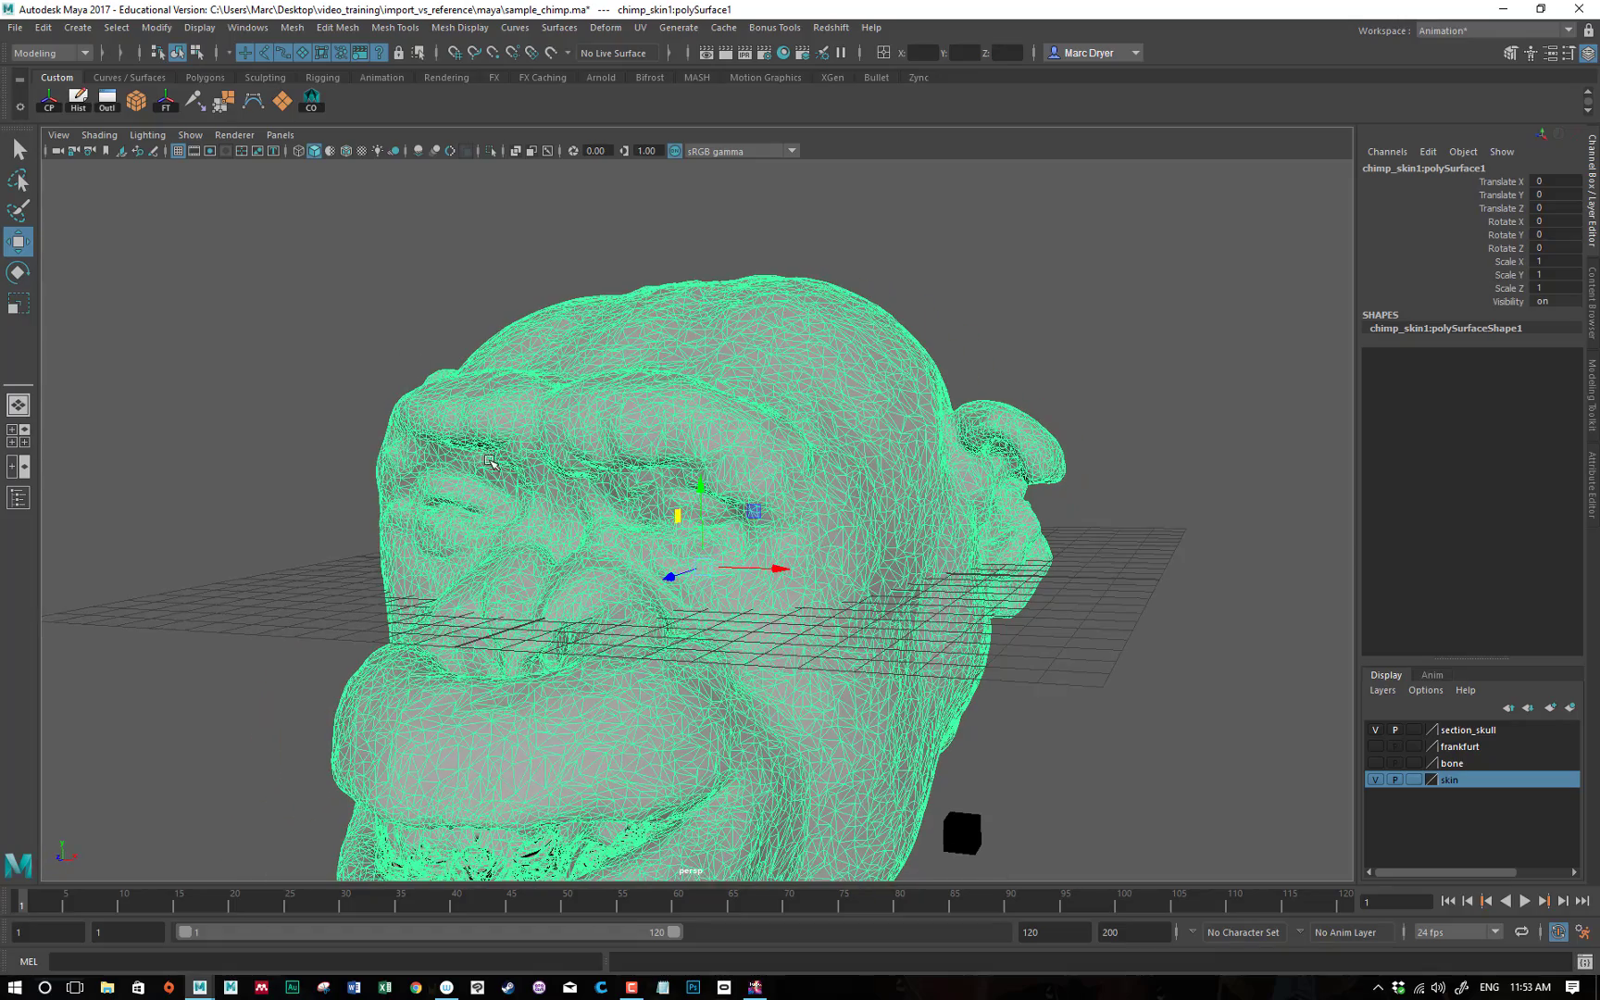
{"action": "right_click_drag", "start_coordinate": [496, 462], "coordinate": [842, 643], "text": "alt"}
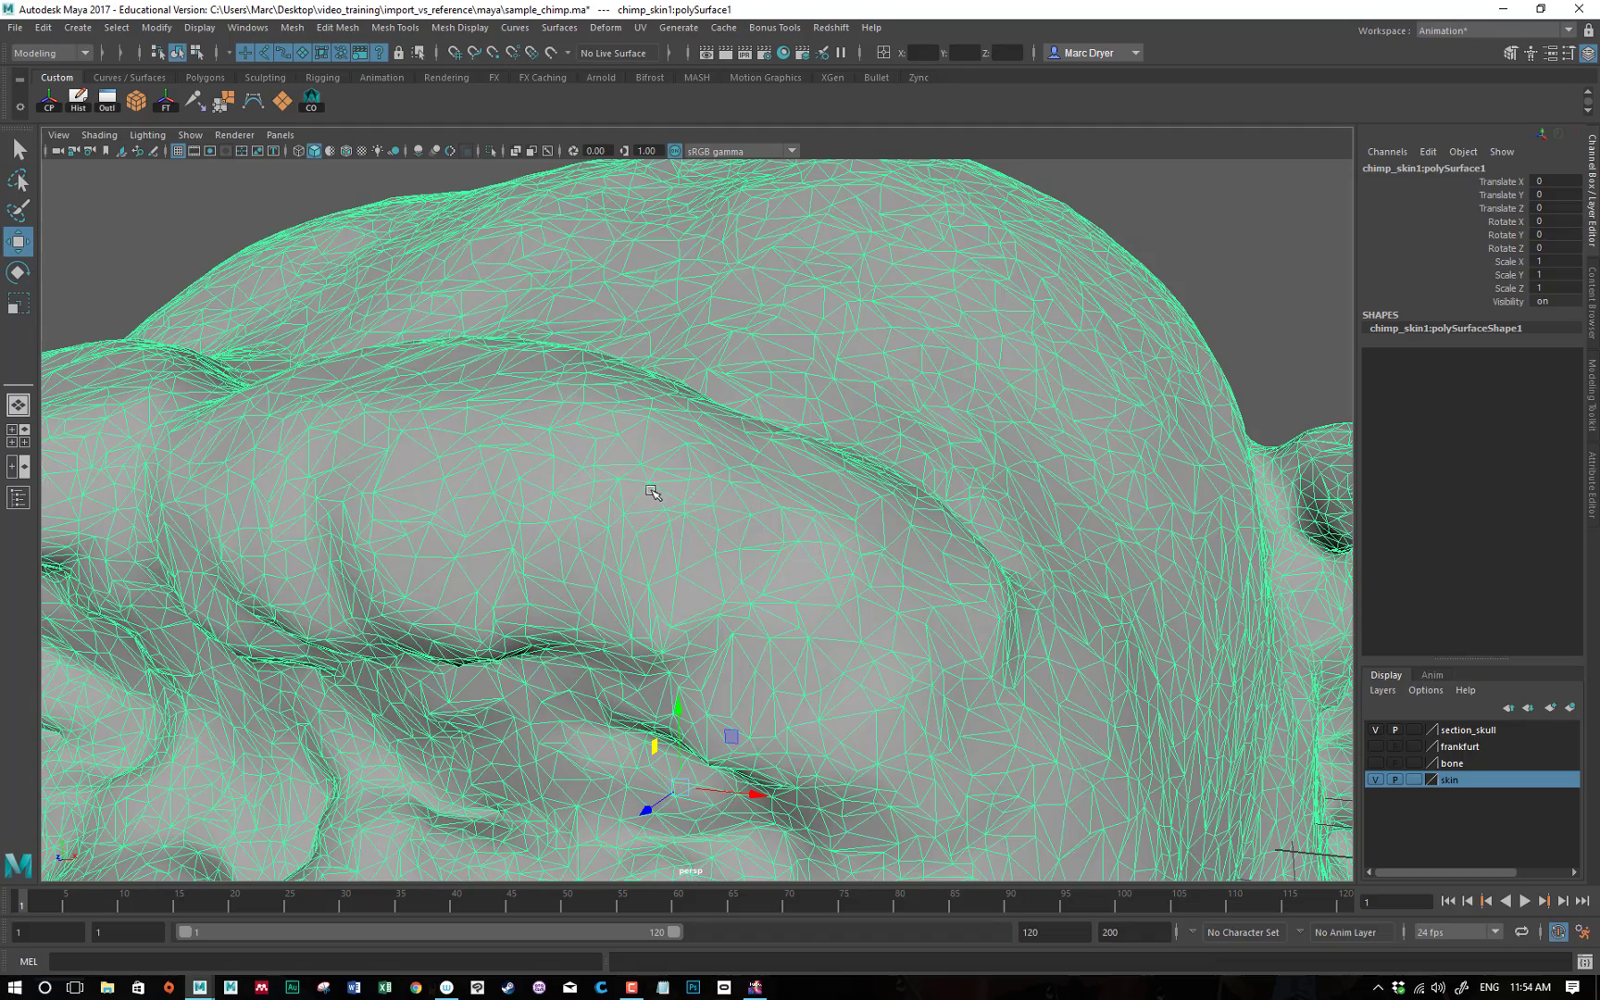
{"action": "right_click_drag", "start_coordinate": [692, 475], "coordinate": [300, 400], "text": "alt"}
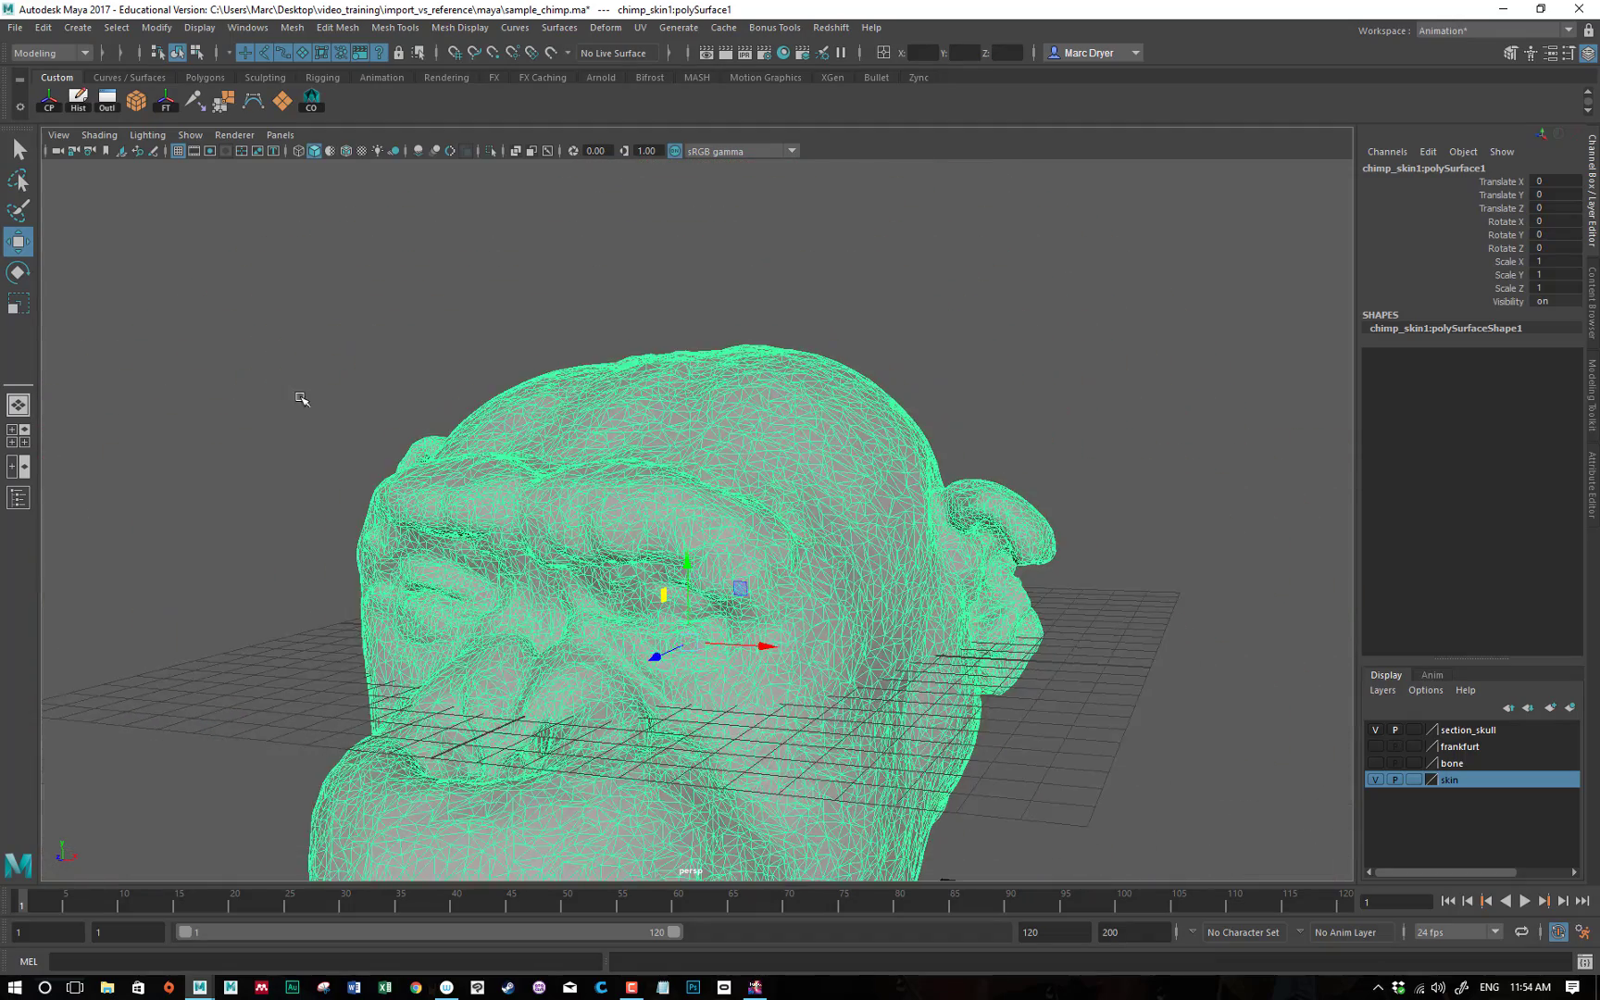
Create a polygon plane, move it beside the head to about -14.5 in X and scale it uniformly to about 16.7.
{"action": "middle_click_drag", "start_coordinate": [300, 400], "coordinate": [783, 412], "text": "alt"}
{"action": "left_click_drag", "start_coordinate": [782, 412], "coordinate": [599, 376], "text": "alt"}
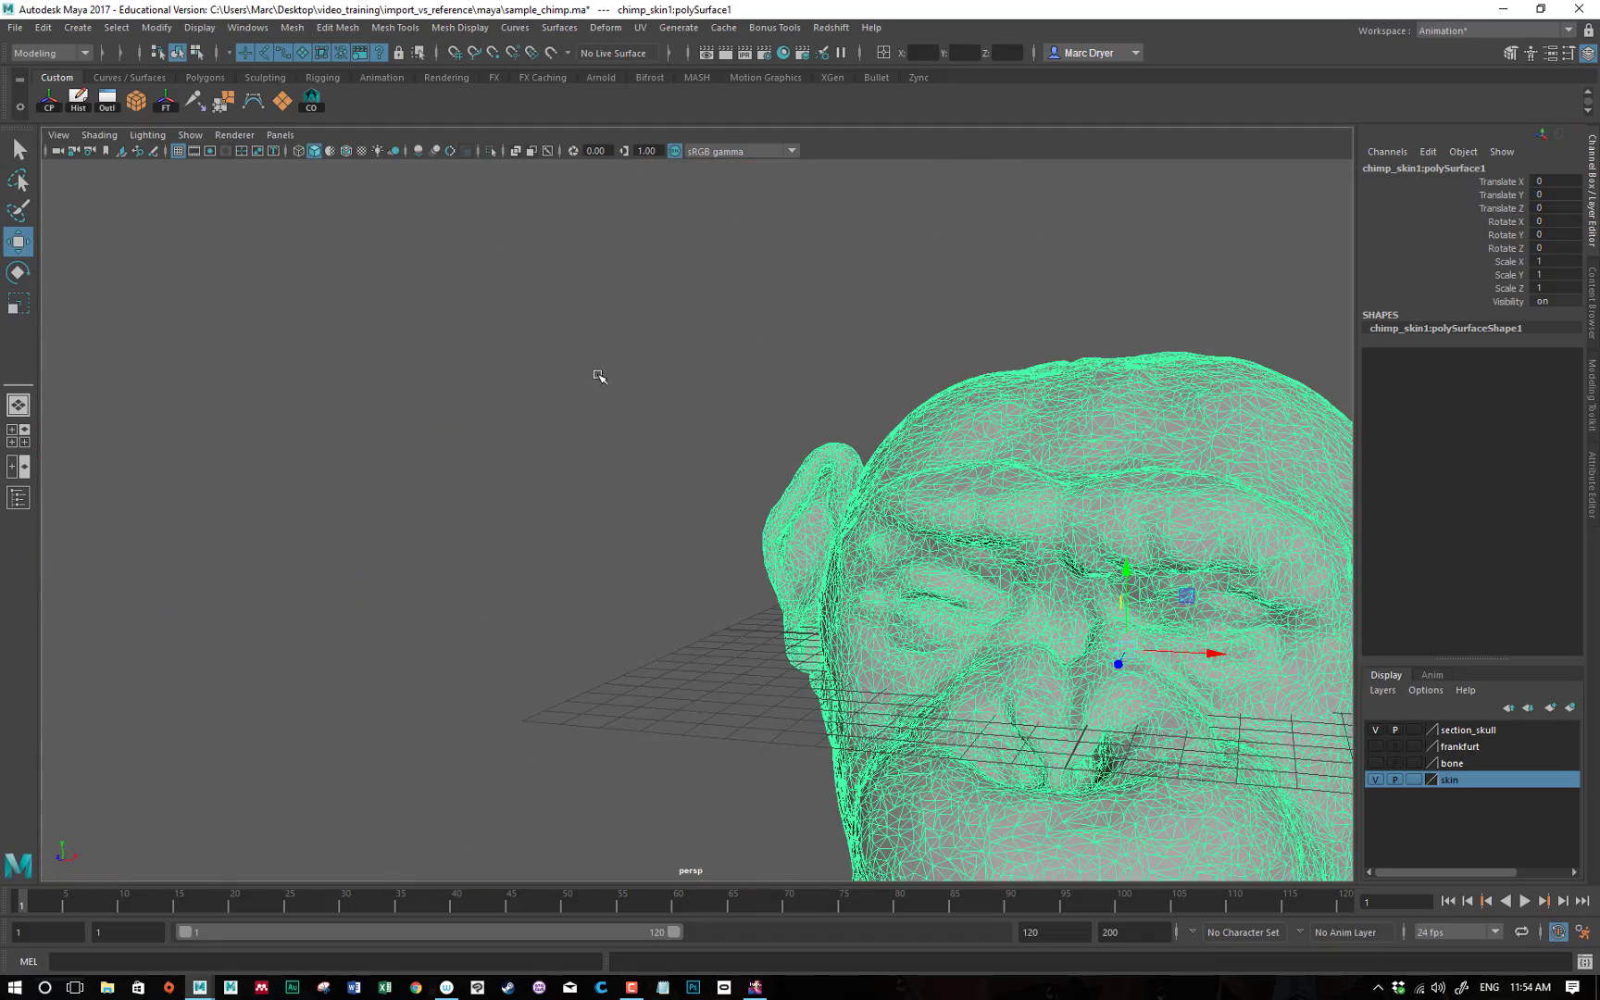
{"action": "left_click", "coordinate": [284, 103]}
{"action": "left_click_drag", "start_coordinate": [1212, 652], "coordinate": [1065, 470]}
{"action": "key", "text": "r"}
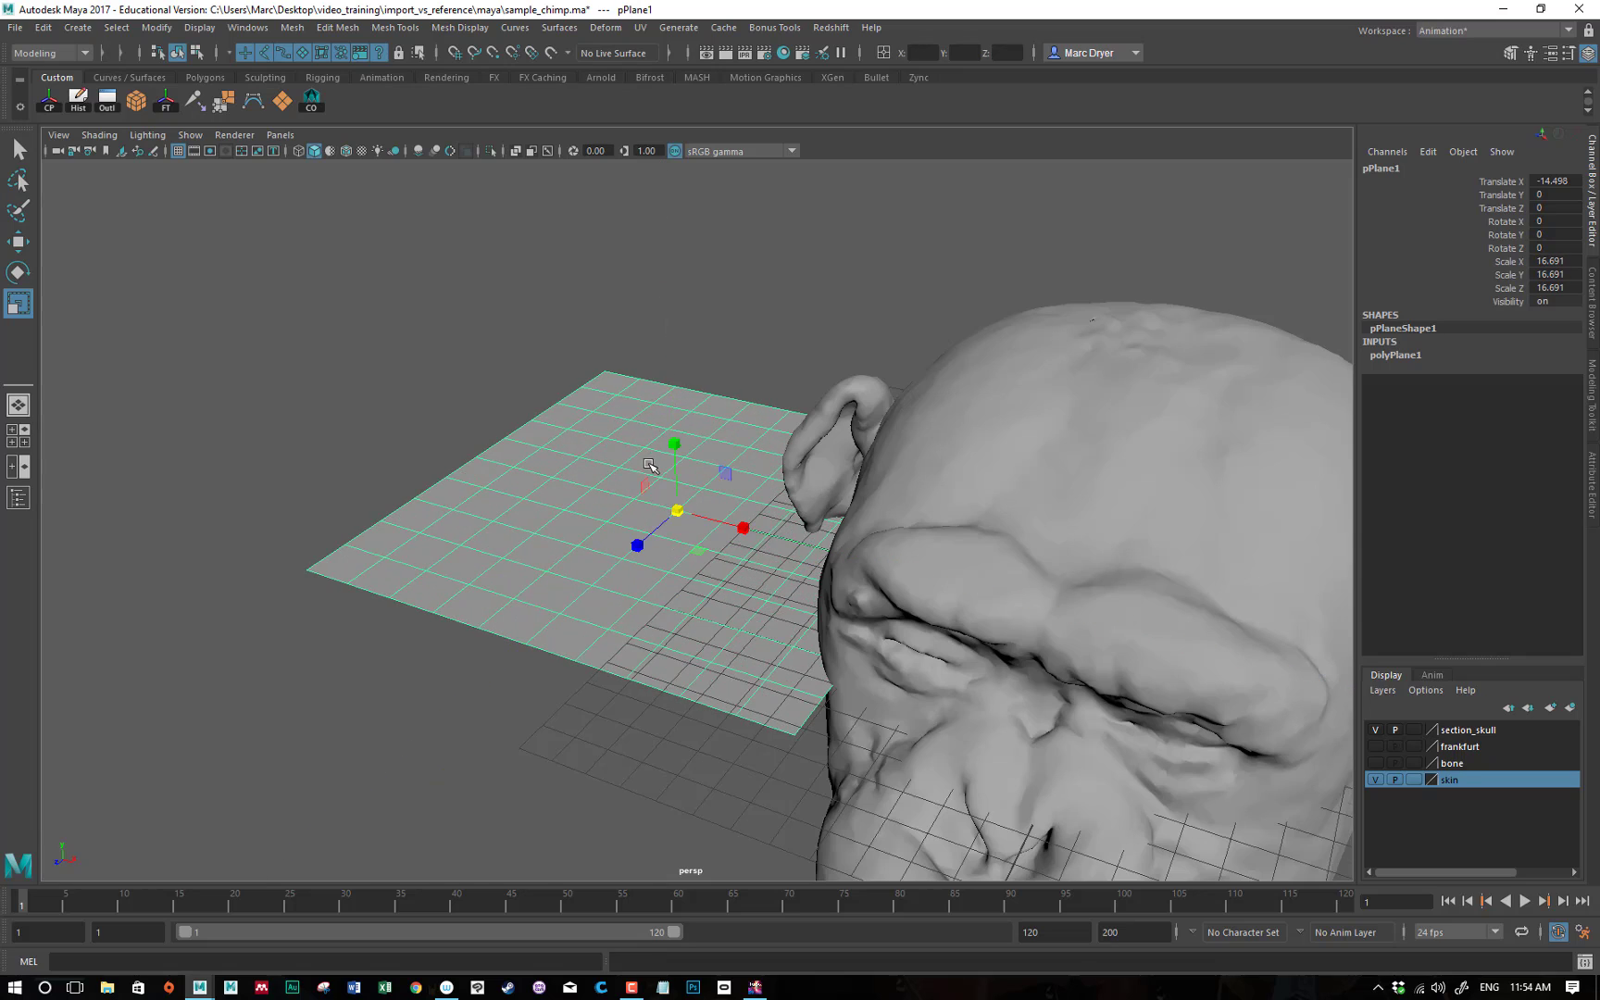
{"action": "left_click_drag", "start_coordinate": [652, 466], "coordinate": [490, 437], "text": "alt"}
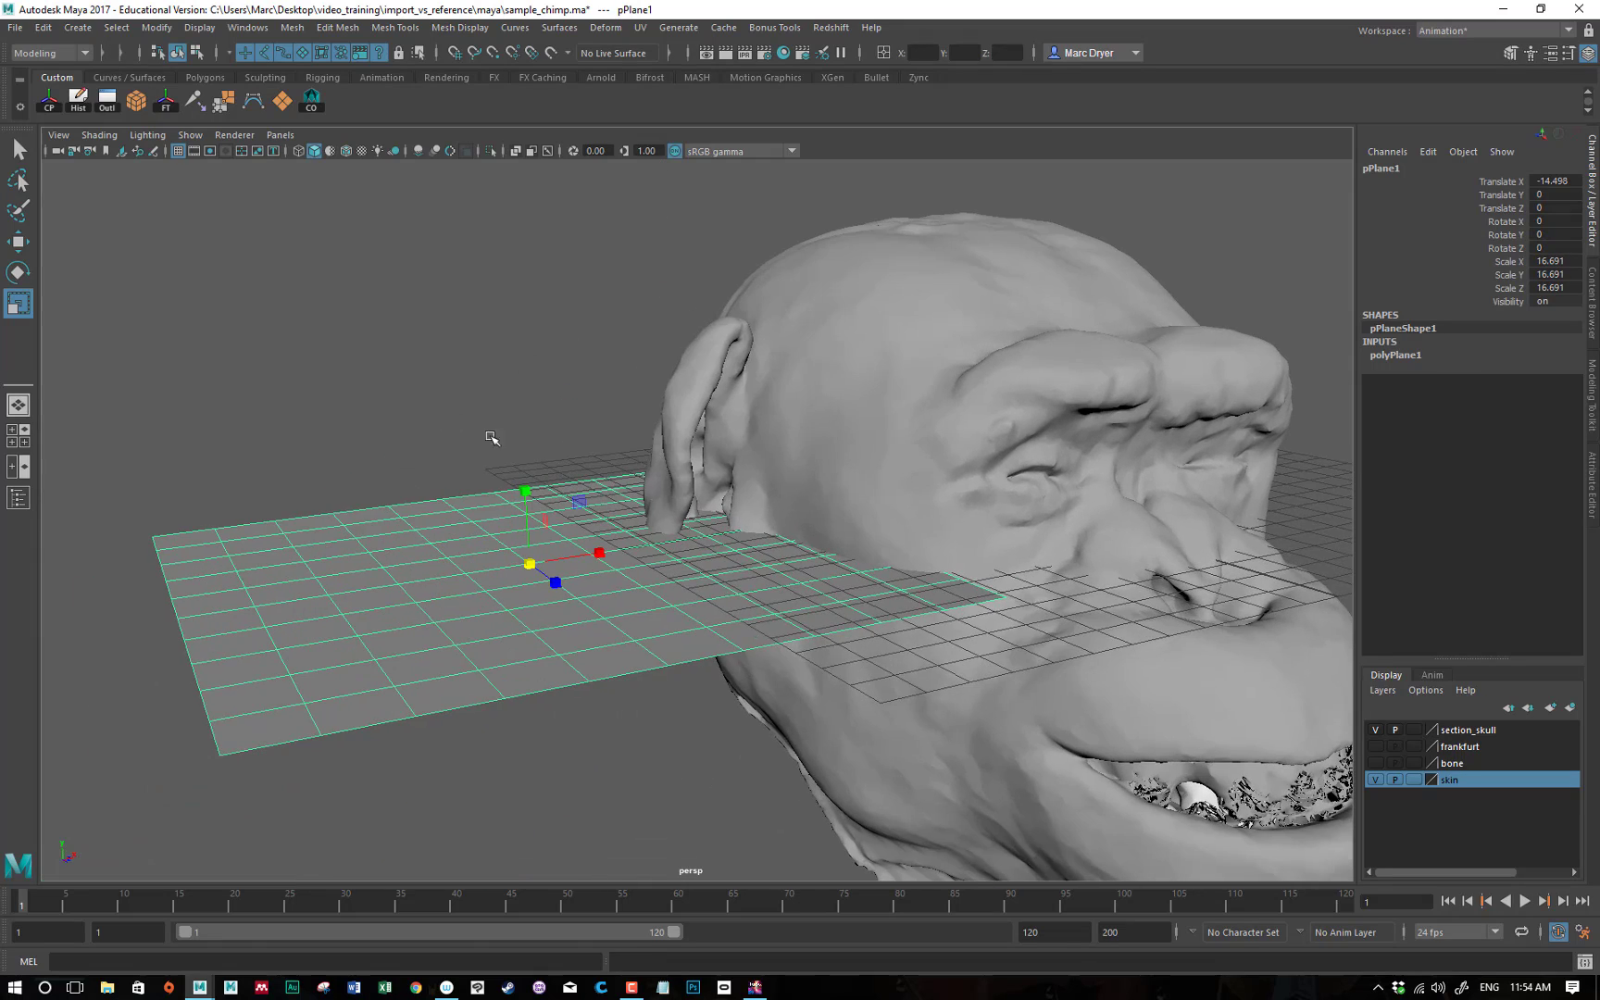
Select an interior edge loop running across the plane and extrude it upward by about 4.5.
{"action": "right_click_drag", "start_coordinate": [411, 589], "coordinate": [408, 435]}
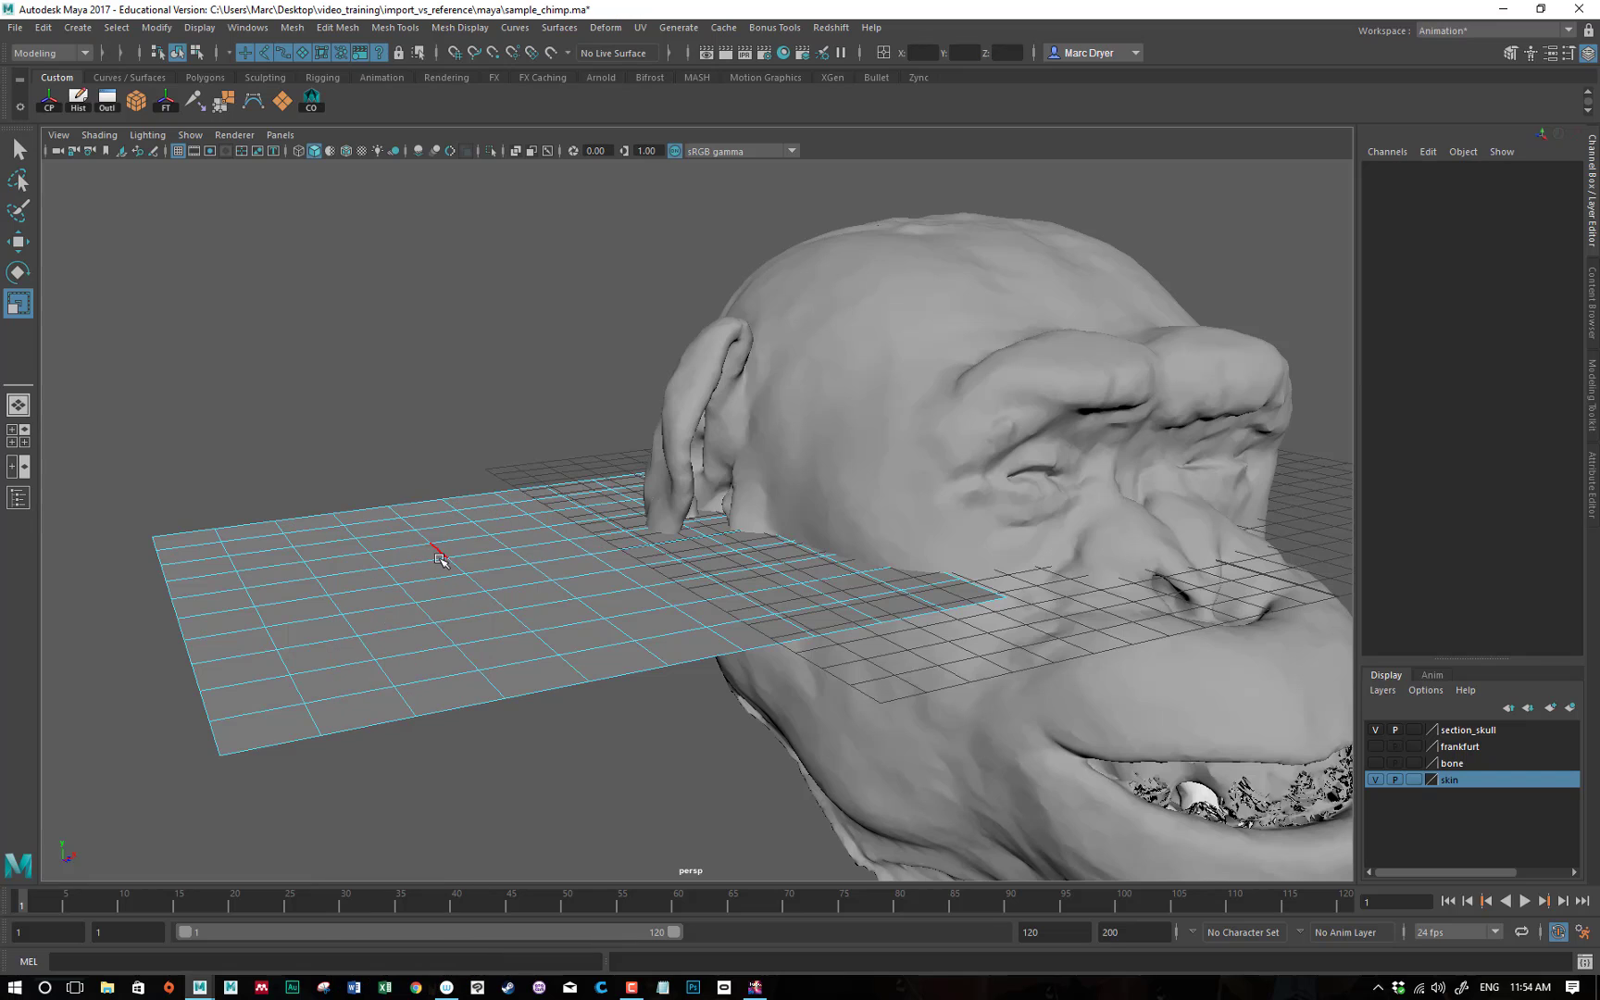
{"action": "left_click", "coordinate": [440, 550]}
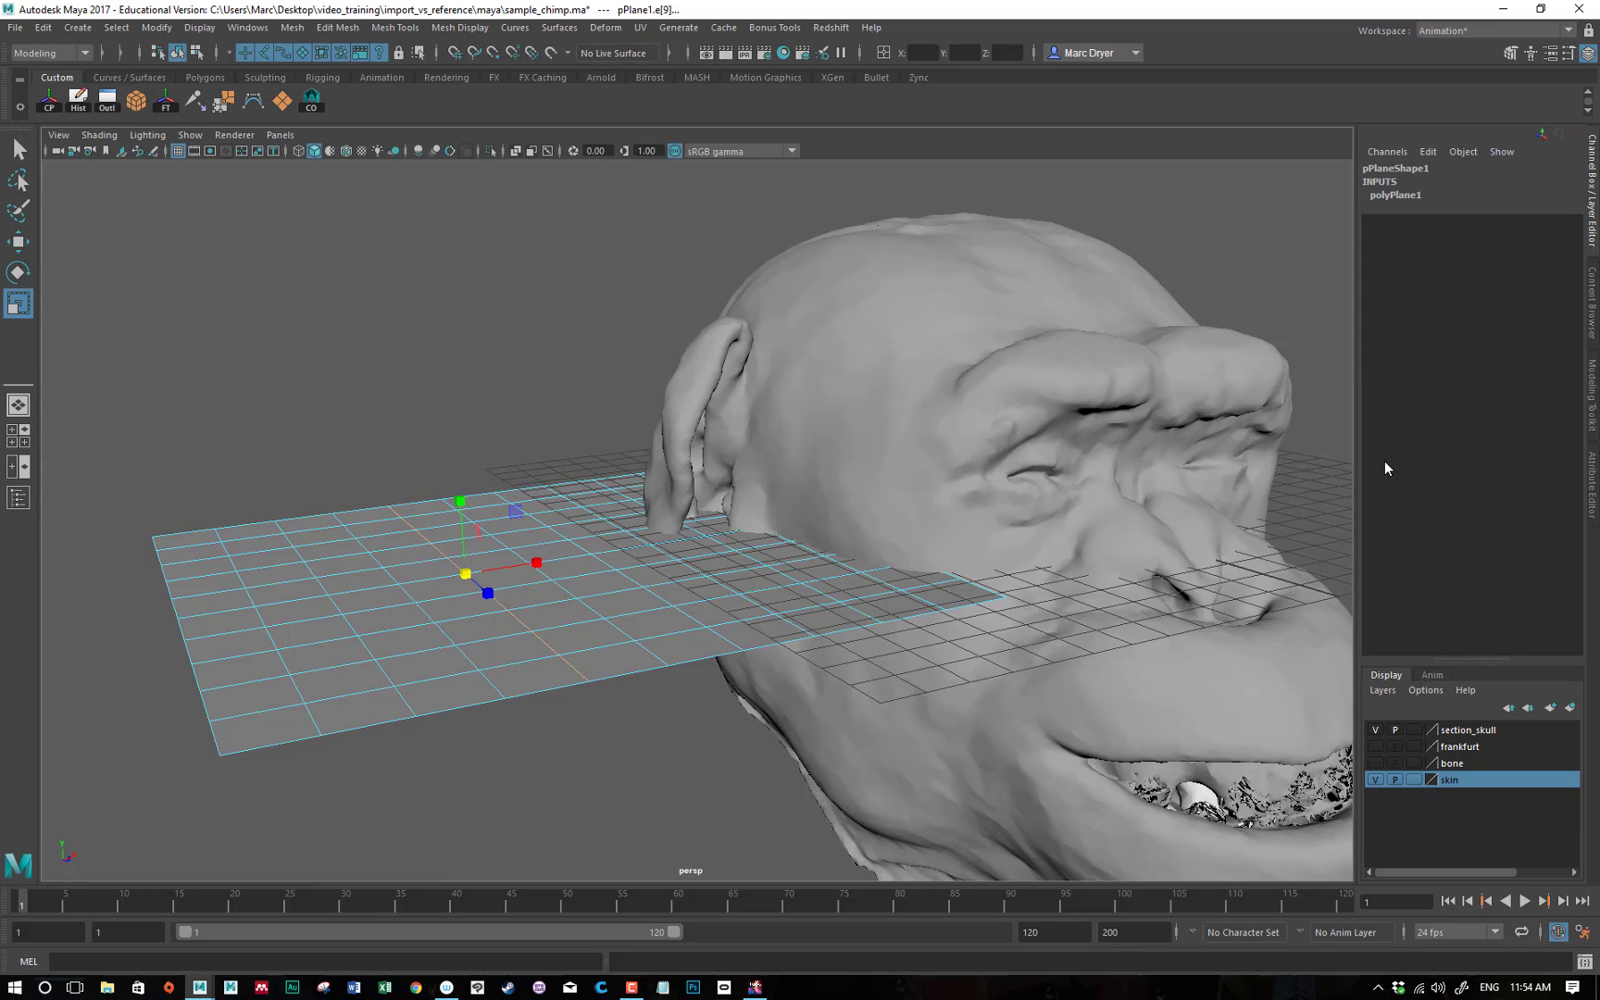
{"action": "left_click", "coordinate": [1592, 396]}
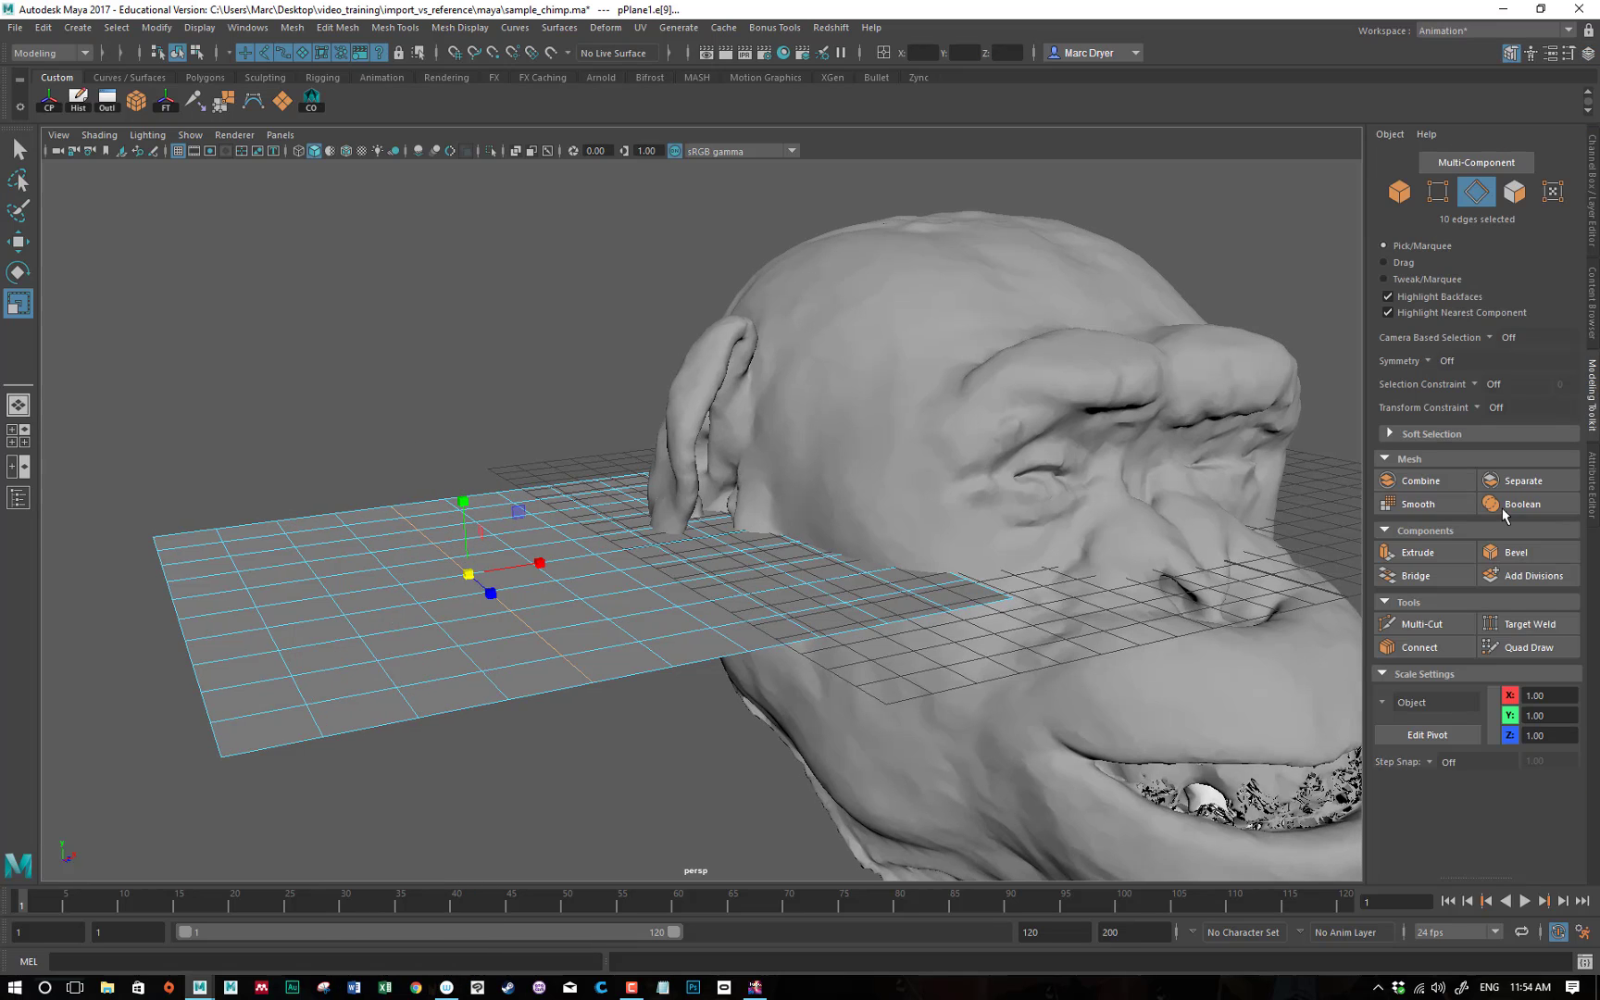
{"action": "left_click", "coordinate": [1412, 553]}
{"action": "left_click_drag", "start_coordinate": [575, 619], "coordinate": [562, 394]}
Inspect the extruded wall and its shared edges from both sides, then delete the whole plane.
{"action": "left_click_drag", "start_coordinate": [620, 495], "coordinate": [491, 686], "text": "alt"}
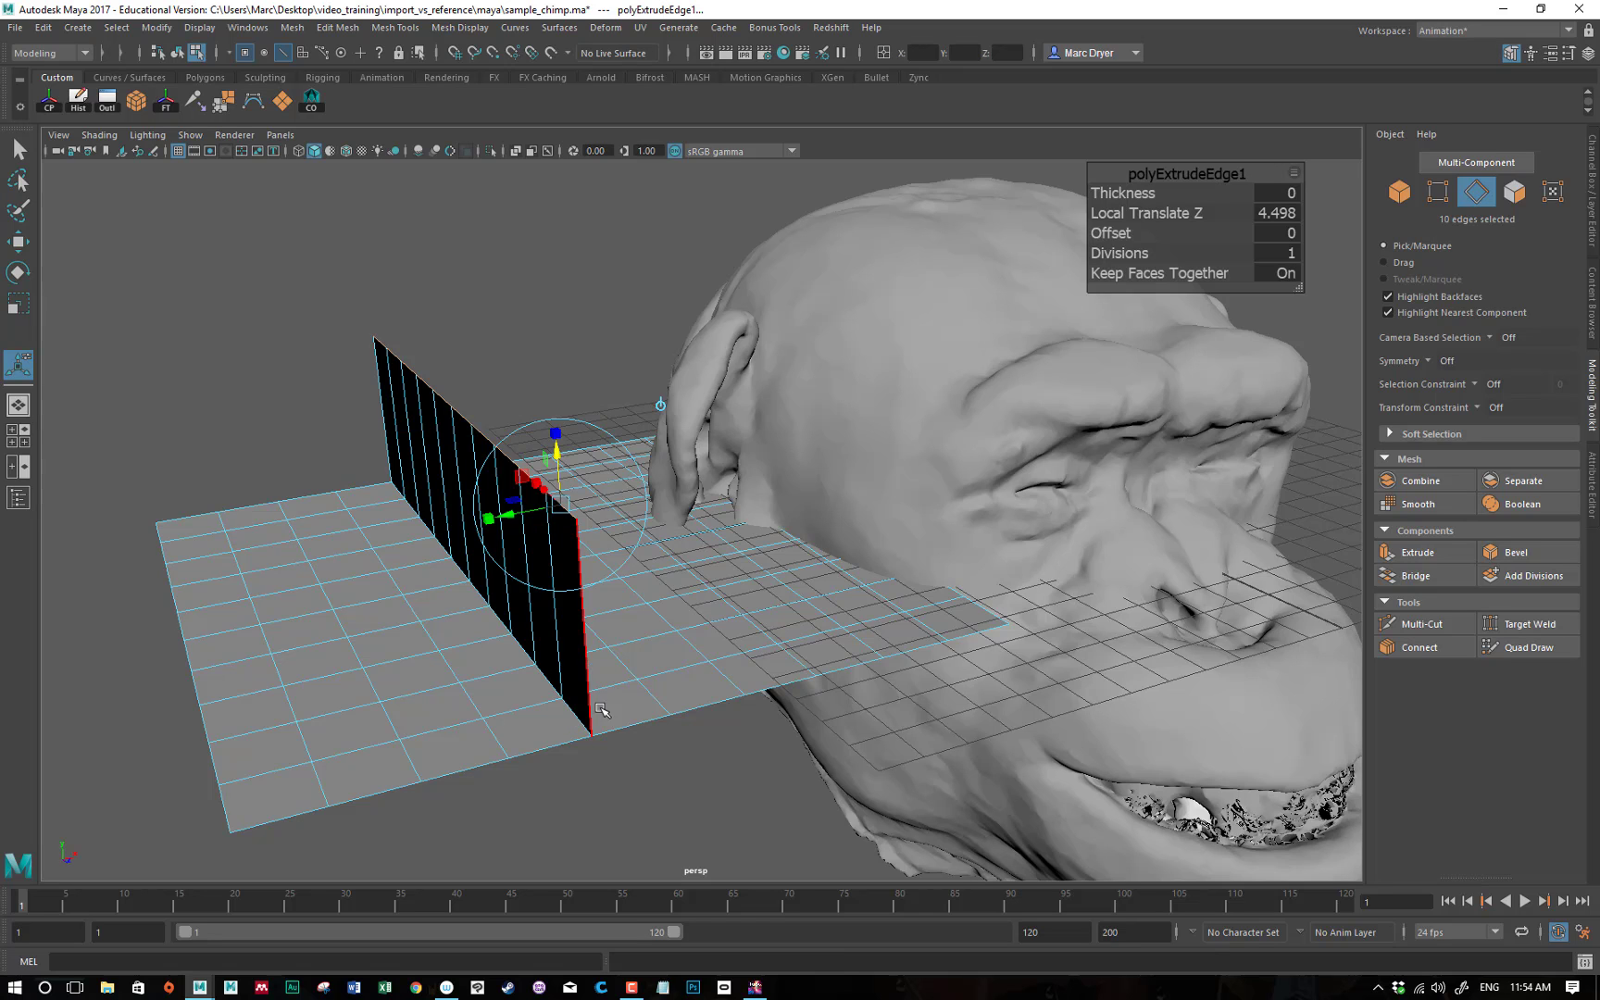
{"action": "left_click_drag", "start_coordinate": [585, 738], "coordinate": [496, 725], "text": "alt"}
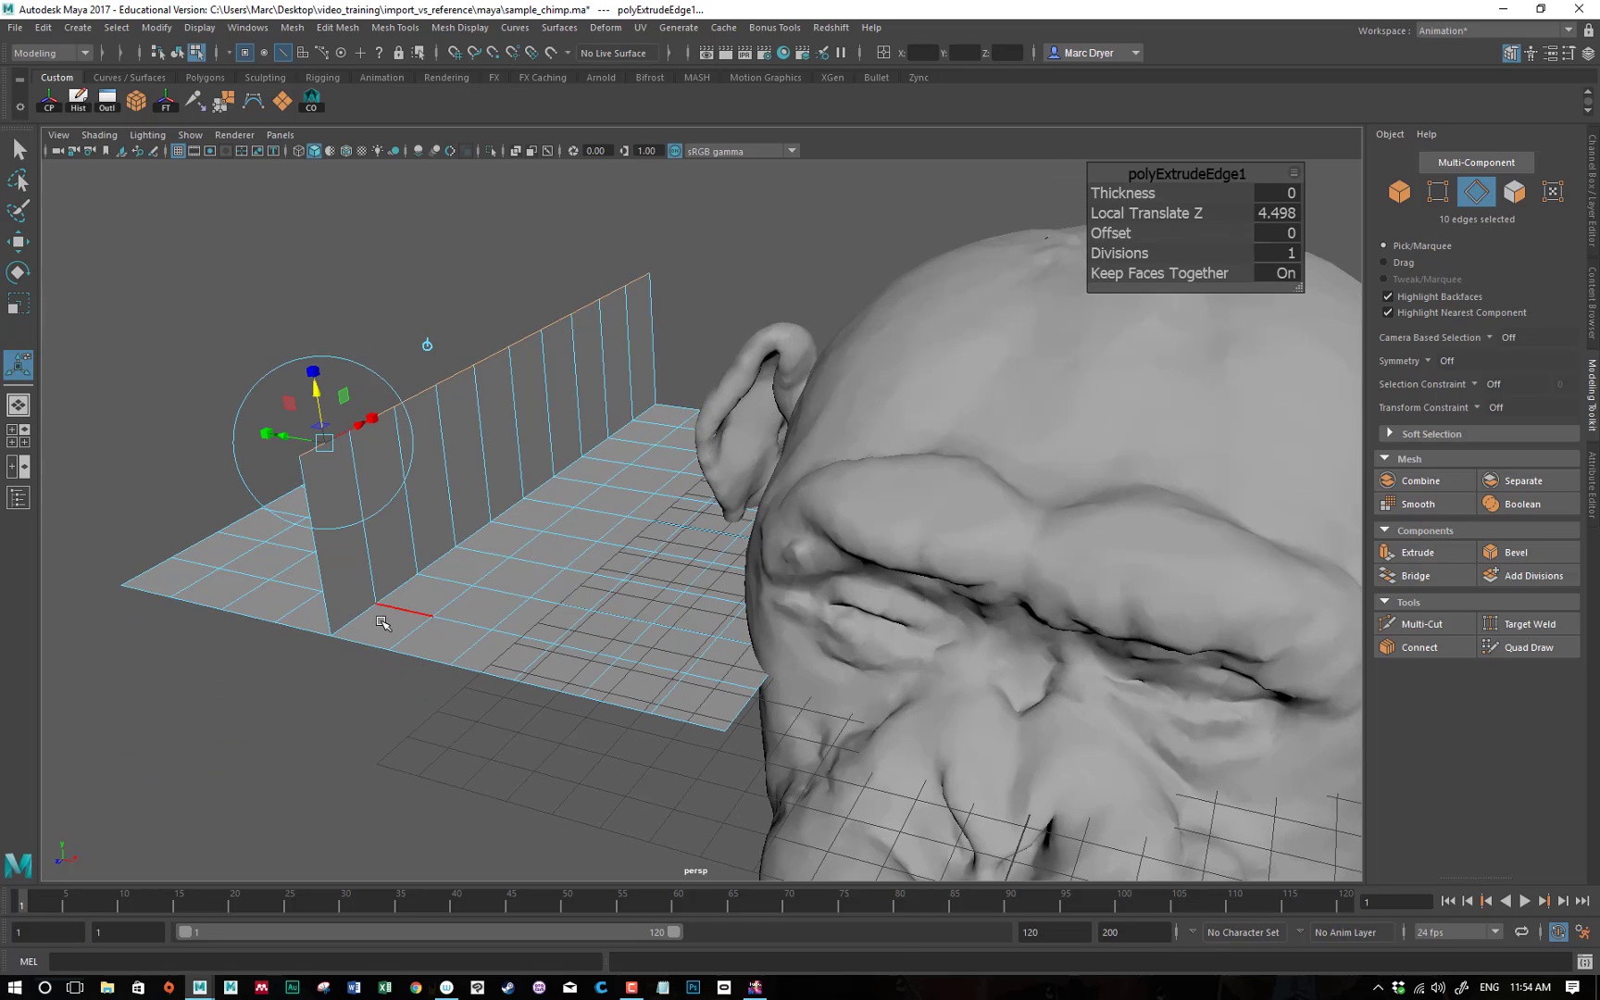
{"action": "left_click_drag", "start_coordinate": [335, 637], "coordinate": [375, 664], "text": "alt"}
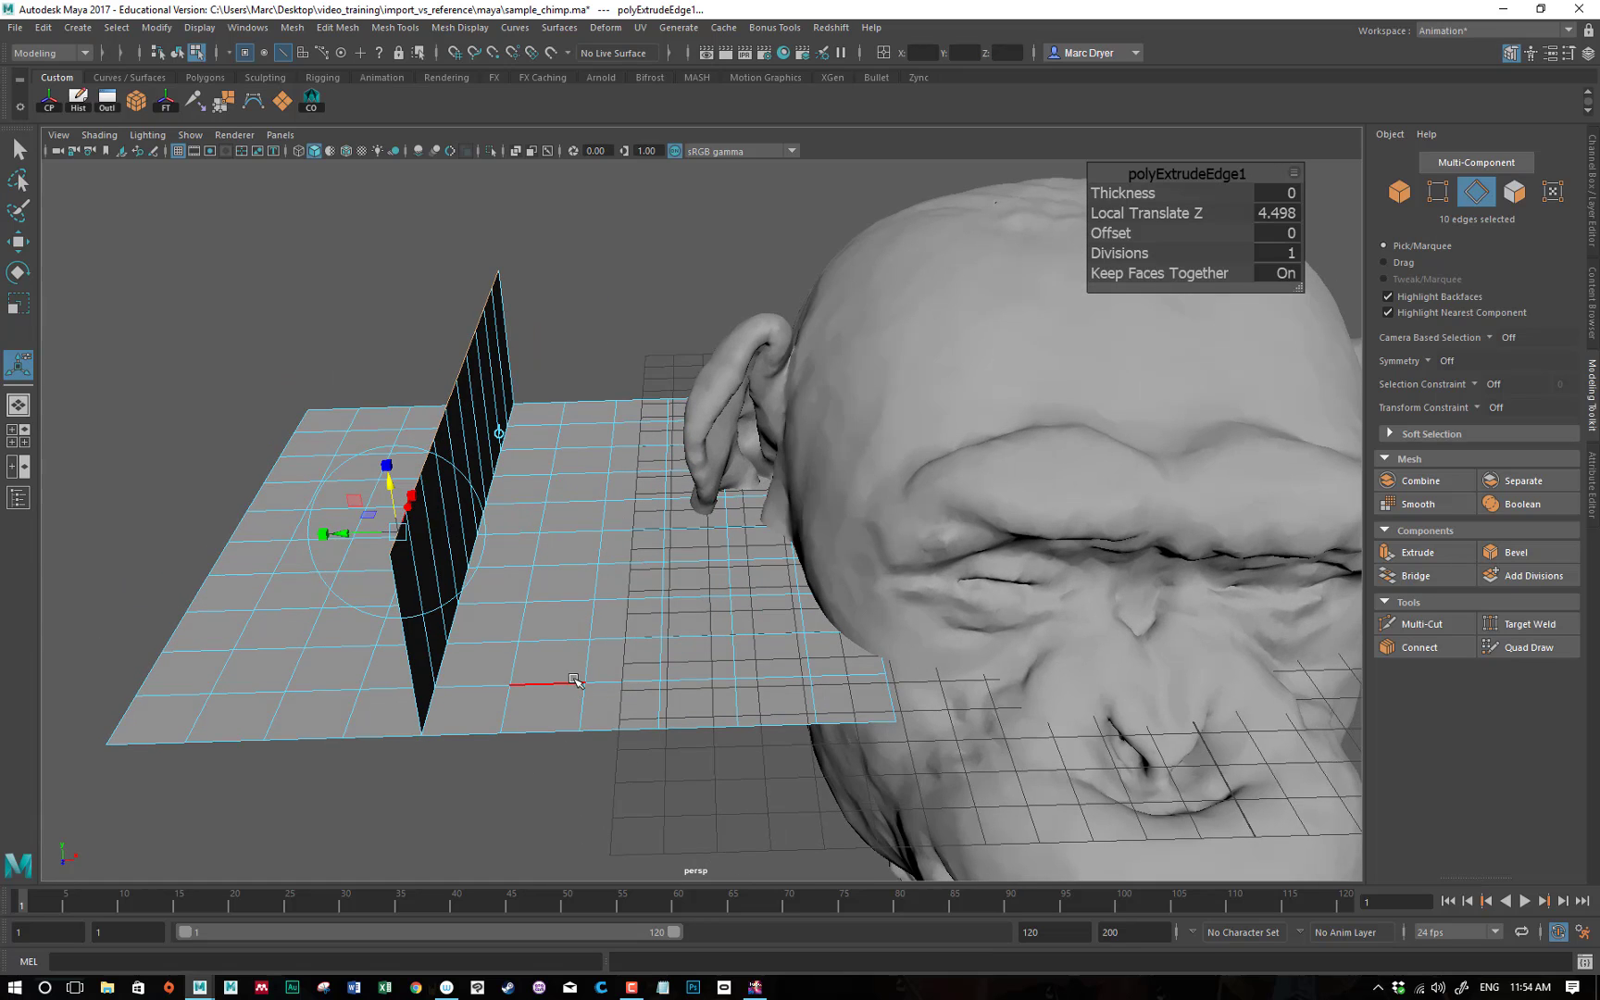
{"action": "right_click_drag", "start_coordinate": [492, 502], "coordinate": [611, 481]}
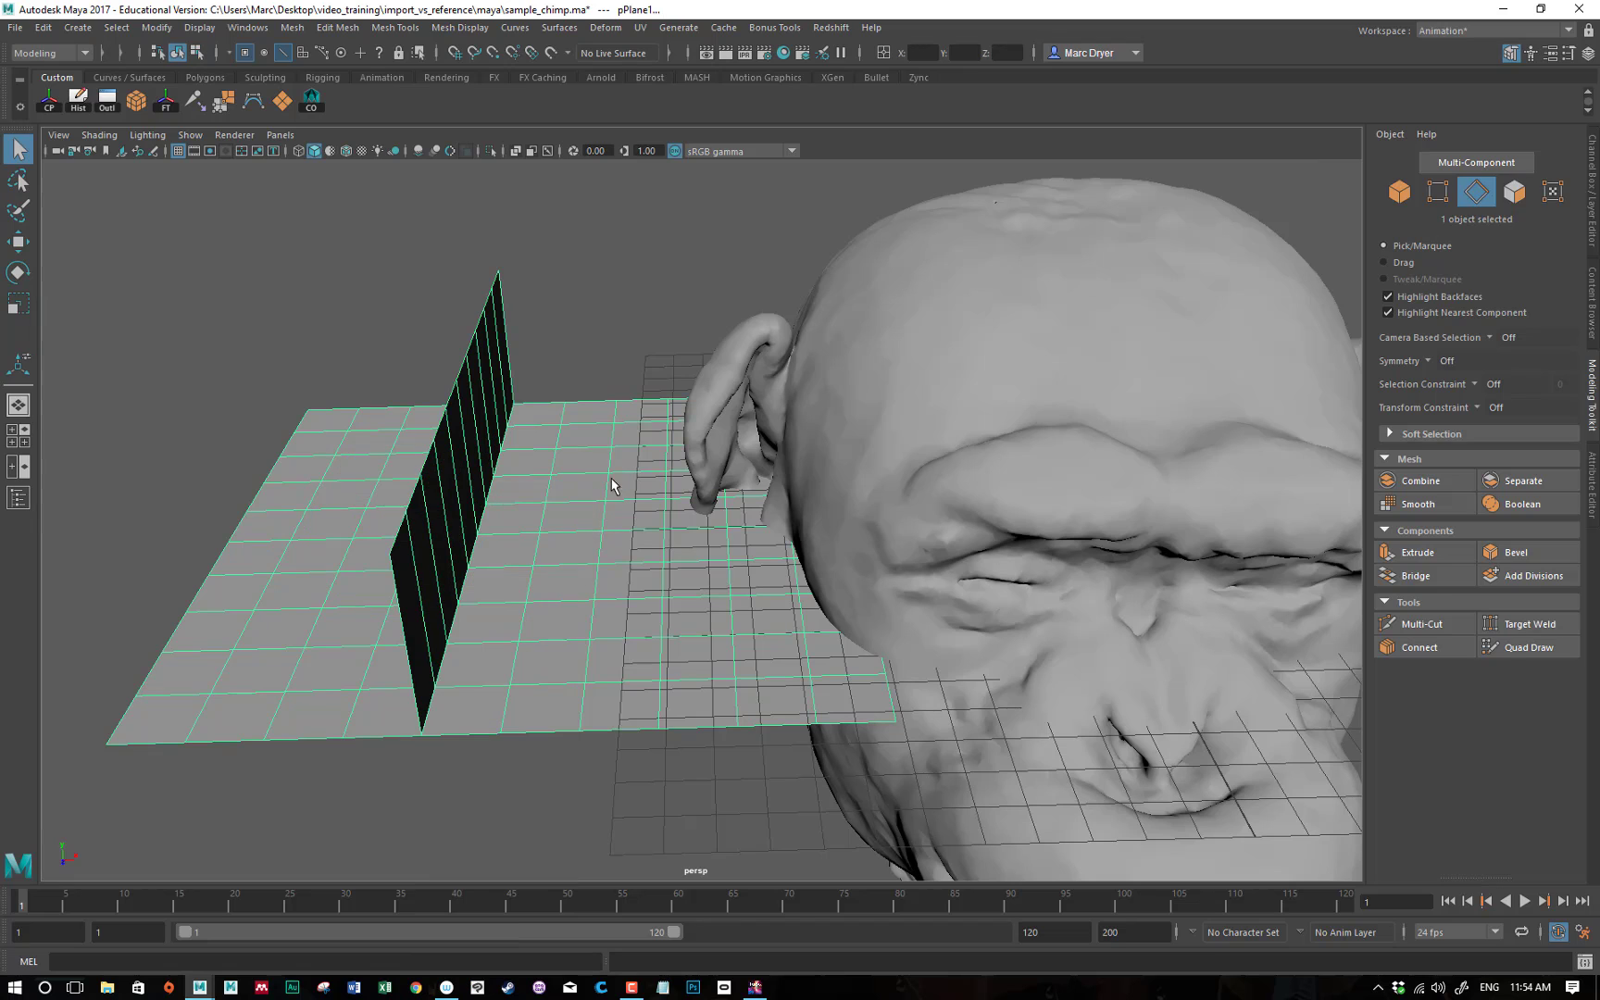
{"action": "key", "text": "Delete"}
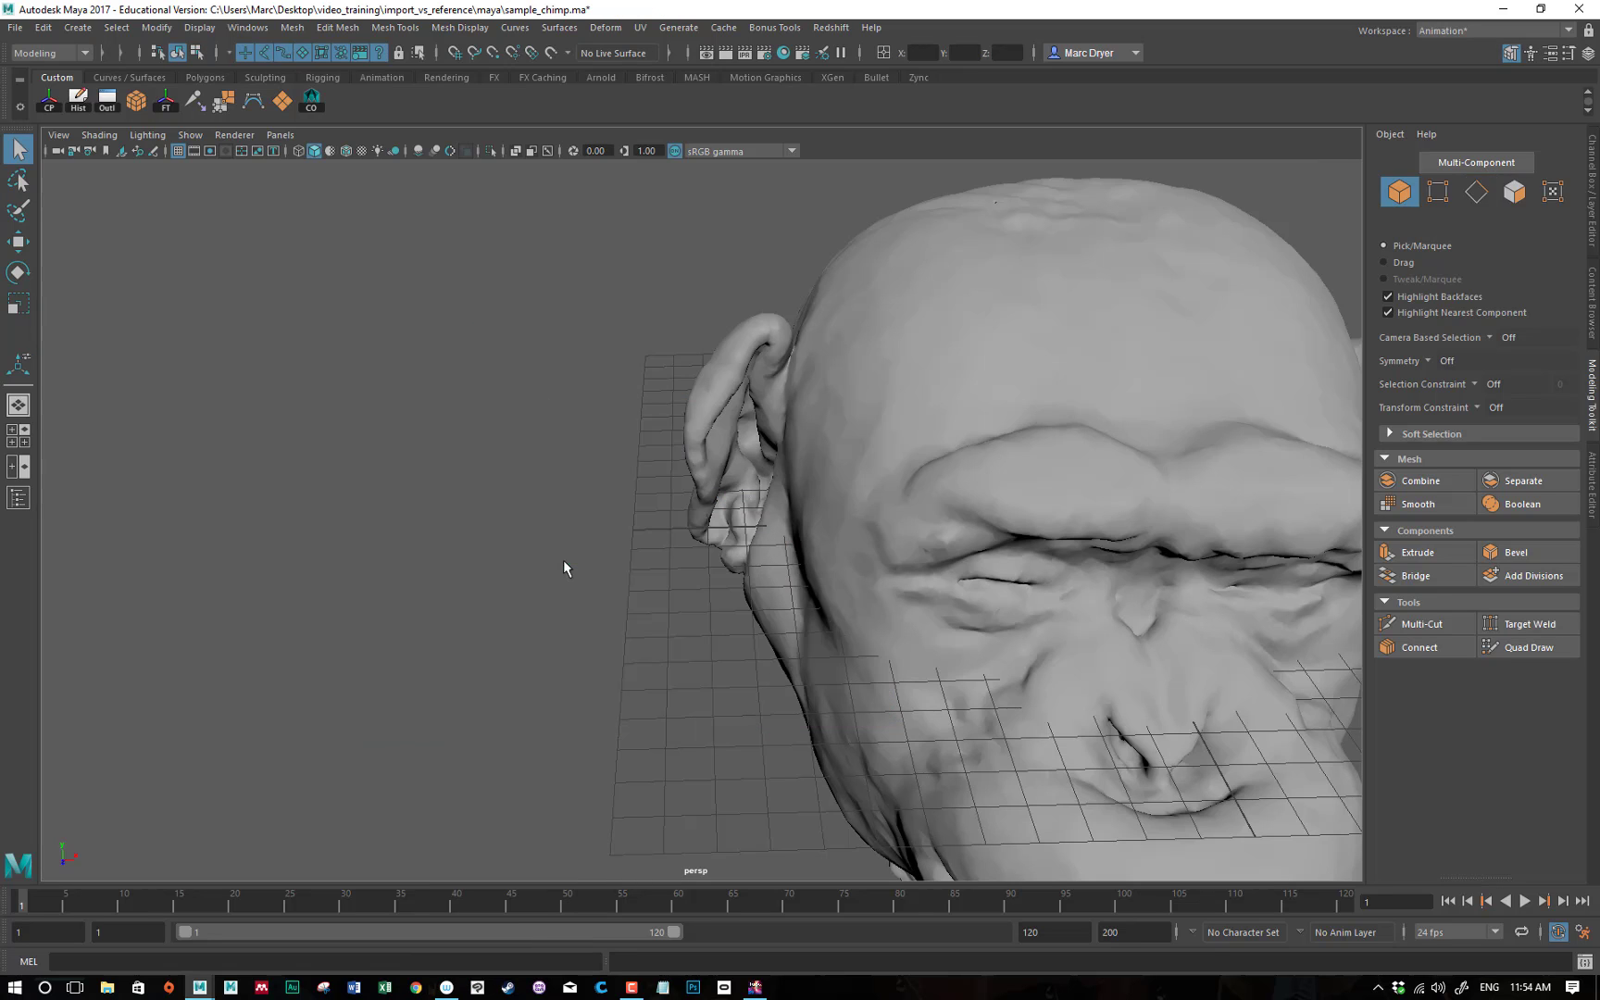
Run Cleanup on the selected chimp skin for lamina faces and nonmanifold geometry, covering normals and geometry and keeping construction history.
{"action": "middle_click_drag", "start_coordinate": [893, 417], "coordinate": [587, 342], "text": "alt"}
{"action": "left_click_drag", "start_coordinate": [587, 342], "coordinate": [493, 426], "text": "alt"}
{"action": "left_click", "coordinate": [512, 429]}
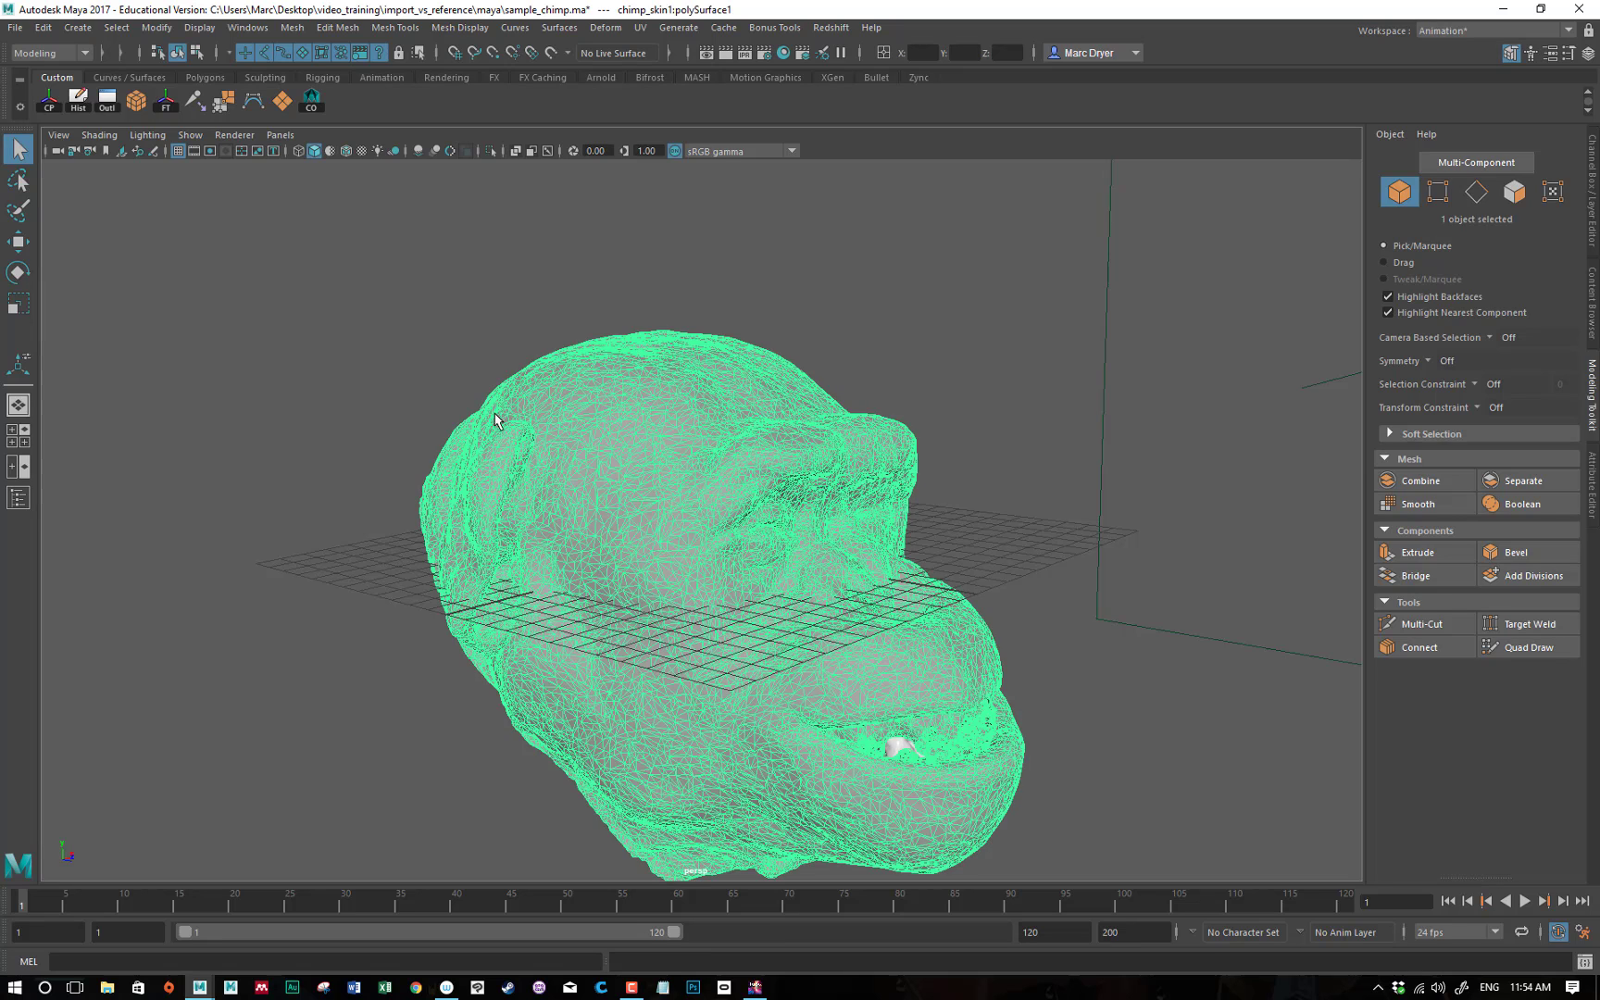
{"action": "left_click", "coordinate": [292, 28]}
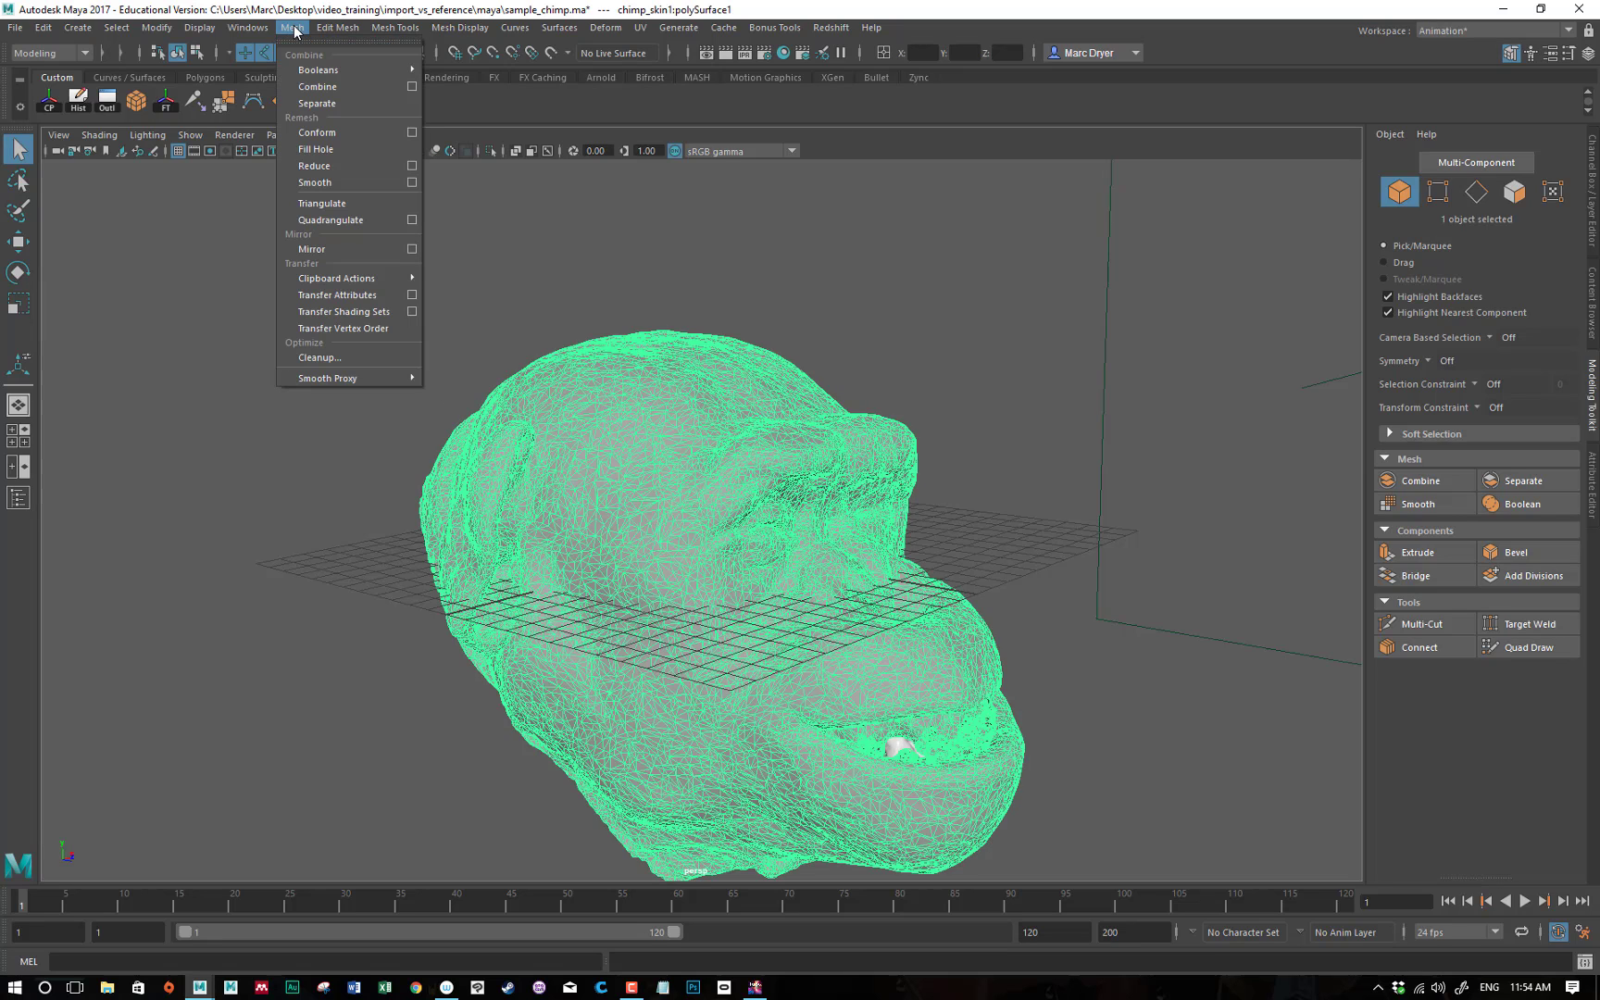
{"action": "left_click", "coordinate": [392, 356]}
{"action": "left_click_drag", "start_coordinate": [1097, 120], "coordinate": [1116, 154]}
{"action": "left_click_drag", "start_coordinate": [1313, 450], "coordinate": [1350, 818]}
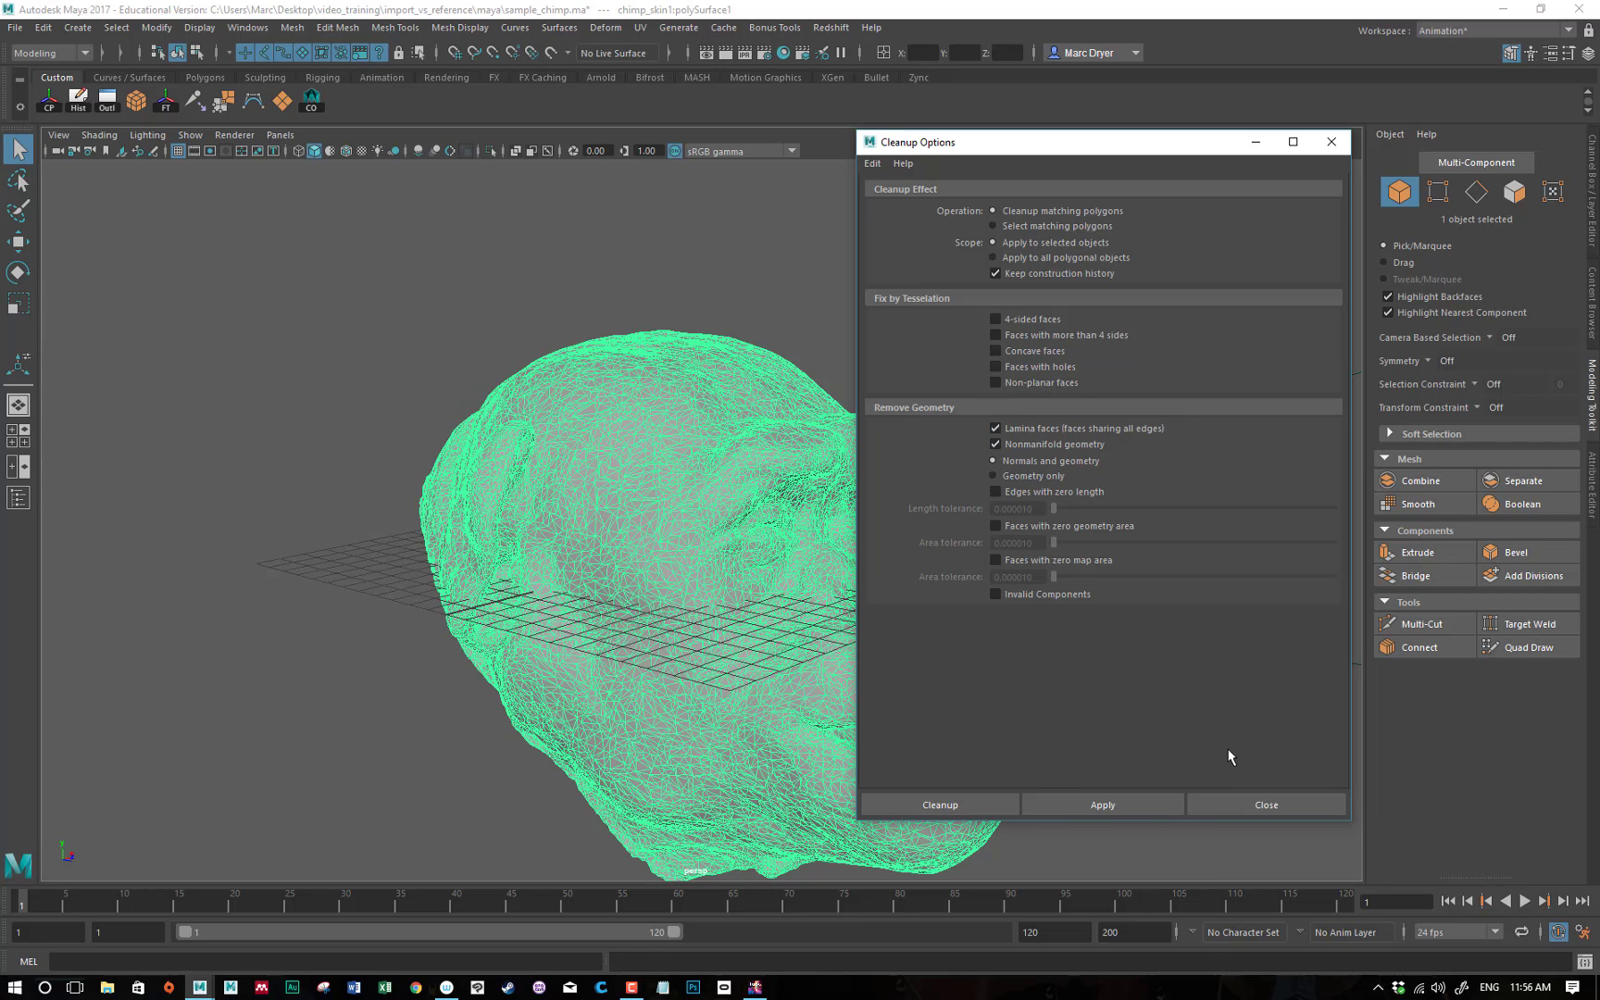
{"action": "left_click", "coordinate": [981, 805]}
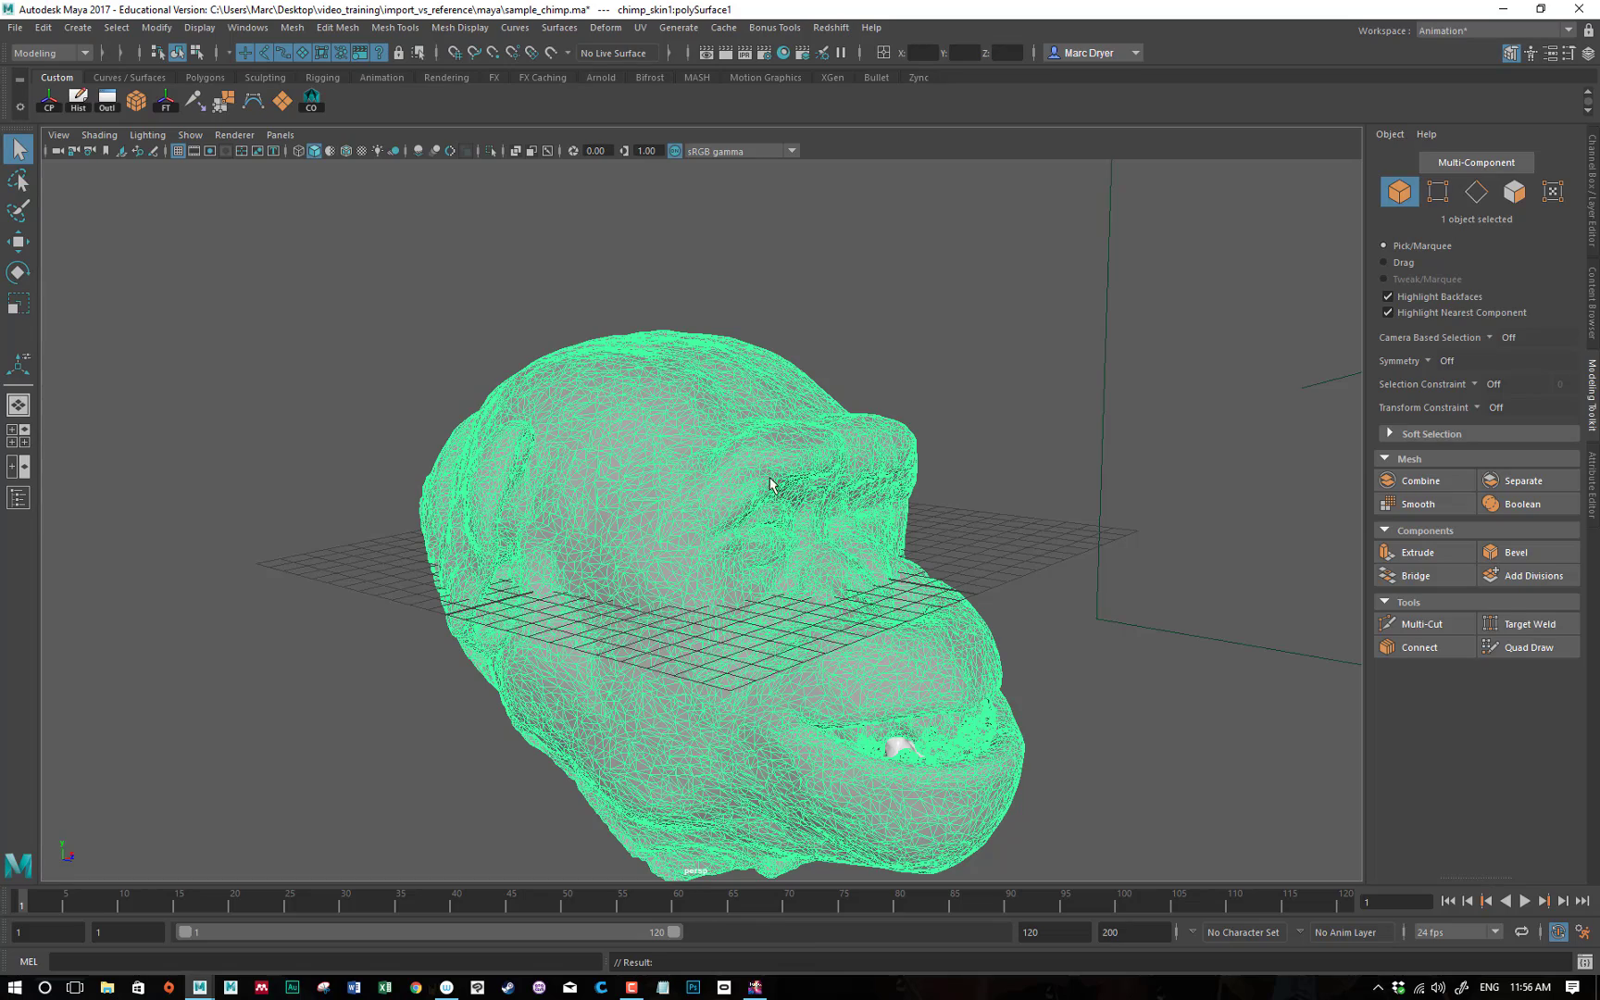
Examine the cleaned-up chimp skin from the face round to the ear, both shaded and with its wireframe highlighted.
{"action": "left_click_drag", "start_coordinate": [815, 459], "coordinate": [625, 458], "text": "alt"}
{"action": "left_click", "coordinate": [1019, 739]}
{"action": "left_click_drag", "start_coordinate": [537, 638], "coordinate": [697, 646], "text": "alt"}
{"action": "right_click_drag", "start_coordinate": [696, 647], "coordinate": [1114, 665], "text": "alt"}
{"action": "left_click_drag", "start_coordinate": [1111, 665], "coordinate": [949, 637], "text": "alt"}
{"action": "left_click_drag", "start_coordinate": [1099, 613], "coordinate": [572, 601], "text": "alt"}
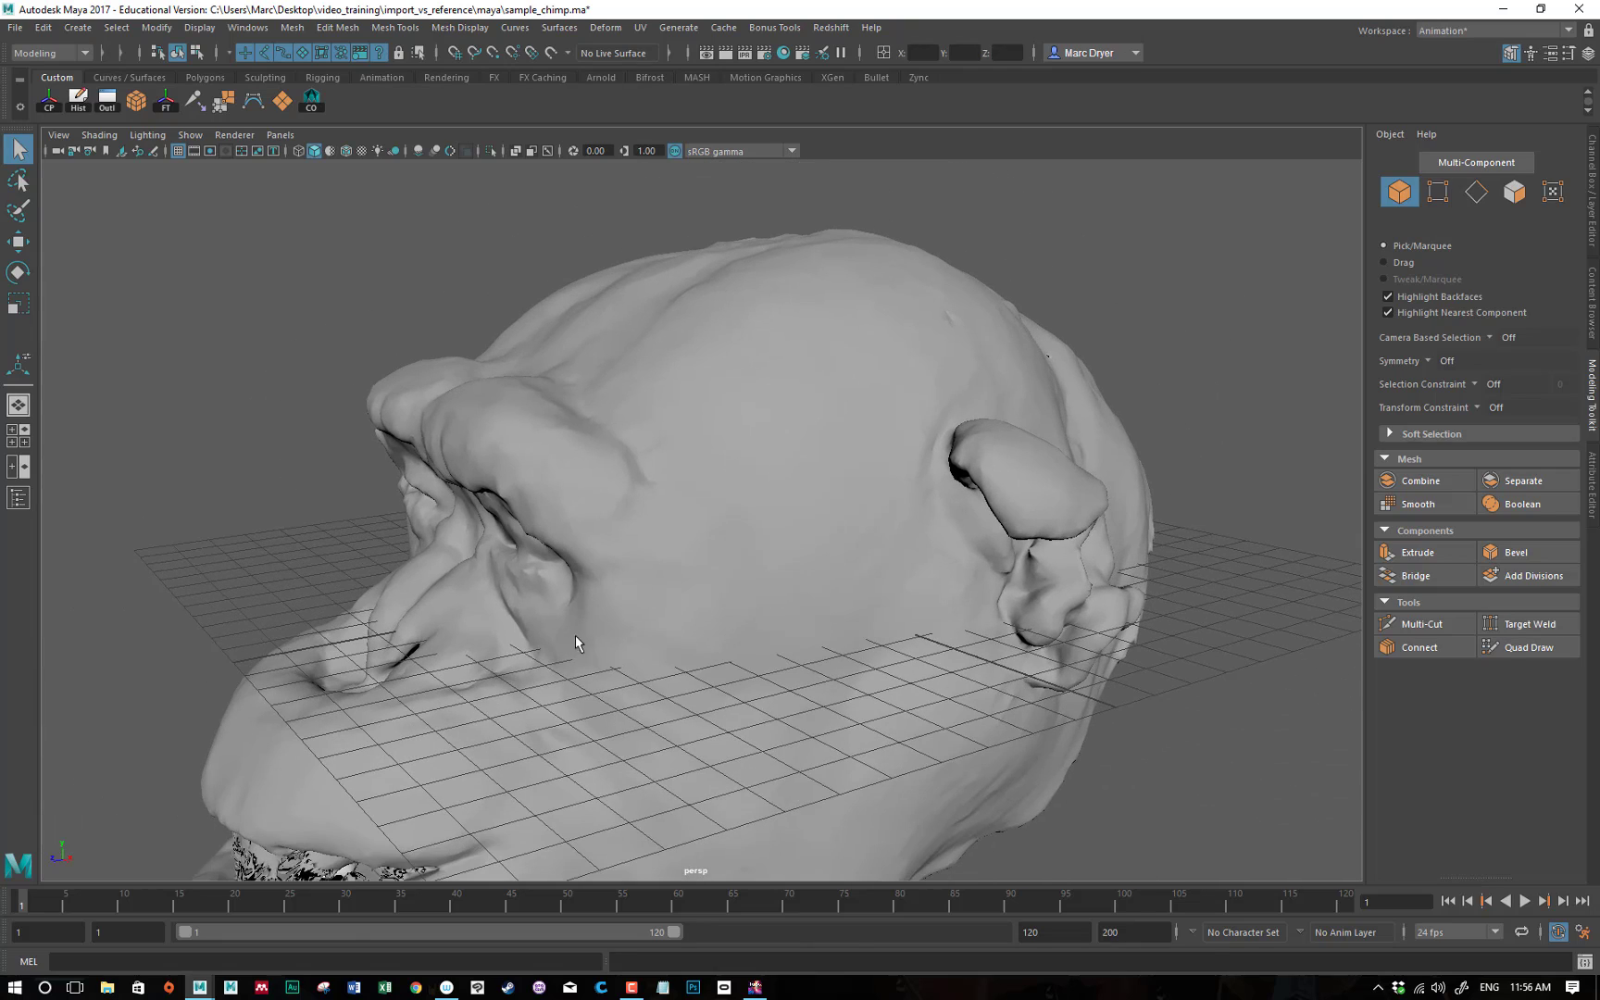
{"action": "left_click", "coordinate": [724, 612]}
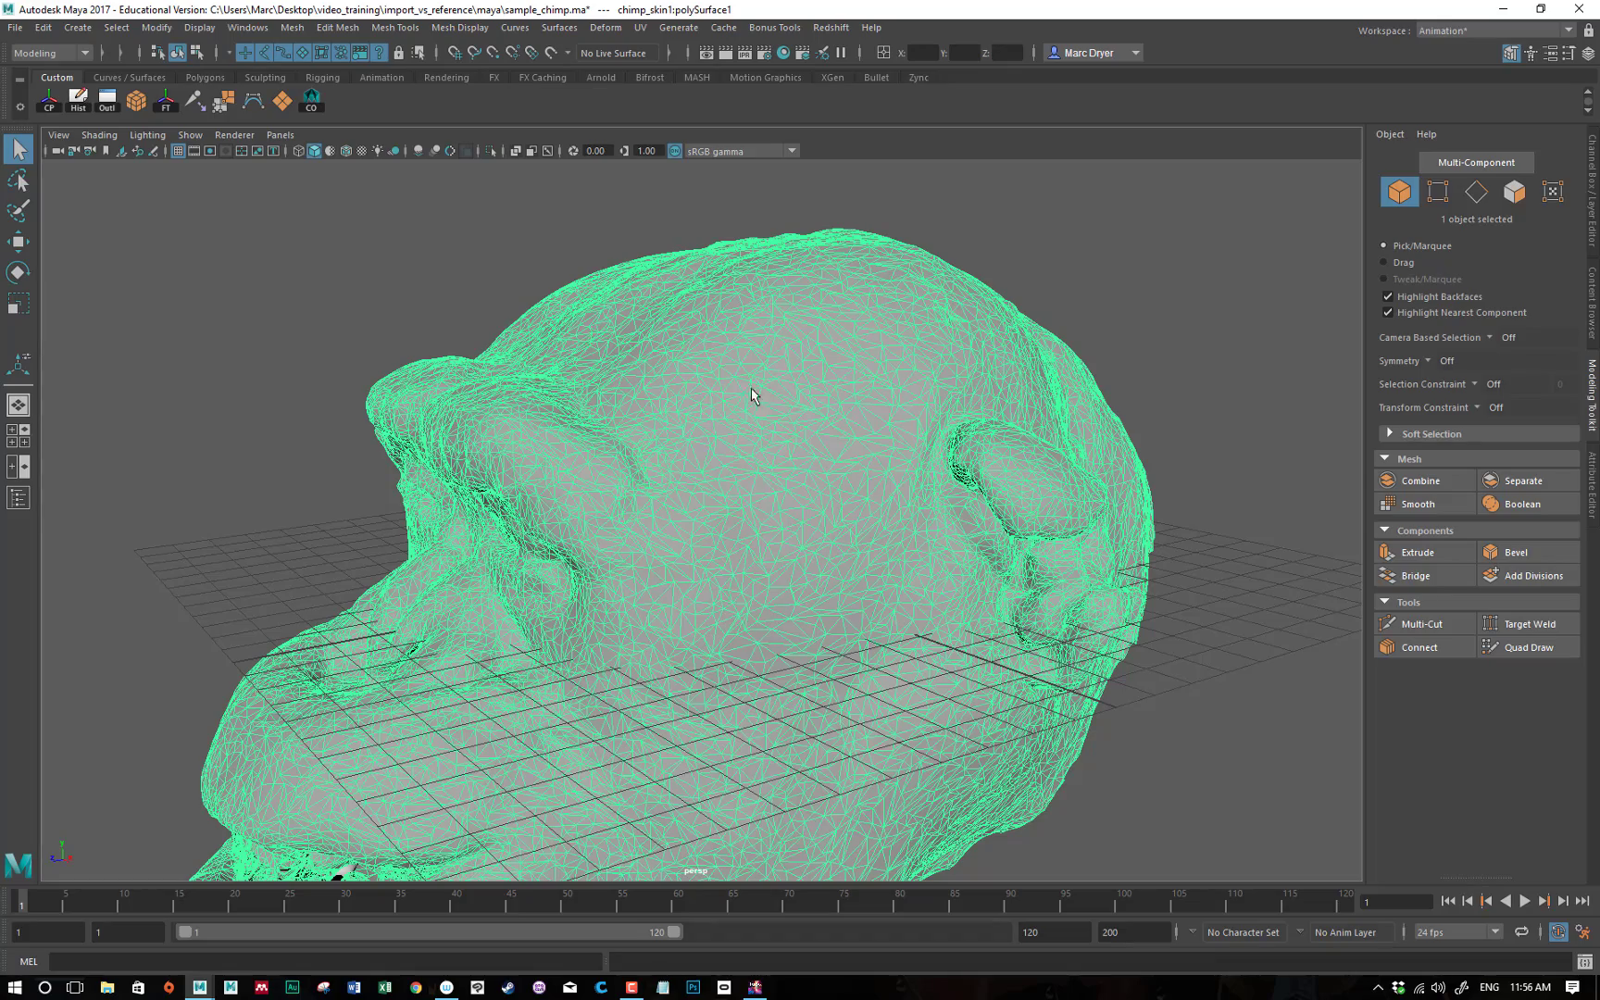
{"action": "right_click_drag", "start_coordinate": [754, 412], "coordinate": [621, 481], "text": "alt"}
{"action": "left_click", "coordinate": [243, 500]}
{"action": "left_click_drag", "start_coordinate": [244, 501], "coordinate": [732, 578], "text": "alt"}
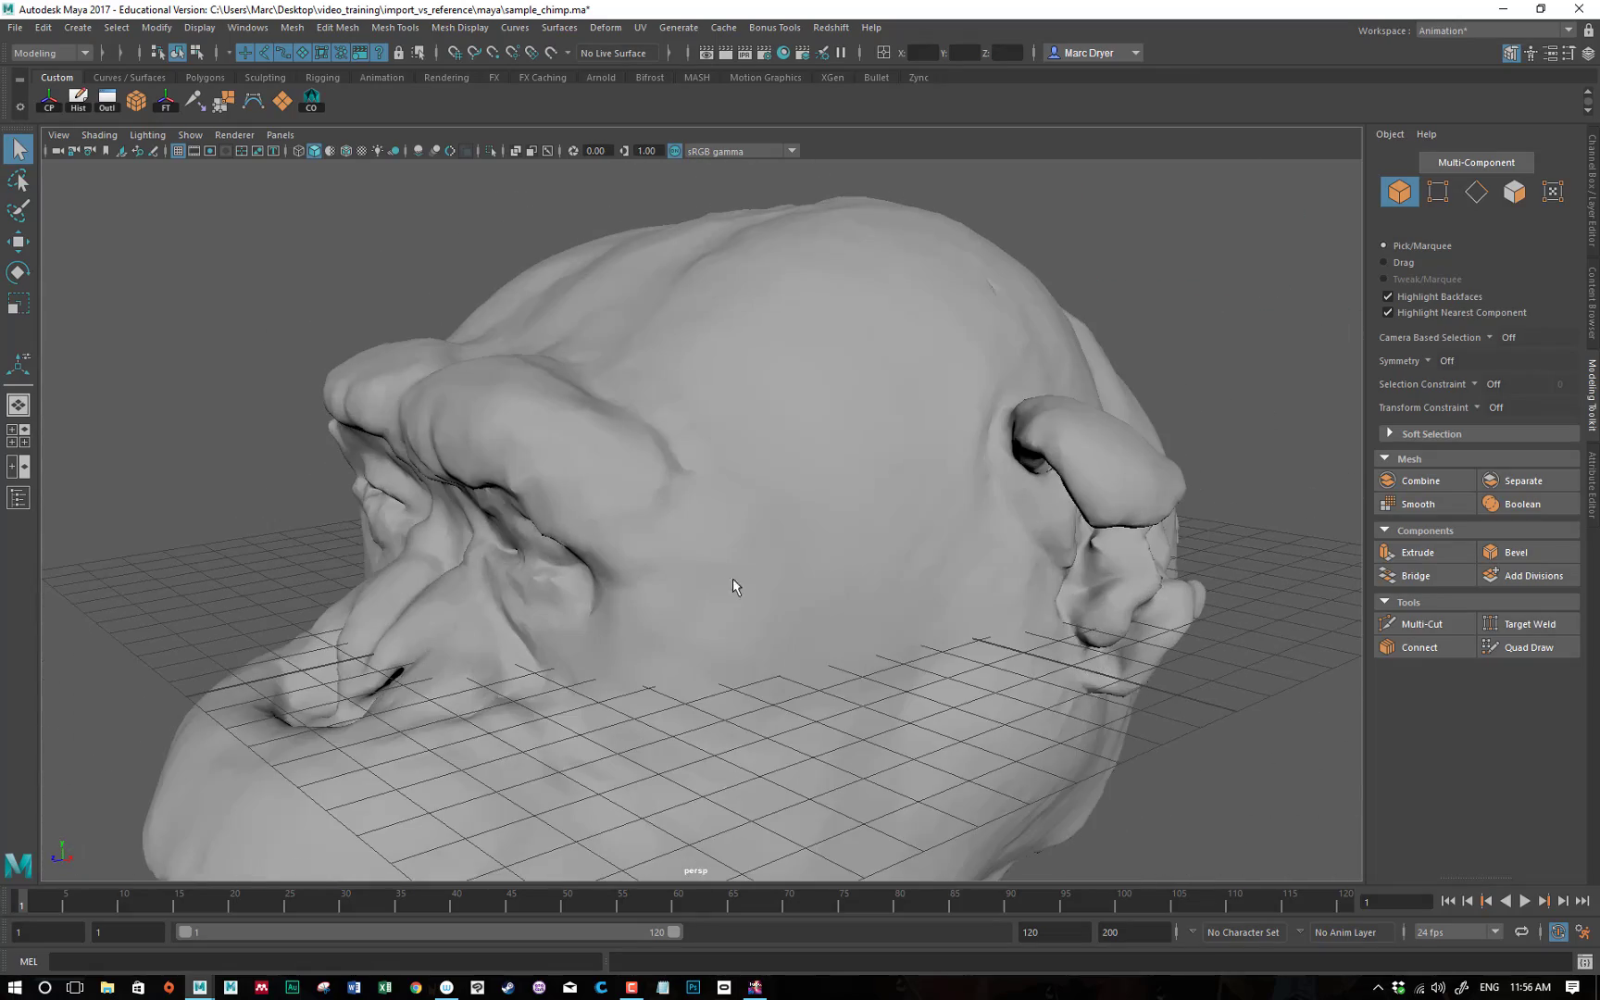
Inspect the skin's triangulation close up at the temple, then check the back and side of the deselected head.
{"action": "left_click", "coordinate": [679, 587]}
{"action": "right_click_drag", "start_coordinate": [679, 587], "coordinate": [1104, 629], "text": "alt"}
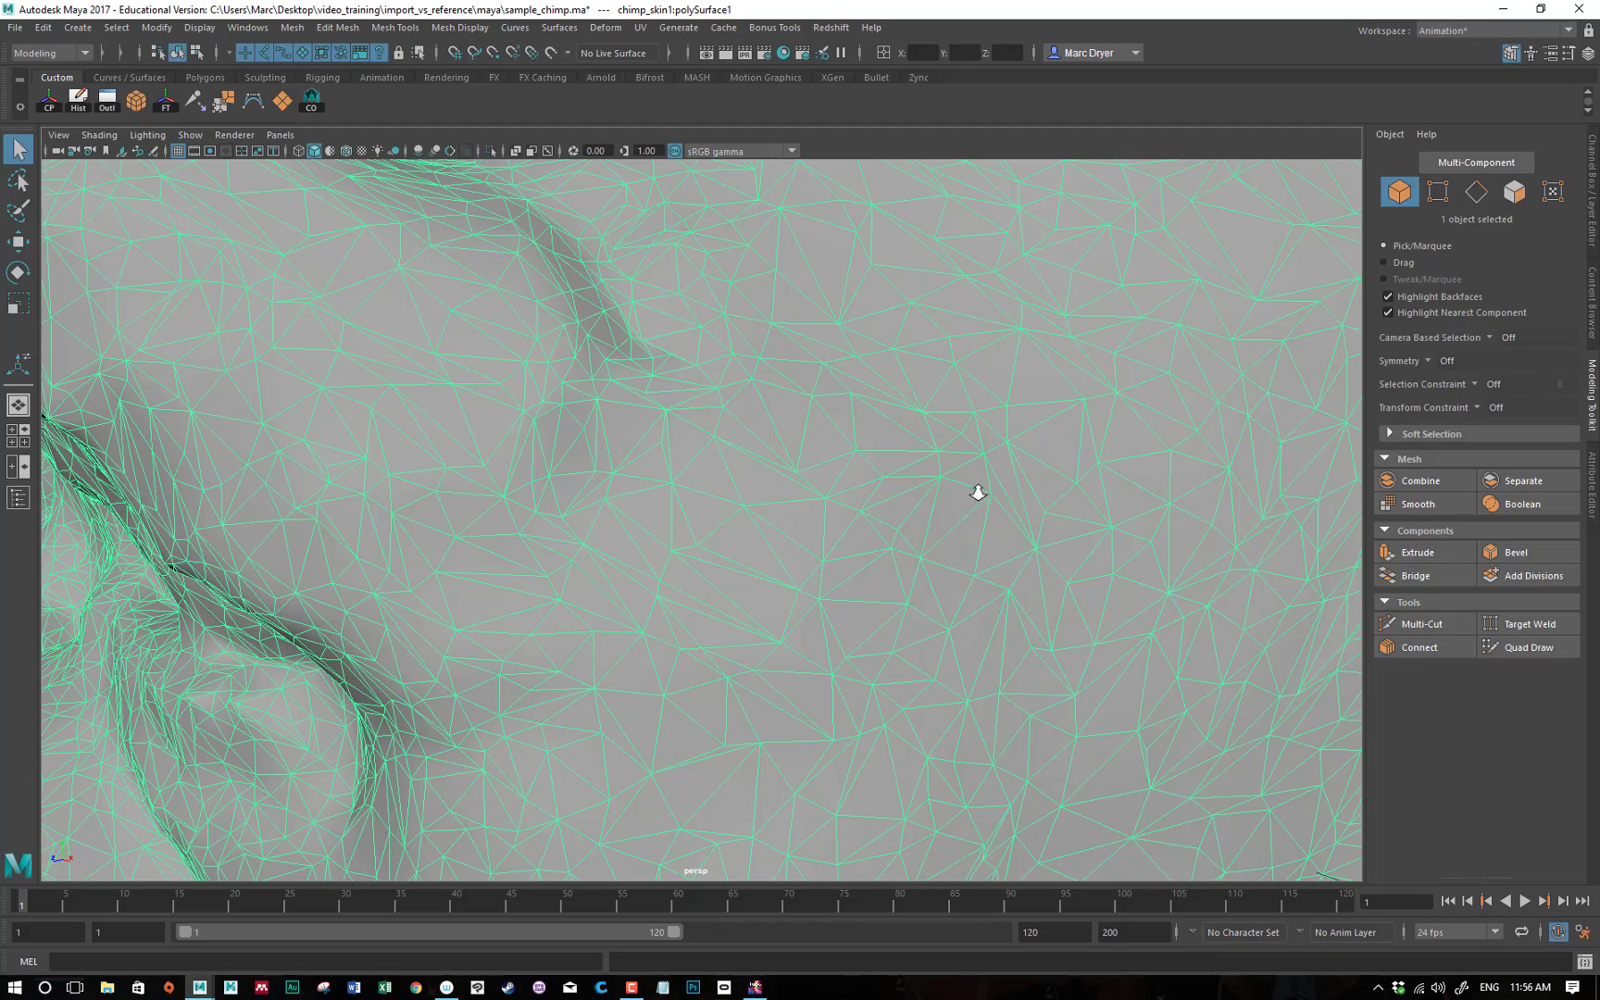
{"action": "right_click_drag", "start_coordinate": [980, 493], "coordinate": [371, 421], "text": "alt"}
{"action": "left_click", "coordinate": [363, 419]}
{"action": "left_click_drag", "start_coordinate": [690, 481], "coordinate": [716, 442], "text": "alt"}
{"action": "left_click_drag", "start_coordinate": [395, 461], "coordinate": [441, 569], "text": "alt"}
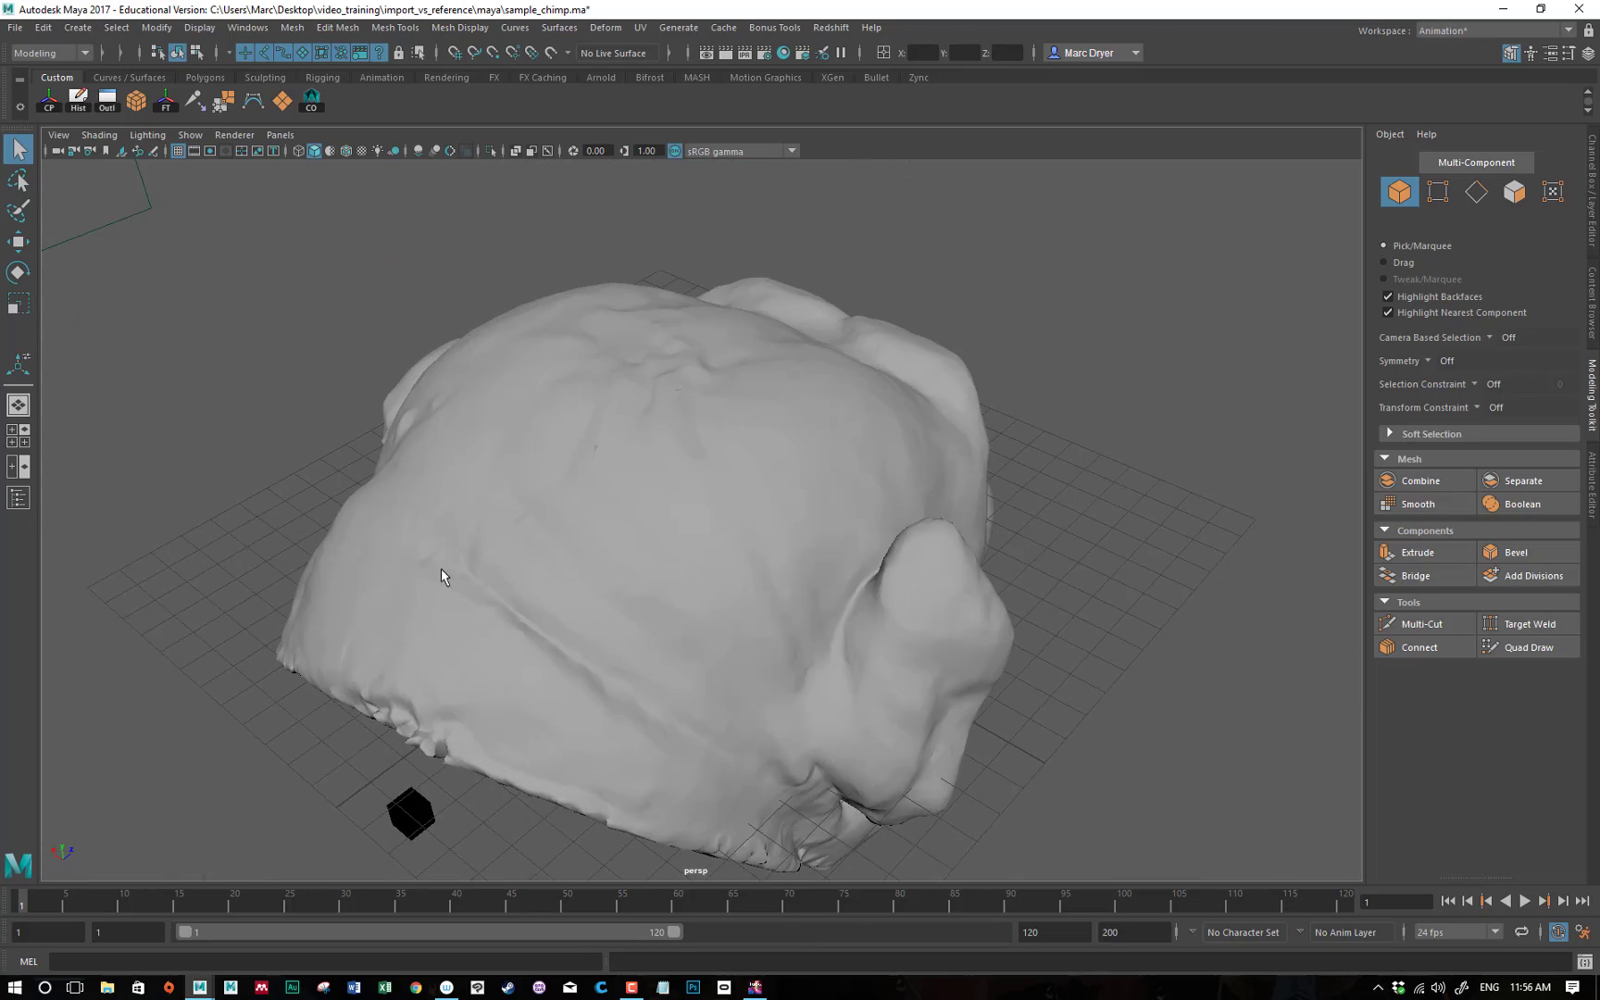
{"action": "left_click_drag", "start_coordinate": [508, 620], "coordinate": [753, 529], "text": "alt"}
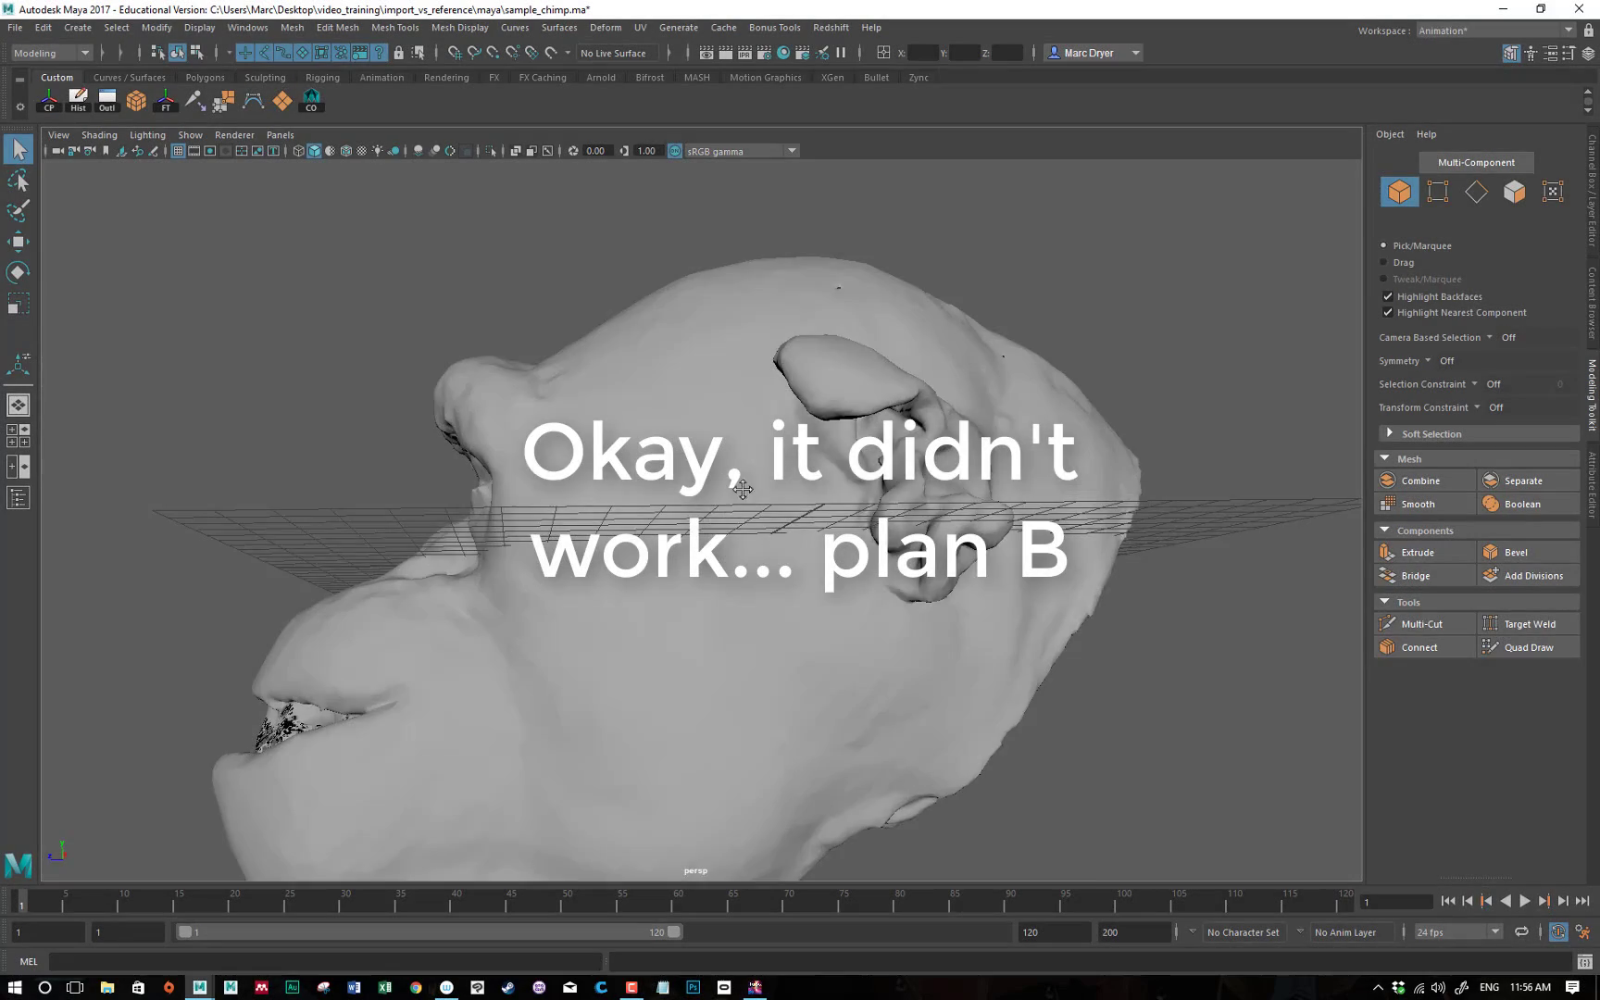
{"action": "left_click_drag", "start_coordinate": [753, 530], "coordinate": [787, 519], "text": "alt"}
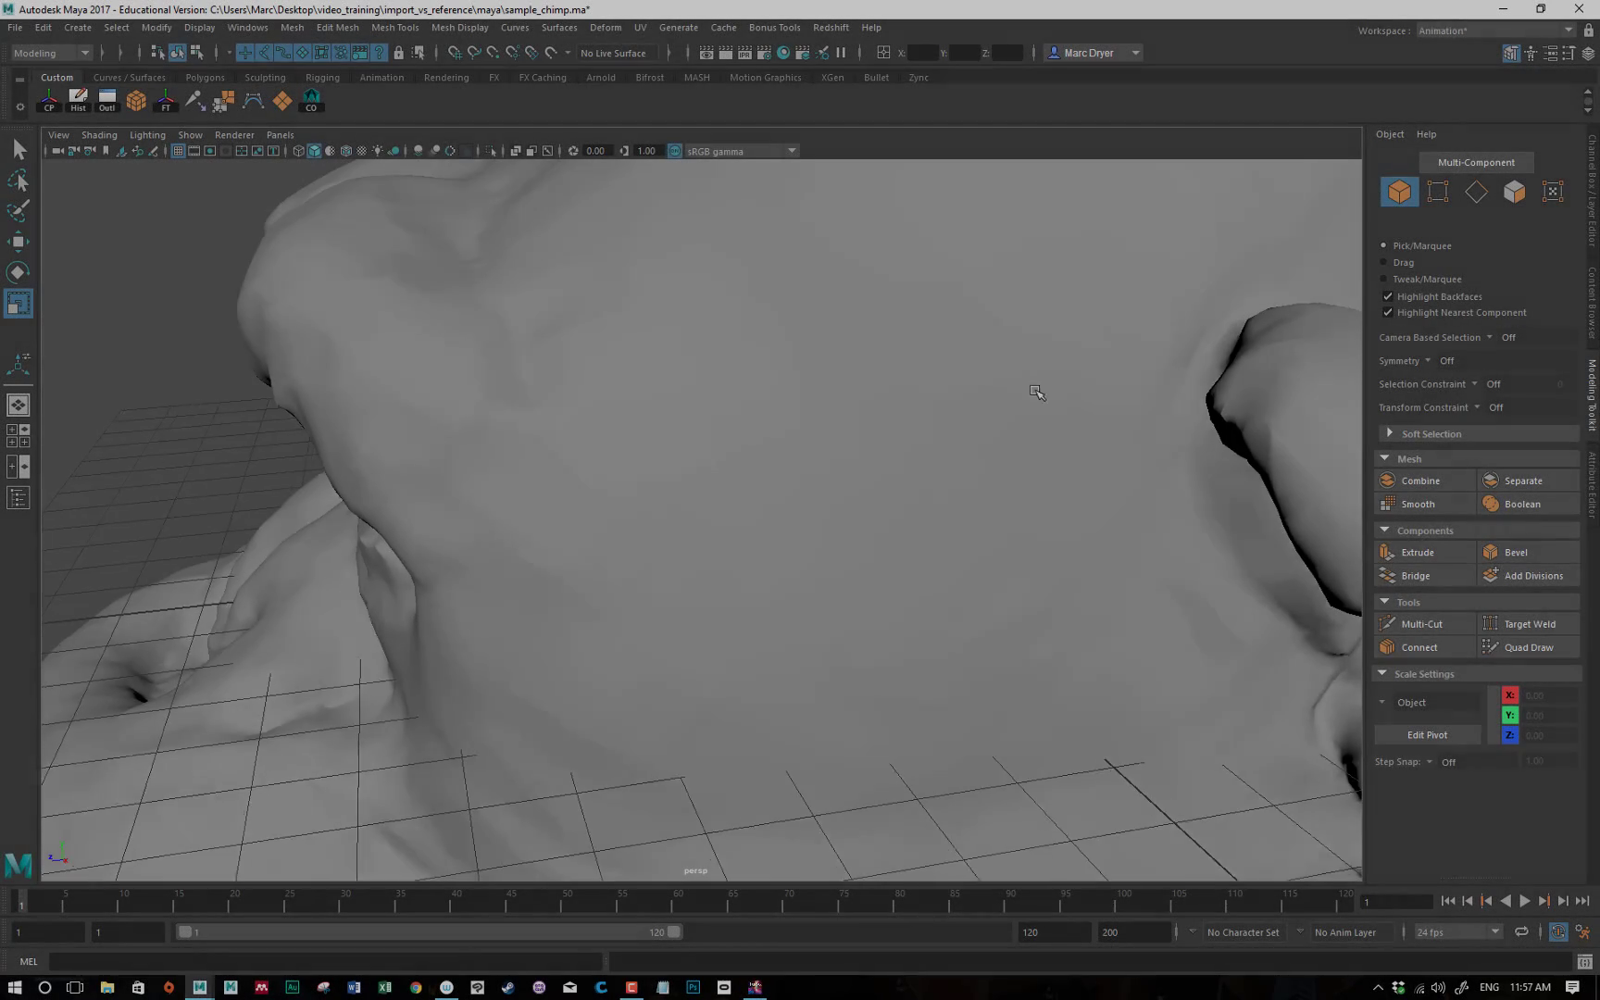
Create a polygon sphere and move it about 23.7 units in negative X, clear of the chimp head.
{"action": "right_click_drag", "start_coordinate": [1036, 392], "coordinate": [611, 310], "text": "alt"}
{"action": "left_click_drag", "start_coordinate": [612, 279], "coordinate": [831, 295], "text": "alt"}
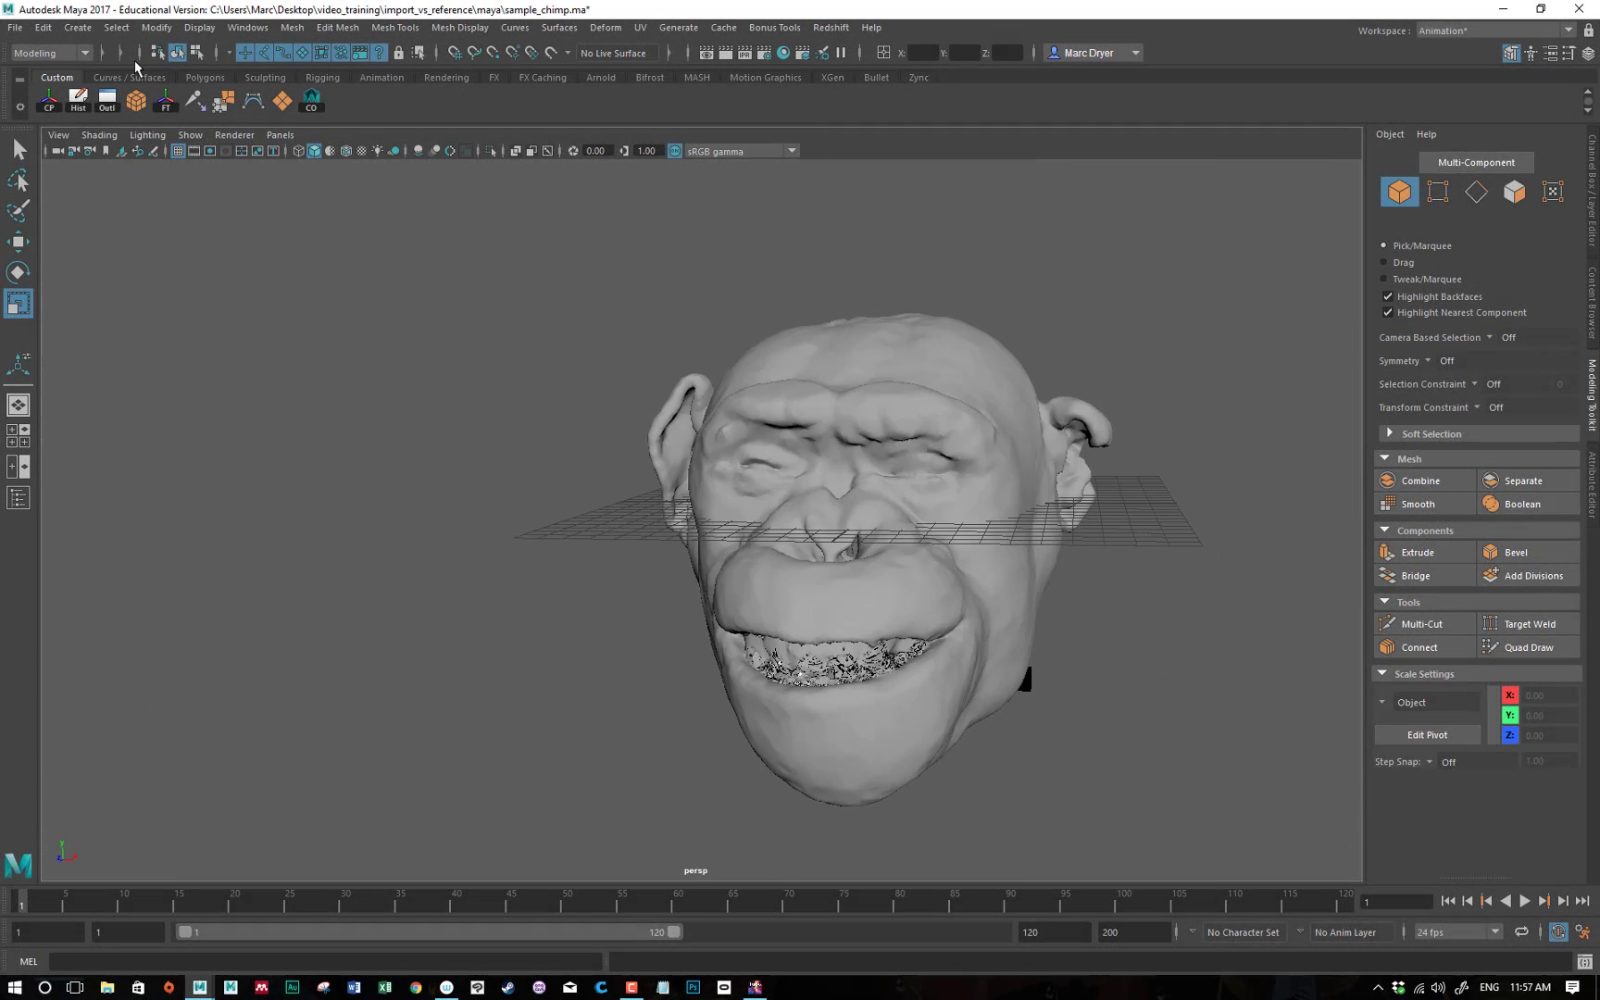
{"action": "left_click", "coordinate": [200, 77]}
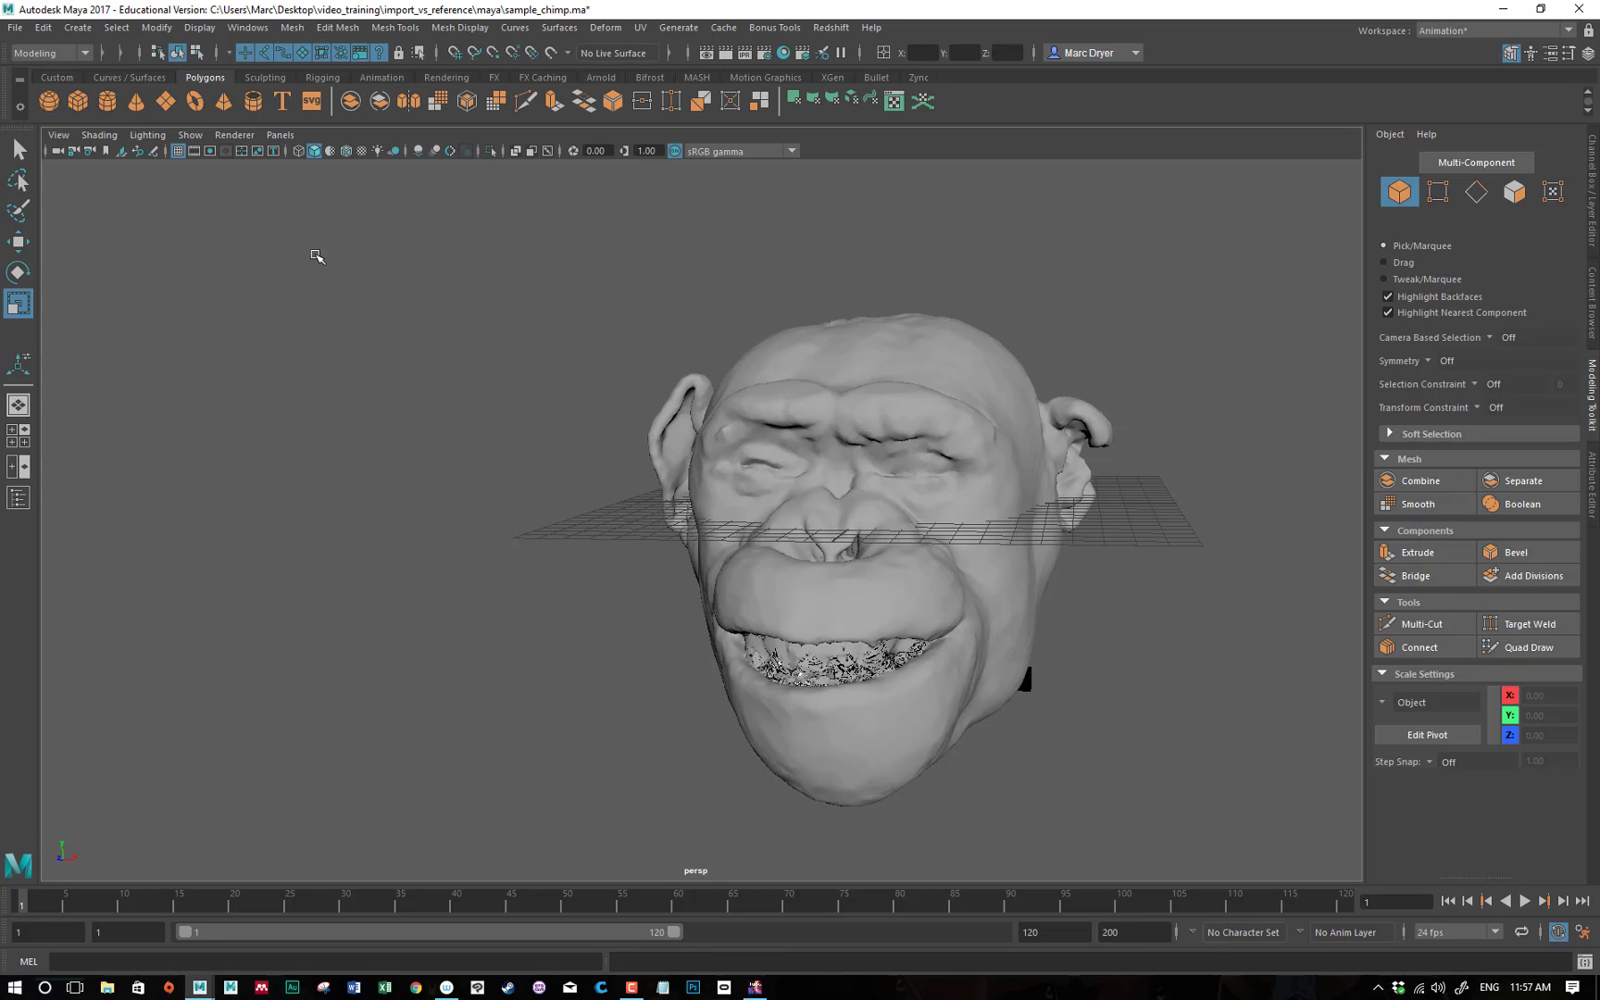
{"action": "key", "text": "w"}
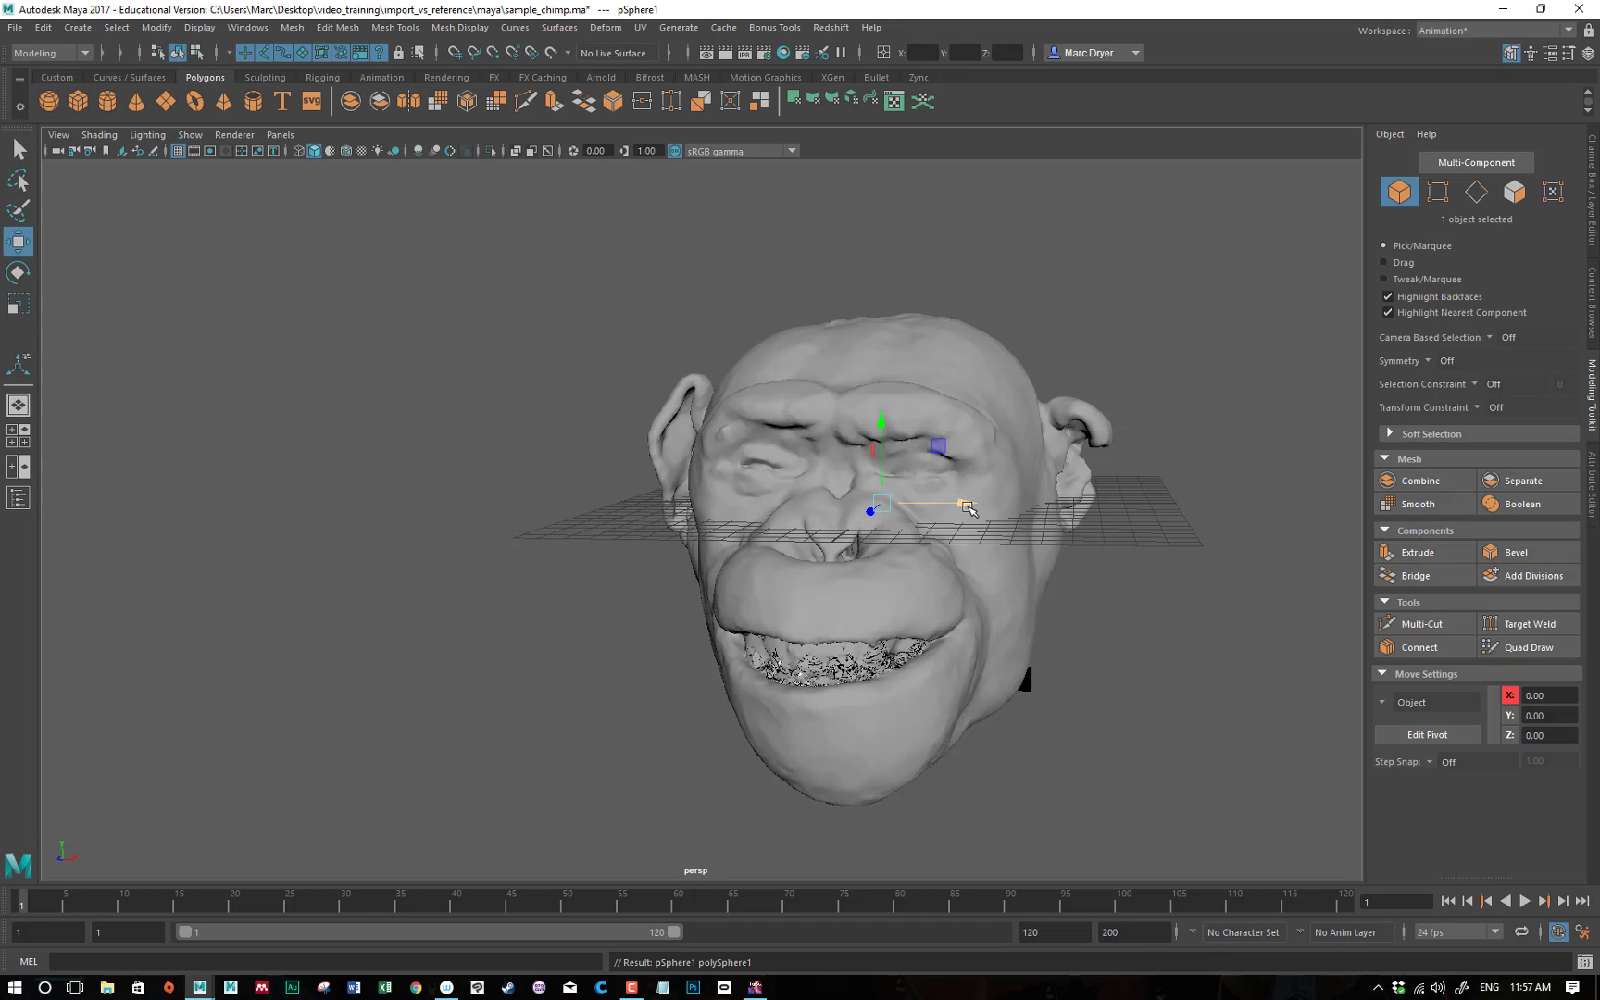
{"action": "left_click_drag", "start_coordinate": [963, 504], "coordinate": [423, 449]}
Examine the sphere up close with it deselected, then reselect it to inspect its wireframe.
{"action": "right_click_drag", "start_coordinate": [228, 427], "coordinate": [704, 393], "text": "alt"}
{"action": "middle_click_drag", "start_coordinate": [677, 382], "coordinate": [878, 404], "text": "alt"}
{"action": "left_click", "coordinate": [564, 352]}
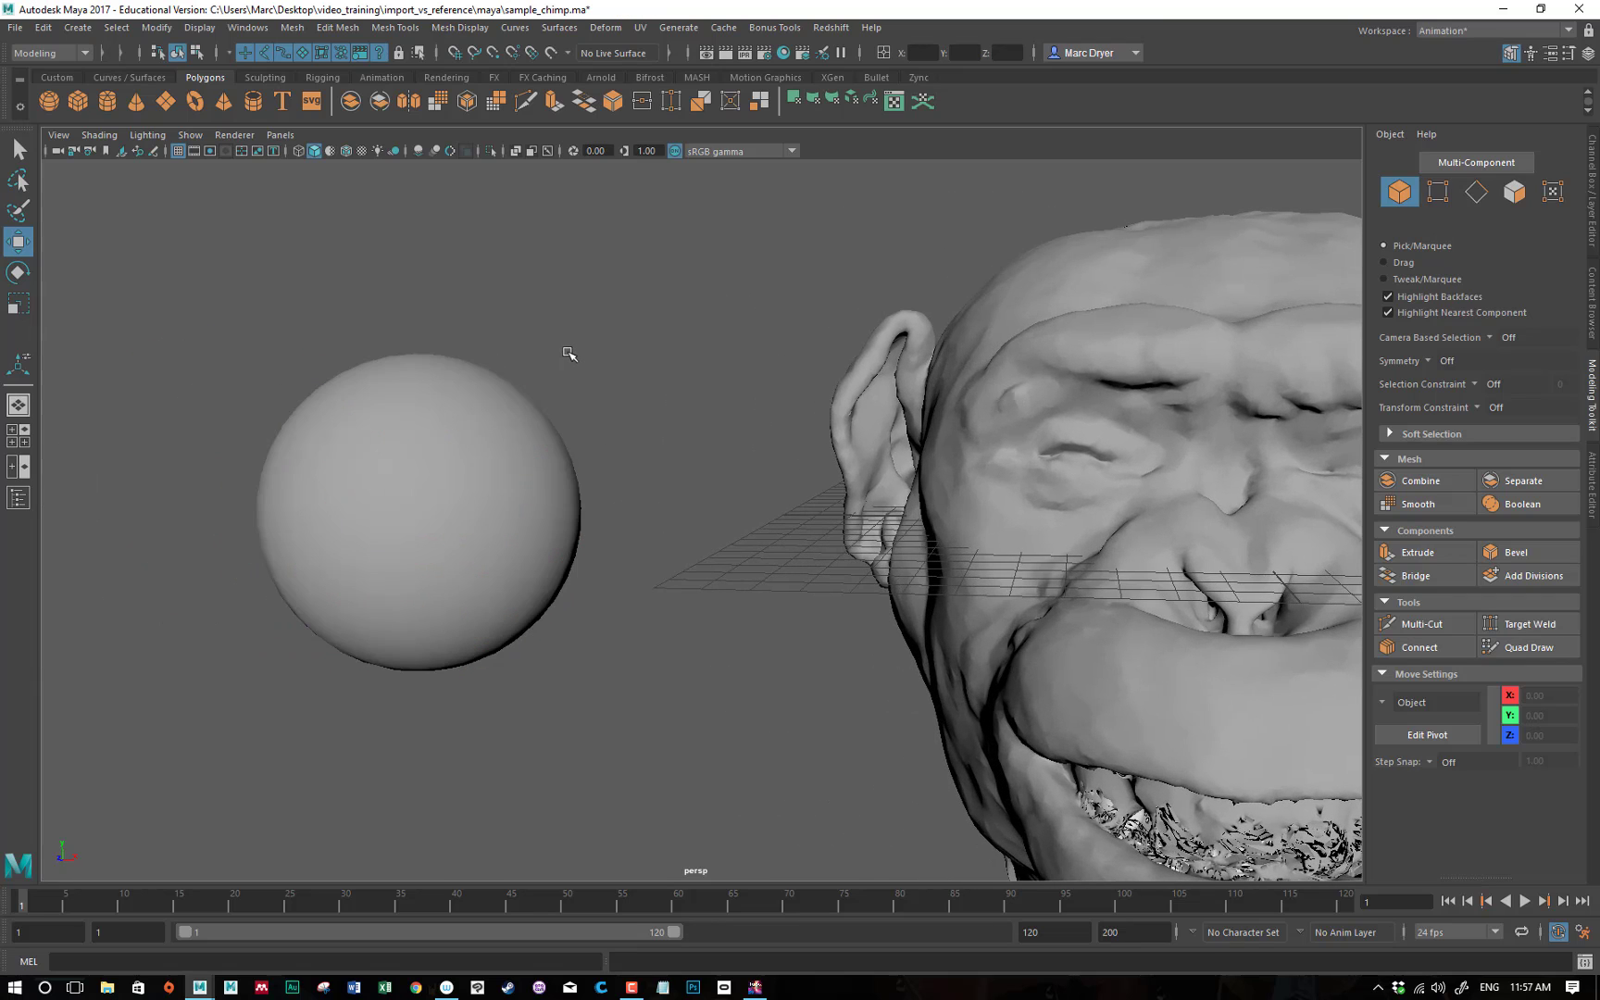
{"action": "left_click_drag", "start_coordinate": [516, 354], "coordinate": [534, 352], "text": "alt"}
{"action": "left_click", "coordinate": [410, 462]}
{"action": "middle_click_drag", "start_coordinate": [612, 339], "coordinate": [864, 347], "text": "alt"}
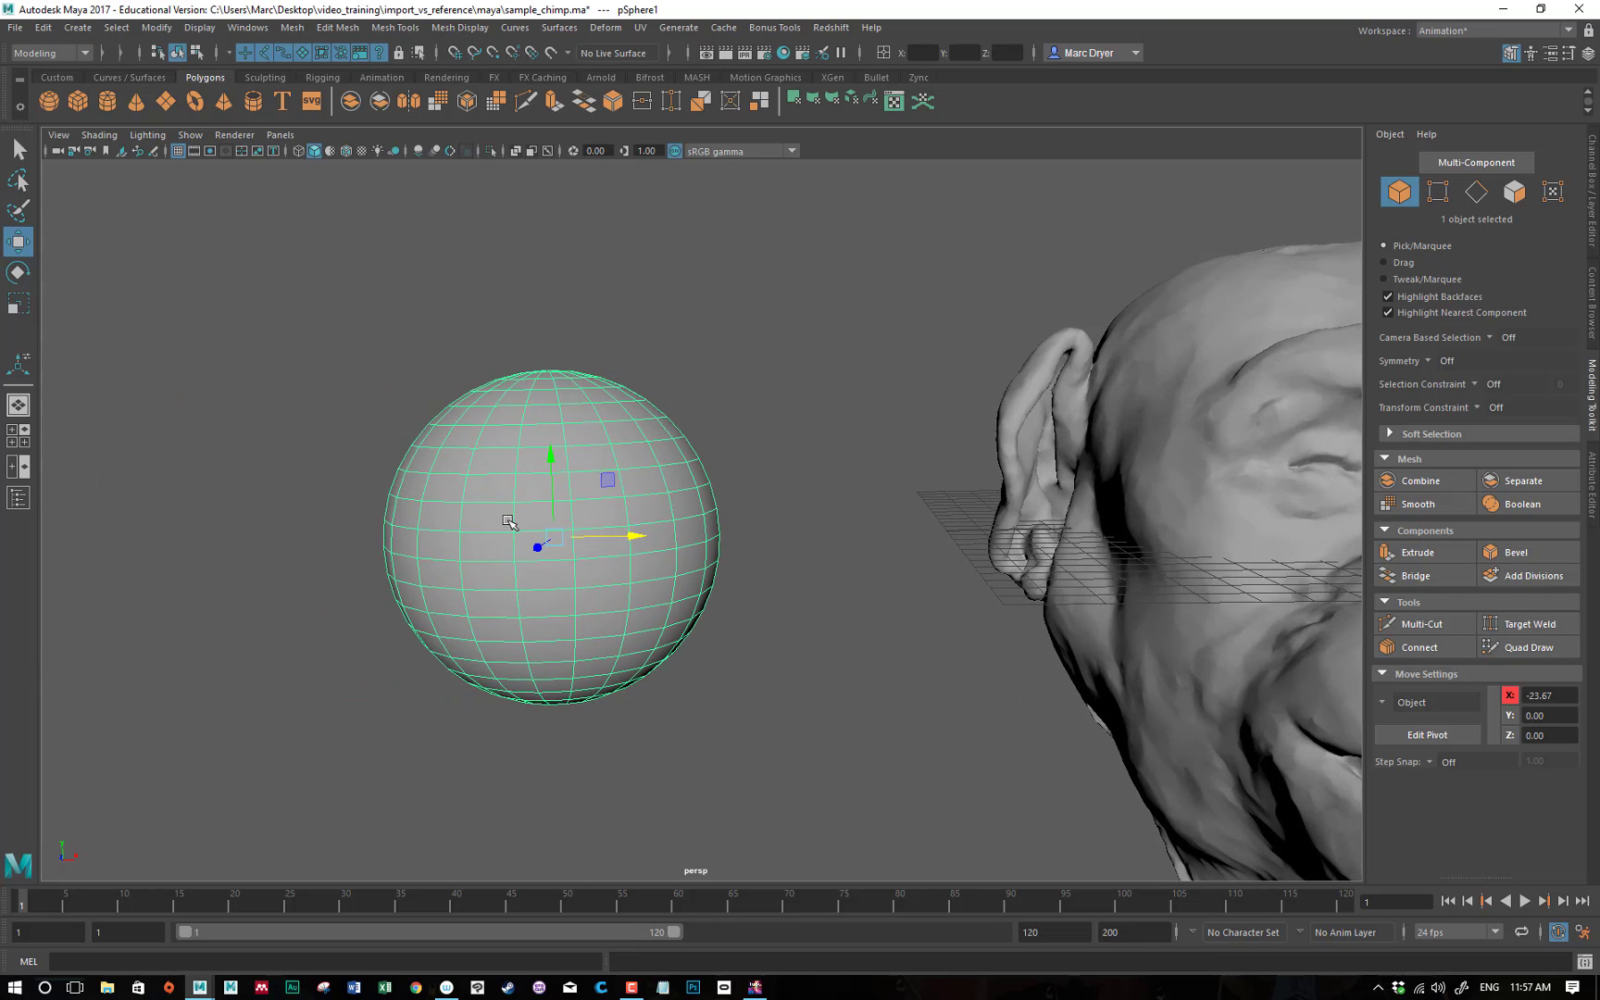
Apply Harden Edge to the polygon sphere and examine its faceted shading with it deselected.
{"action": "left_click", "coordinate": [803, 439]}
{"action": "mouse_move", "coordinate": [814, 432]}
{"action": "left_mouse_down", "text": "alt"}
{"action": "mouse_move", "coordinate": [882, 467]}
{"action": "mouse_move", "coordinate": [786, 436]}
{"action": "mouse_move", "coordinate": [793, 414]}
{"action": "left_mouse_up", "text": "alt"}
{"action": "left_click", "coordinate": [715, 586]}
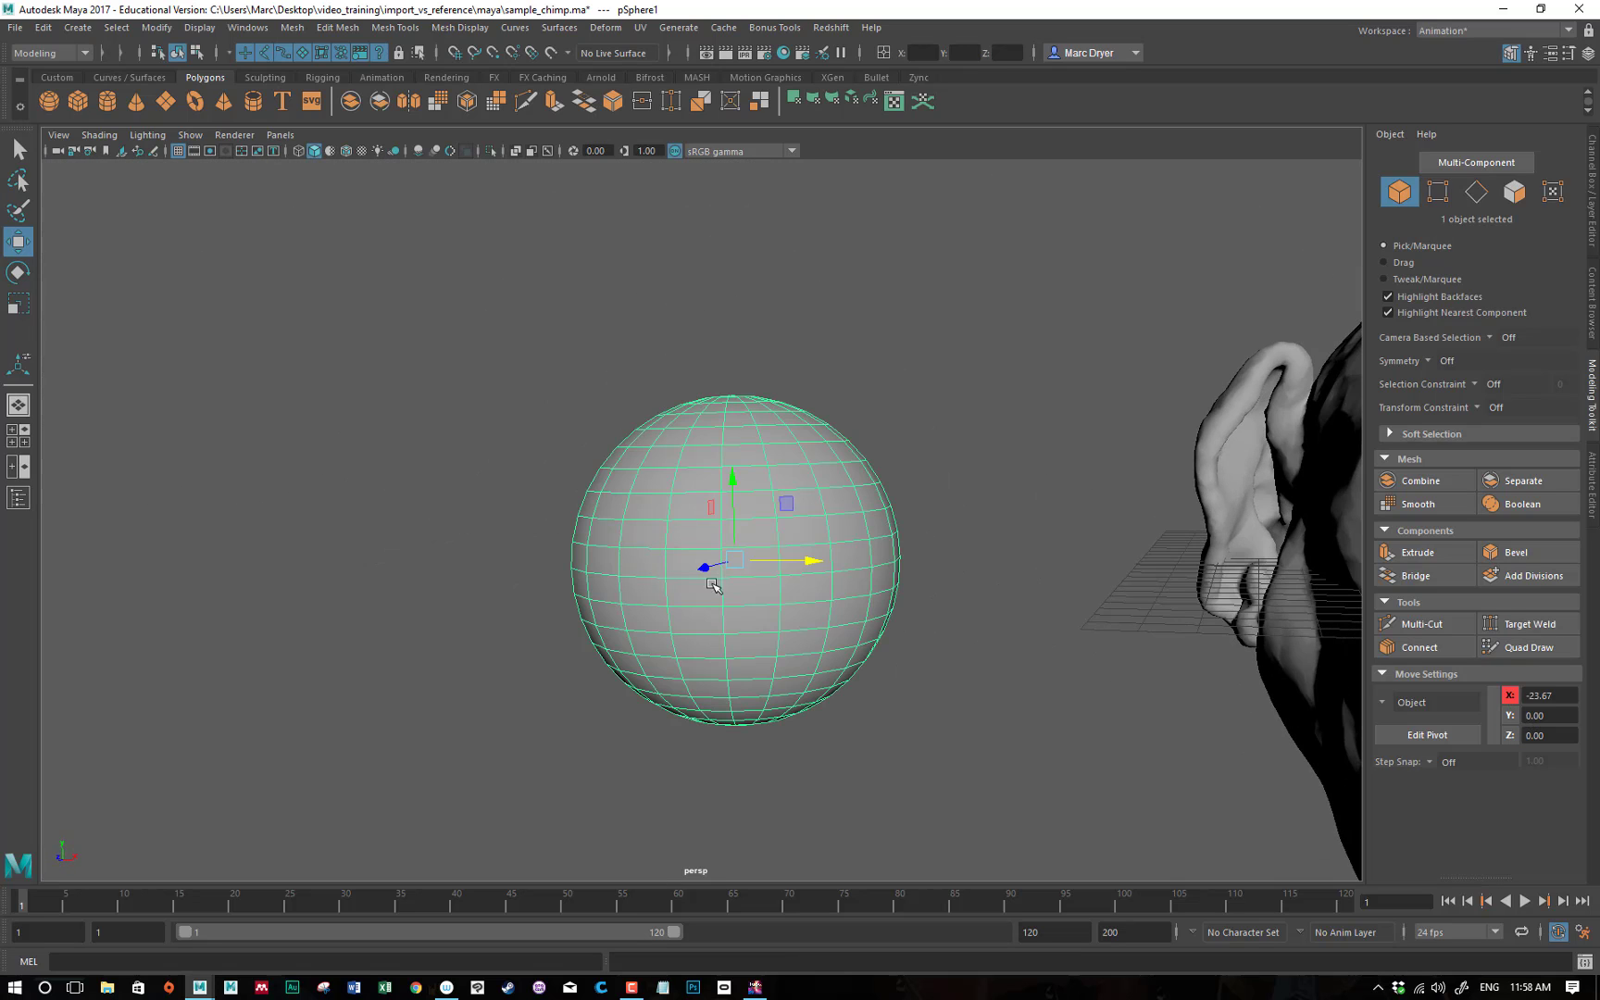
{"action": "left_click", "coordinate": [459, 27]}
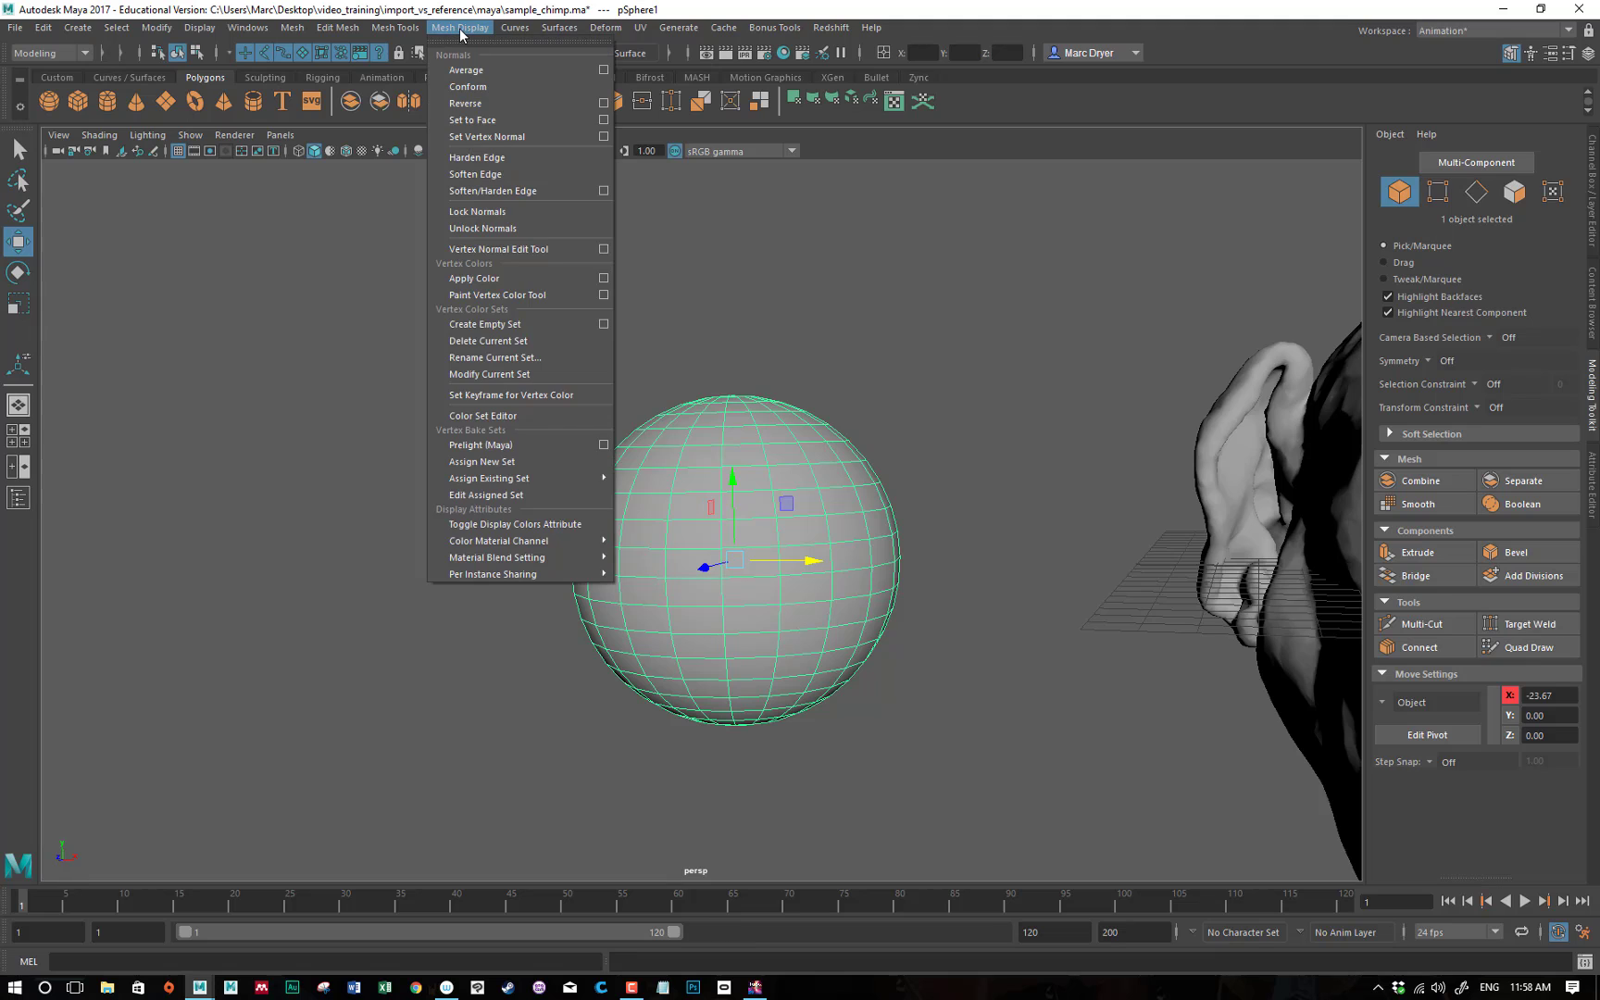
{"action": "left_click", "coordinate": [474, 158]}
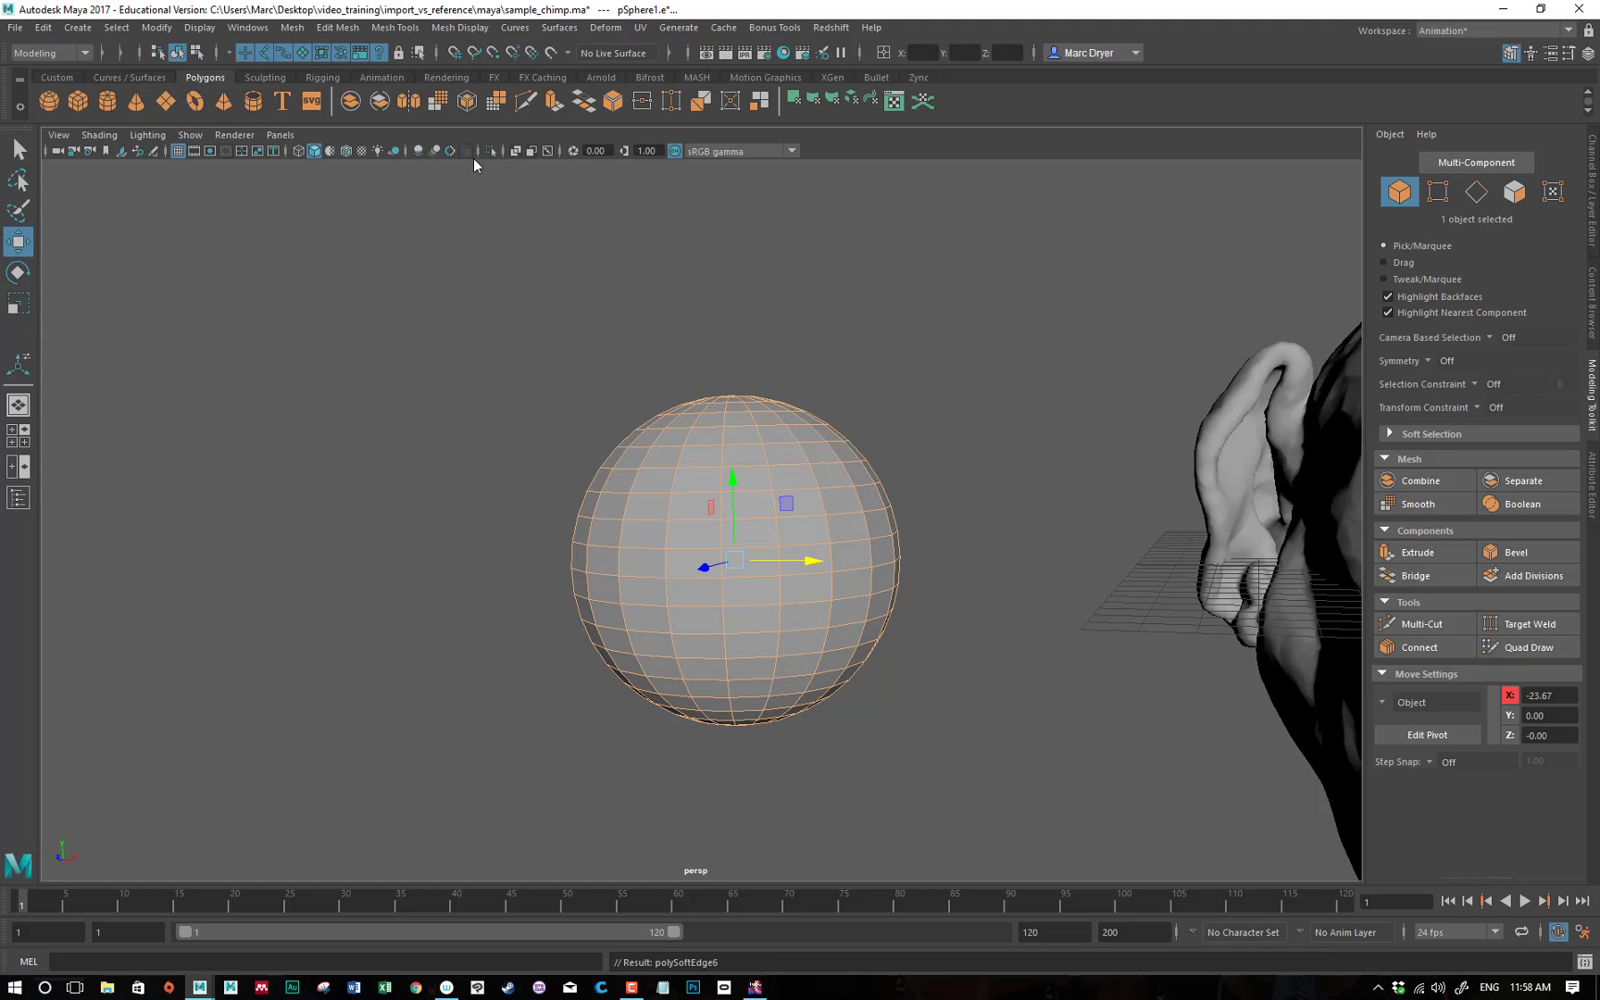
{"action": "left_click", "coordinate": [861, 354]}
{"action": "left_click_drag", "start_coordinate": [933, 366], "coordinate": [901, 358], "text": "alt"}
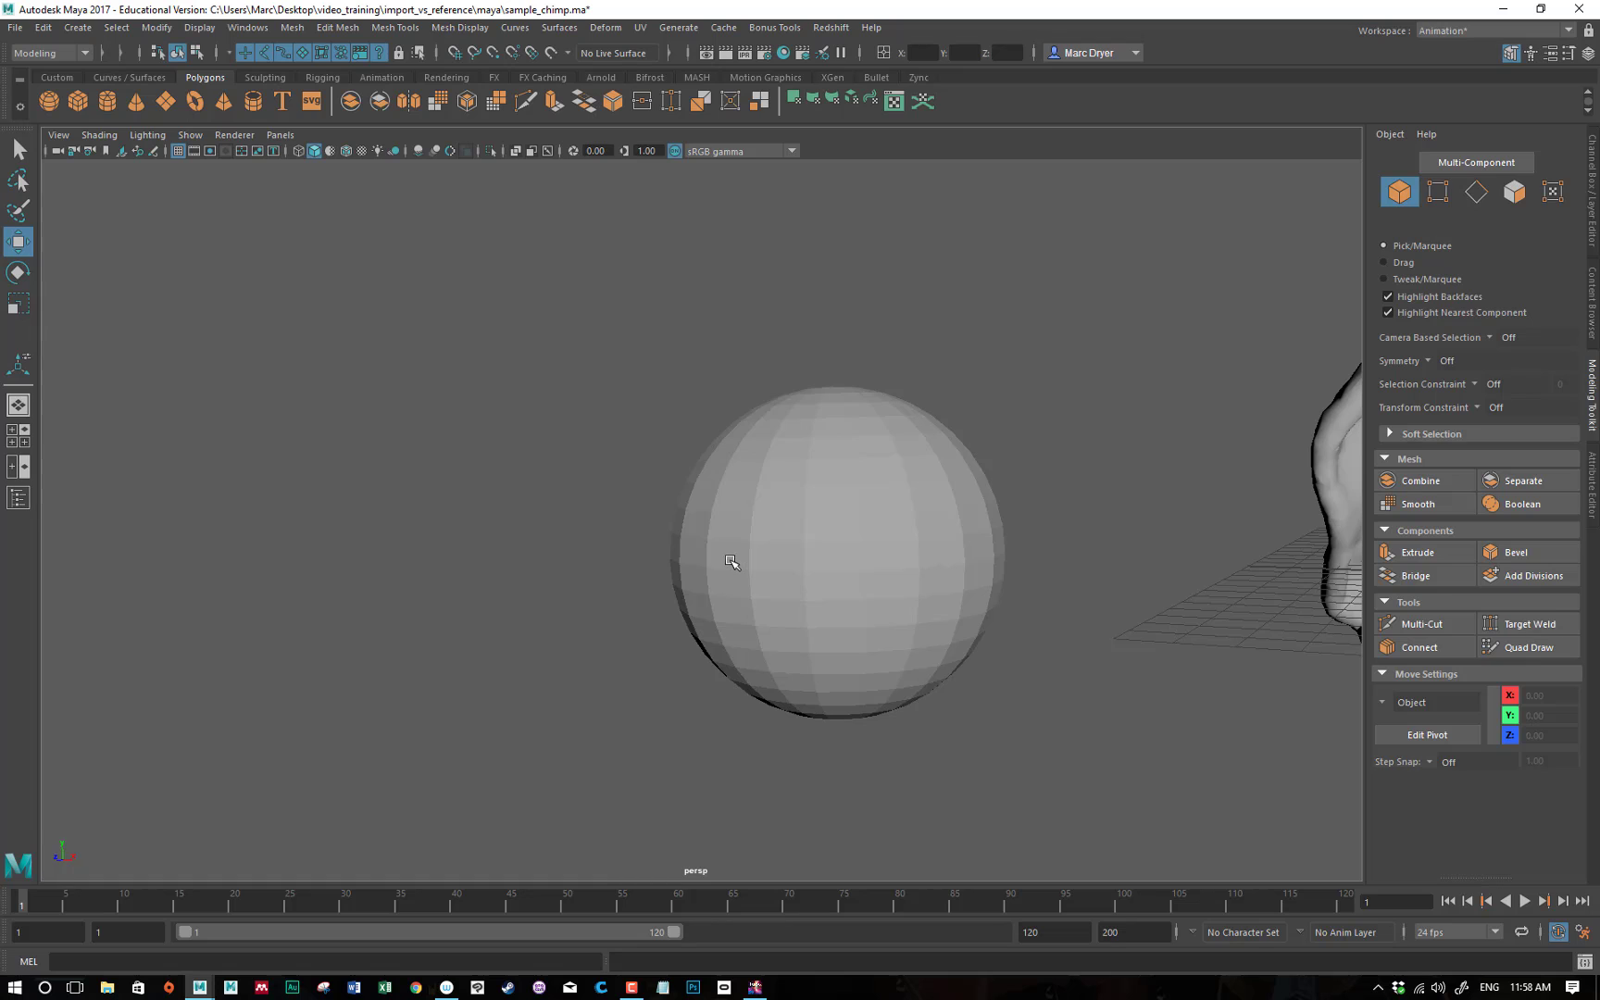
{"action": "left_click_drag", "start_coordinate": [1013, 560], "coordinate": [855, 586], "text": "alt"}
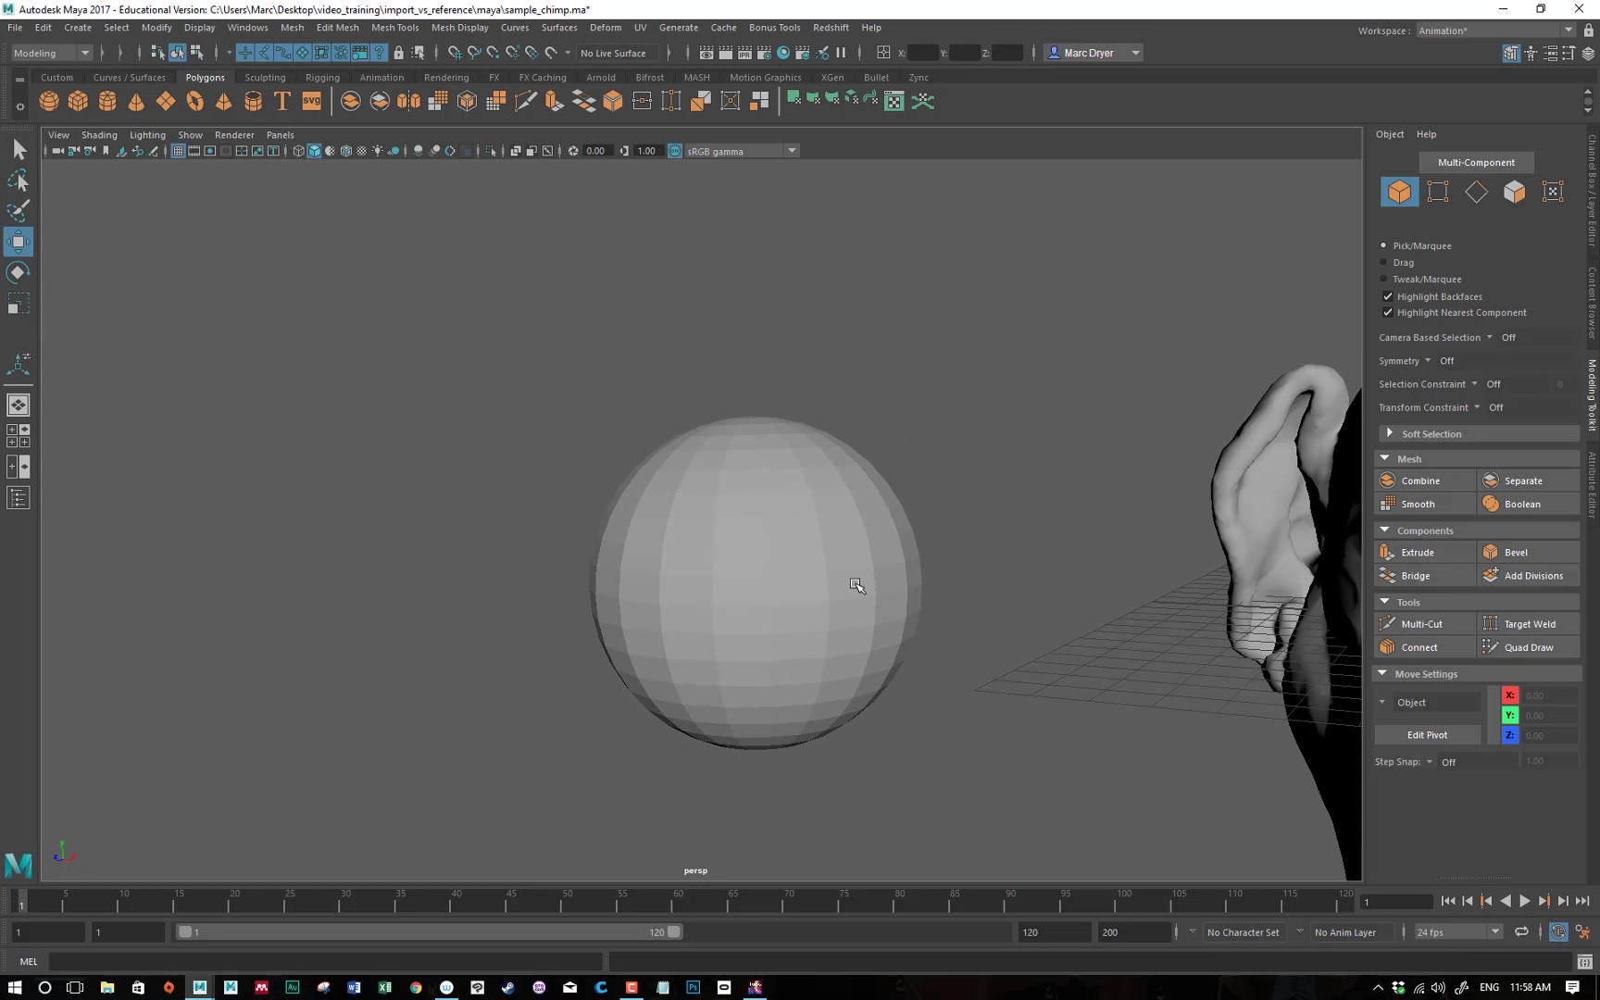
Apply Soften Edge to the sphere, check its smooth shading with it deselected, and reselect it.
{"action": "left_click_drag", "start_coordinate": [552, 428], "coordinate": [931, 710]}
{"action": "left_click_drag", "start_coordinate": [1121, 678], "coordinate": [761, 546], "text": "alt"}
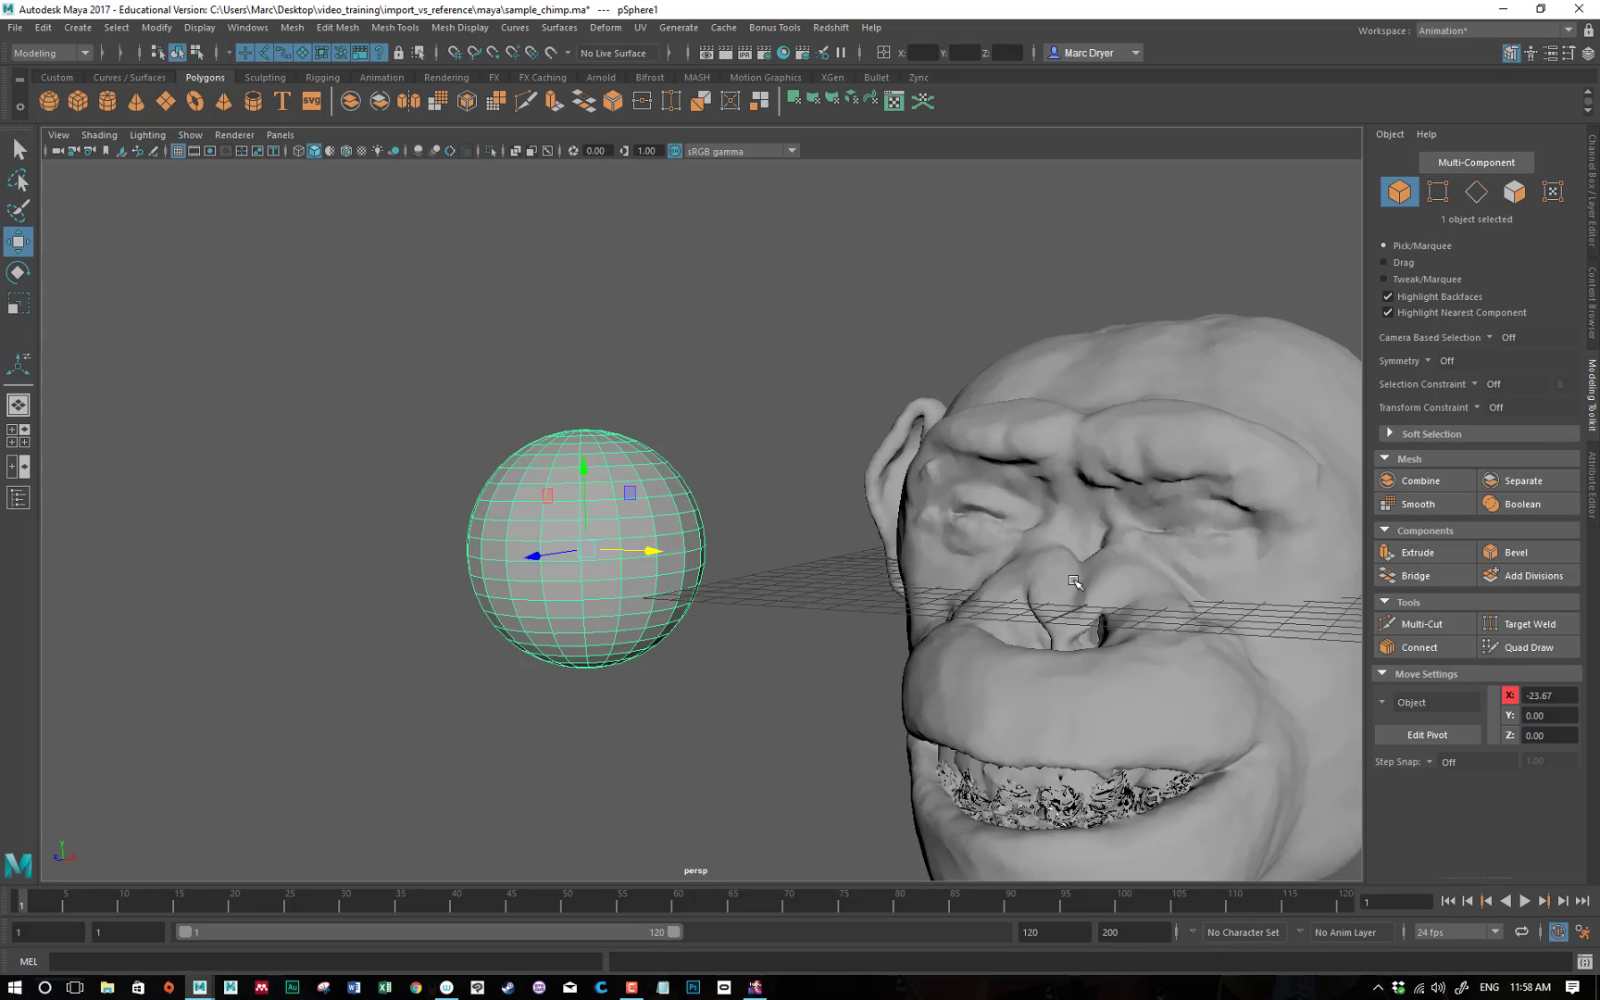
{"action": "left_click_drag", "start_coordinate": [350, 570], "coordinate": [901, 544], "text": "alt"}
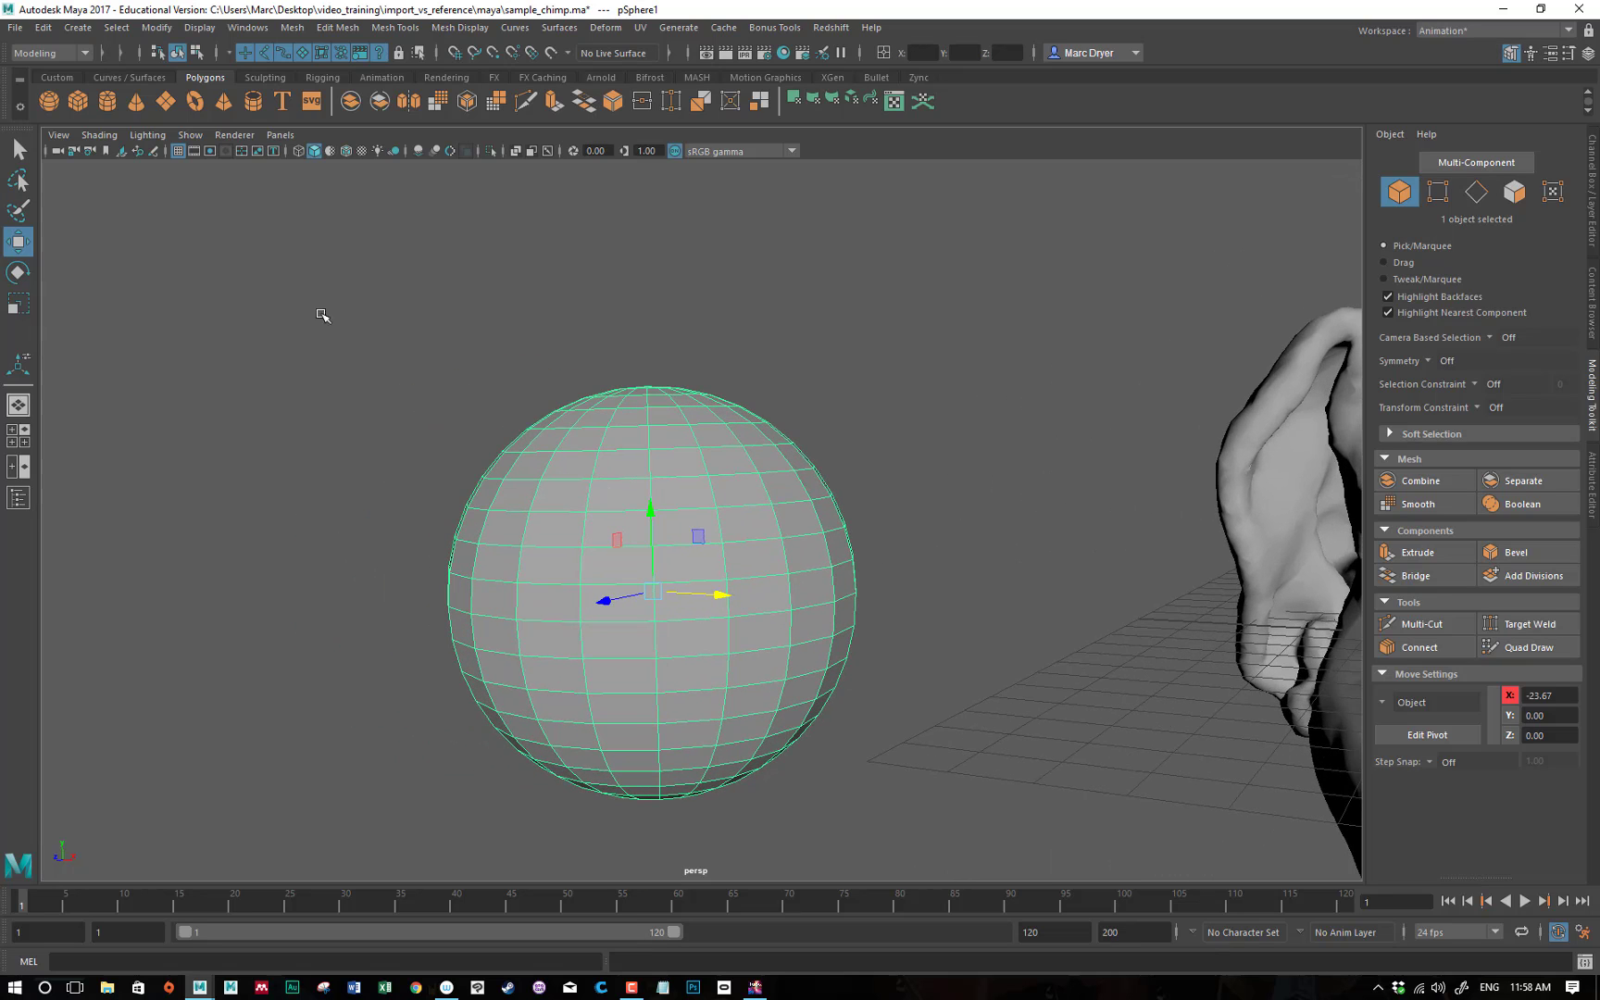
{"action": "left_click_drag", "start_coordinate": [321, 314], "coordinate": [975, 833]}
{"action": "left_click", "coordinate": [472, 28]}
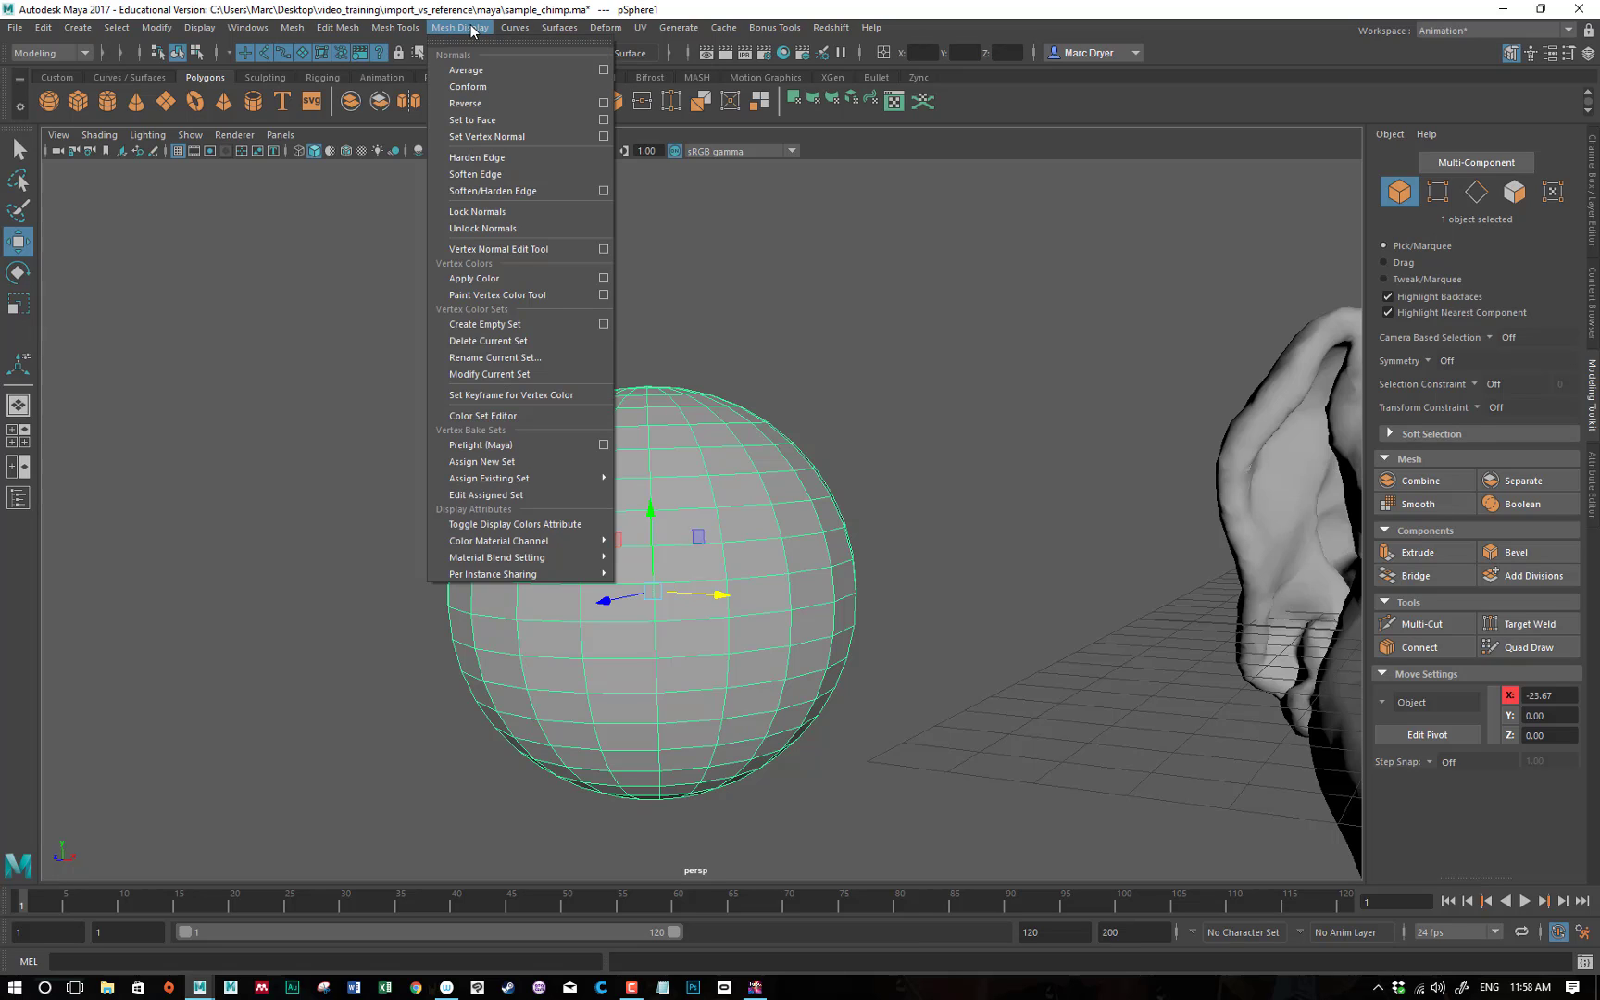
{"action": "left_click", "coordinate": [493, 200]}
{"action": "left_click", "coordinate": [864, 475]}
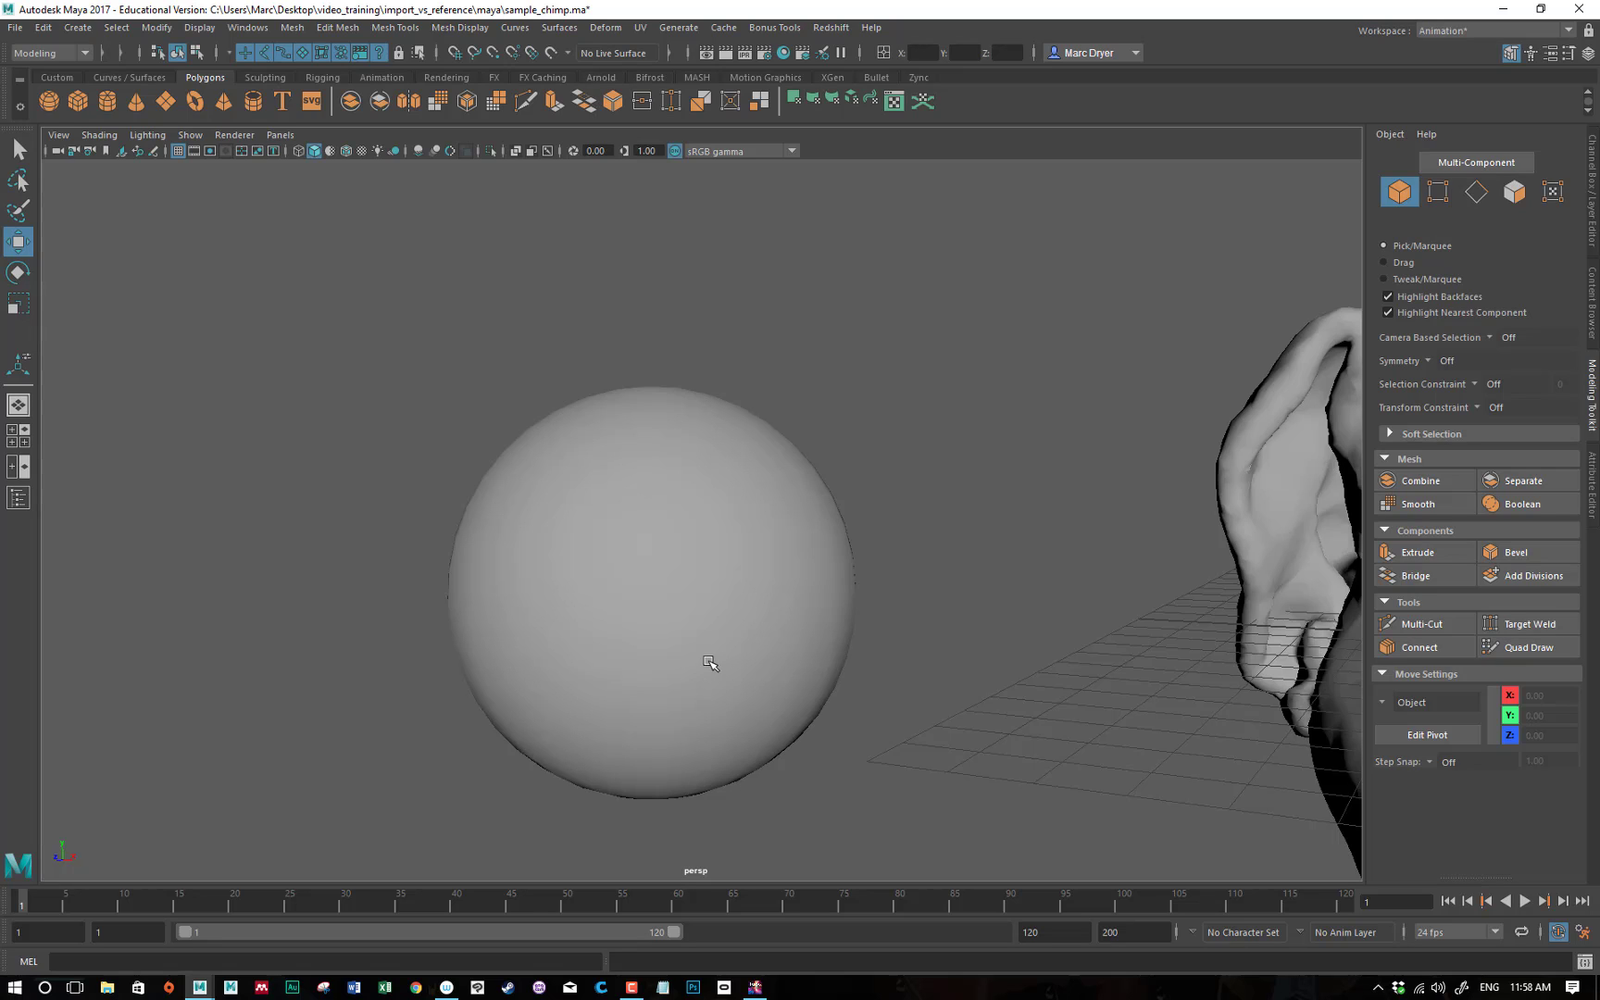
{"action": "left_click", "coordinate": [708, 515]}
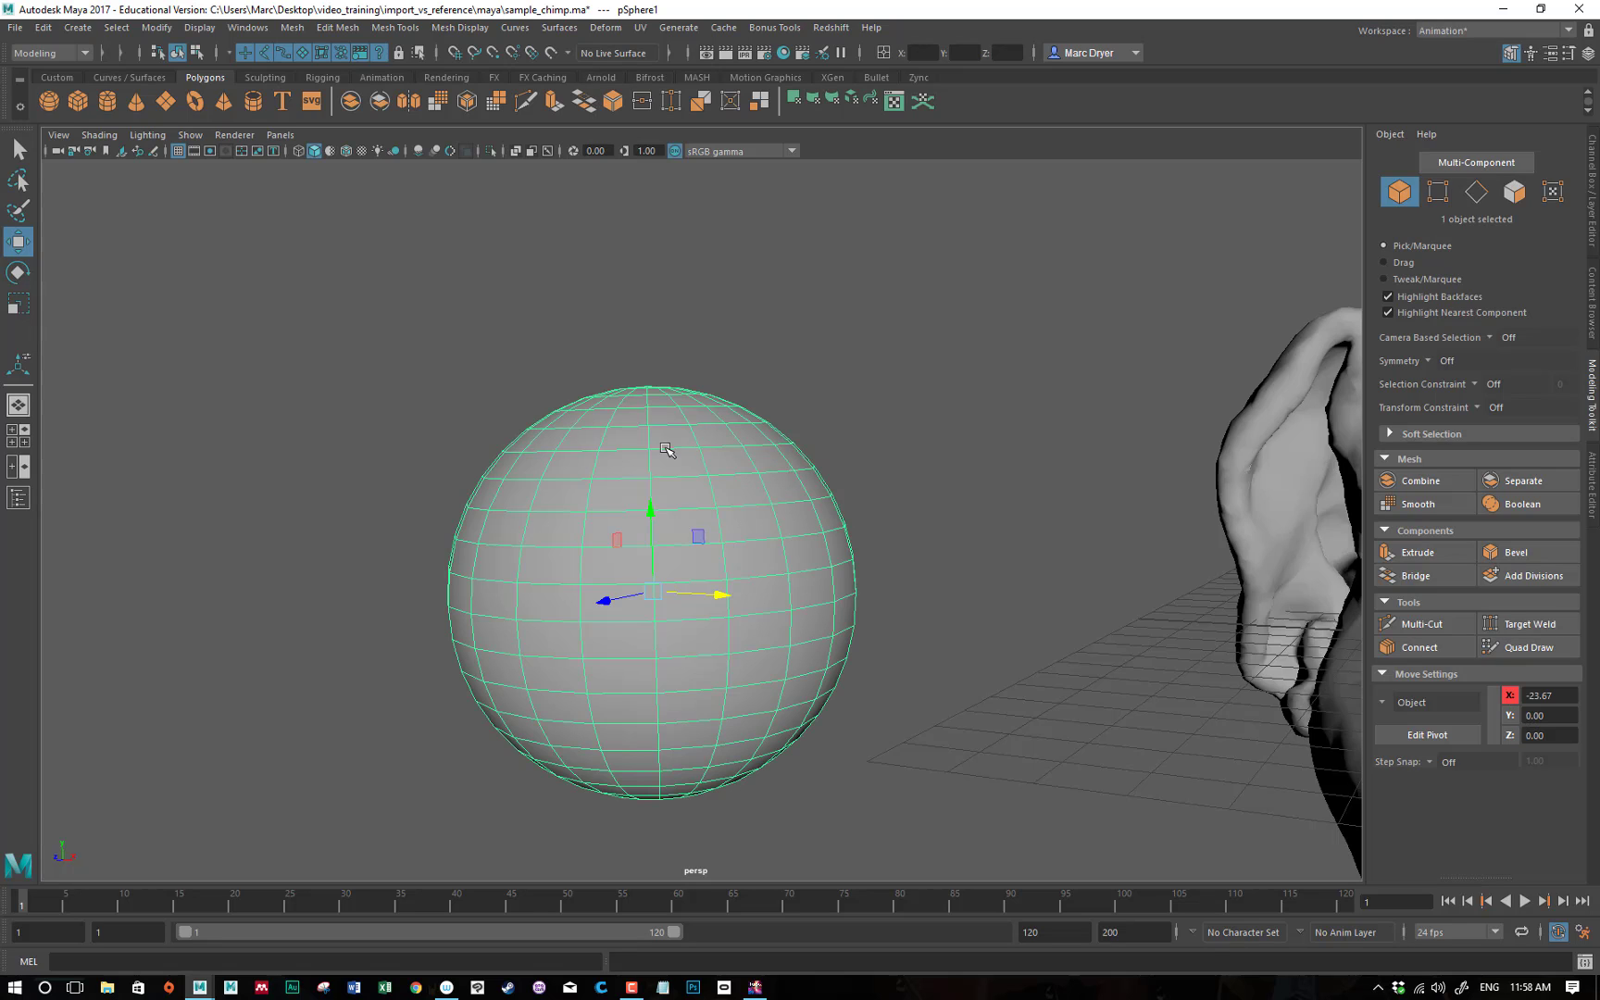
Display the sphere's vertex normals and examine their directions around its side and underside.
{"action": "left_click", "coordinate": [210, 31]}
{"action": "mouse_move", "coordinate": [228, 243]}
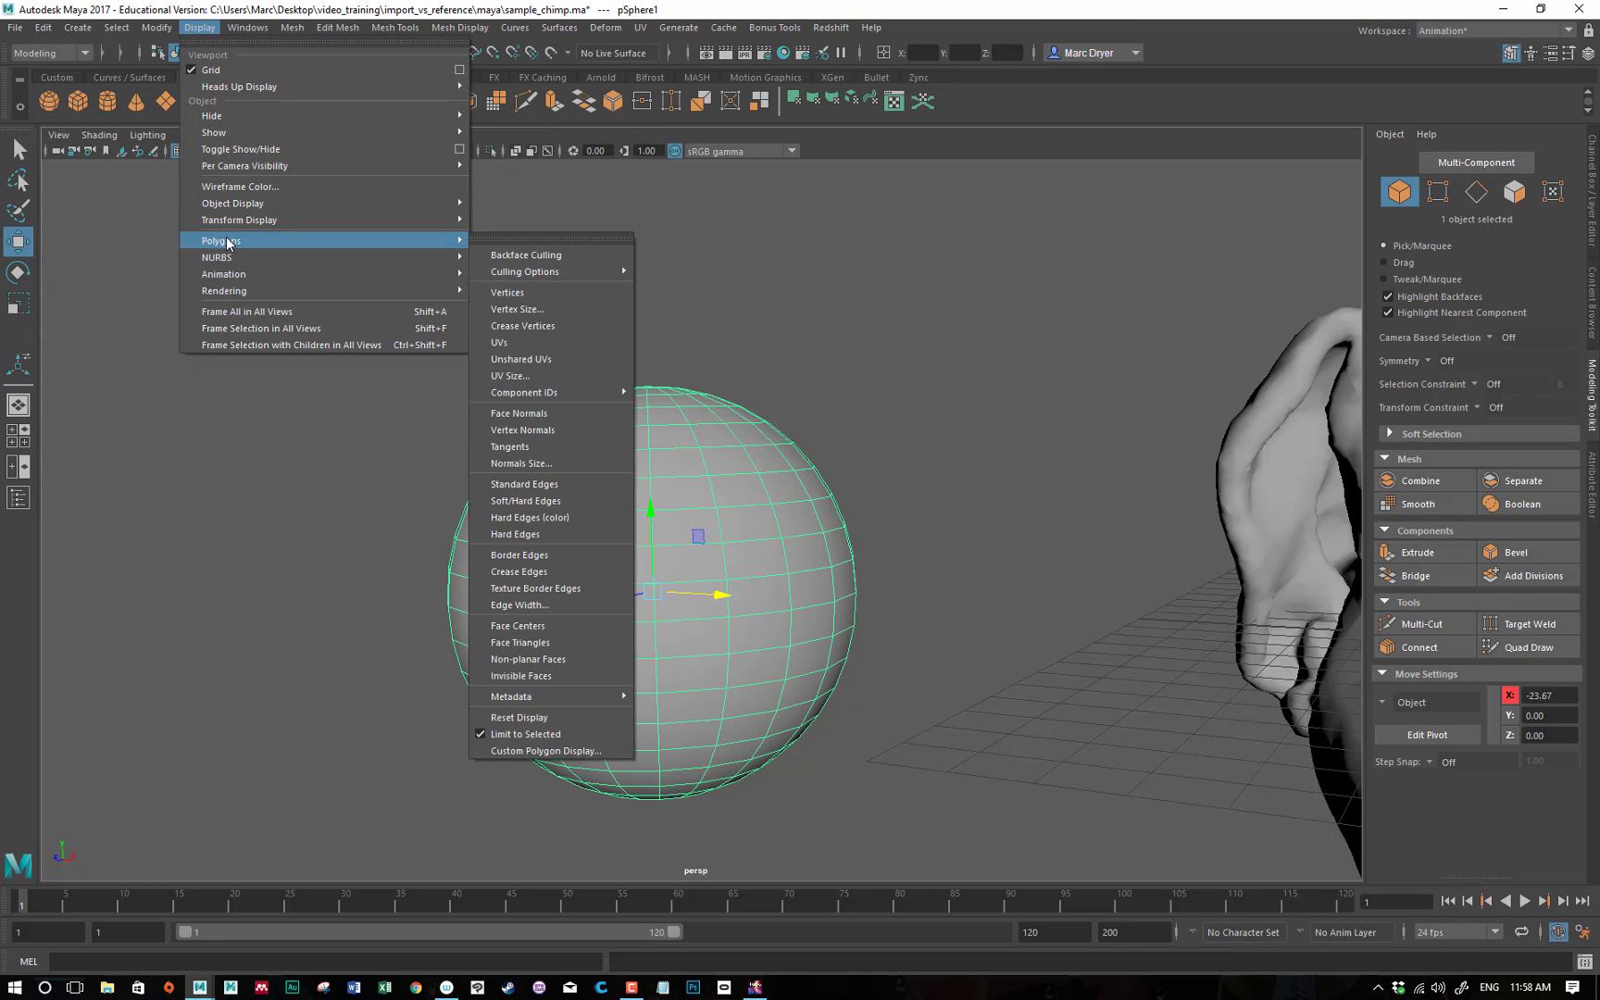
{"action": "left_click", "coordinate": [566, 432]}
{"action": "scroll", "coordinate": [939, 441], "scroll_direction": "up", "scroll_amount": 5}
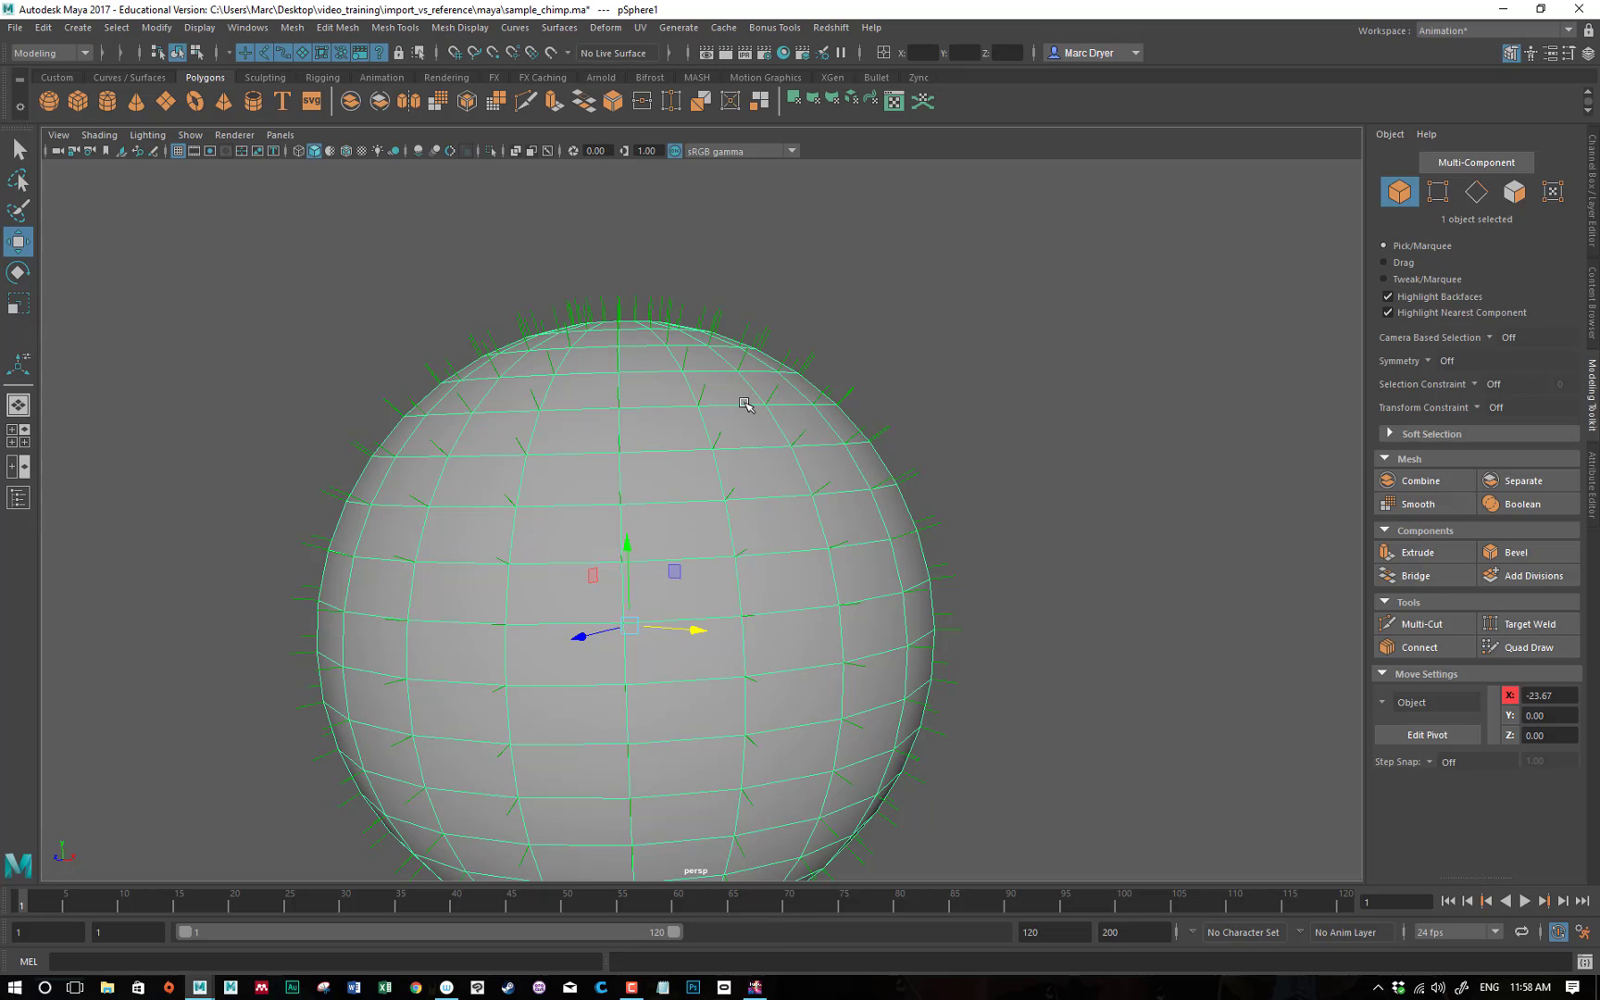
{"action": "middle_click_drag", "start_coordinate": [817, 435], "coordinate": [810, 227], "text": "alt"}
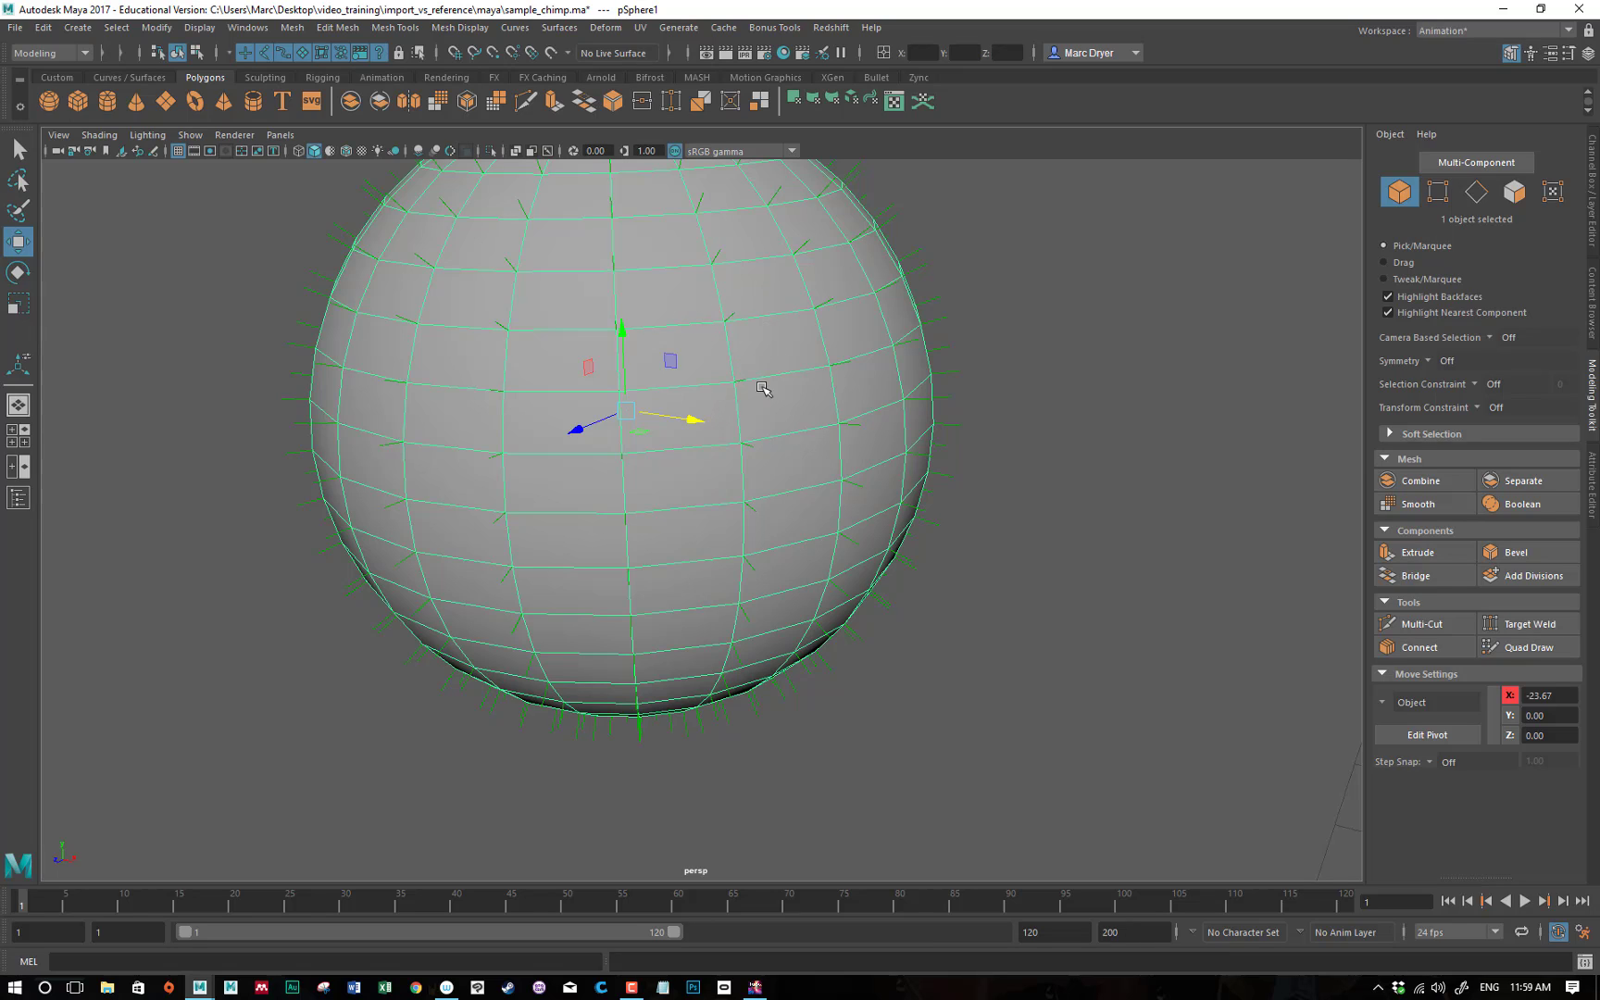
{"action": "left_click_drag", "start_coordinate": [665, 412], "coordinate": [1125, 514], "text": "alt"}
{"action": "mouse_move", "coordinate": [857, 418]}
{"action": "left_mouse_down", "text": "alt"}
{"action": "mouse_move", "coordinate": [839, 440]}
{"action": "mouse_move", "coordinate": [861, 415]}
{"action": "left_mouse_up", "text": "alt"}
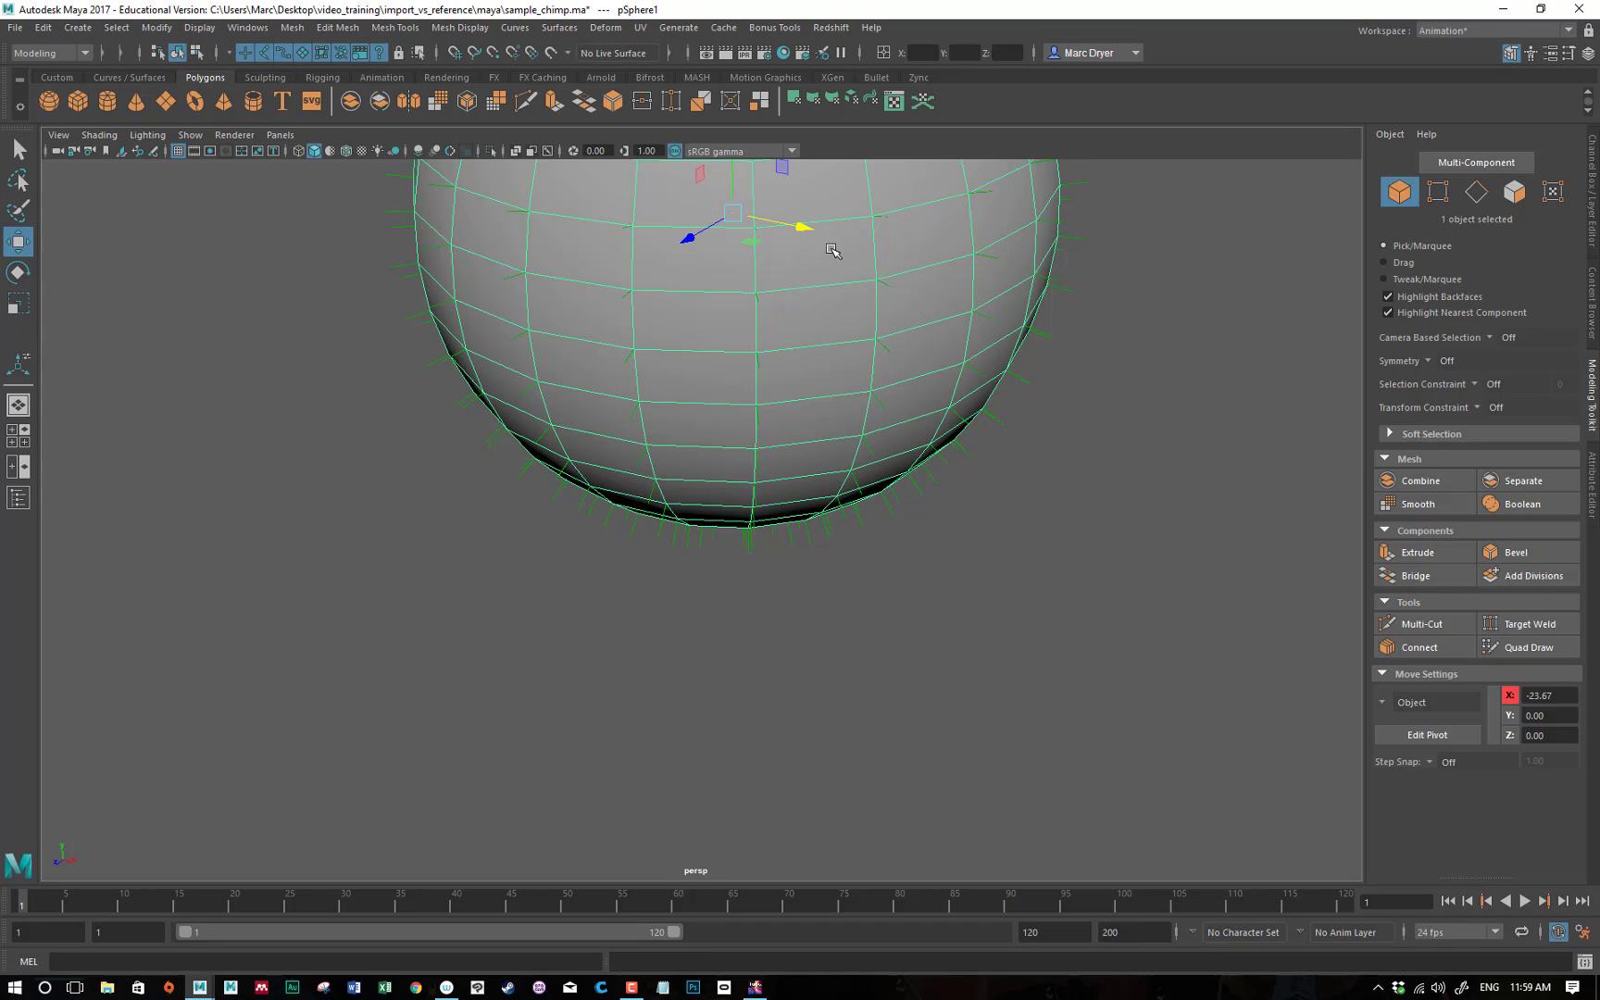
{"action": "left_click_drag", "start_coordinate": [918, 219], "coordinate": [836, 528], "text": "alt"}
Harden the sphere's edges again and examine the split normals at its vertices.
{"action": "left_click", "coordinate": [460, 28]}
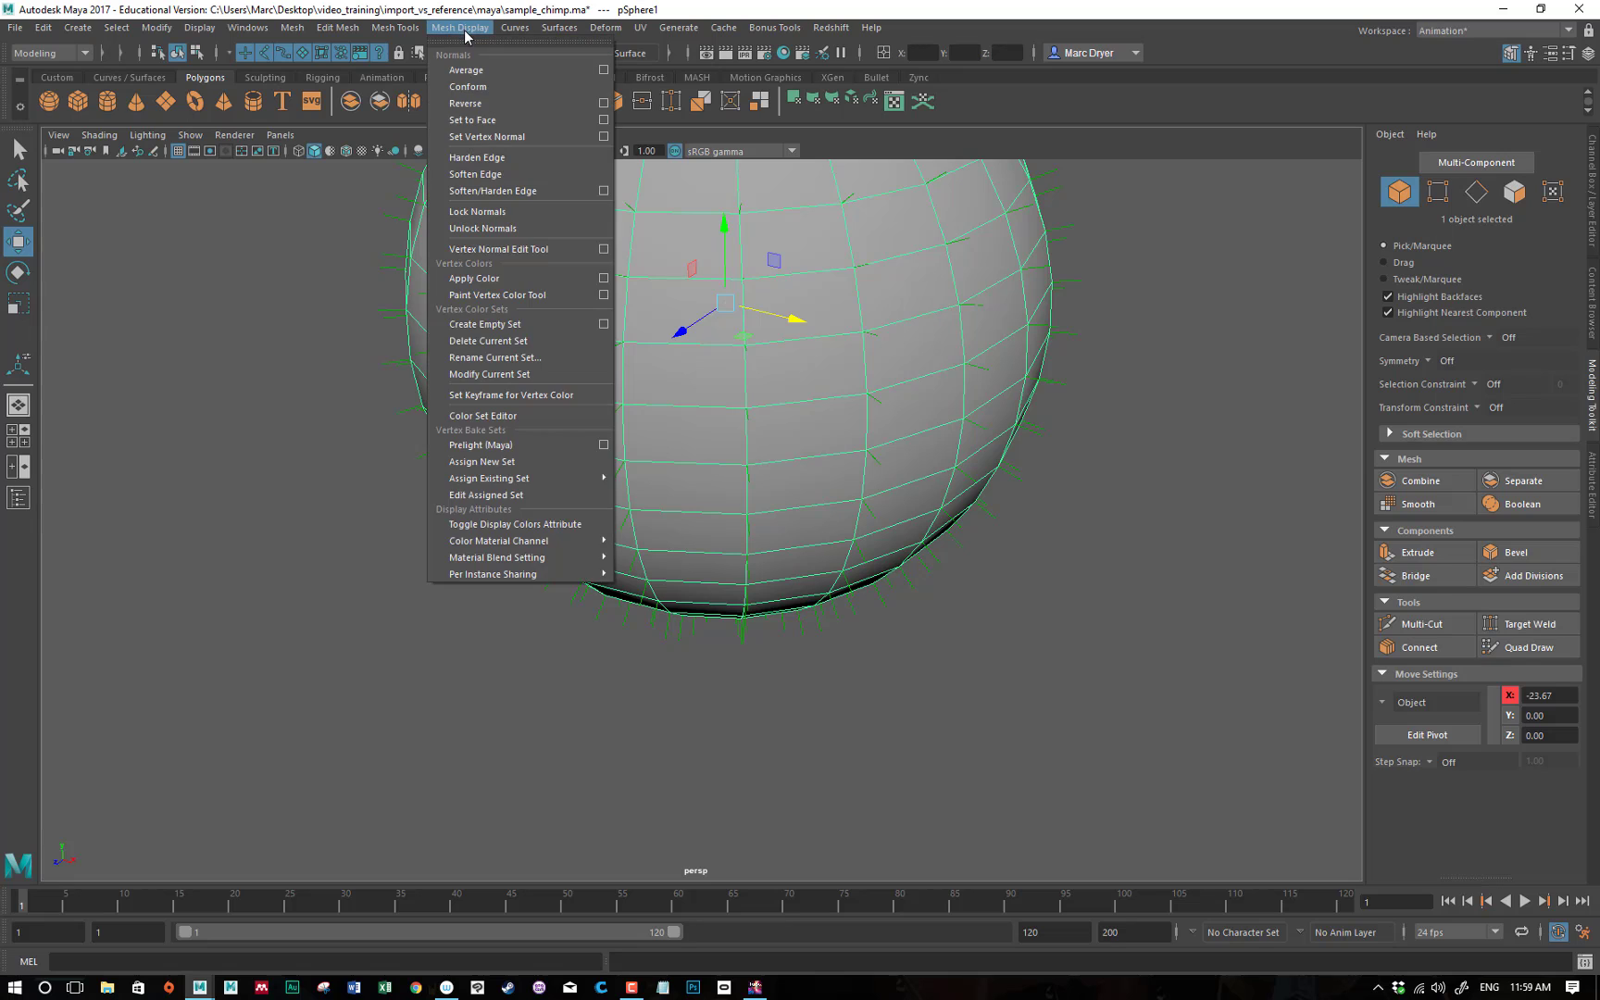
{"action": "left_click", "coordinate": [511, 157]}
{"action": "left_click_drag", "start_coordinate": [917, 325], "coordinate": [948, 306], "text": "alt"}
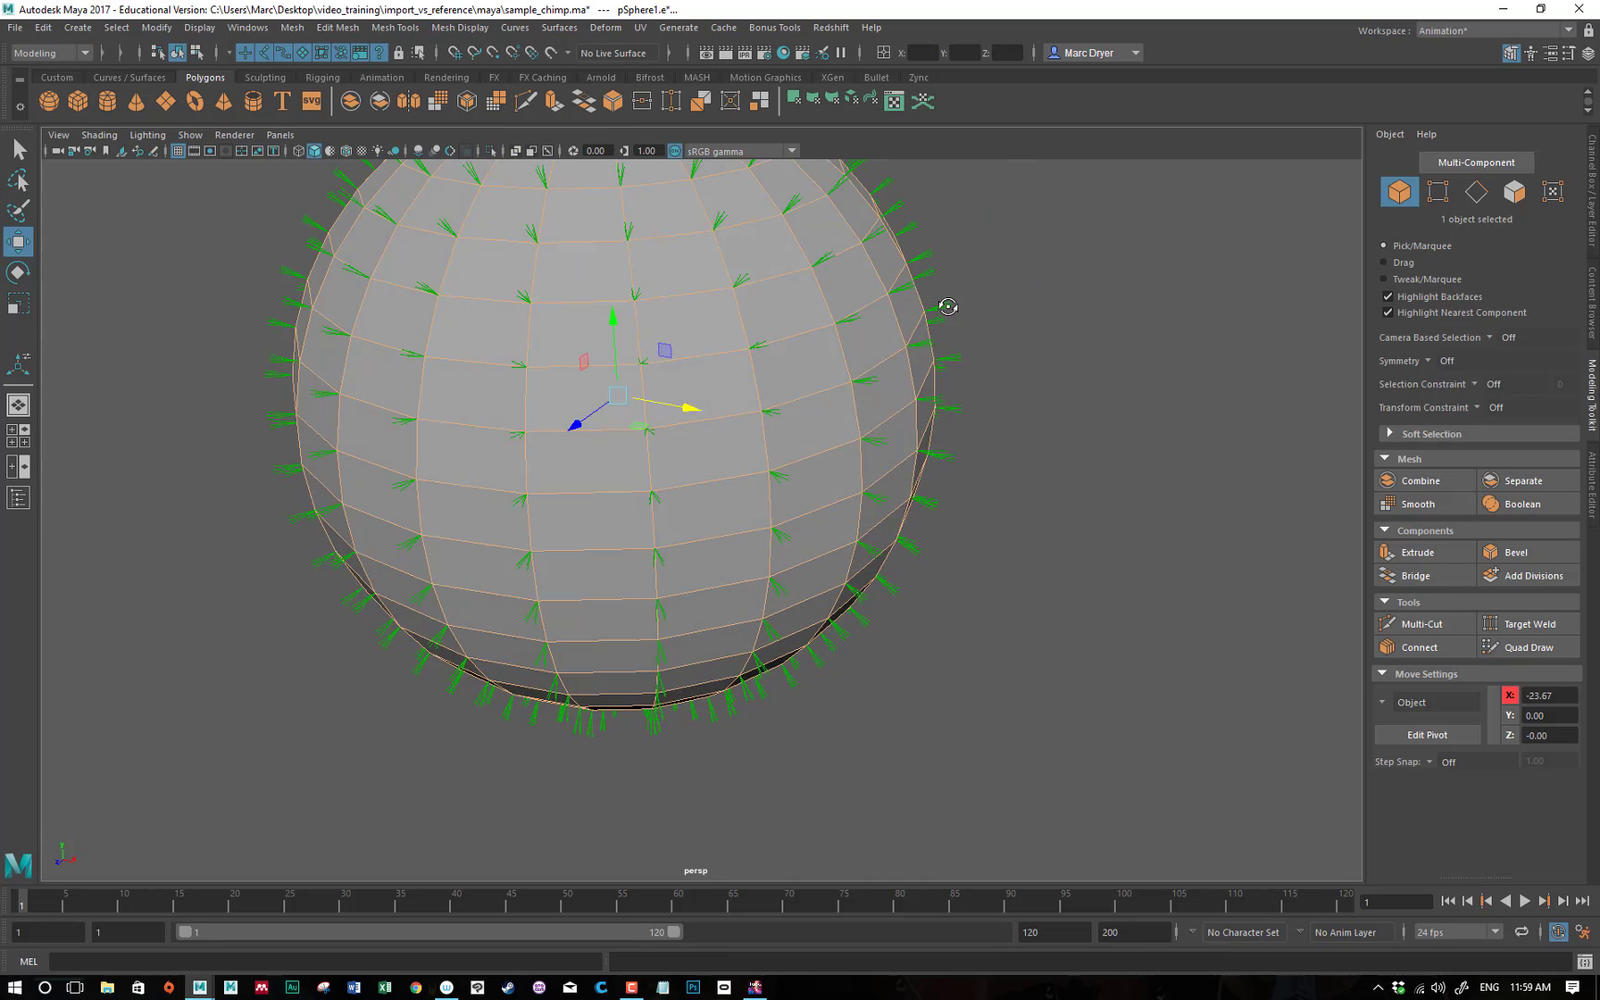
{"action": "middle_click_drag", "start_coordinate": [948, 306], "coordinate": [854, 399], "text": "alt"}
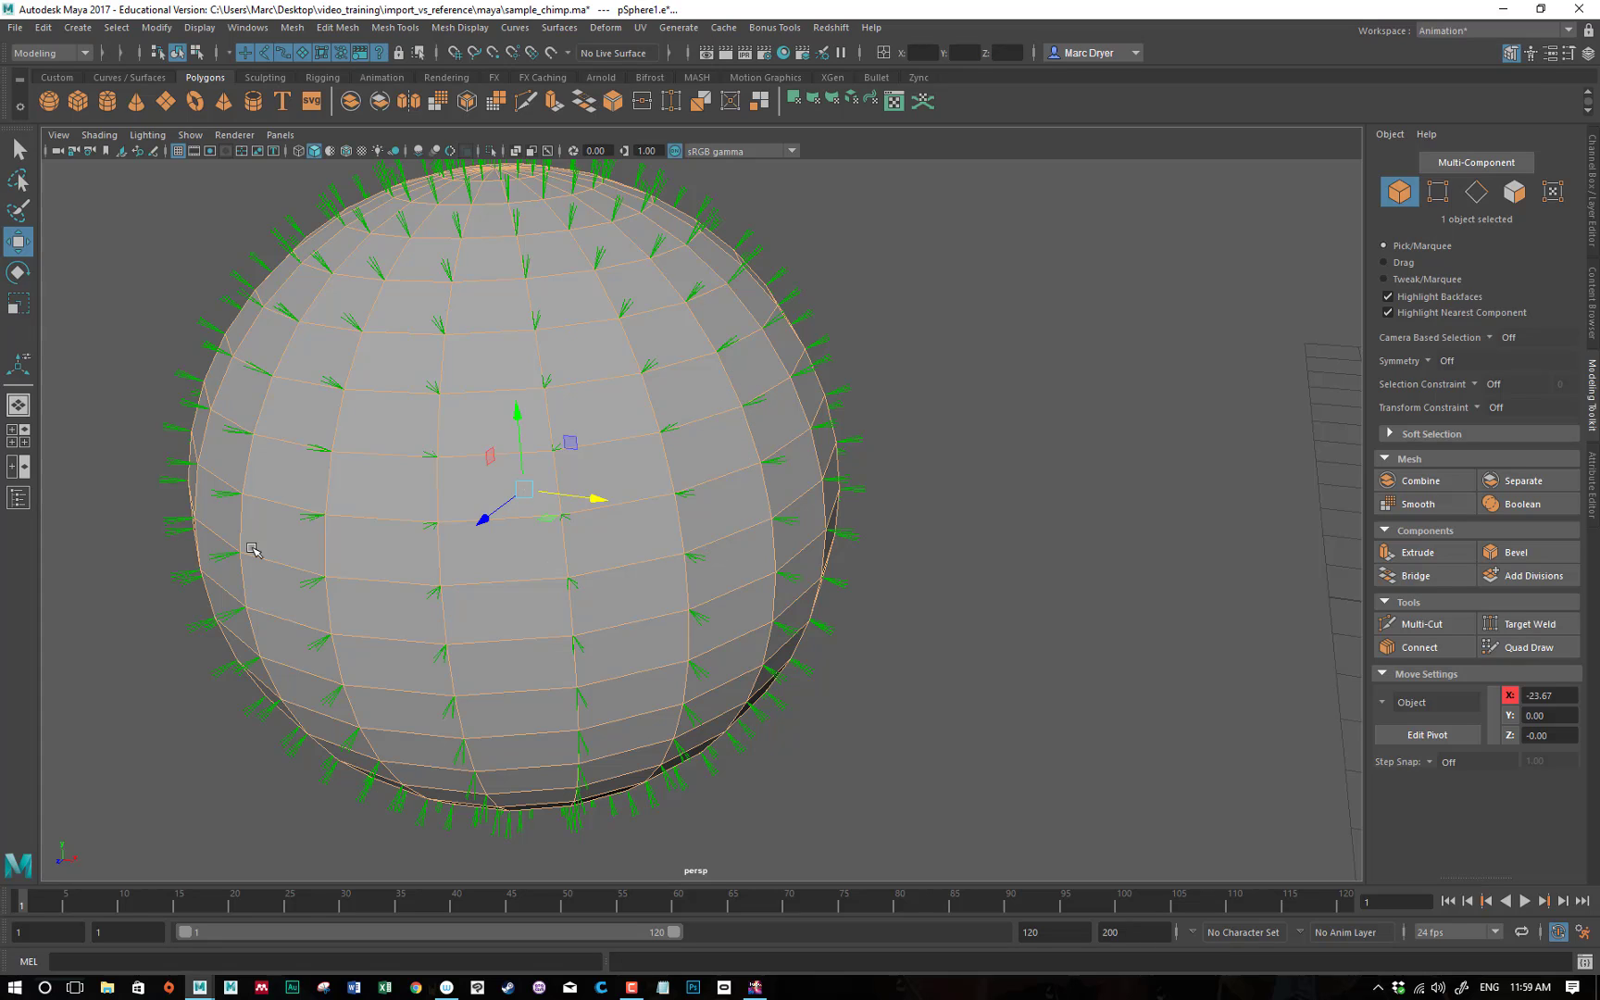
Soften the sphere's edges again with its vertex normals shown, and return to the whole-object selection.
{"action": "left_click", "coordinate": [460, 27]}
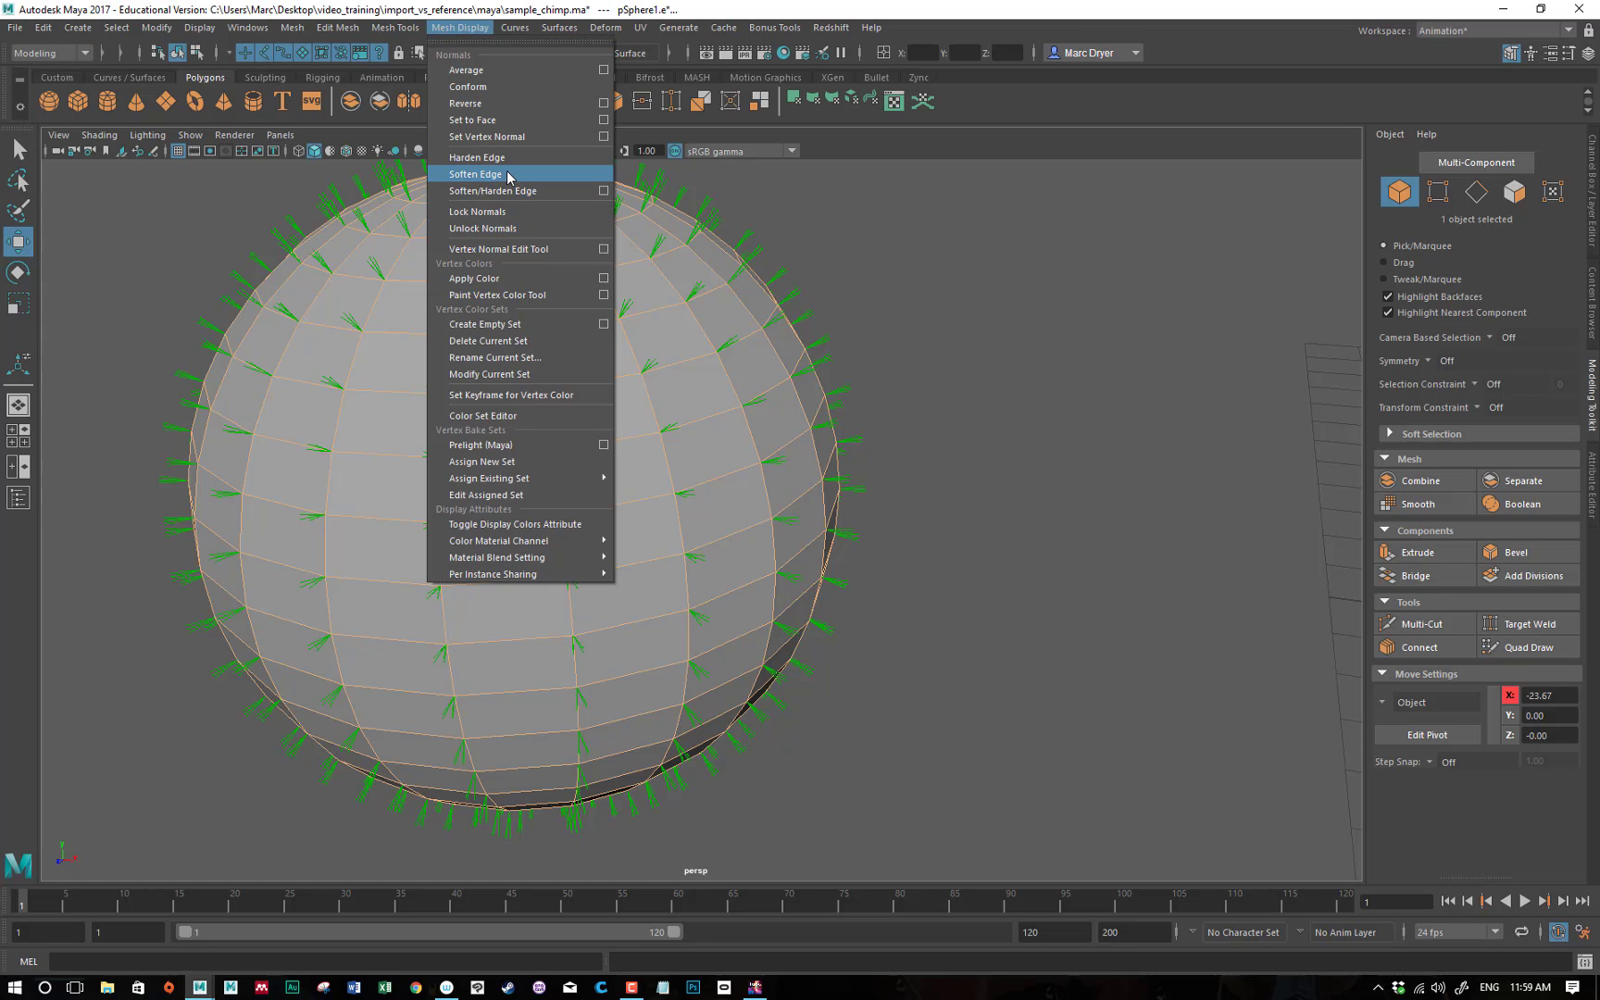
{"action": "left_click", "coordinate": [508, 176]}
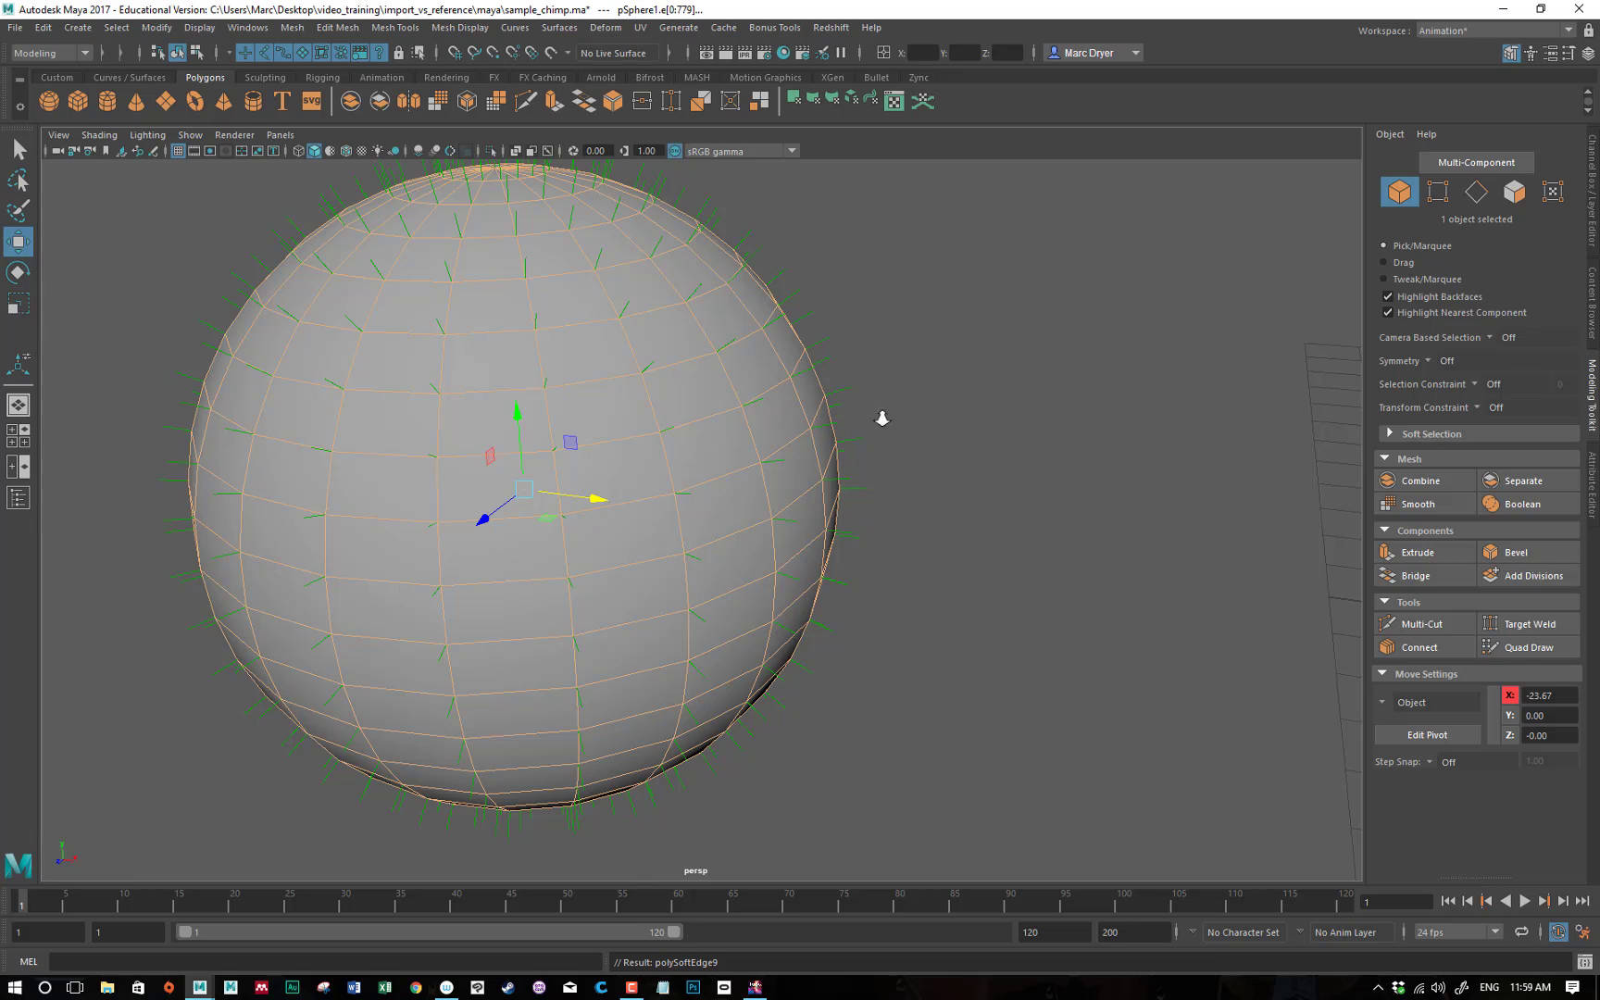
{"action": "right_click_drag", "start_coordinate": [882, 417], "coordinate": [643, 357], "text": "alt"}
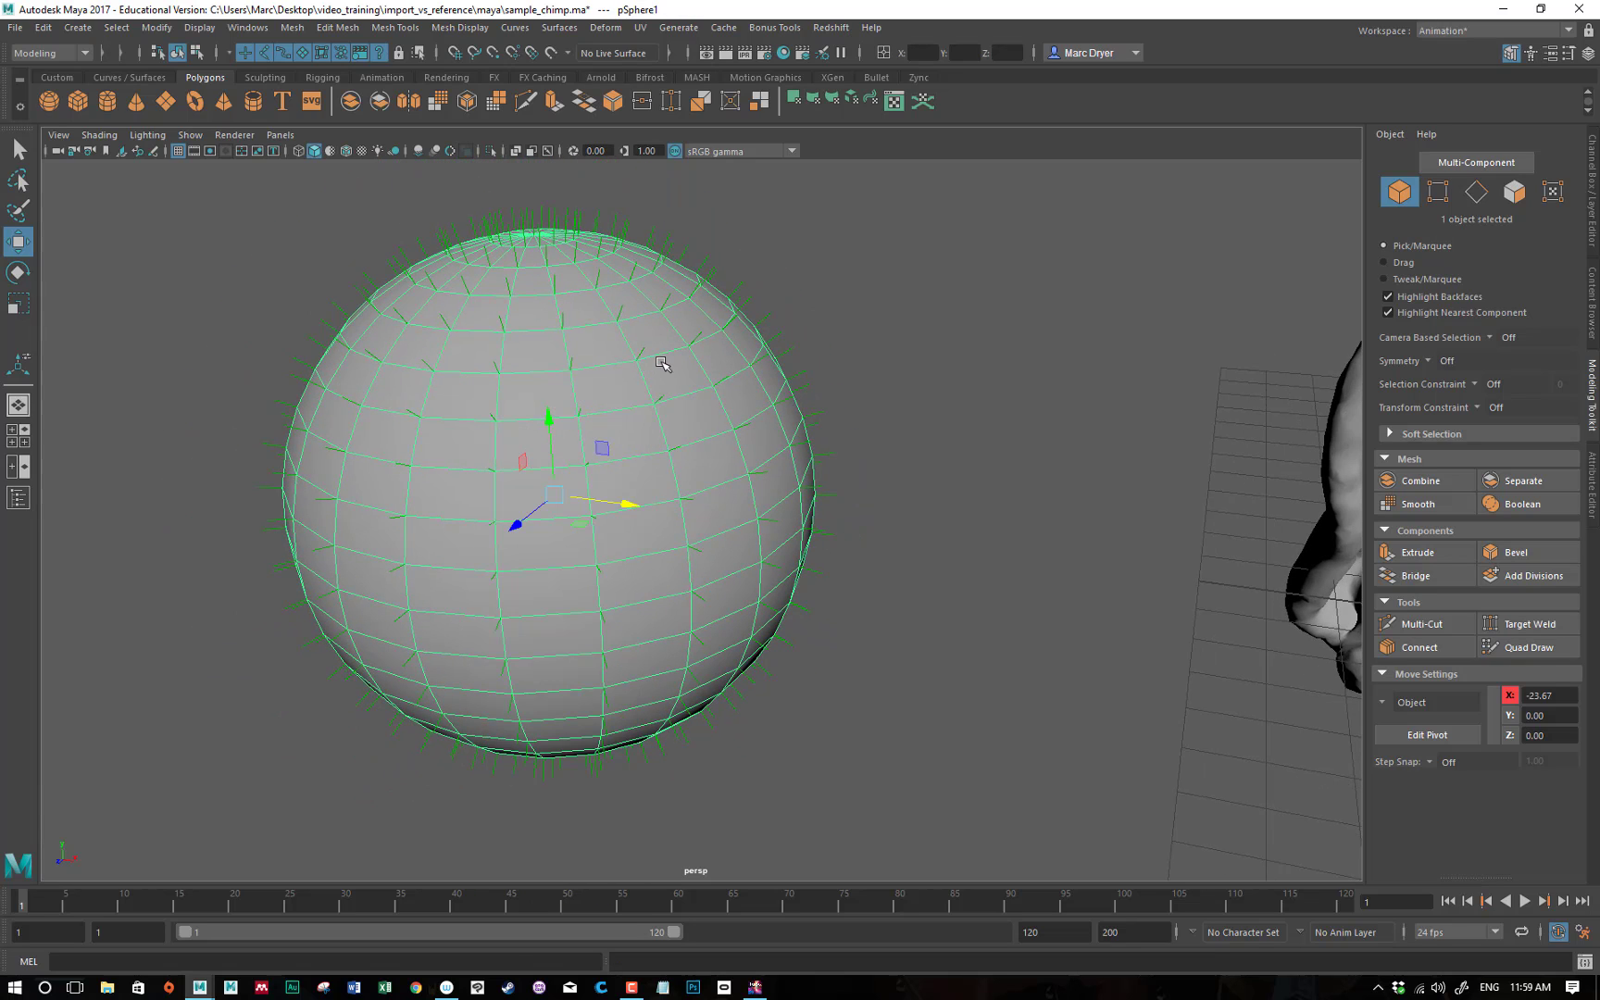
Delete the demonstration sphere beside the chimp head.
{"action": "key", "text": "Delete"}
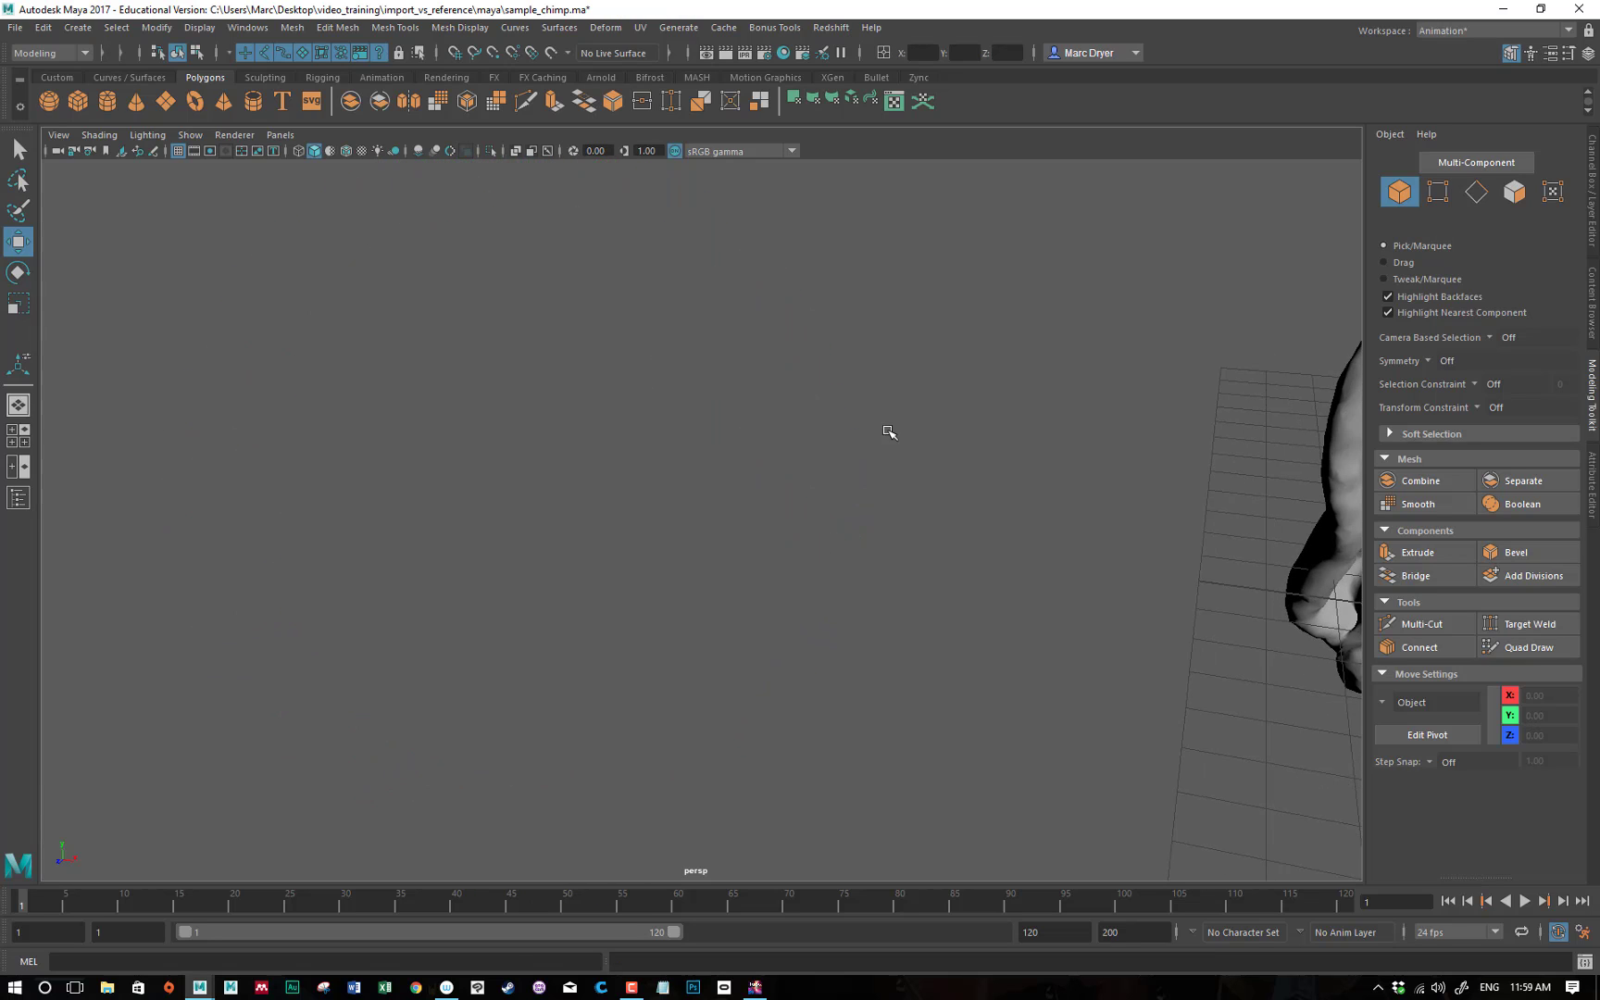
{"action": "middle_click_drag", "start_coordinate": [977, 426], "coordinate": [740, 517], "text": "alt"}
{"action": "right_click_drag", "start_coordinate": [1021, 531], "coordinate": [782, 505], "text": "alt"}
{"action": "middle_click_drag", "start_coordinate": [741, 458], "coordinate": [557, 462], "text": "alt"}
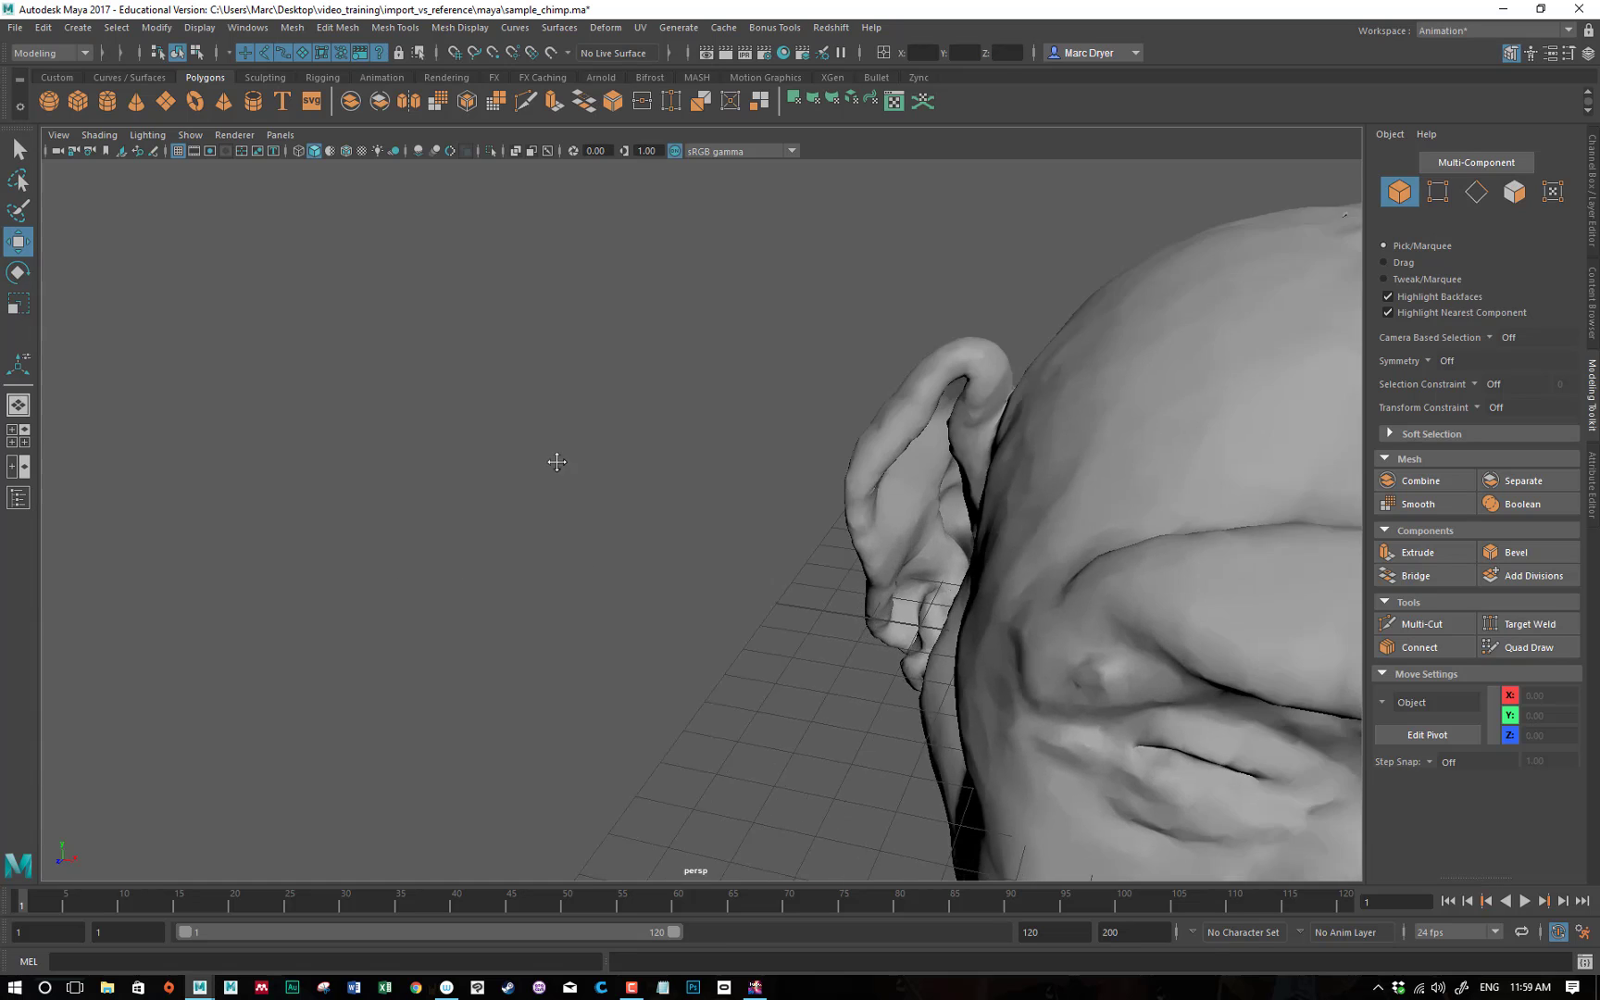
{"action": "left_click_drag", "start_coordinate": [556, 462], "coordinate": [468, 496], "text": "alt"}
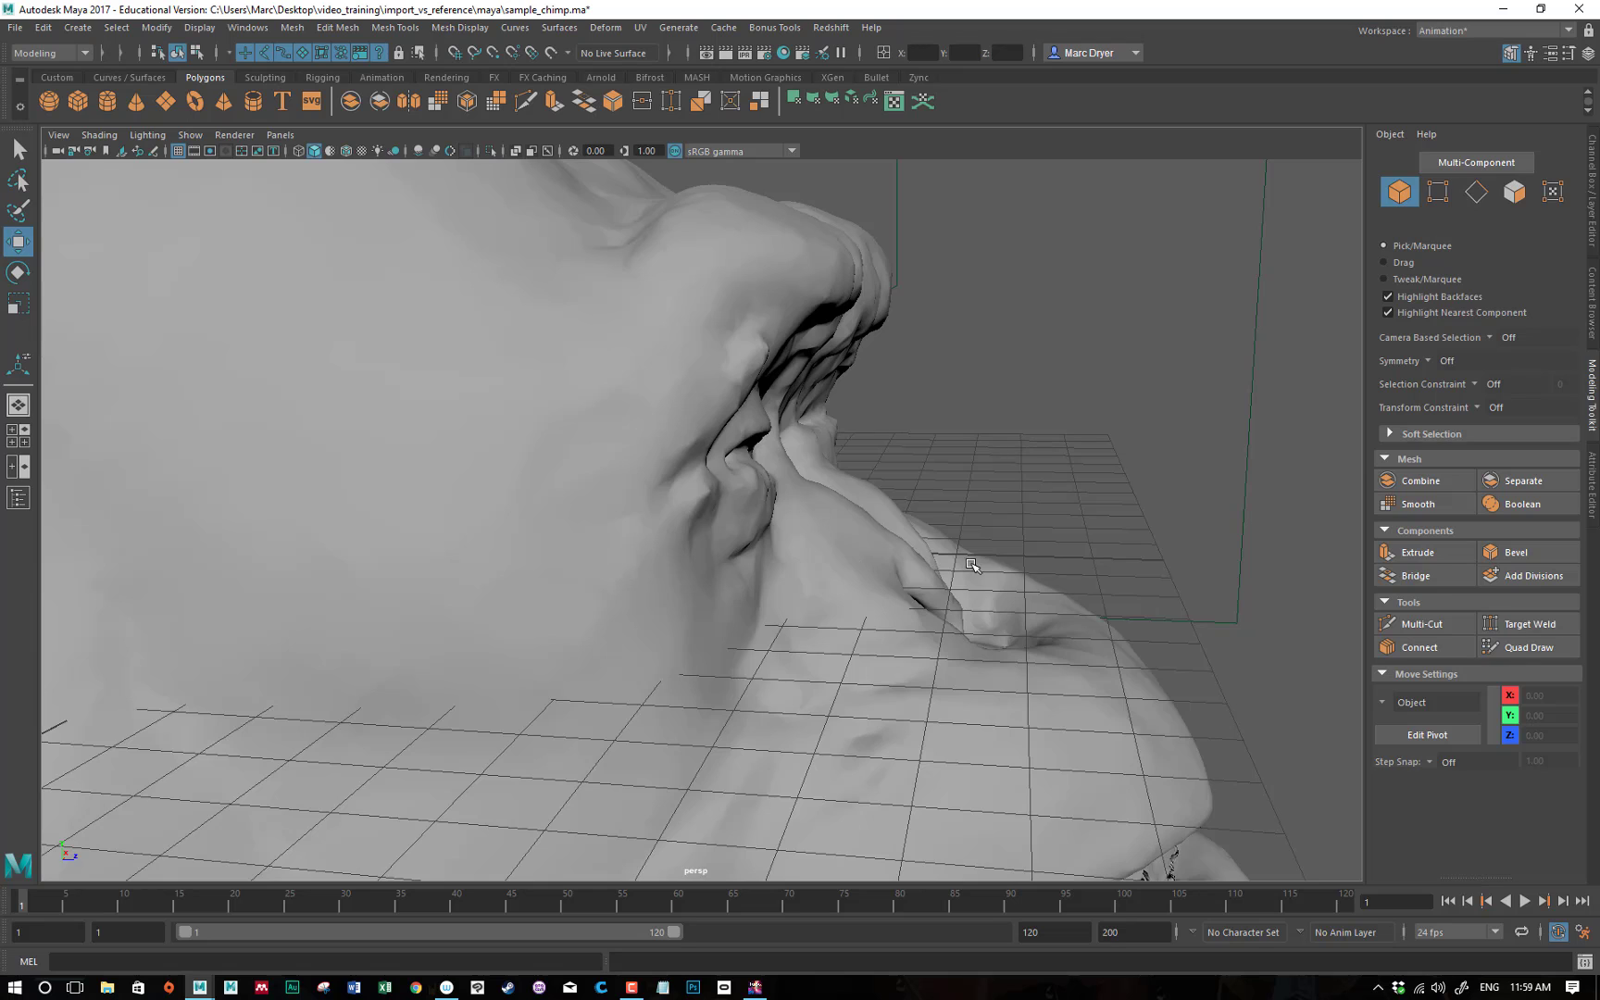
{"action": "right_click_drag", "start_coordinate": [1001, 559], "coordinate": [301, 523], "text": "alt"}
Select the chimp skin, delete its construction history, and check the deselected head from the front.
{"action": "left_click", "coordinate": [579, 509]}
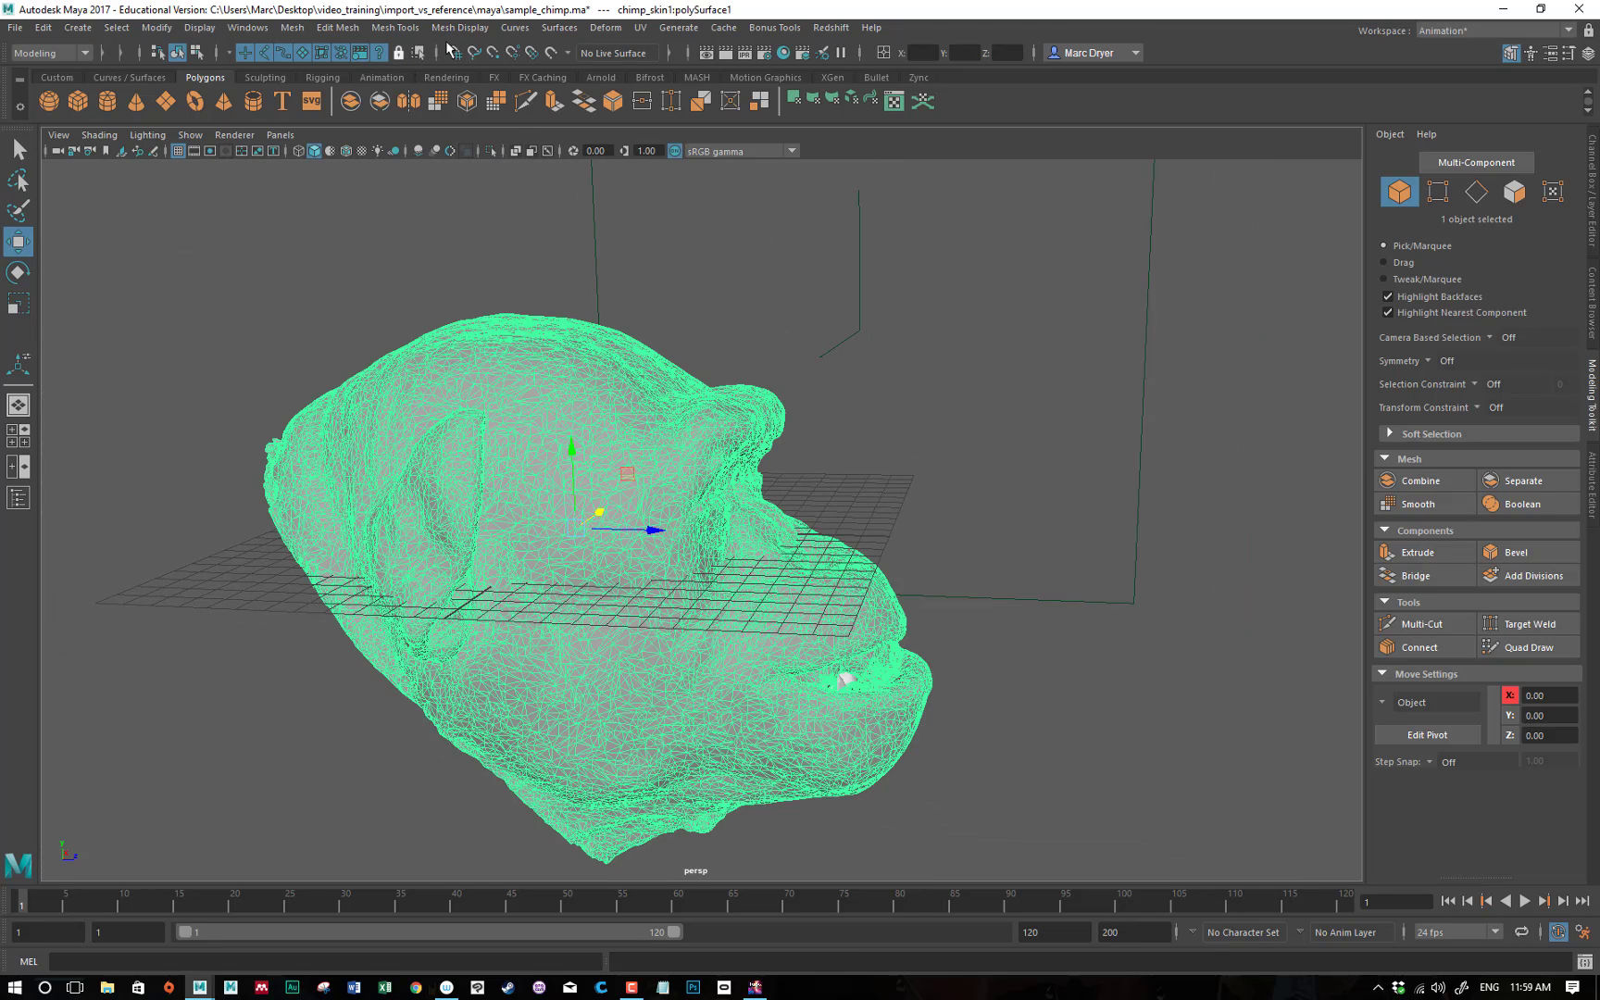
{"action": "left_click", "coordinate": [54, 78]}
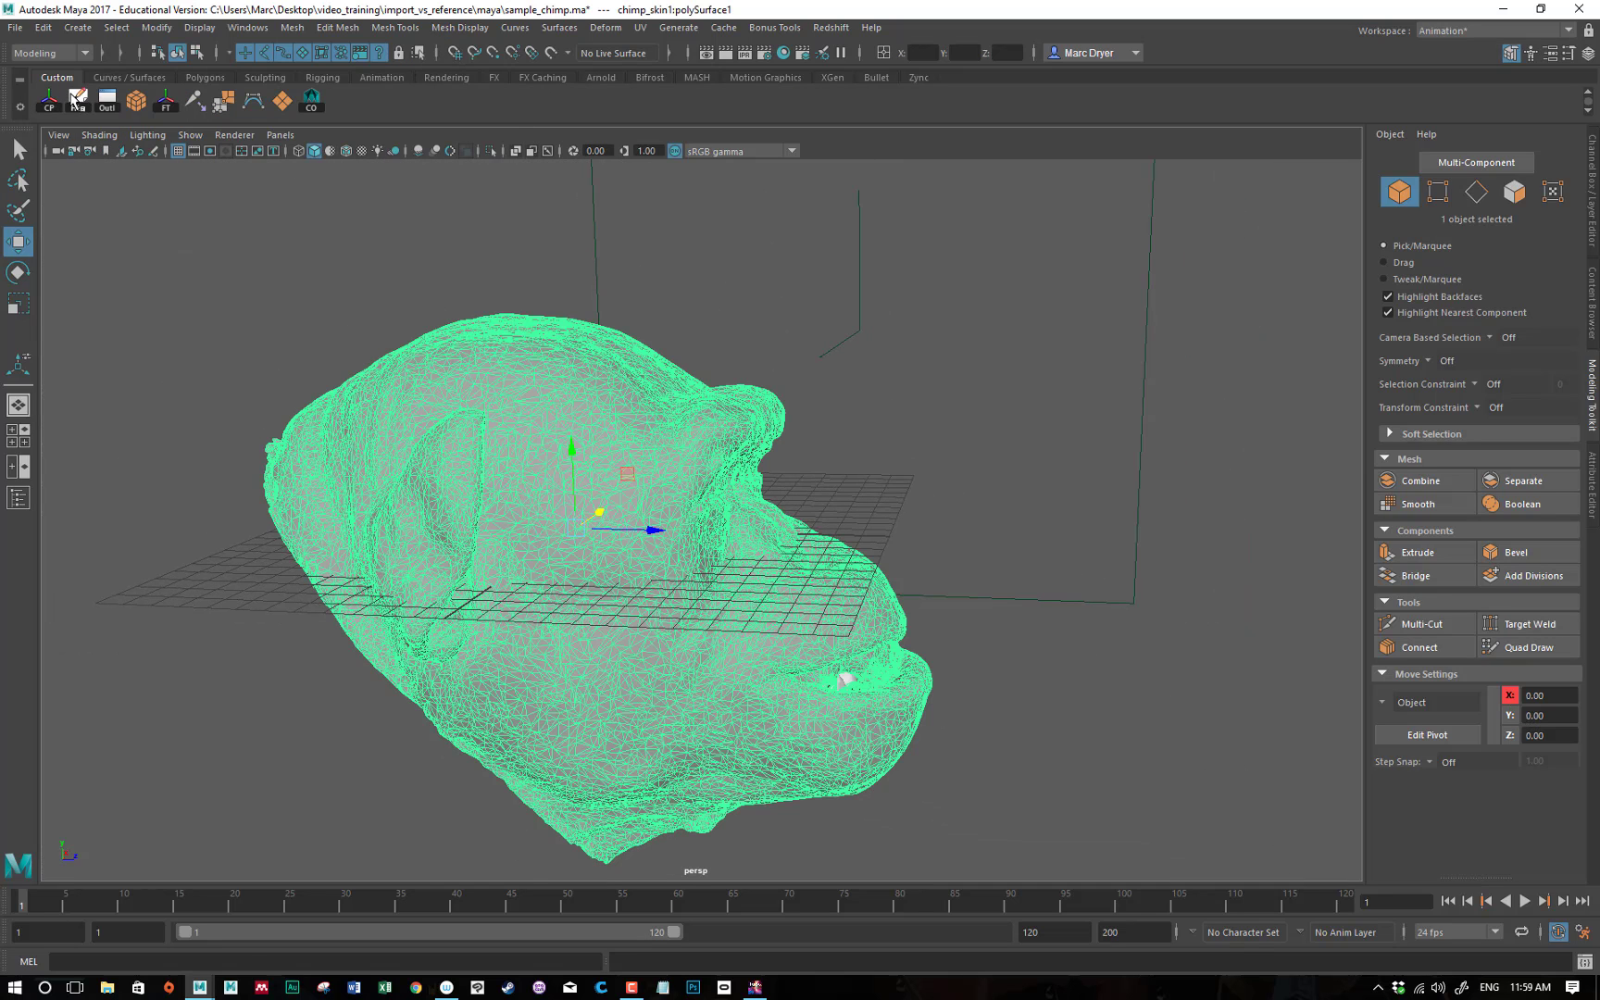
{"action": "left_click_drag", "start_coordinate": [789, 518], "coordinate": [572, 509], "text": "alt"}
{"action": "left_click_drag", "start_coordinate": [865, 547], "coordinate": [754, 456], "text": "alt"}
{"action": "left_click", "coordinate": [977, 436]}
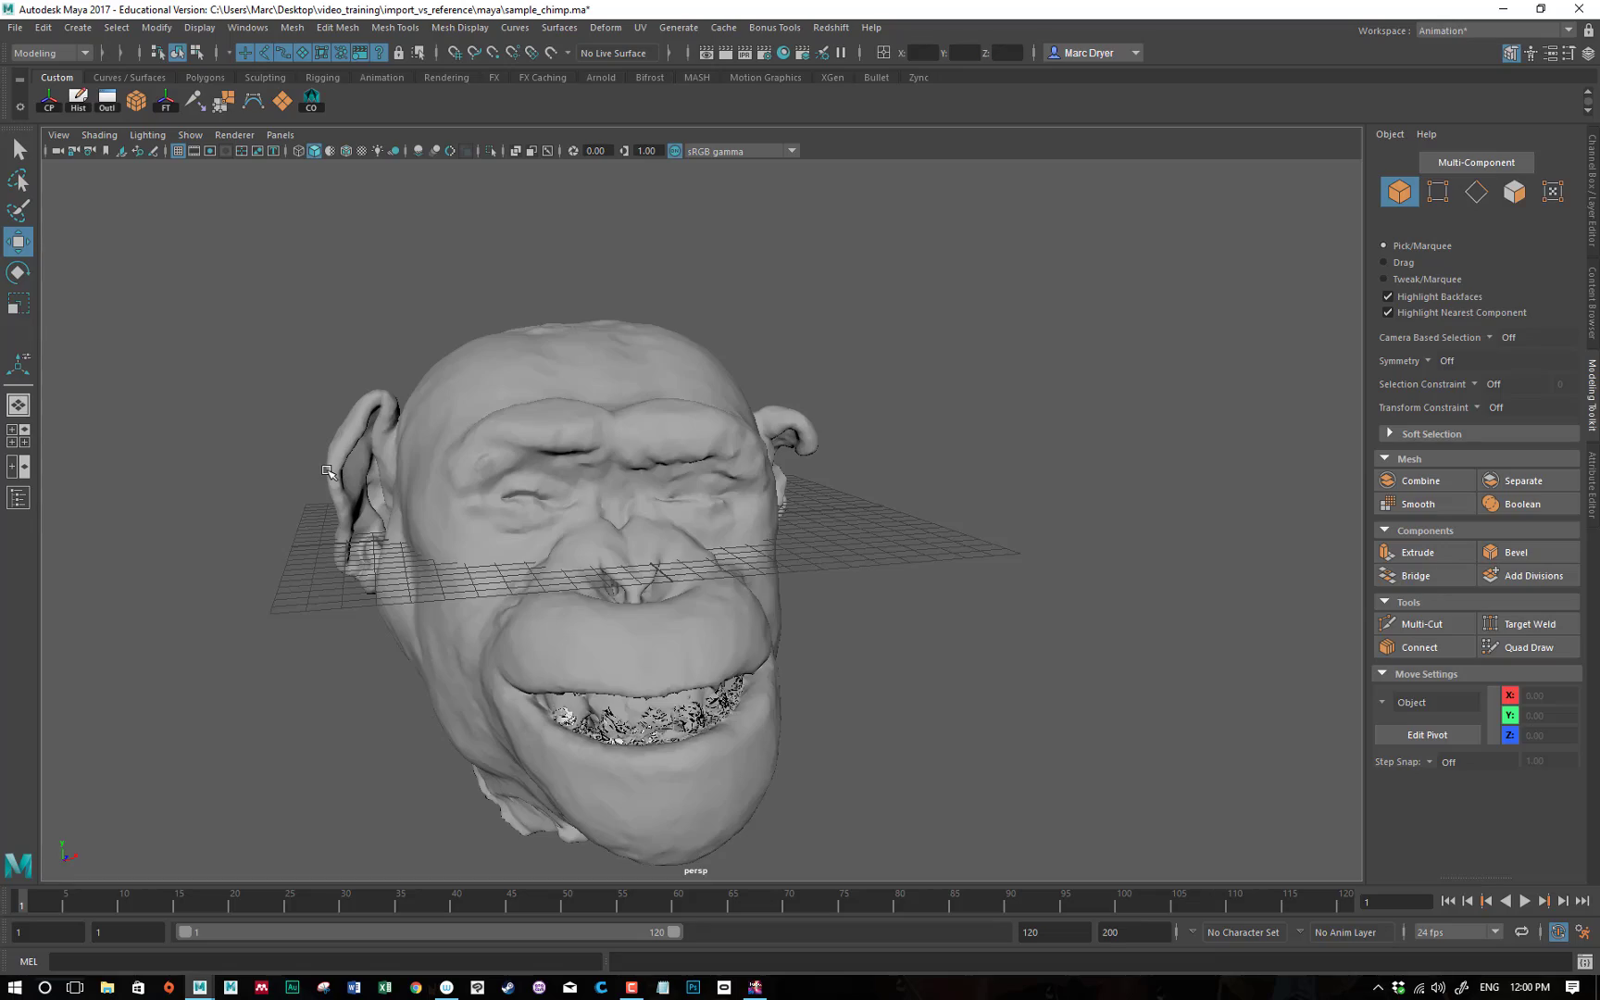
Reselect the chimp skin mesh and open the options of the Reduce command for it.
{"action": "right_click_drag", "start_coordinate": [429, 485], "coordinate": [495, 490], "text": "alt"}
{"action": "mouse_move", "coordinate": [497, 489]}
{"action": "left_mouse_down", "text": "alt"}
{"action": "mouse_move", "coordinate": [696, 479]}
{"action": "mouse_move", "coordinate": [543, 479]}
{"action": "mouse_move", "coordinate": [703, 361]}
{"action": "mouse_move", "coordinate": [725, 464]}
{"action": "mouse_move", "coordinate": [380, 494]}
{"action": "mouse_move", "coordinate": [507, 486]}
{"action": "left_mouse_up", "text": "alt"}
{"action": "left_click", "coordinate": [873, 406]}
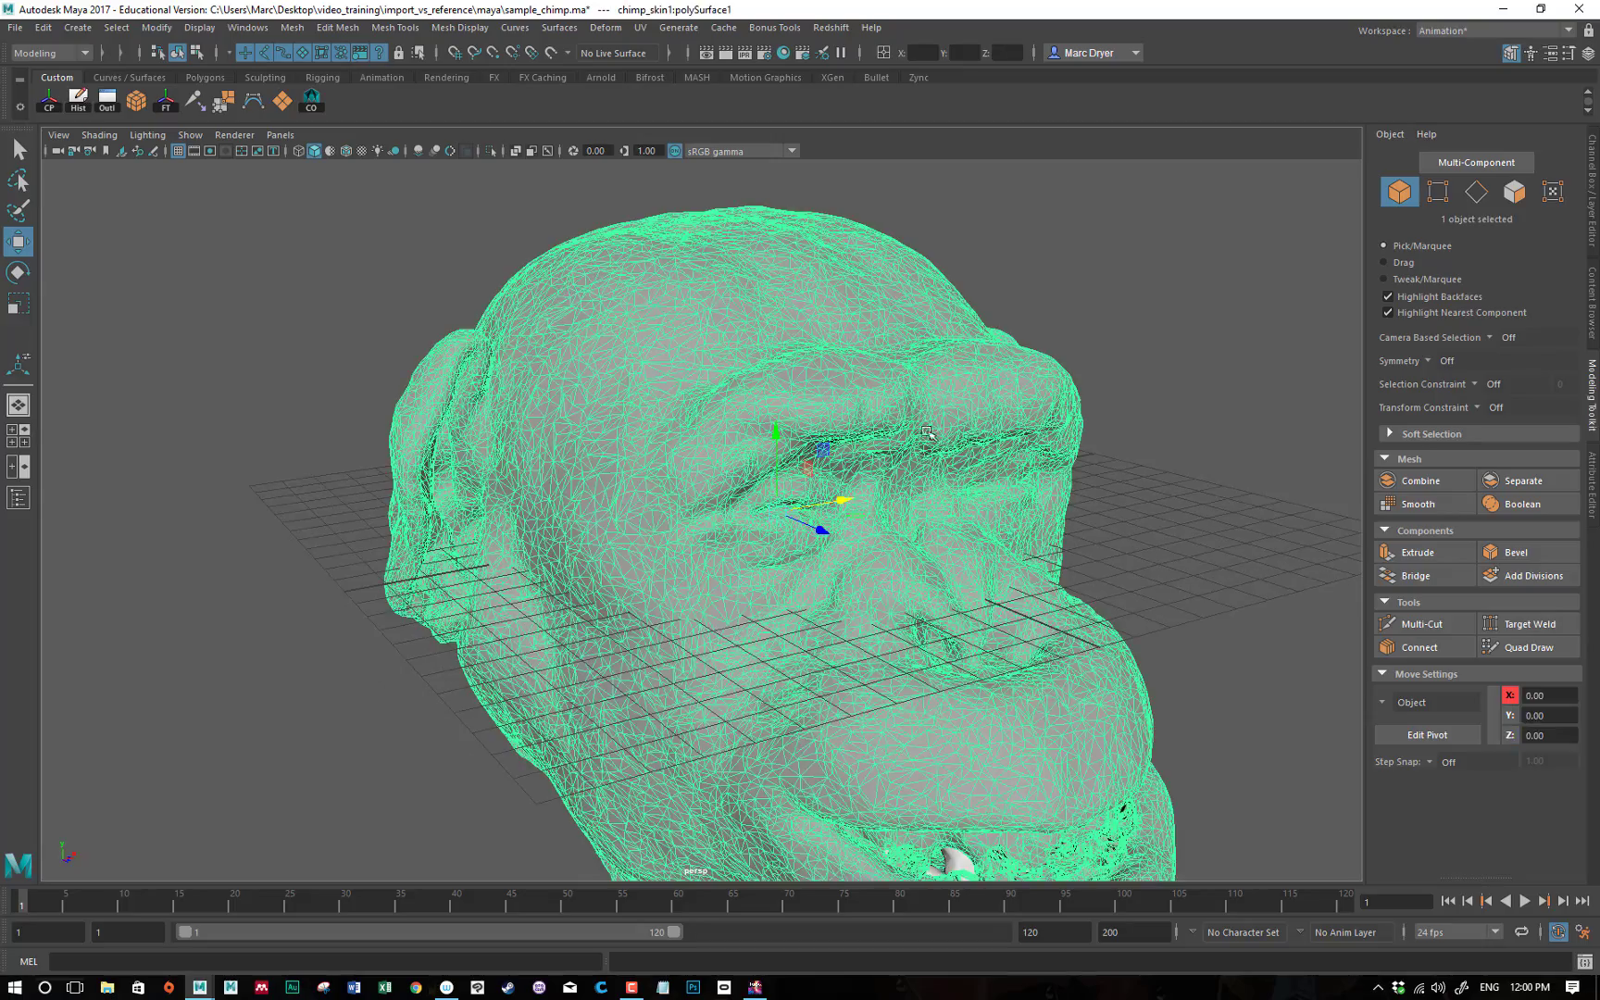
{"action": "left_click_drag", "start_coordinate": [664, 486], "coordinate": [600, 498], "text": "alt"}
{"action": "left_click", "coordinate": [341, 28]}
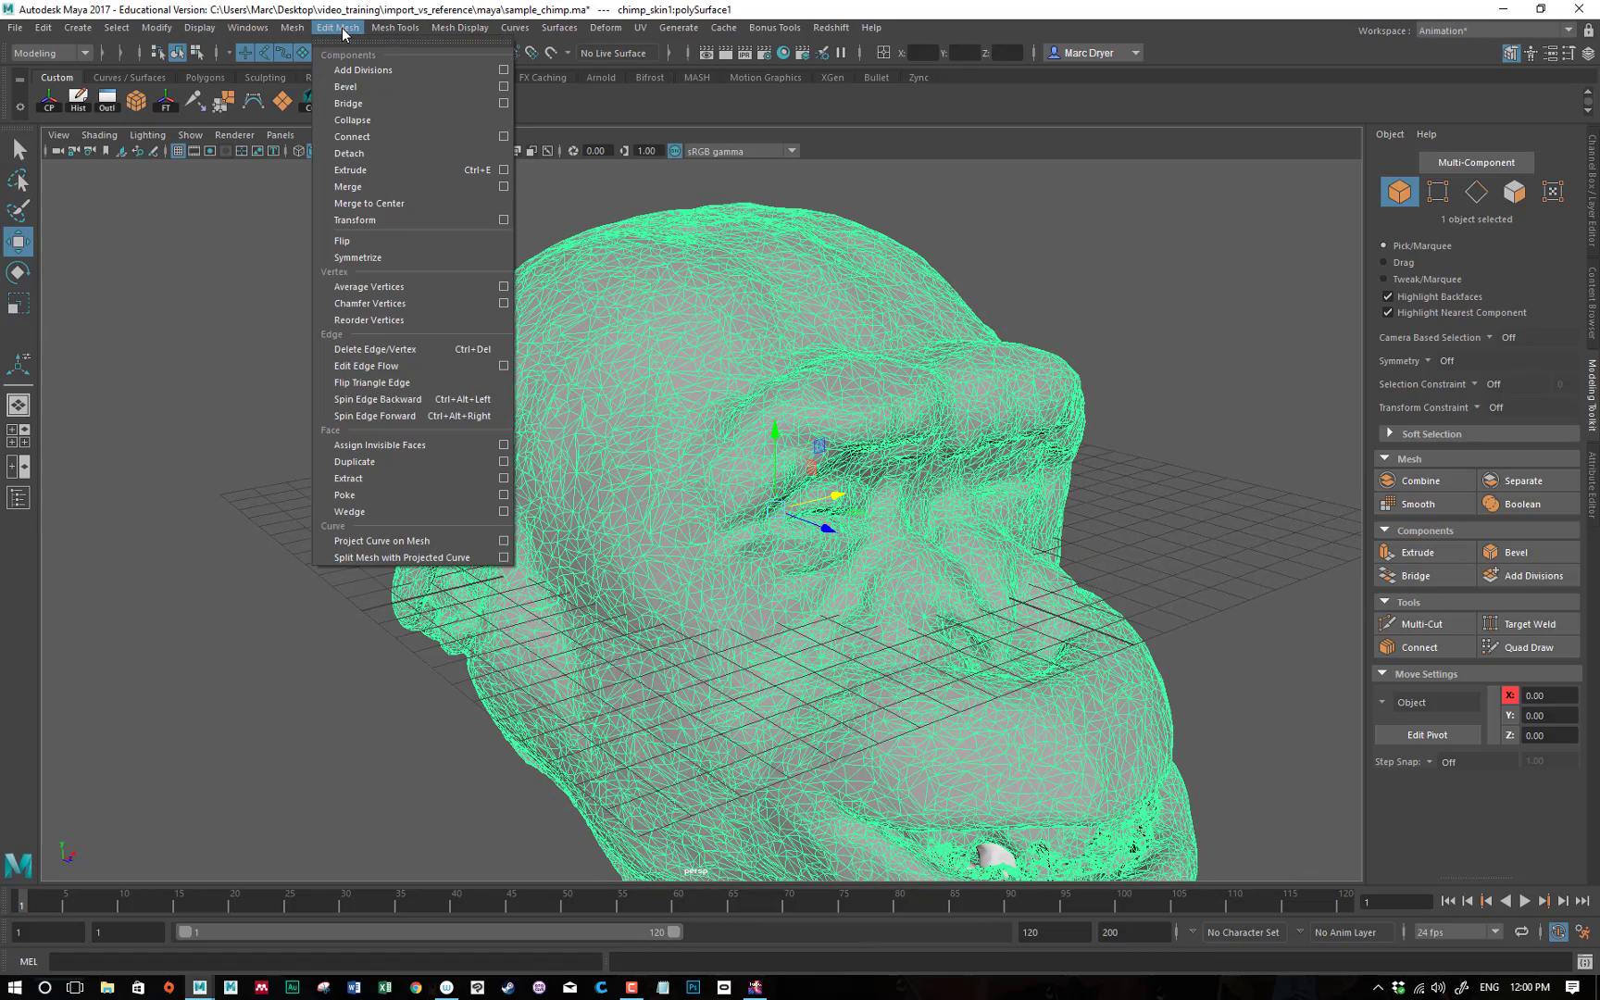
{"action": "mouse_move", "coordinate": [285, 31]}
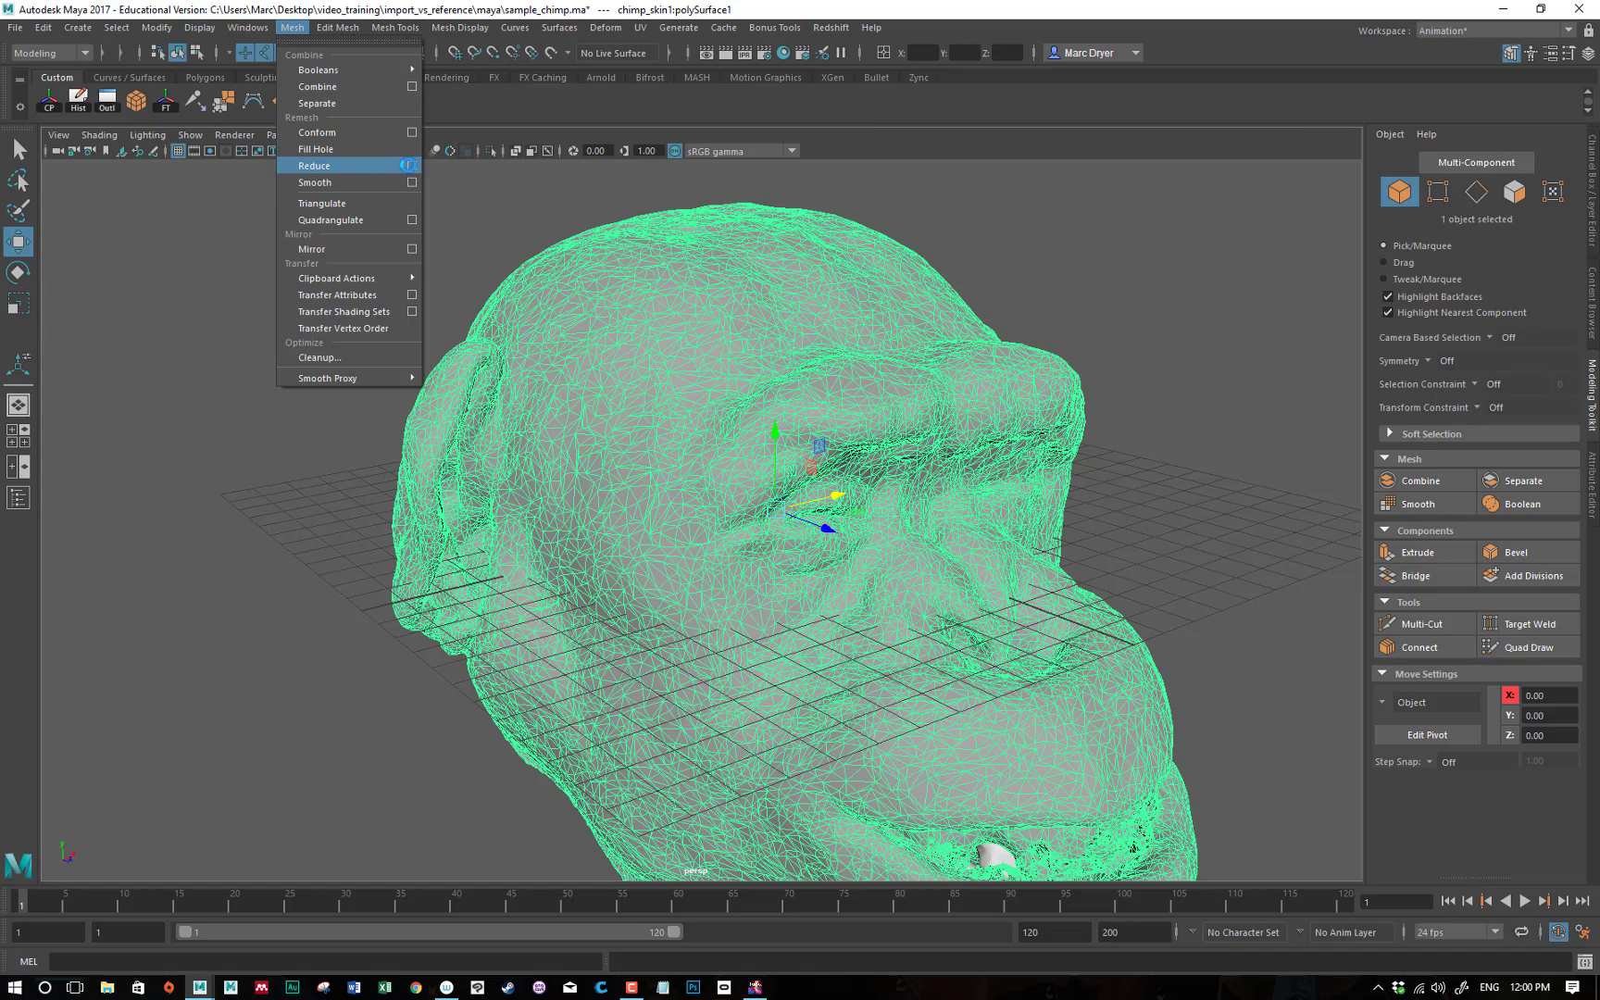
{"action": "left_click", "coordinate": [413, 165]}
{"action": "left_click_drag", "start_coordinate": [961, 146], "coordinate": [1007, 87]}
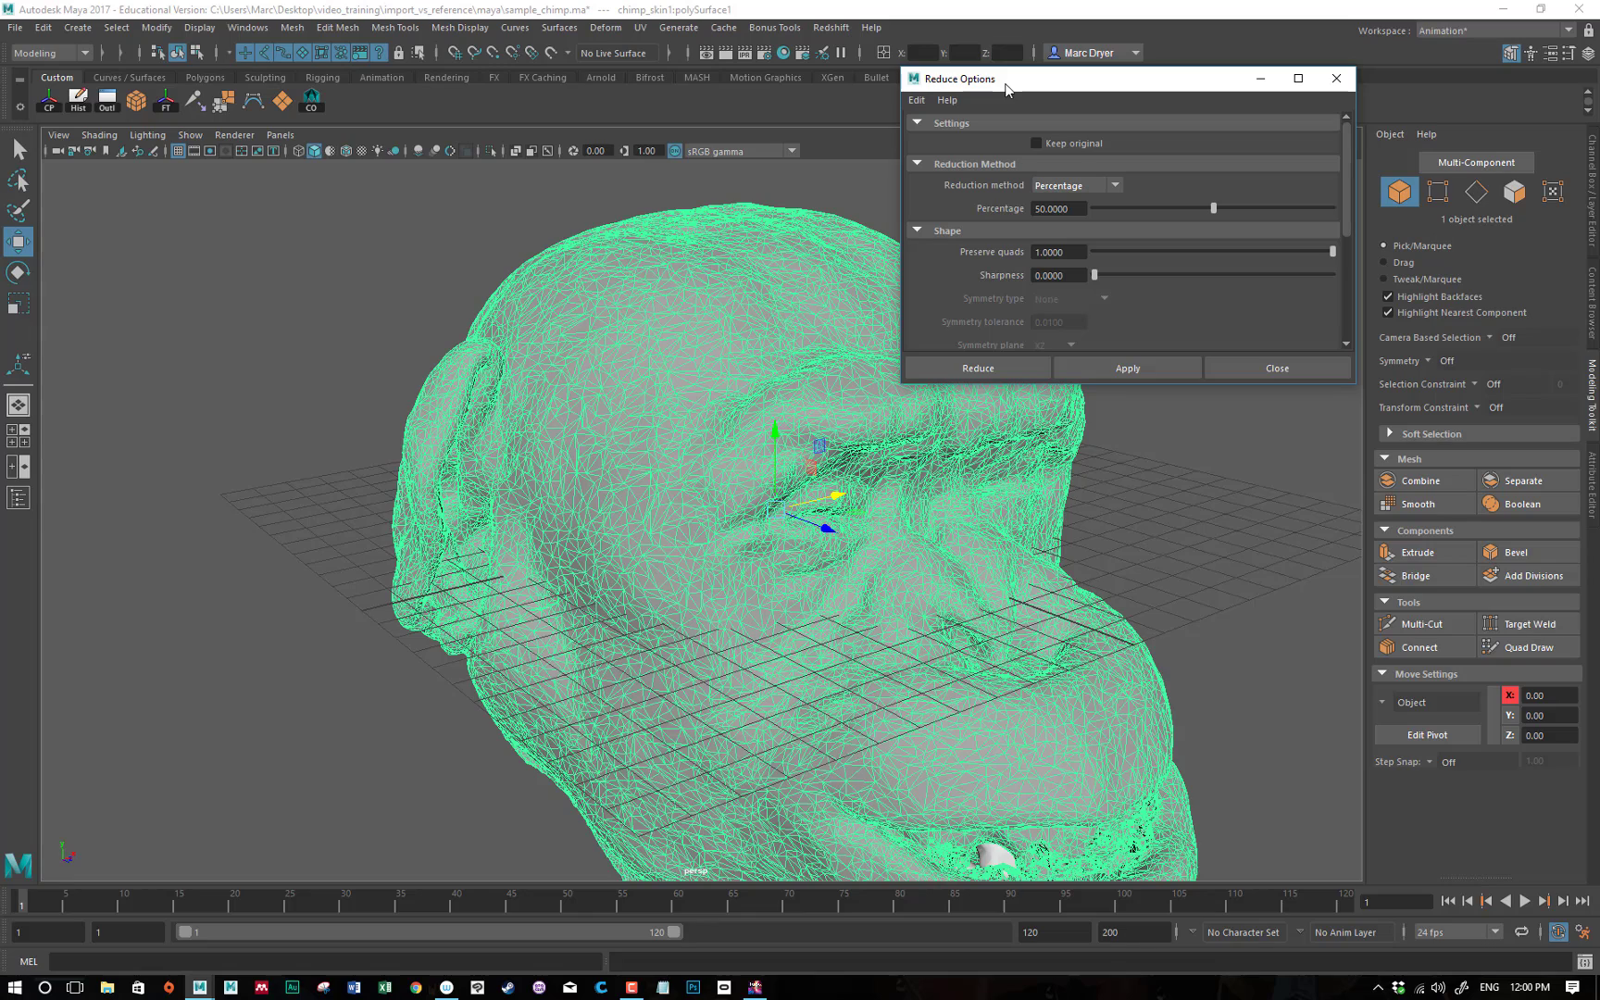
Reduce the chimp skin with the Percentage method at 50, with Keep original switched on.
{"action": "left_click", "coordinate": [1070, 192]}
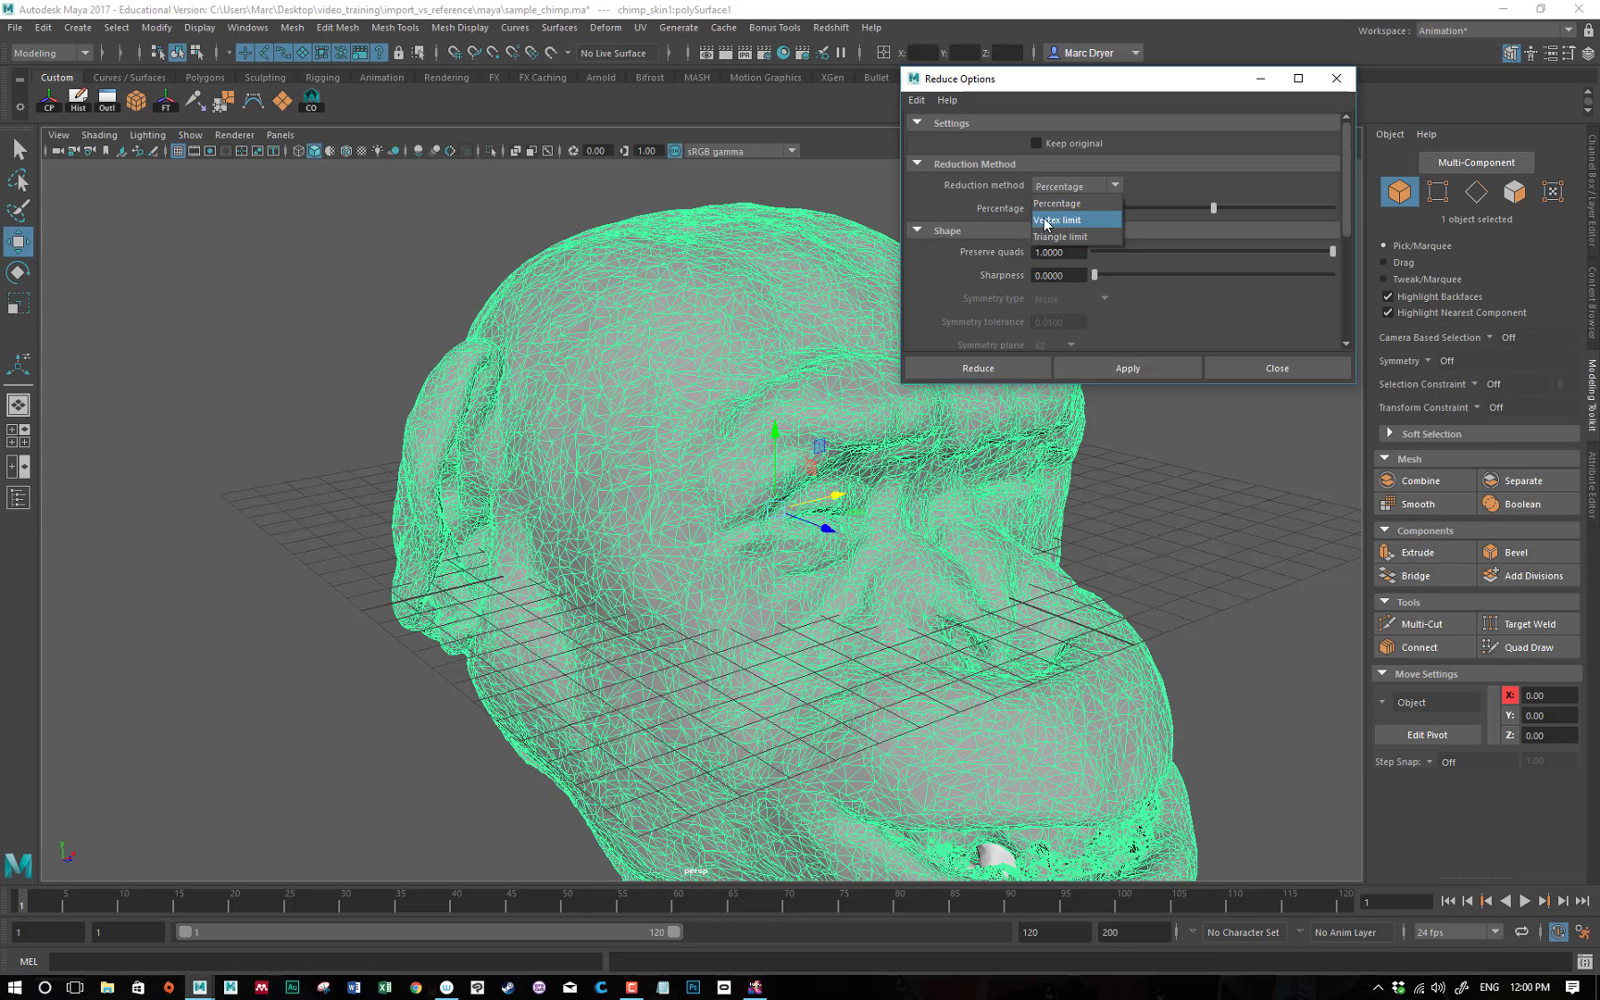
{"action": "left_click", "coordinate": [1060, 187]}
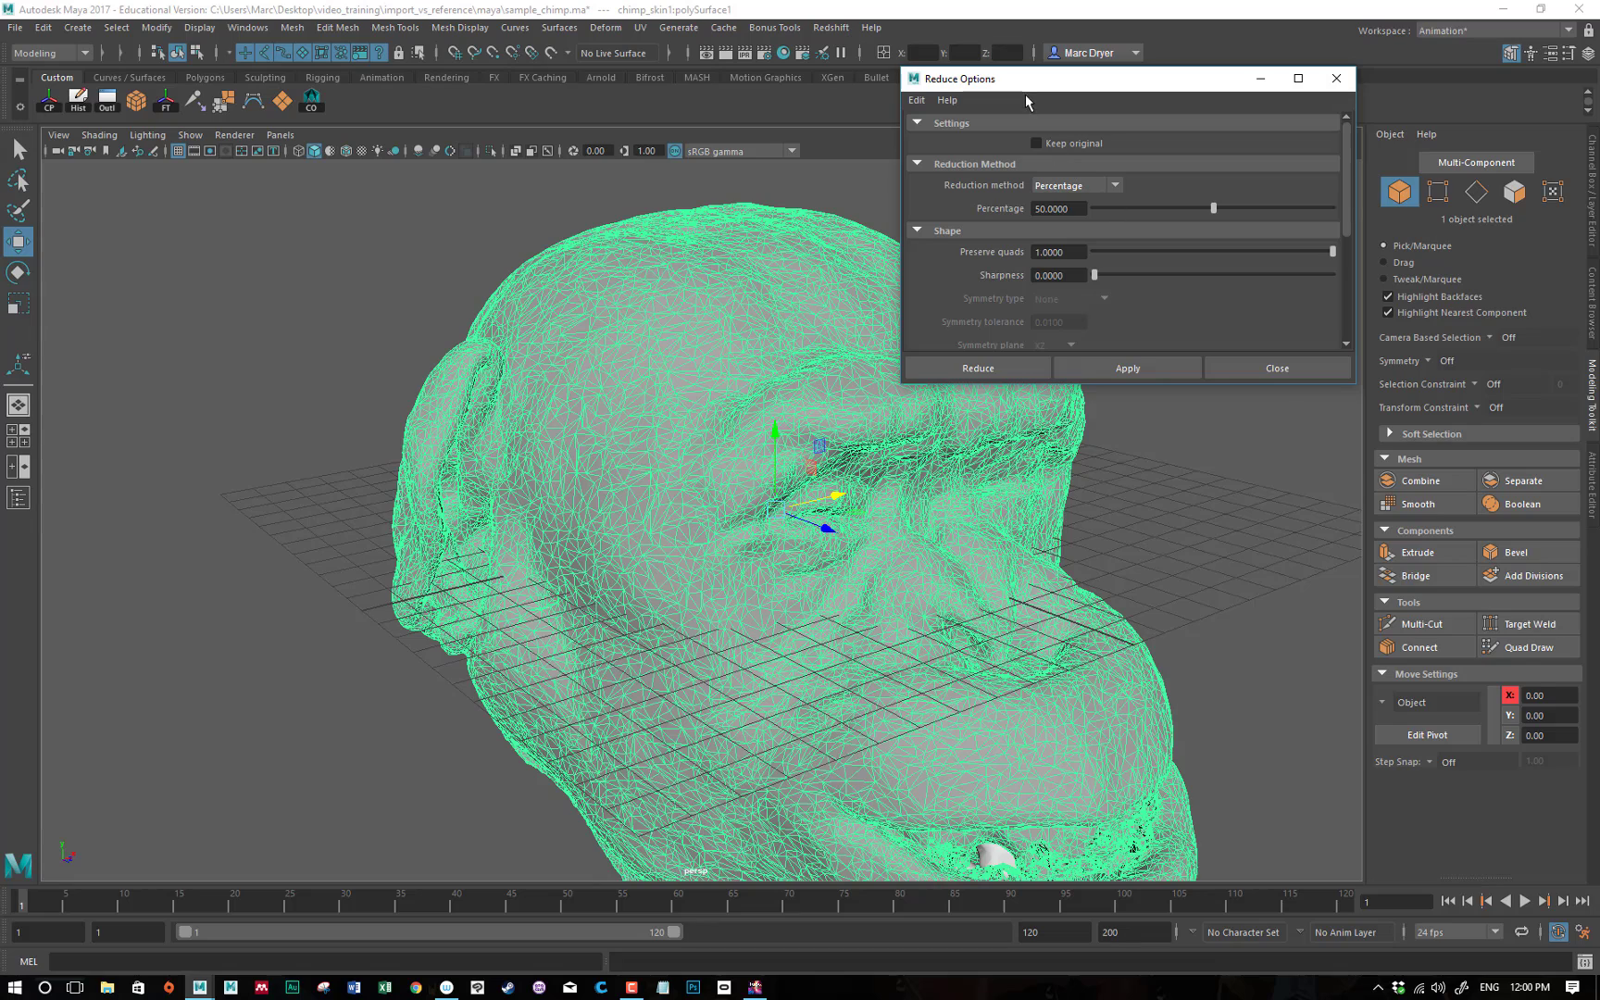
{"action": "left_click_drag", "start_coordinate": [1032, 83], "coordinate": [1113, 71]}
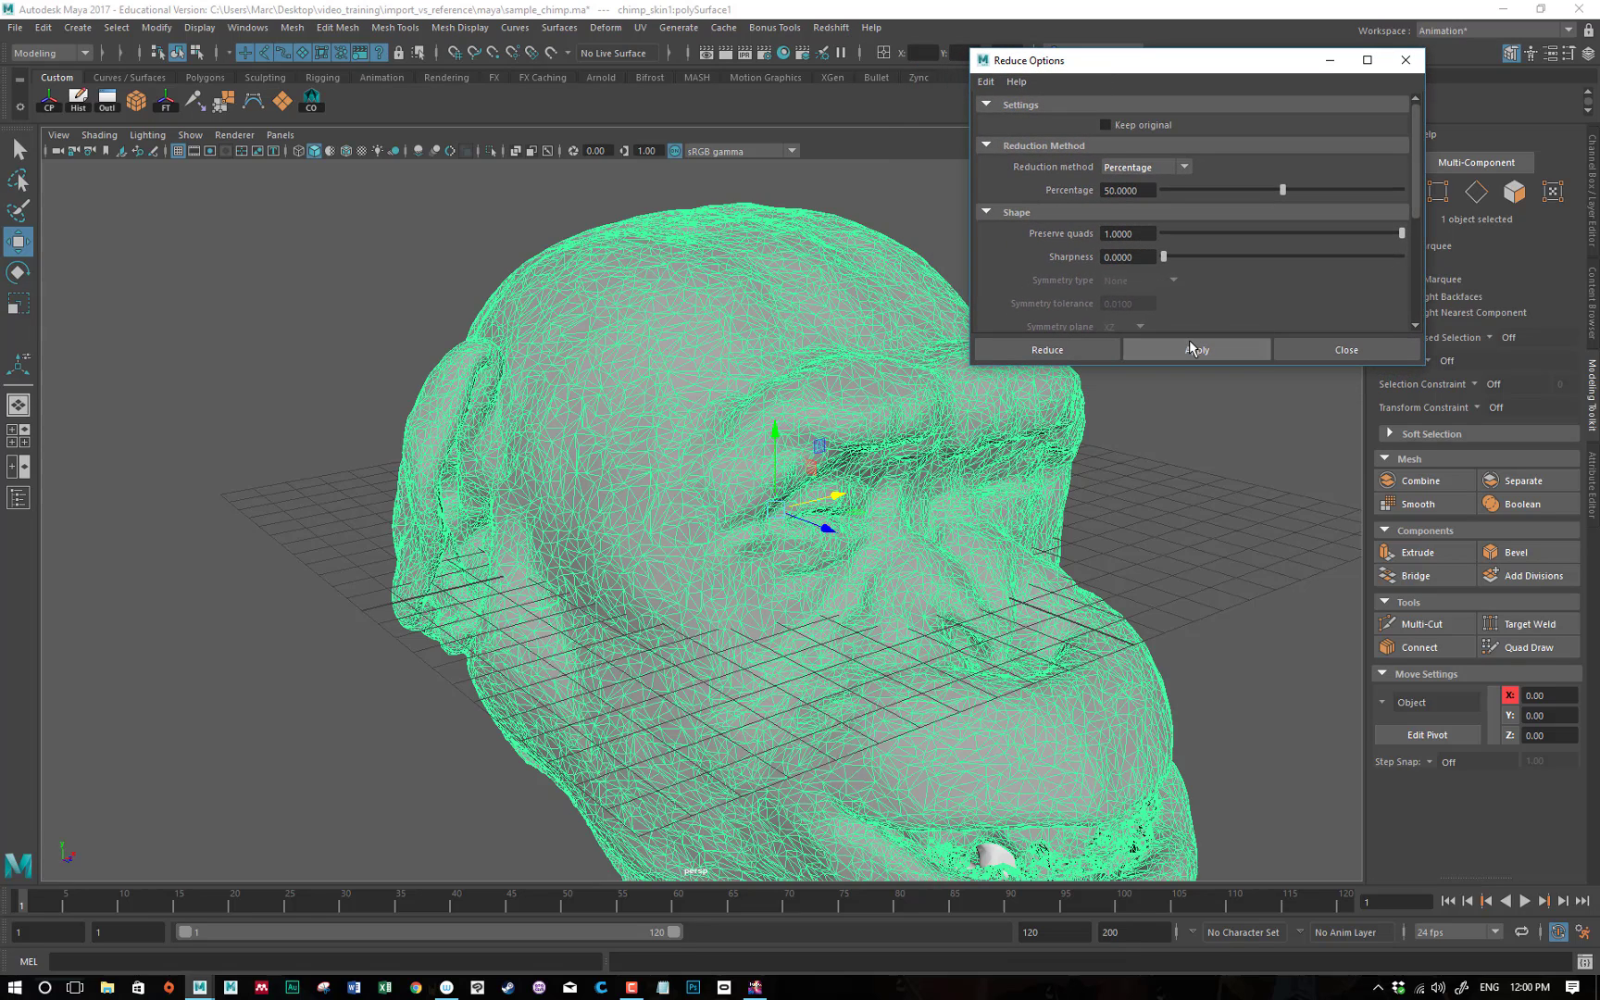
{"action": "left_click", "coordinate": [1124, 126]}
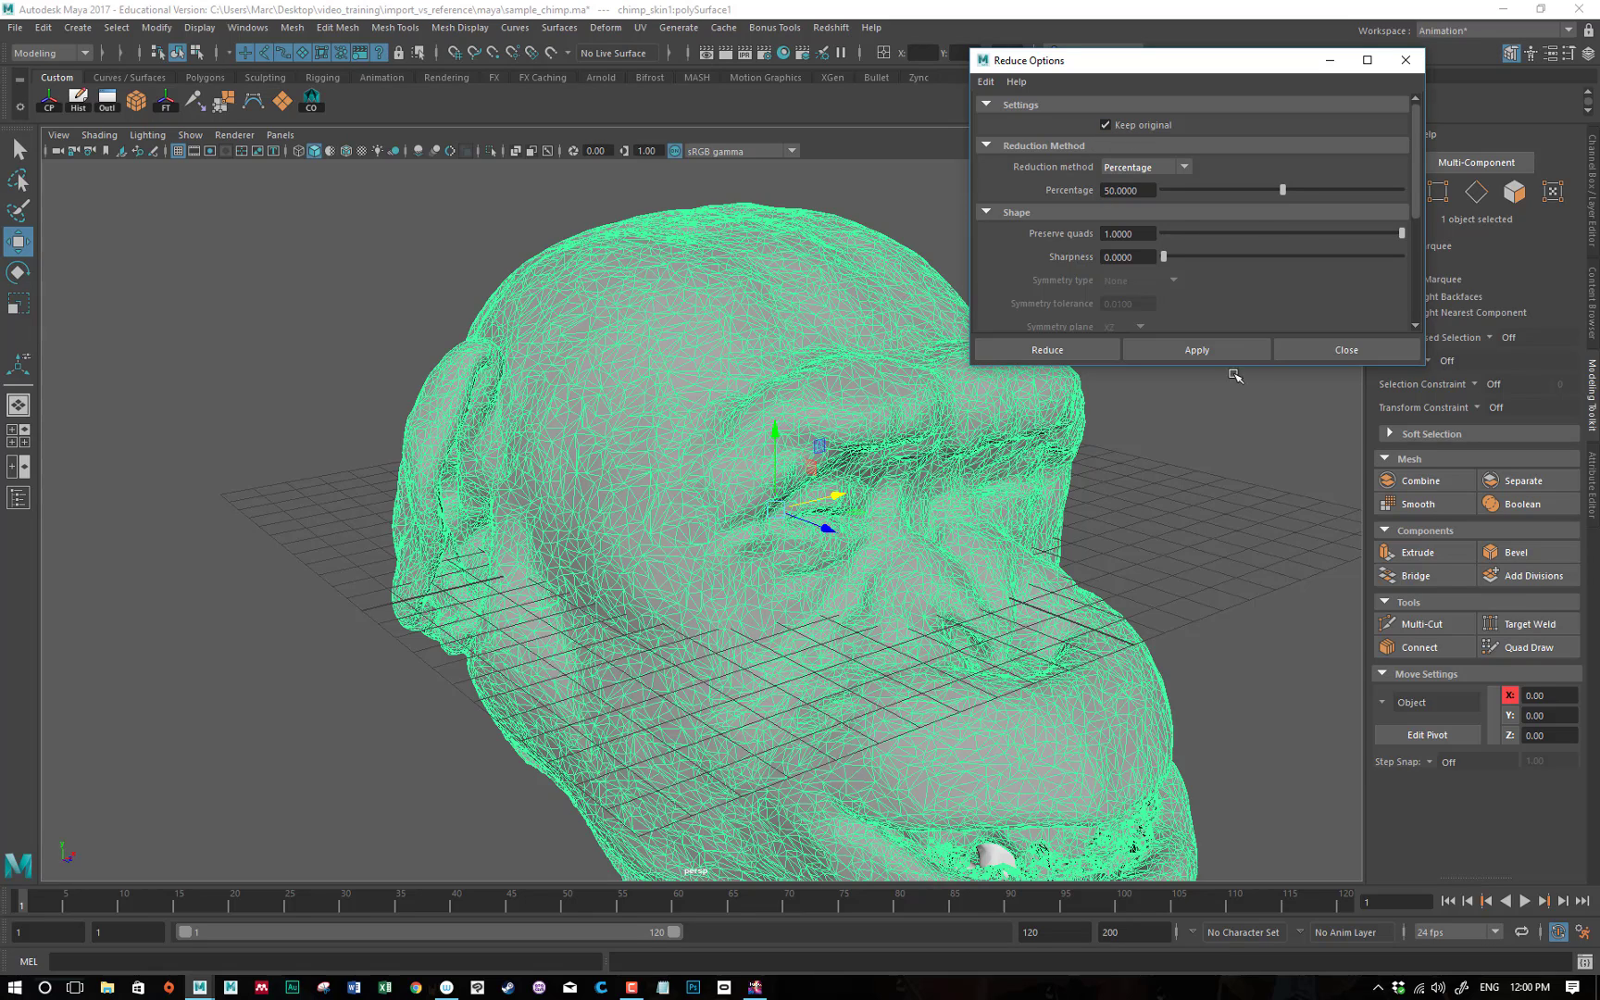
{"action": "left_click", "coordinate": [1040, 350]}
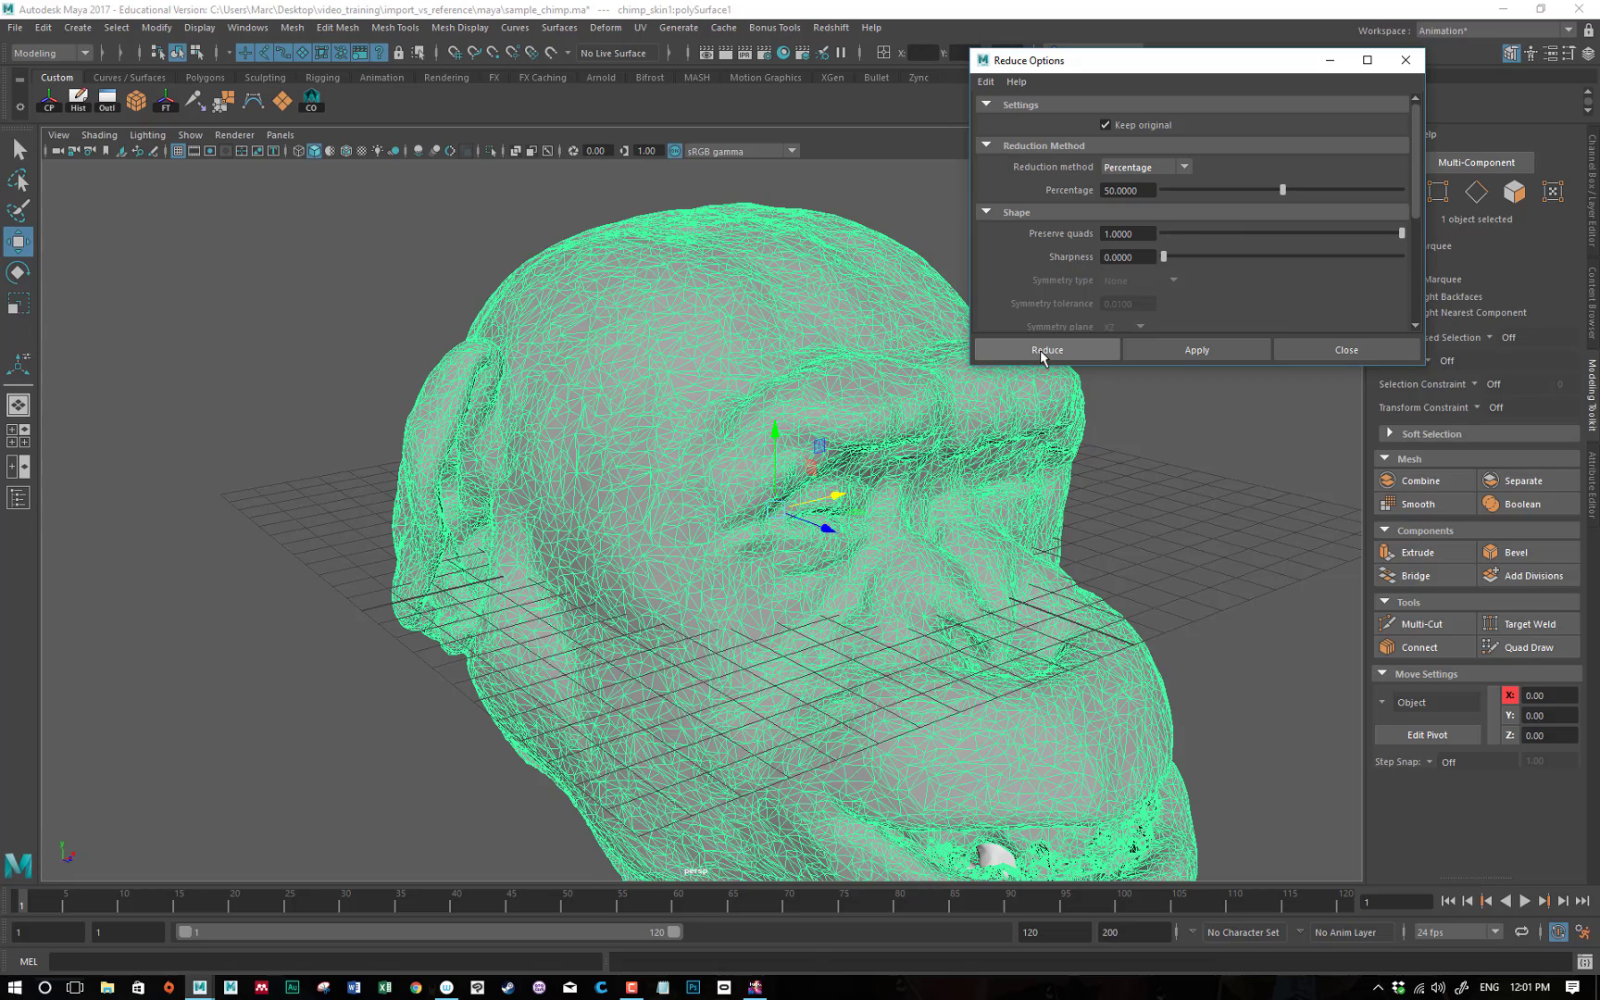
Run the reduction on the chimp skin and select the reduced head to compare it with the original beside it.
{"action": "left_click", "coordinate": [1047, 350]}
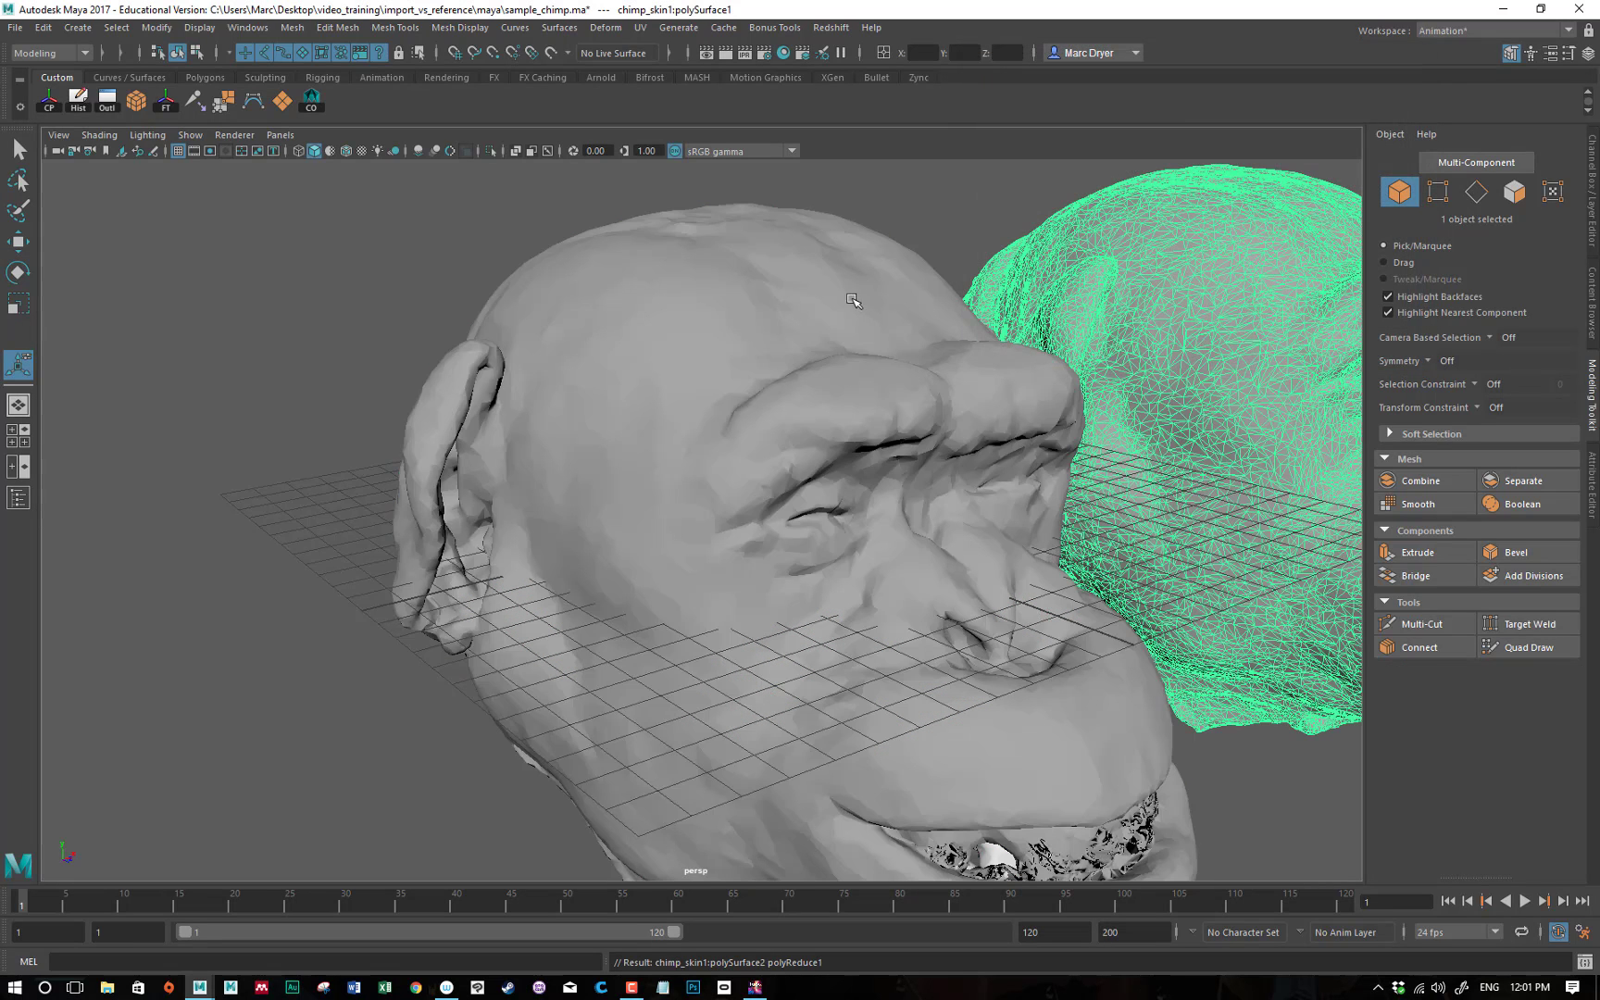
{"action": "left_click_drag", "start_coordinate": [1139, 385], "coordinate": [1024, 381], "text": "alt"}
{"action": "right_click_drag", "start_coordinate": [1024, 380], "coordinate": [831, 355], "text": "alt"}
{"action": "left_click", "coordinate": [773, 497]}
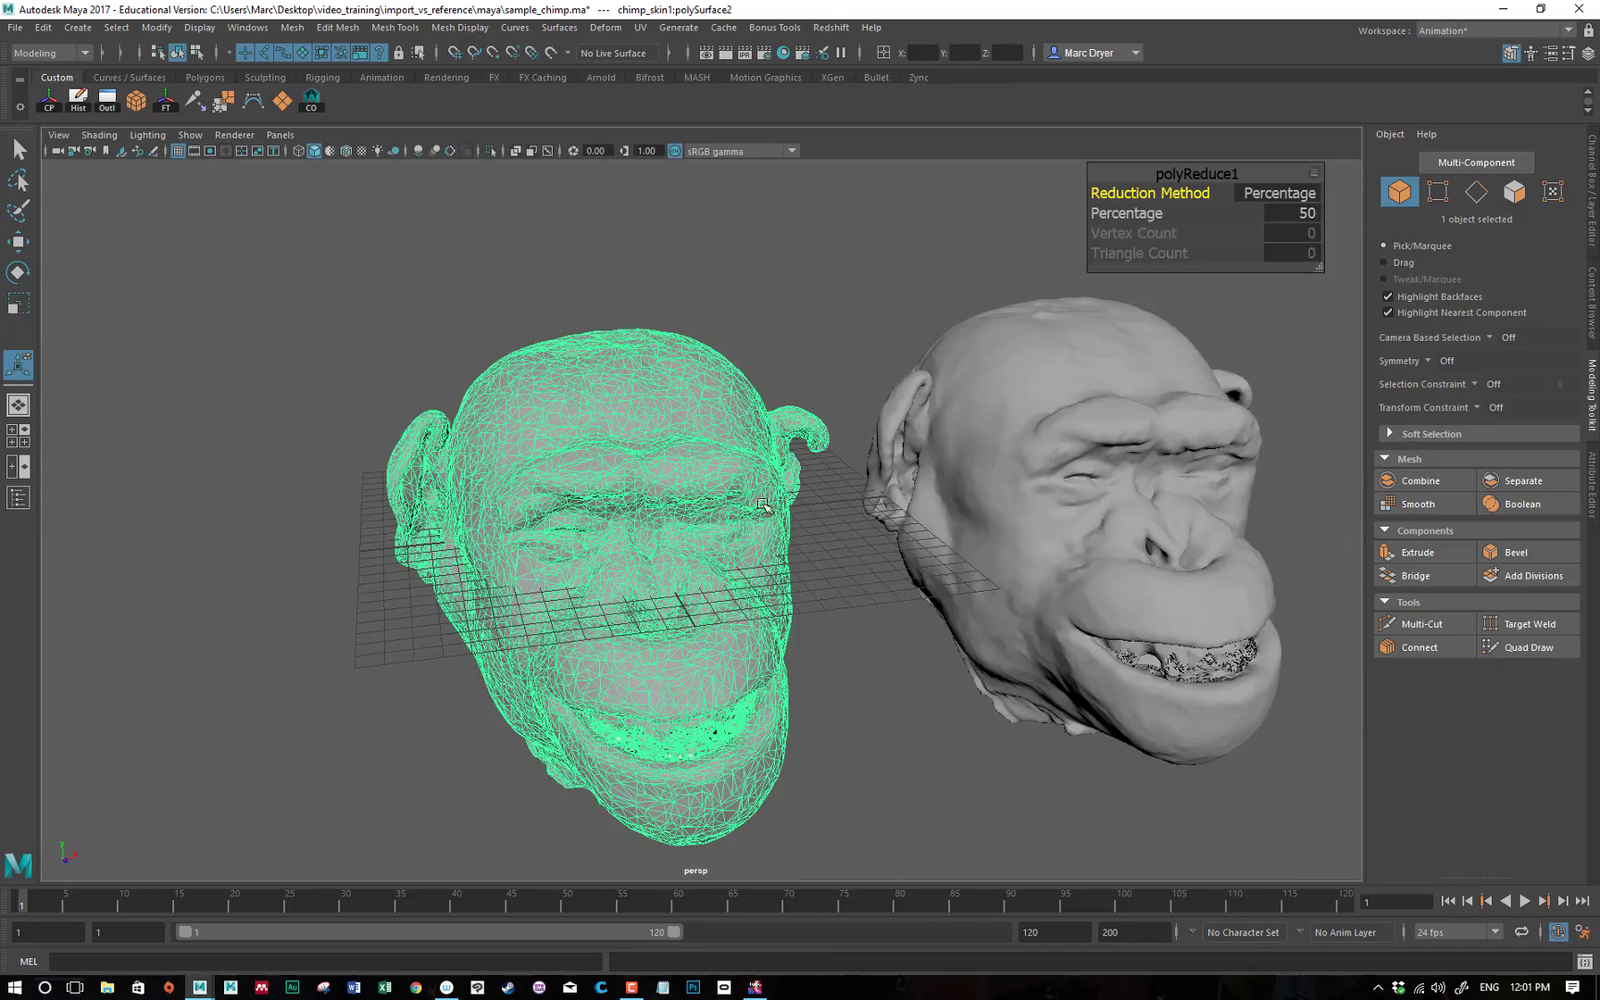
{"action": "left_click_drag", "start_coordinate": [611, 506], "coordinate": [689, 534], "text": "alt"}
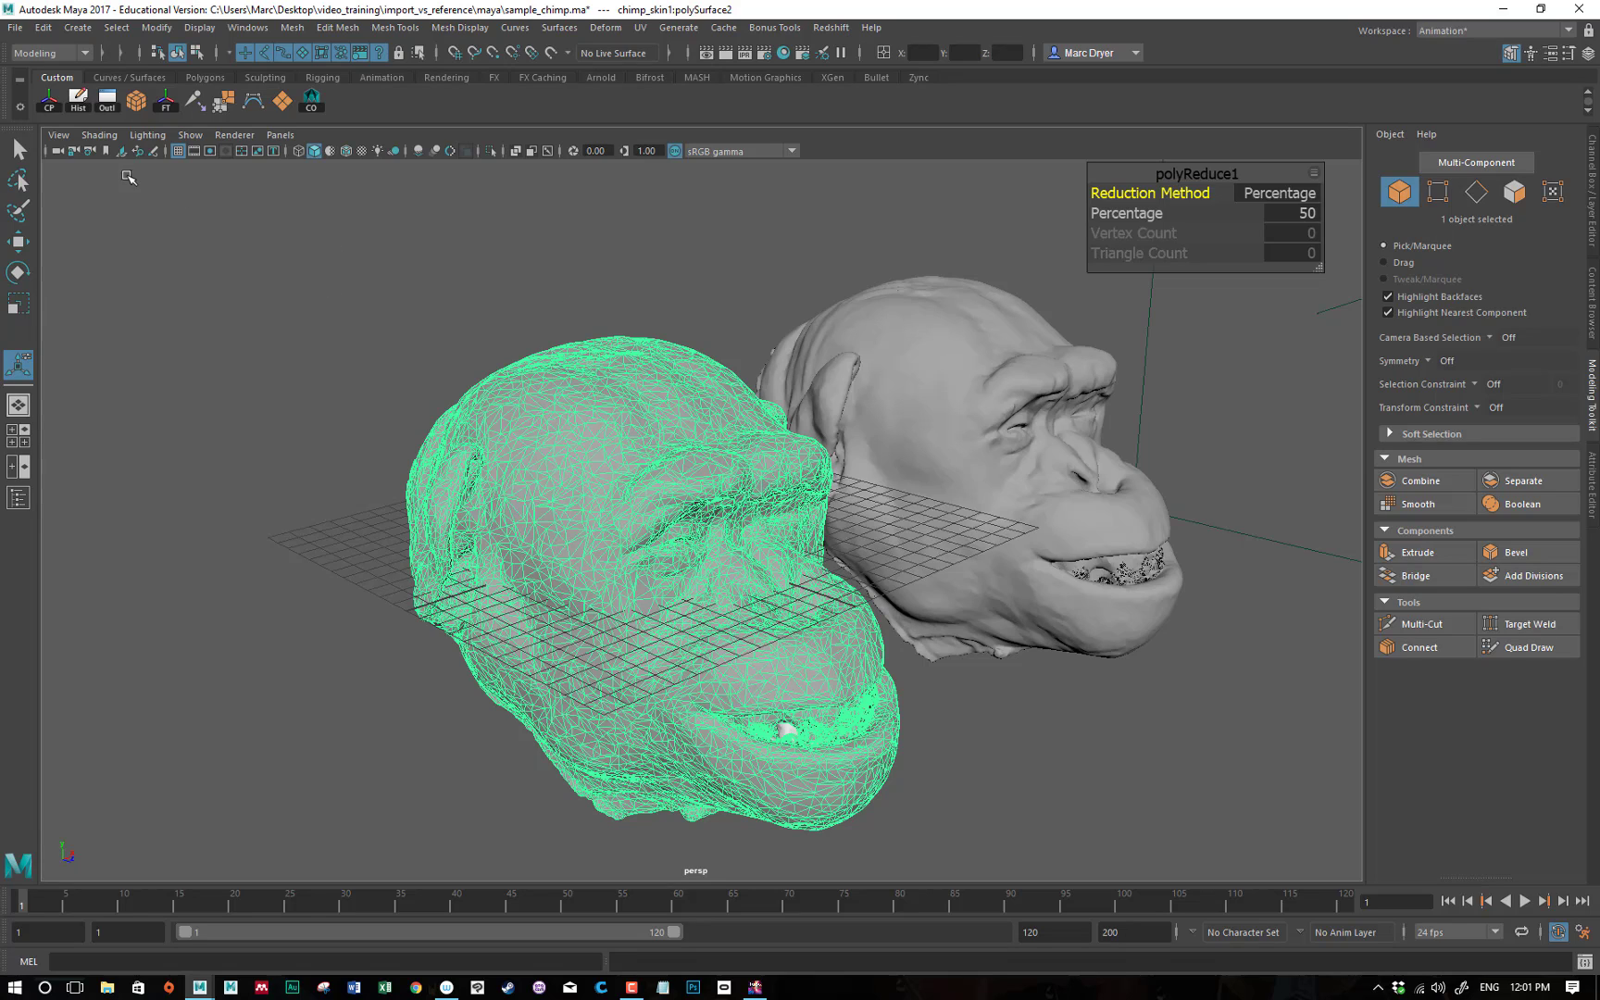
Turn on the Poly Count heads-up display in the viewport.
{"action": "left_click", "coordinate": [215, 28]}
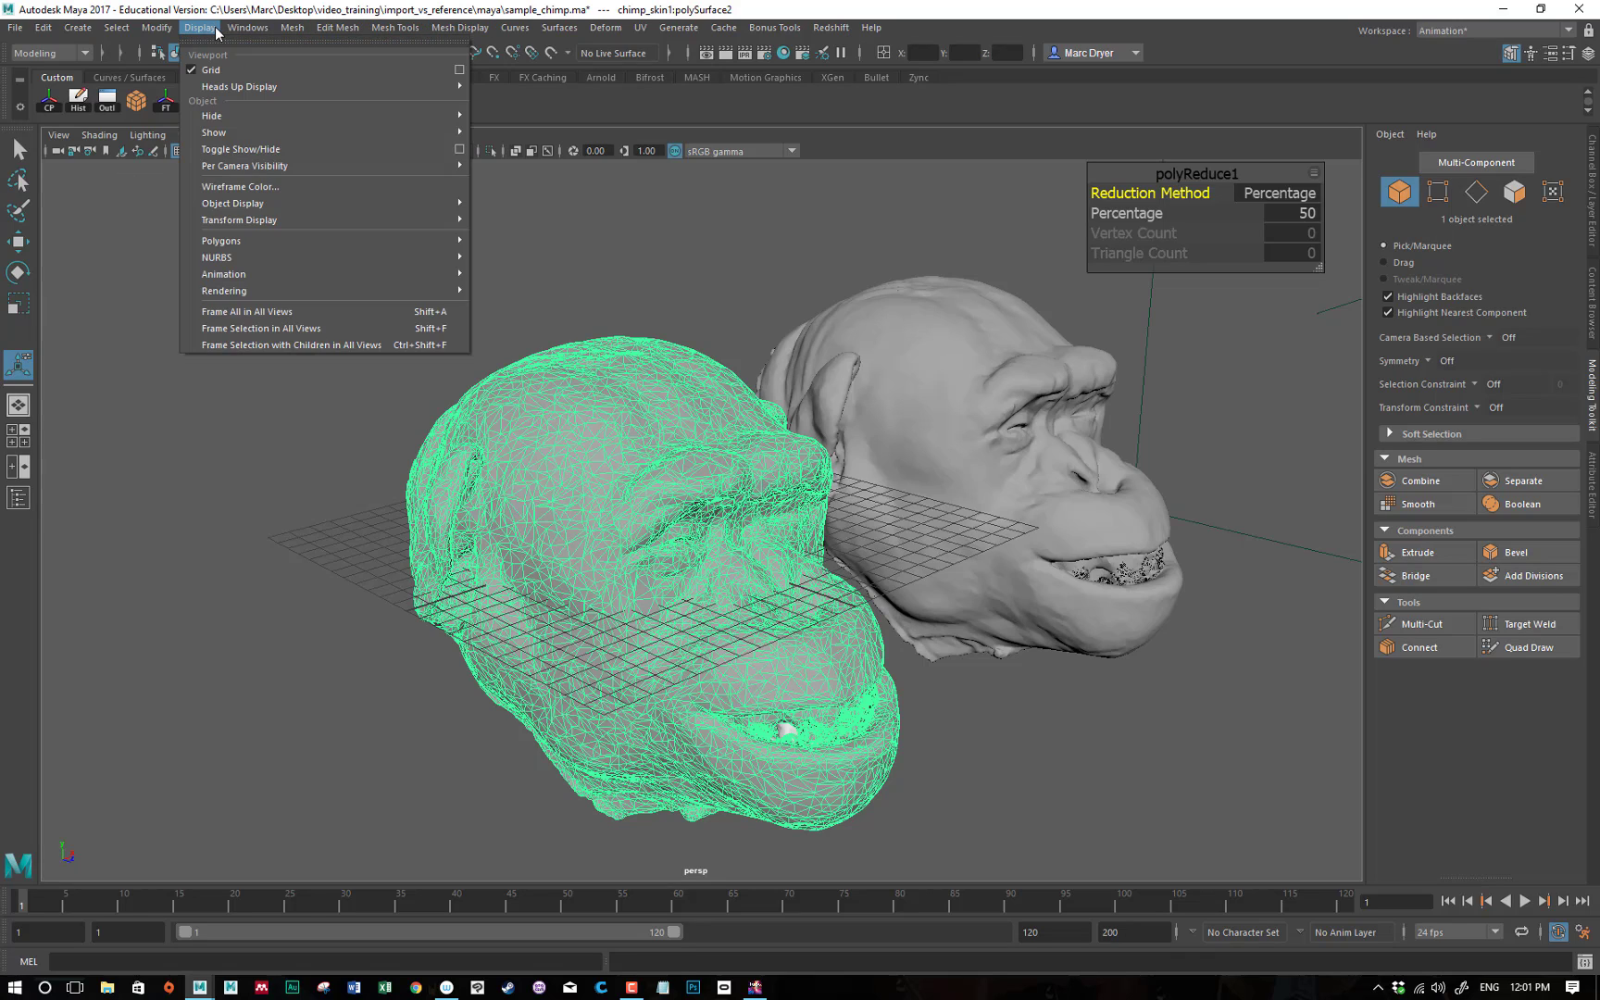
{"action": "mouse_move", "coordinate": [235, 89]}
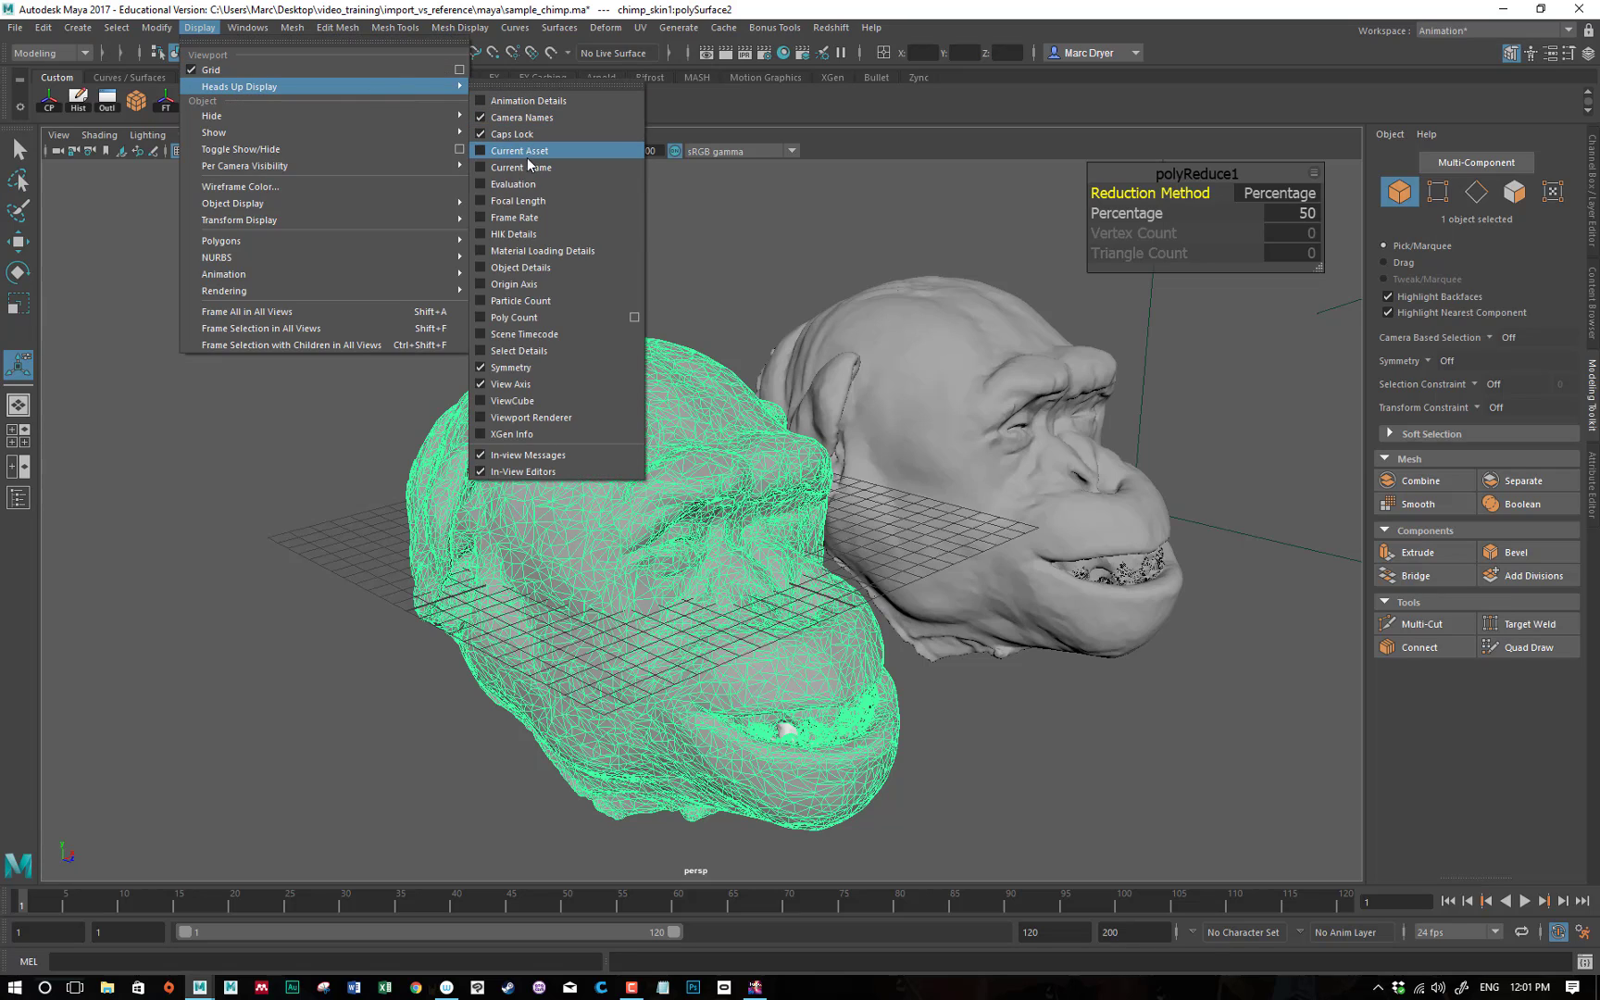
{"action": "left_click", "coordinate": [548, 317]}
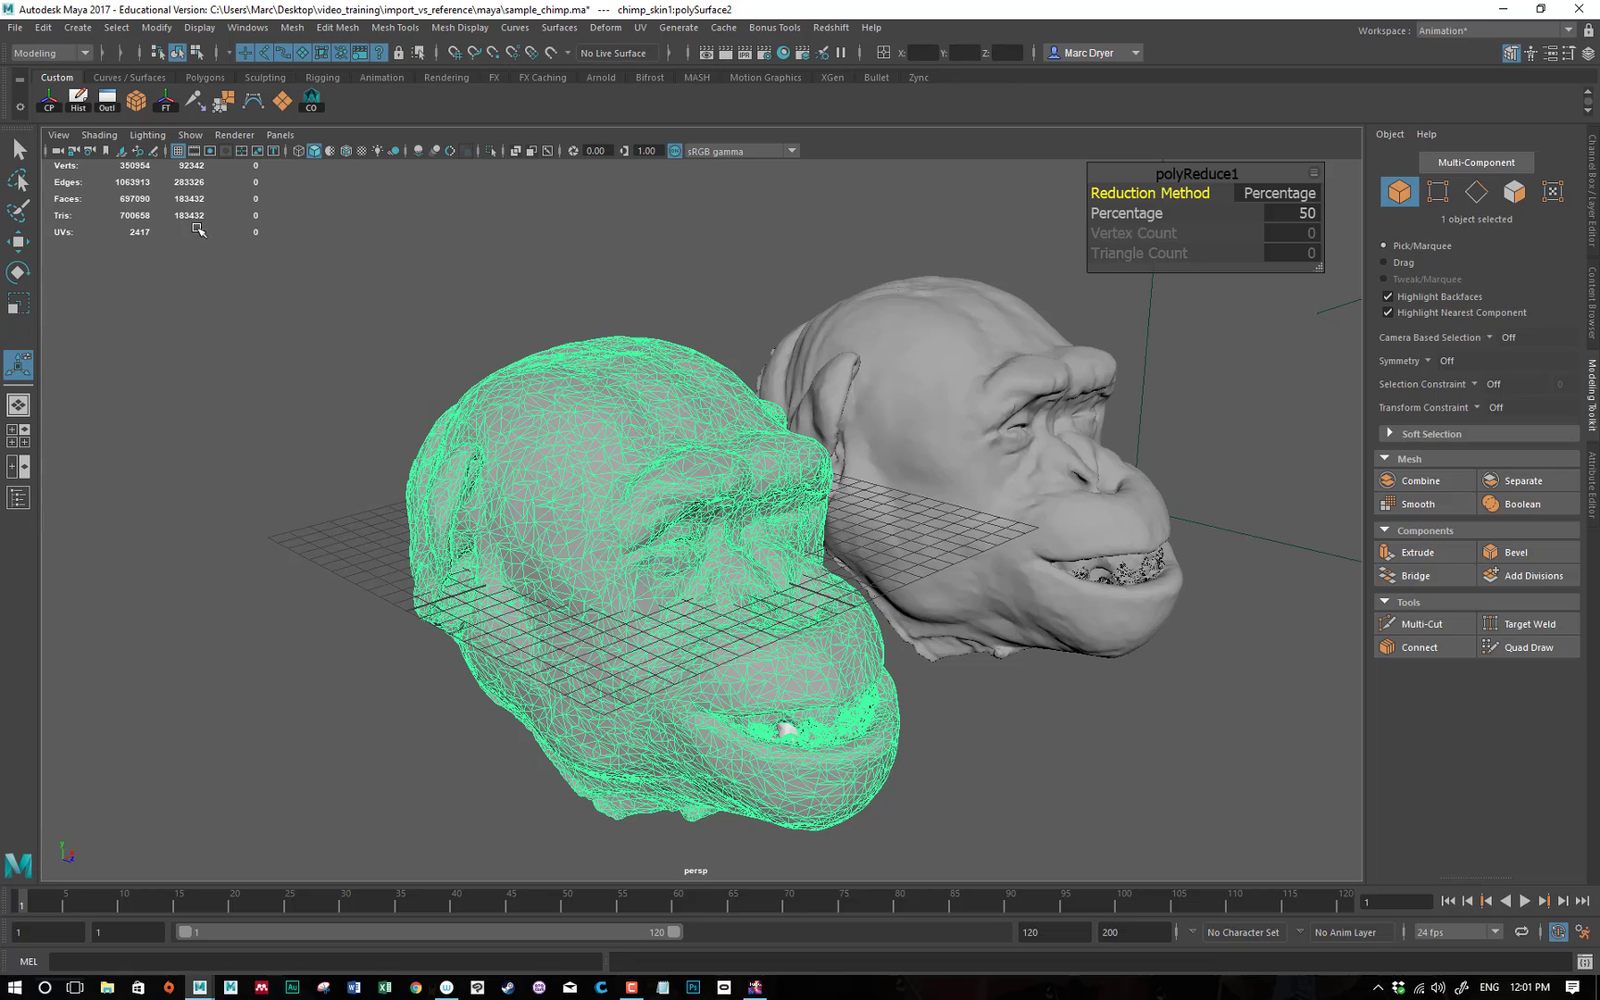
Compare the poly counts of the original and reduced chimp heads, and examine the reduced wireframe around the eyes.
{"action": "left_click", "coordinate": [873, 326]}
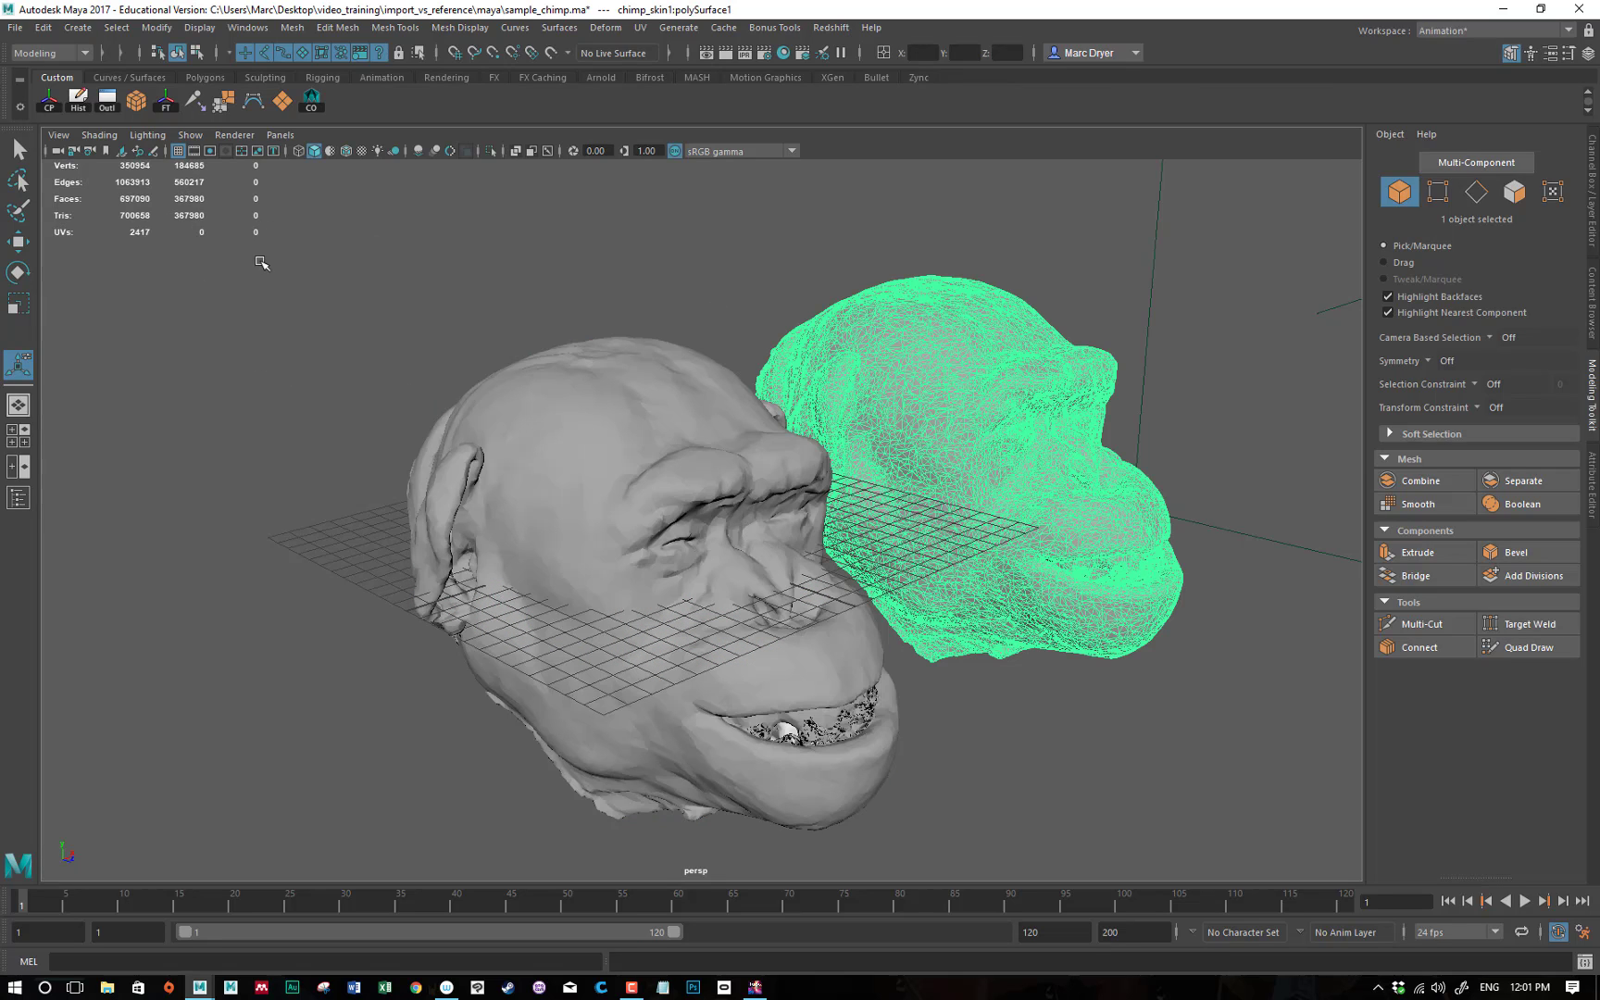
{"action": "key", "text": "g"}
{"action": "left_click_drag", "start_coordinate": [700, 412], "coordinate": [885, 399], "text": "alt"}
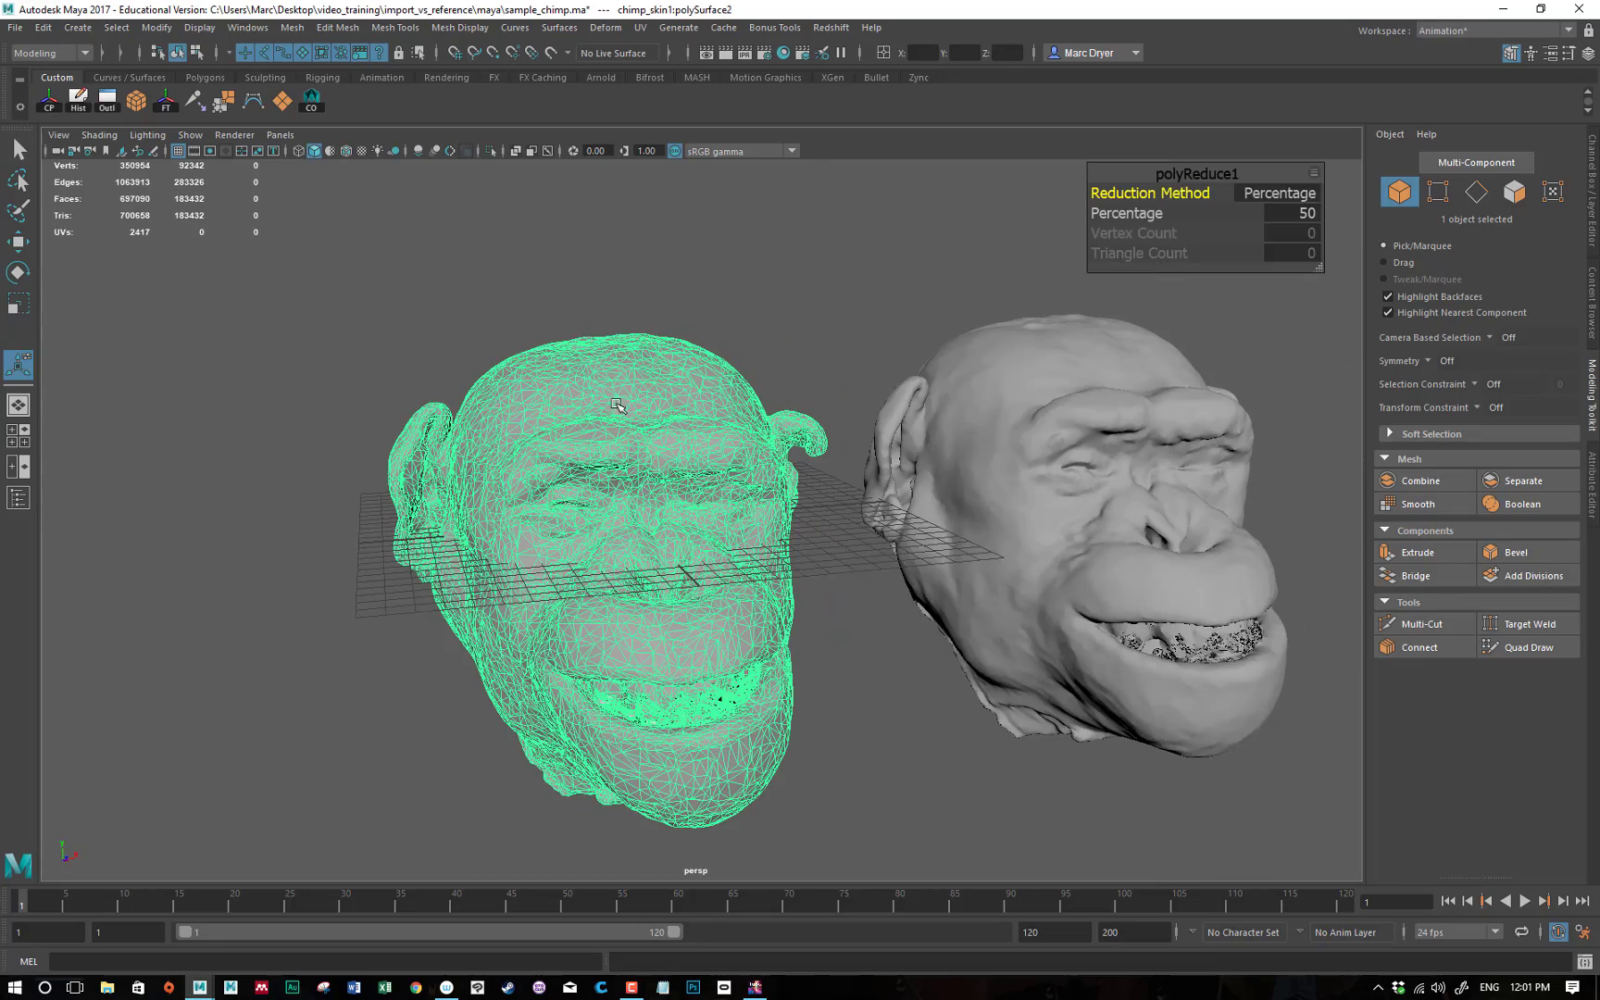
{"action": "left_click_drag", "start_coordinate": [514, 369], "coordinate": [471, 357], "text": "alt"}
{"action": "right_click_drag", "start_coordinate": [472, 356], "coordinate": [851, 375], "text": "alt"}
{"action": "left_click_drag", "start_coordinate": [571, 369], "coordinate": [620, 378], "text": "alt"}
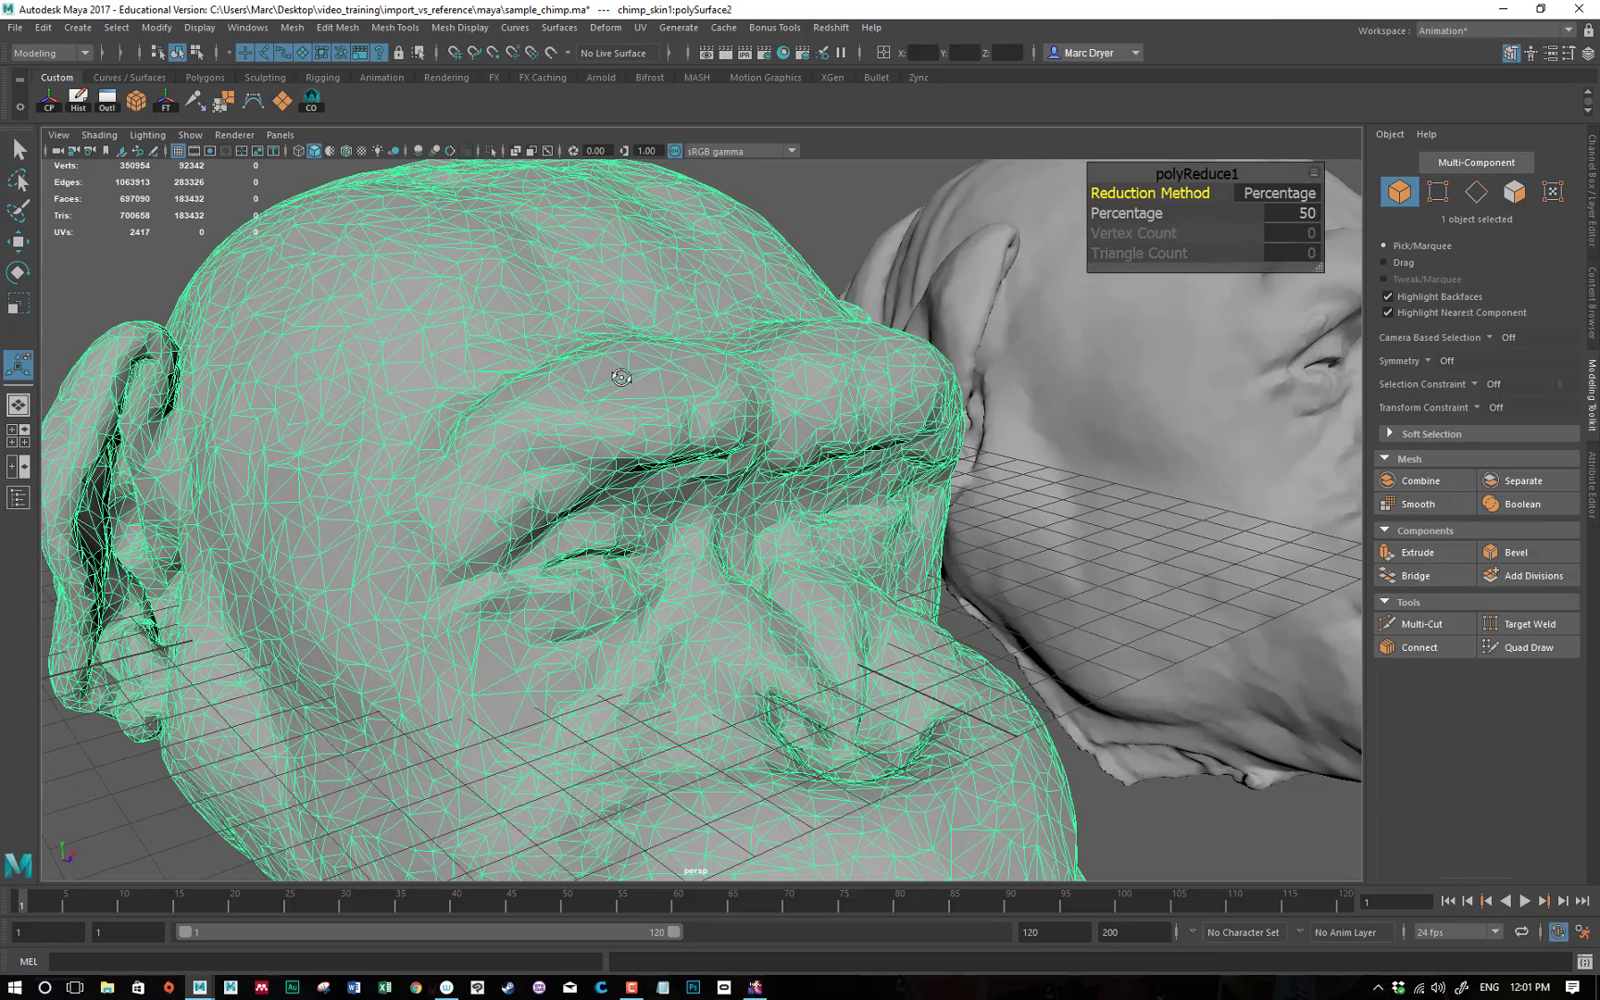
Start painting the polyReduce1 vertexWeights attribute of the reduced chimp head.
{"action": "left_click", "coordinate": [293, 28]}
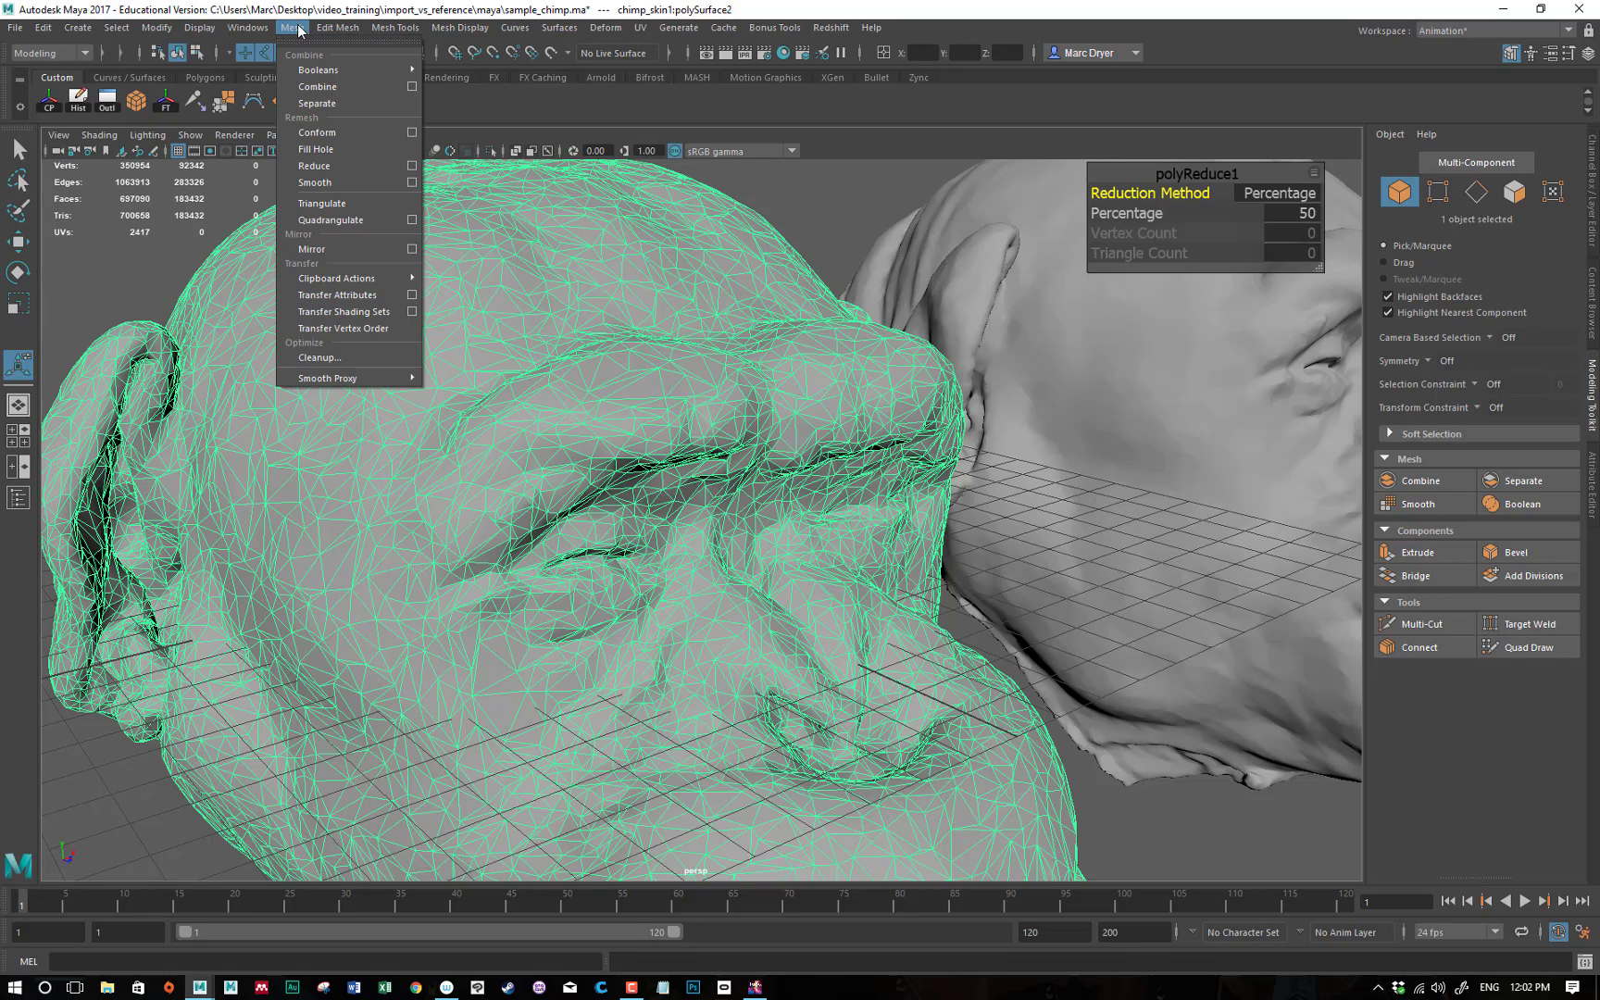
{"action": "left_click", "coordinate": [348, 28]}
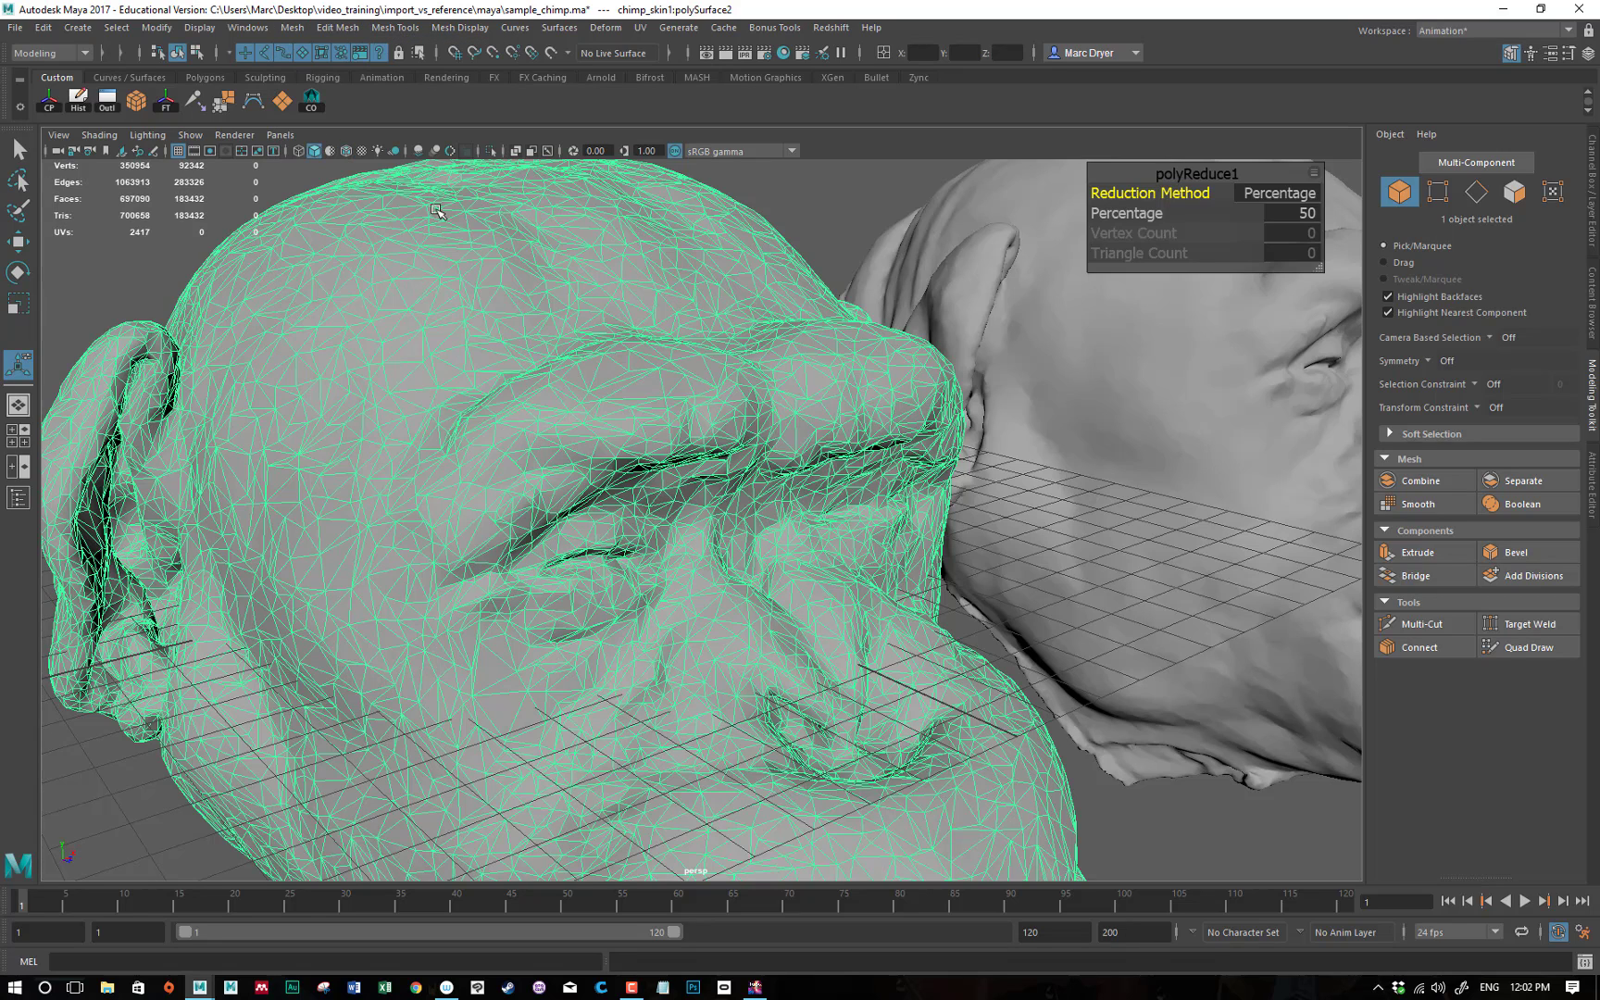
{"action": "right_click", "coordinate": [562, 301]}
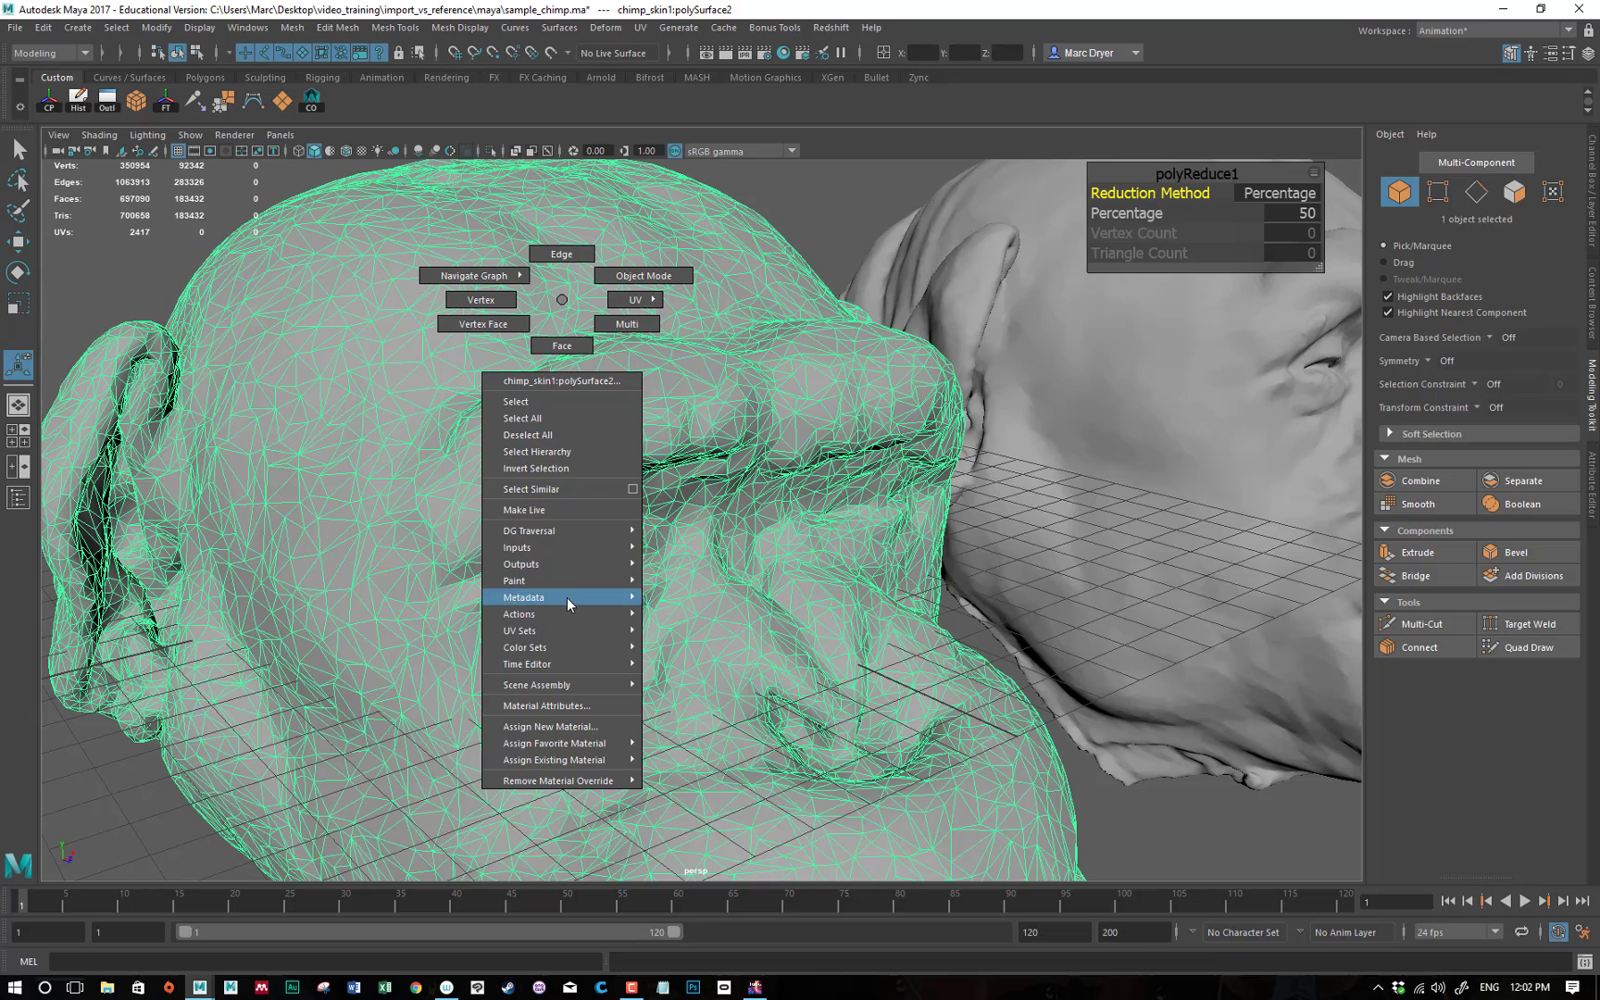
{"action": "mouse_move", "coordinate": [567, 582]}
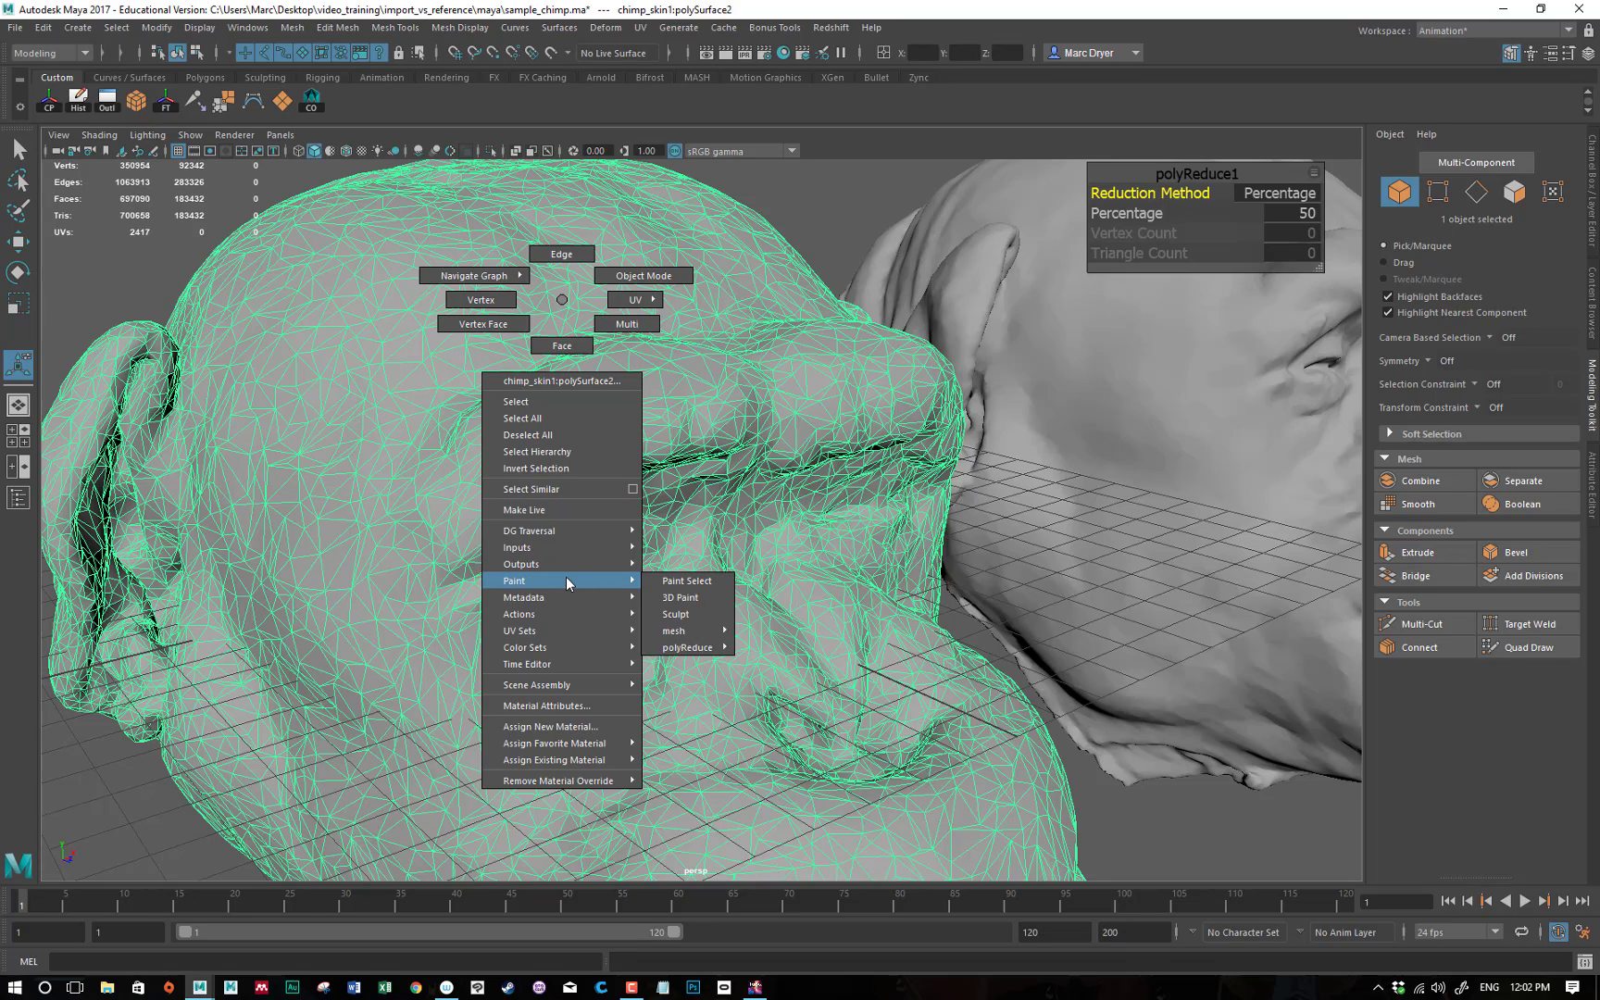
{"action": "mouse_move", "coordinate": [567, 578]}
{"action": "right_mouse_down"}
{"action": "mouse_move", "coordinate": [215, 306]}
{"action": "mouse_move", "coordinate": [169, 238]}
{"action": "right_mouse_up"}
{"action": "right_click", "coordinate": [454, 321]}
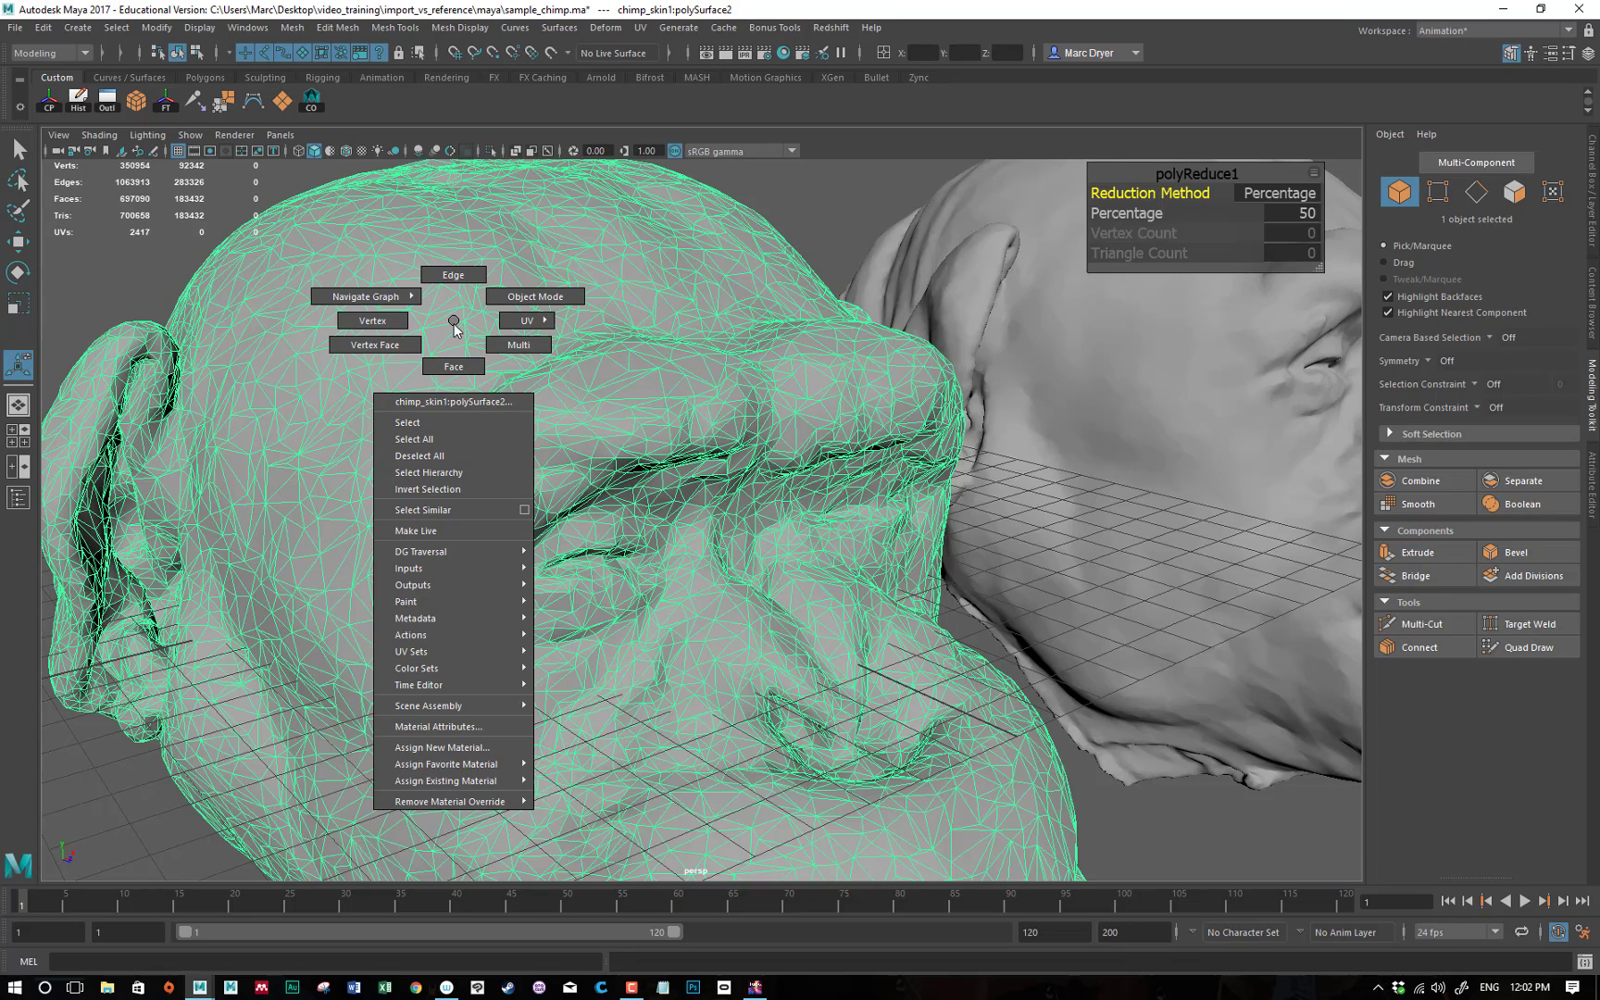
{"action": "mouse_move", "coordinate": [483, 610]}
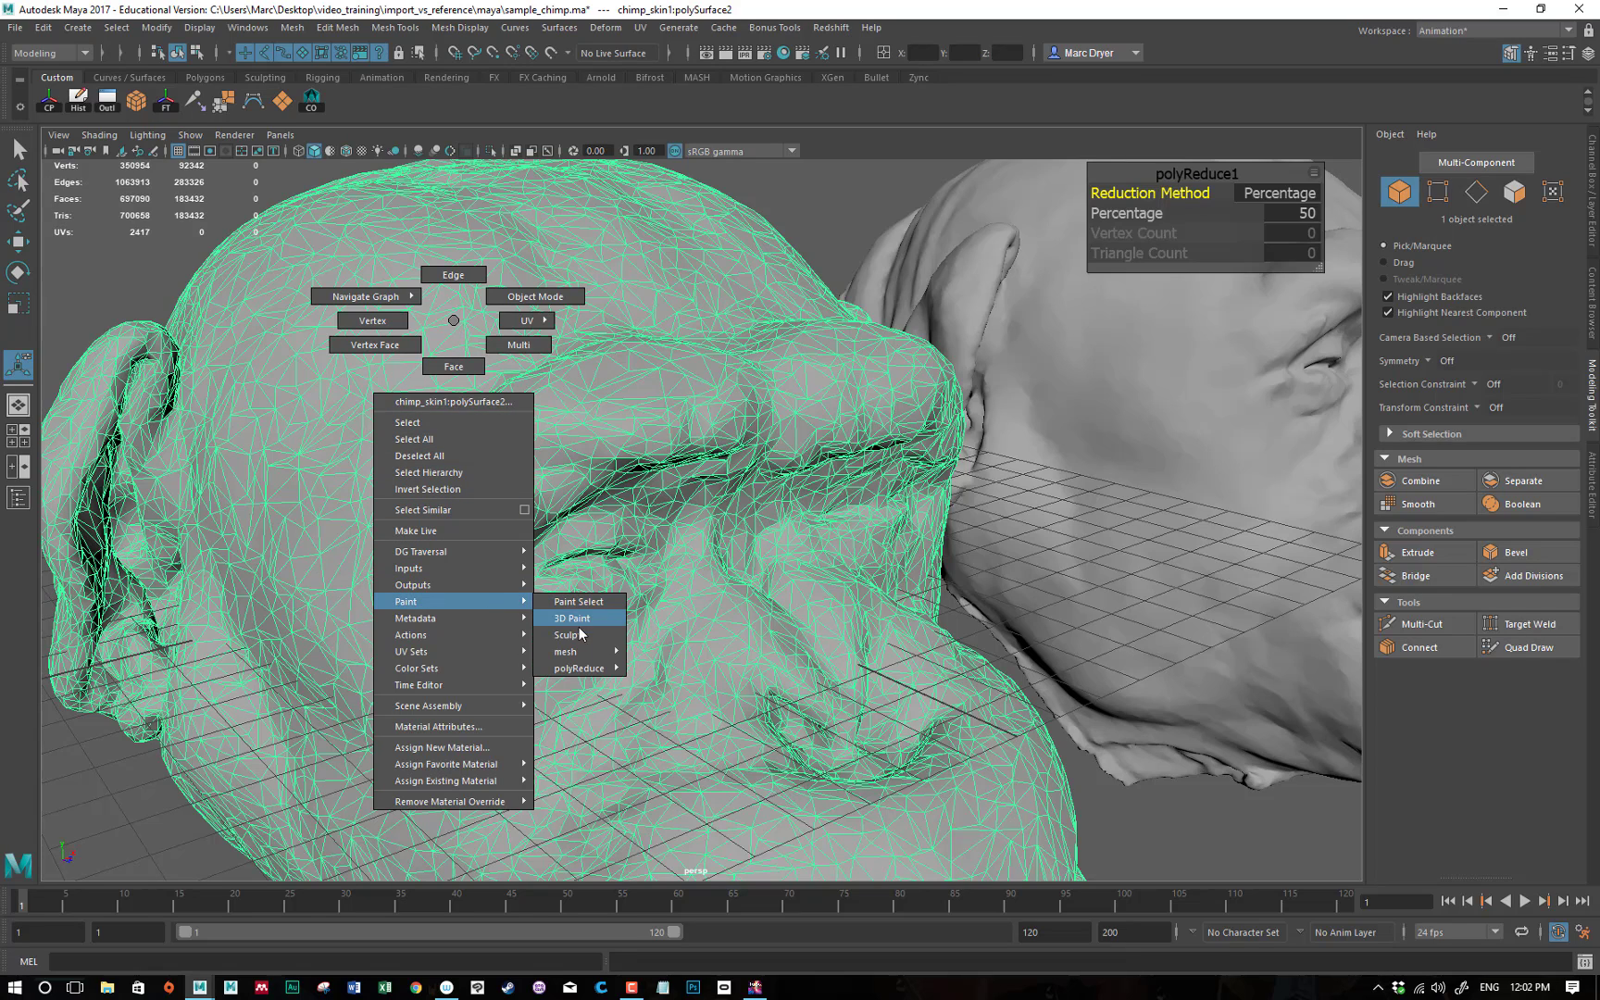
{"action": "mouse_move", "coordinate": [581, 668]}
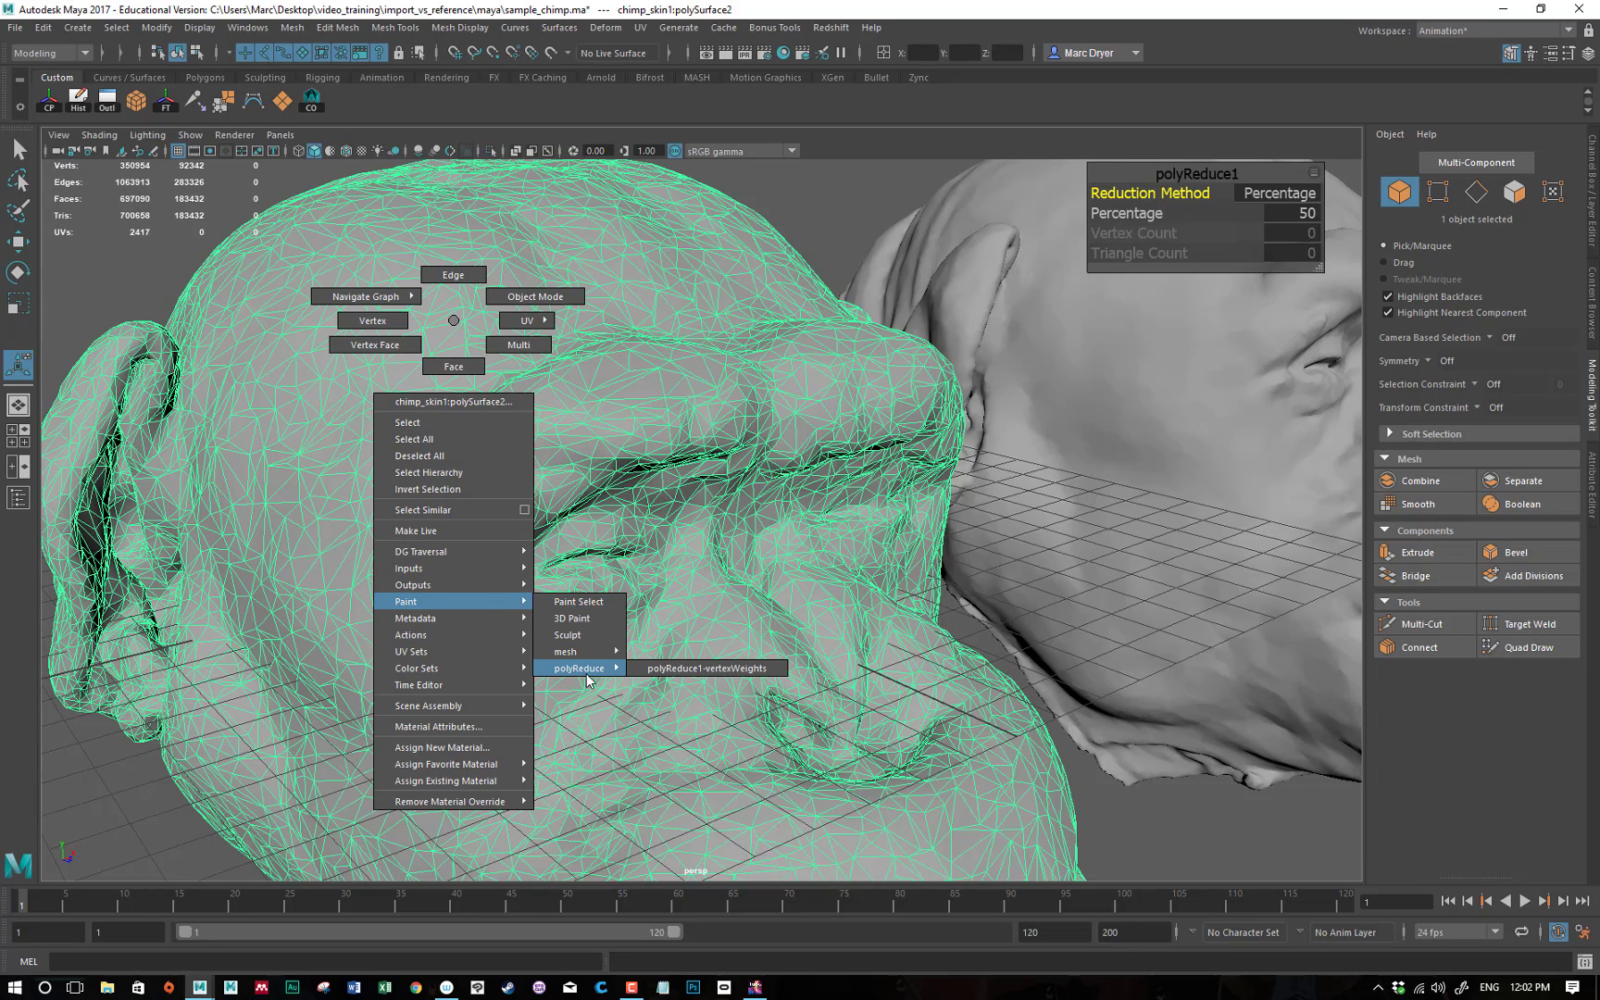
{"action": "left_click", "coordinate": [733, 667]}
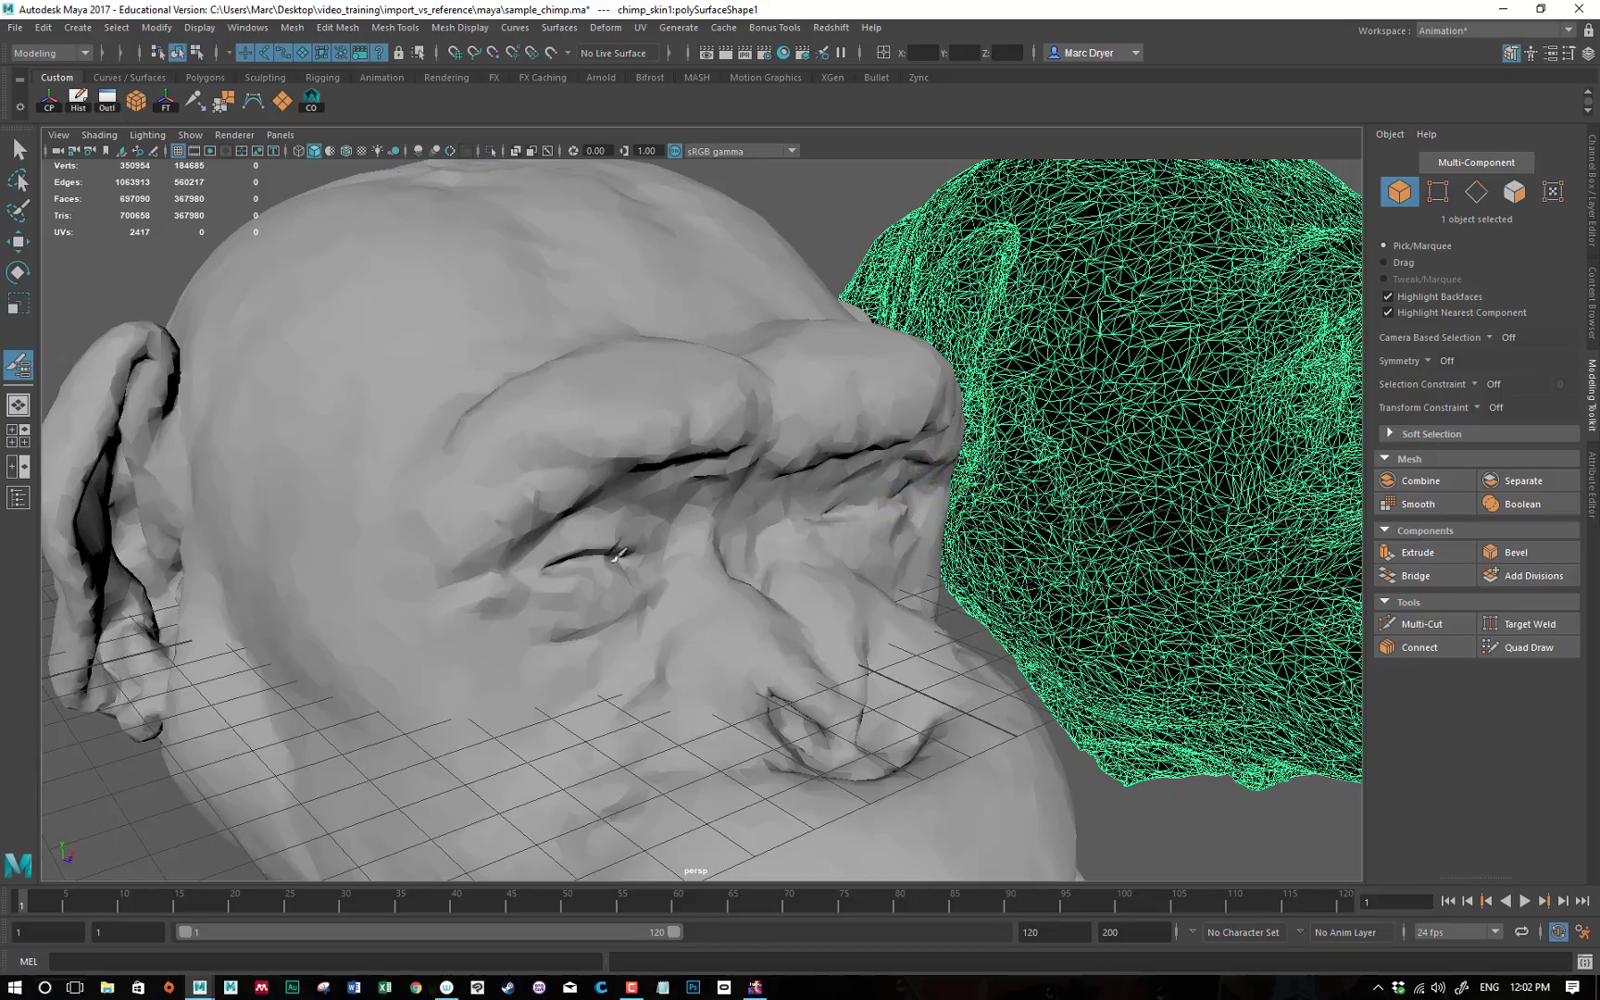
Paint vertex weights over both eye areas of the original chimp head, using the Replace operation at value 1.0.
{"action": "mouse_move", "coordinate": [1111, 471]}
{"action": "middle_mouse_down", "text": "alt"}
{"action": "mouse_move", "coordinate": [956, 508]}
{"action": "mouse_move", "coordinate": [821, 482]}
{"action": "middle_mouse_up", "text": "alt"}
{"action": "right_click_drag", "start_coordinate": [821, 482], "coordinate": [592, 475], "text": "alt"}
{"action": "left_click_drag", "start_coordinate": [572, 475], "coordinate": [504, 476], "text": "alt"}
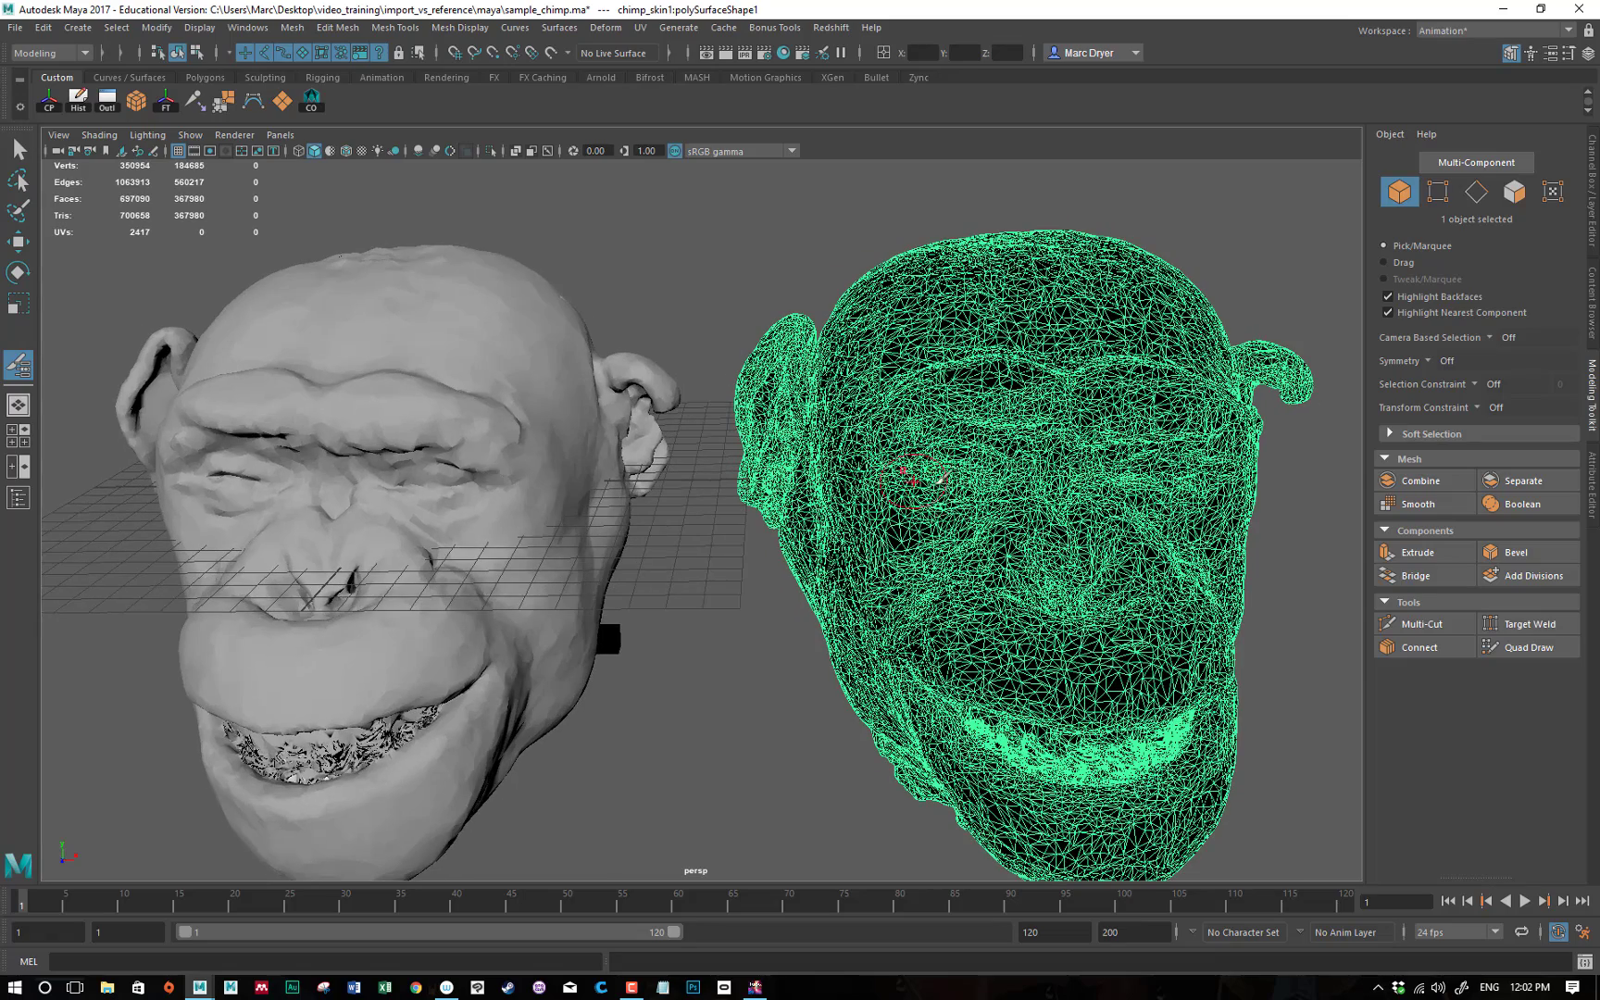
{"action": "double_click", "coordinate": [23, 367]}
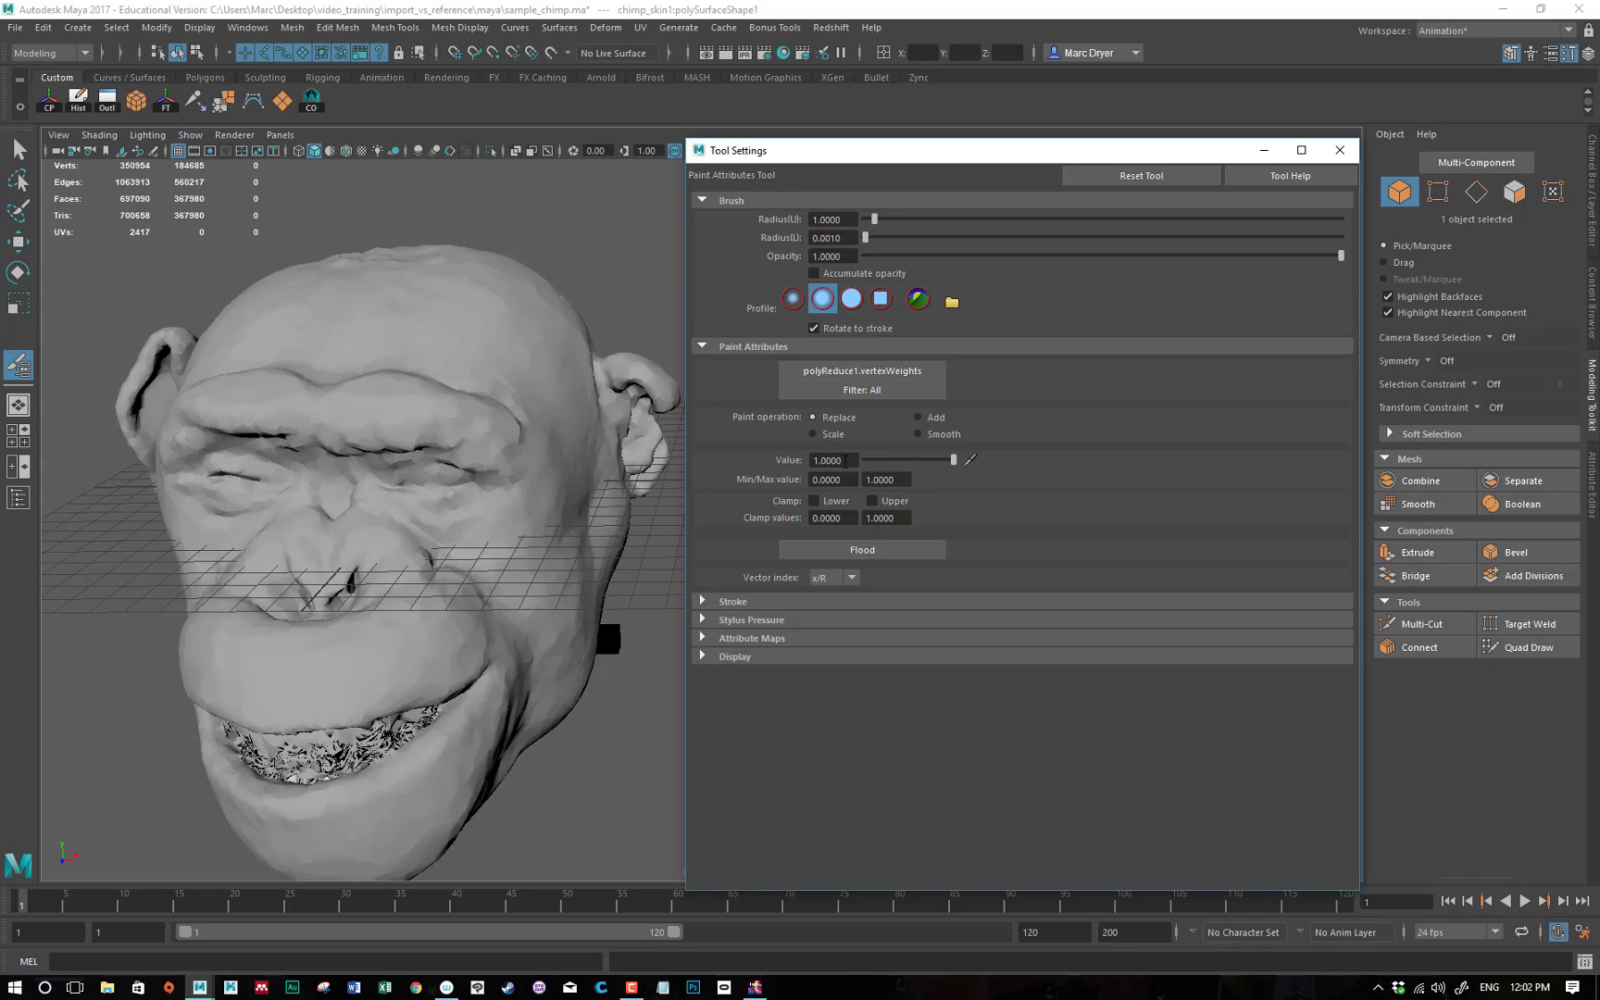
{"action": "left_click_drag", "start_coordinate": [939, 150], "coordinate": [952, 668]}
{"action": "mouse_move", "coordinate": [1009, 455]}
{"action": "left_mouse_down"}
{"action": "mouse_move", "coordinate": [960, 428]}
{"action": "mouse_move", "coordinate": [999, 431]}
{"action": "mouse_move", "coordinate": [948, 445]}
{"action": "left_mouse_up"}
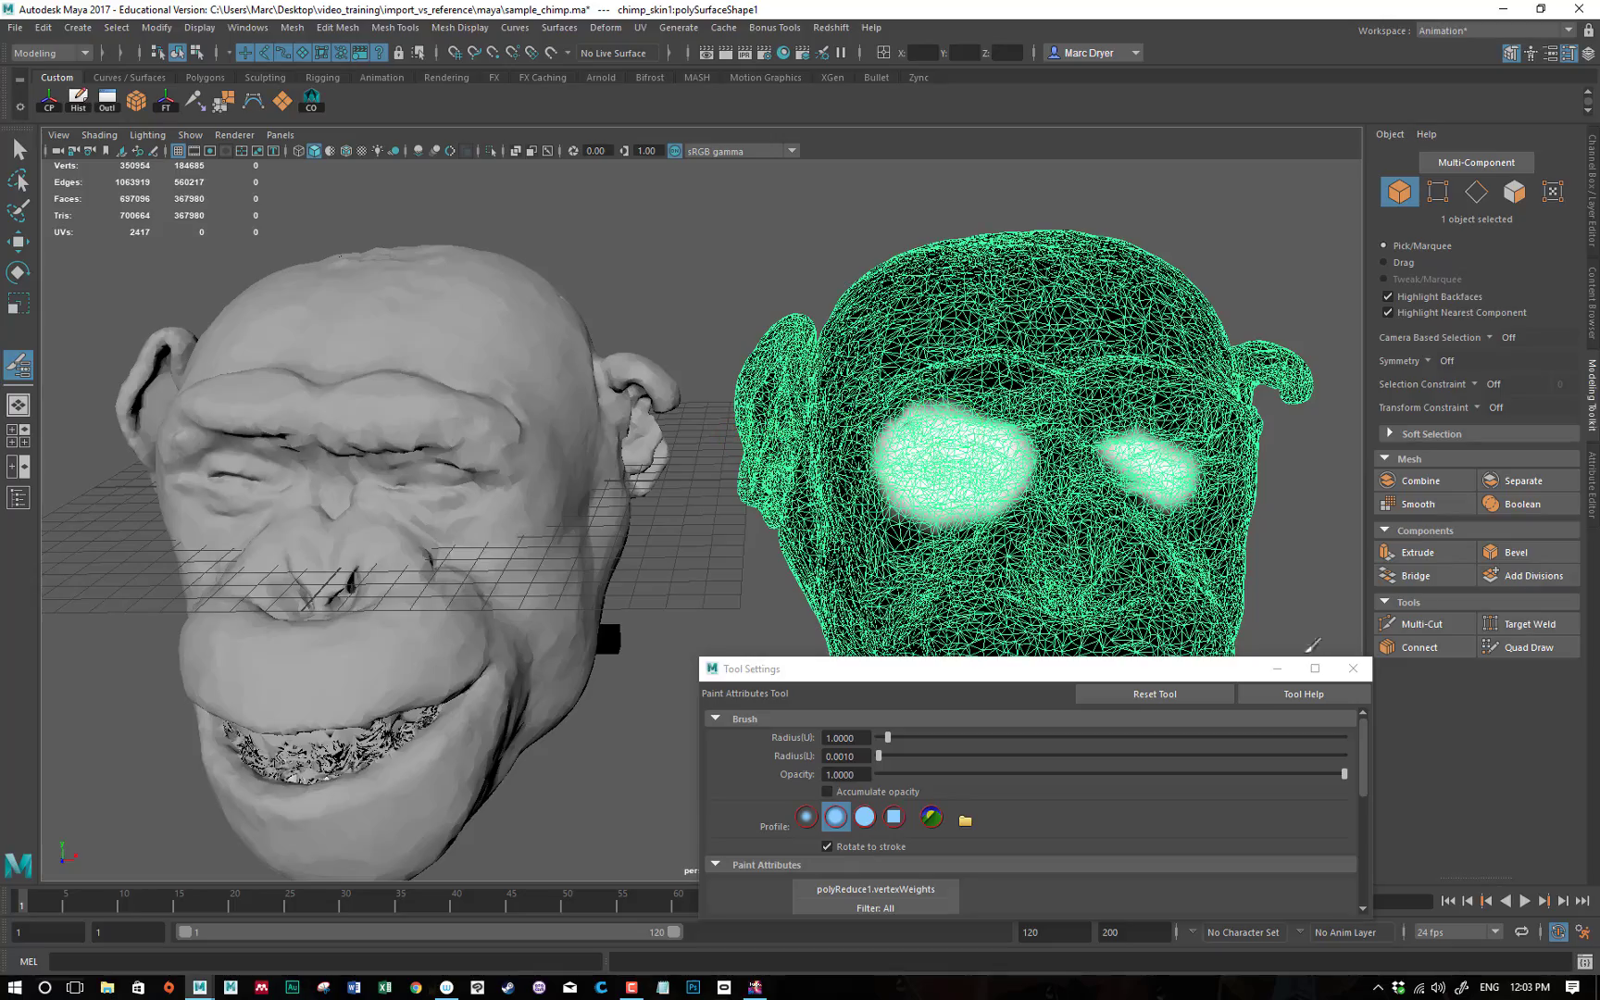
{"action": "left_click", "coordinate": [1353, 668]}
Reopen the Paint Attributes Tool settings and show all of the brush and paint options beside the painted head.
{"action": "mouse_move", "coordinate": [844, 560]}
{"action": "left_mouse_down", "text": "alt"}
{"action": "mouse_move", "coordinate": [729, 550]}
{"action": "mouse_move", "coordinate": [825, 551]}
{"action": "left_mouse_up", "text": "alt"}
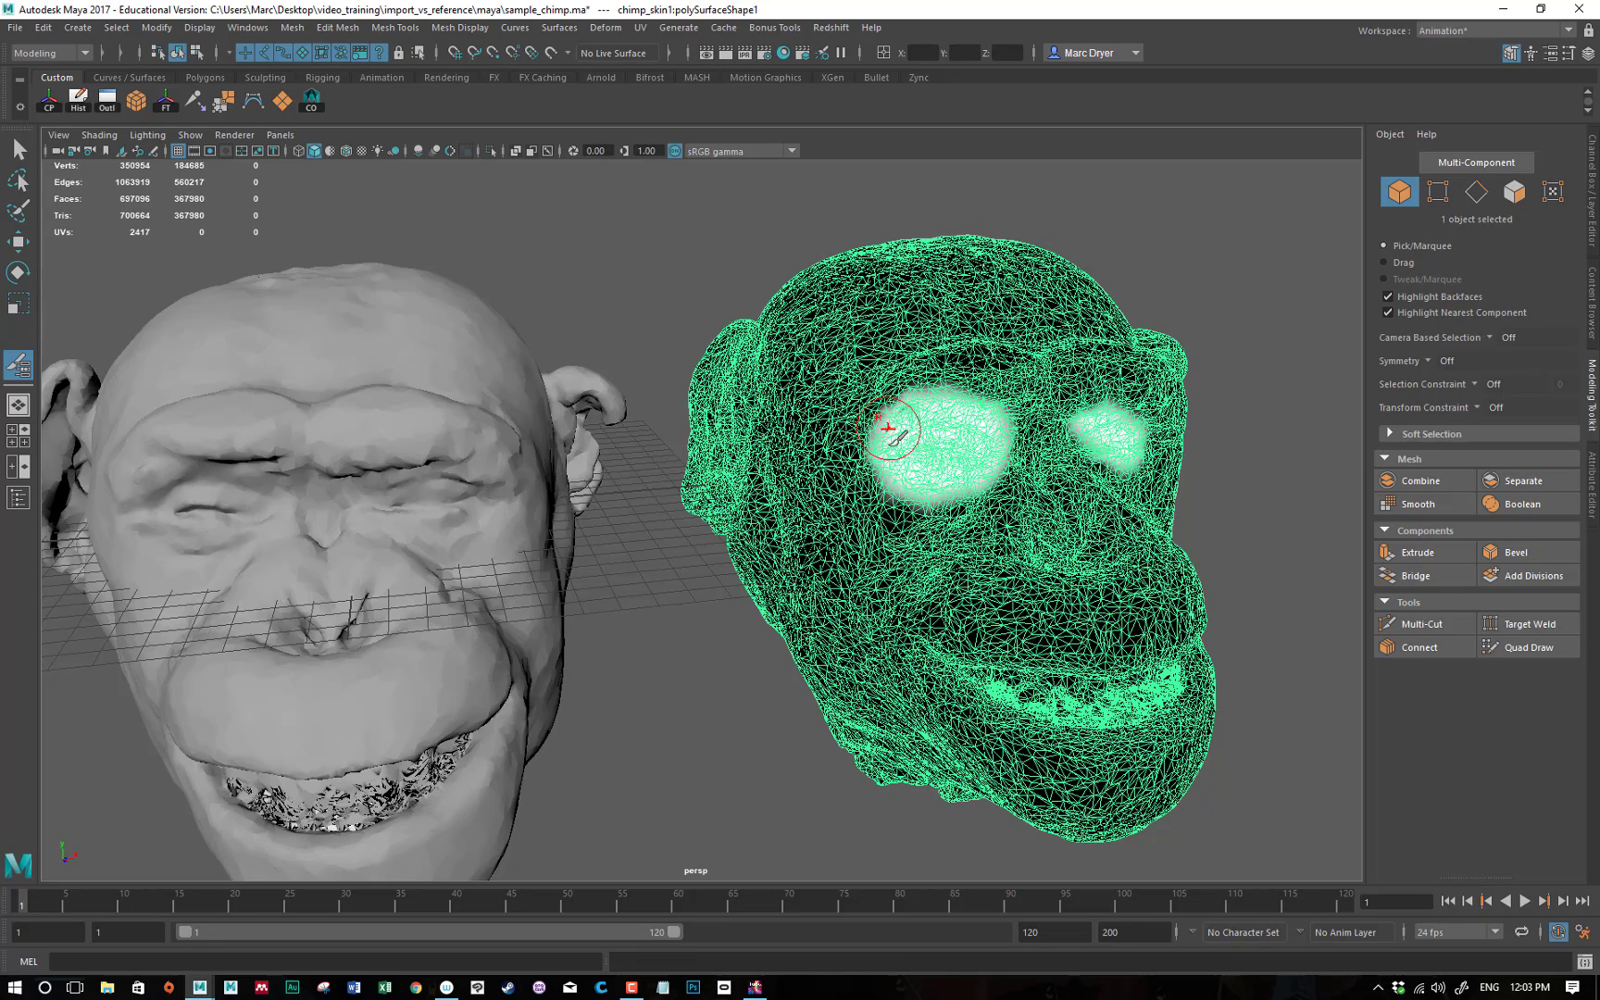
{"action": "double_click", "coordinate": [17, 366]}
{"action": "mouse_move", "coordinate": [859, 674]}
{"action": "left_mouse_down"}
{"action": "mouse_move", "coordinate": [1000, 445]}
{"action": "mouse_move", "coordinate": [1006, 220]}
{"action": "left_mouse_up"}
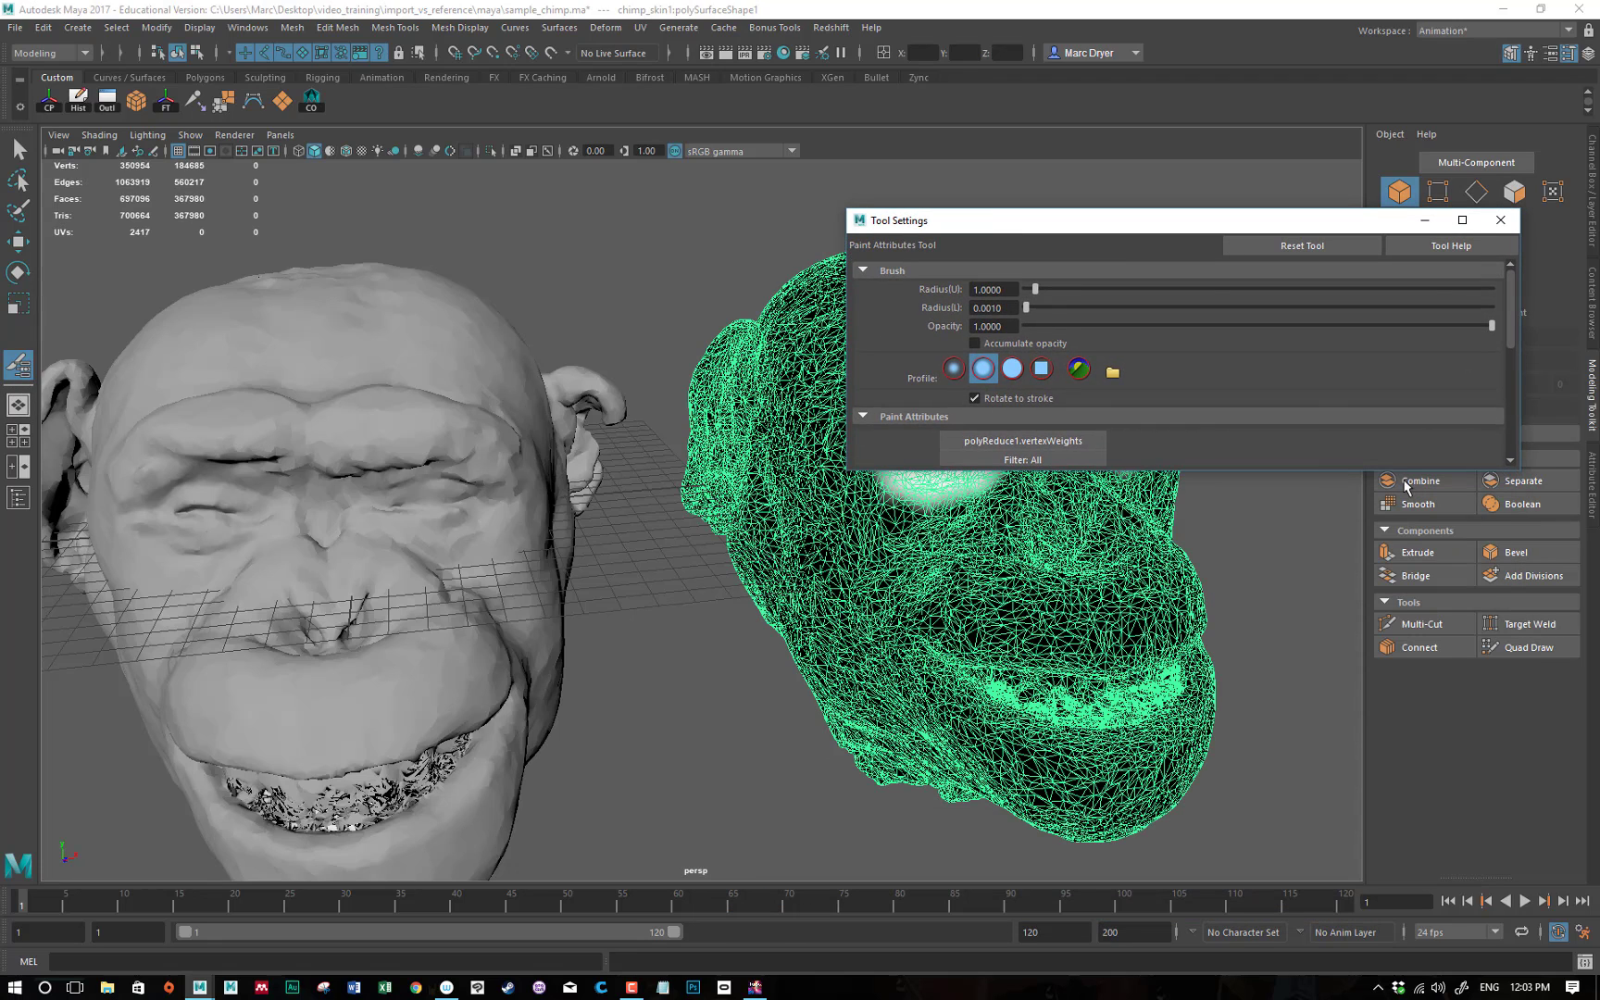
{"action": "left_click_drag", "start_coordinate": [1519, 469], "coordinate": [1512, 856]}
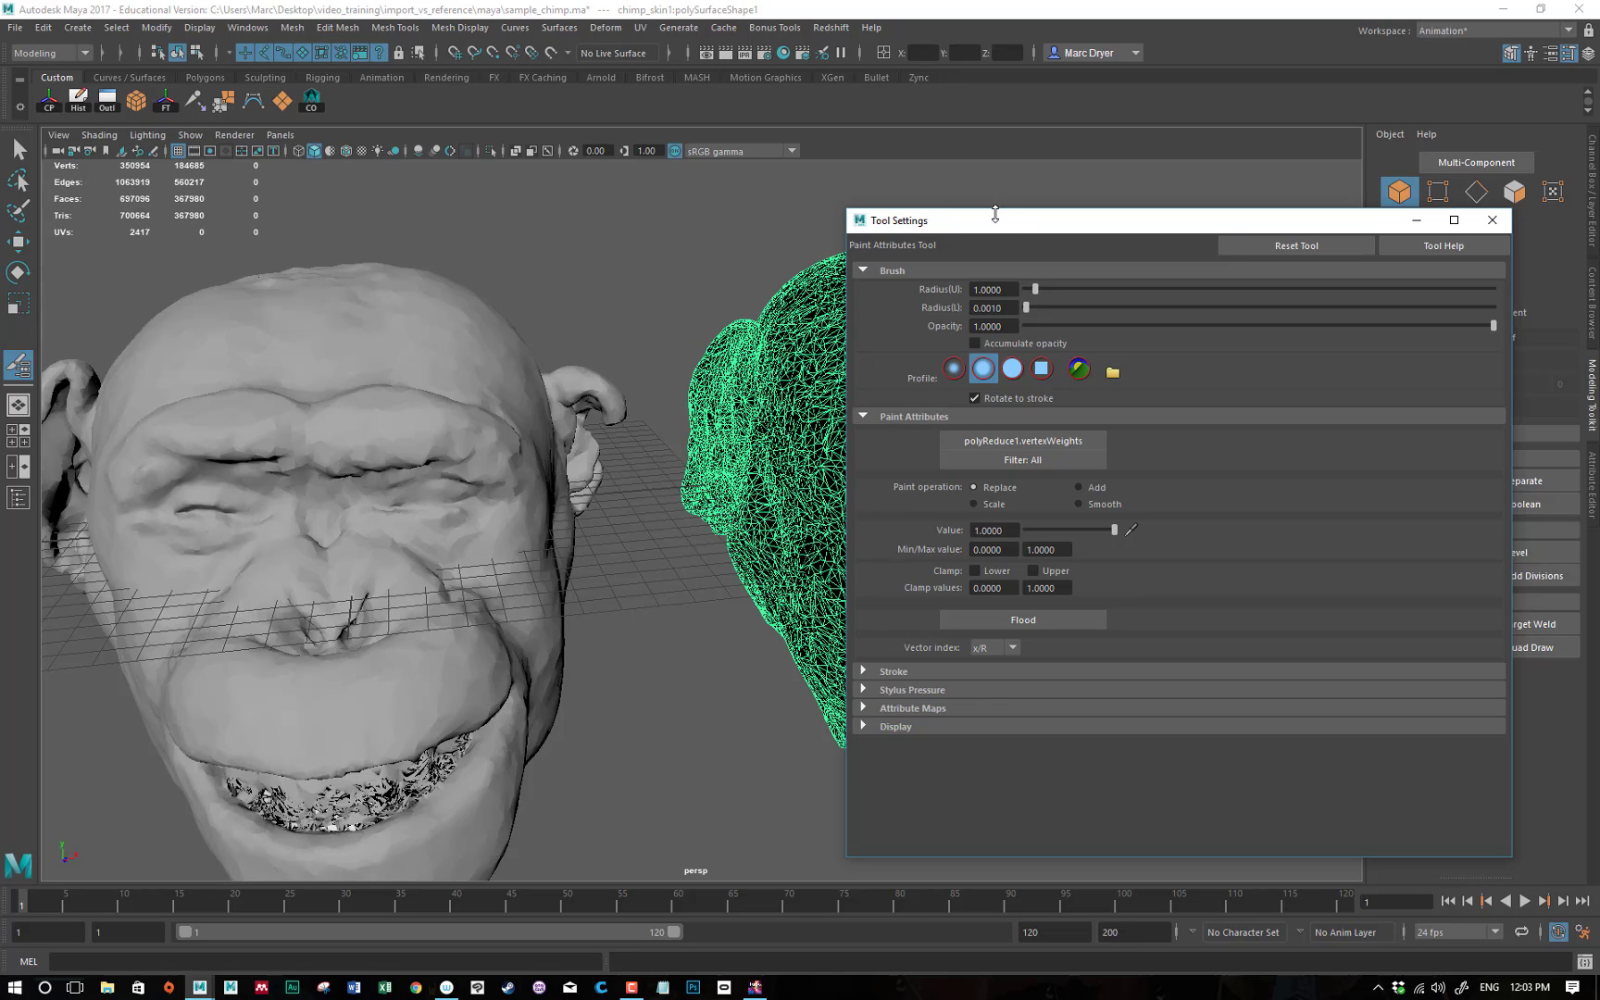
{"action": "left_click_drag", "start_coordinate": [993, 220], "coordinate": [1391, 478]}
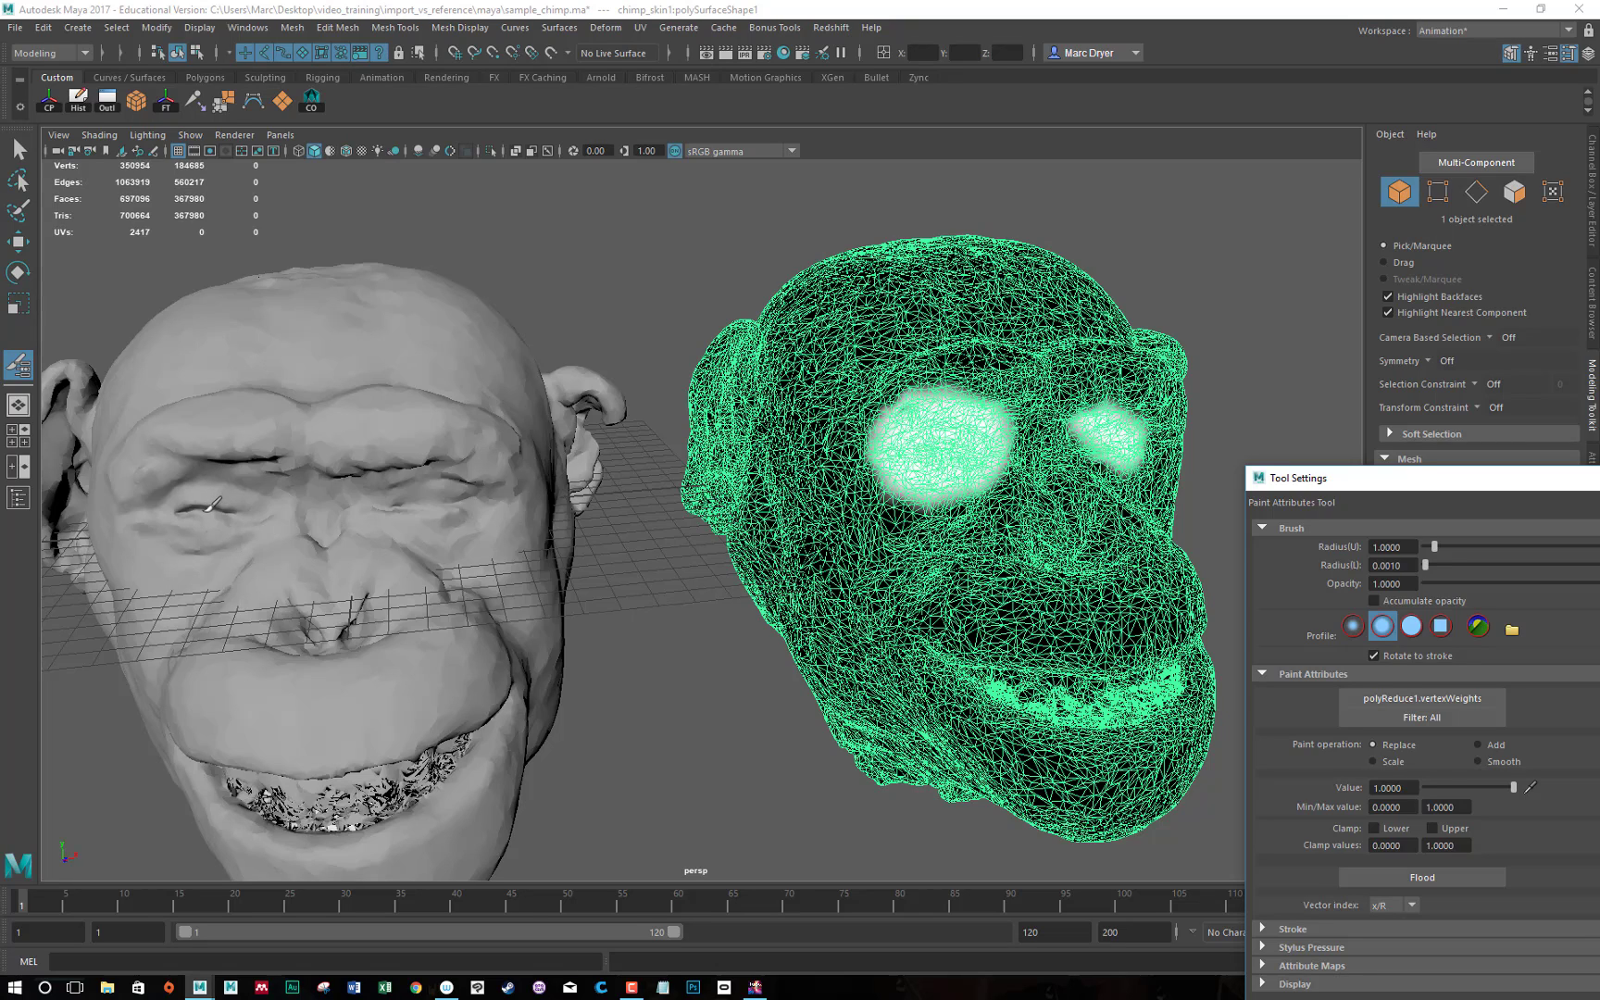
Leave the weight painting and delete the original chimp head.
{"action": "key", "text": "q"}
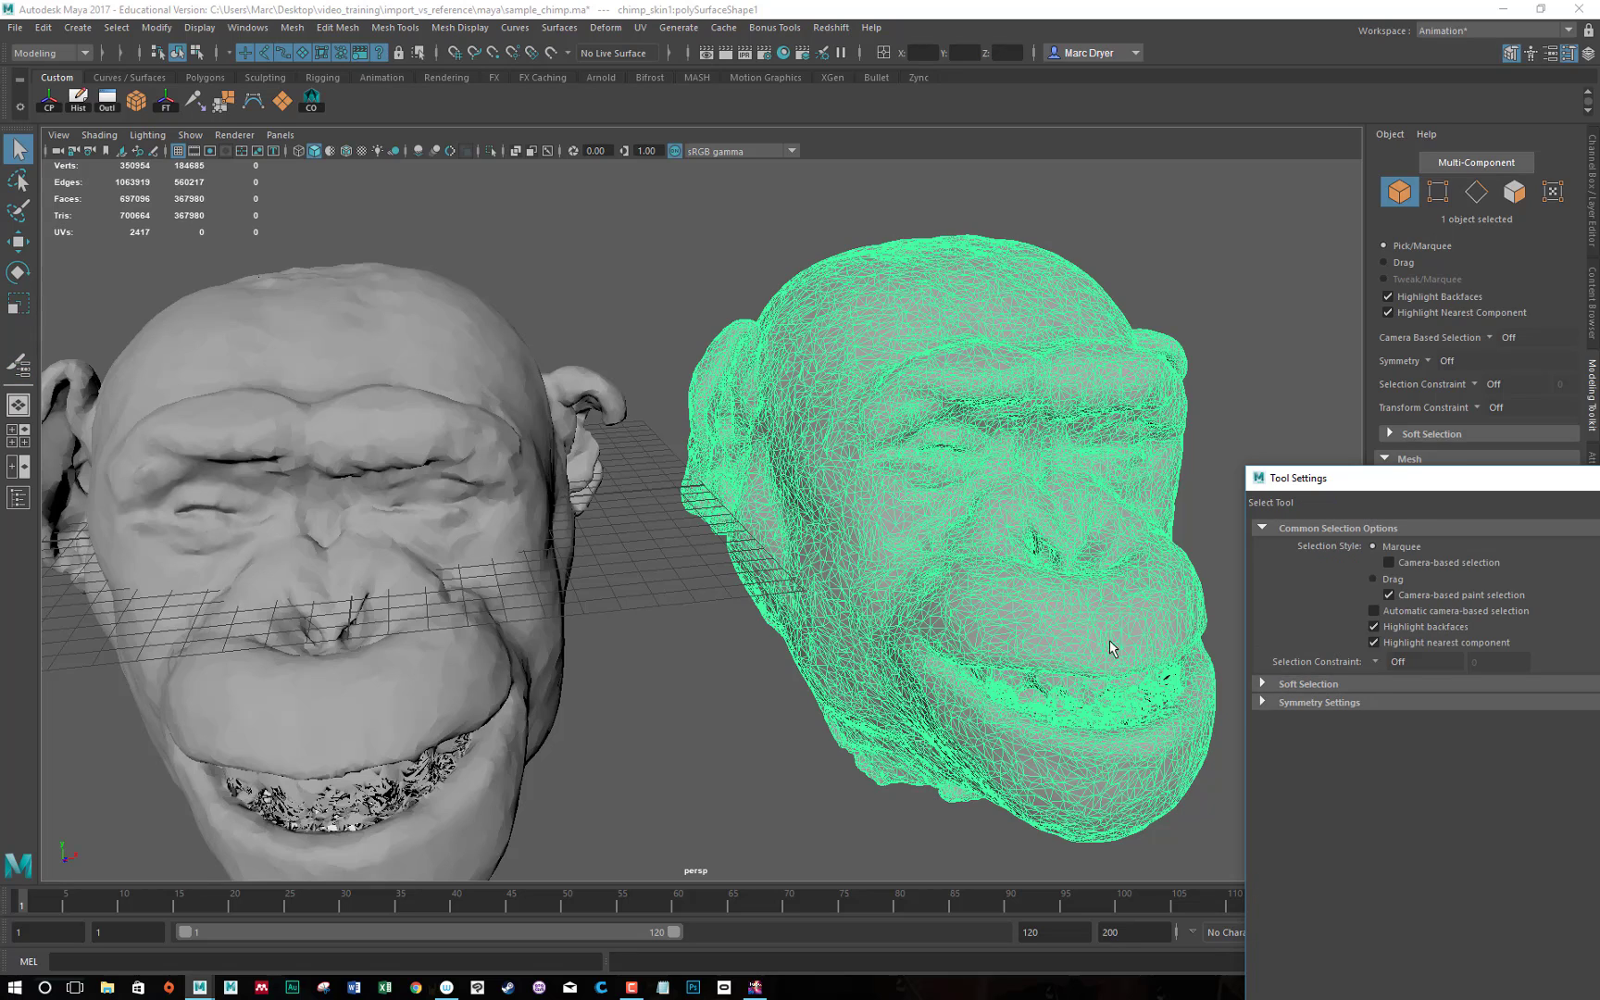
{"action": "left_click", "coordinate": [1021, 534]}
{"action": "key", "text": "Delete"}
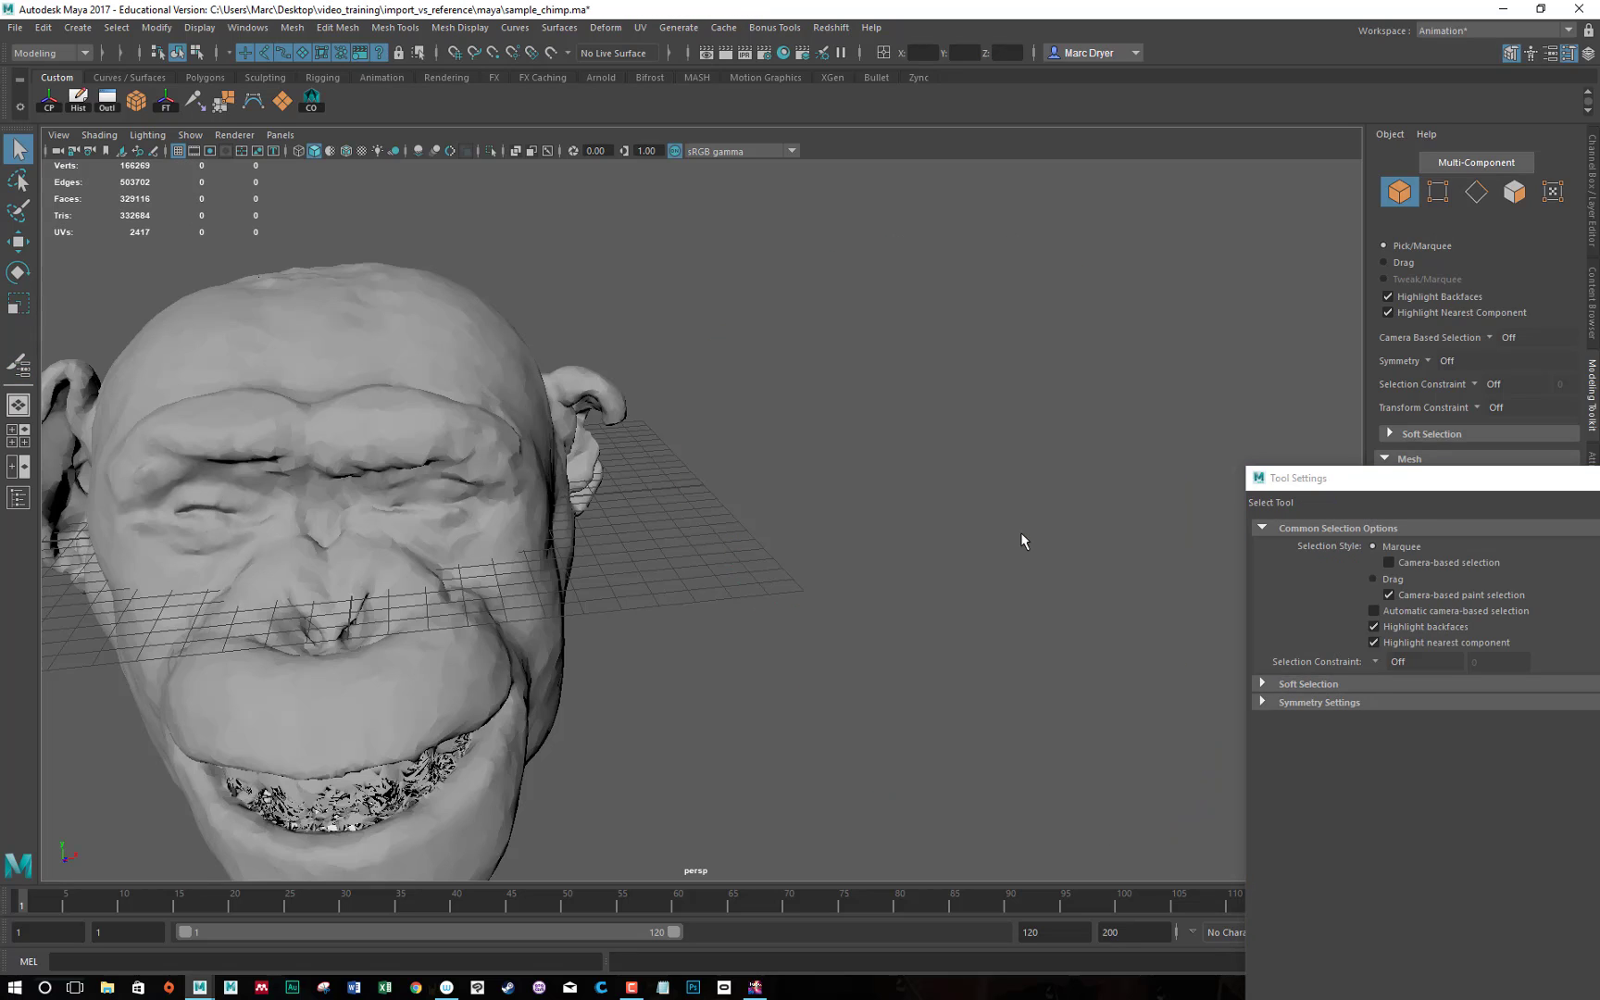
Select the reduced chimp head and review the Reduce command's options without applying them.
{"action": "left_click", "coordinate": [440, 371]}
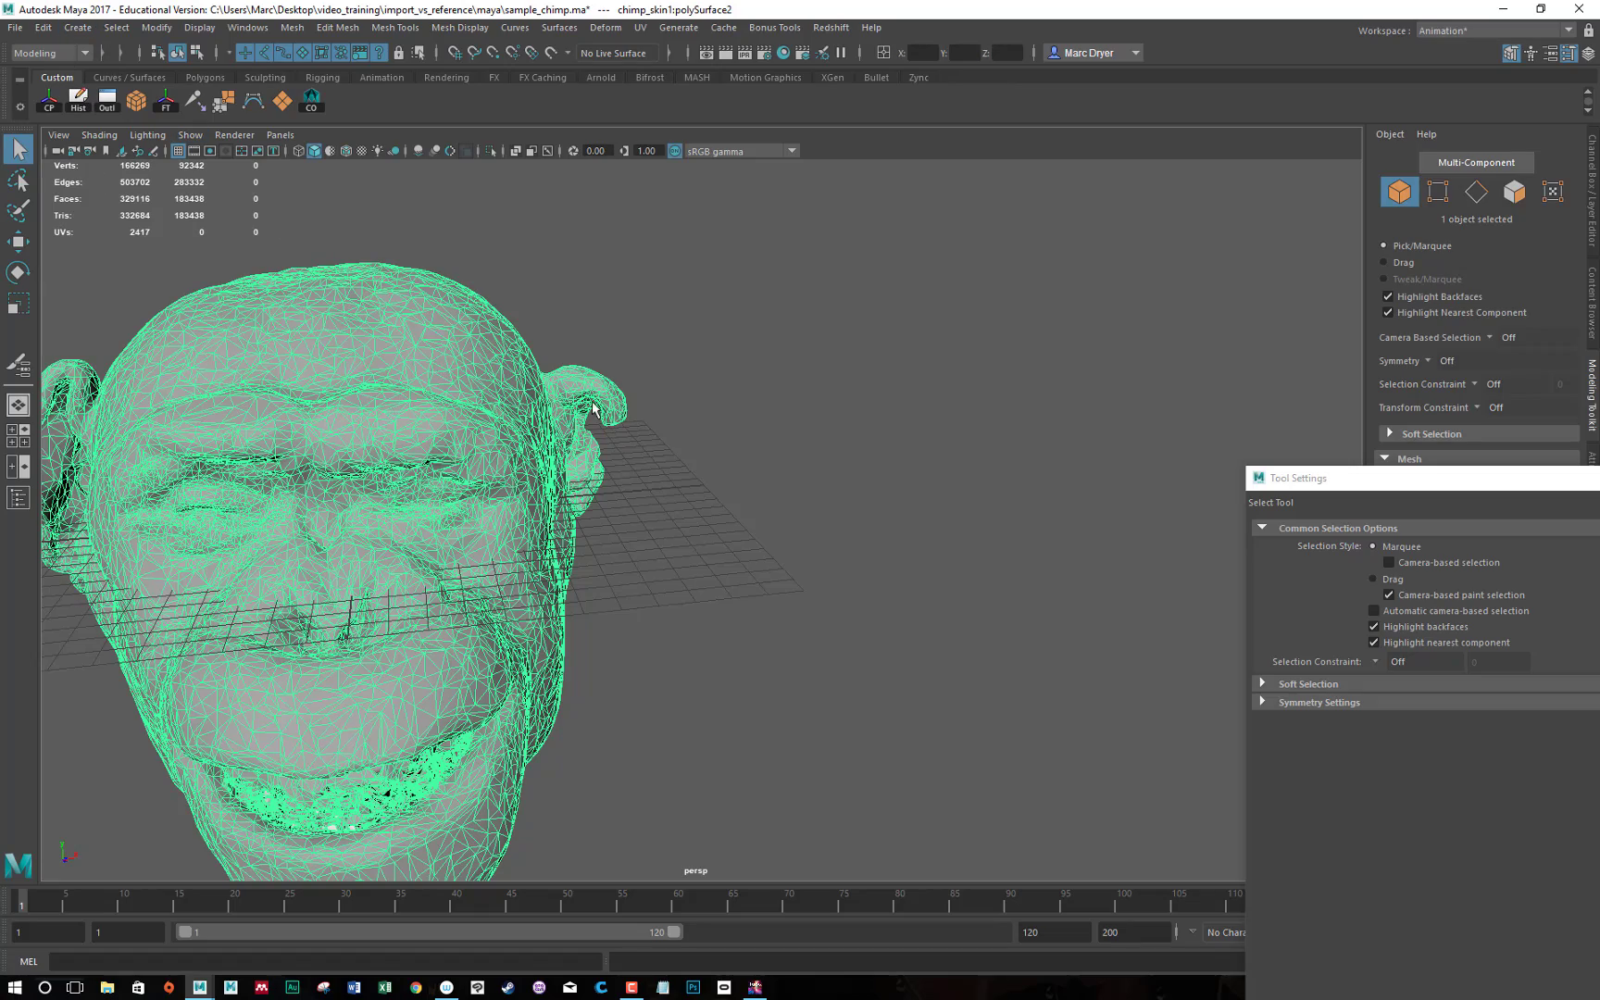
{"action": "left_click_drag", "start_coordinate": [591, 401], "coordinate": [850, 333], "text": "alt"}
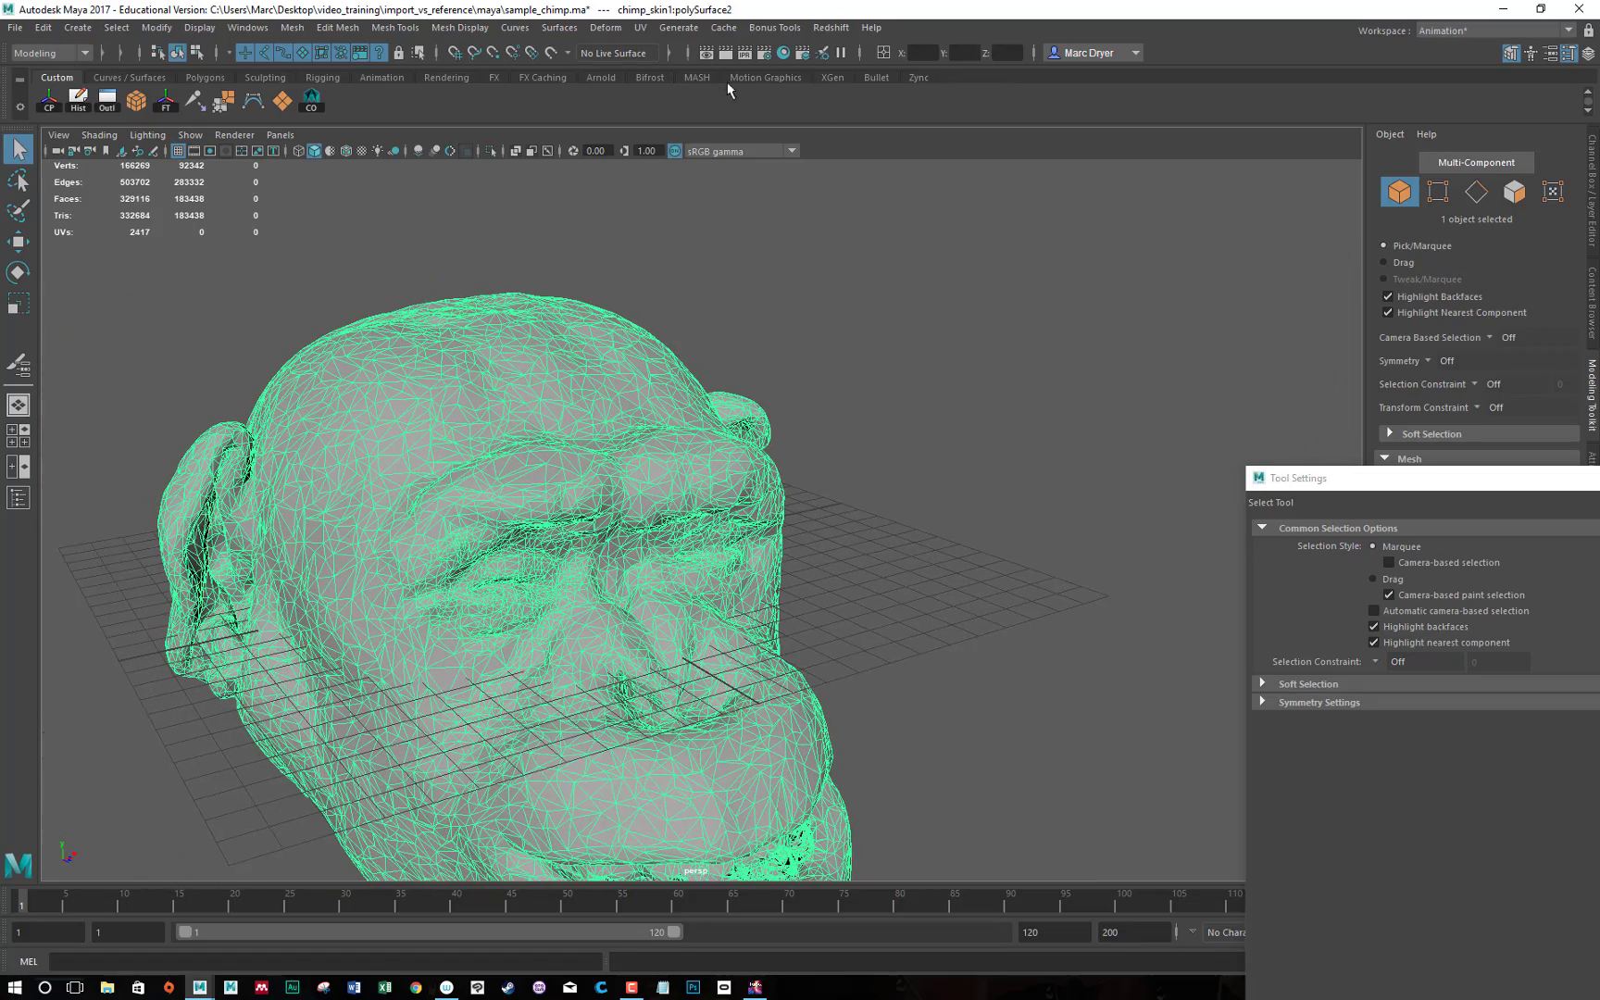
{"action": "left_click", "coordinate": [320, 34]}
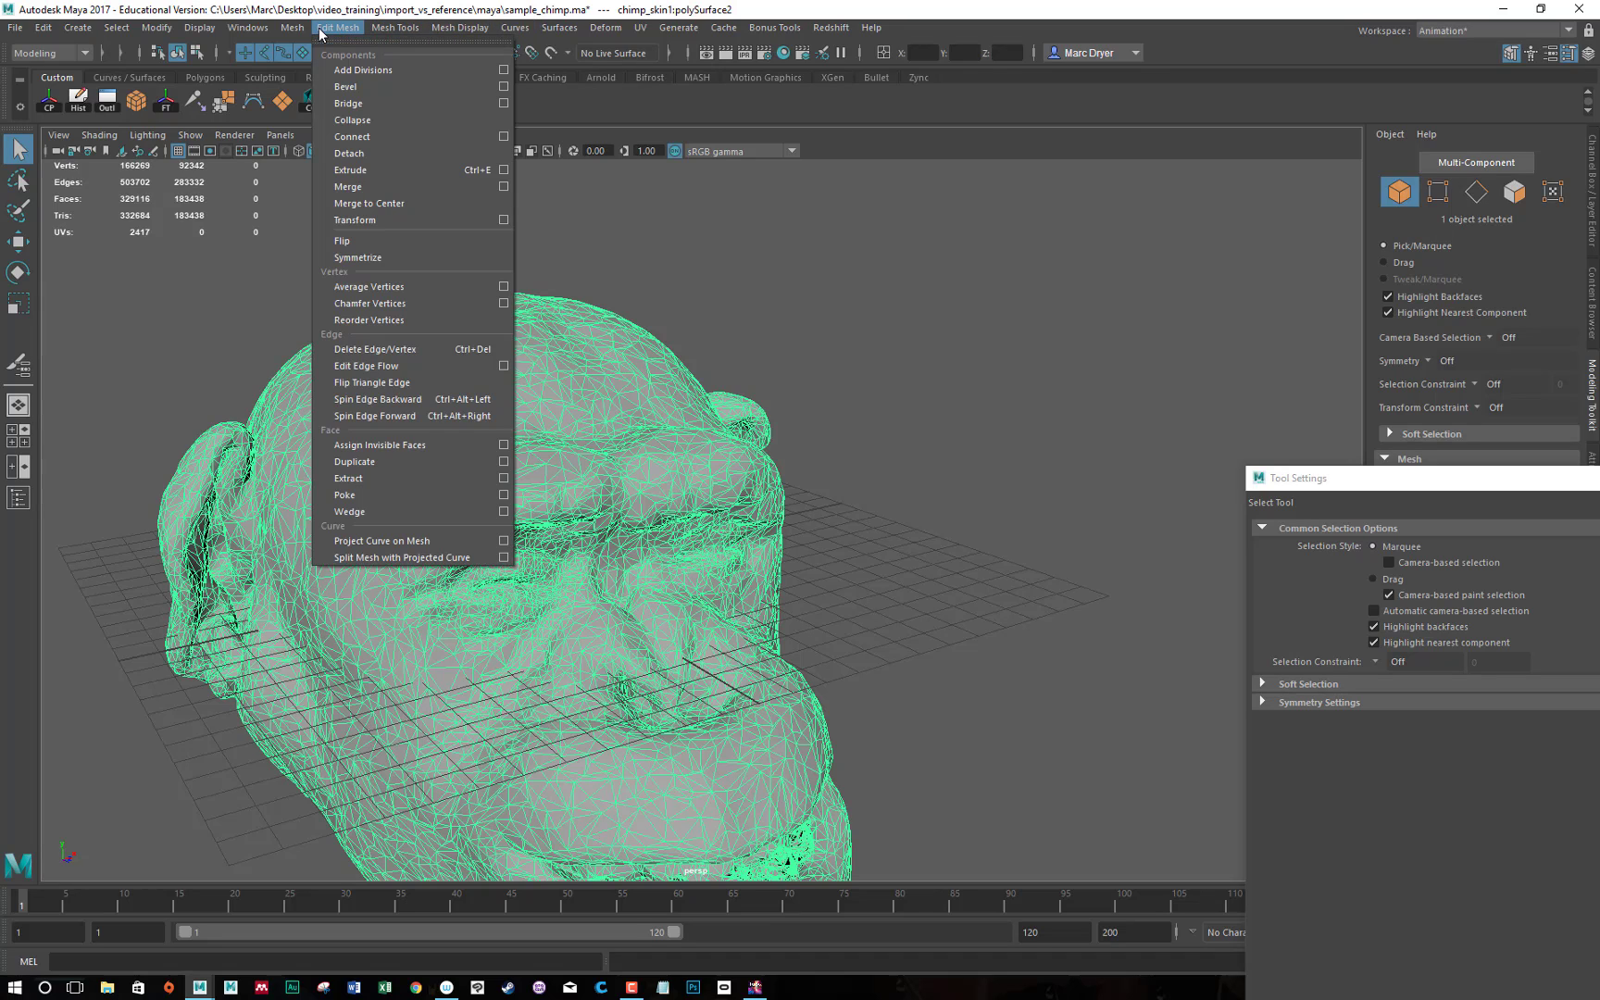
{"action": "mouse_move", "coordinate": [293, 27]}
{"action": "left_click", "coordinate": [412, 168]}
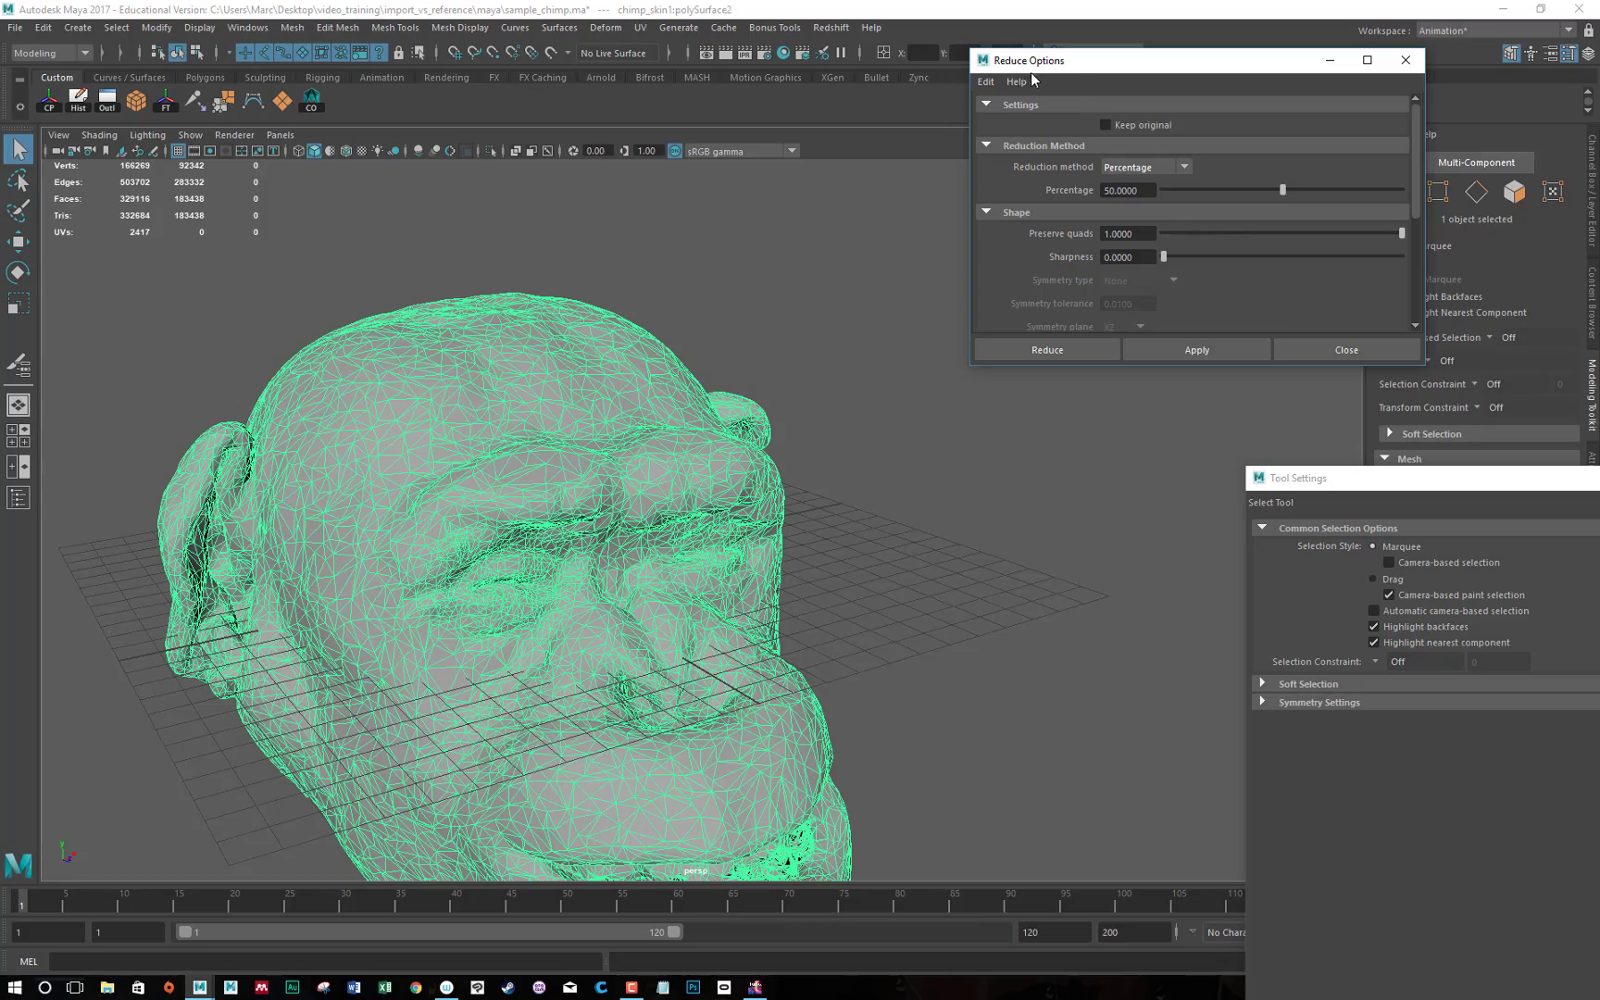
{"action": "left_click", "coordinate": [1333, 344]}
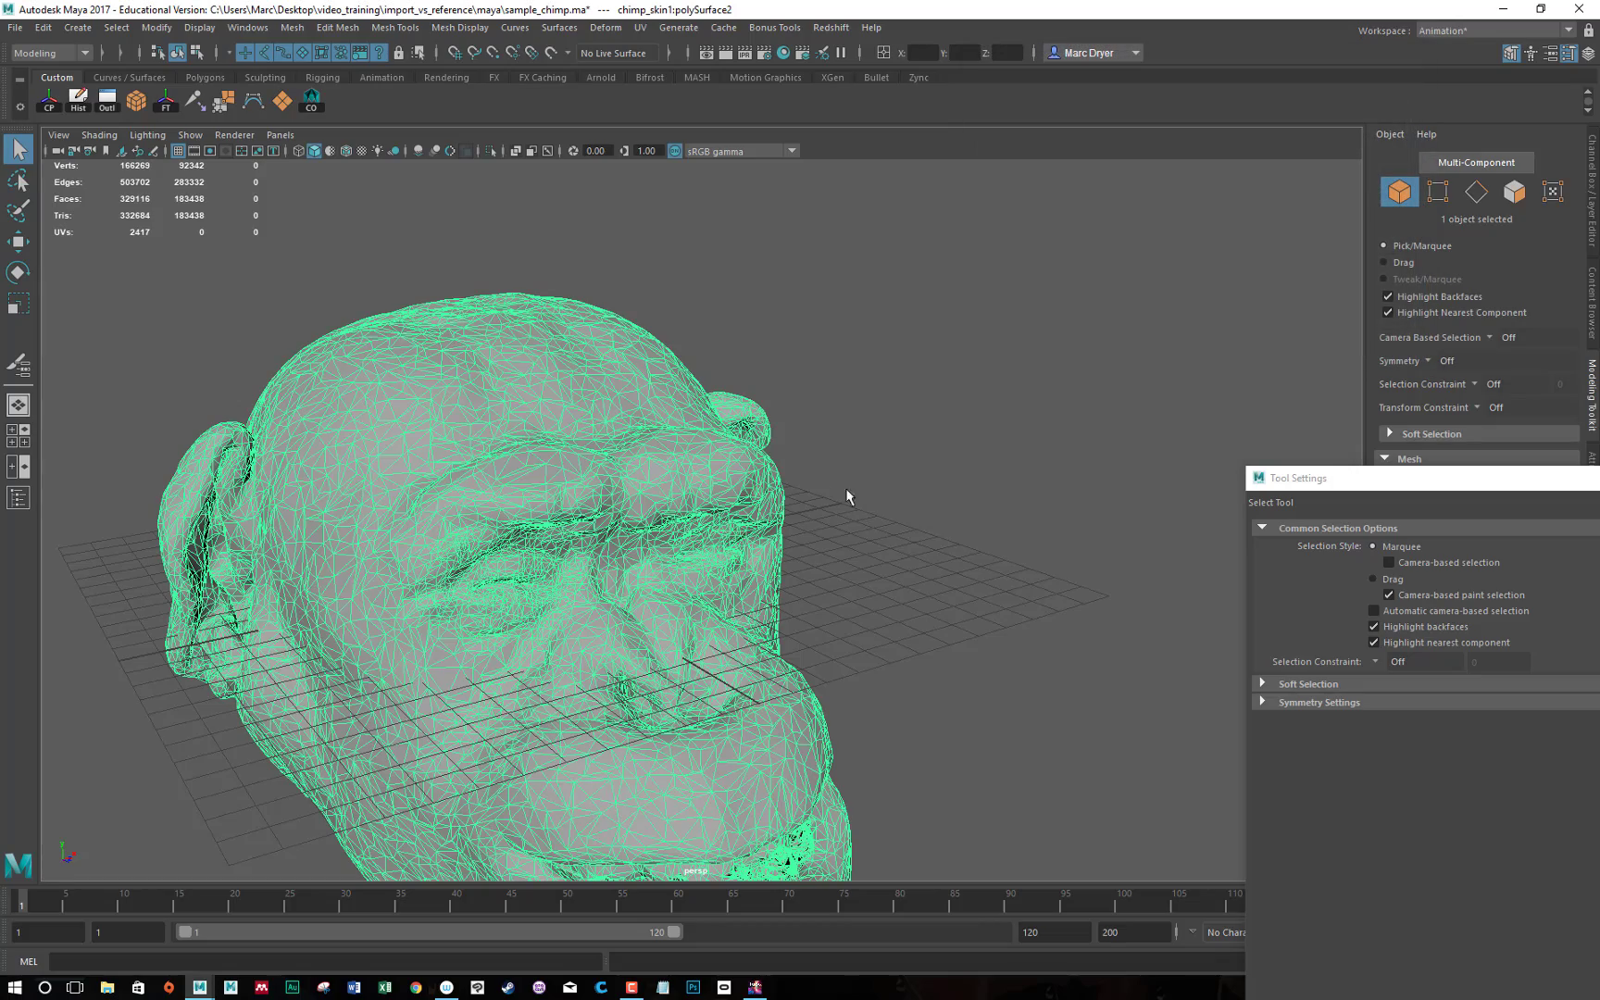
Examine the reduced head's wireframe up close around the eyes and from the side and front.
{"action": "mouse_move", "coordinate": [901, 461]}
{"action": "left_mouse_down", "text": "alt"}
{"action": "mouse_move", "coordinate": [661, 446]}
{"action": "mouse_move", "coordinate": [893, 450]}
{"action": "mouse_move", "coordinate": [880, 455]}
{"action": "left_mouse_up", "text": "alt"}
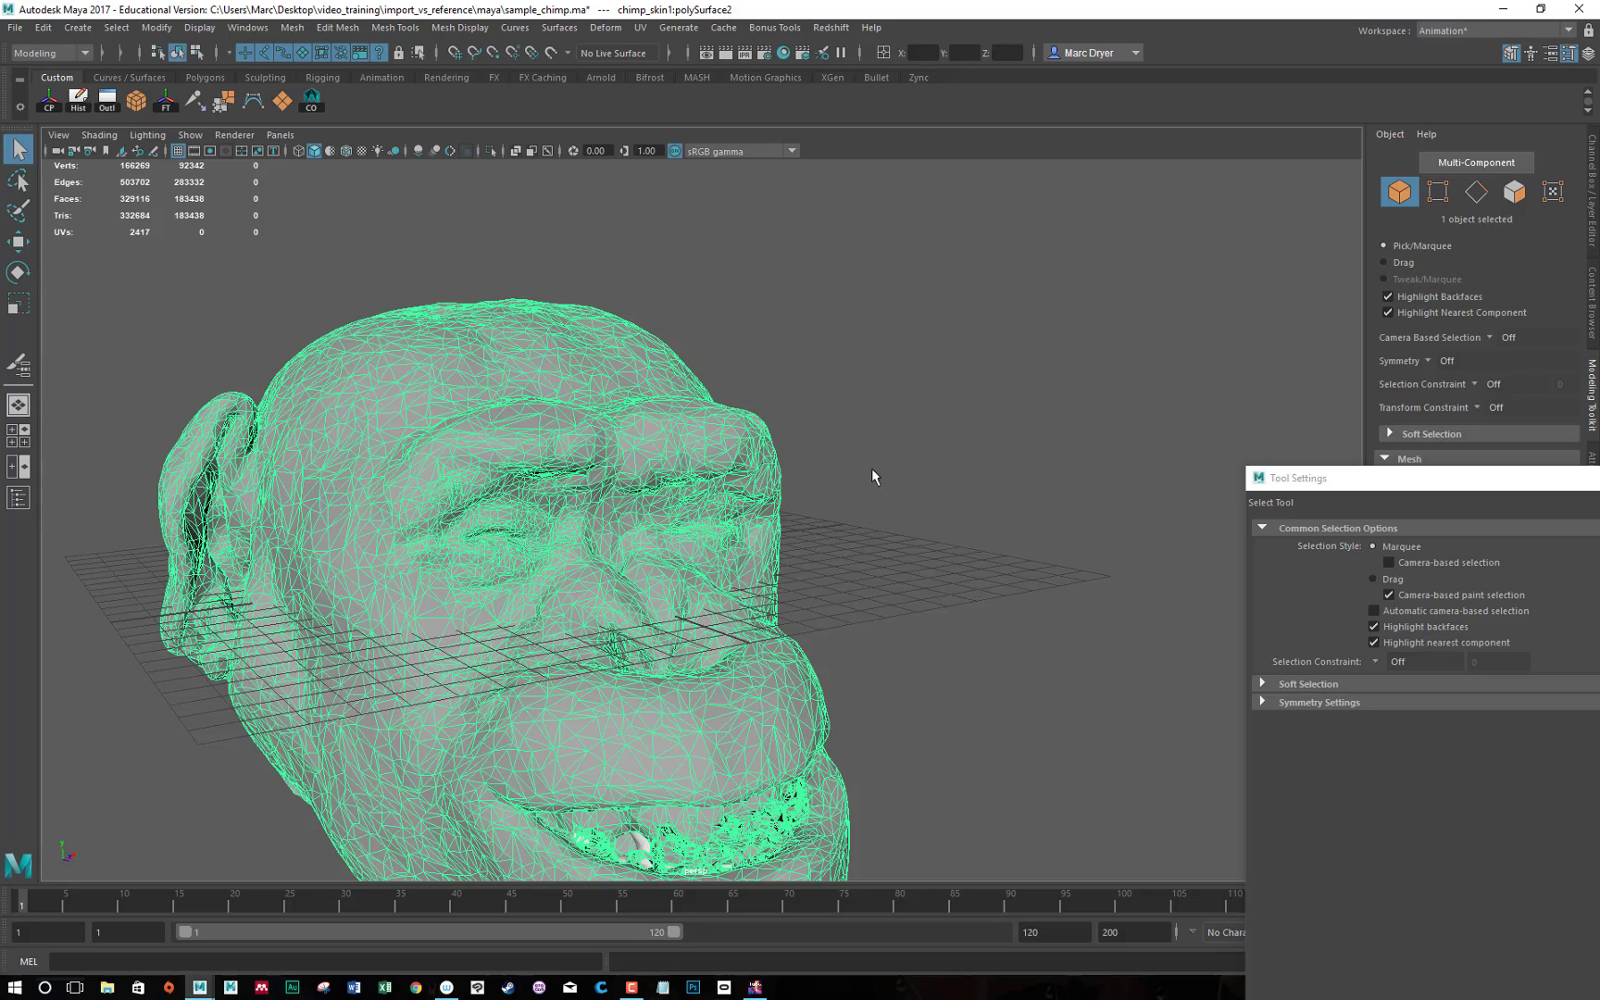
{"action": "right_click_drag", "start_coordinate": [407, 574], "coordinate": [948, 475], "text": "alt"}
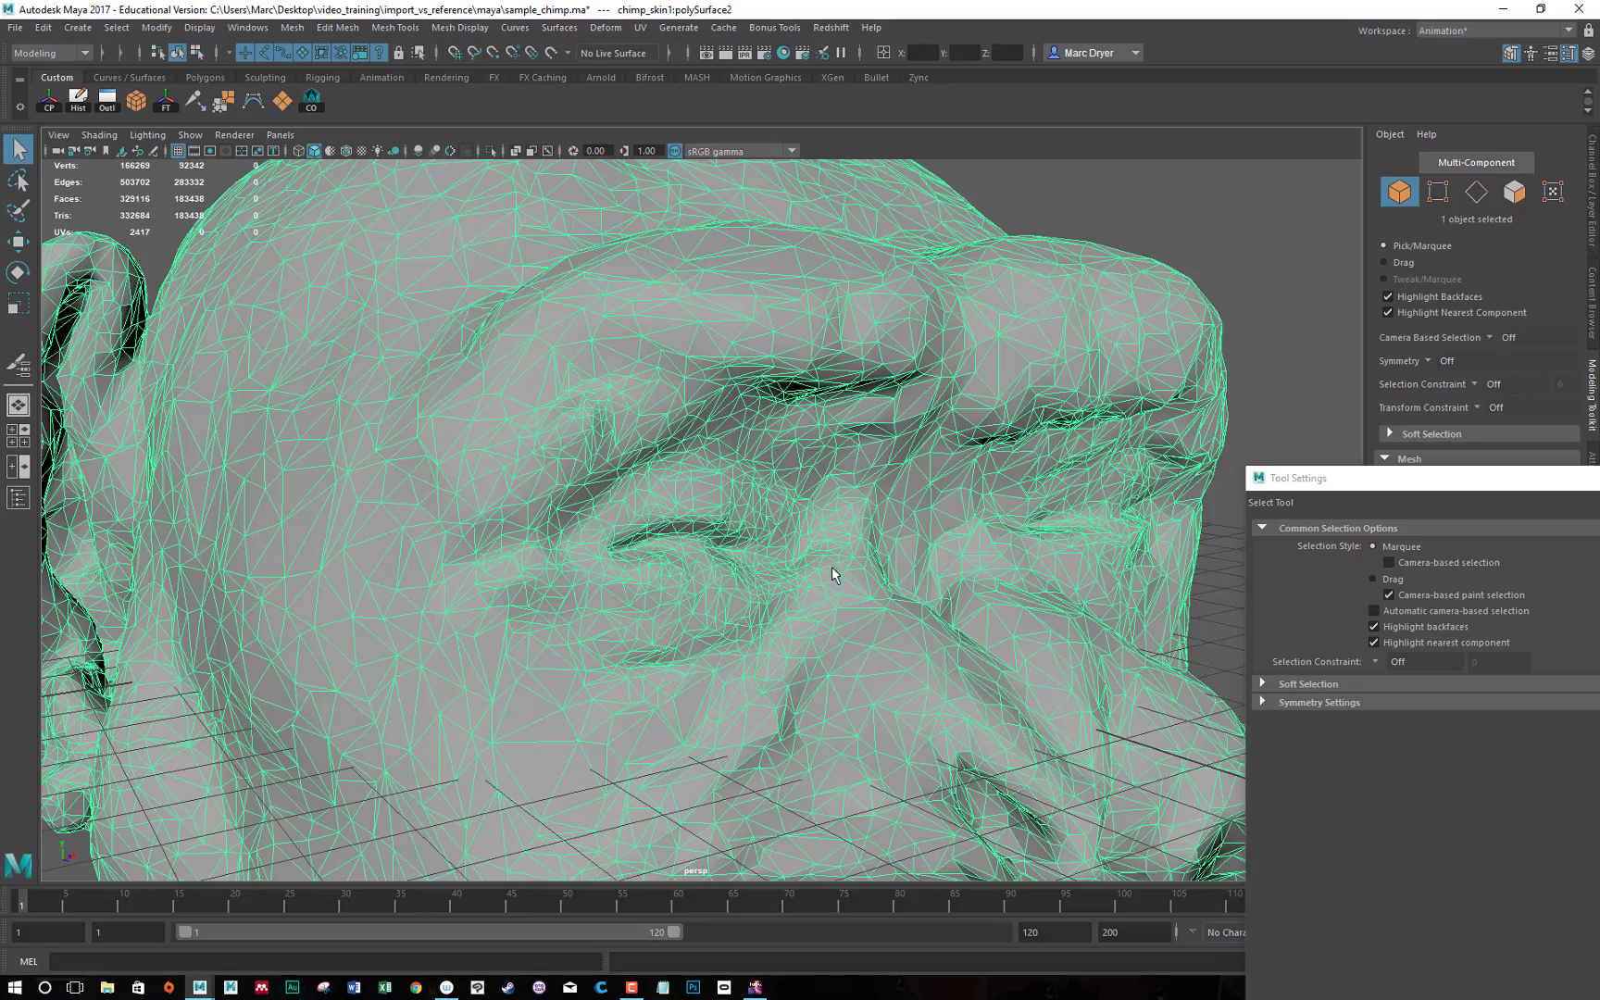
{"action": "scroll", "coordinate": [813, 550], "scroll_direction": "down", "scroll_amount": 5}
{"action": "left_click_drag", "start_coordinate": [711, 543], "coordinate": [669, 472], "text": "alt"}
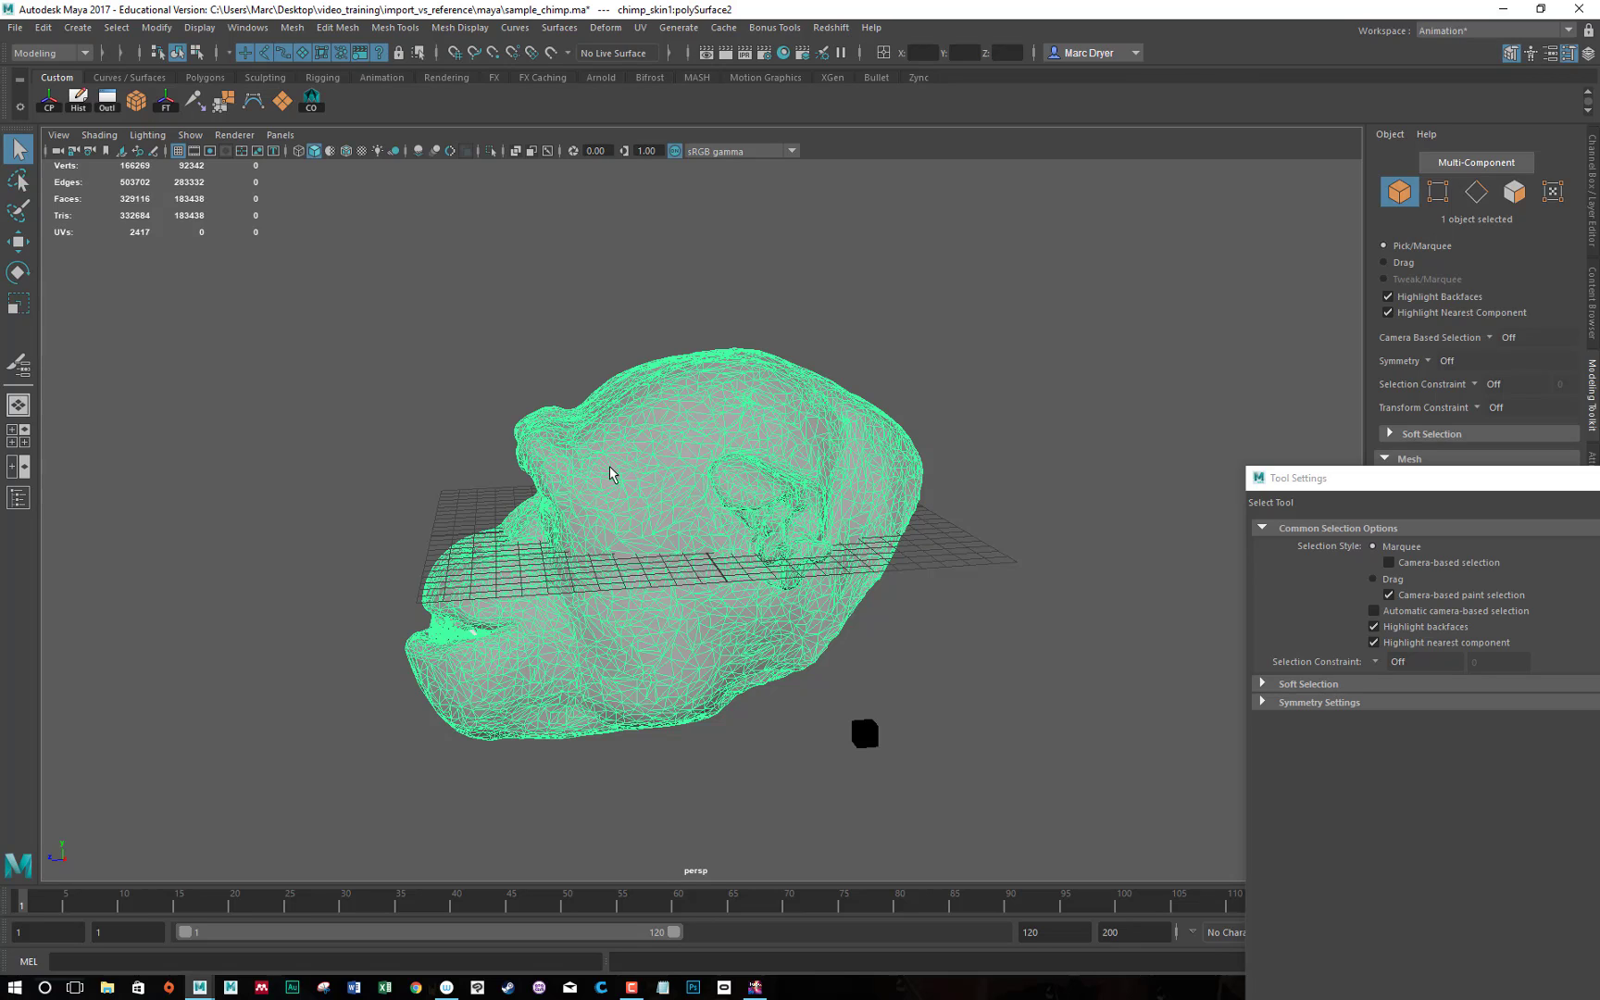
{"action": "left_click_drag", "start_coordinate": [611, 467], "coordinate": [646, 488], "text": "alt"}
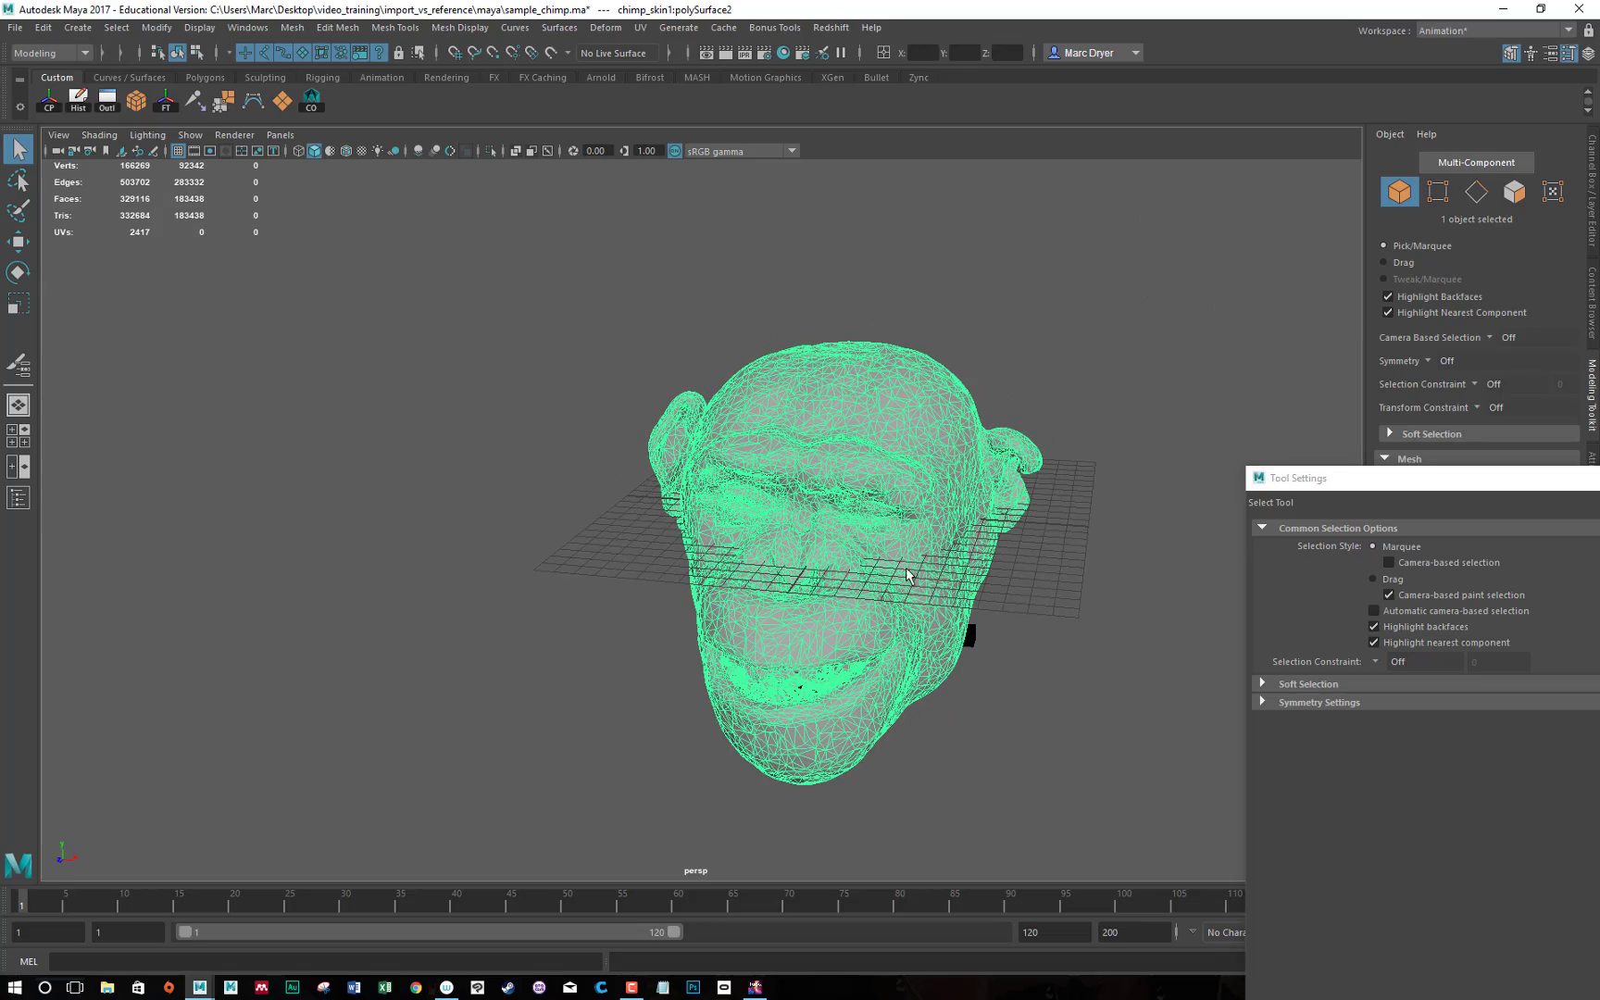
Freeze the reduced head's transformations and review the file types and include options for exporting the selection, without exporting.
{"action": "mouse_move", "coordinate": [884, 538]}
{"action": "left_mouse_down", "text": "alt"}
{"action": "mouse_move", "coordinate": [897, 522]}
{"action": "mouse_move", "coordinate": [807, 536]}
{"action": "mouse_move", "coordinate": [436, 525]}
{"action": "mouse_move", "coordinate": [898, 533]}
{"action": "left_mouse_up", "text": "alt"}
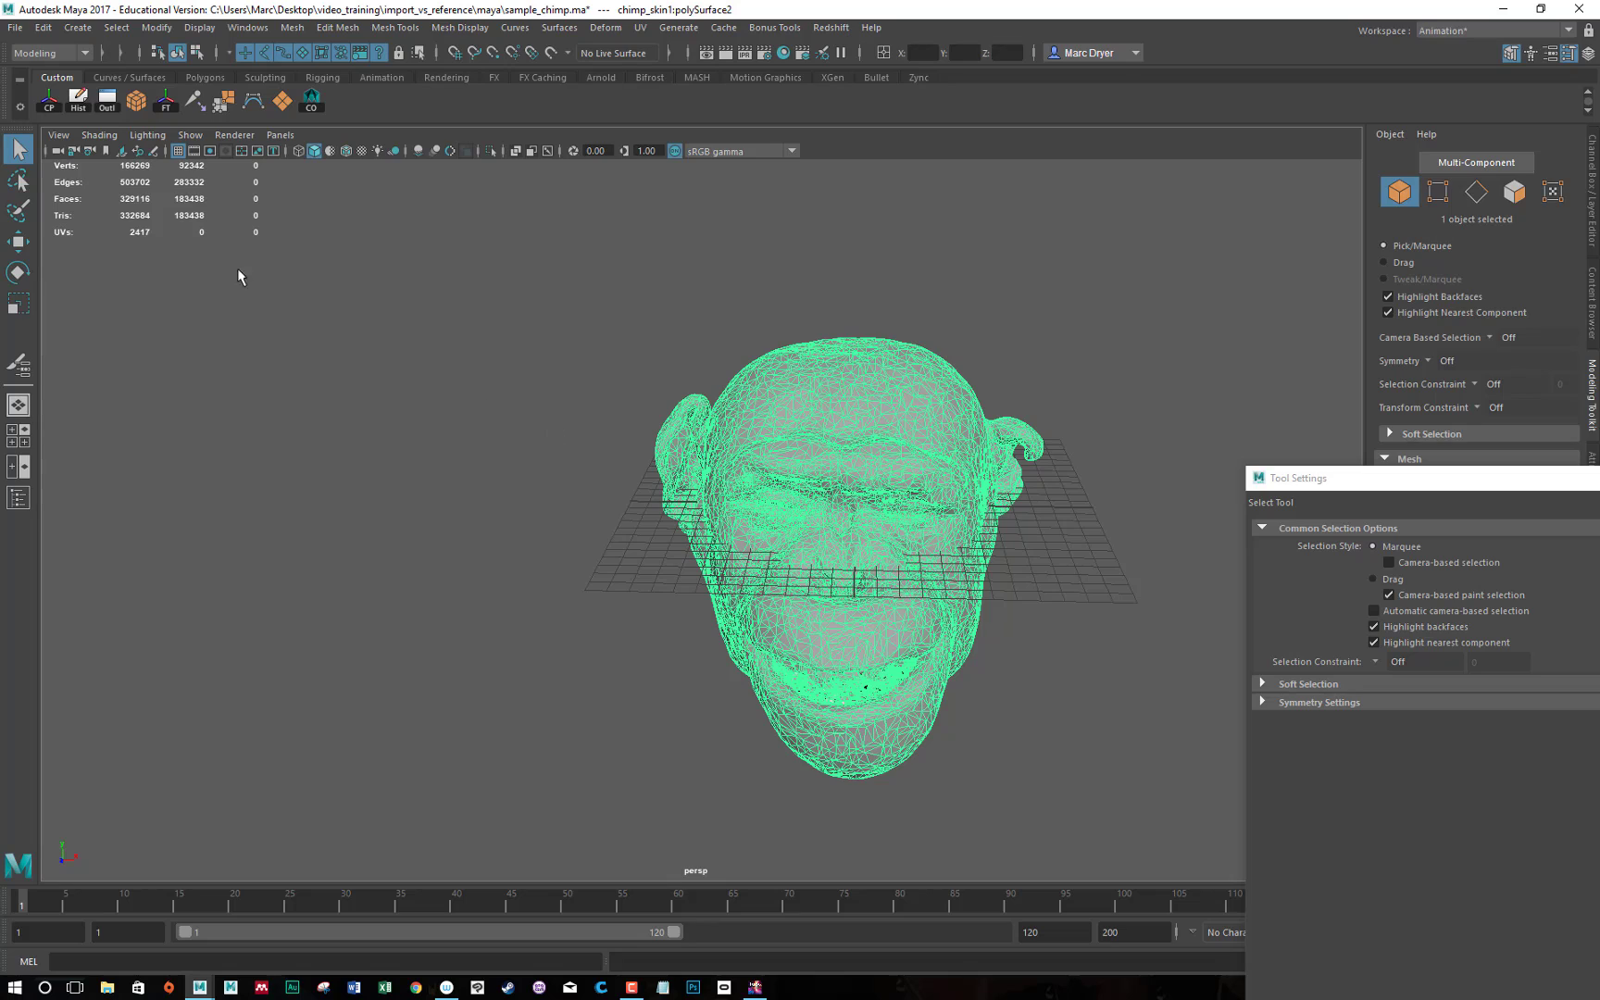
{"action": "left_click", "coordinate": [137, 107]}
{"action": "left_click", "coordinate": [18, 29]}
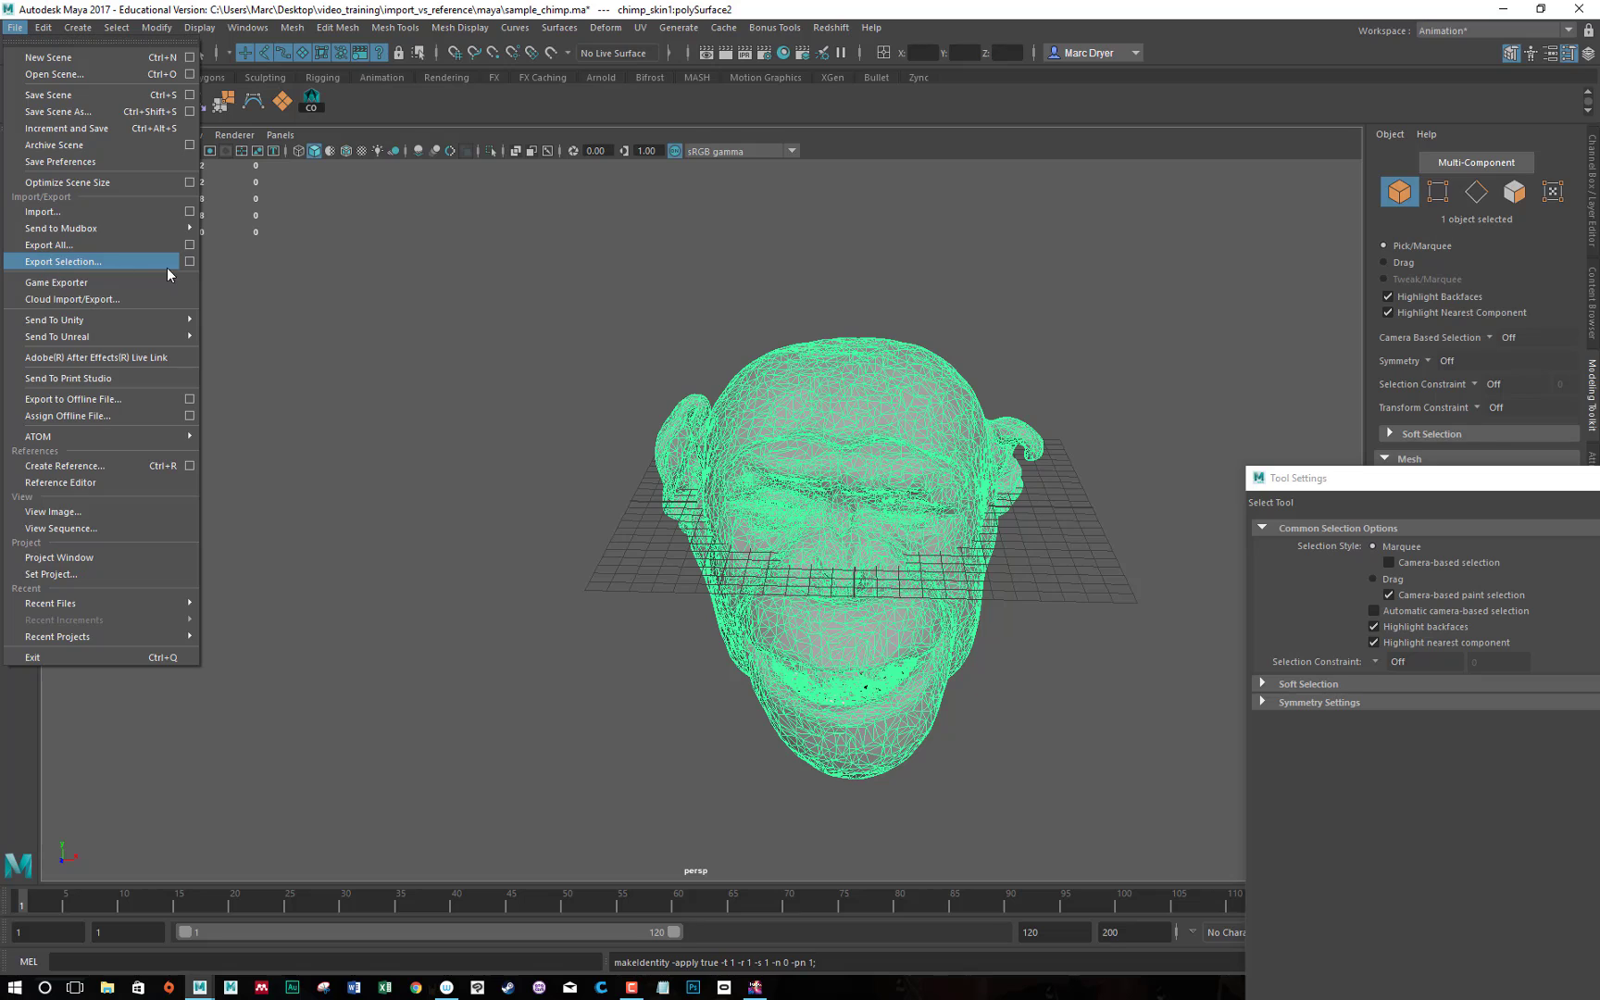
{"action": "left_click", "coordinate": [190, 262]}
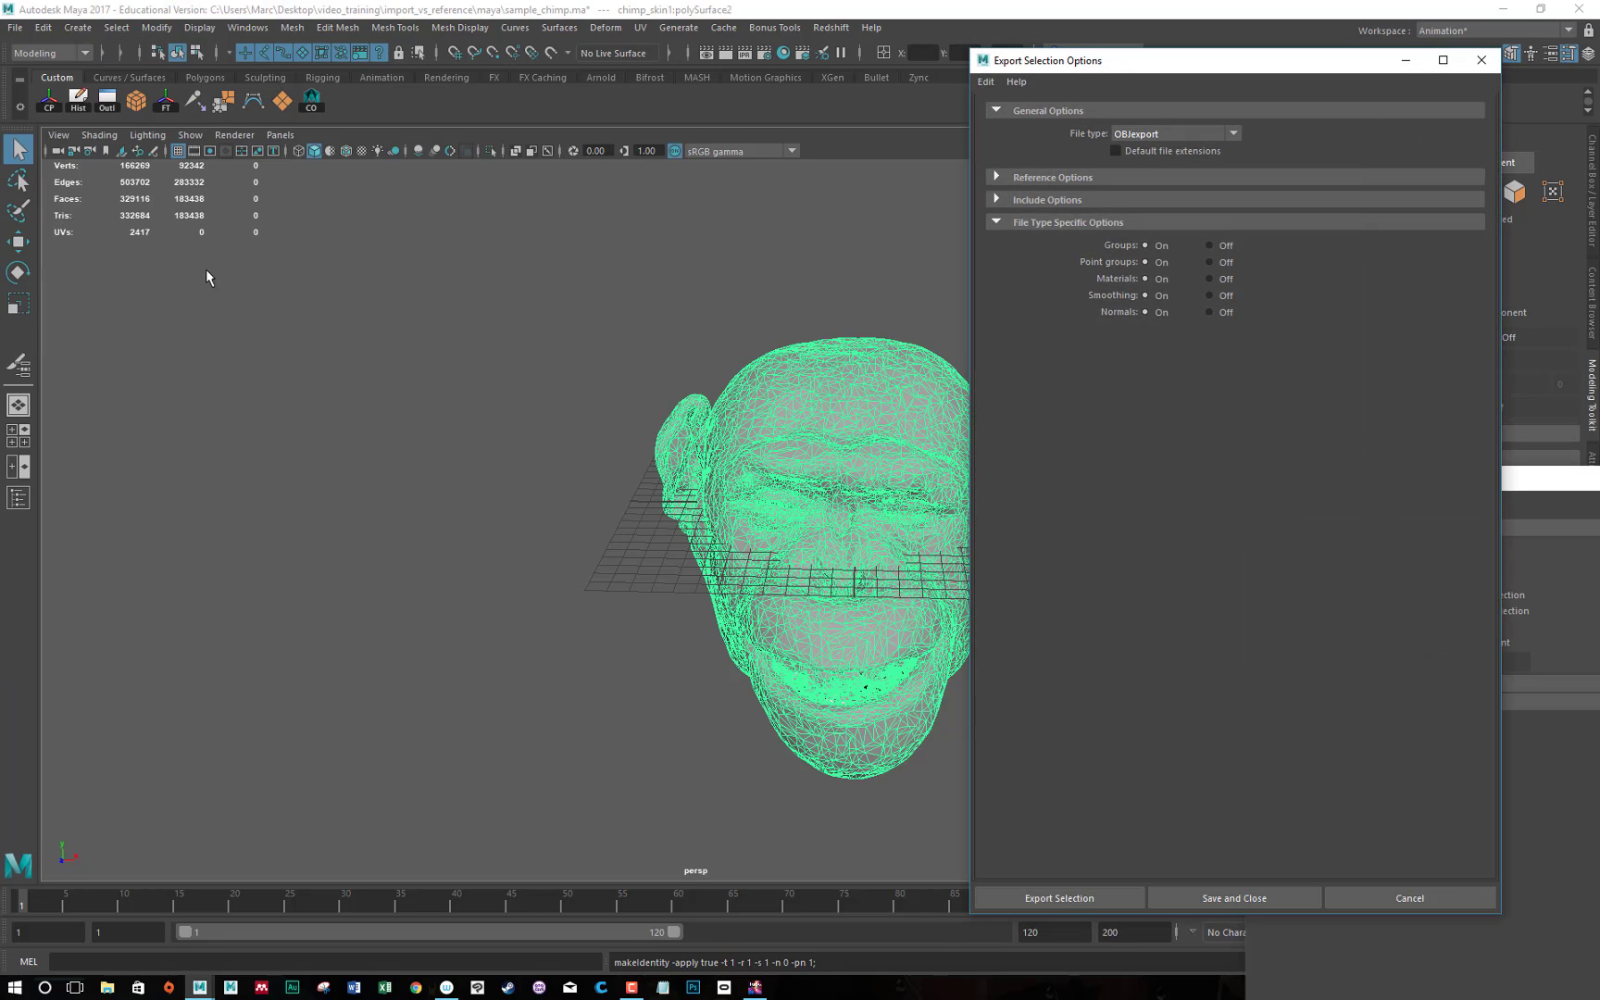
{"action": "left_click", "coordinate": [1149, 136]}
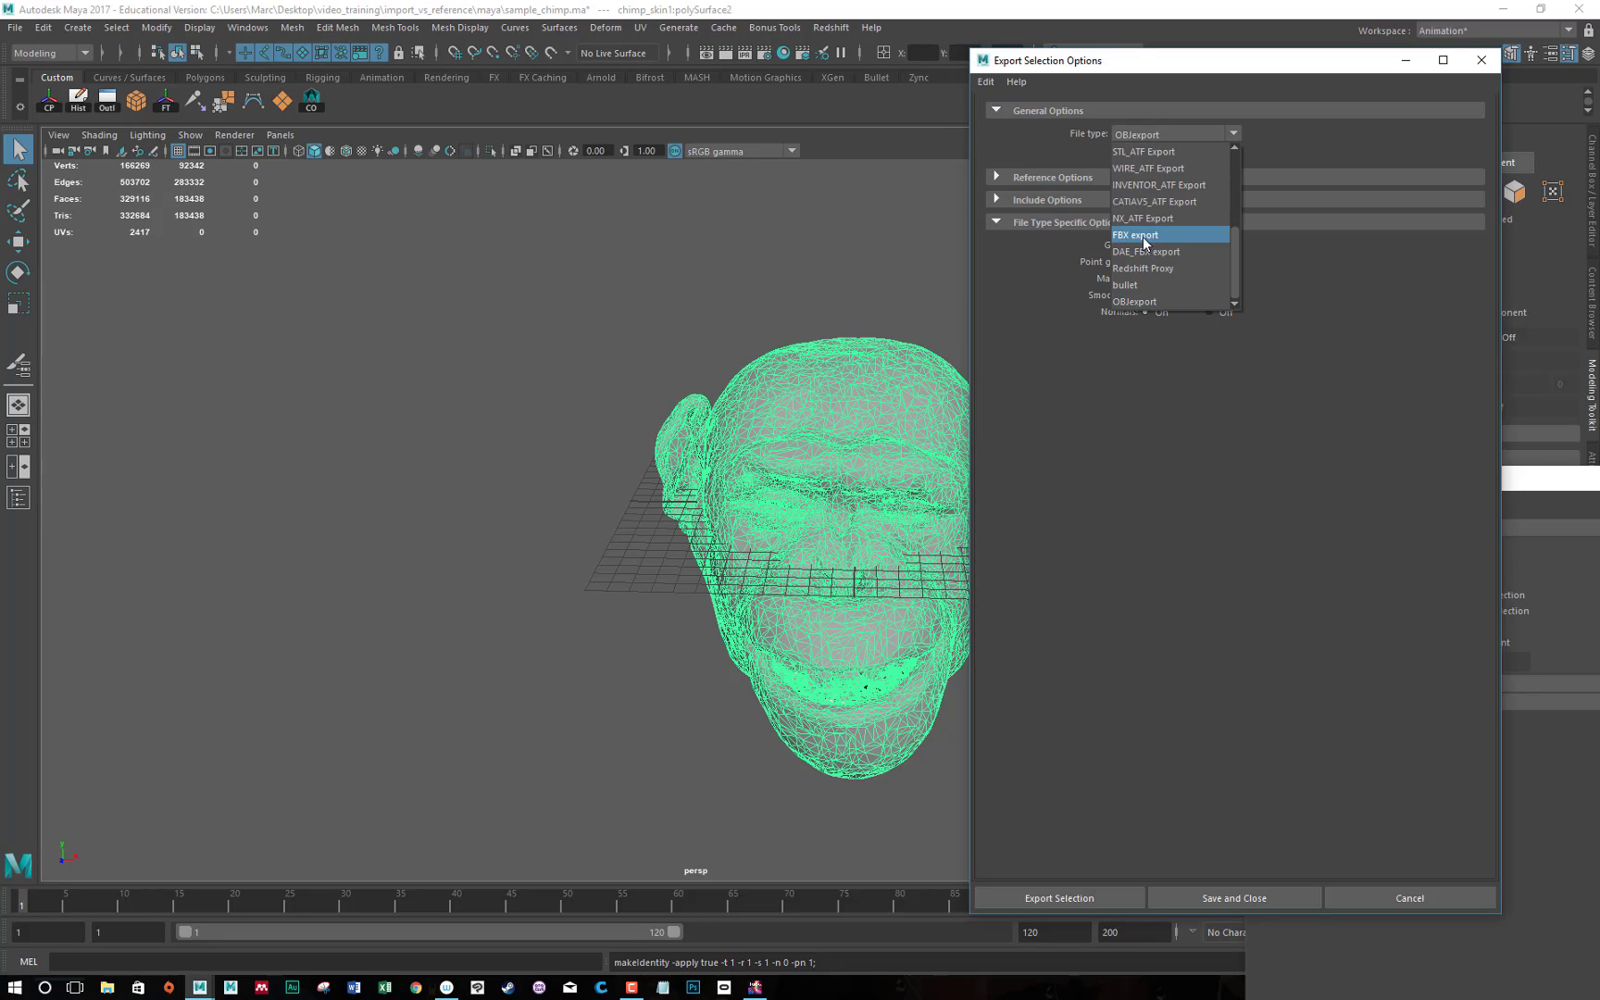
{"action": "left_click", "coordinate": [1137, 132]}
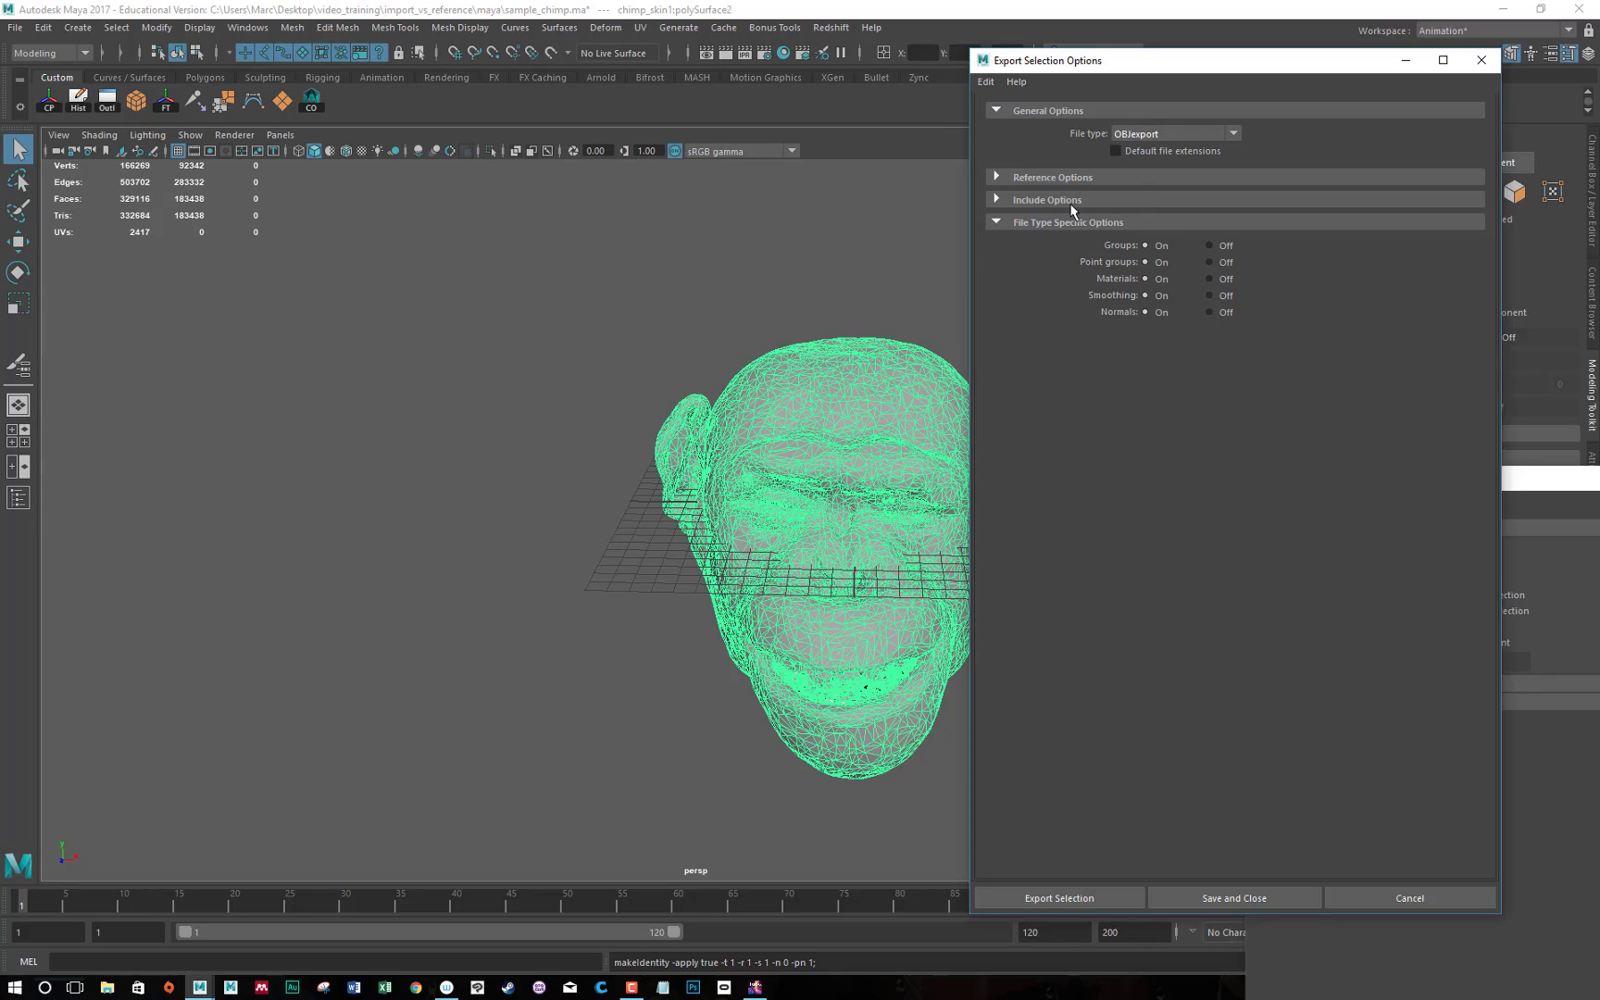
{"action": "left_click", "coordinate": [1046, 200]}
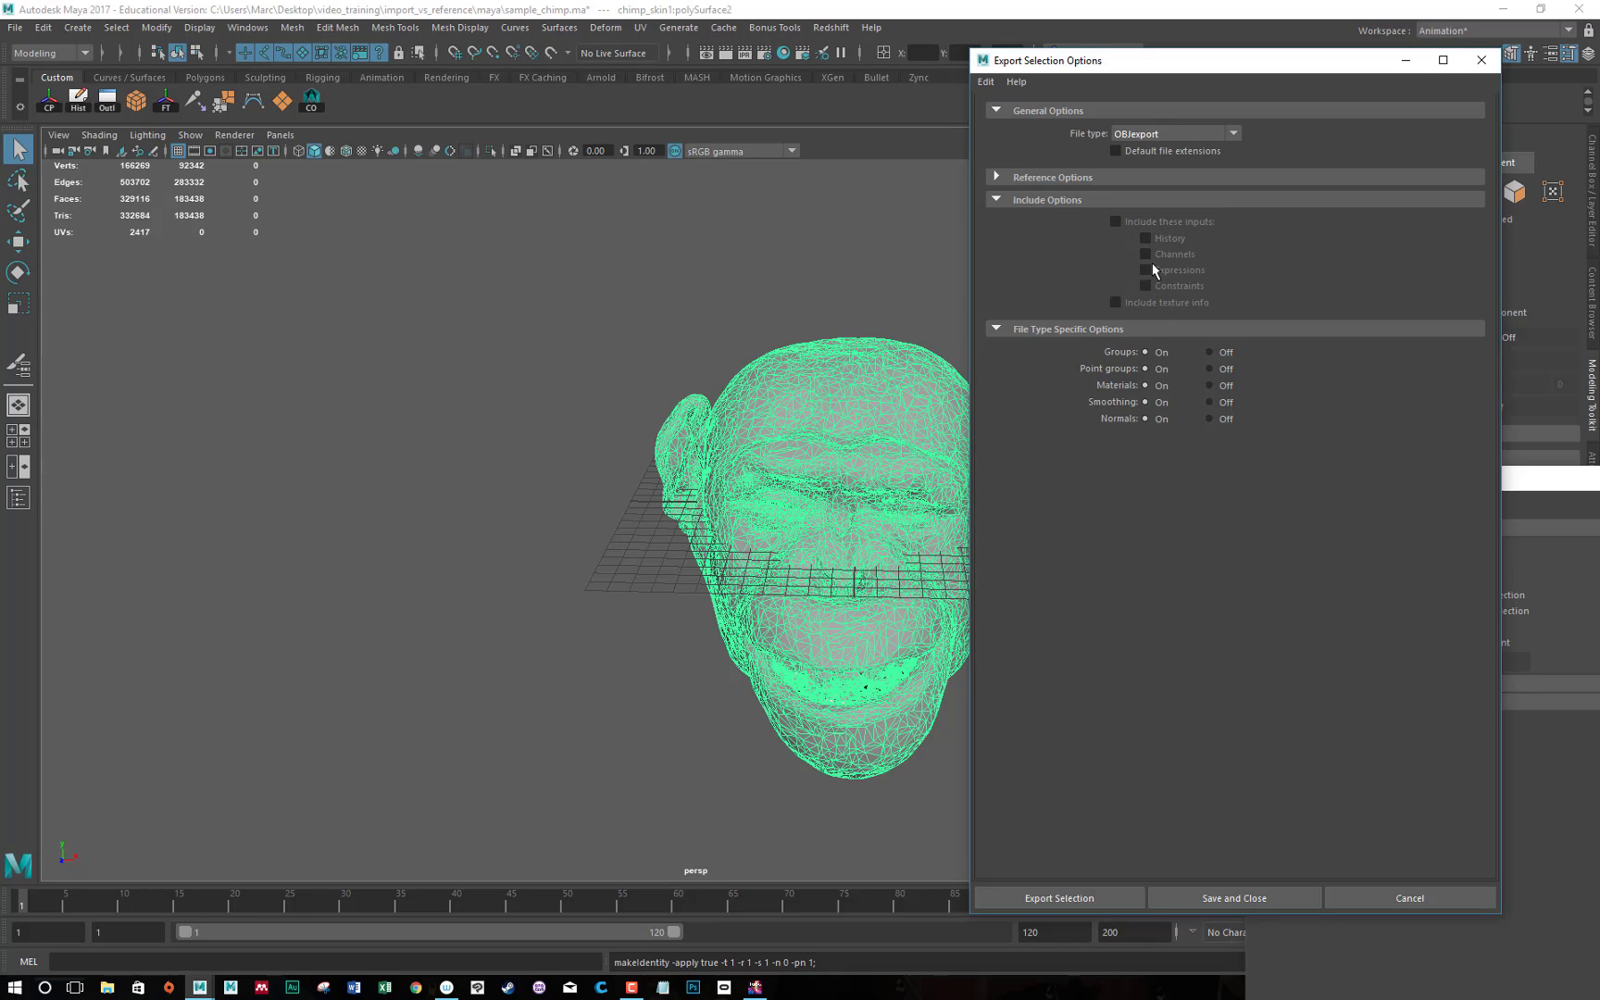
{"action": "left_click", "coordinate": [1042, 201]}
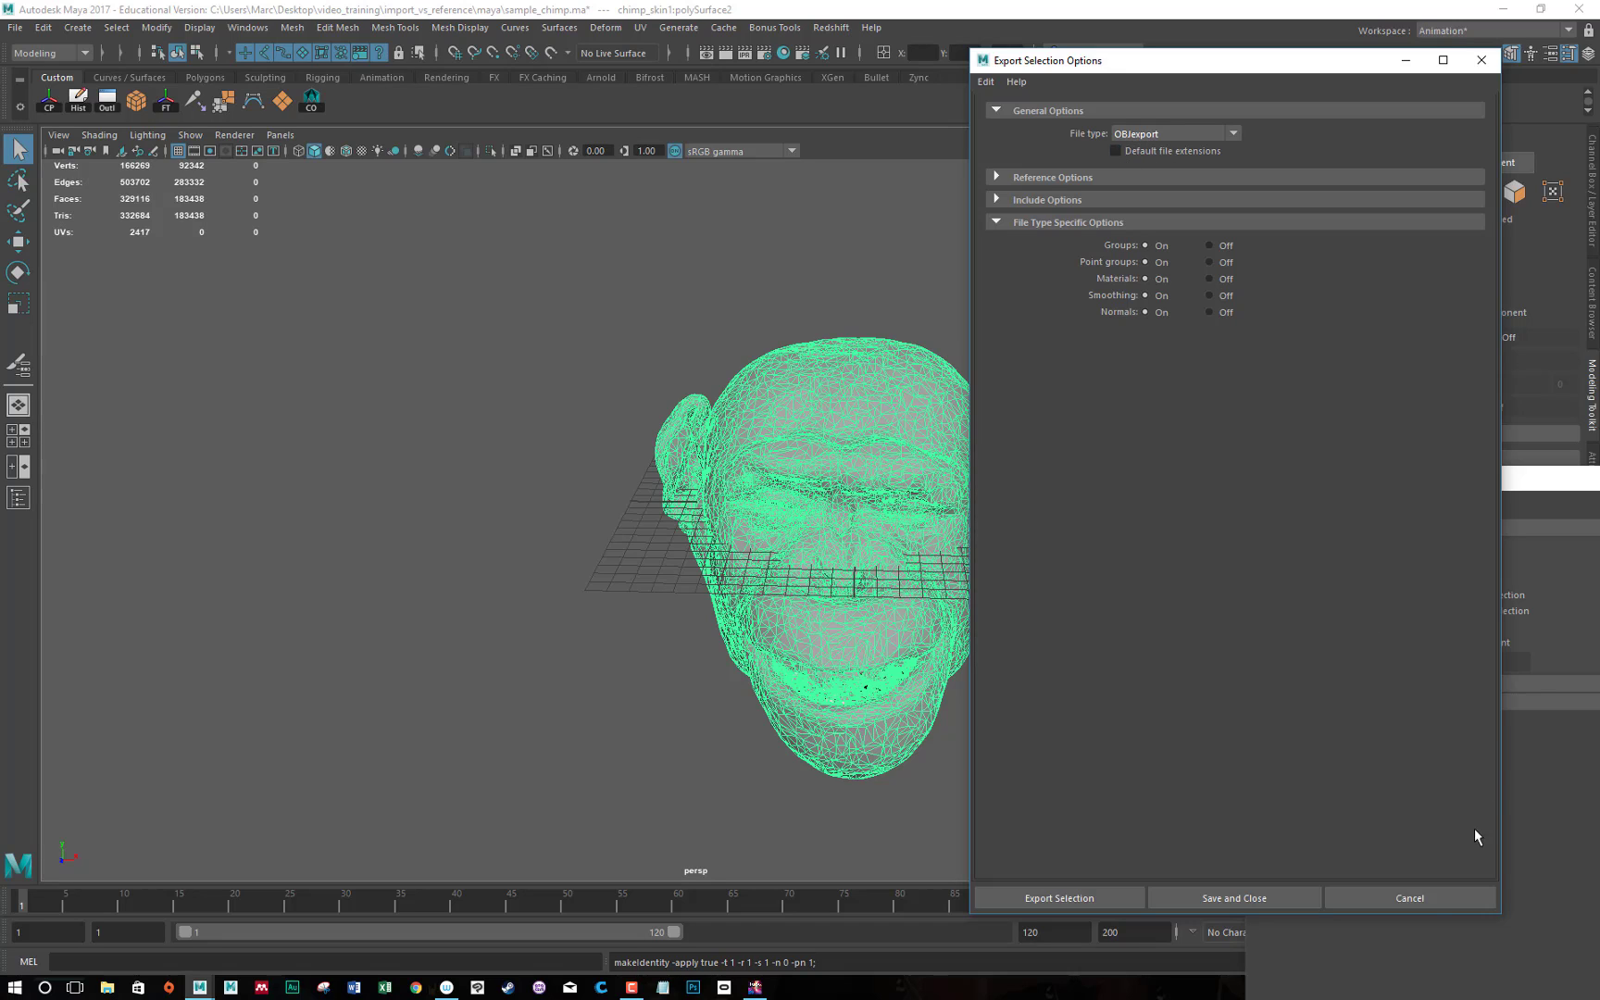
{"action": "left_click", "coordinate": [1433, 896]}
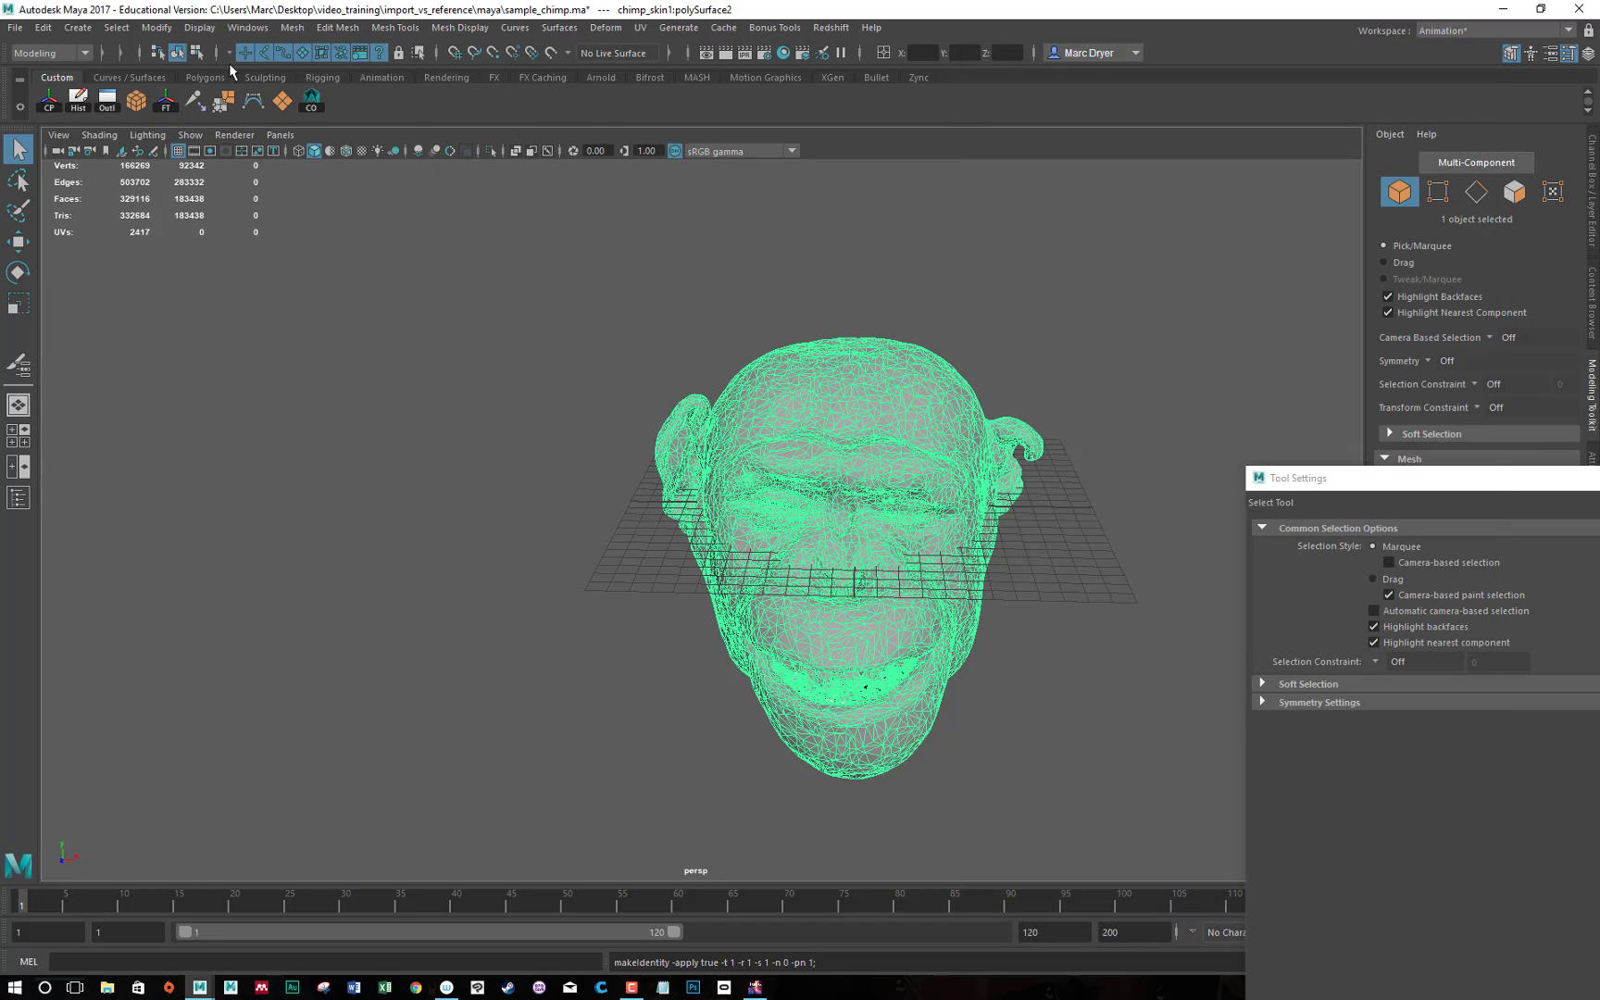
Open the Plug-in Manager and enlarge its window to show more of the plug-in list.
{"action": "left_click", "coordinate": [247, 27]}
{"action": "mouse_move", "coordinate": [281, 193]}
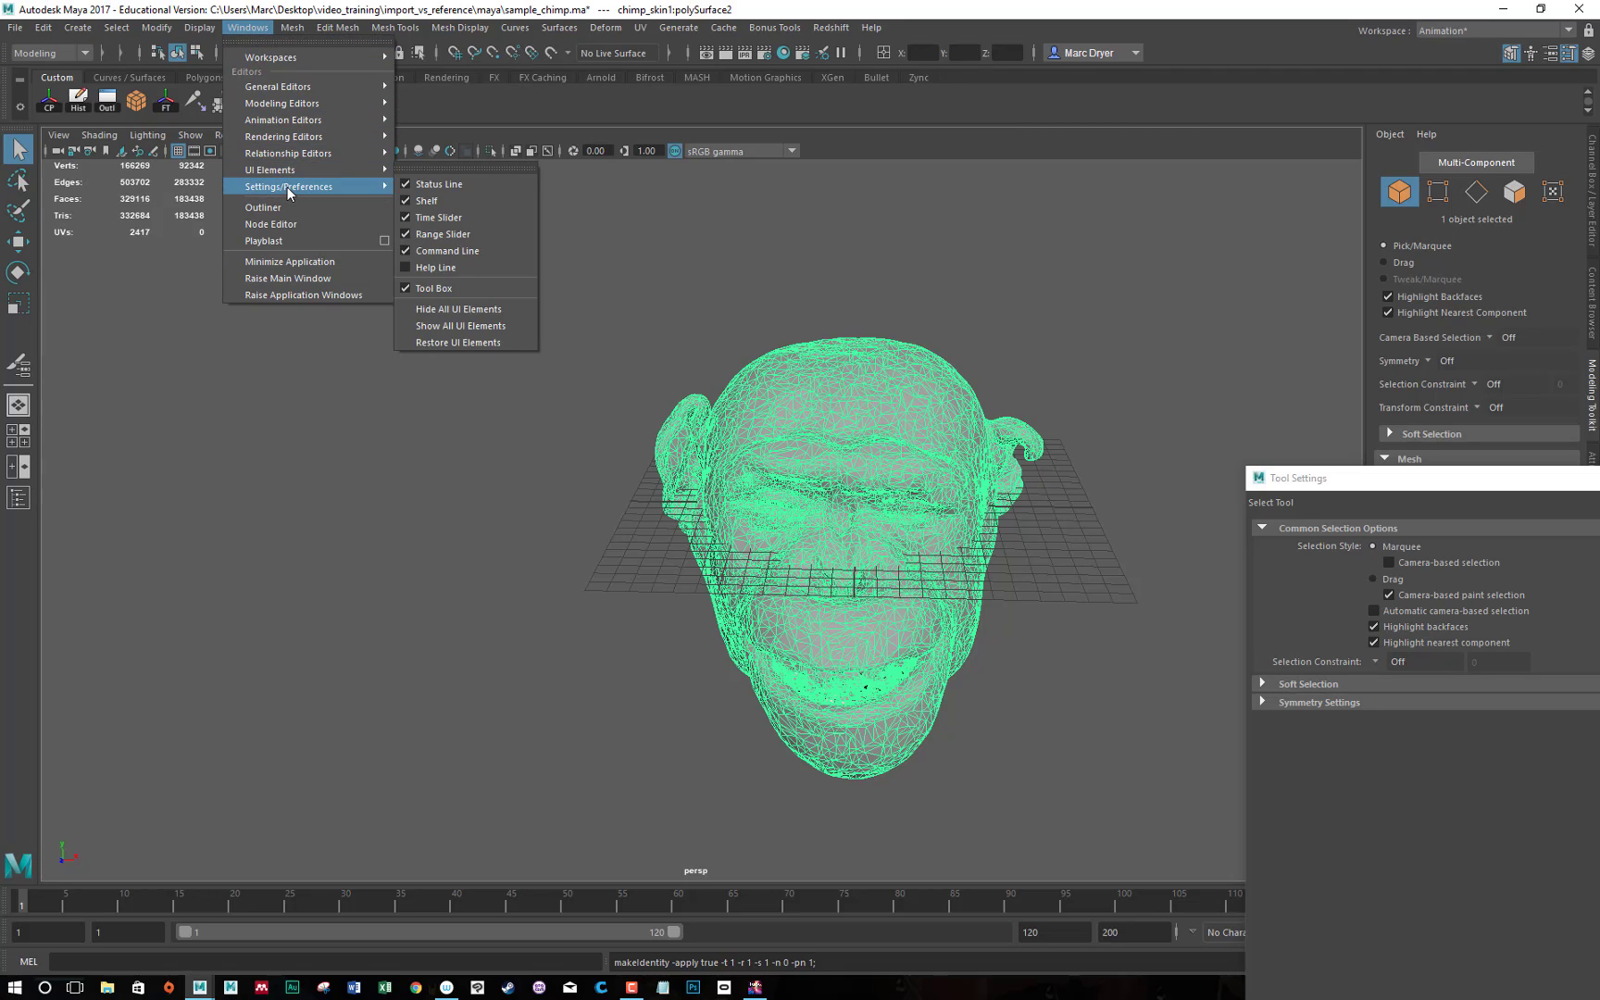
{"action": "left_click", "coordinate": [482, 330]}
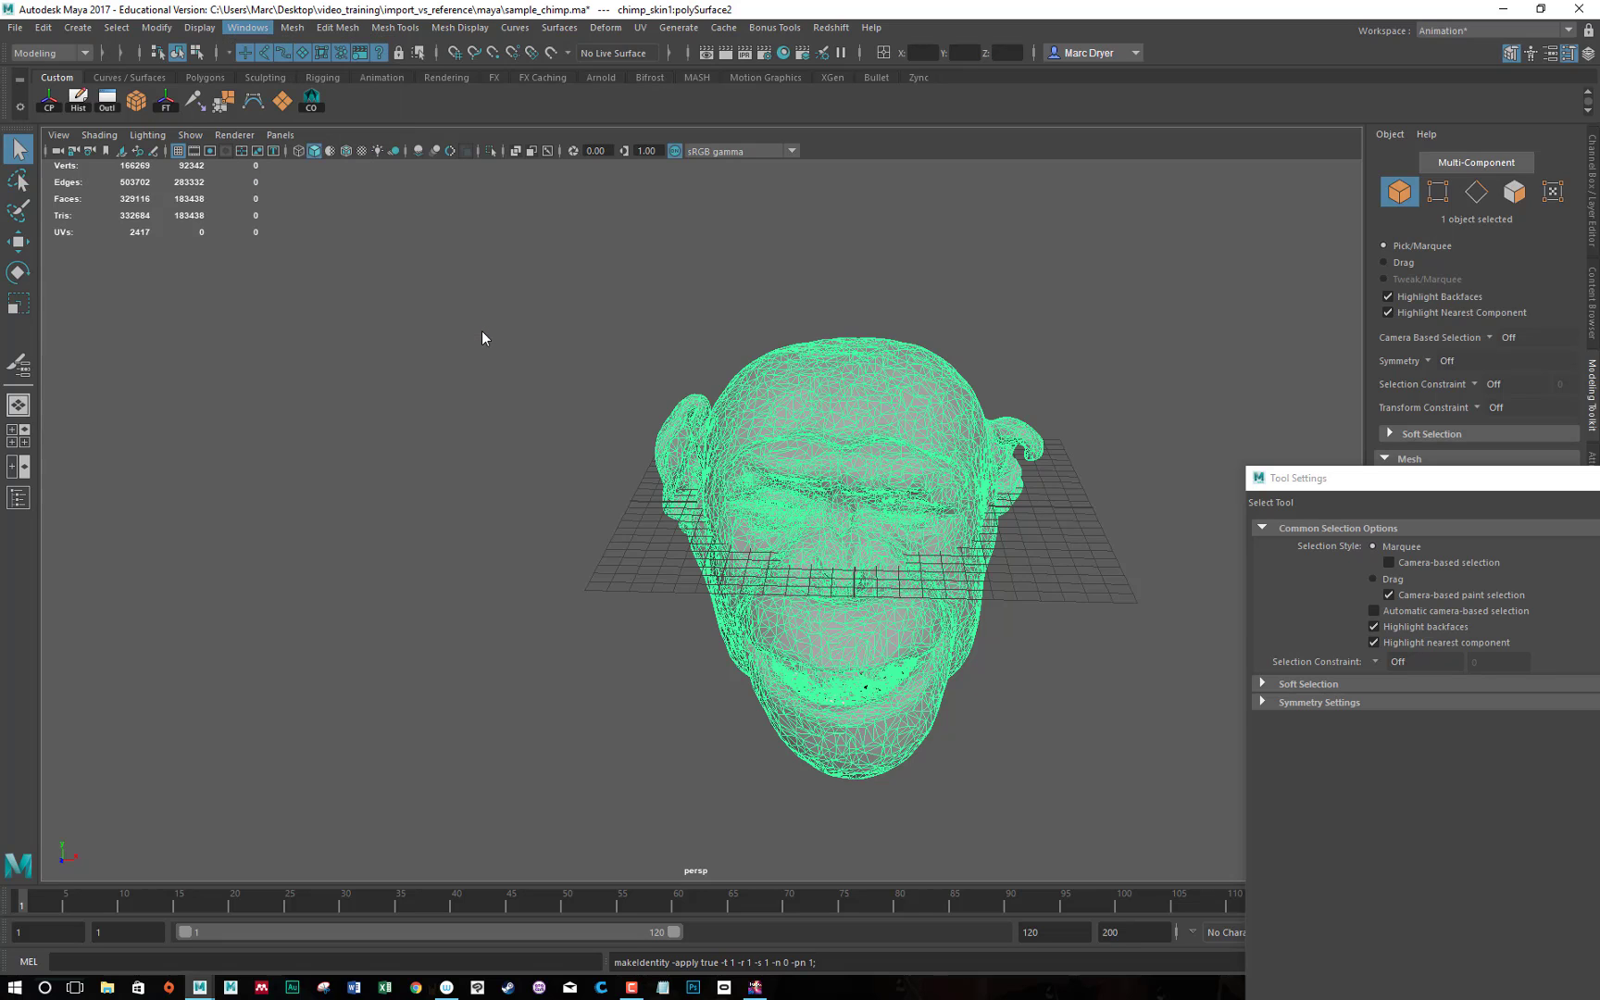
{"action": "left_click_drag", "start_coordinate": [730, 356], "coordinate": [496, 162]}
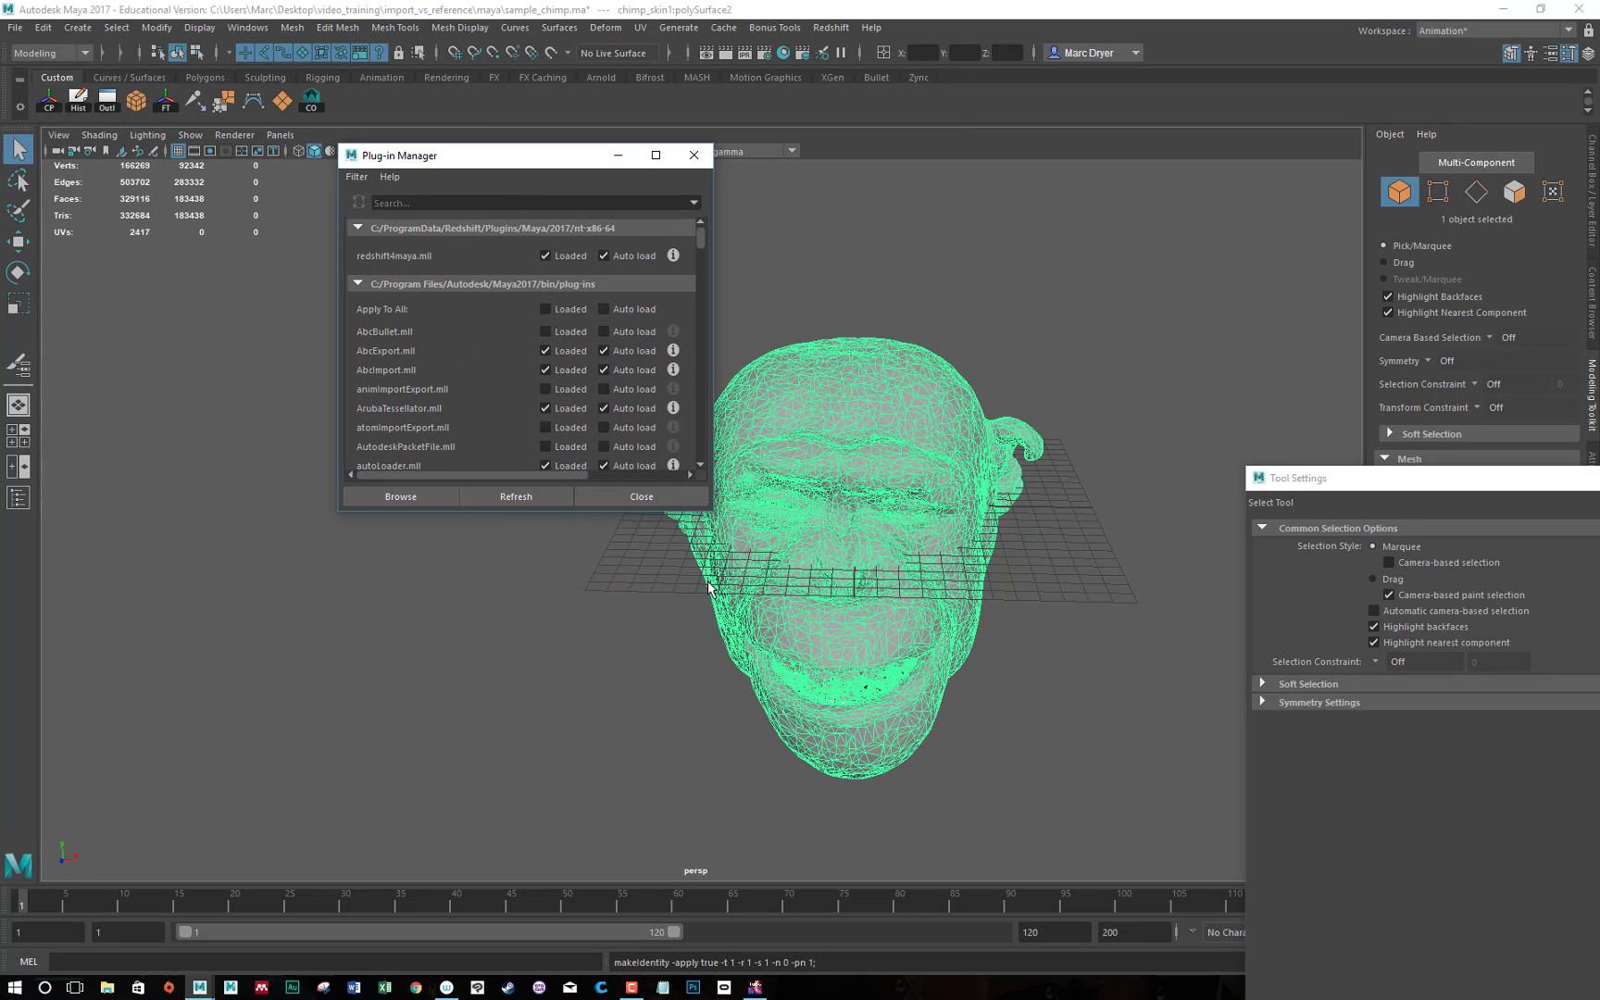
{"action": "left_click_drag", "start_coordinate": [711, 510], "coordinate": [1018, 867]}
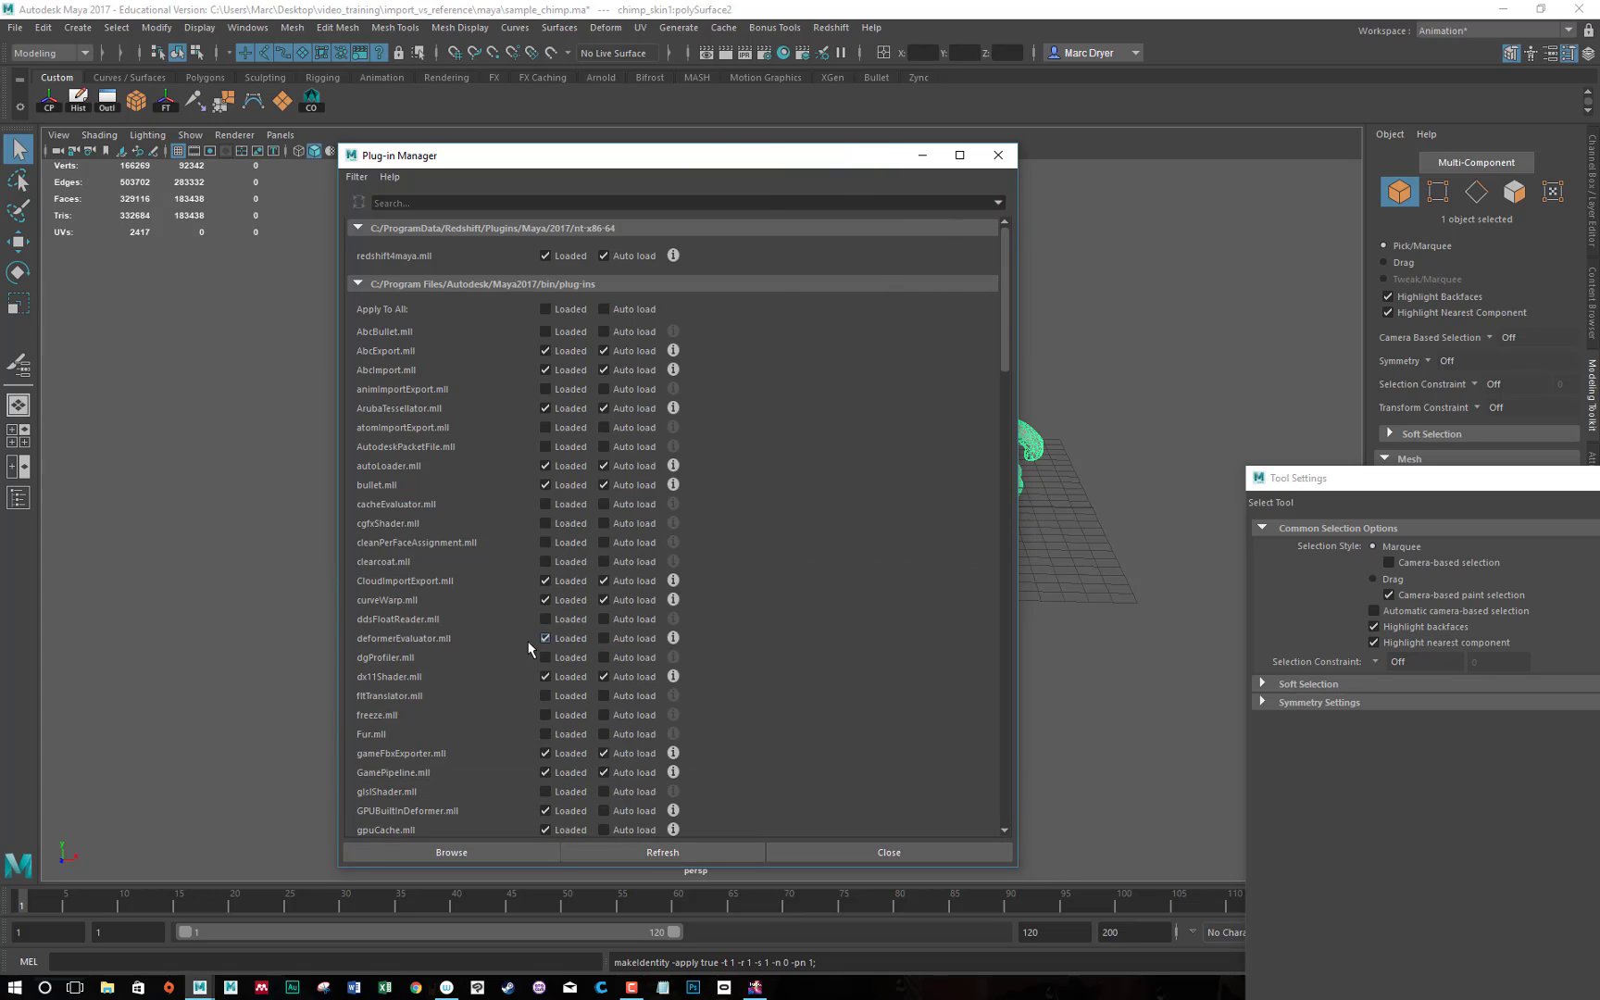
Find fbxmaya.mll in the plug-in list, set it to load automatically, and close the Plug-in Manager.
{"action": "scroll", "coordinate": [492, 625], "scroll_direction": "down", "scroll_amount": 1}
{"action": "scroll", "coordinate": [492, 633], "scroll_direction": "up", "scroll_amount": 1}
{"action": "scroll", "coordinate": [407, 604], "scroll_direction": "down", "scroll_amount": 1}
{"action": "scroll", "coordinate": [407, 605], "scroll_direction": "down", "scroll_amount": 9}
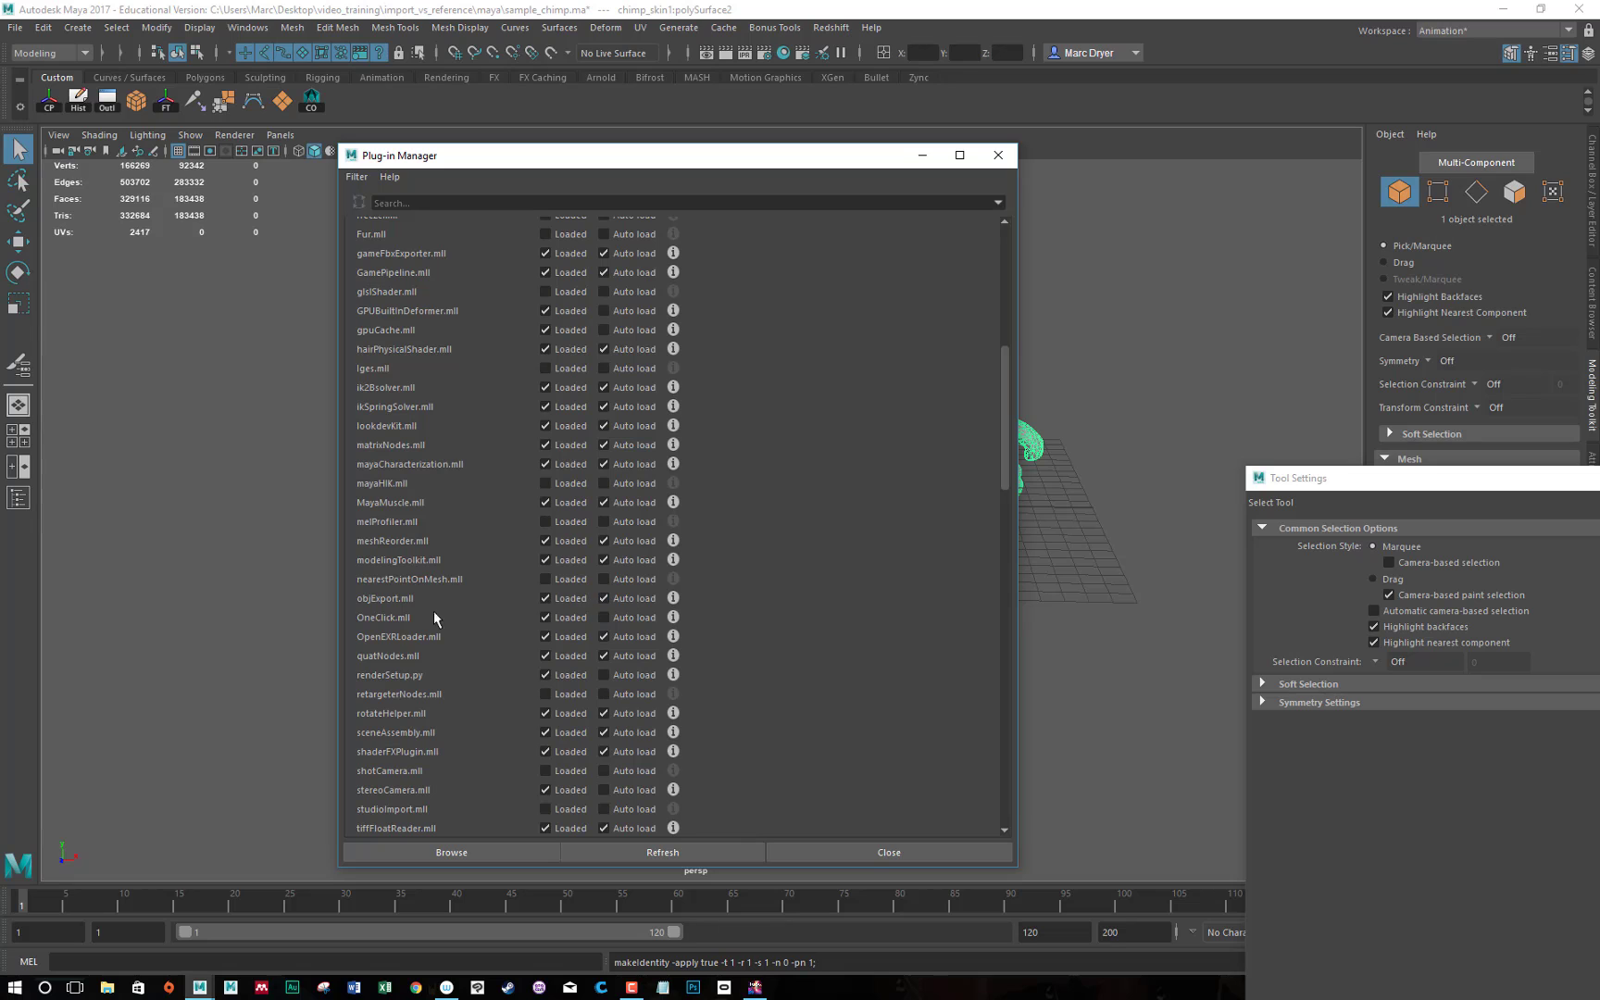
{"action": "scroll", "coordinate": [394, 266], "scroll_direction": "up", "scroll_amount": 1}
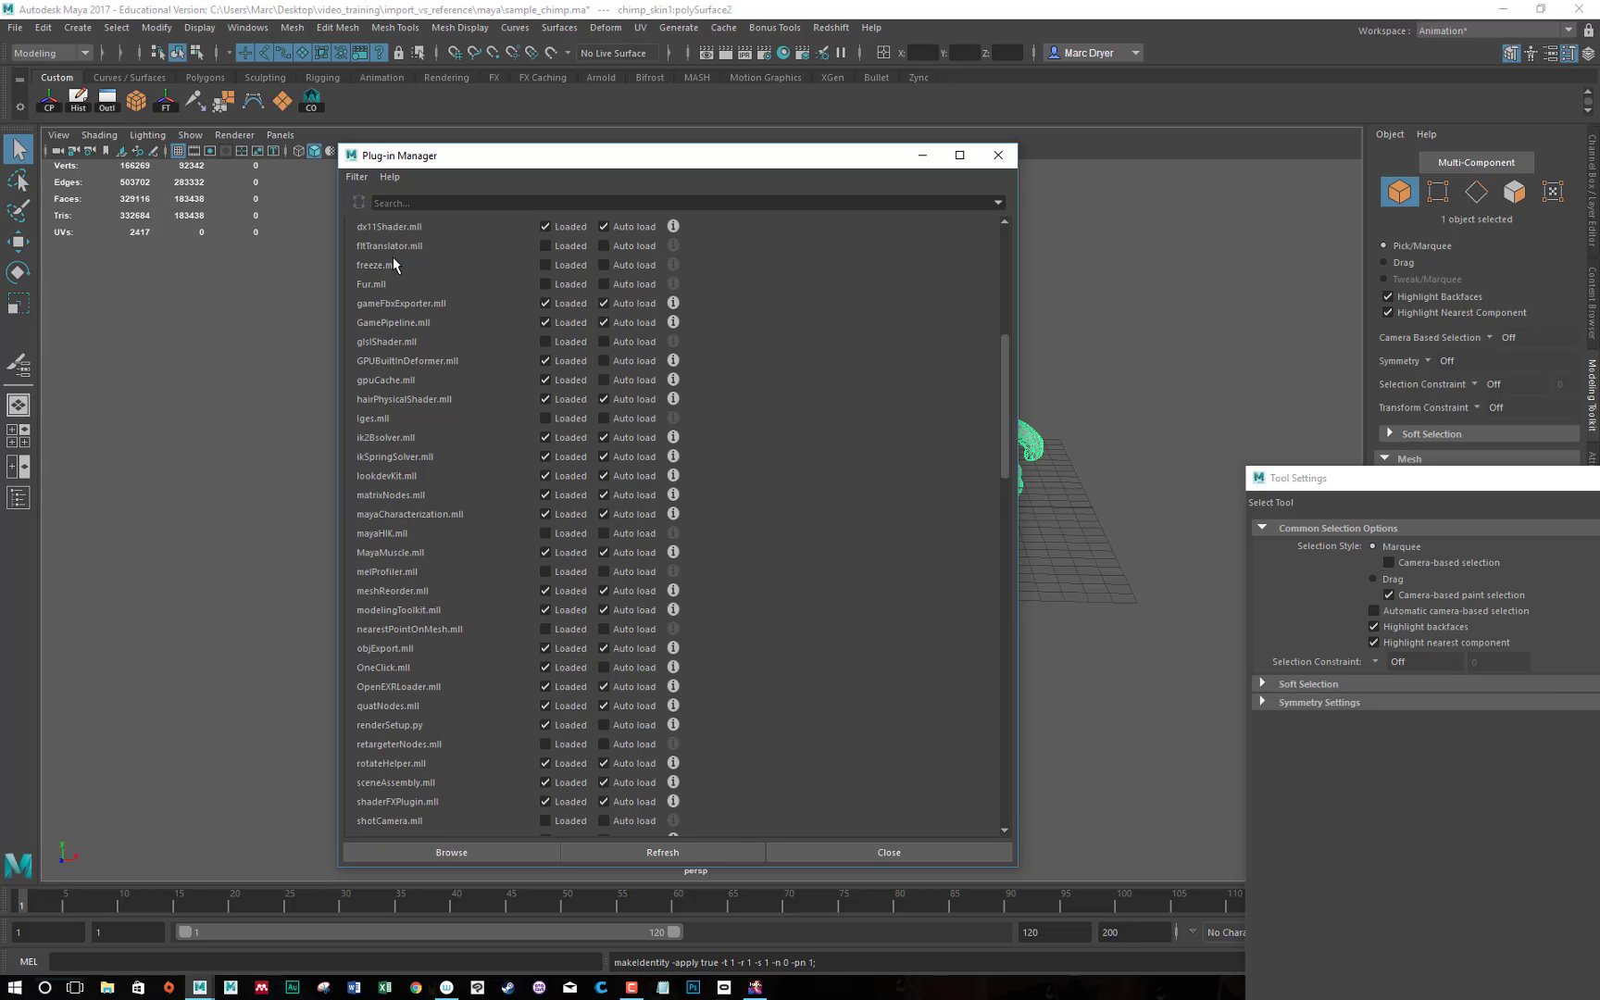
{"action": "scroll", "coordinate": [398, 273], "scroll_direction": "up", "scroll_amount": 7}
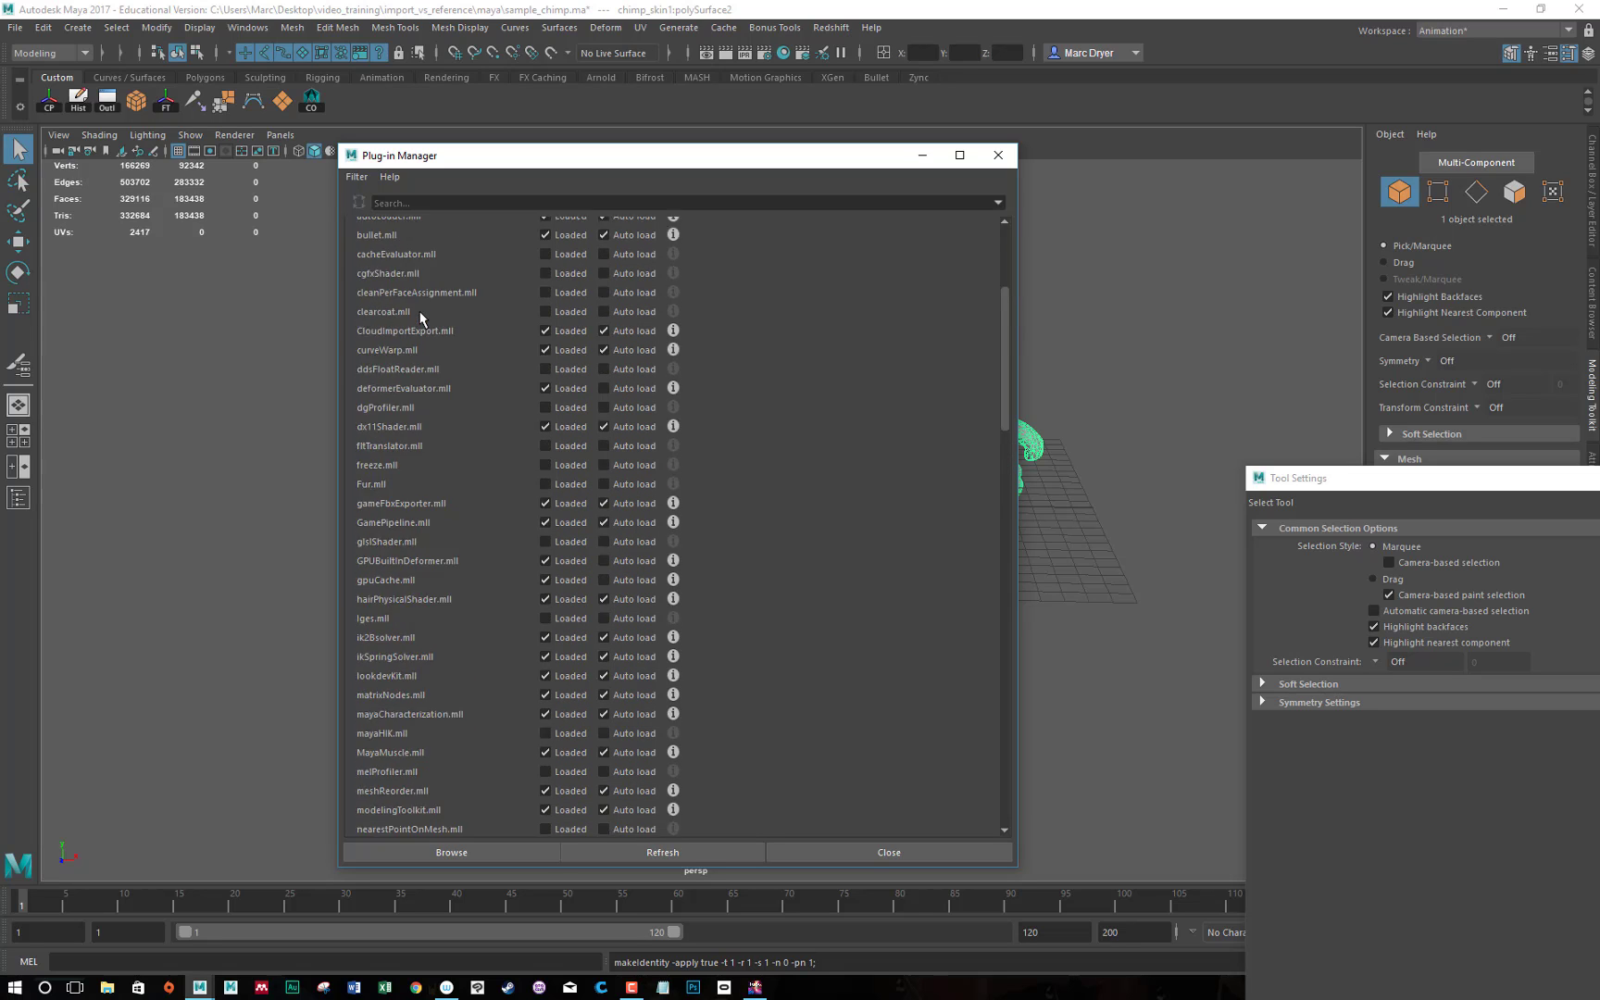
{"action": "scroll", "coordinate": [414, 341], "scroll_direction": "down", "scroll_amount": 15}
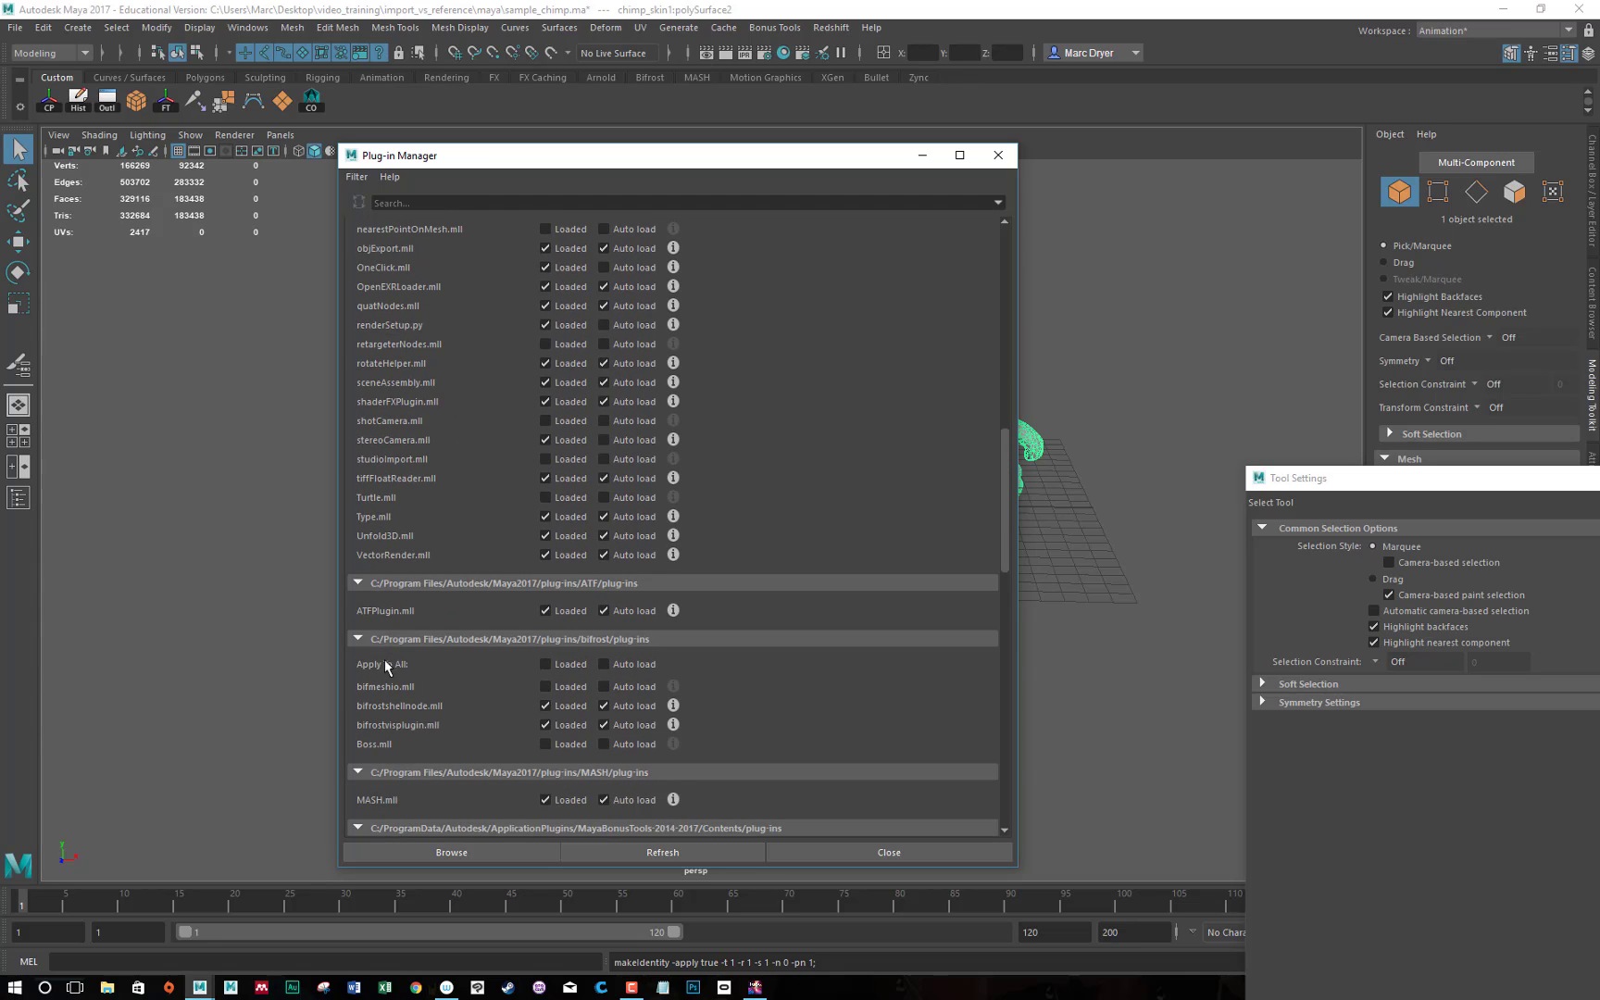
{"action": "scroll", "coordinate": [407, 727], "scroll_direction": "down", "scroll_amount": 4}
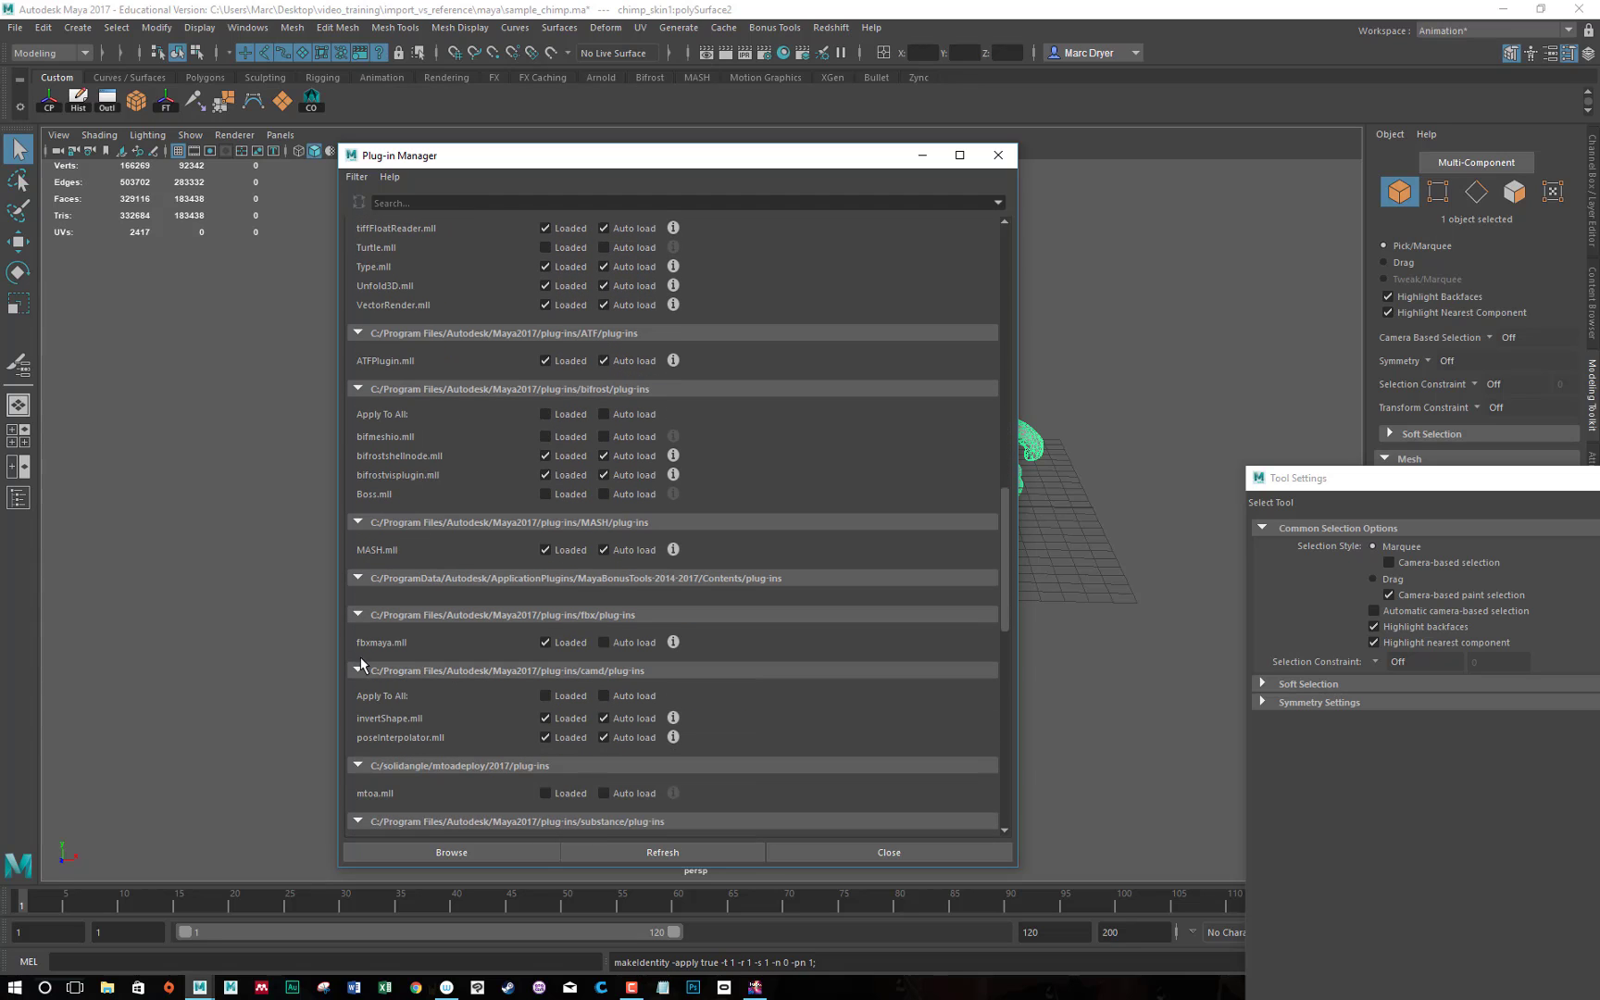
{"action": "left_click", "coordinate": [622, 645]}
{"action": "left_click", "coordinate": [907, 855]}
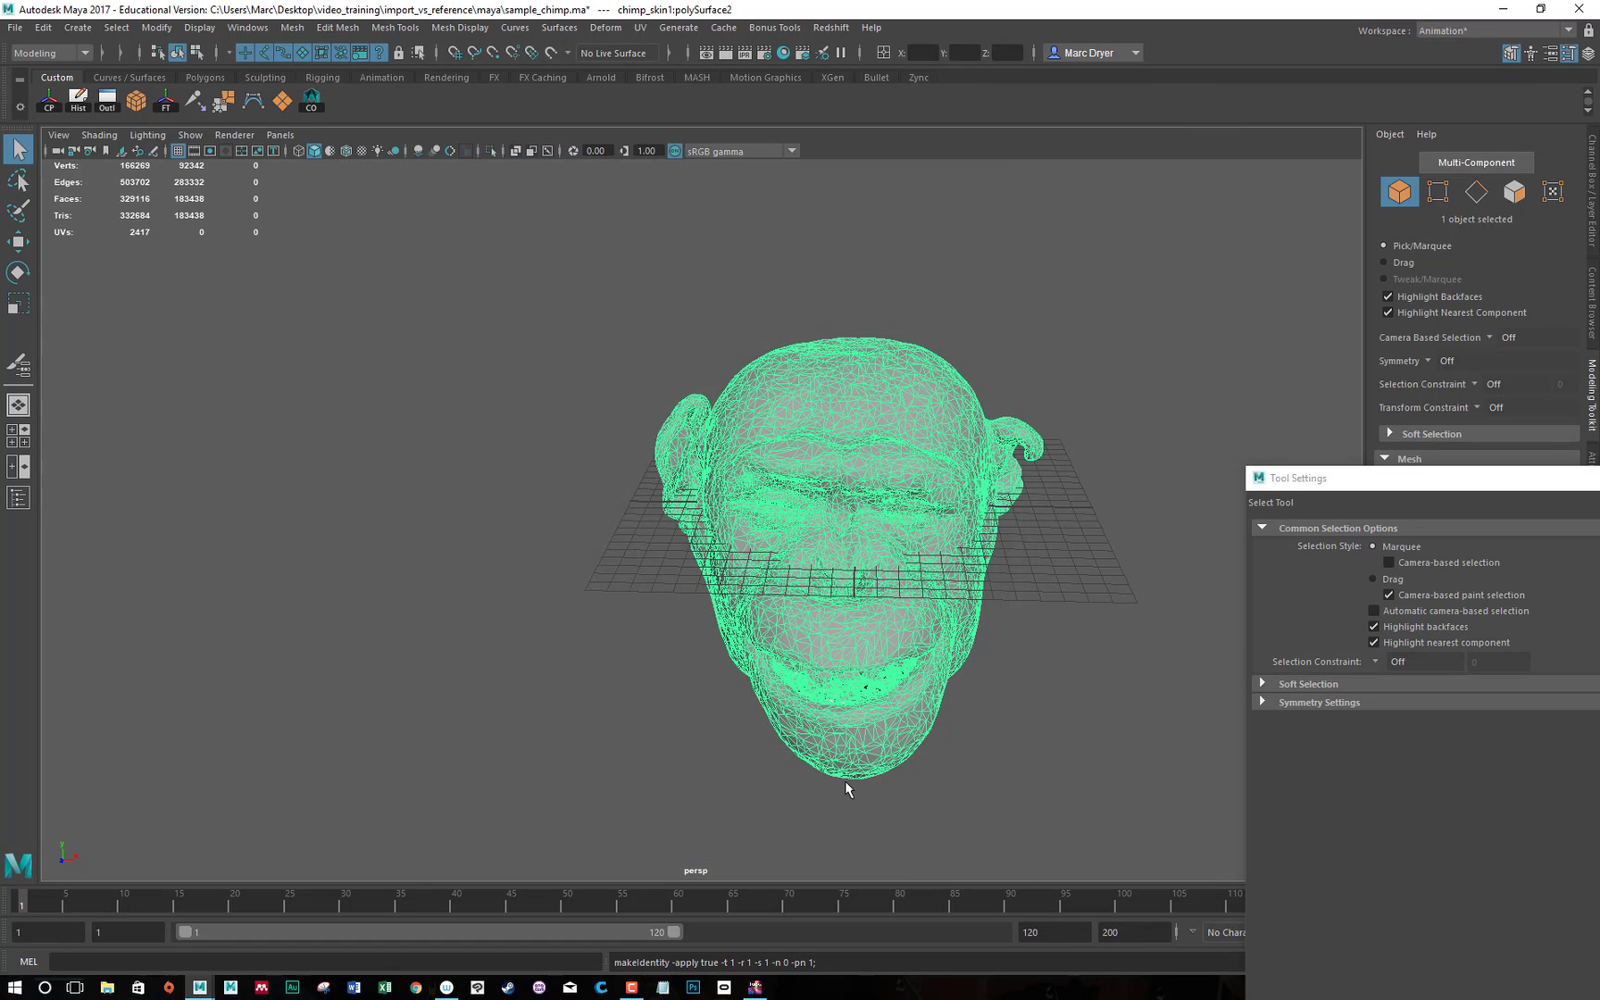
Export the selected reduced head as an OBJ file named fixed_skin and delete it from the scene.
{"action": "double_click", "coordinate": [1254, 479]}
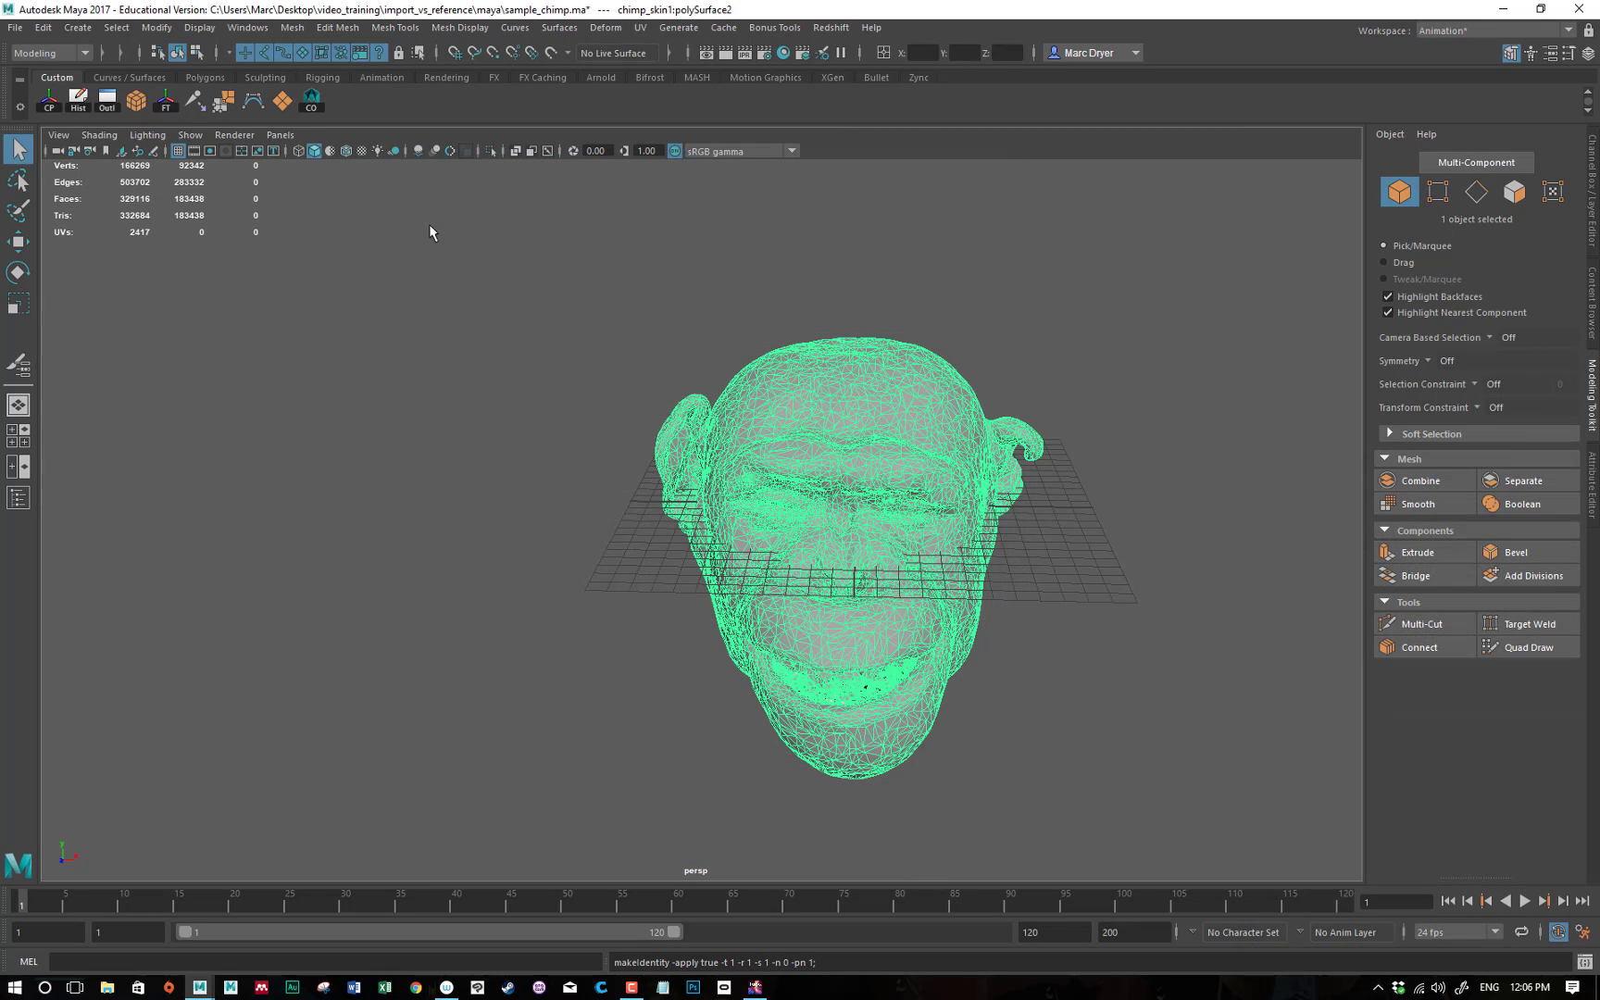
{"action": "left_click", "coordinate": [15, 27]}
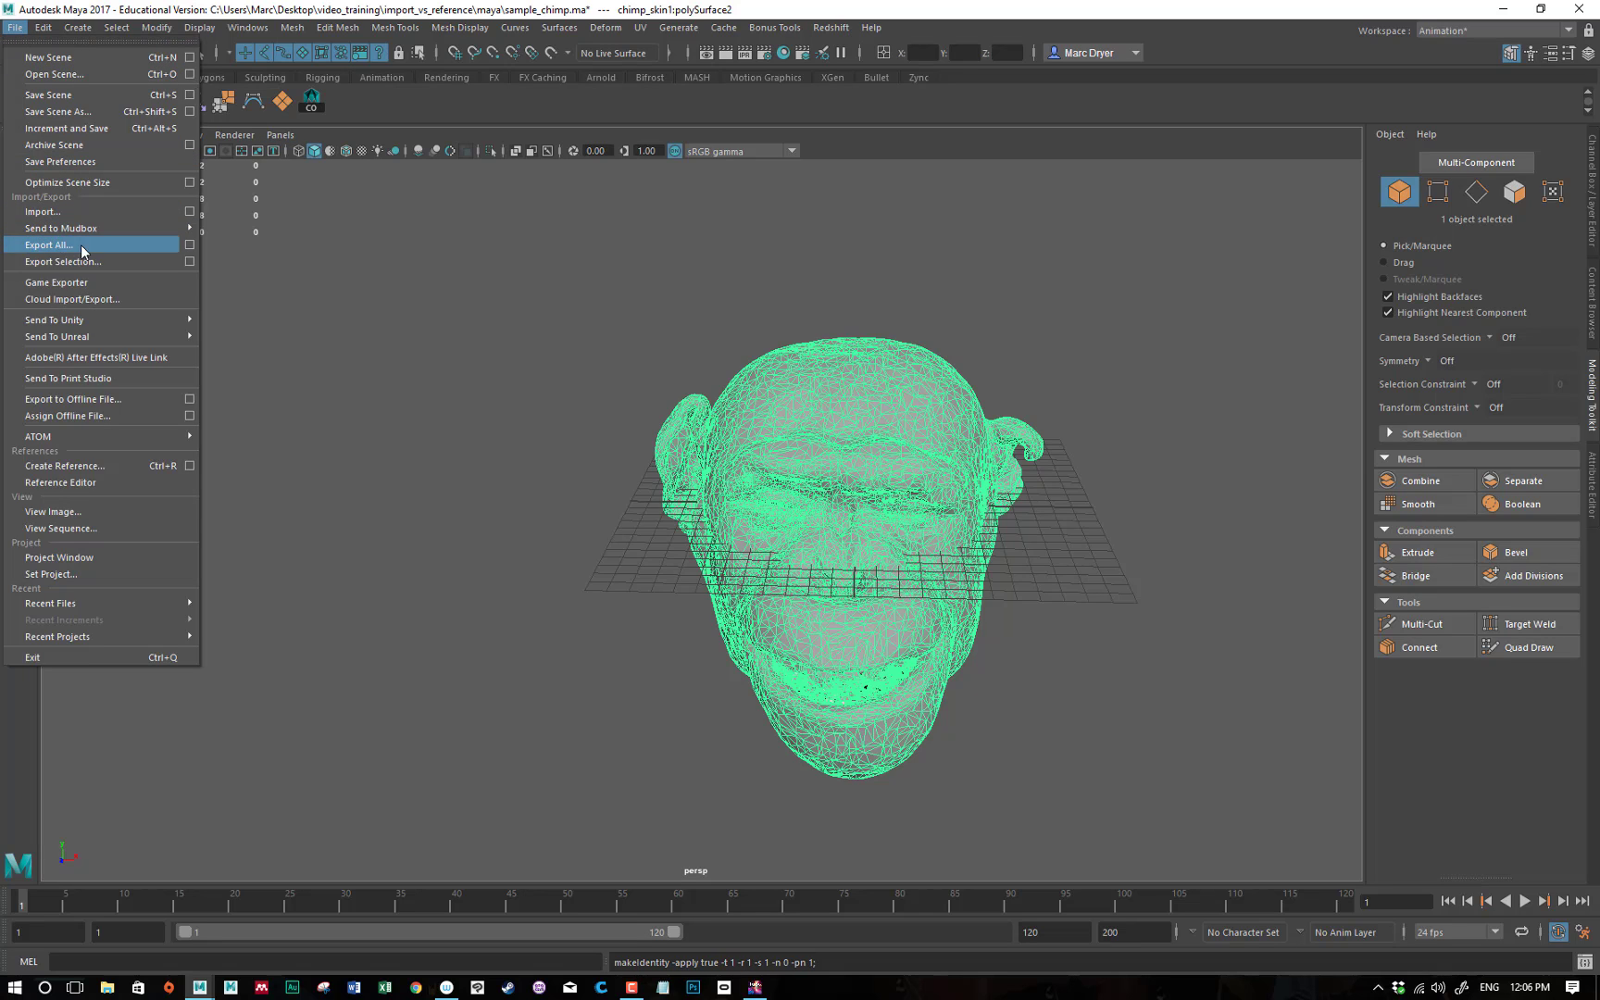
{"action": "left_click", "coordinate": [190, 262]}
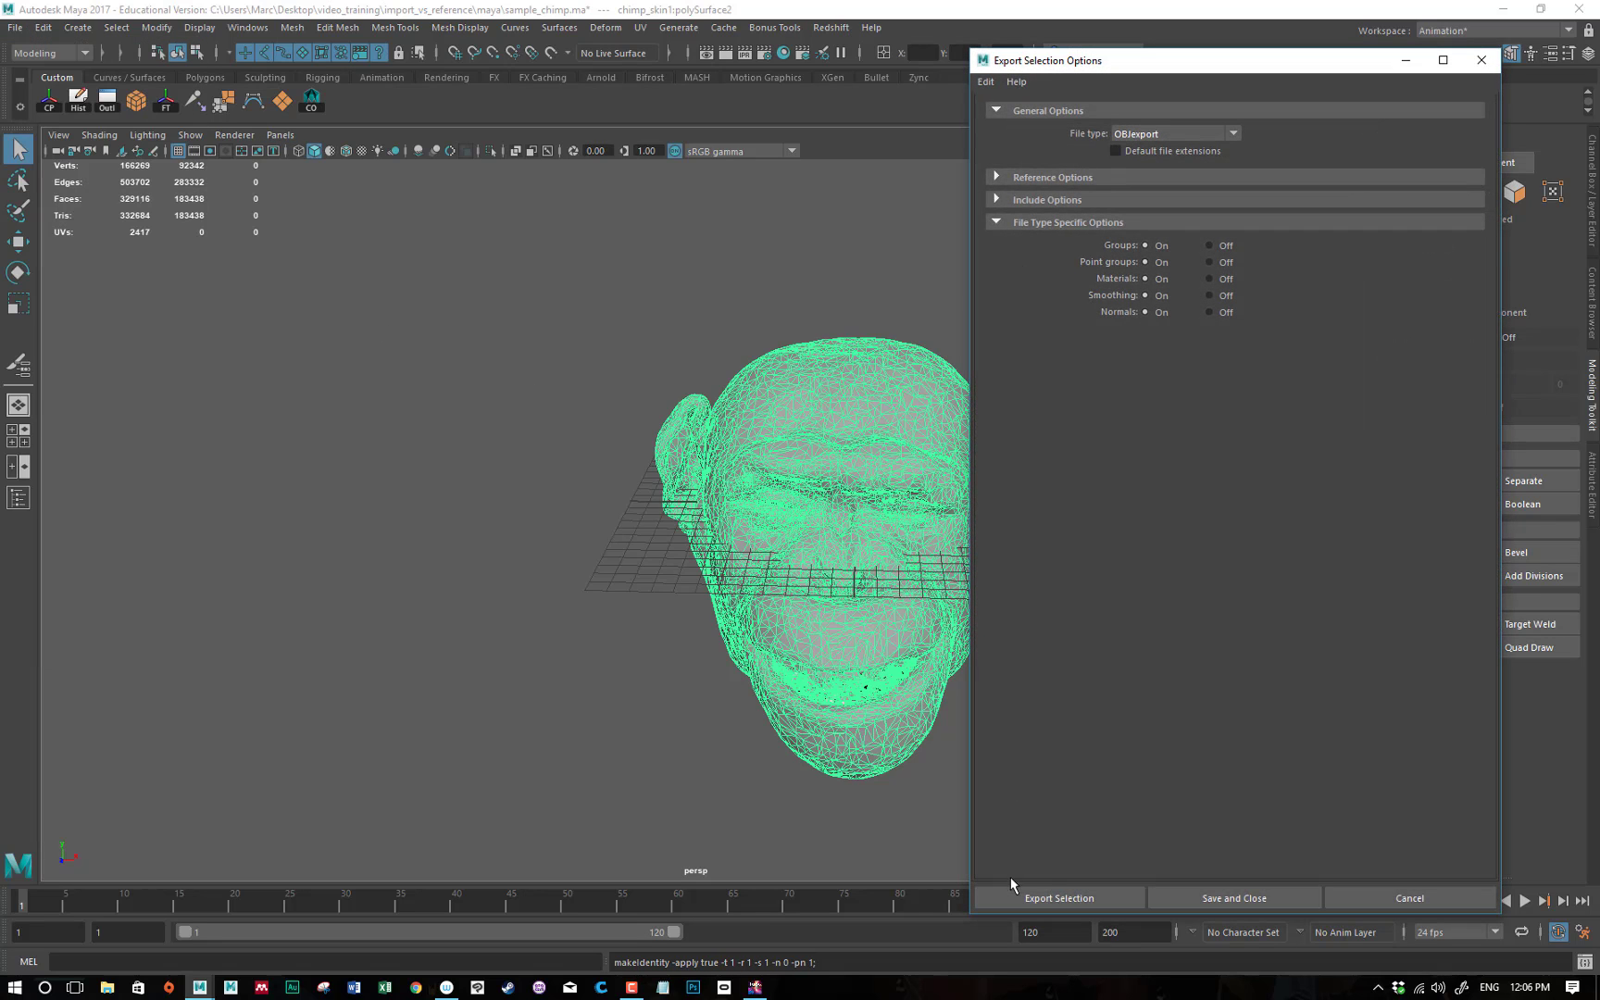
{"action": "left_click", "coordinate": [1037, 896]}
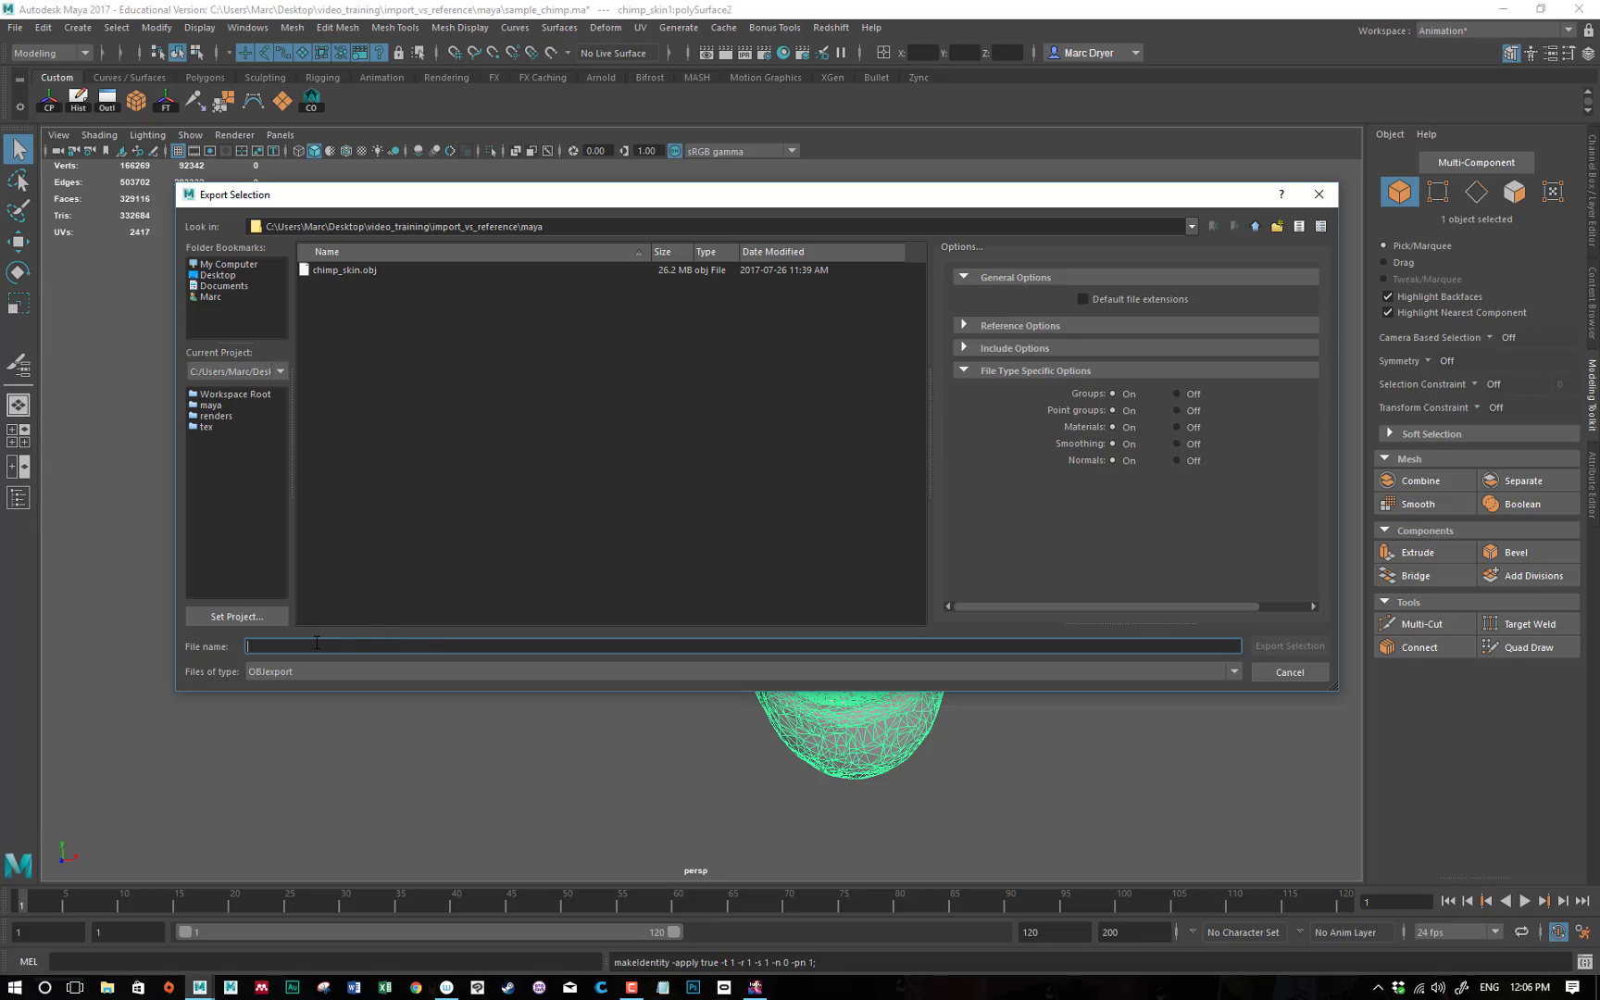
{"action": "type", "text": "r"}
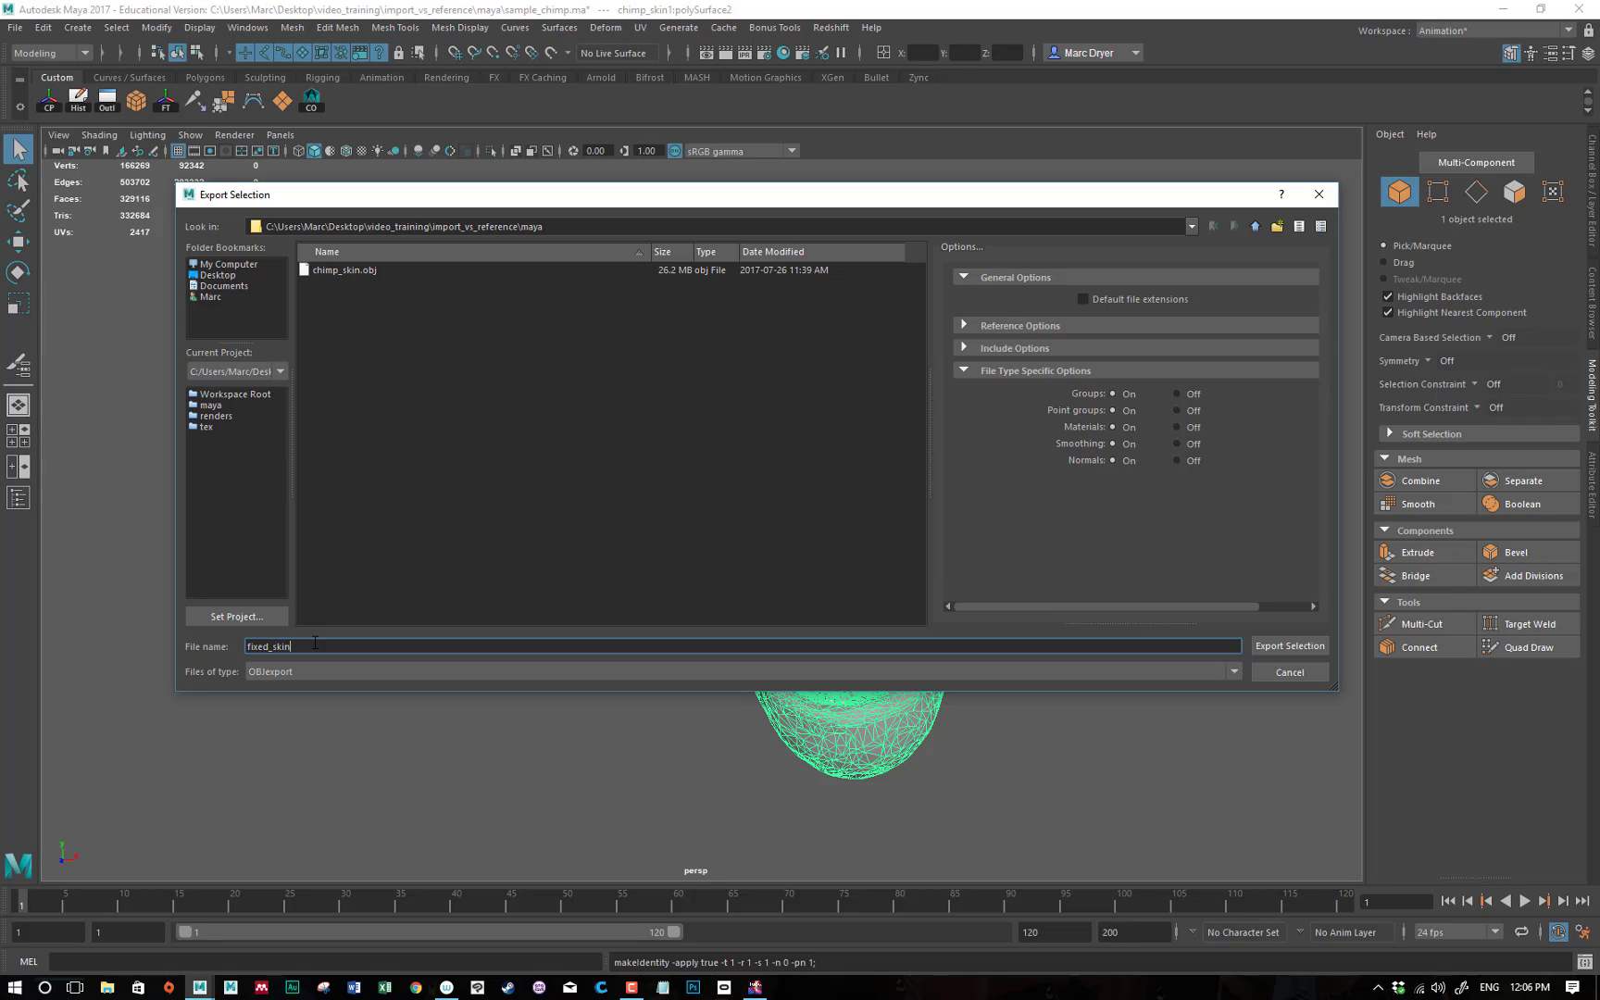
{"action": "key", "text": "Return"}
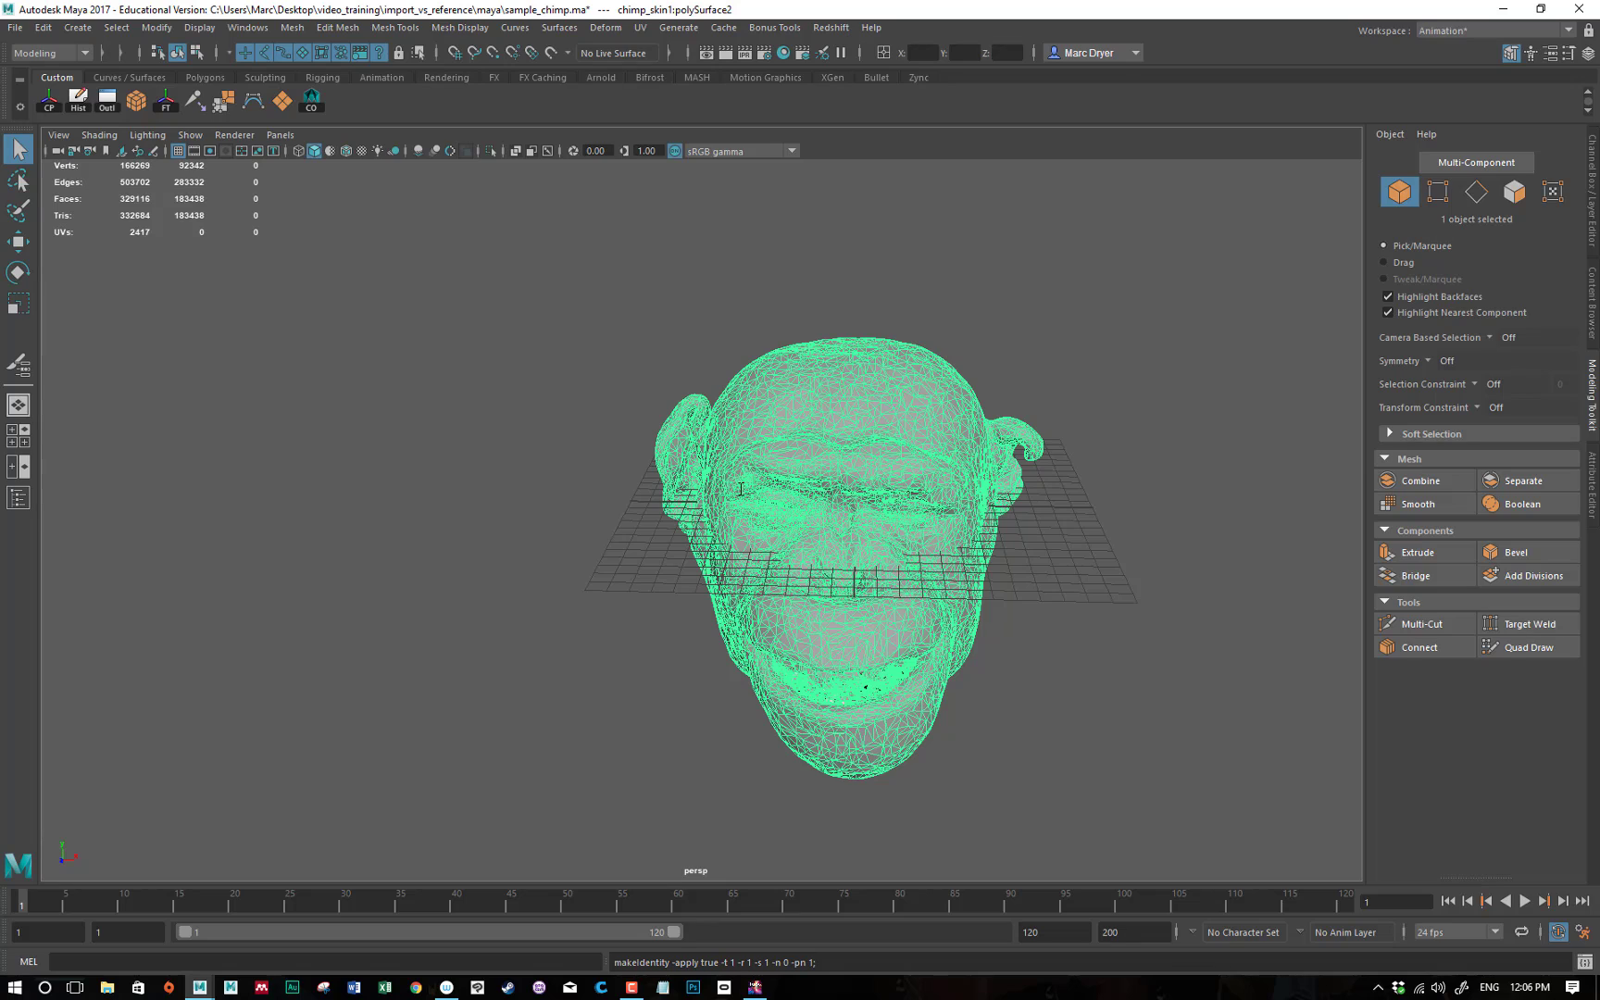
{"action": "key", "text": "Delete"}
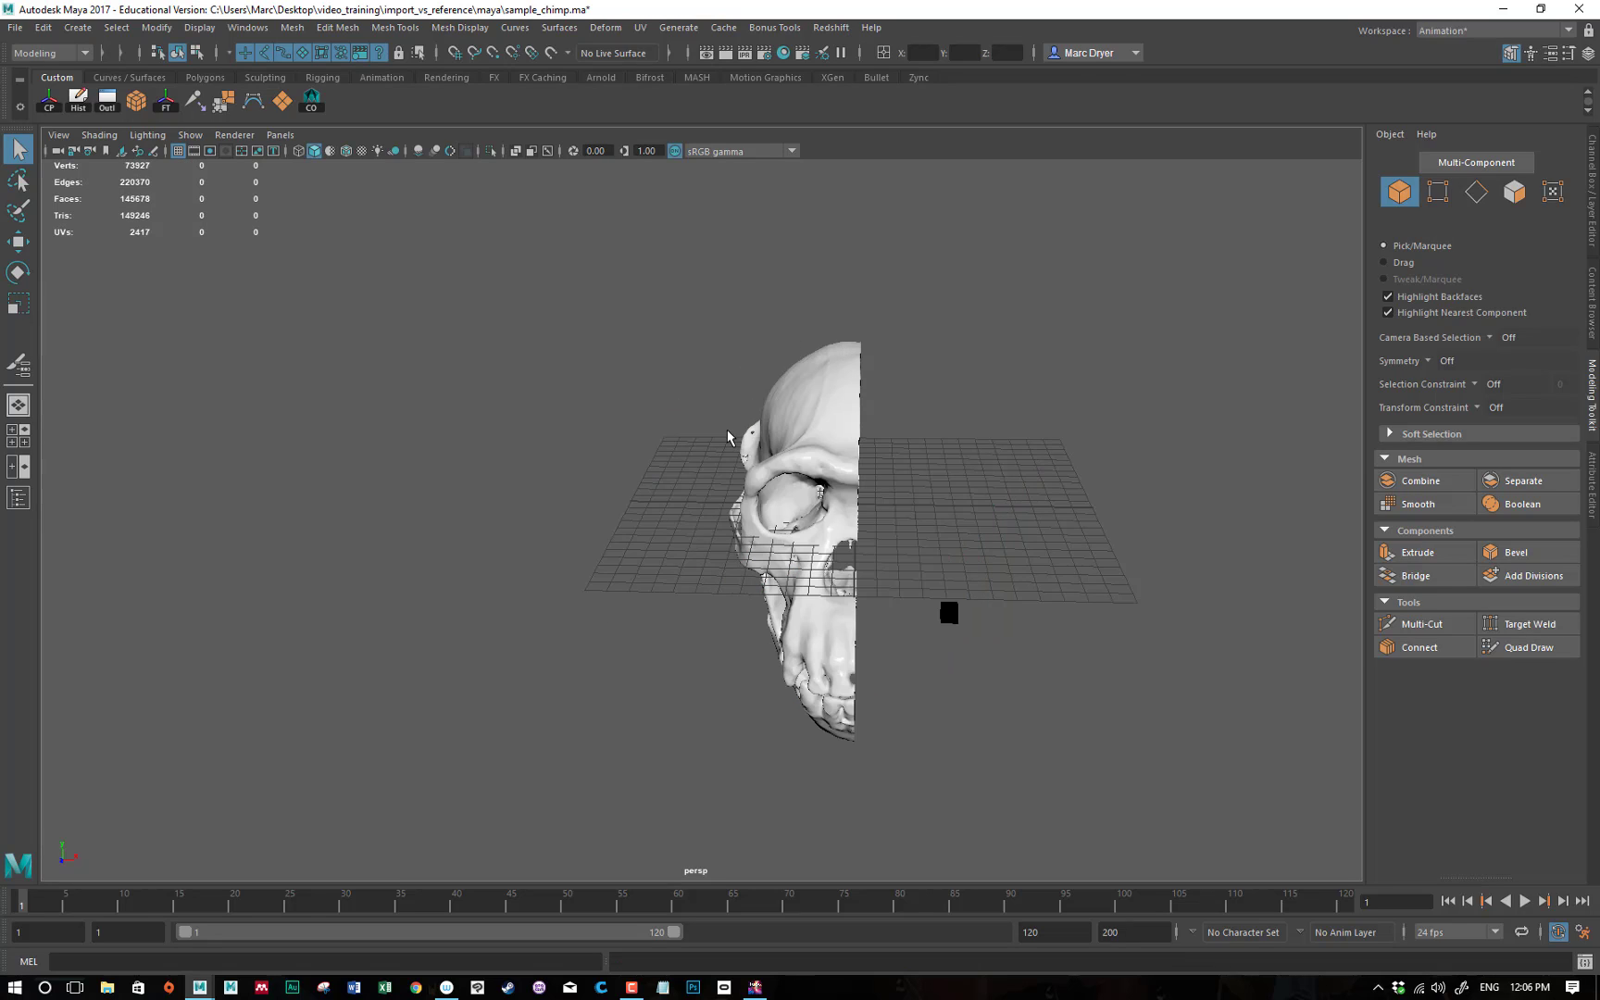
Import fixed_skin.obj from the project's maya folder into the scene.
{"action": "left_click", "coordinate": [15, 26]}
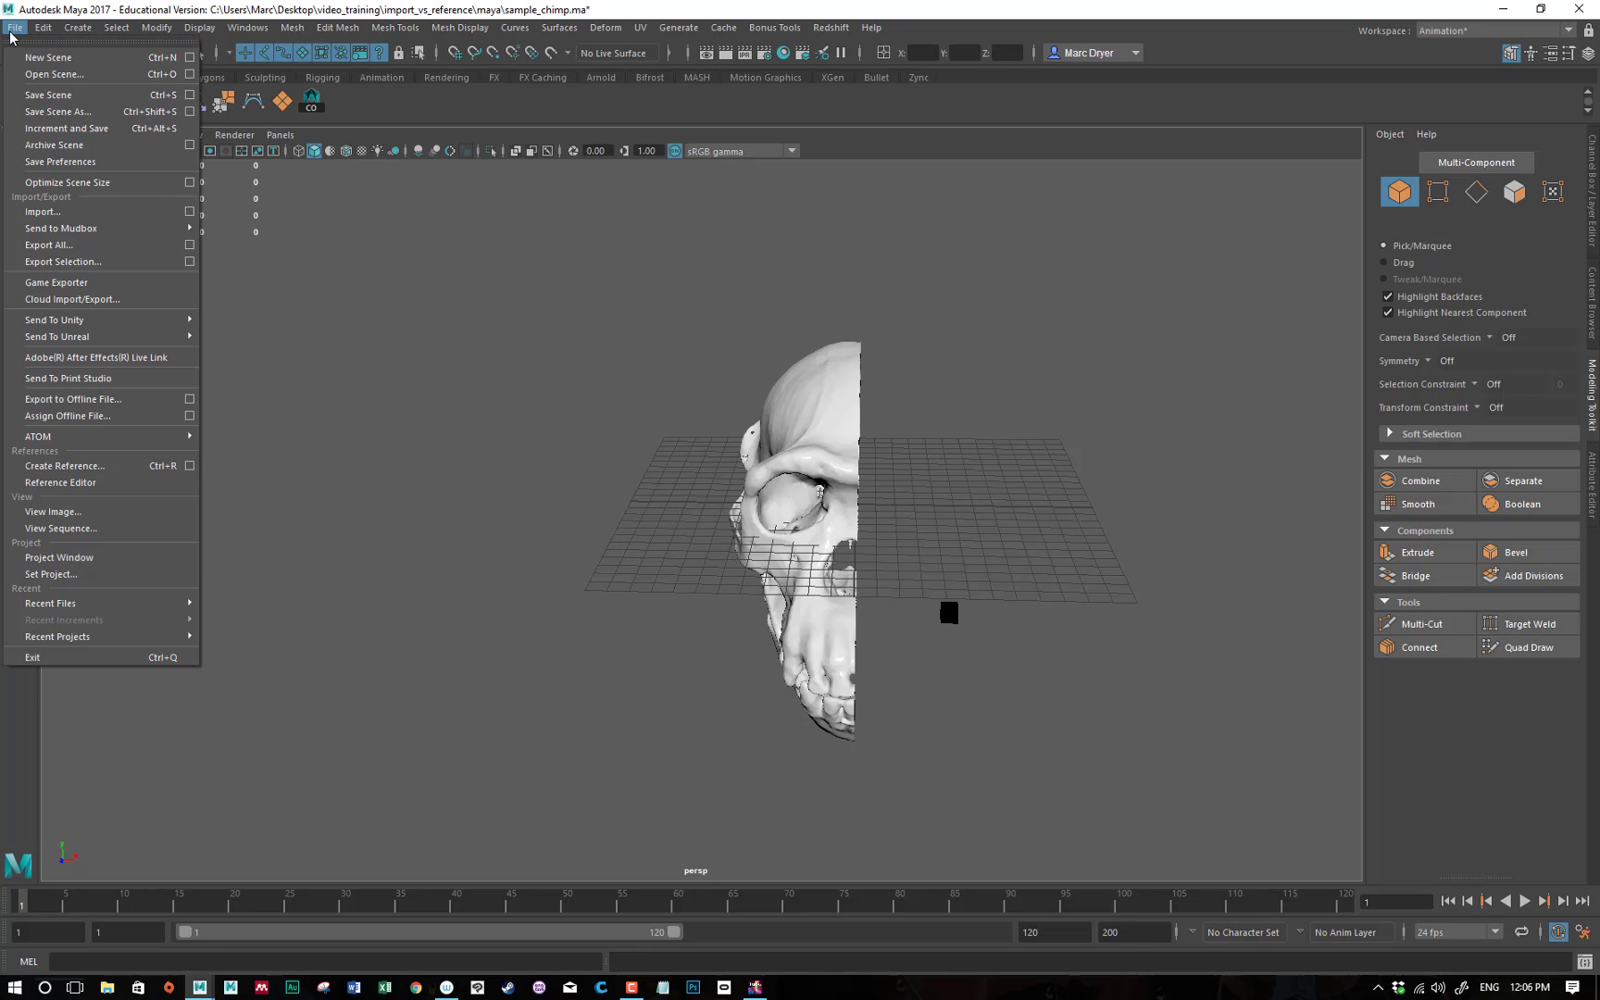
{"action": "left_click", "coordinate": [43, 212]}
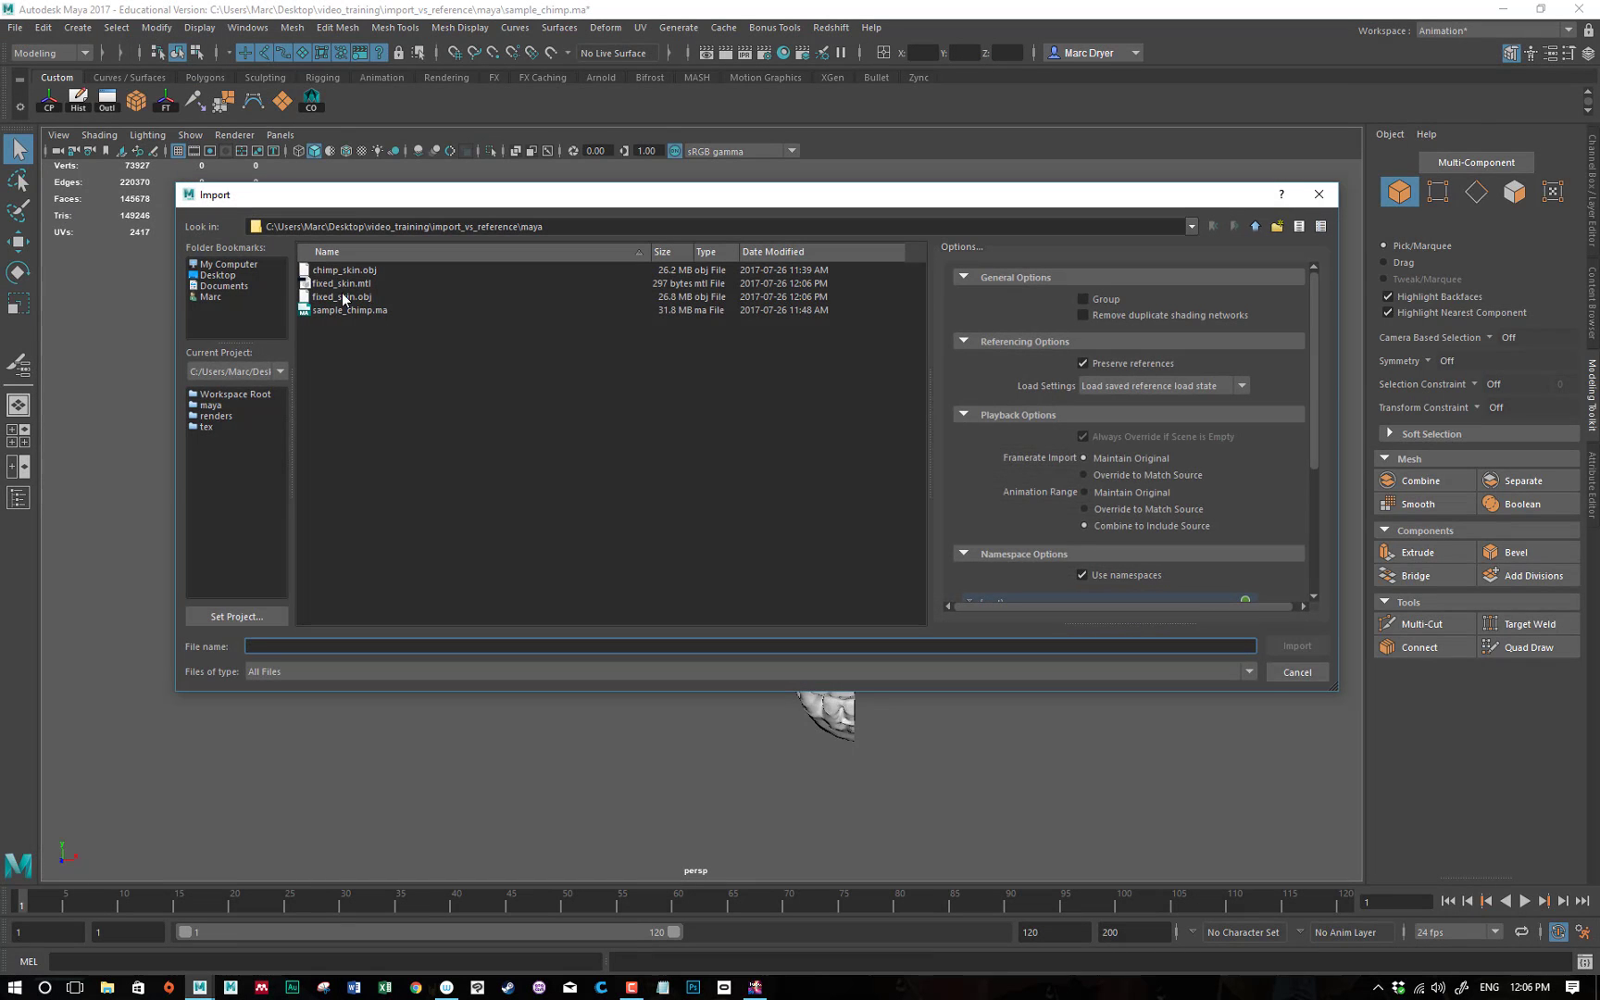
{"action": "left_click", "coordinate": [342, 297]}
{"action": "left_click", "coordinate": [1296, 646]}
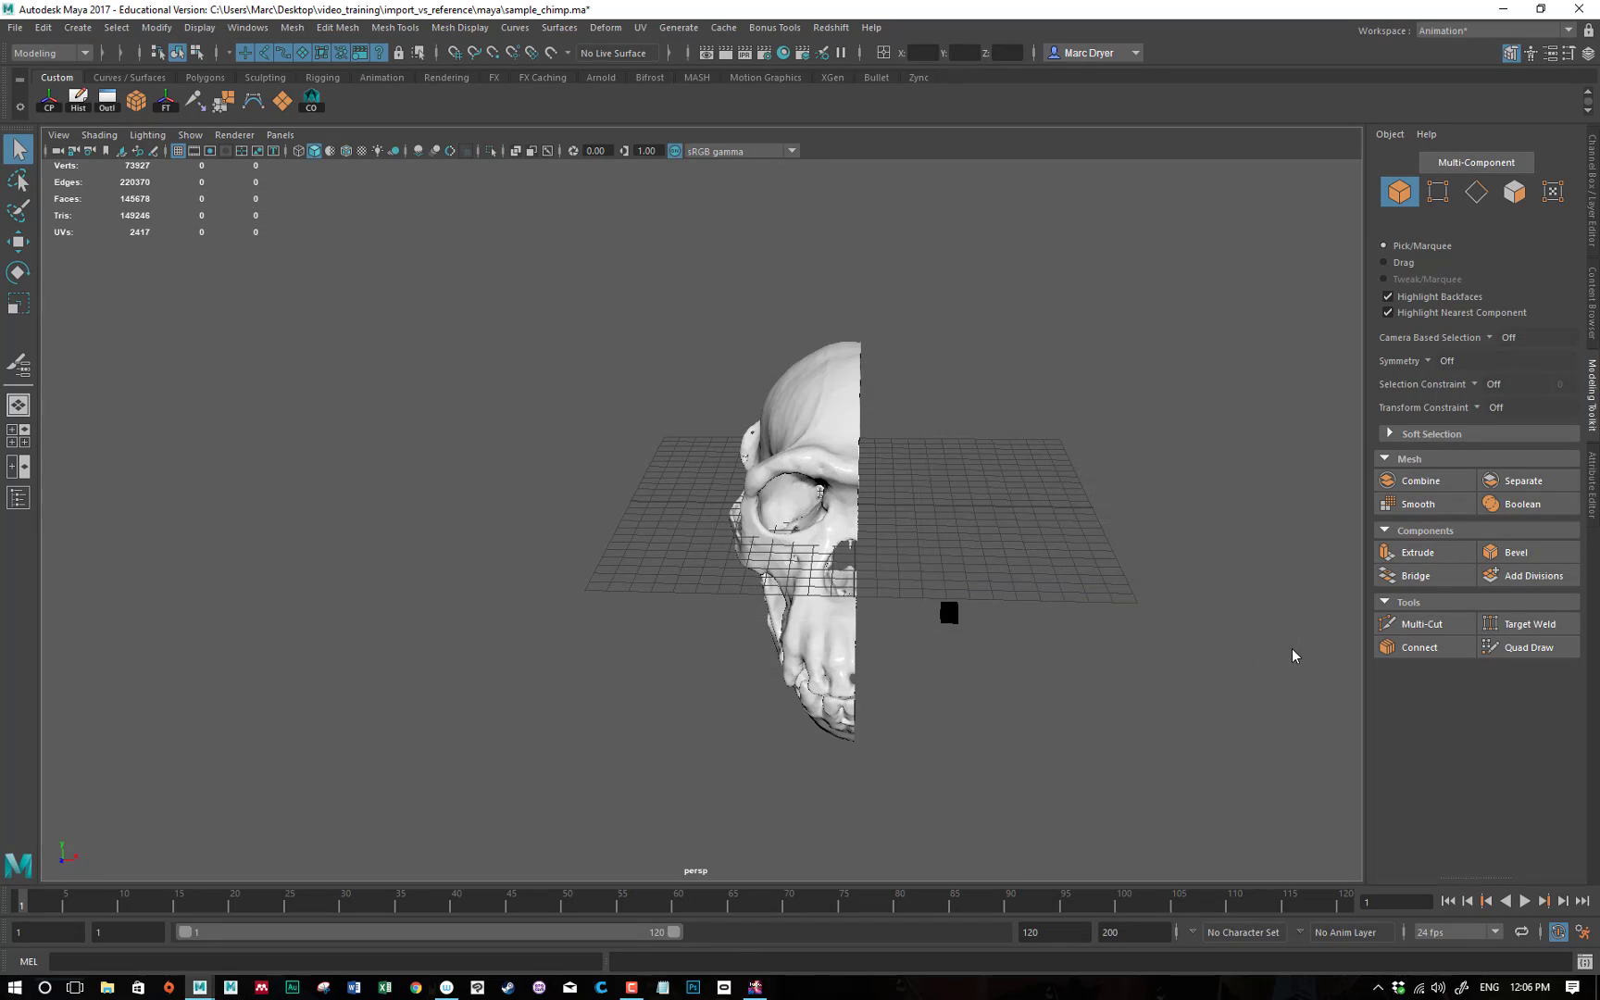
Select the imported fixed_skin head and delete it from the scene.
{"action": "left_click_drag", "start_coordinate": [1007, 632], "coordinate": [921, 608], "text": "alt"}
{"action": "left_click", "coordinate": [922, 608]}
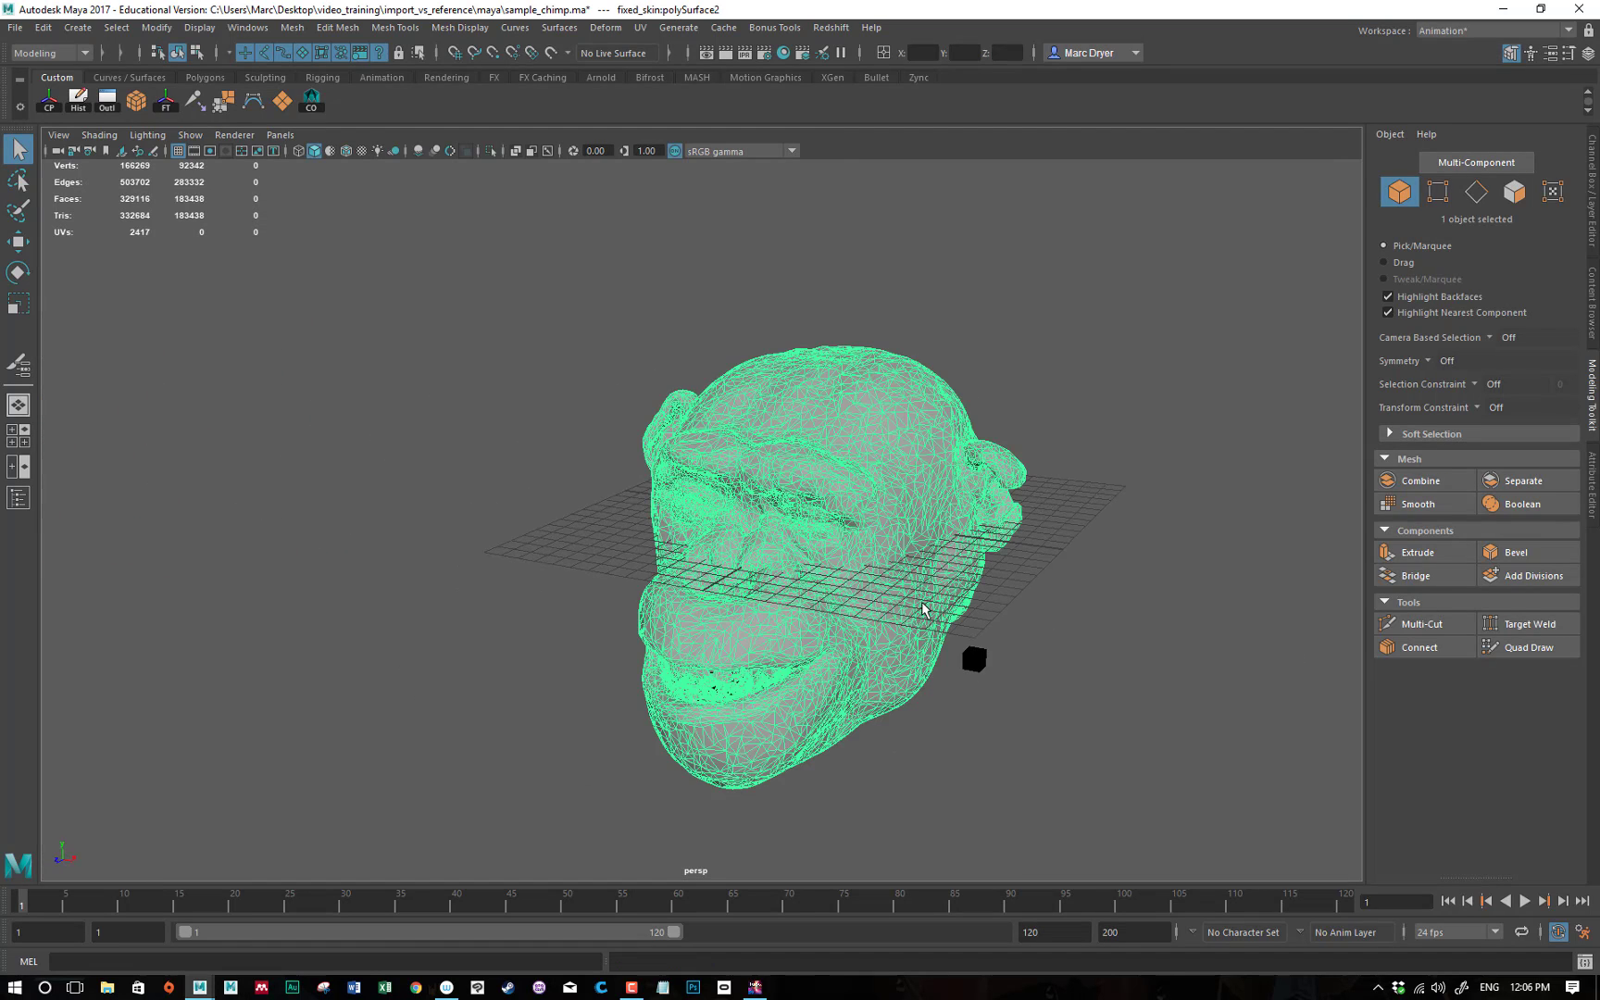
{"action": "key", "text": "Delete"}
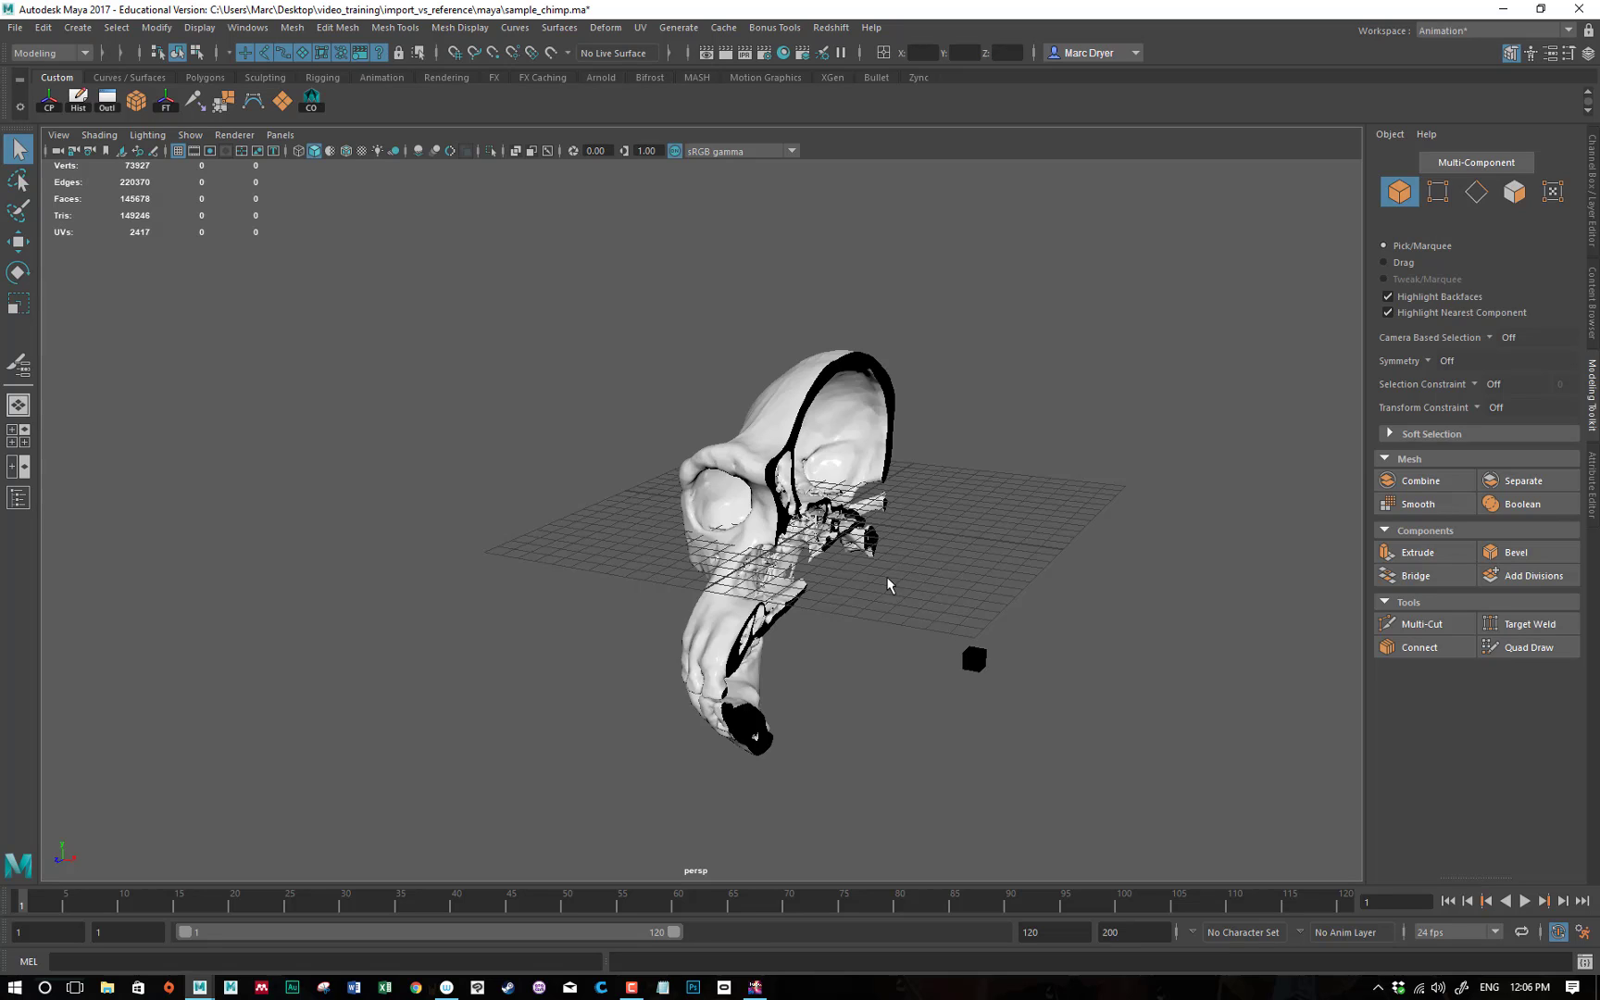
Open the options for creating a reference and reset them to their default settings.
{"action": "left_click_drag", "start_coordinate": [651, 536], "coordinate": [747, 542], "text": "alt"}
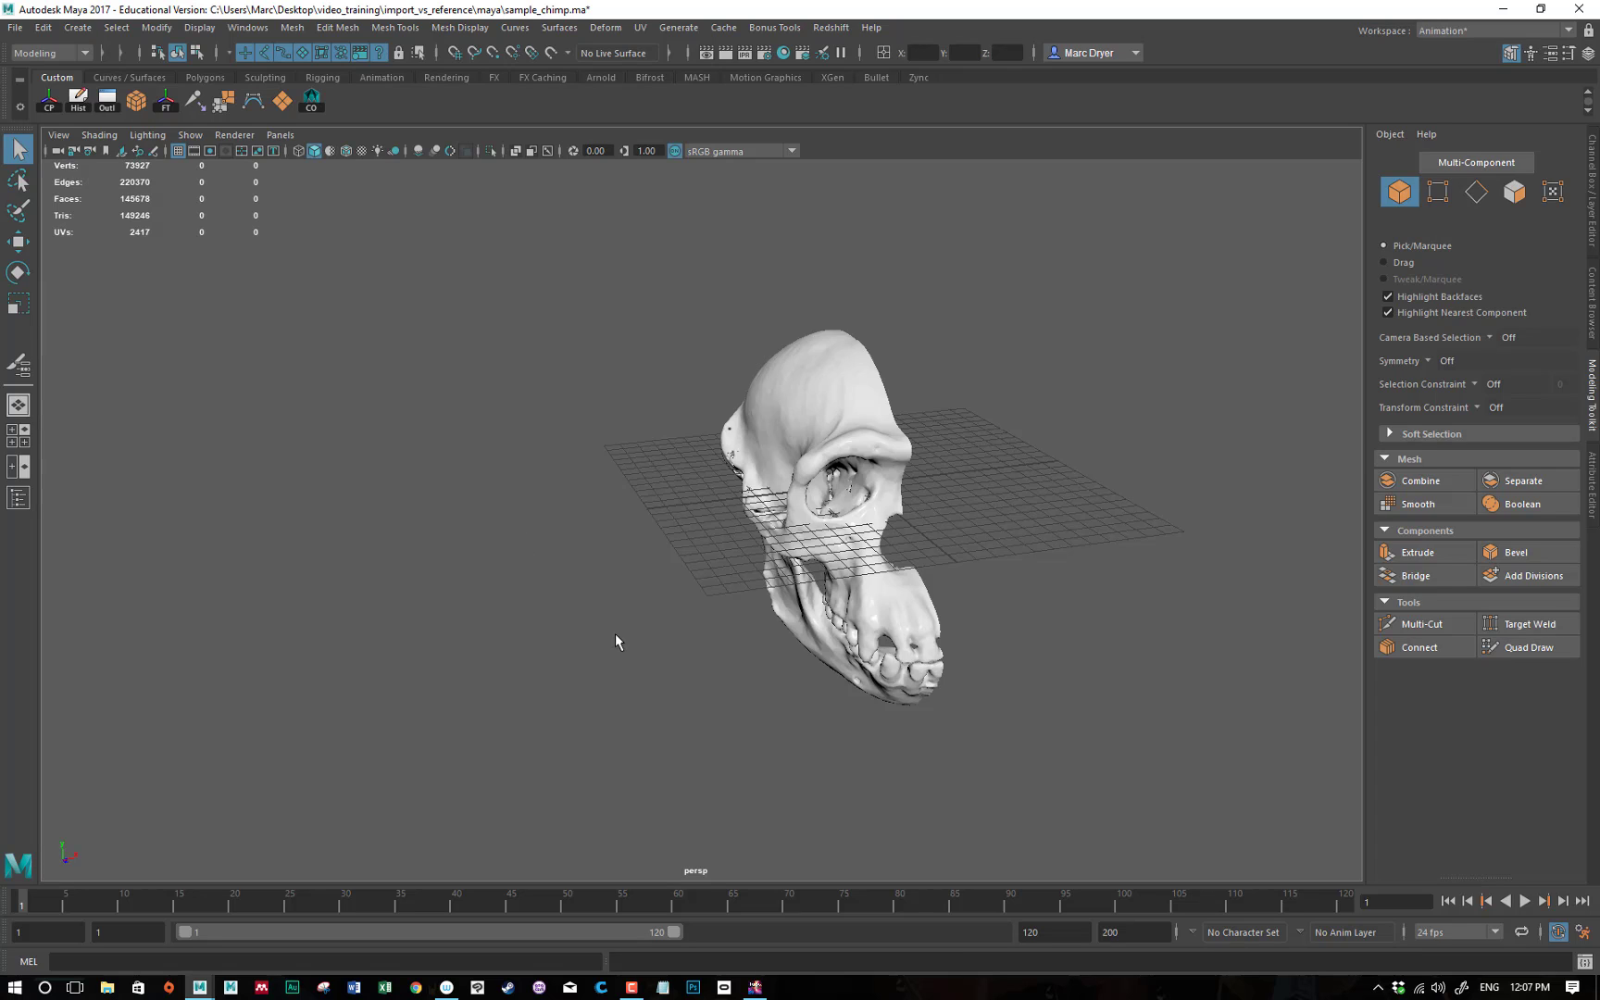
{"action": "left_click", "coordinate": [16, 28]}
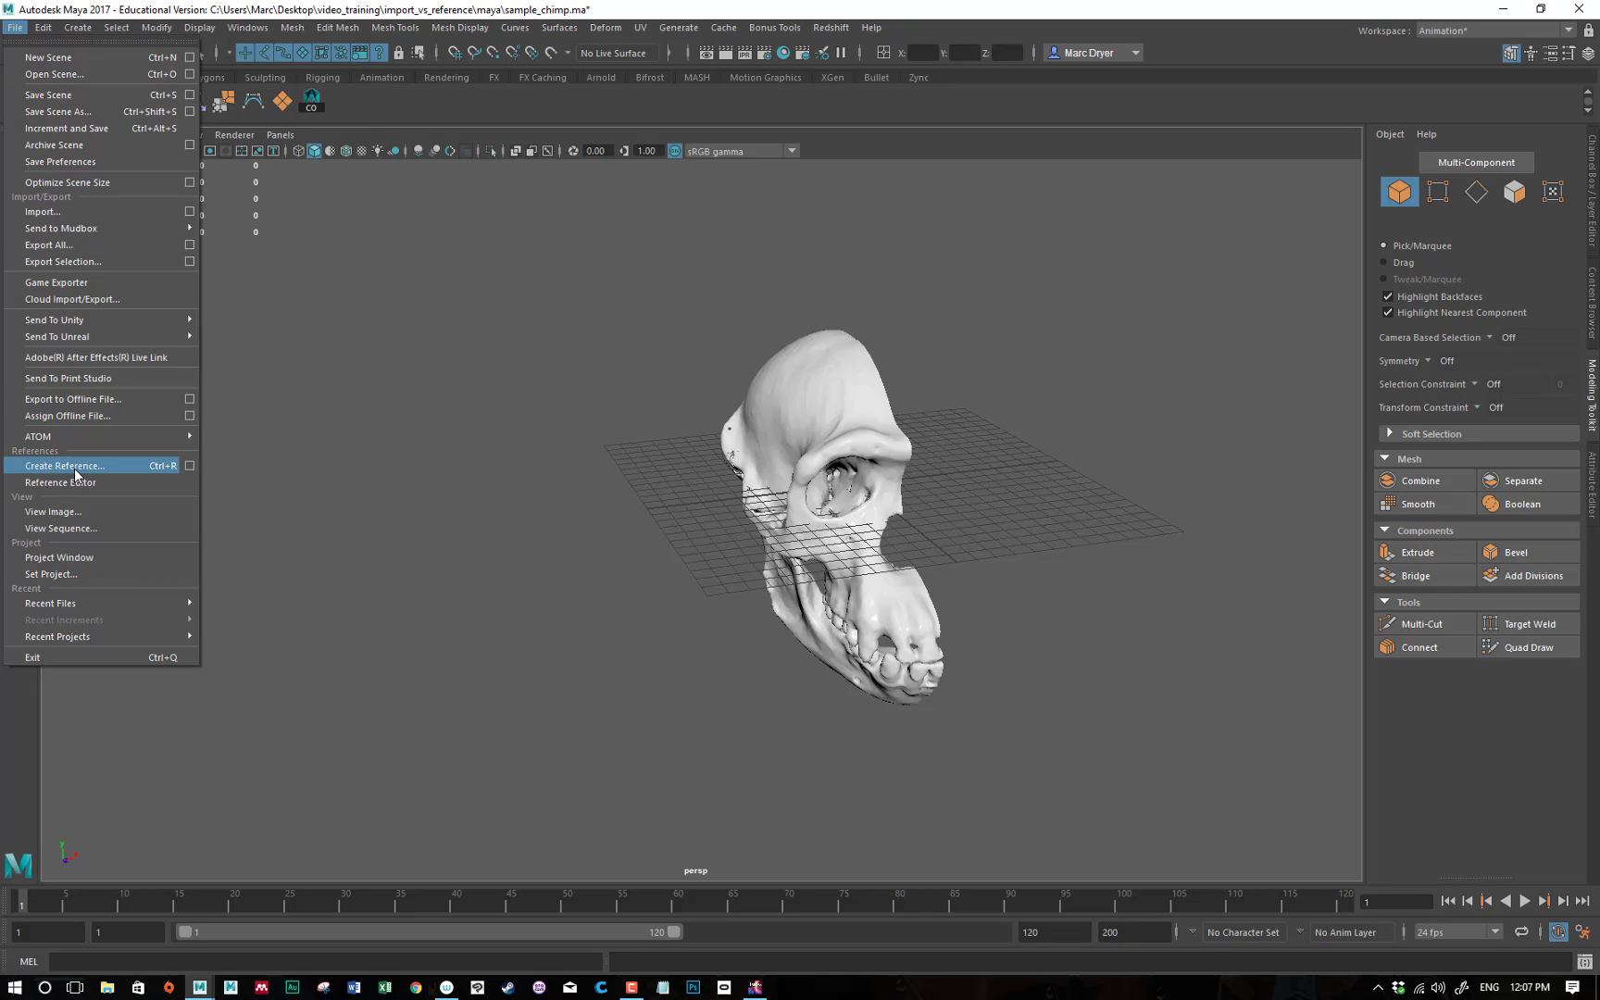
{"action": "left_click", "coordinate": [190, 467]}
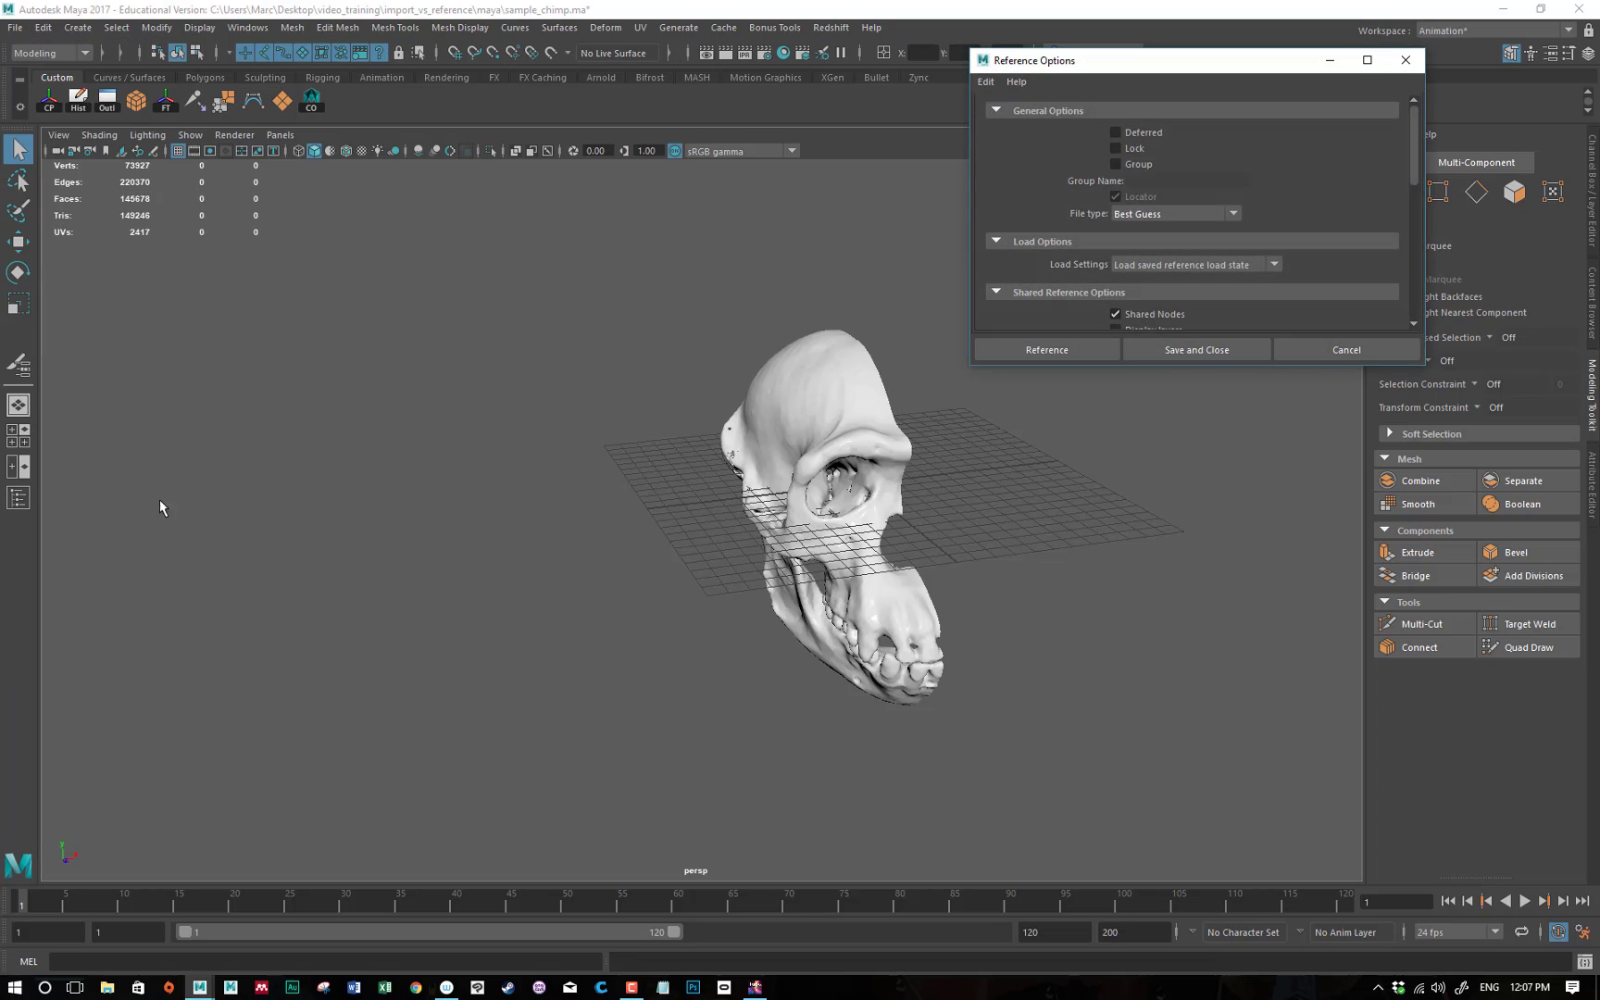
{"action": "left_click_drag", "start_coordinate": [1194, 67], "coordinate": [1167, 127]}
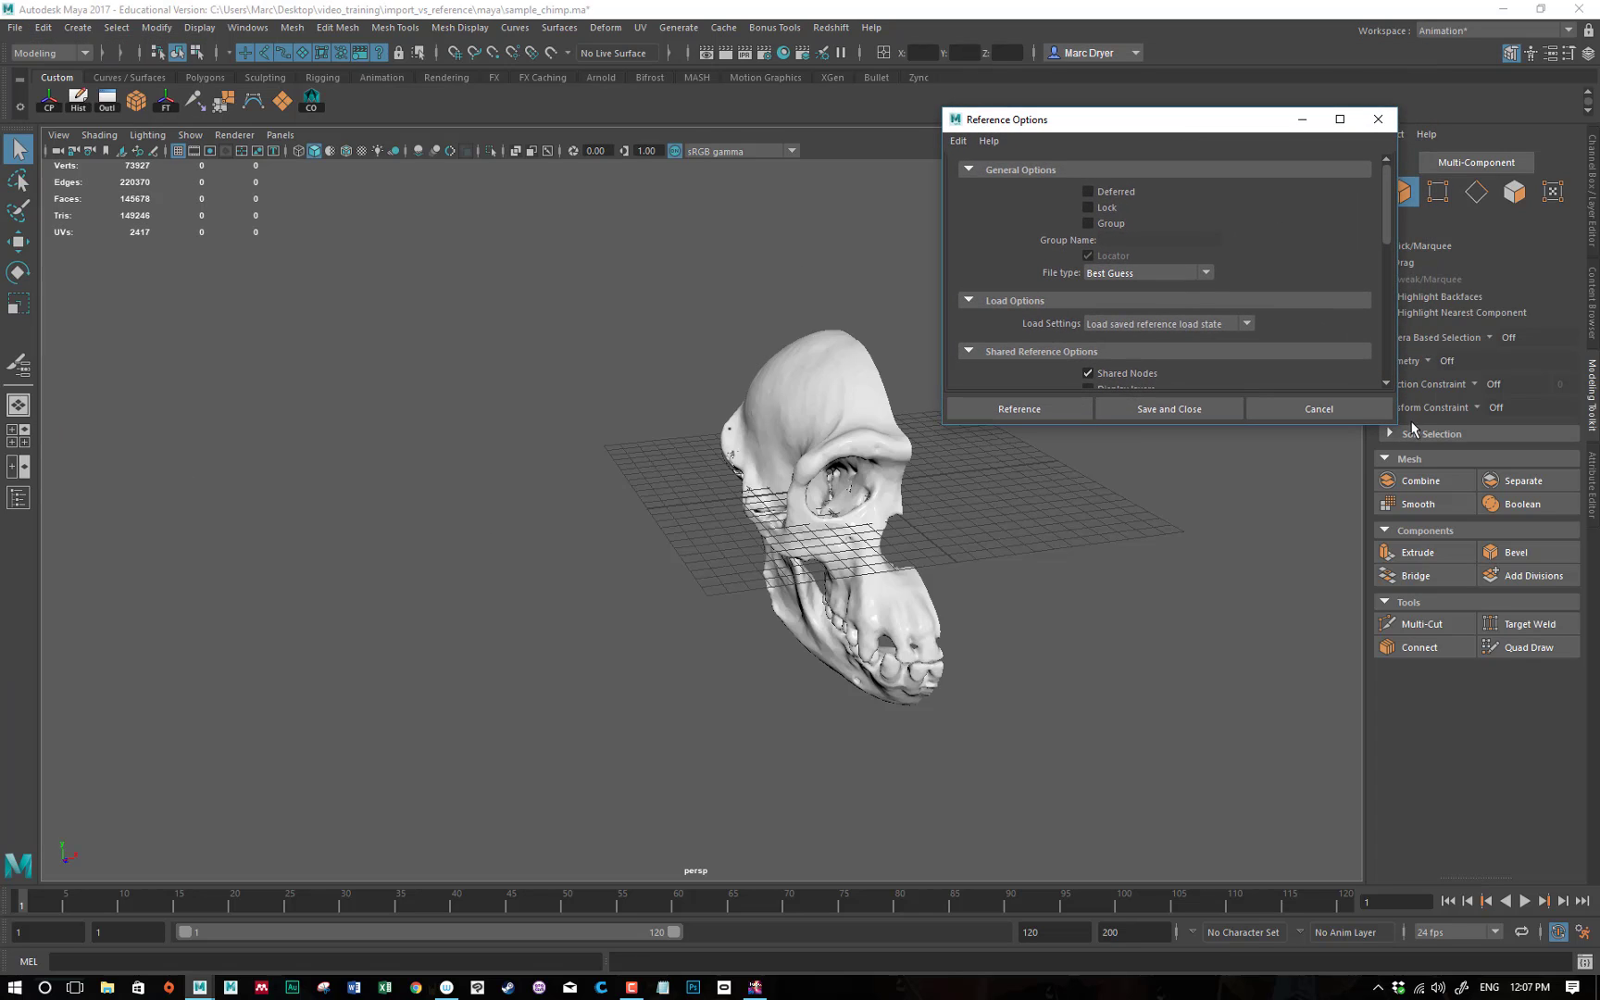
{"action": "left_click_drag", "start_coordinate": [1396, 427], "coordinate": [1457, 727]}
{"action": "left_click", "coordinate": [964, 142]}
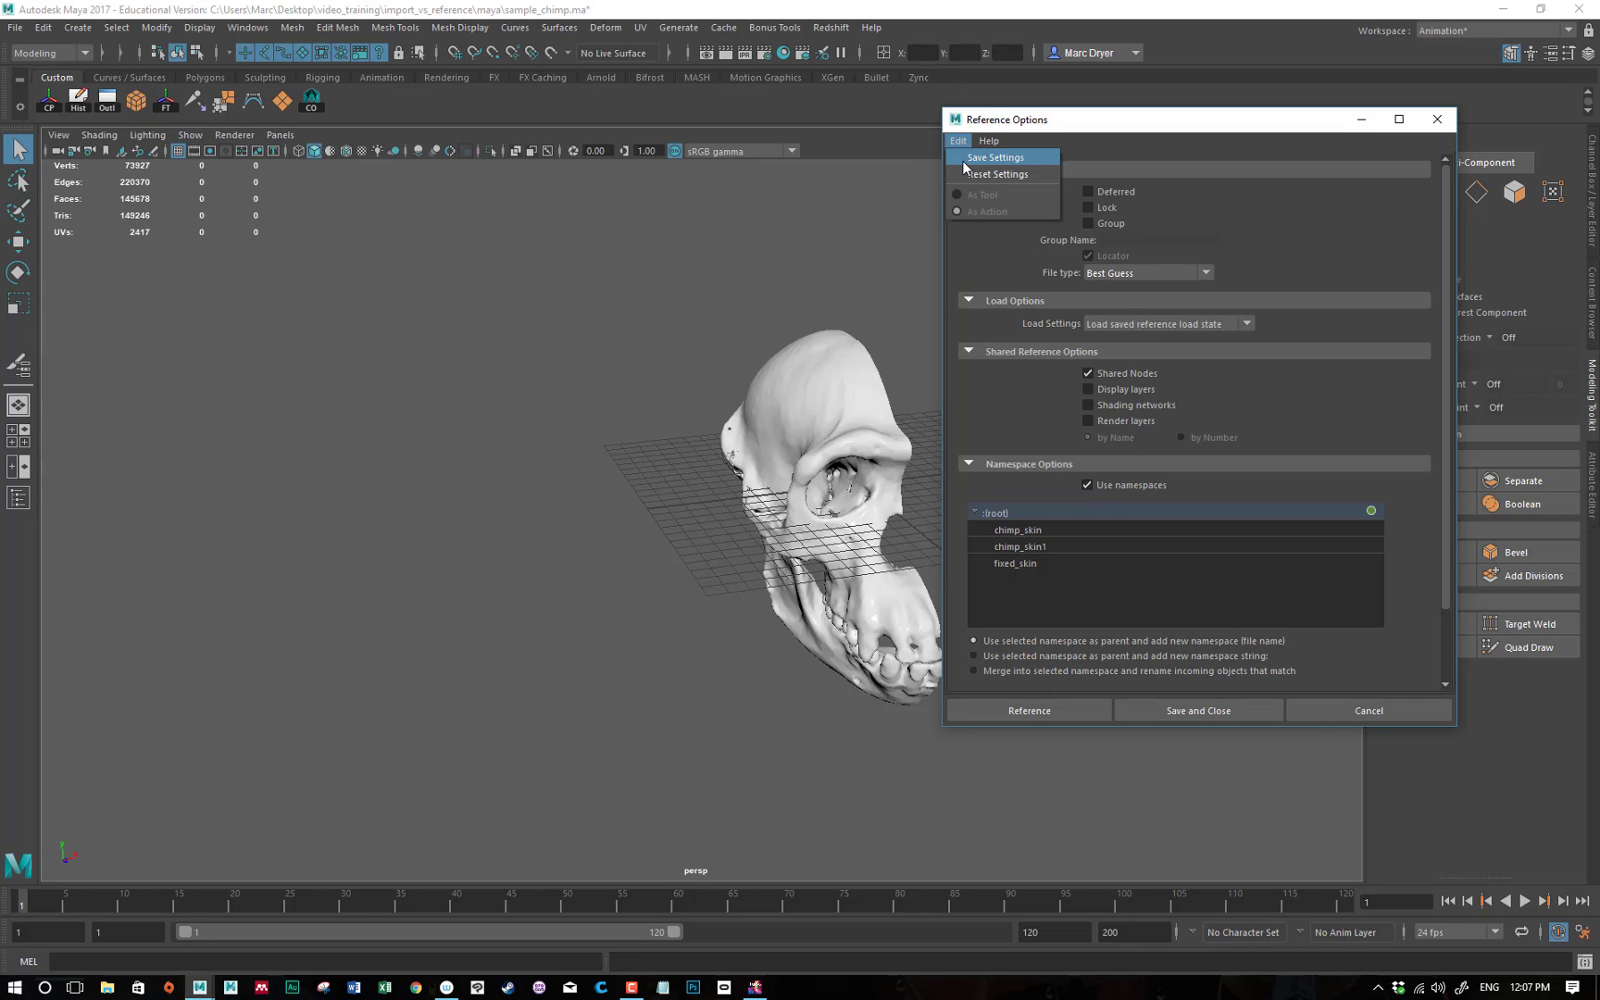
{"action": "left_click", "coordinate": [962, 173]}
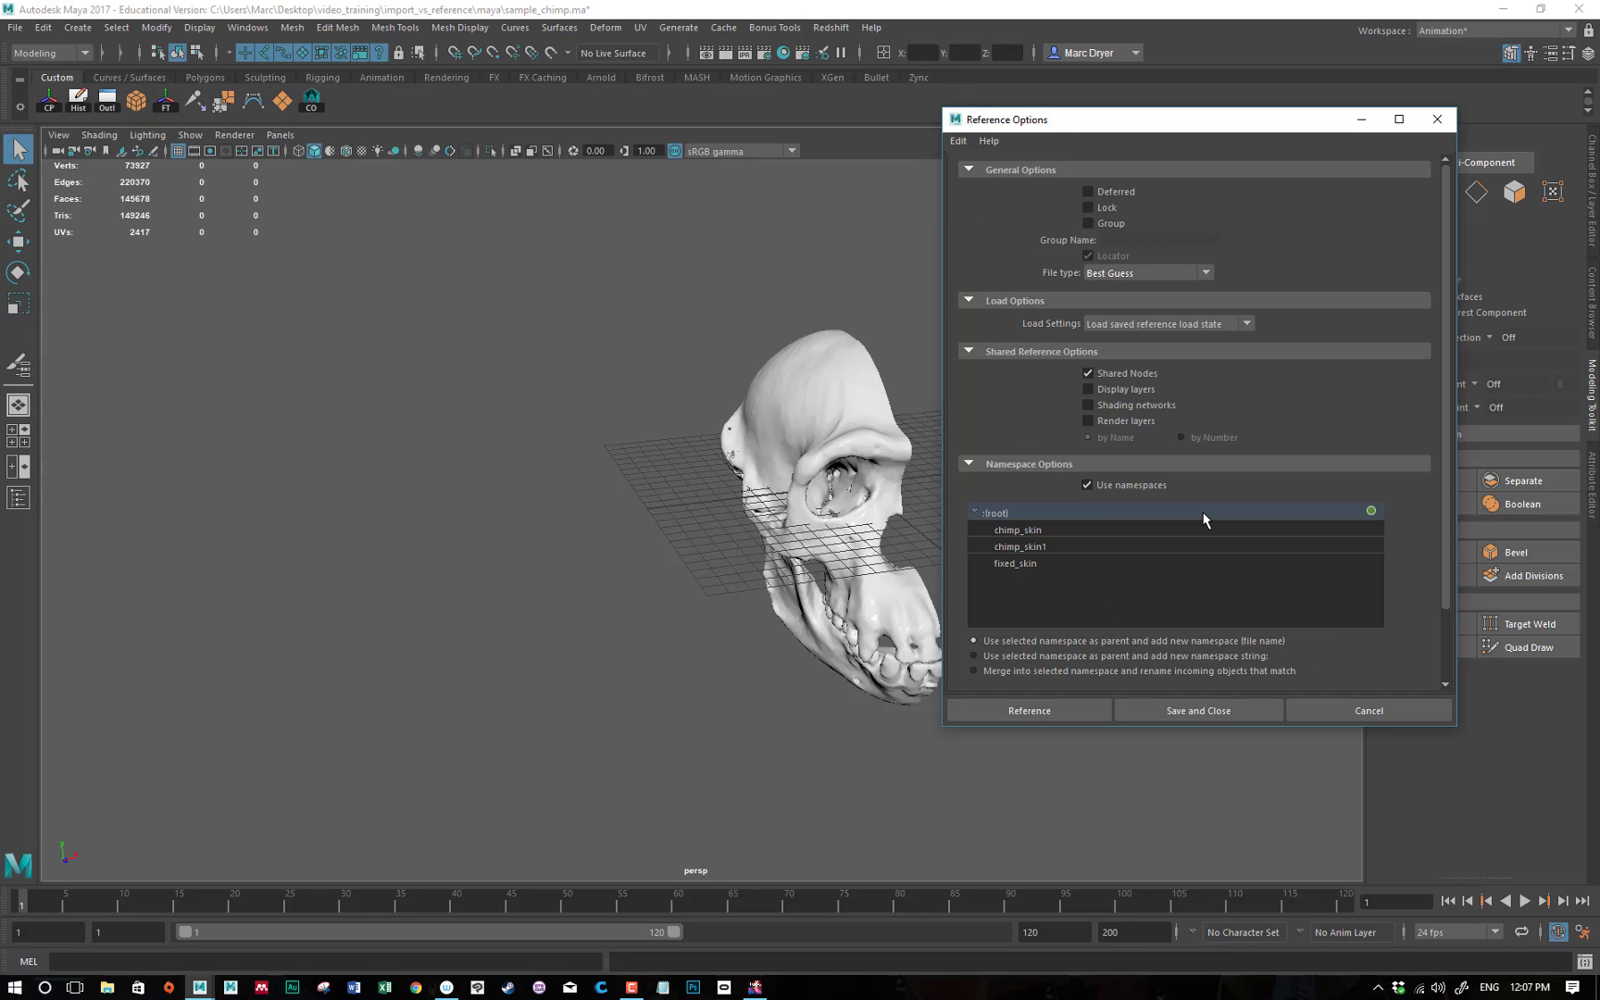
{"action": "left_click", "coordinate": [1037, 715]}
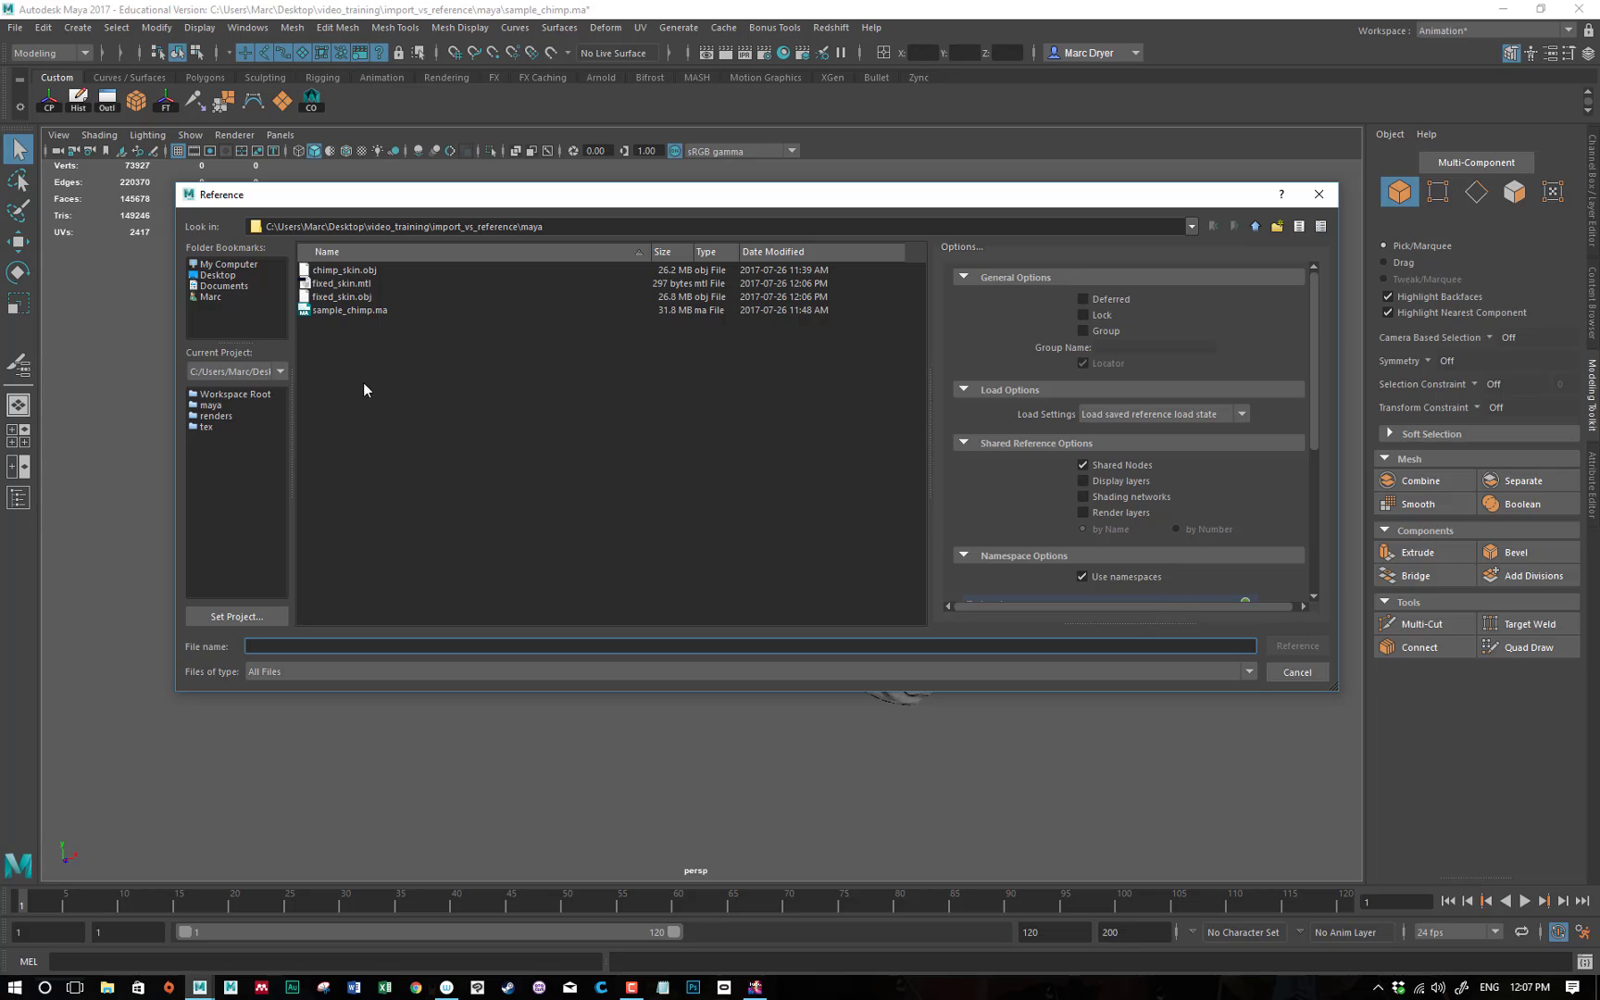
{"action": "left_click", "coordinate": [340, 297]}
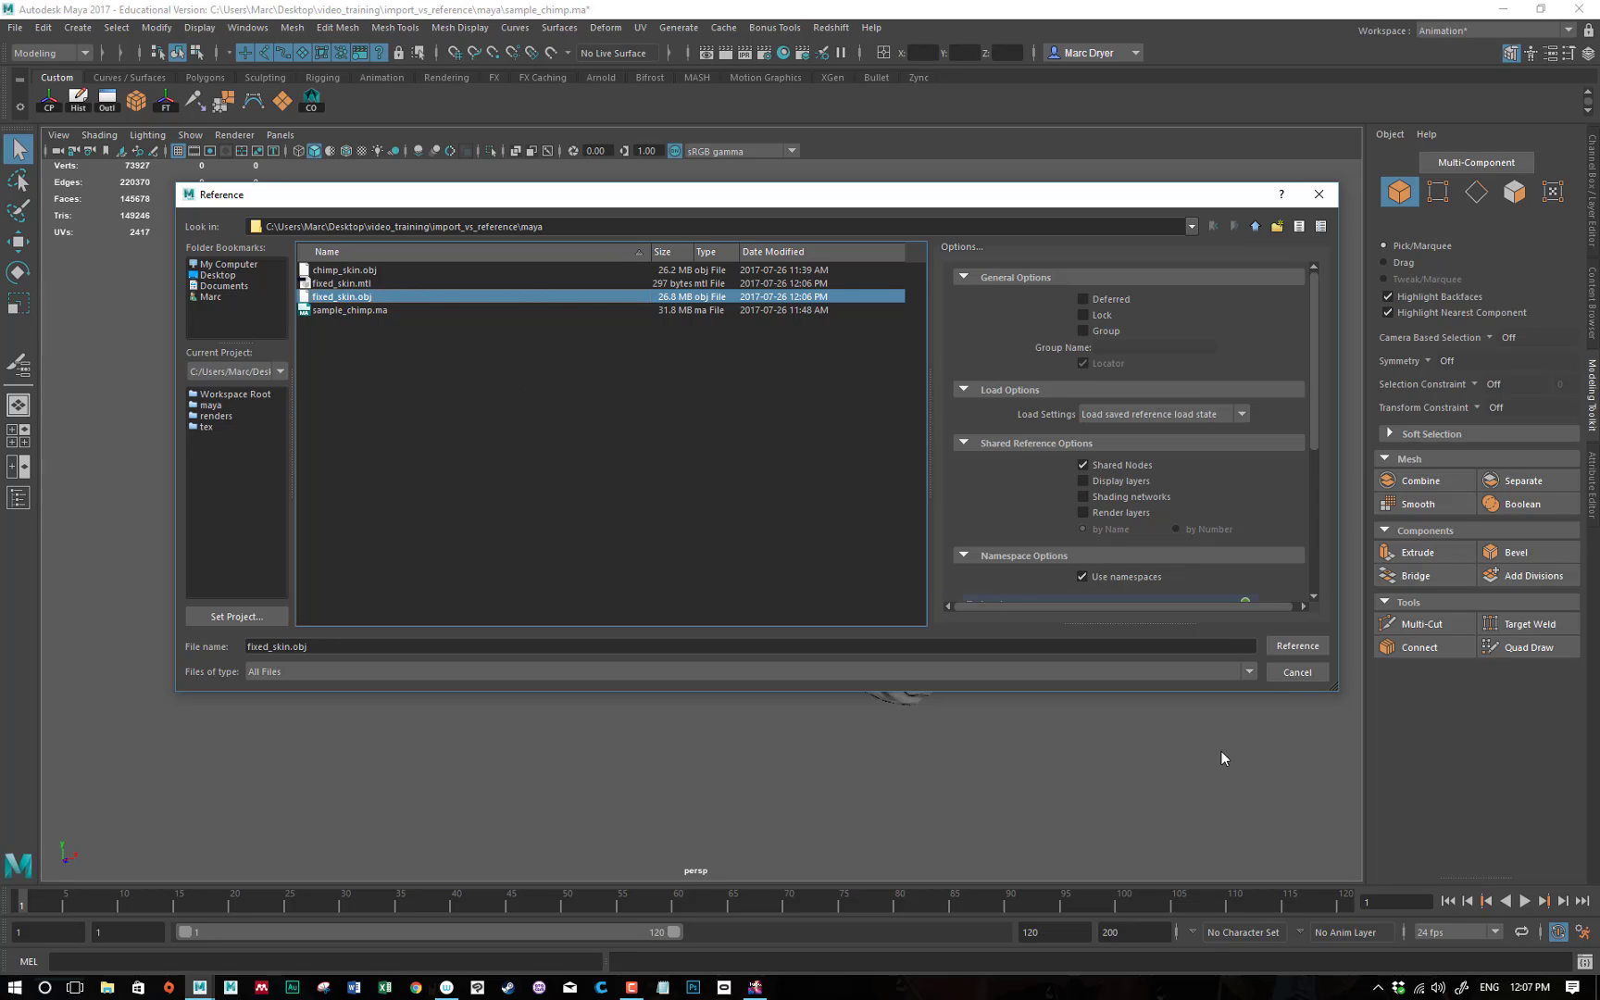
{"action": "left_click", "coordinate": [1298, 672]}
Save the sample_chimp.ma scene and start a new empty scene.
{"action": "left_click_drag", "start_coordinate": [791, 634], "coordinate": [865, 574], "text": "alt"}
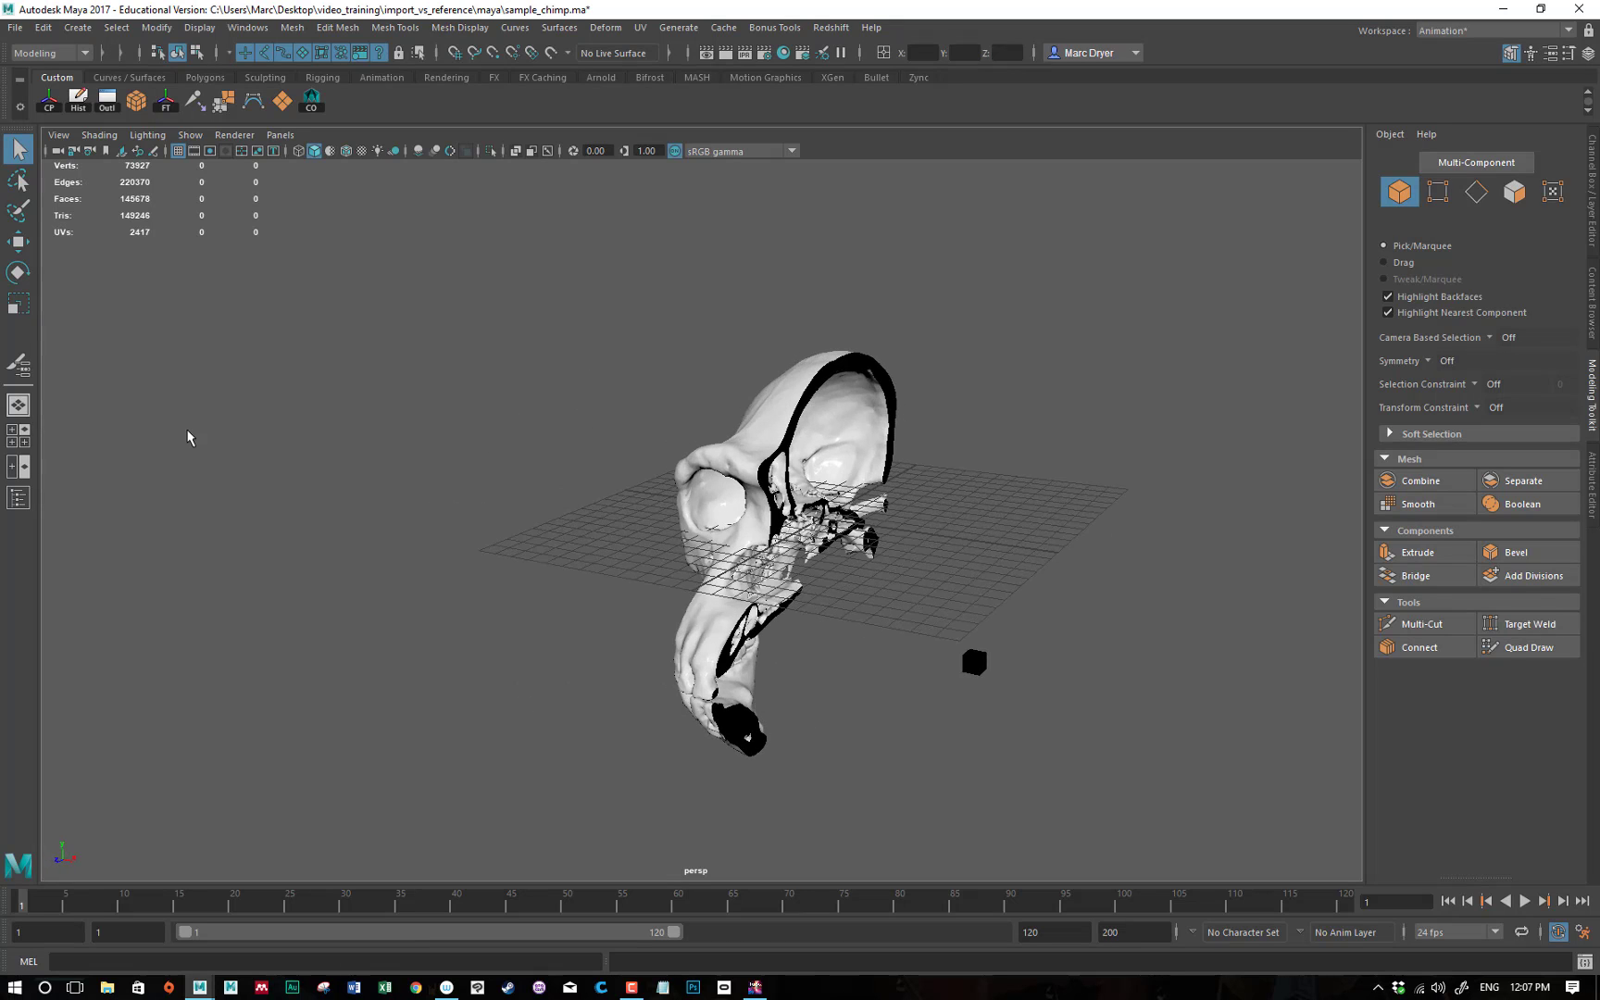
{"action": "left_click_drag", "start_coordinate": [608, 586], "coordinate": [541, 553], "text": "alt"}
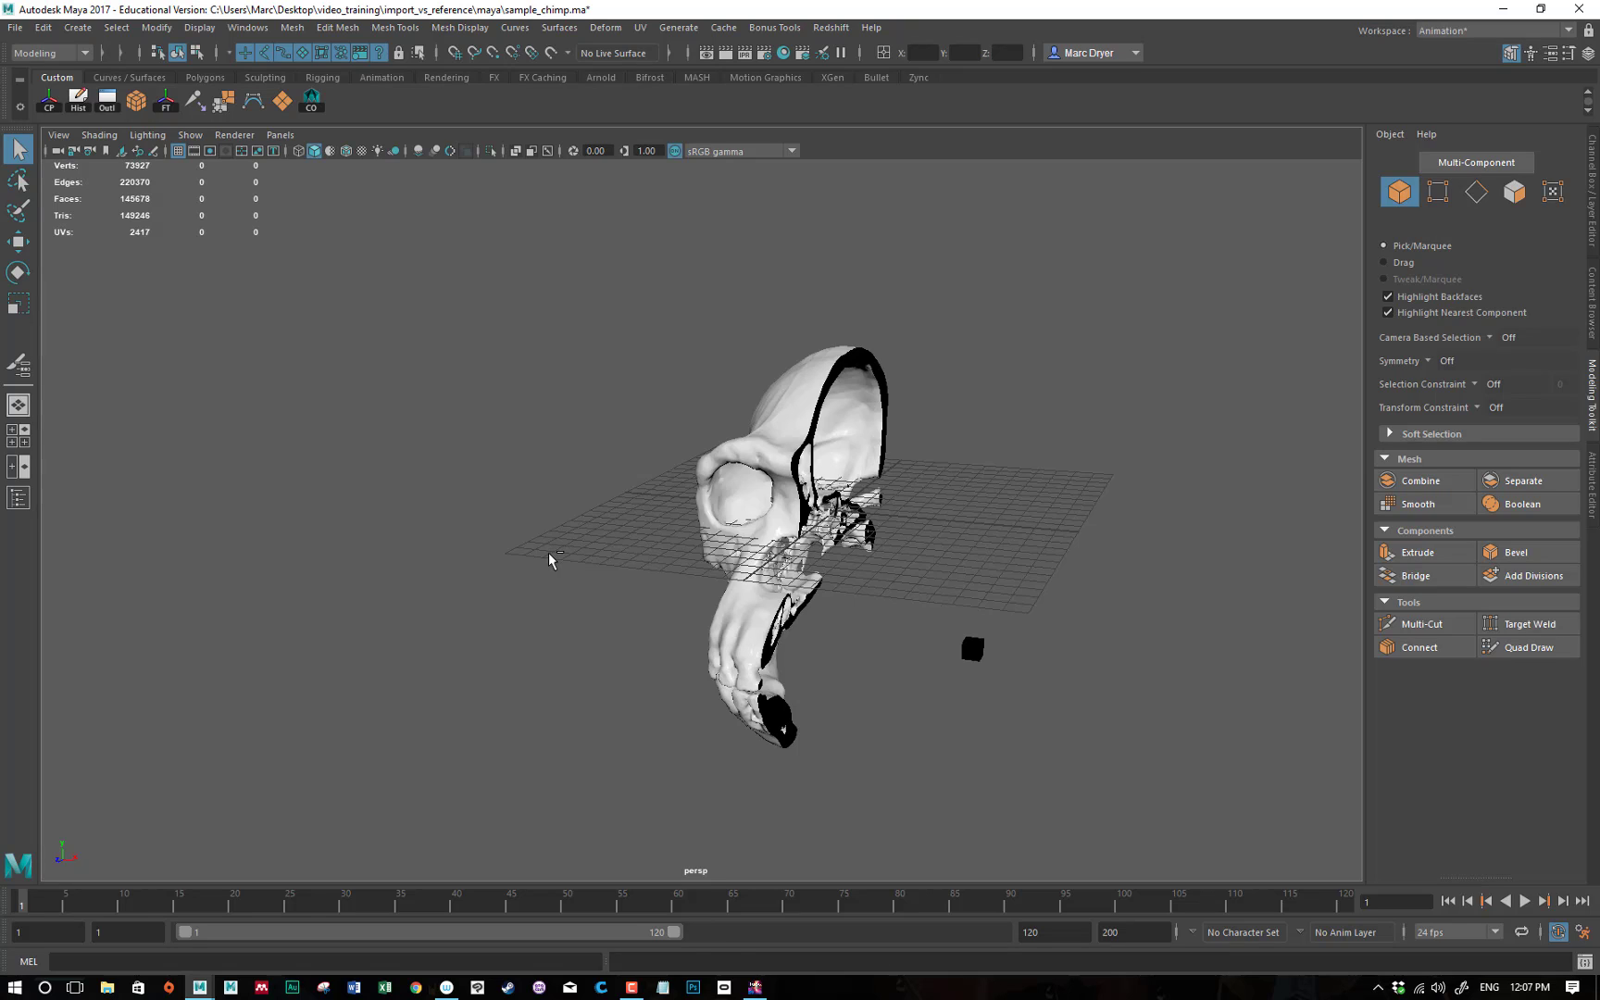
{"action": "key", "text": "ctrl+s"}
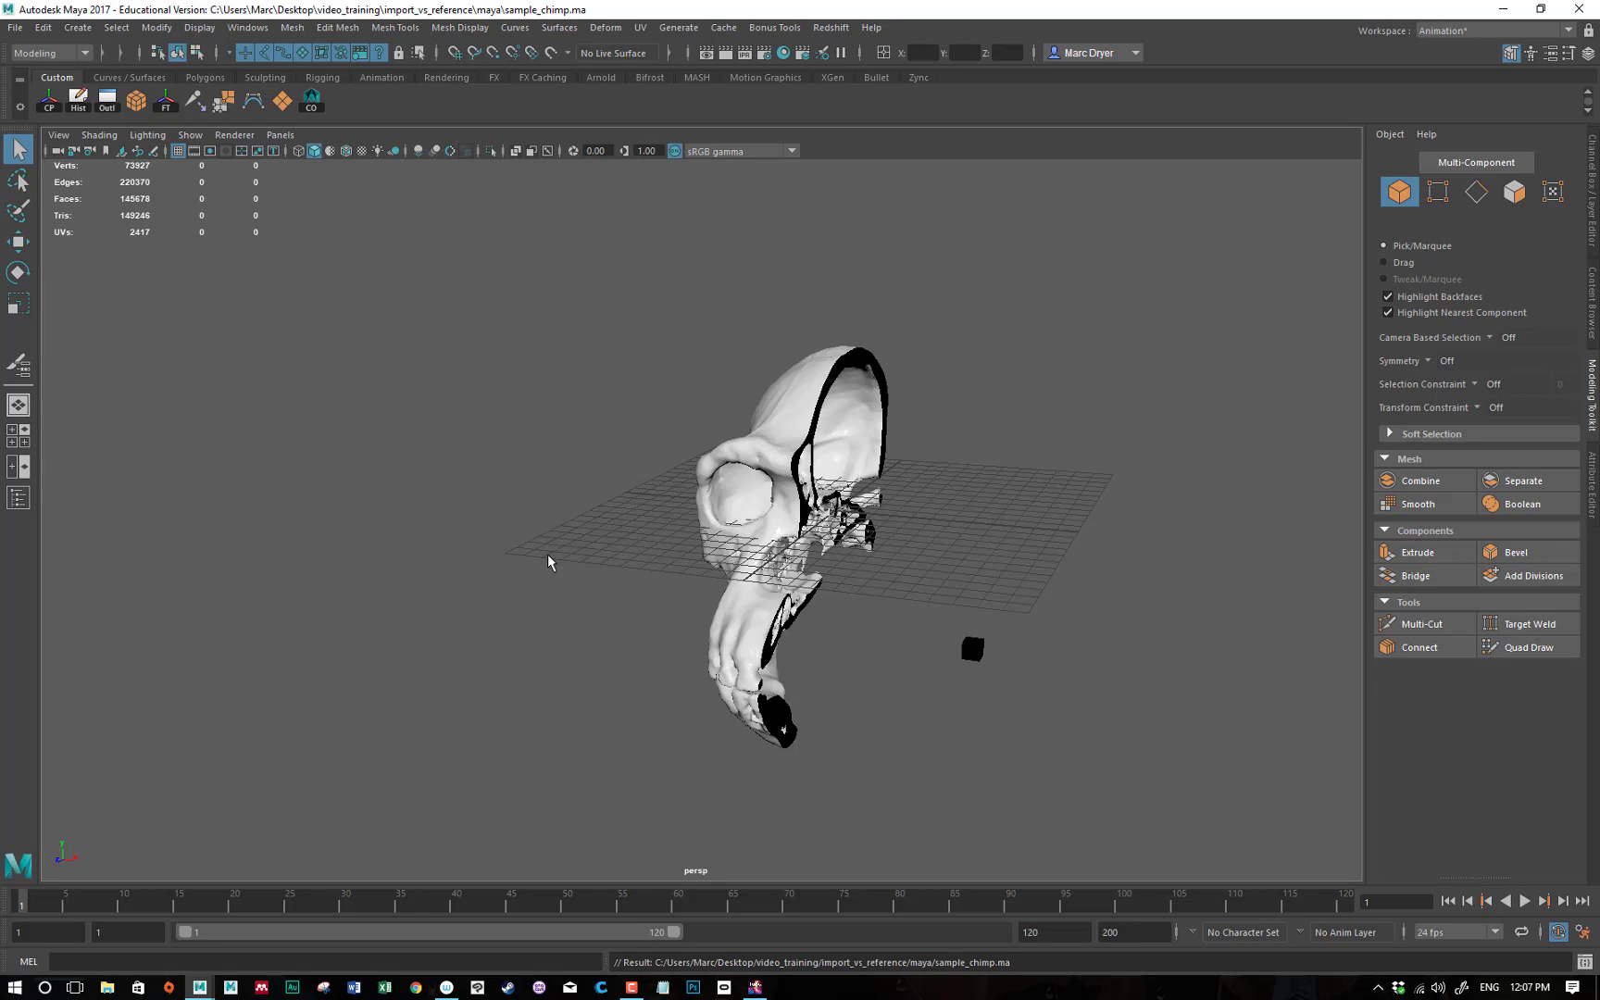
{"action": "key", "text": "ctrl+n"}
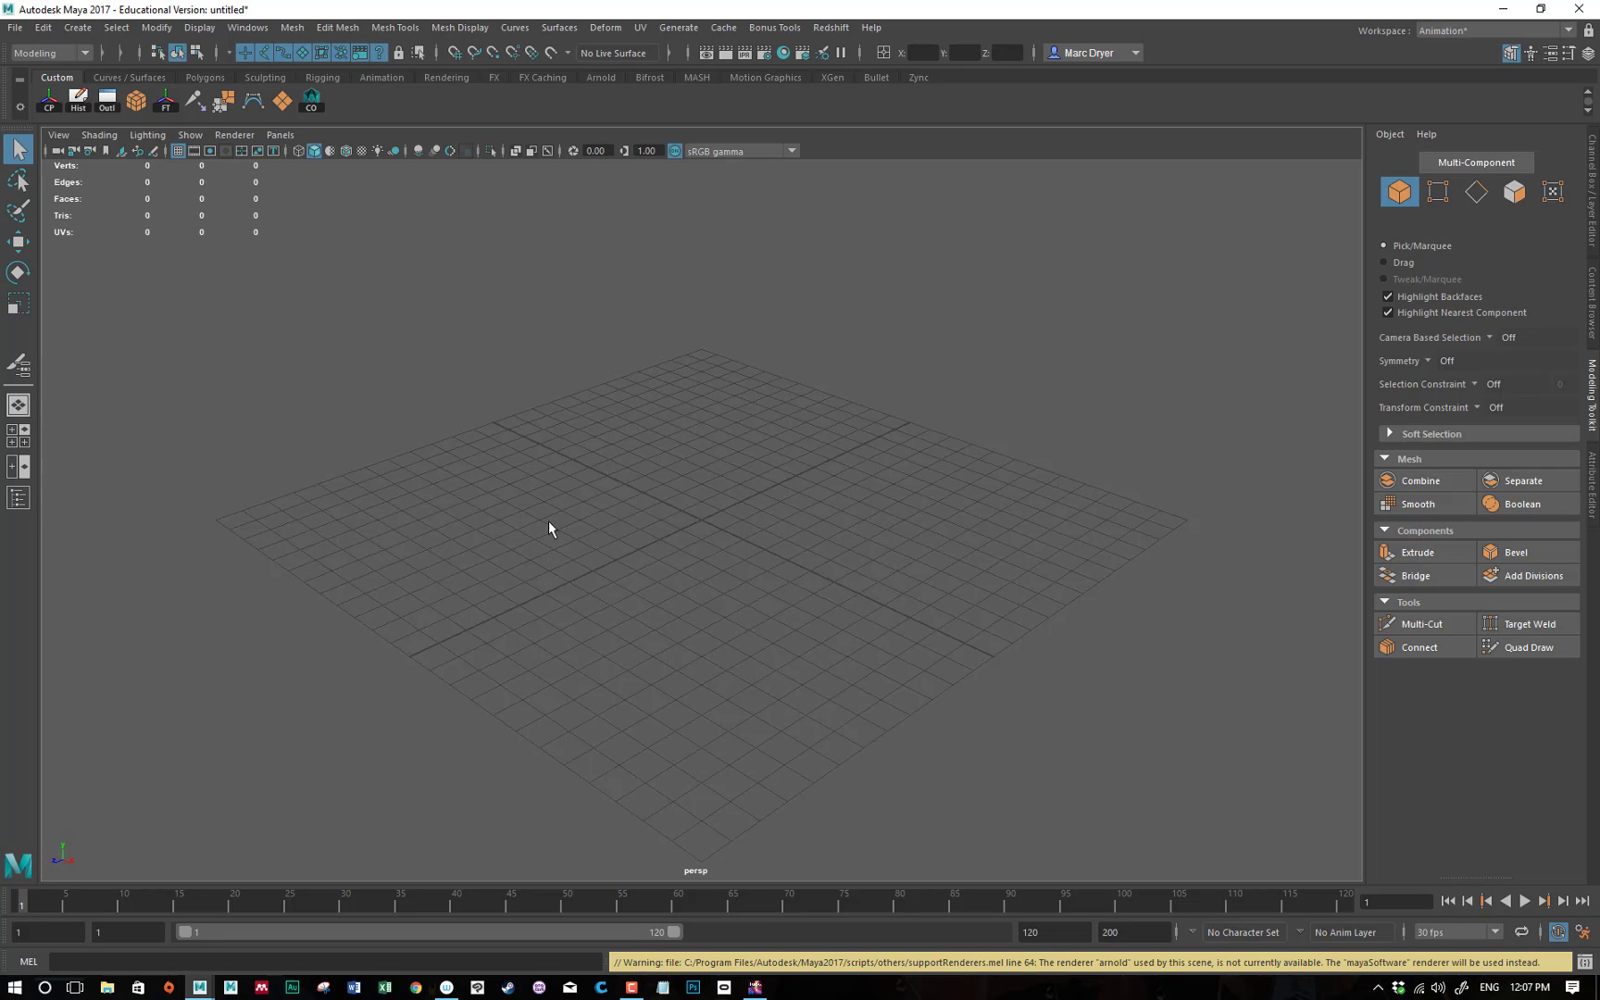
Set the current project to the import_vs_reference folder inside video_training.
{"action": "left_click", "coordinate": [14, 27]}
{"action": "left_click", "coordinate": [37, 573]}
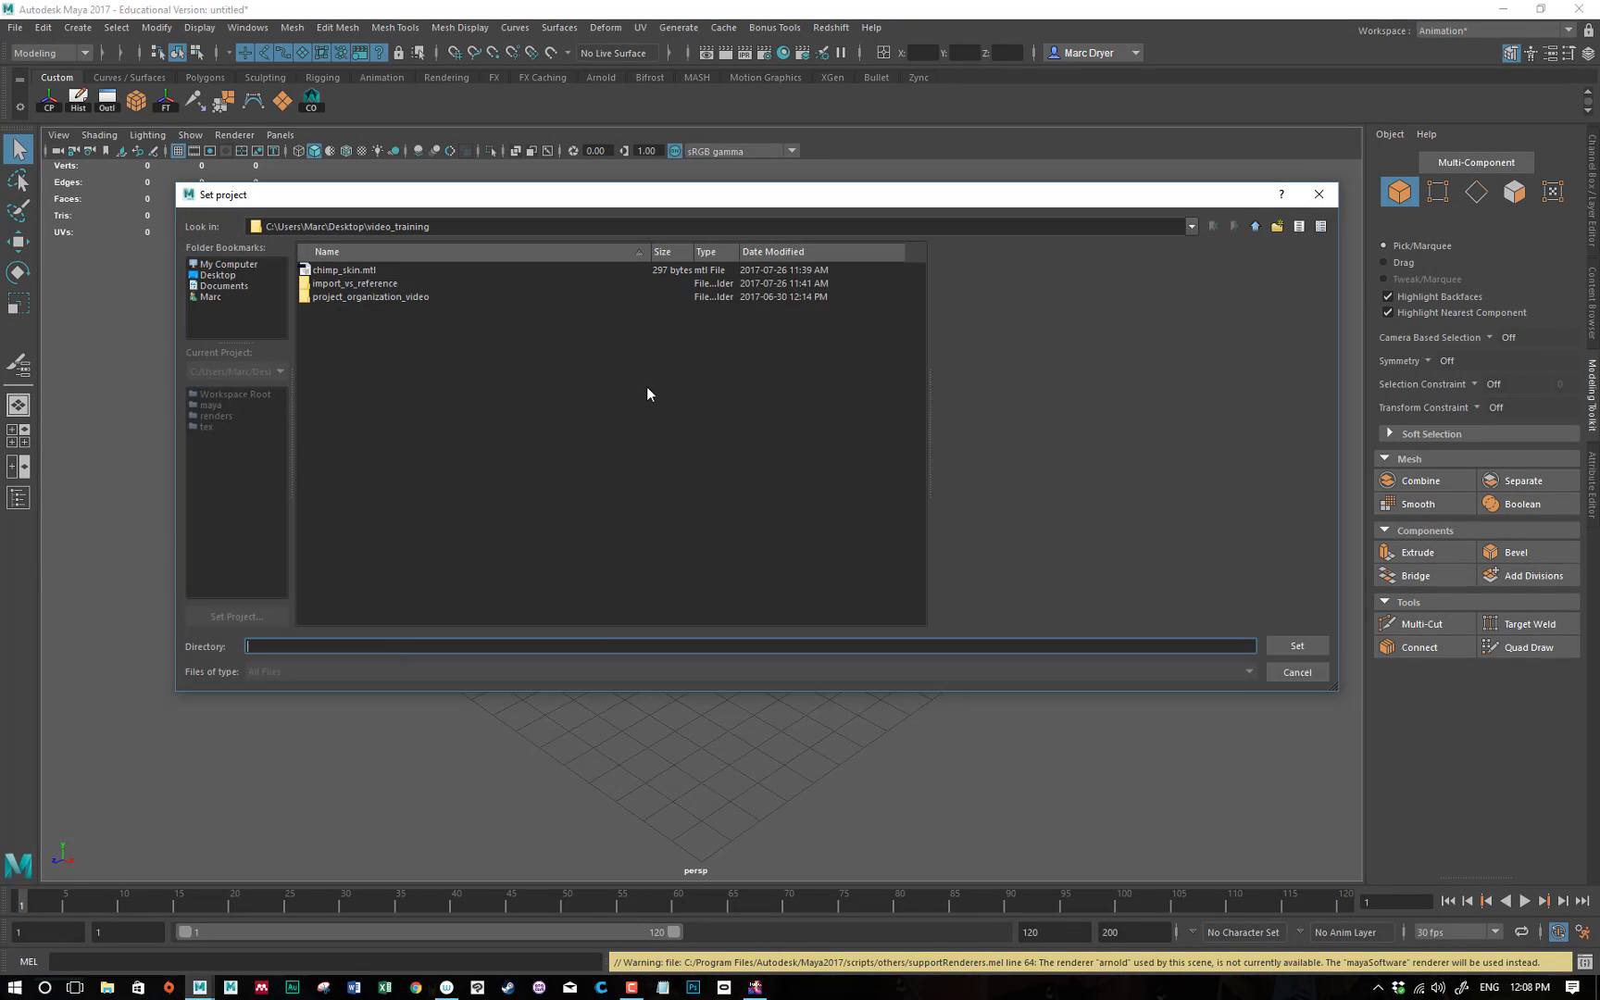
{"action": "left_click", "coordinate": [343, 283]}
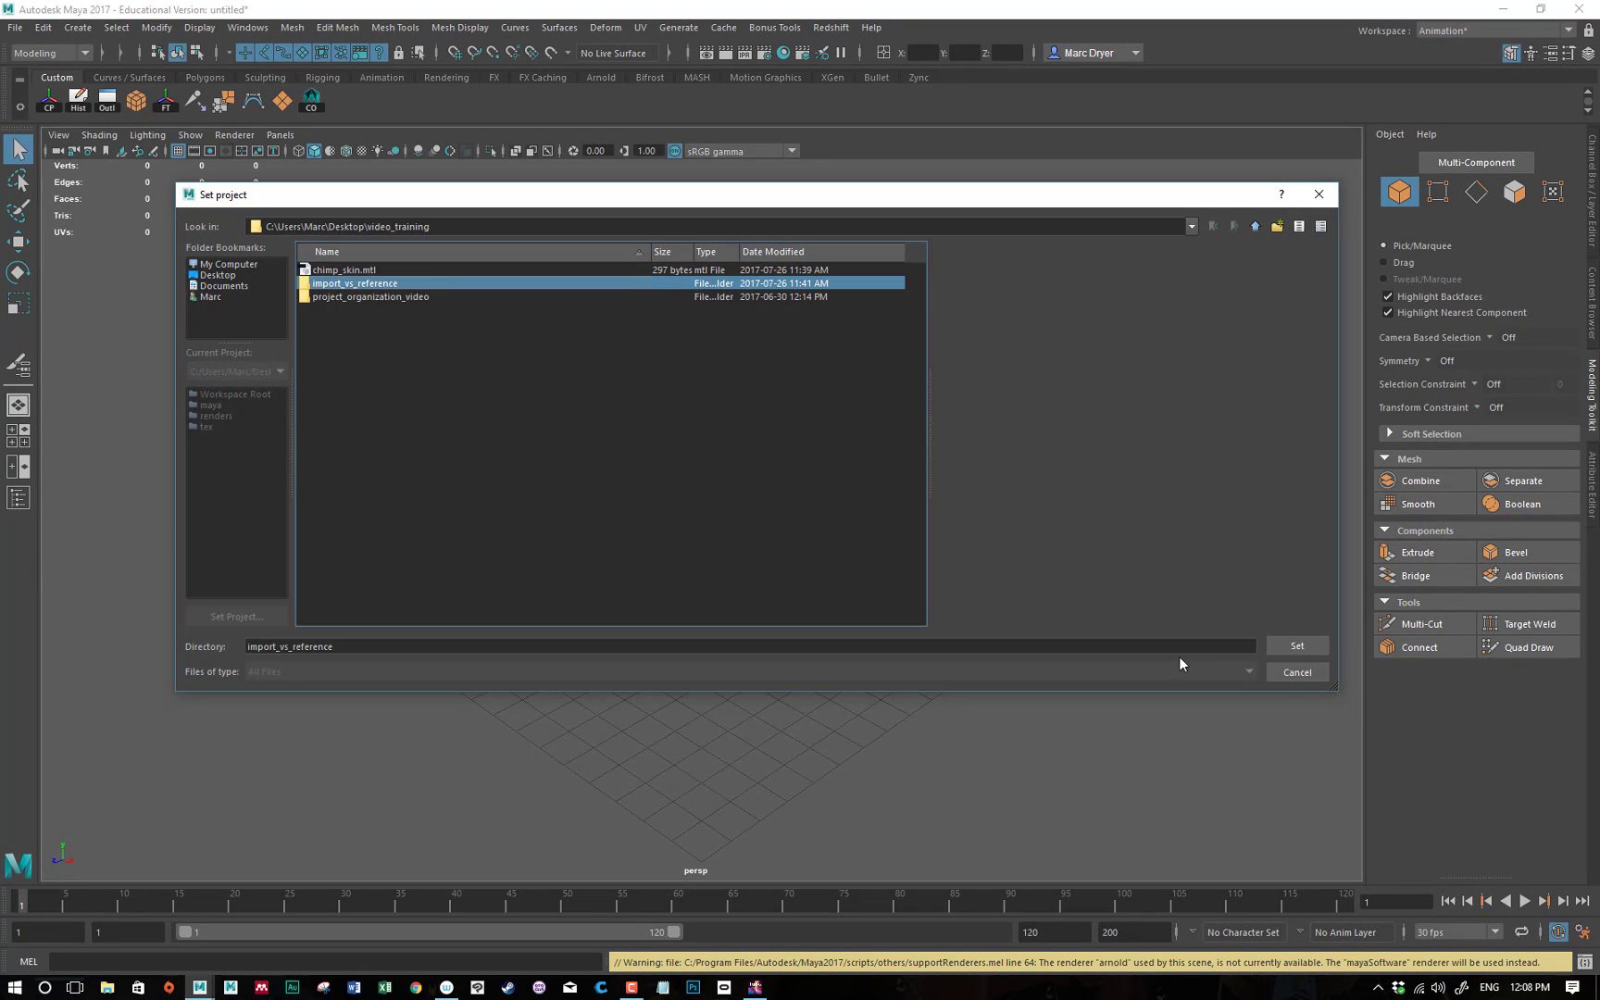
{"action": "left_click", "coordinate": [1294, 650]}
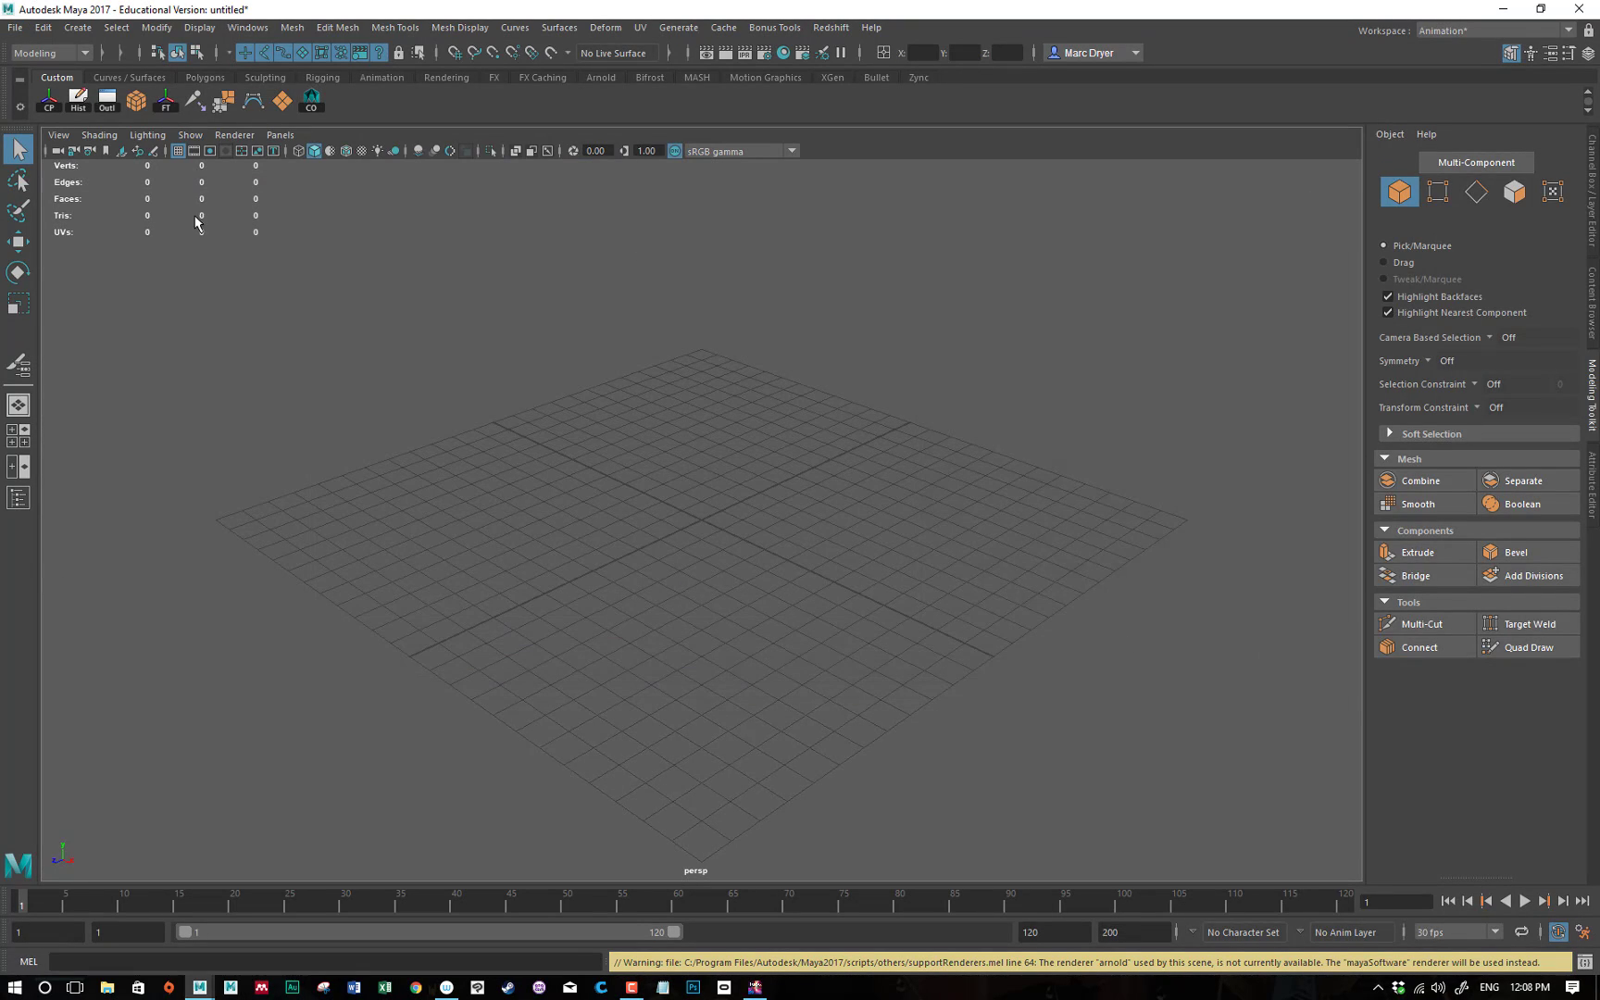
Import fixed_skin.obj from the project's maya folder into the empty scene.
{"action": "left_click", "coordinate": [15, 27]}
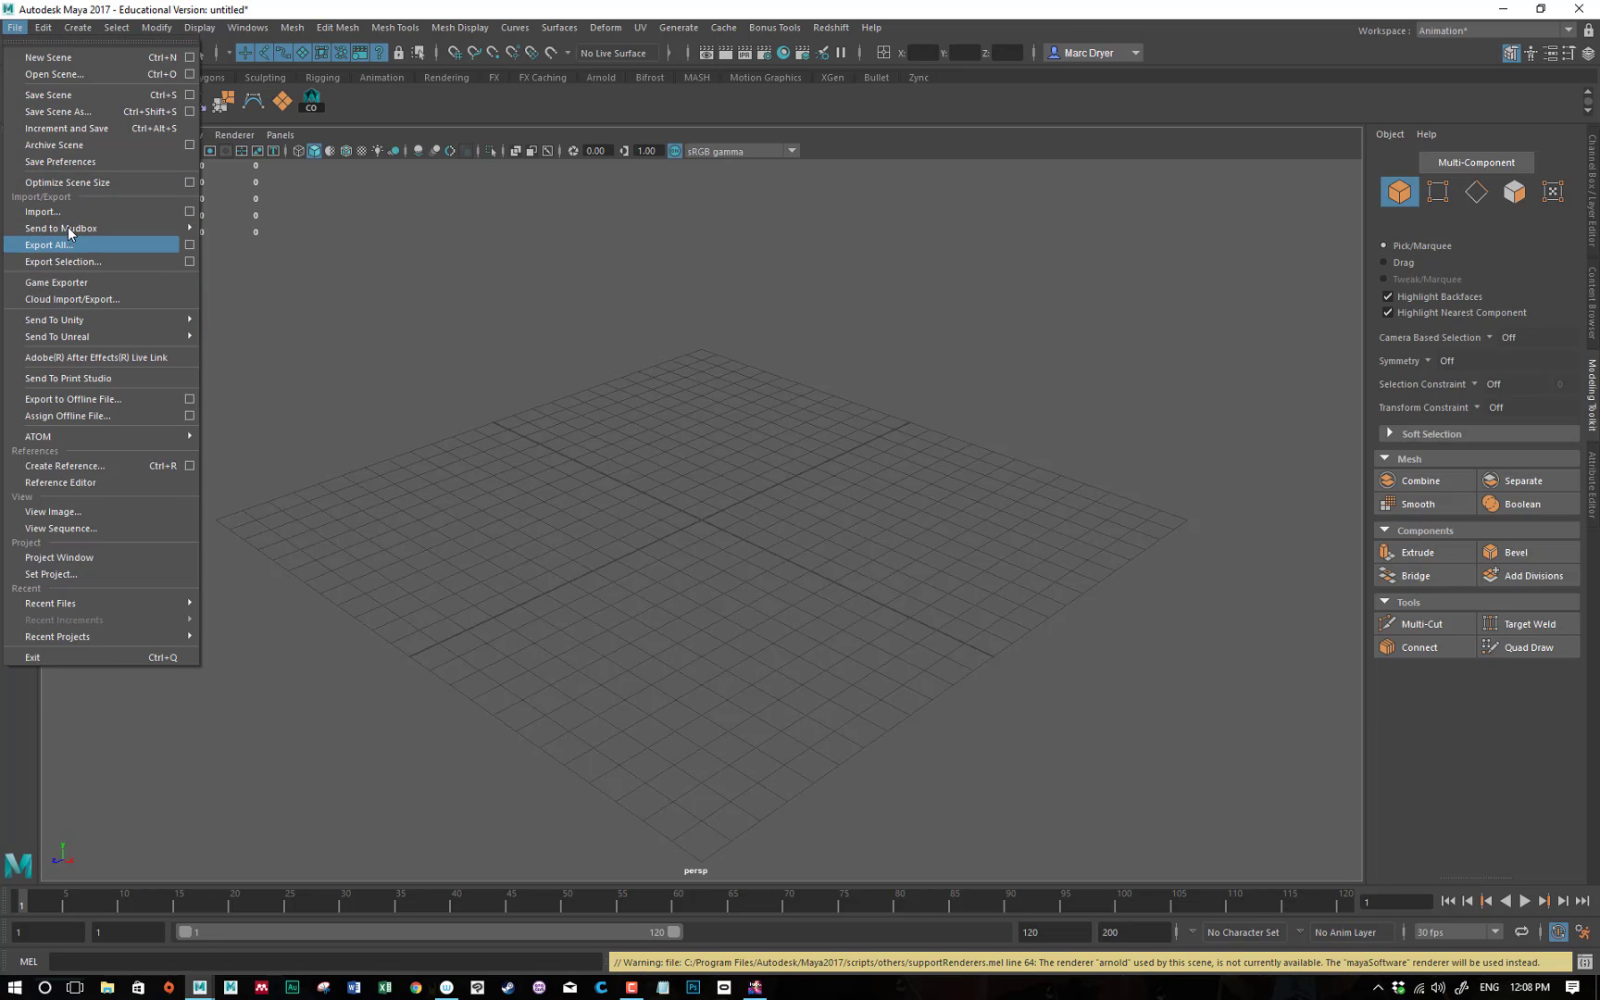
{"action": "left_click", "coordinate": [42, 211]}
{"action": "left_click", "coordinate": [339, 298]}
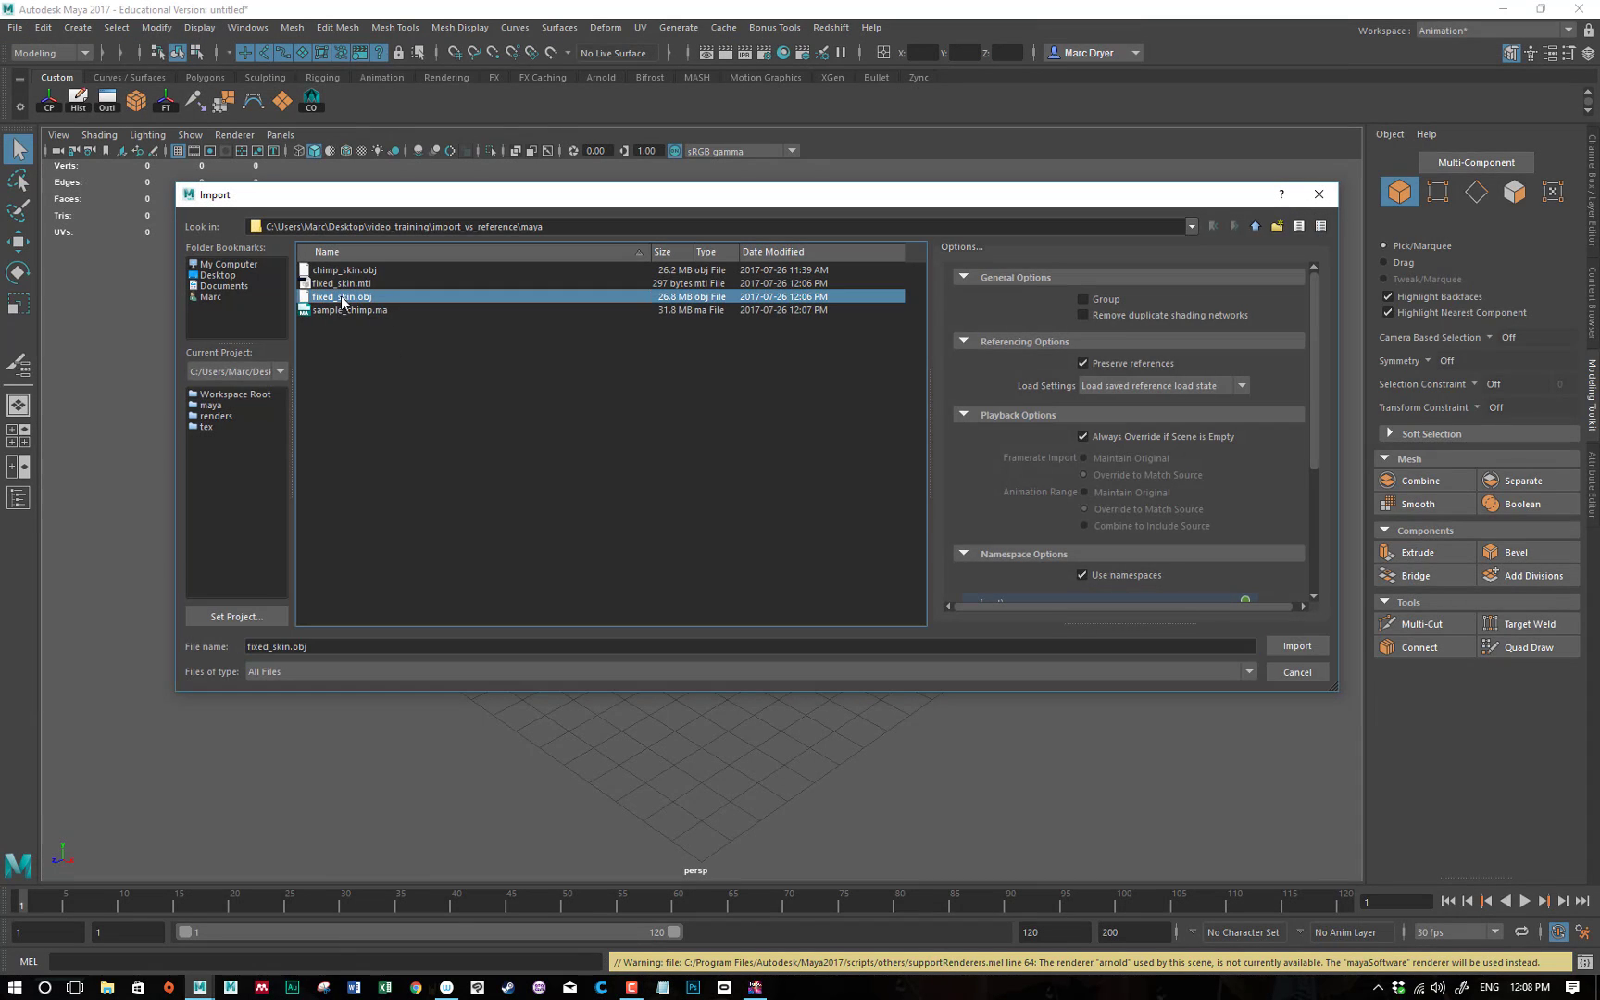
{"action": "left_click", "coordinate": [1289, 647]}
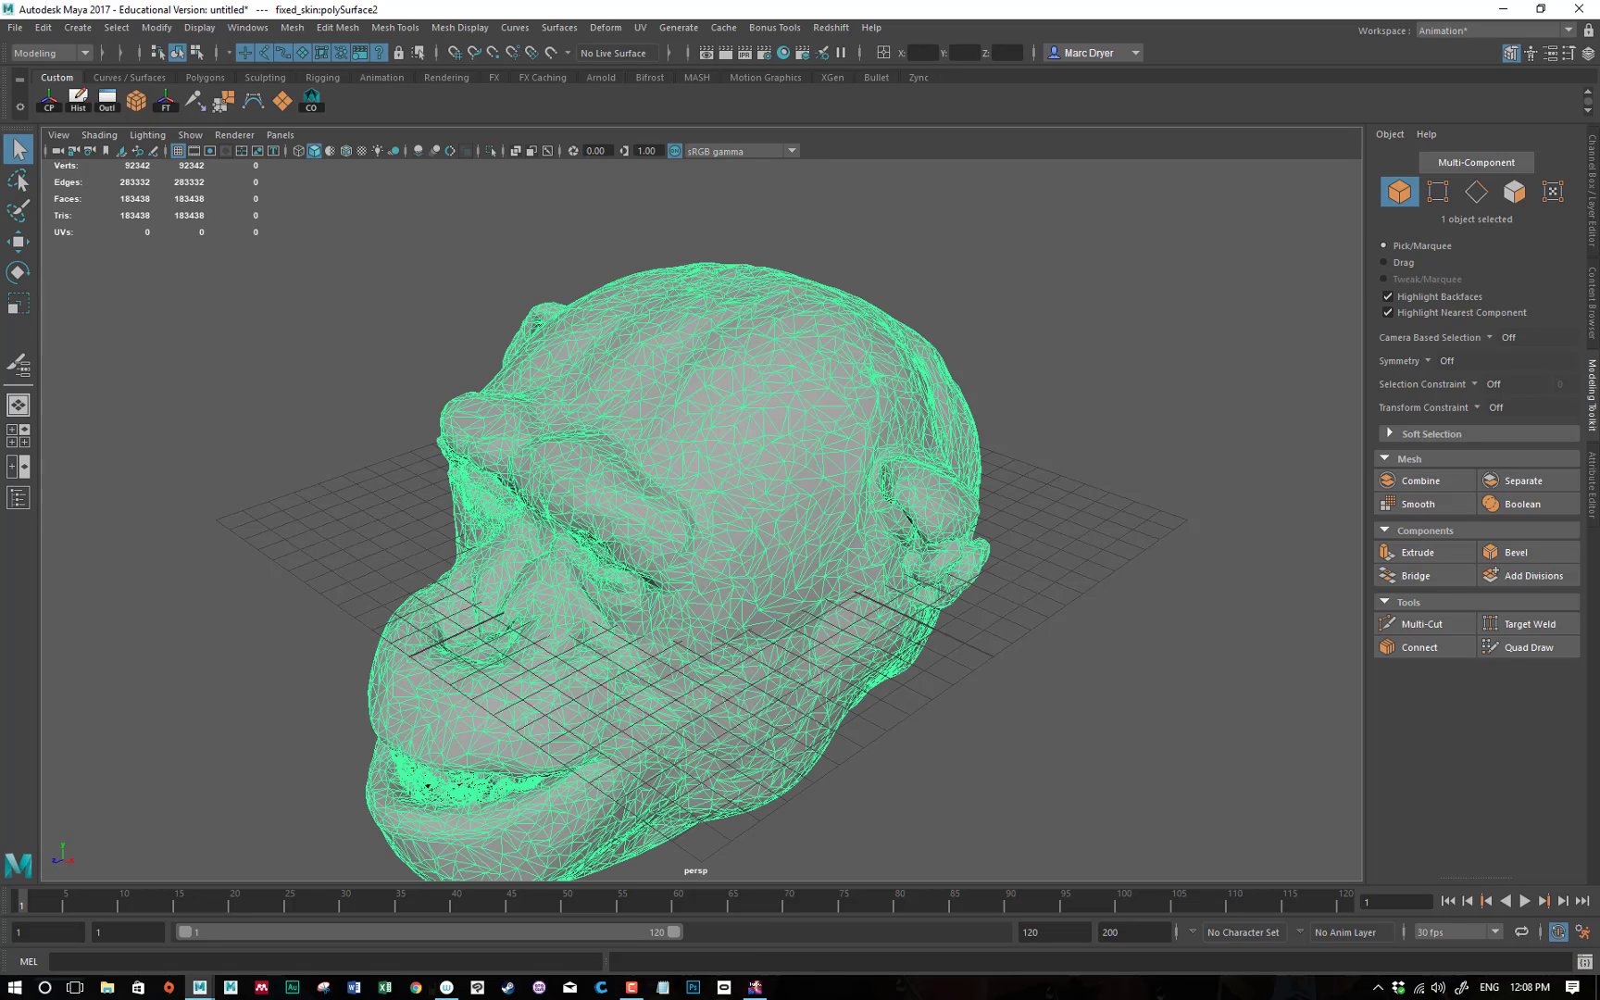
Rename the imported head mesh to fixed_skin1.
{"action": "left_click", "coordinate": [1592, 194]}
{"action": "double_click", "coordinate": [1388, 169]}
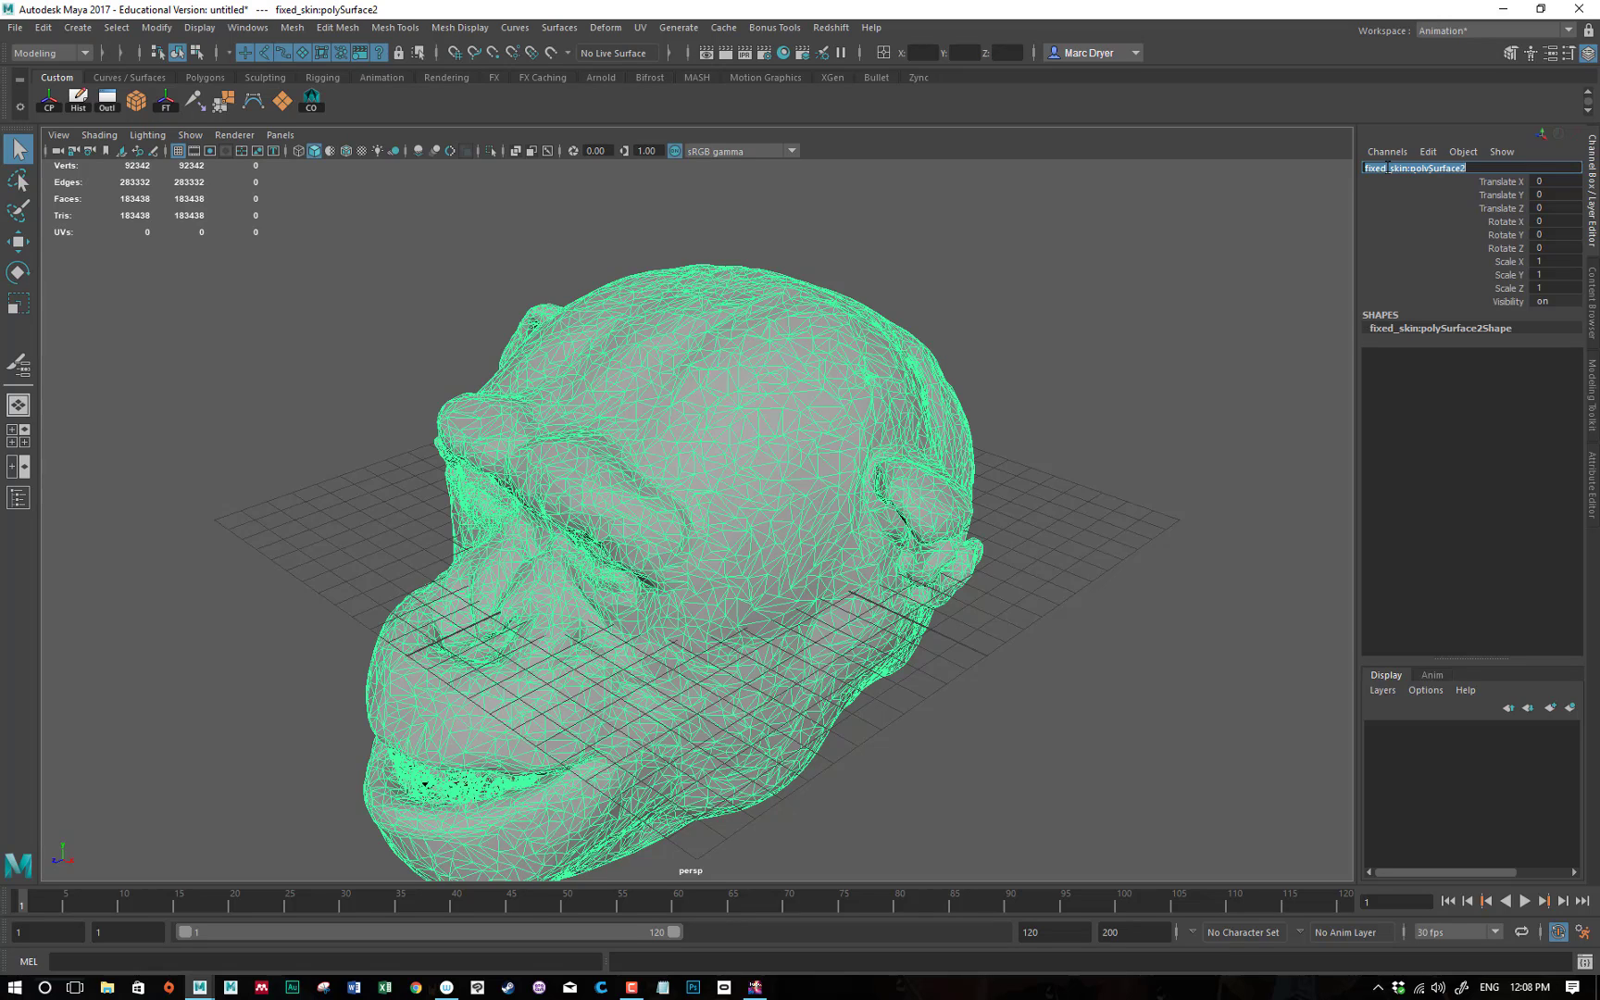
{"action": "type", "text": "f"}
{"action": "type", "text": "ixed"}
{"action": "type", "text": "_skin1"}
{"action": "key", "text": "Return"}
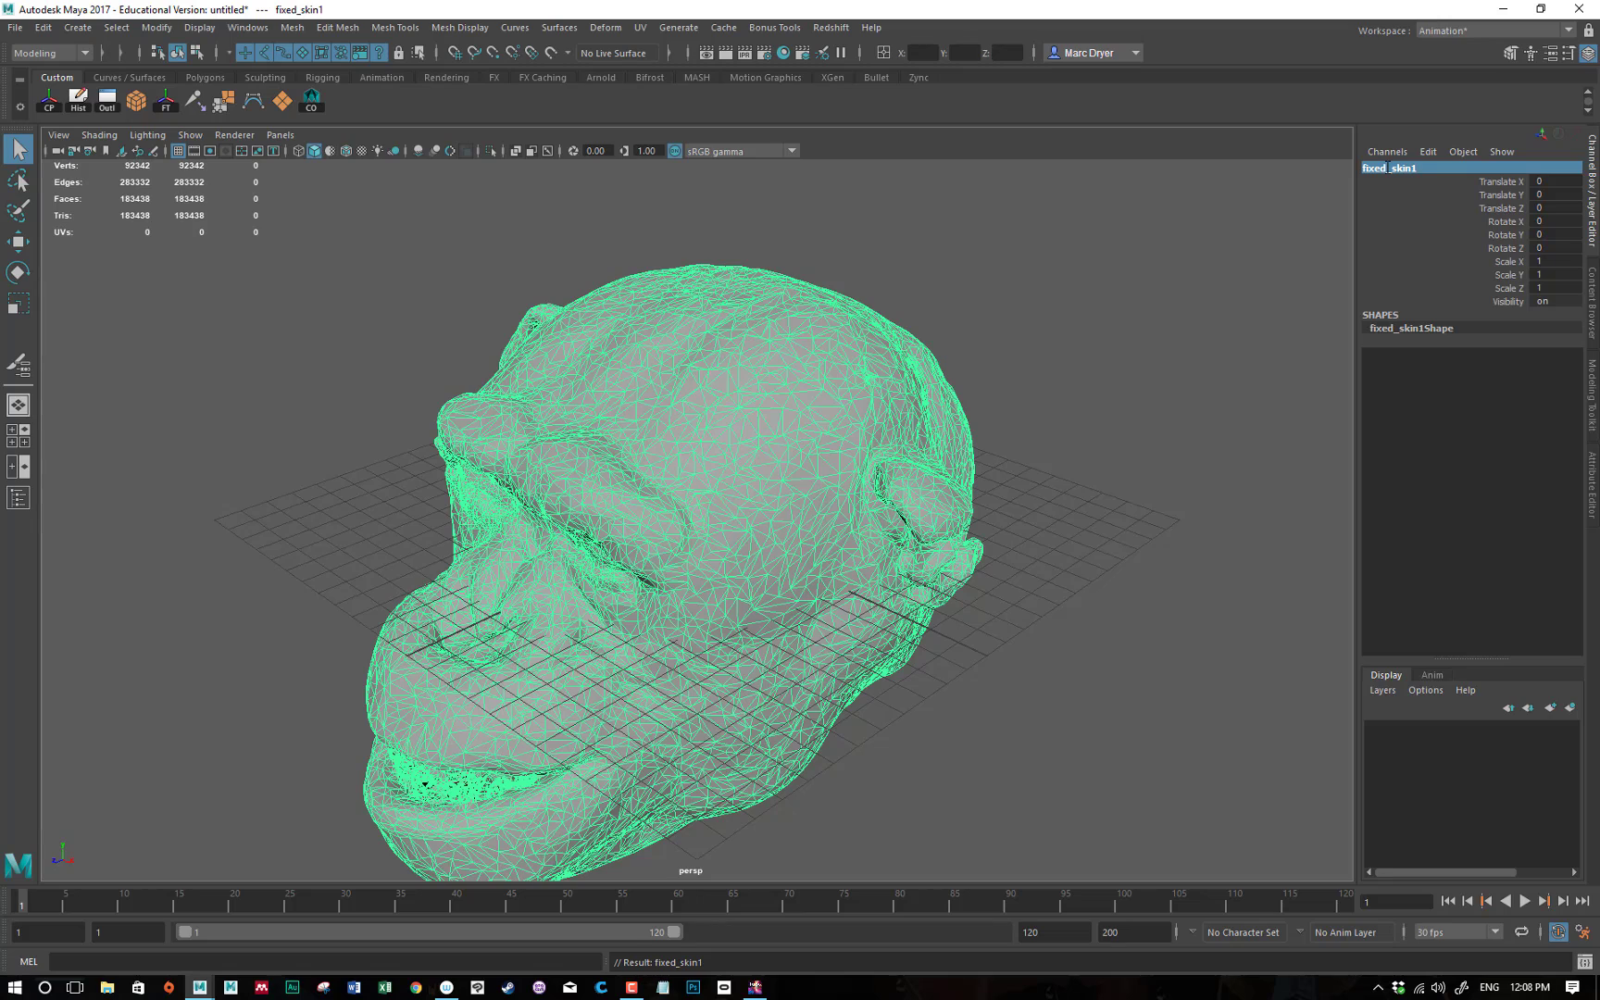
{"action": "left_click", "coordinate": [824, 400]}
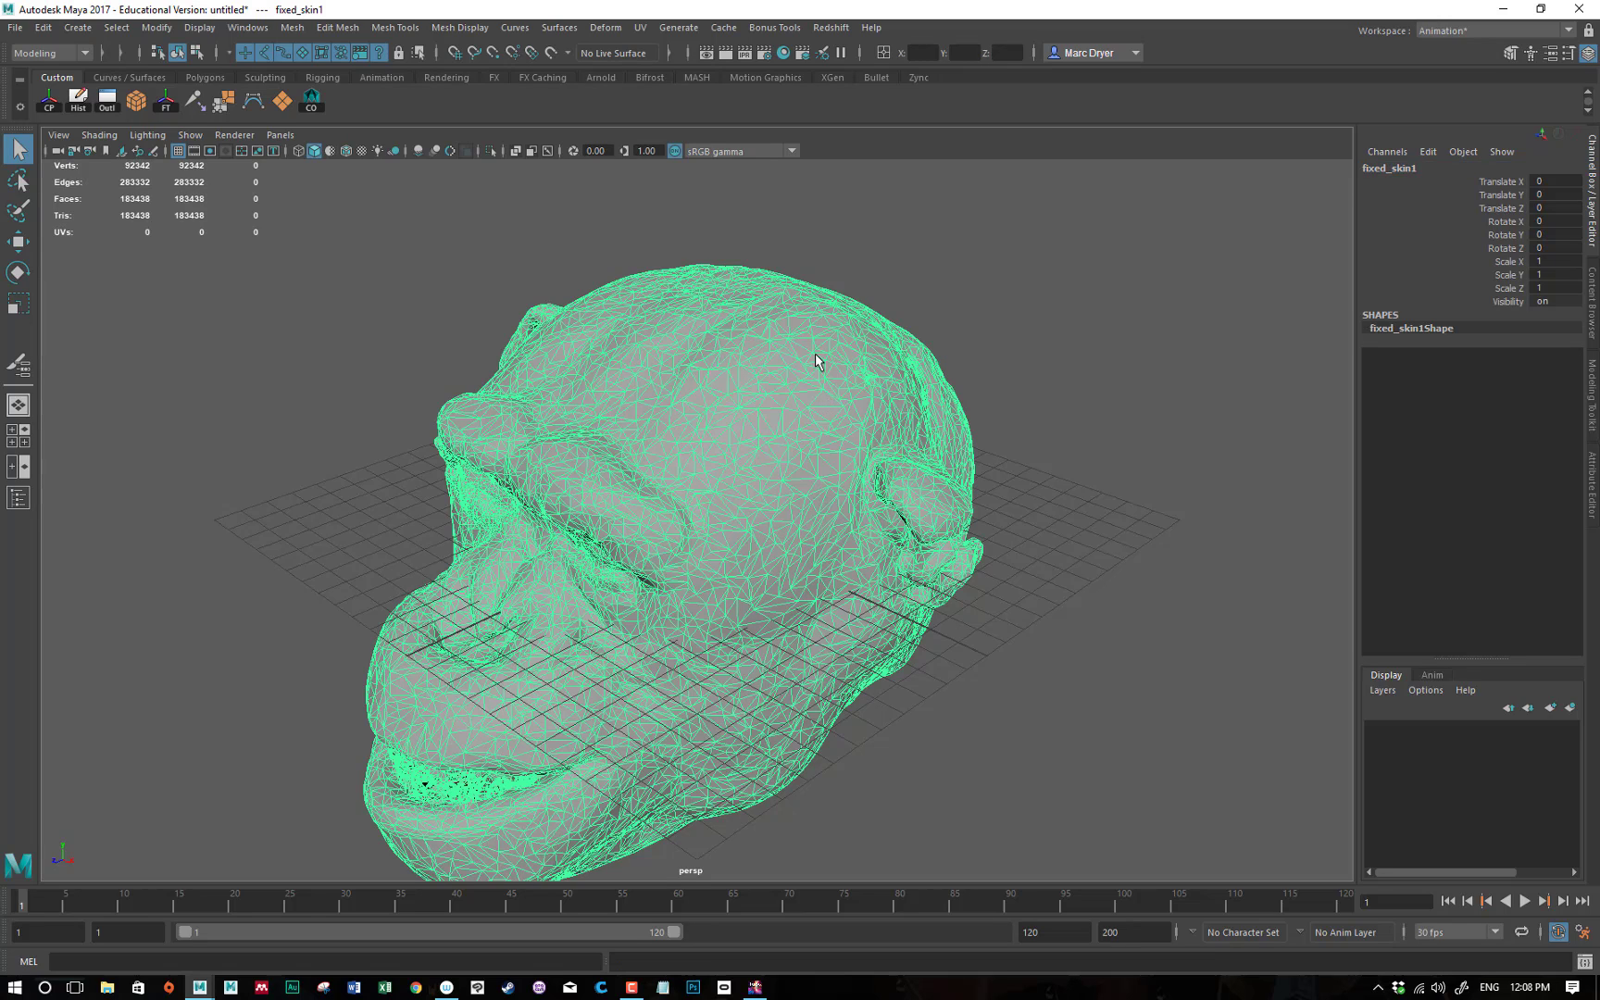
Save the scene as a Maya ASCII file named soft_tissue in the project's maya folder.
{"action": "left_click_drag", "start_coordinate": [718, 426], "coordinate": [630, 411], "text": "alt"}
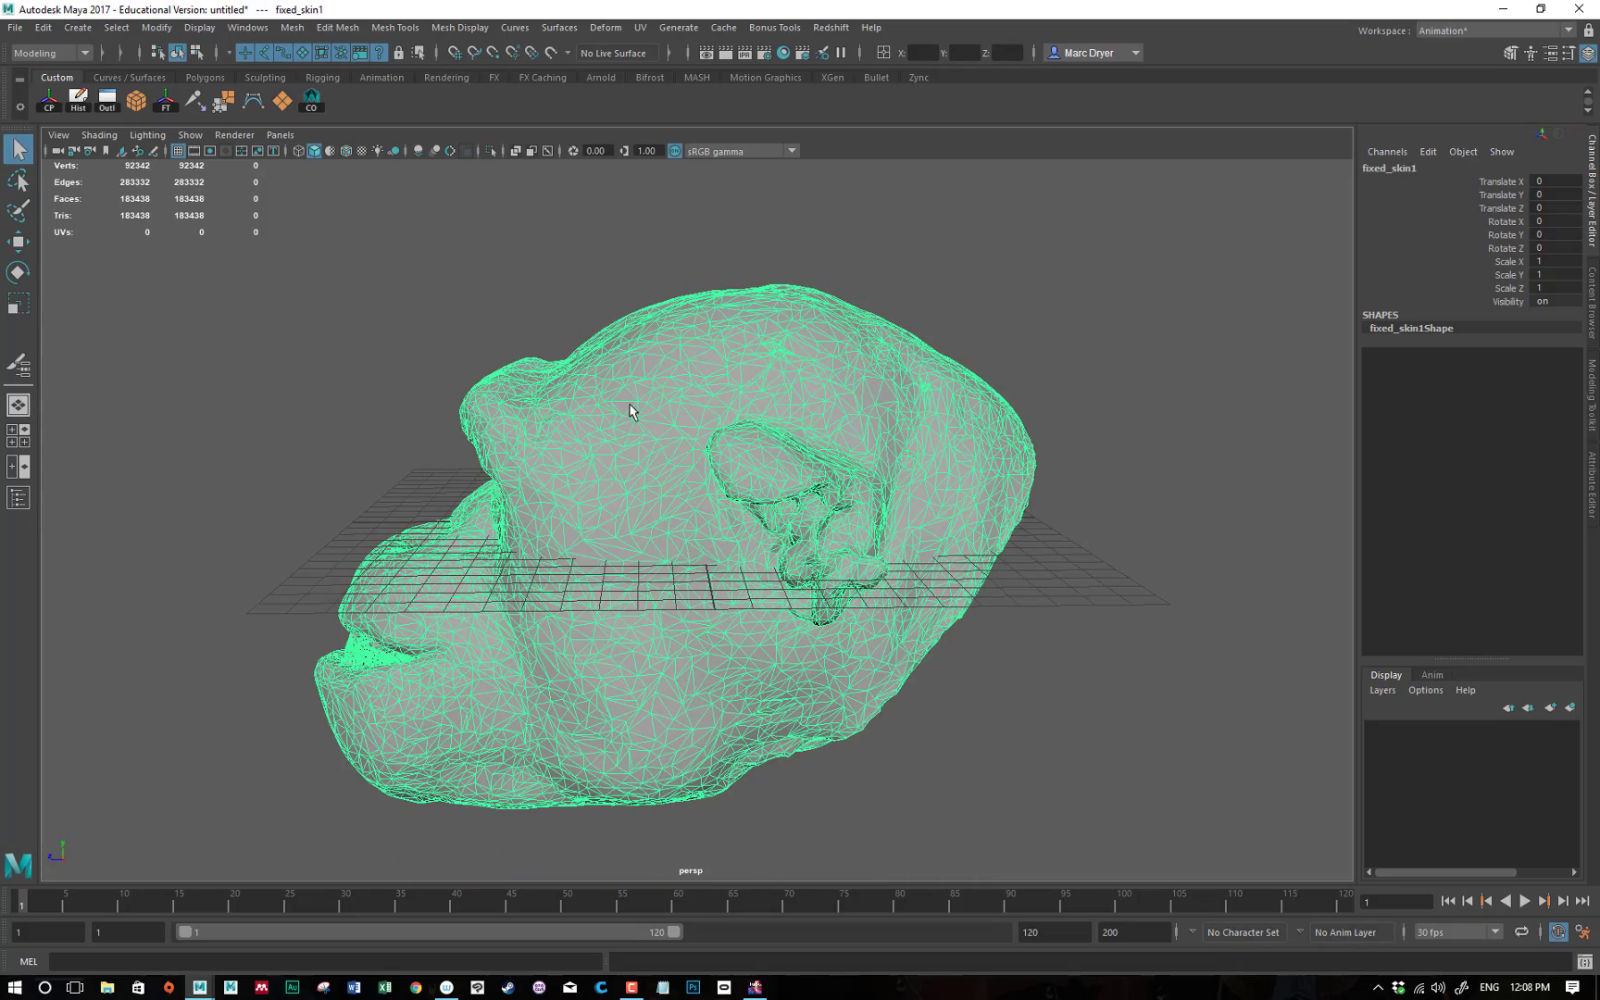
{"action": "key", "text": "ctrl+shift+s"}
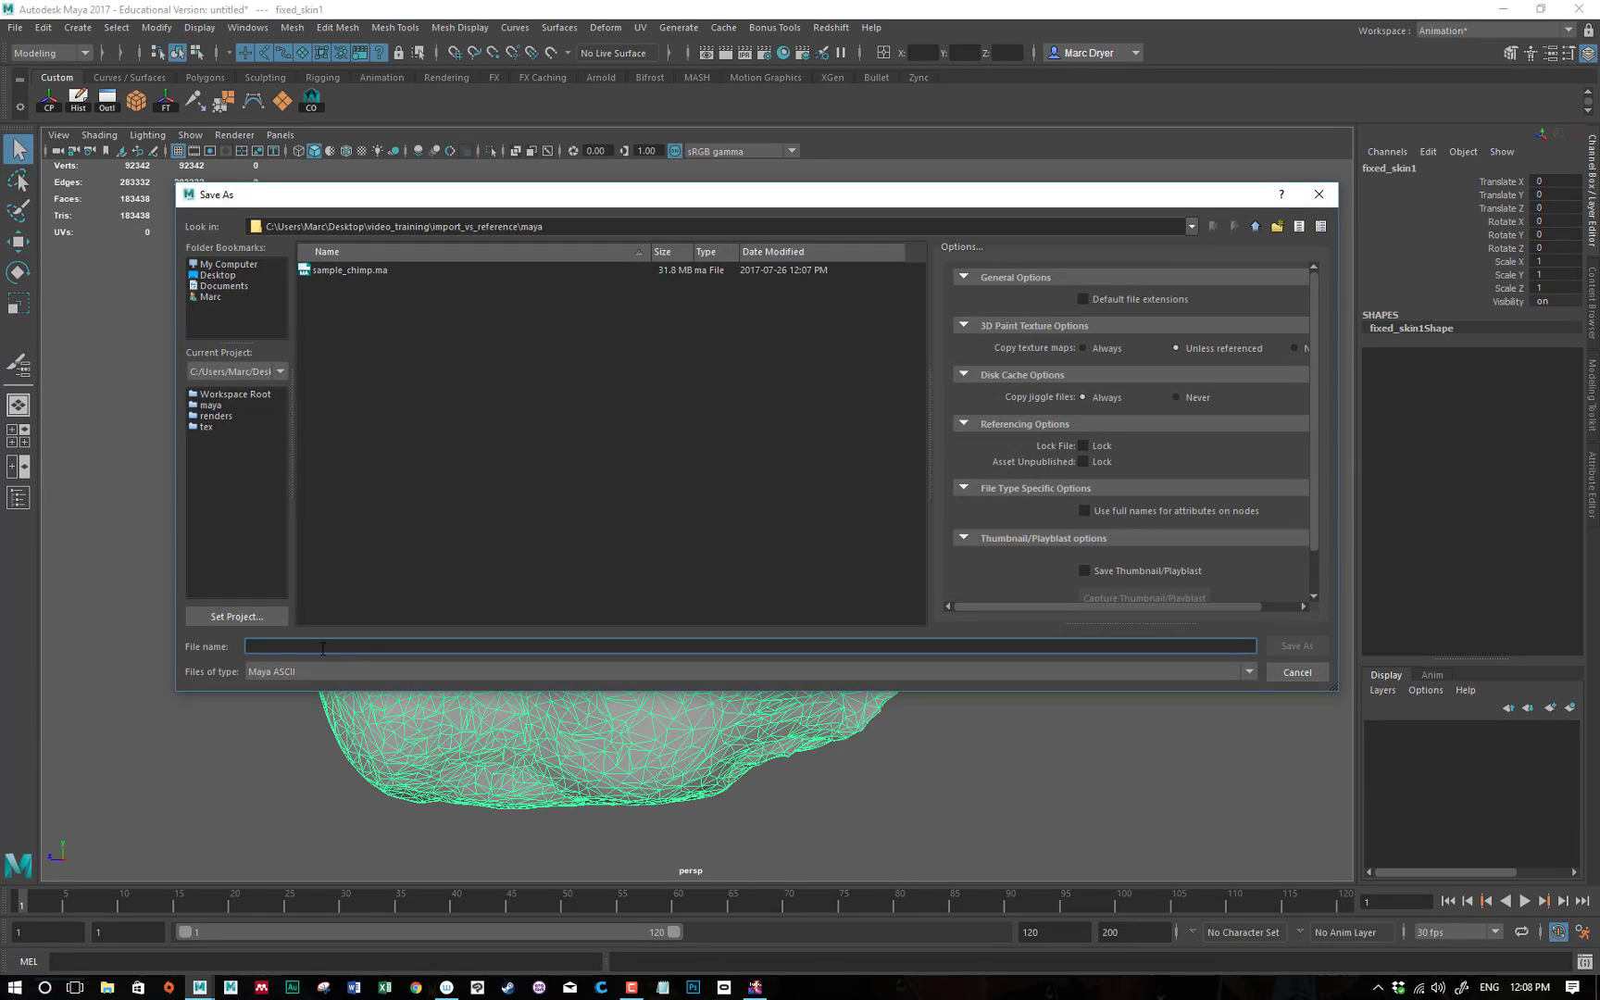
{"action": "type", "text": "s"}
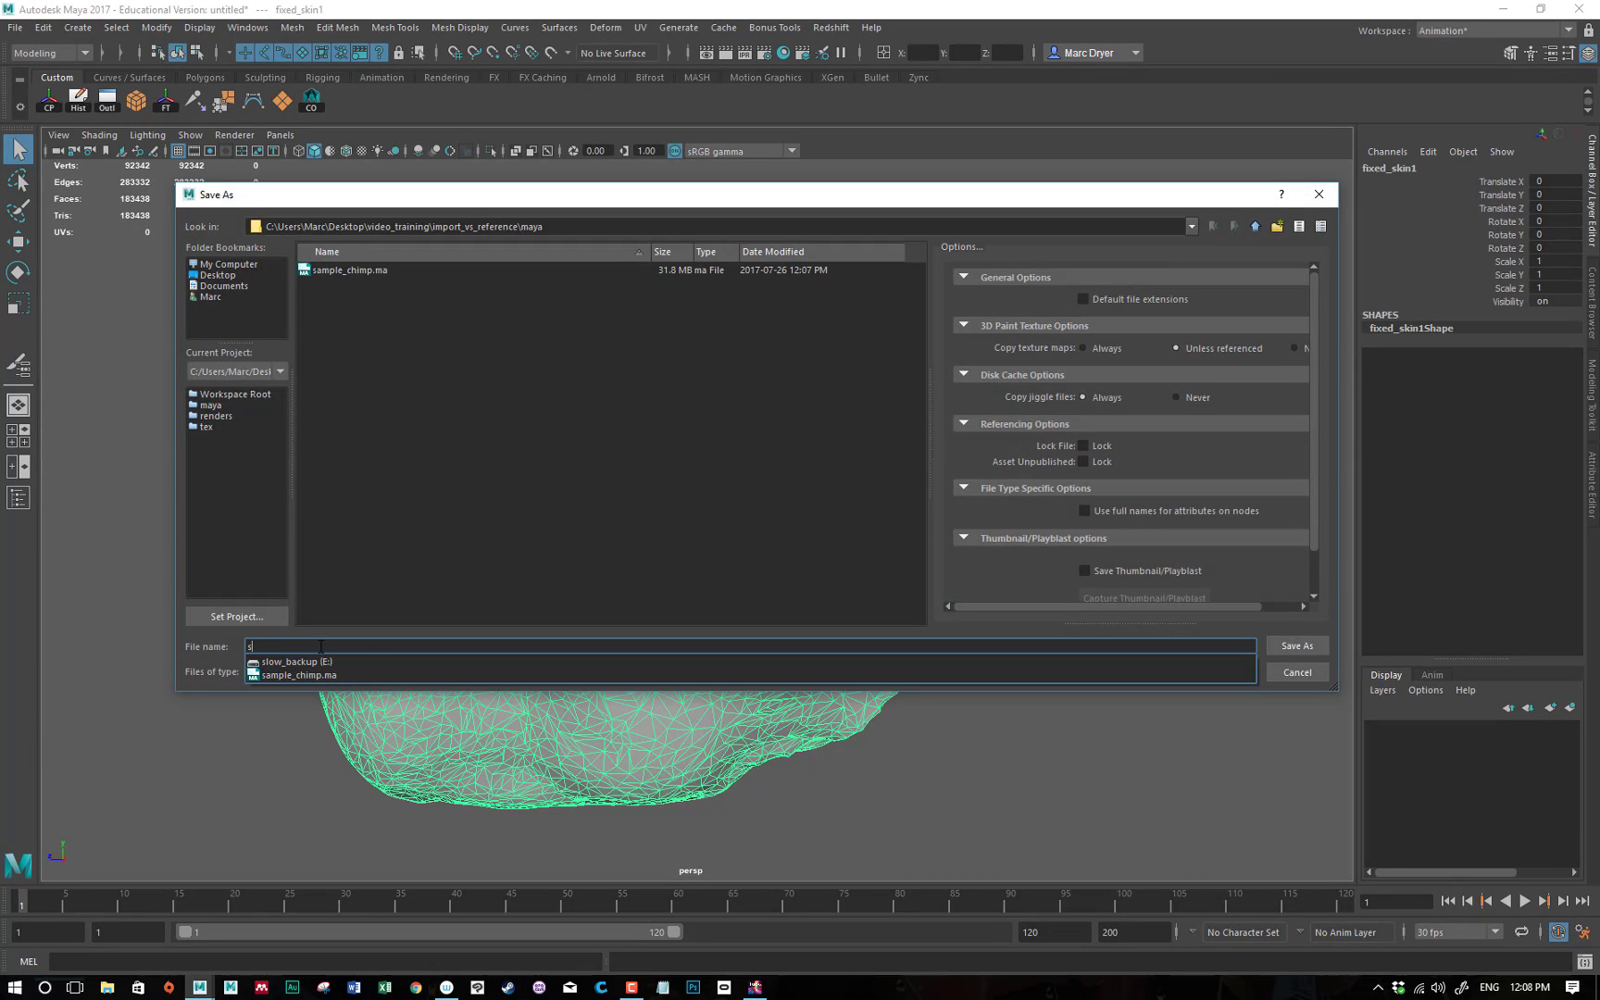
{"action": "type", "text": "oft_t"}
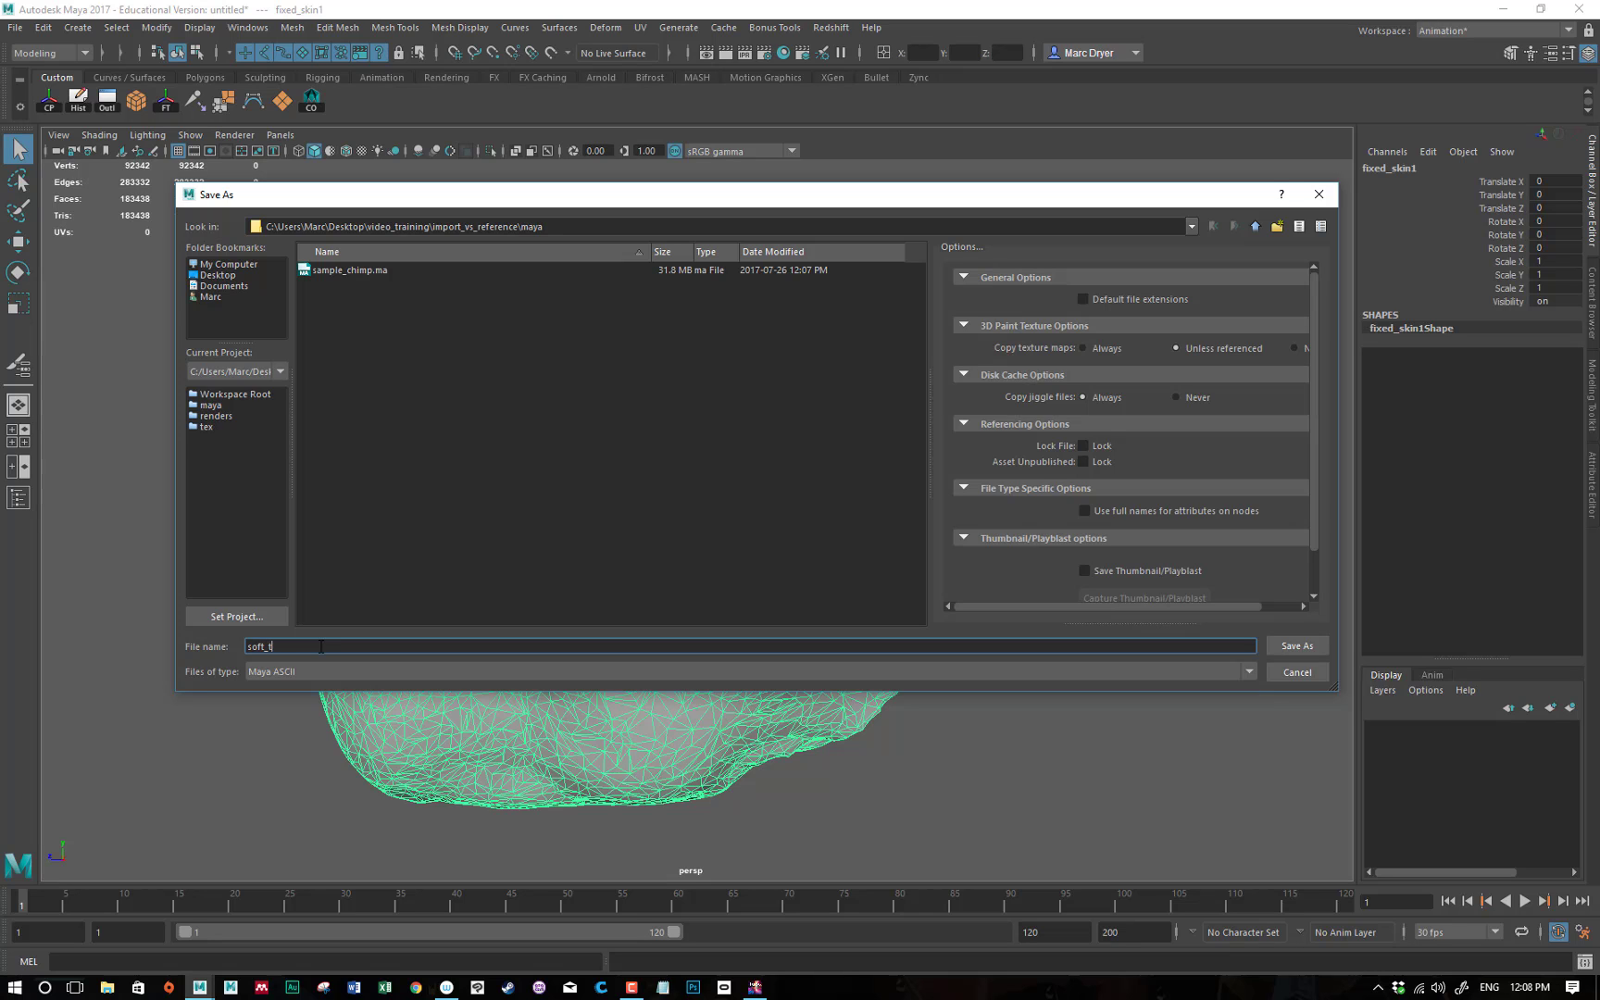
{"action": "type", "text": "issue"}
{"action": "left_click", "coordinate": [1298, 646]}
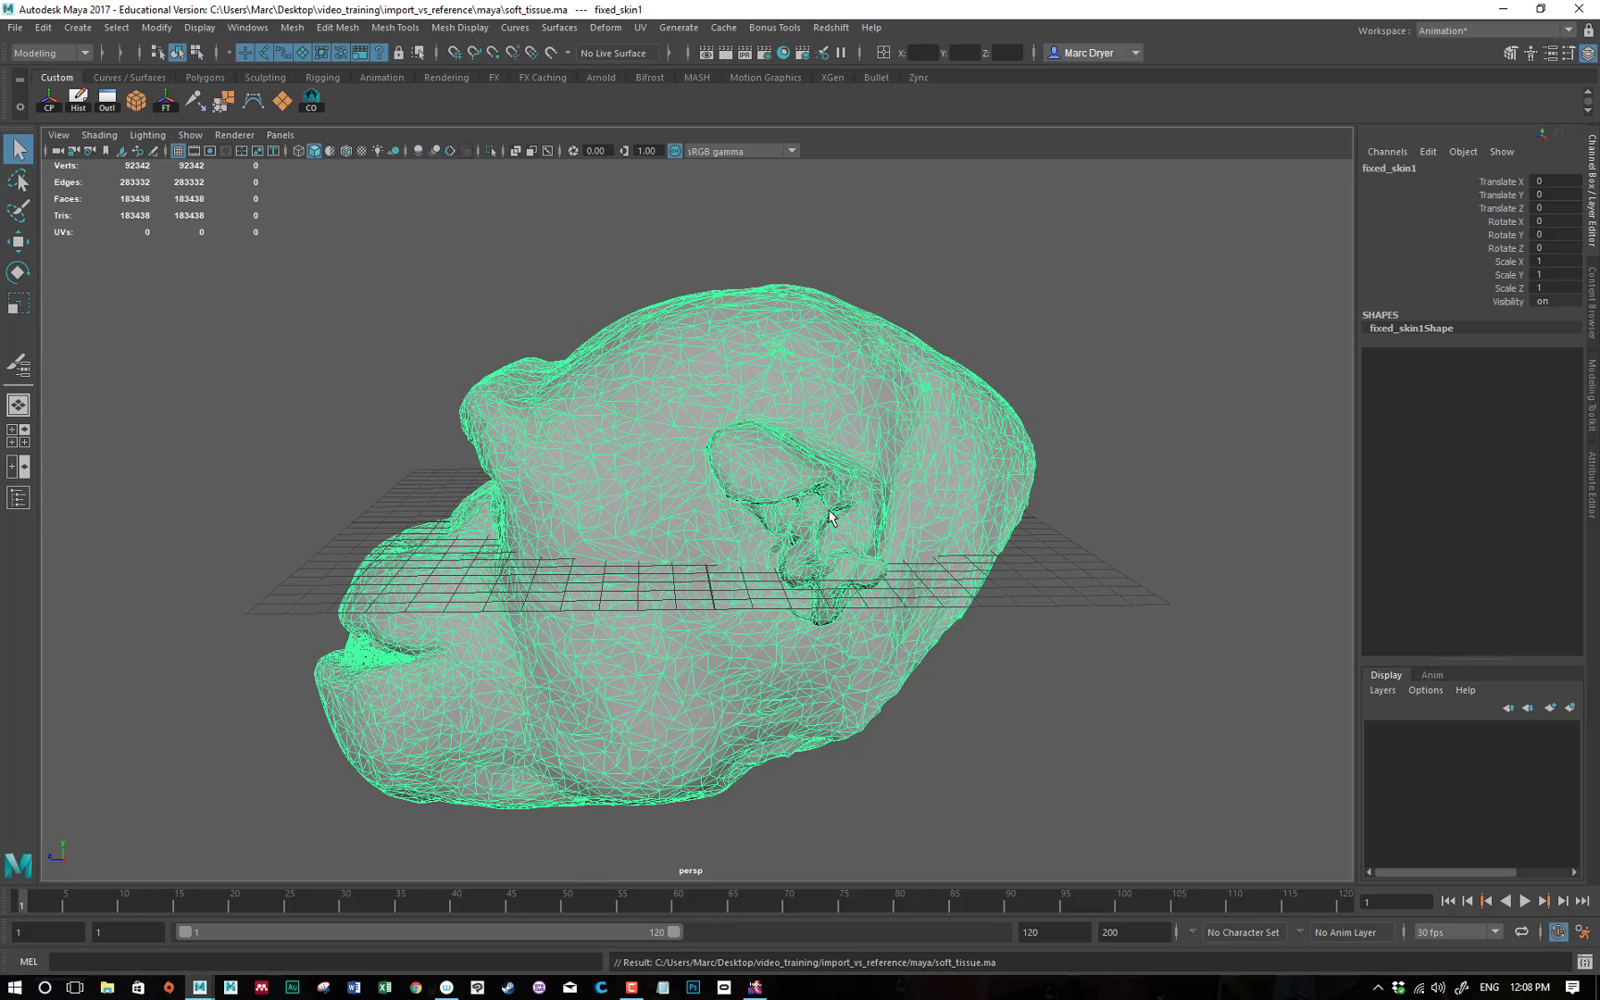
{"action": "left_click_drag", "start_coordinate": [834, 519], "coordinate": [931, 464], "text": "alt"}
{"action": "right_click_drag", "start_coordinate": [1041, 330], "coordinate": [1028, 761]}
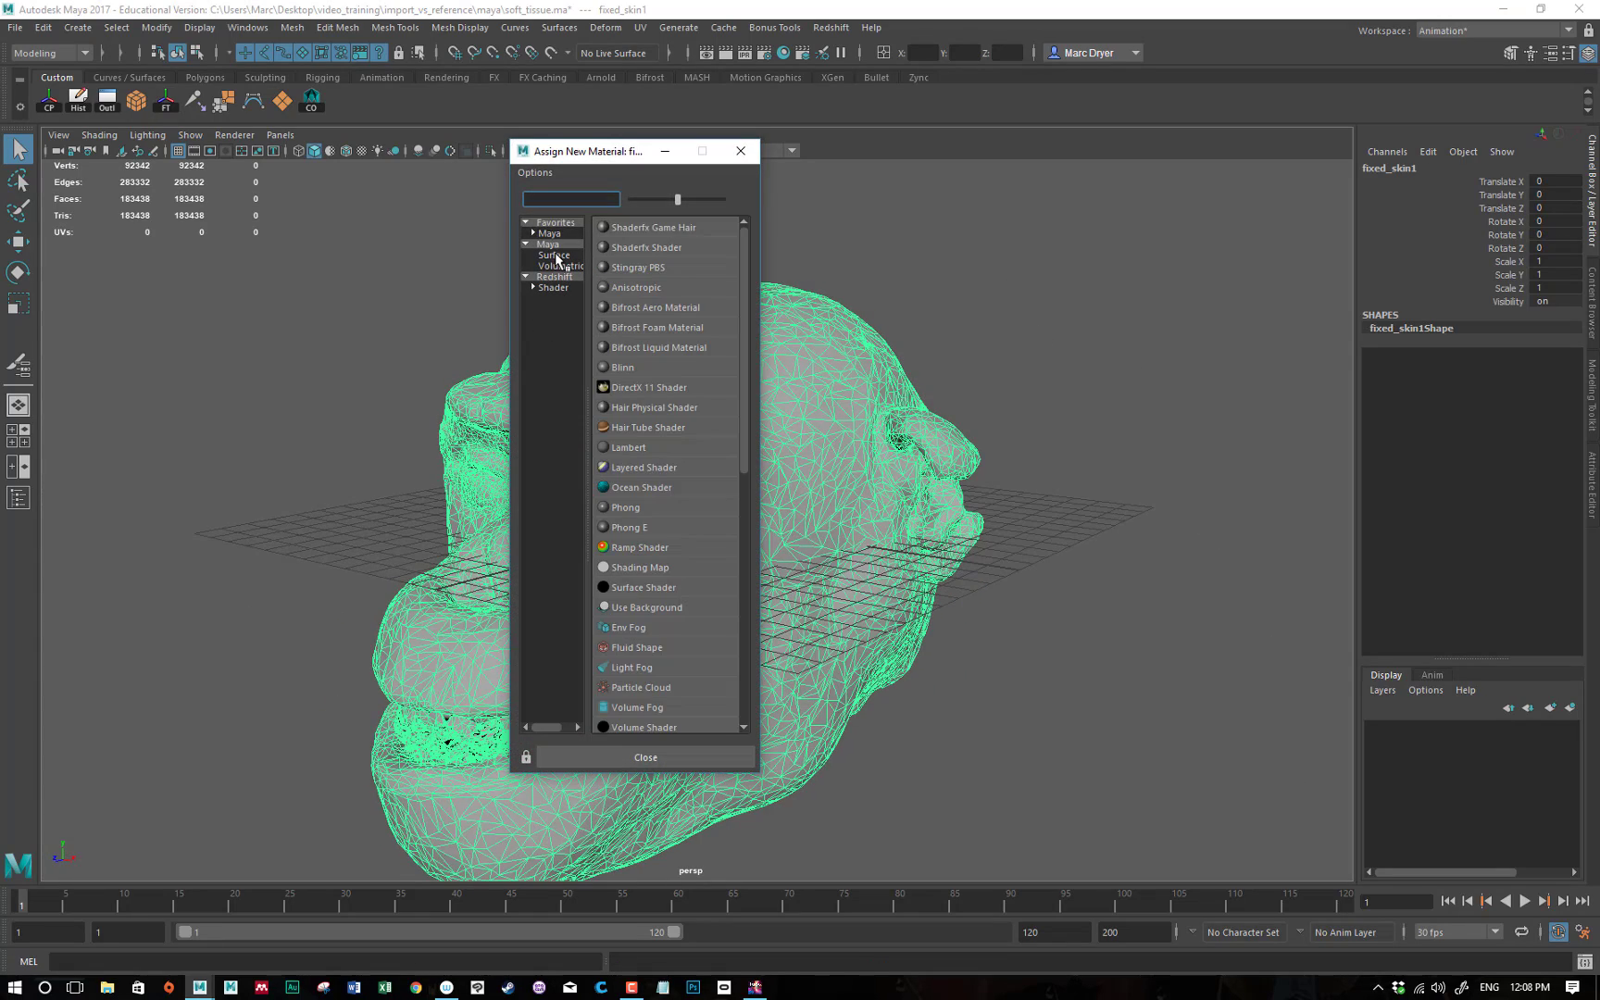
{"action": "left_click", "coordinate": [679, 758]}
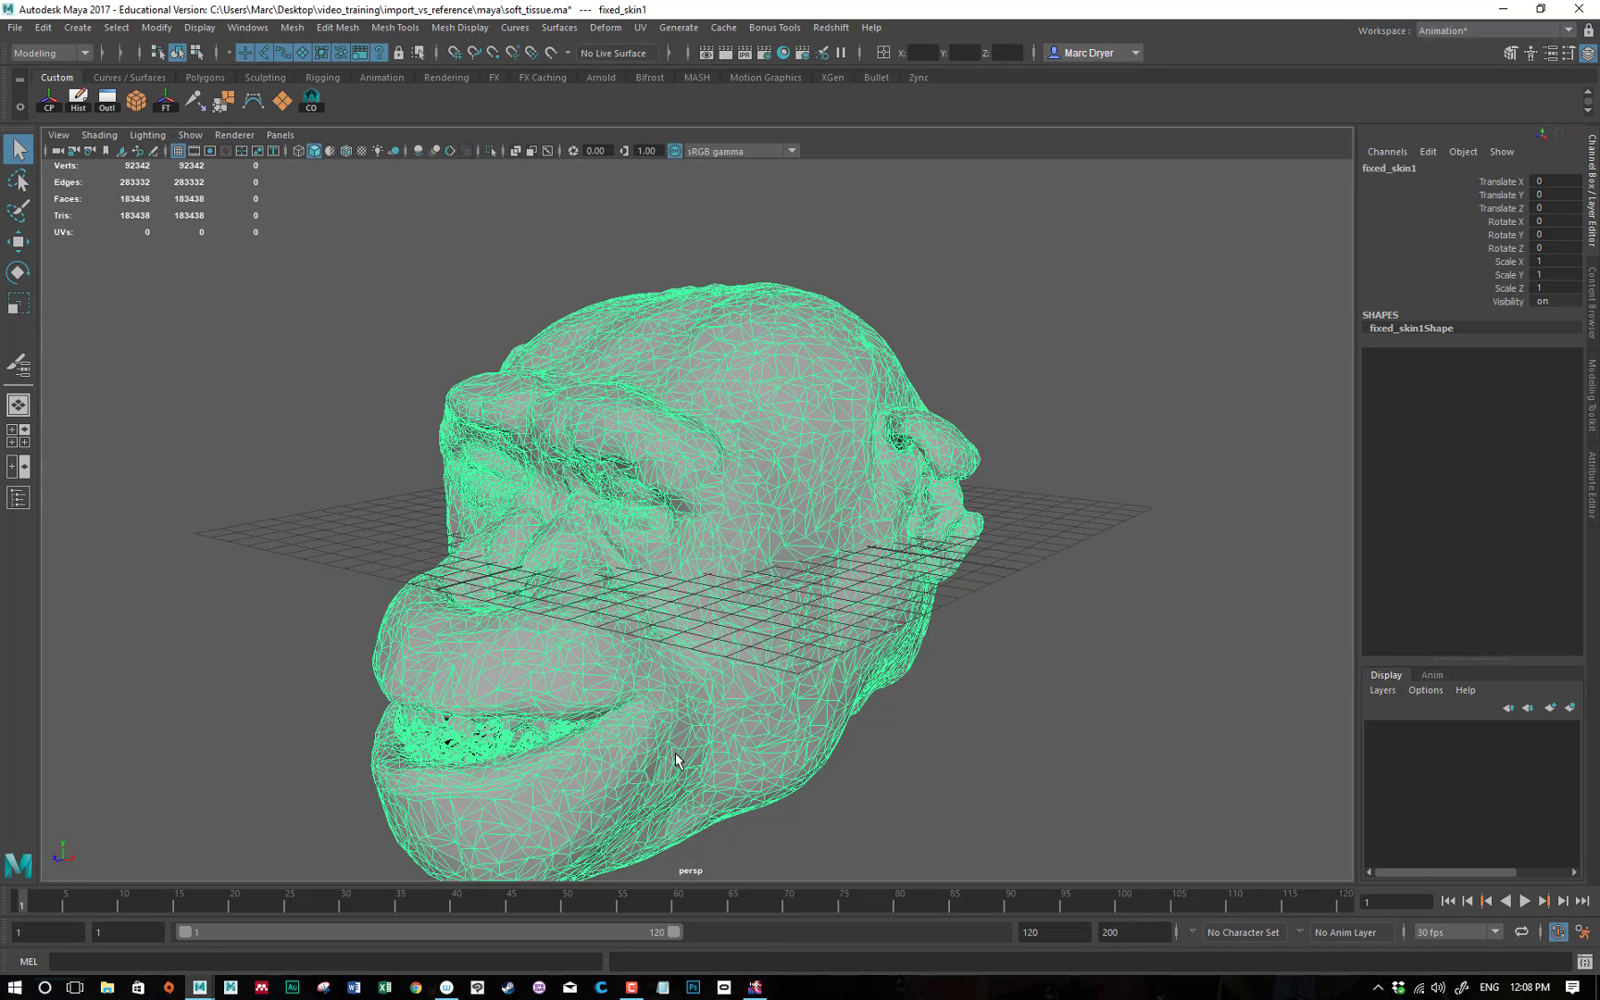
Find the Arnold plug-in mtoa.mll in the Plug-in Manager, load it, and close the manager.
{"action": "left_click", "coordinate": [247, 27]}
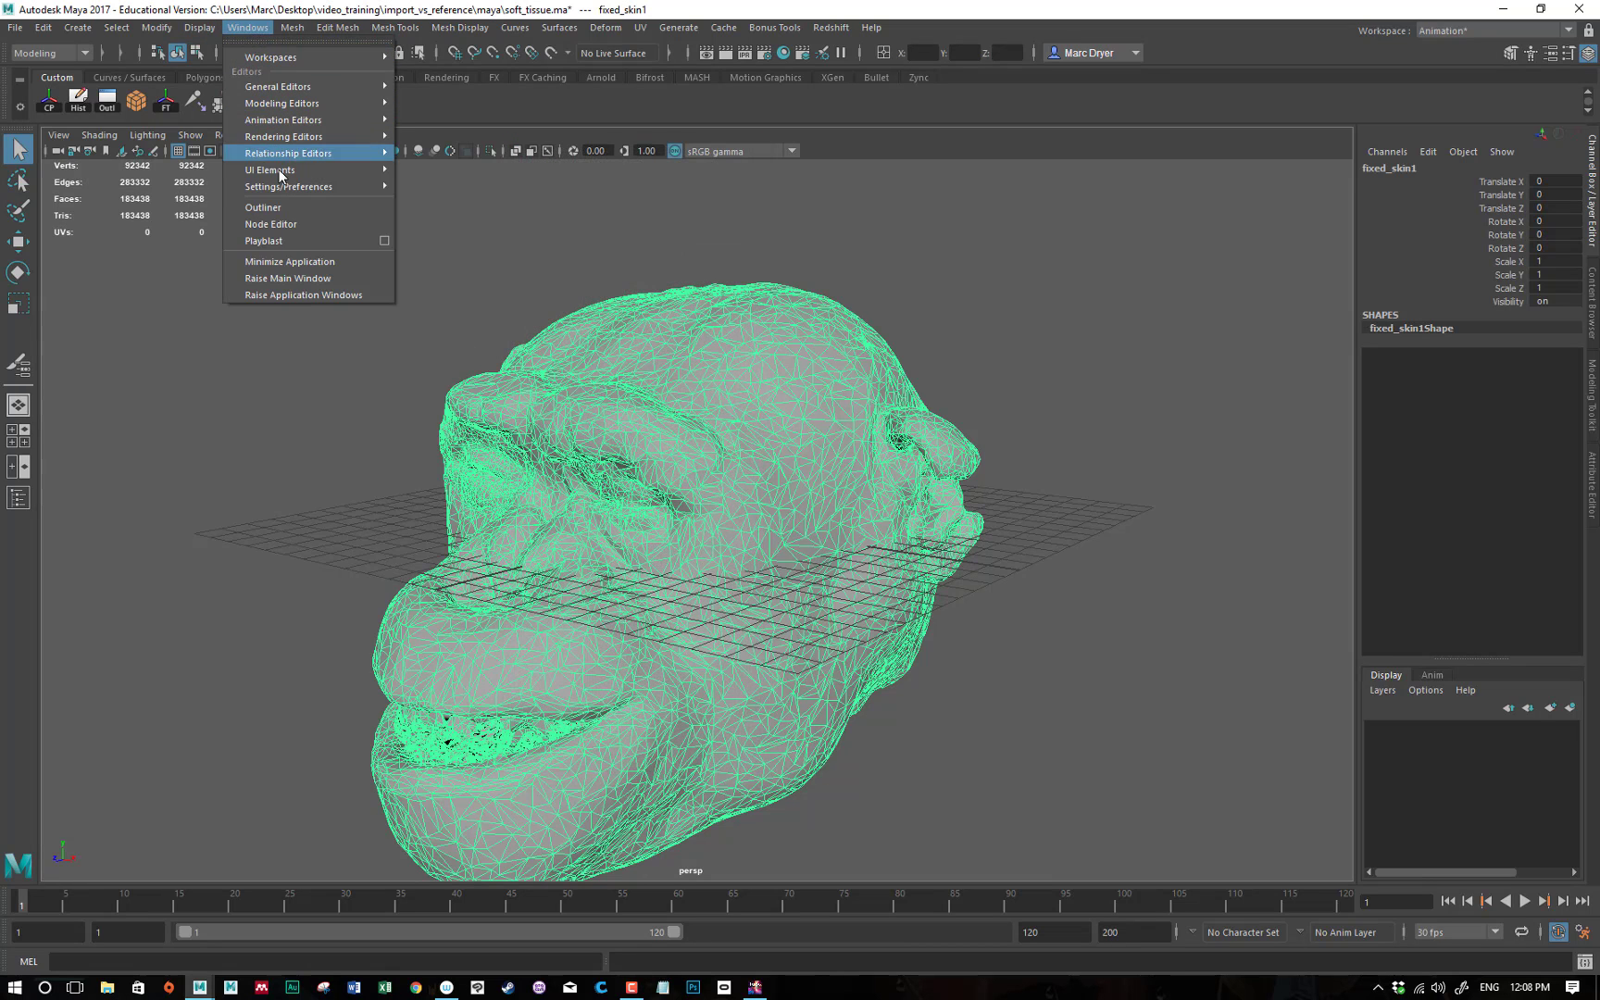
{"action": "mouse_move", "coordinate": [283, 187]}
{"action": "left_click", "coordinate": [453, 327]}
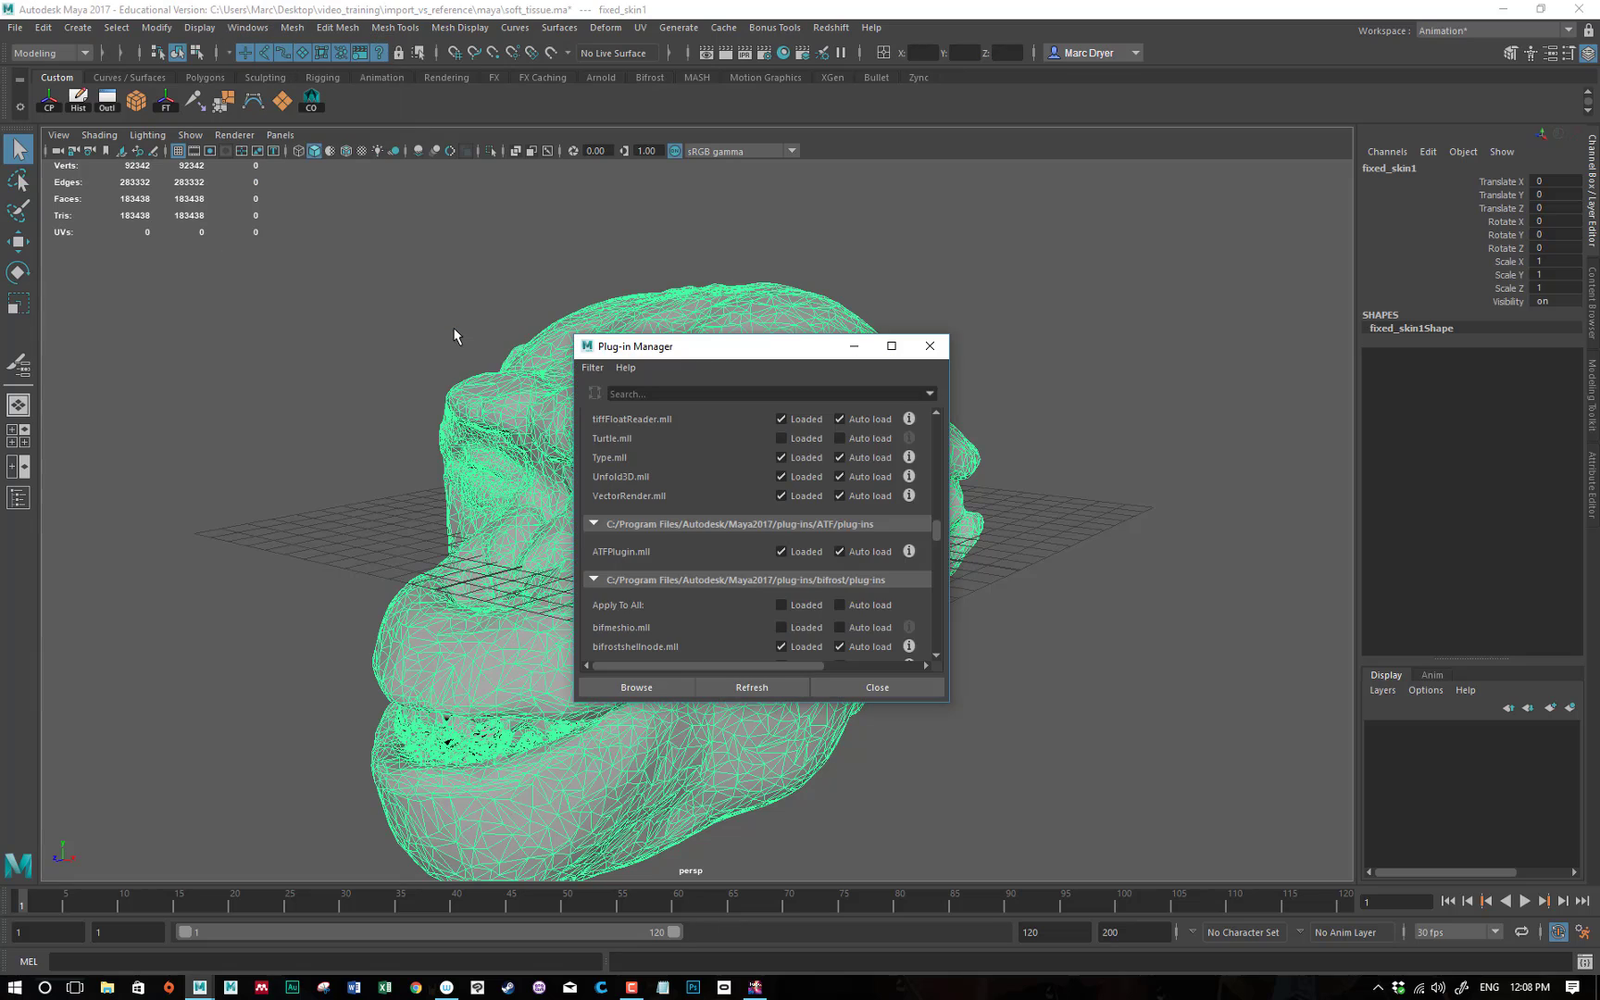
{"action": "scroll", "coordinate": [694, 545], "scroll_direction": "down", "scroll_amount": 10}
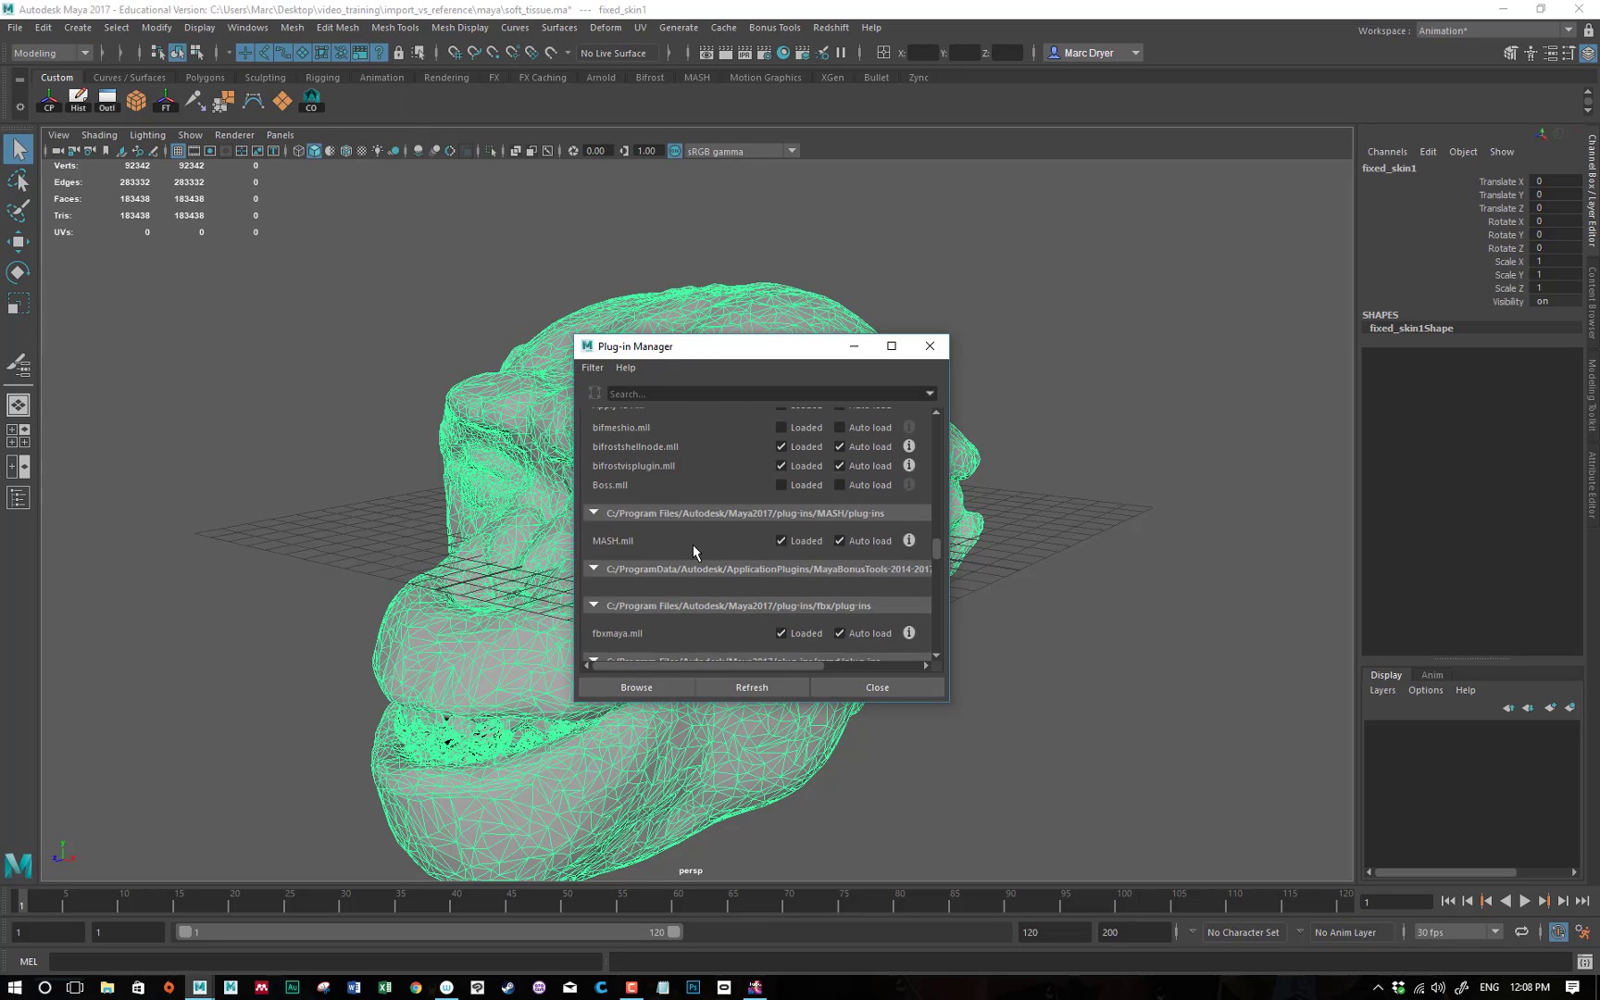
{"action": "scroll", "coordinate": [692, 544], "scroll_direction": "down", "scroll_amount": 4}
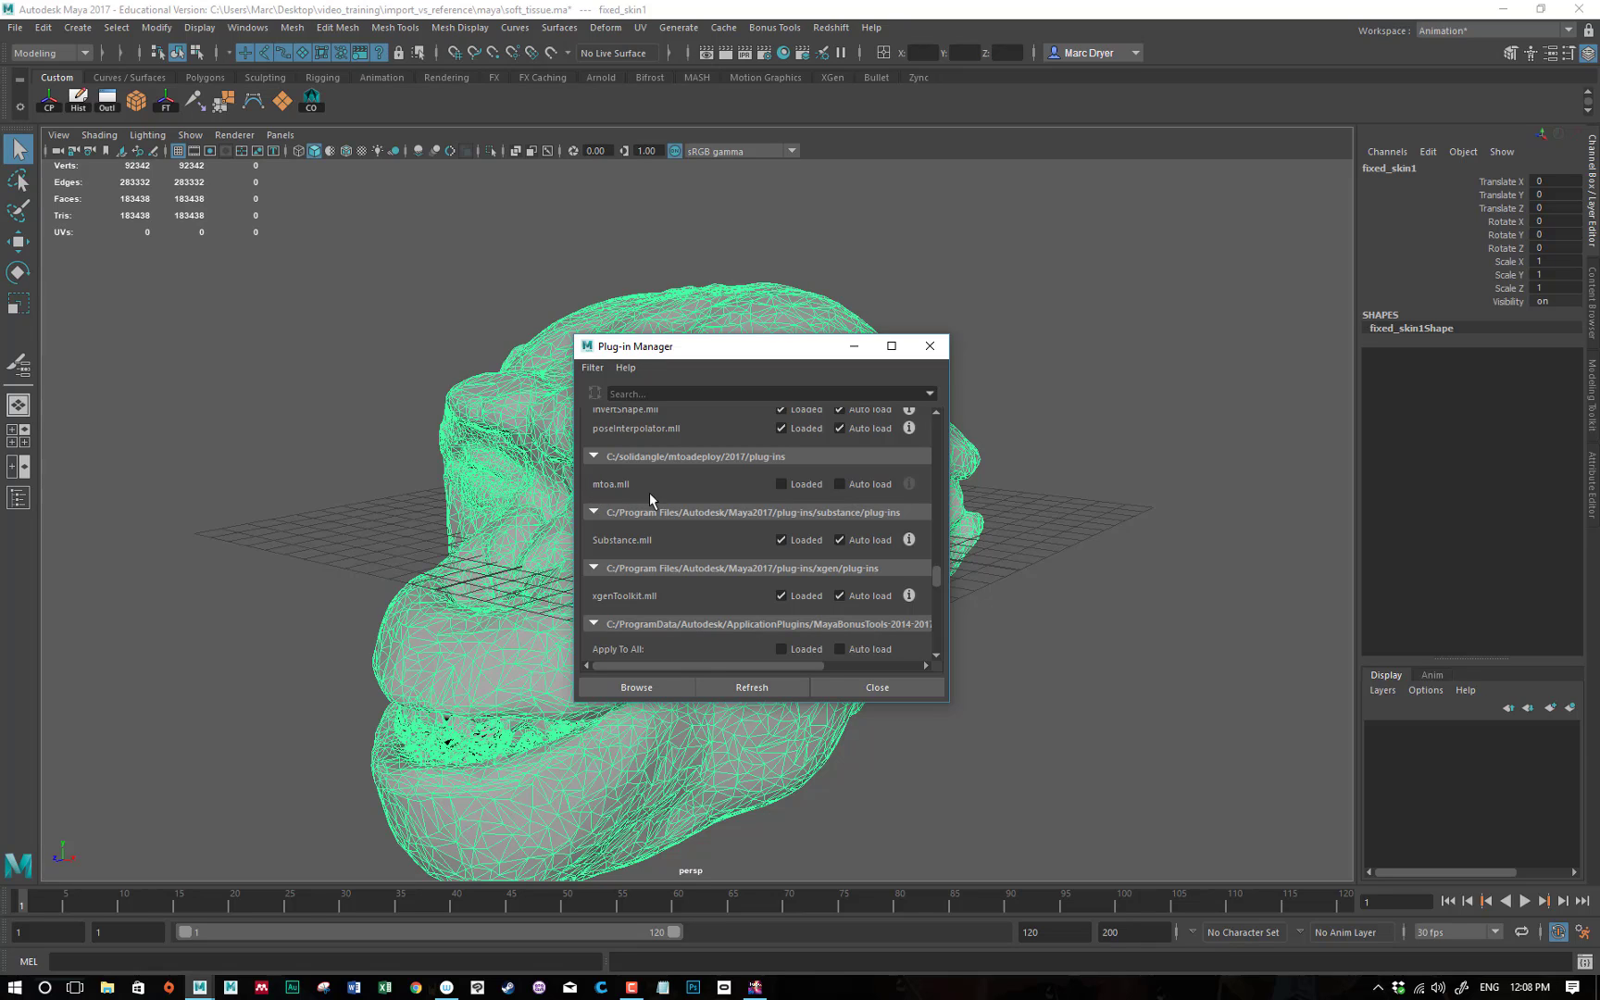
{"action": "left_click", "coordinate": [780, 484]}
{"action": "left_click", "coordinate": [872, 687]}
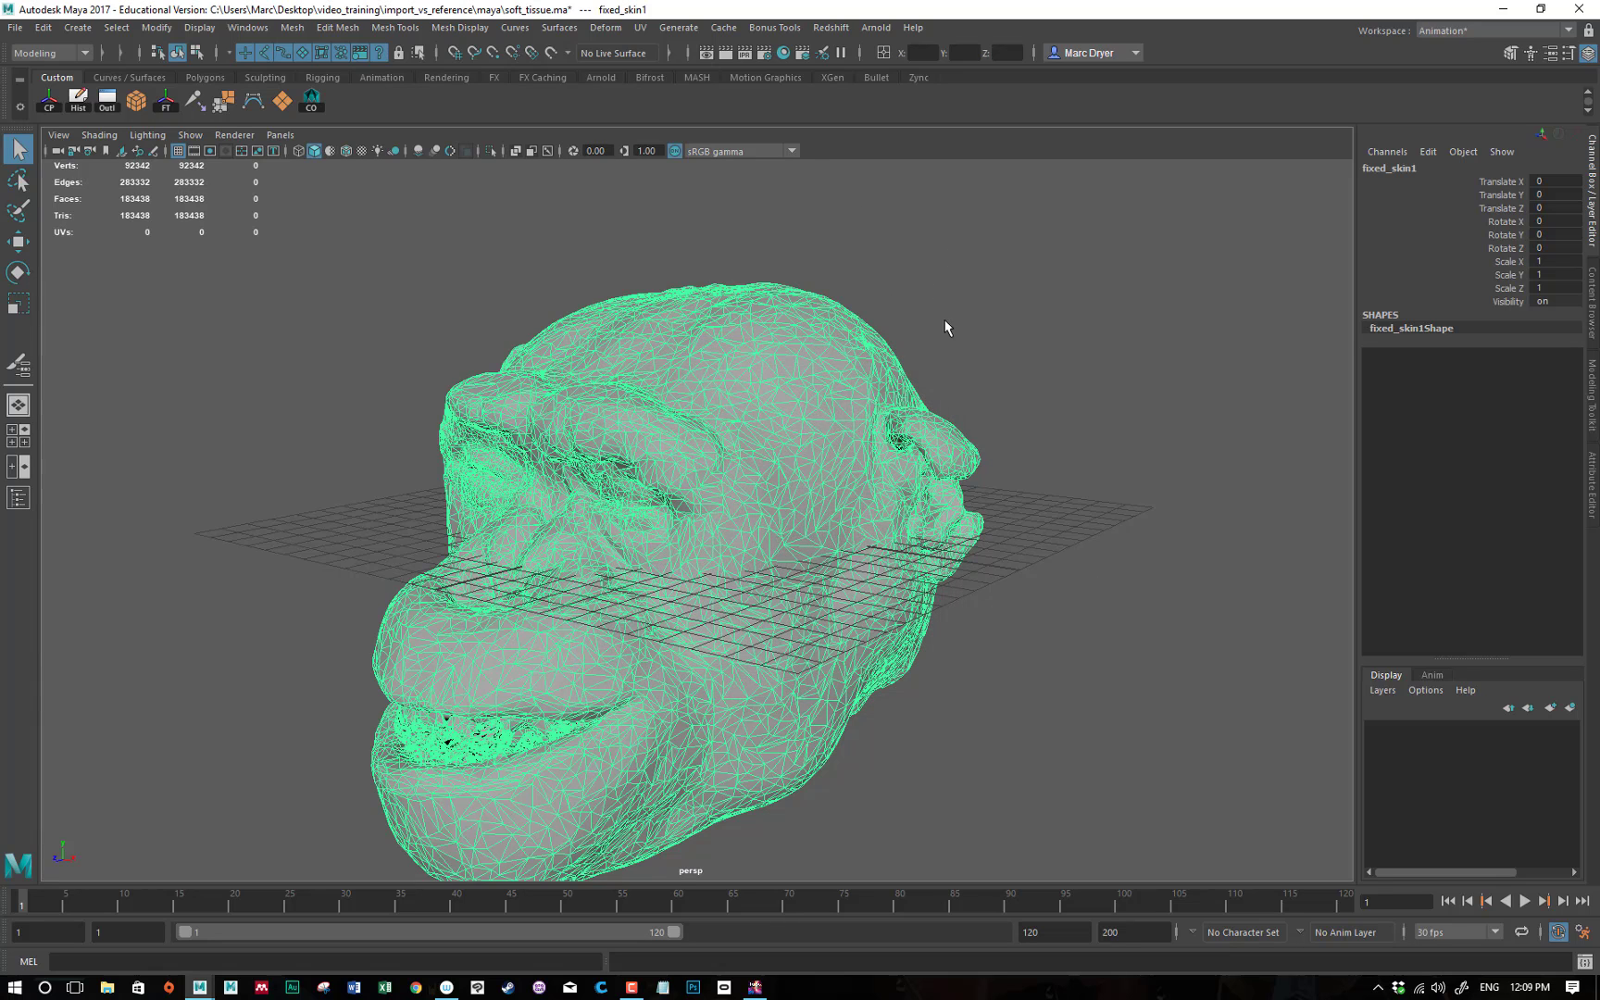
Assign a new Arnold aiStandardSurface material to the selected head mesh.
{"action": "right_click_drag", "start_coordinate": [989, 336], "coordinate": [1019, 772]}
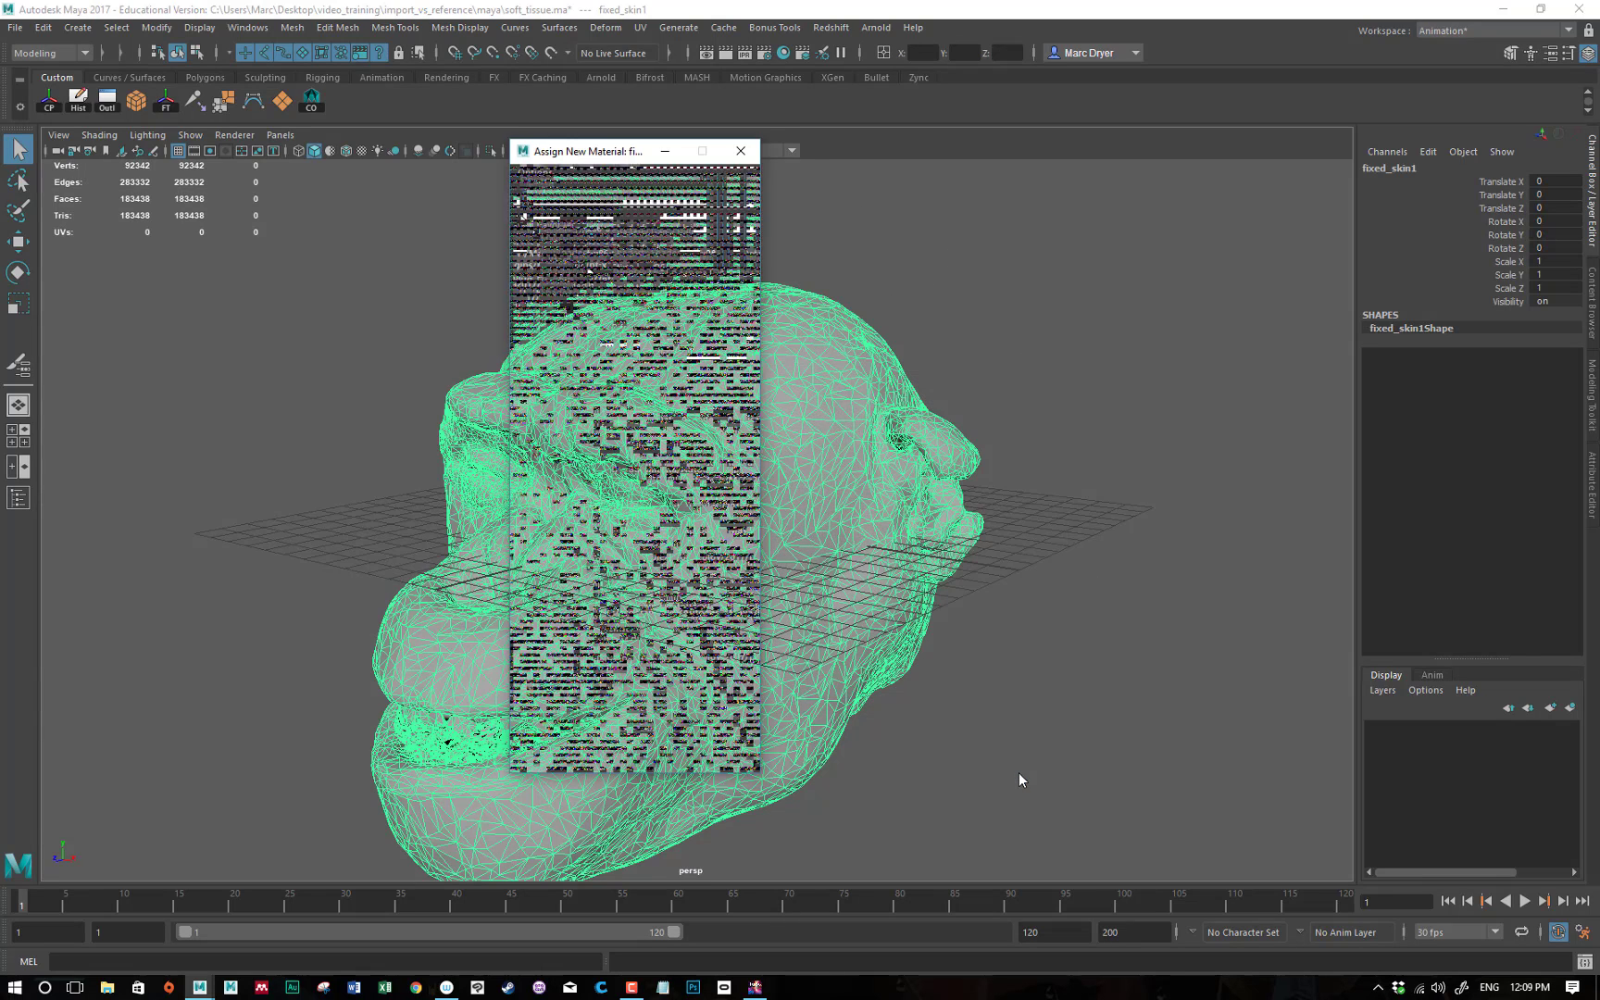
{"action": "left_click", "coordinate": [551, 309]}
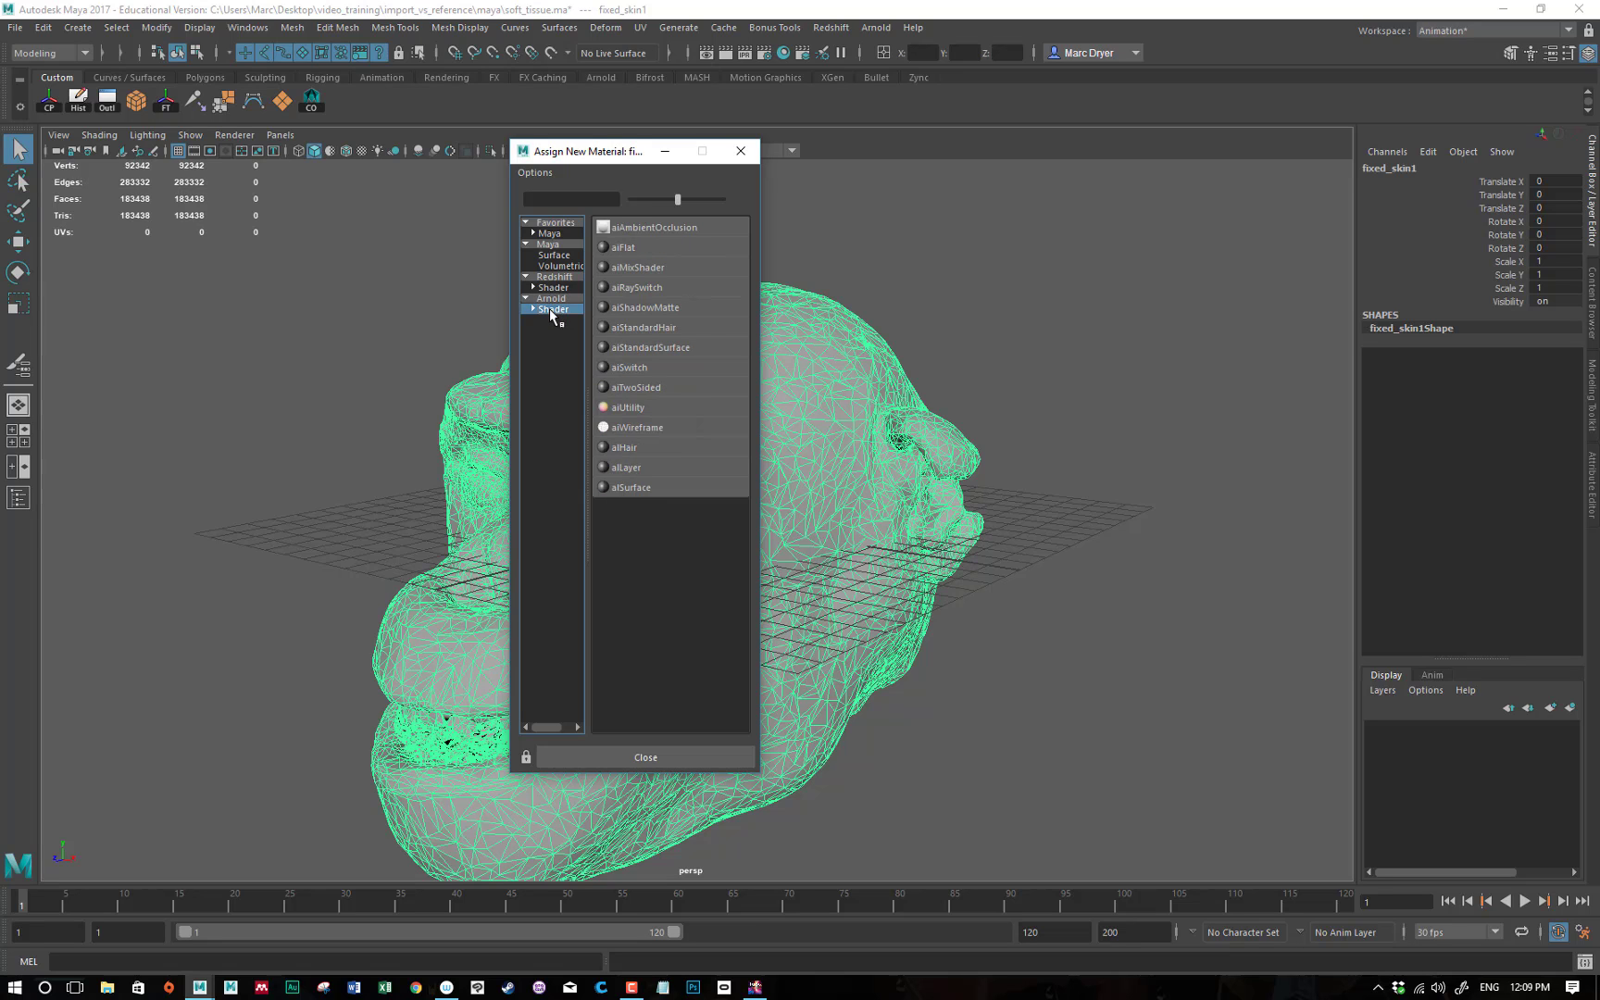
{"action": "left_click", "coordinate": [651, 347]}
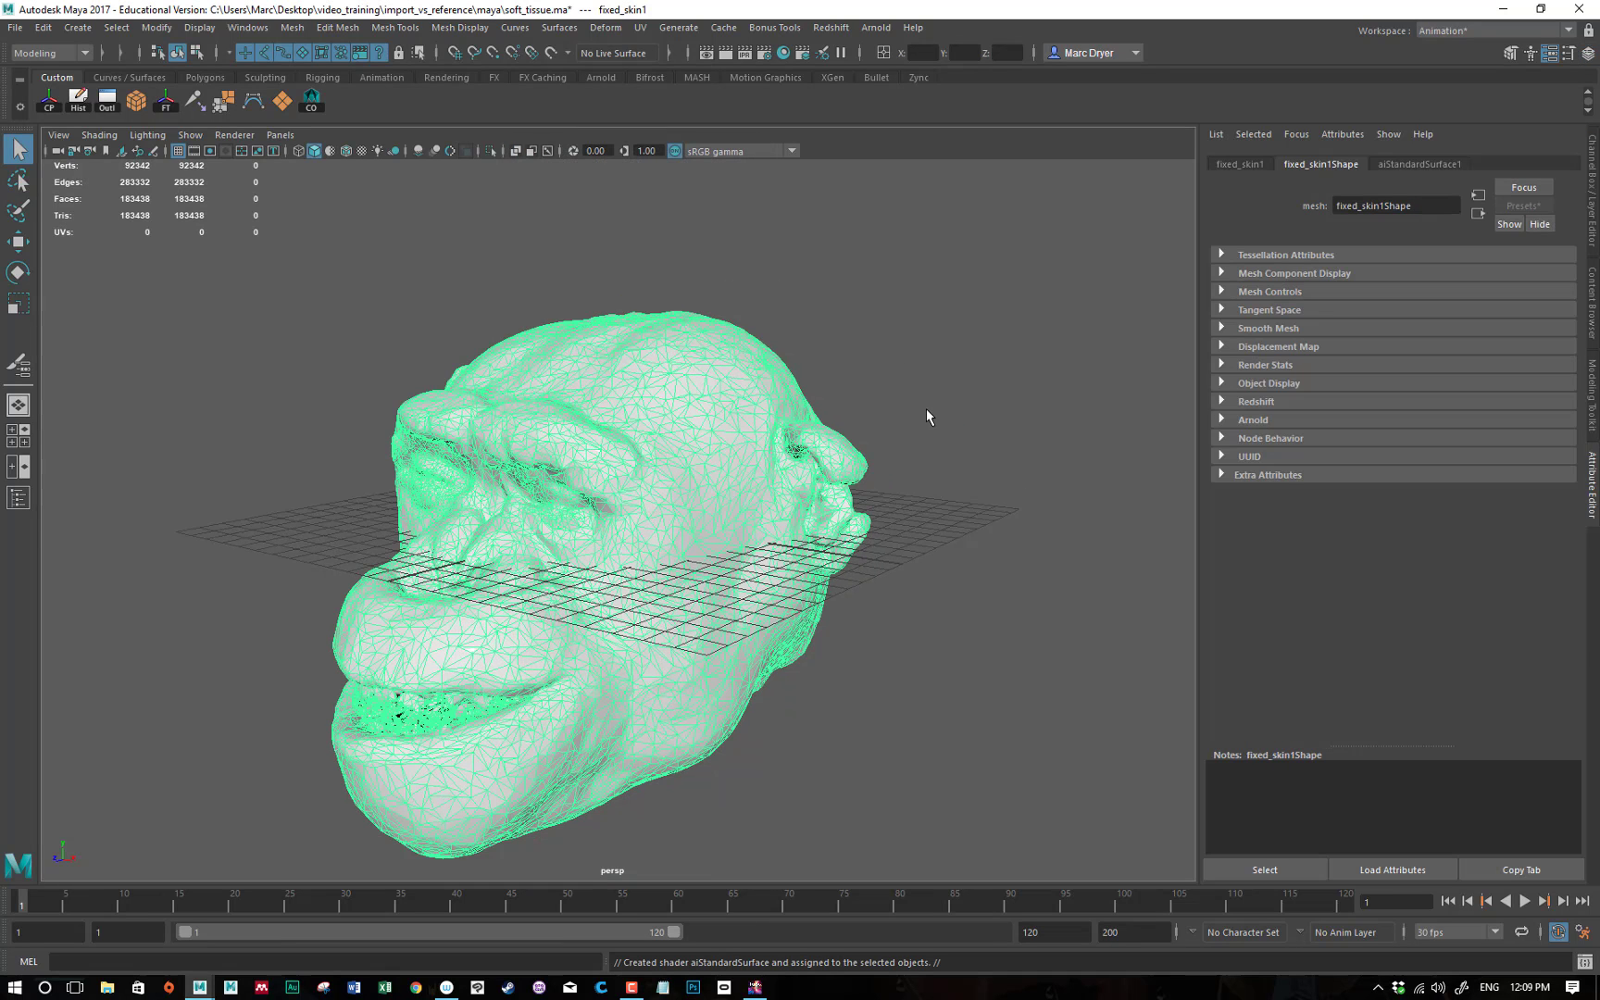
Set the base color of the head's Arnold material to pure green.
{"action": "left_click", "coordinate": [1422, 167]}
{"action": "left_click", "coordinate": [1361, 376]}
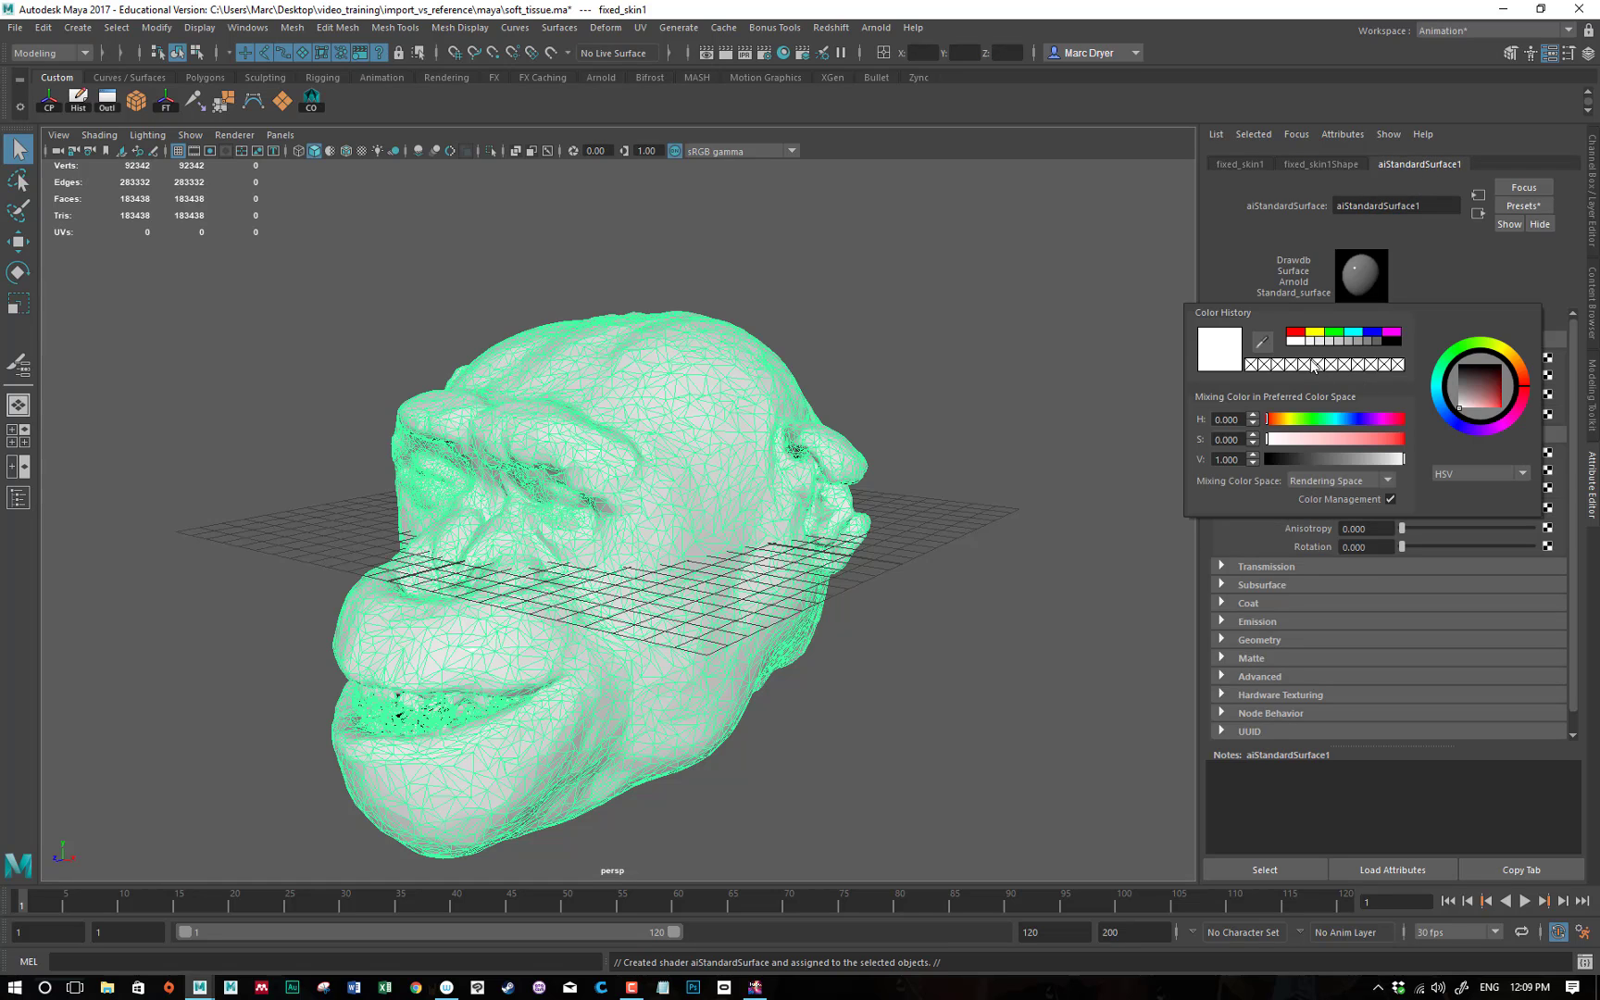
{"action": "left_click", "coordinate": [1333, 331]}
{"action": "left_click", "coordinate": [1078, 358]}
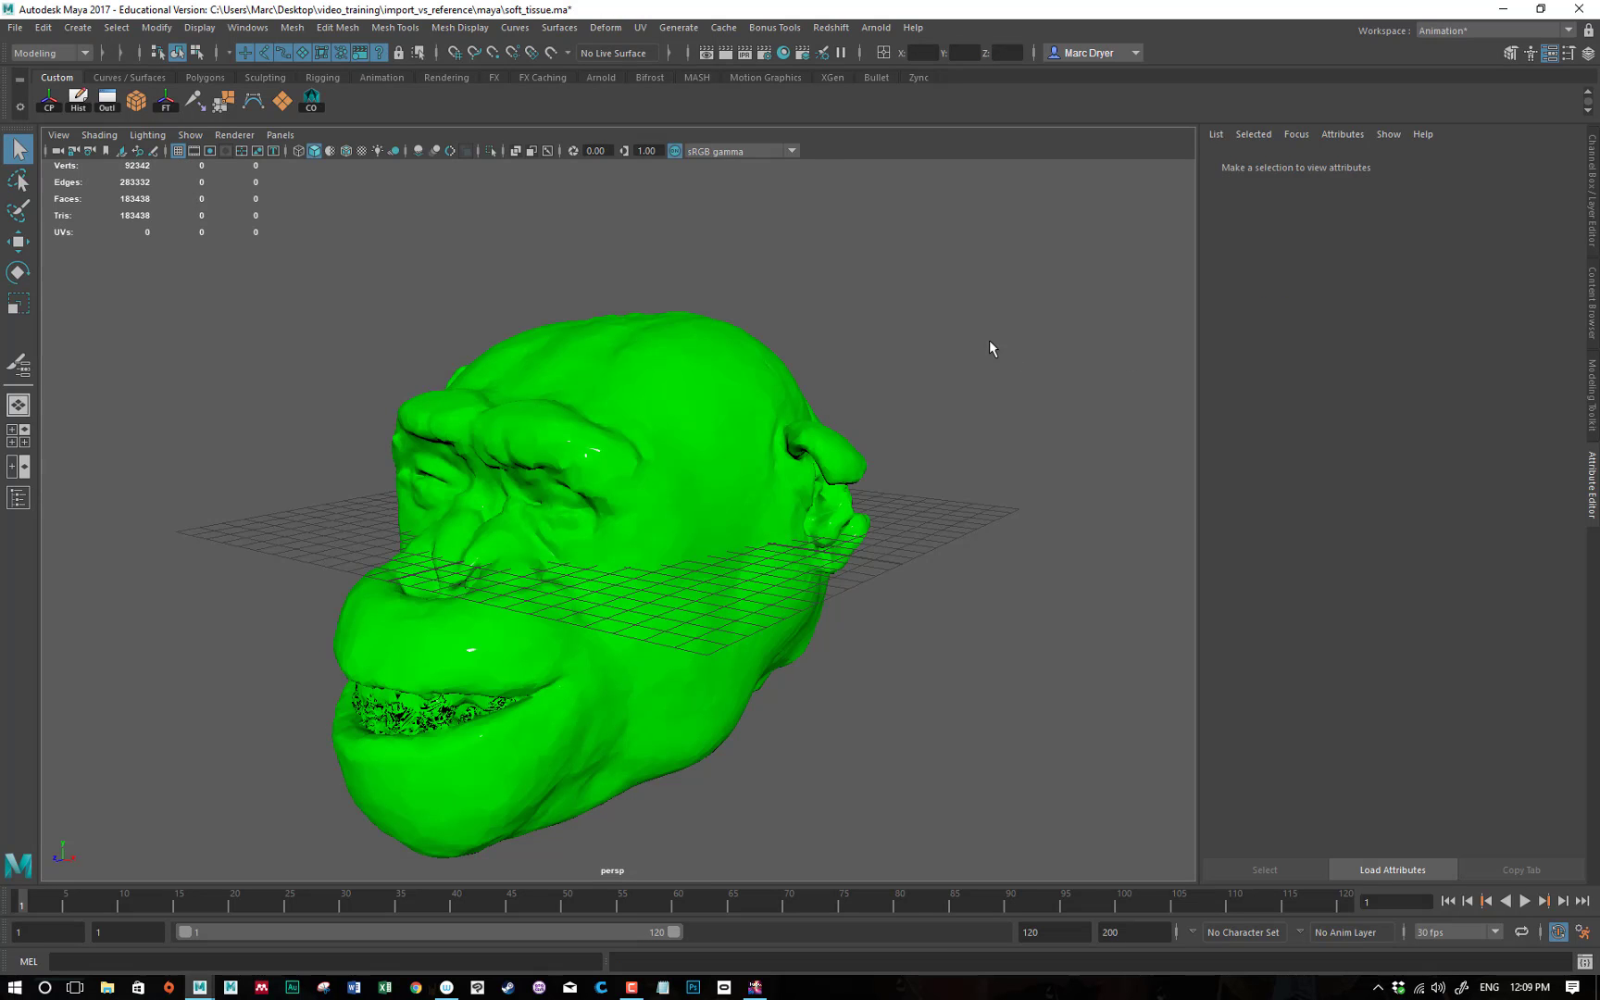
Set the head material's base color to pure blue and save the soft_tissue.ma scene.
{"action": "left_click", "coordinate": [767, 403]}
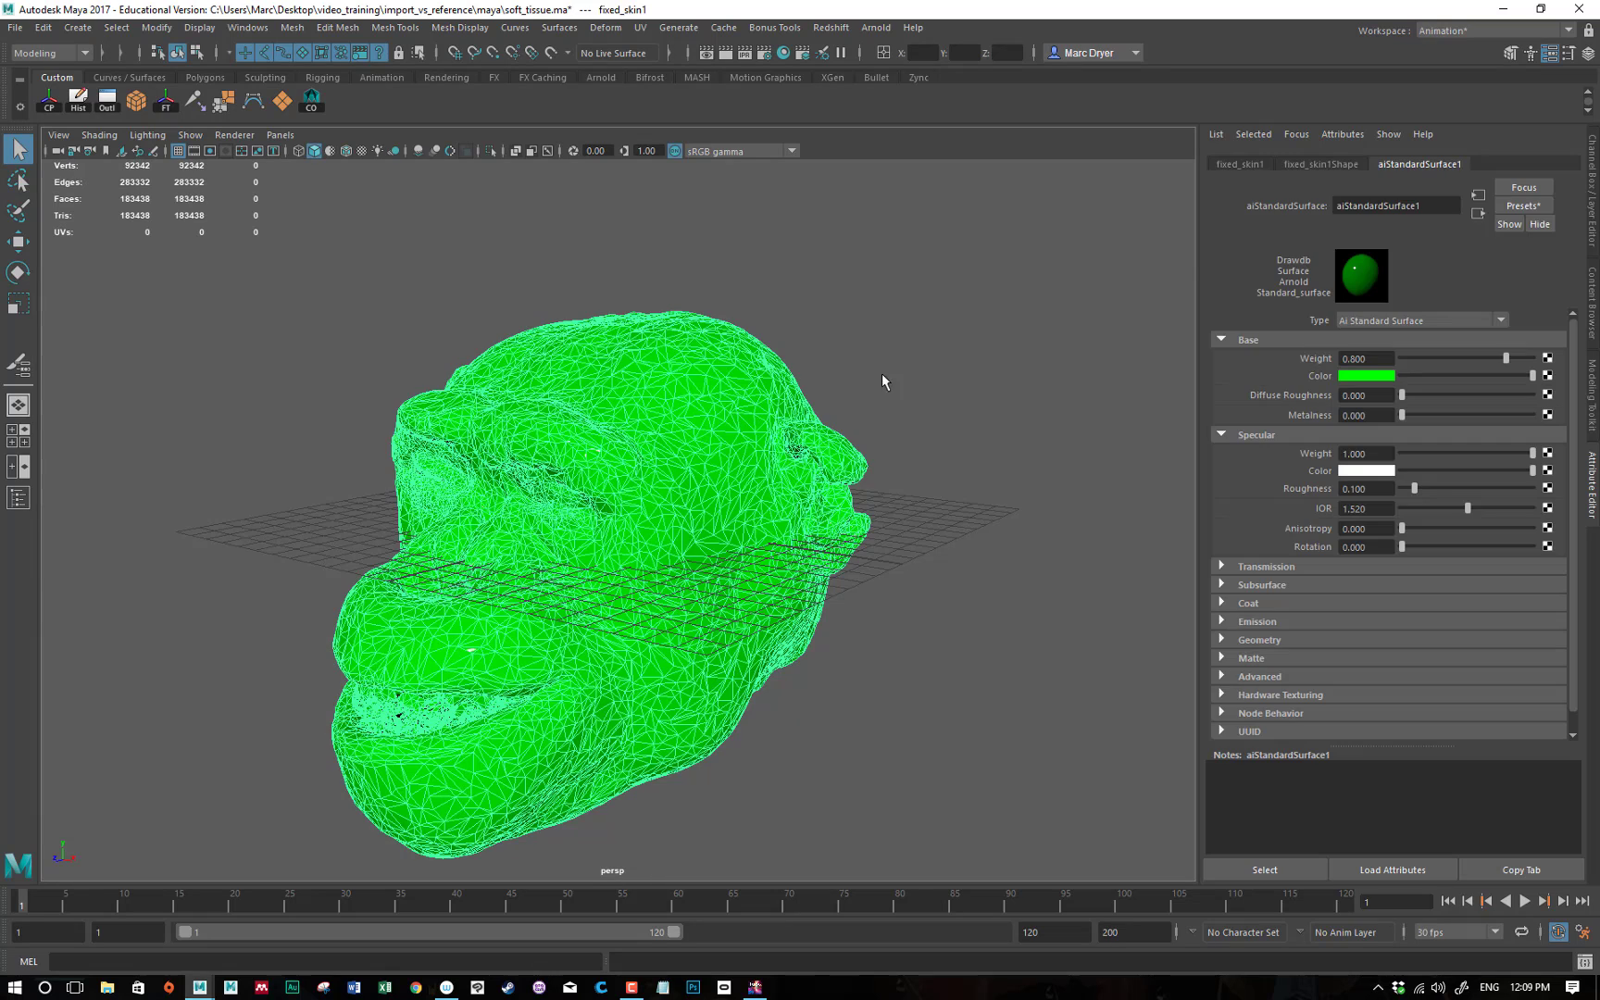
{"action": "left_click", "coordinate": [1378, 383]}
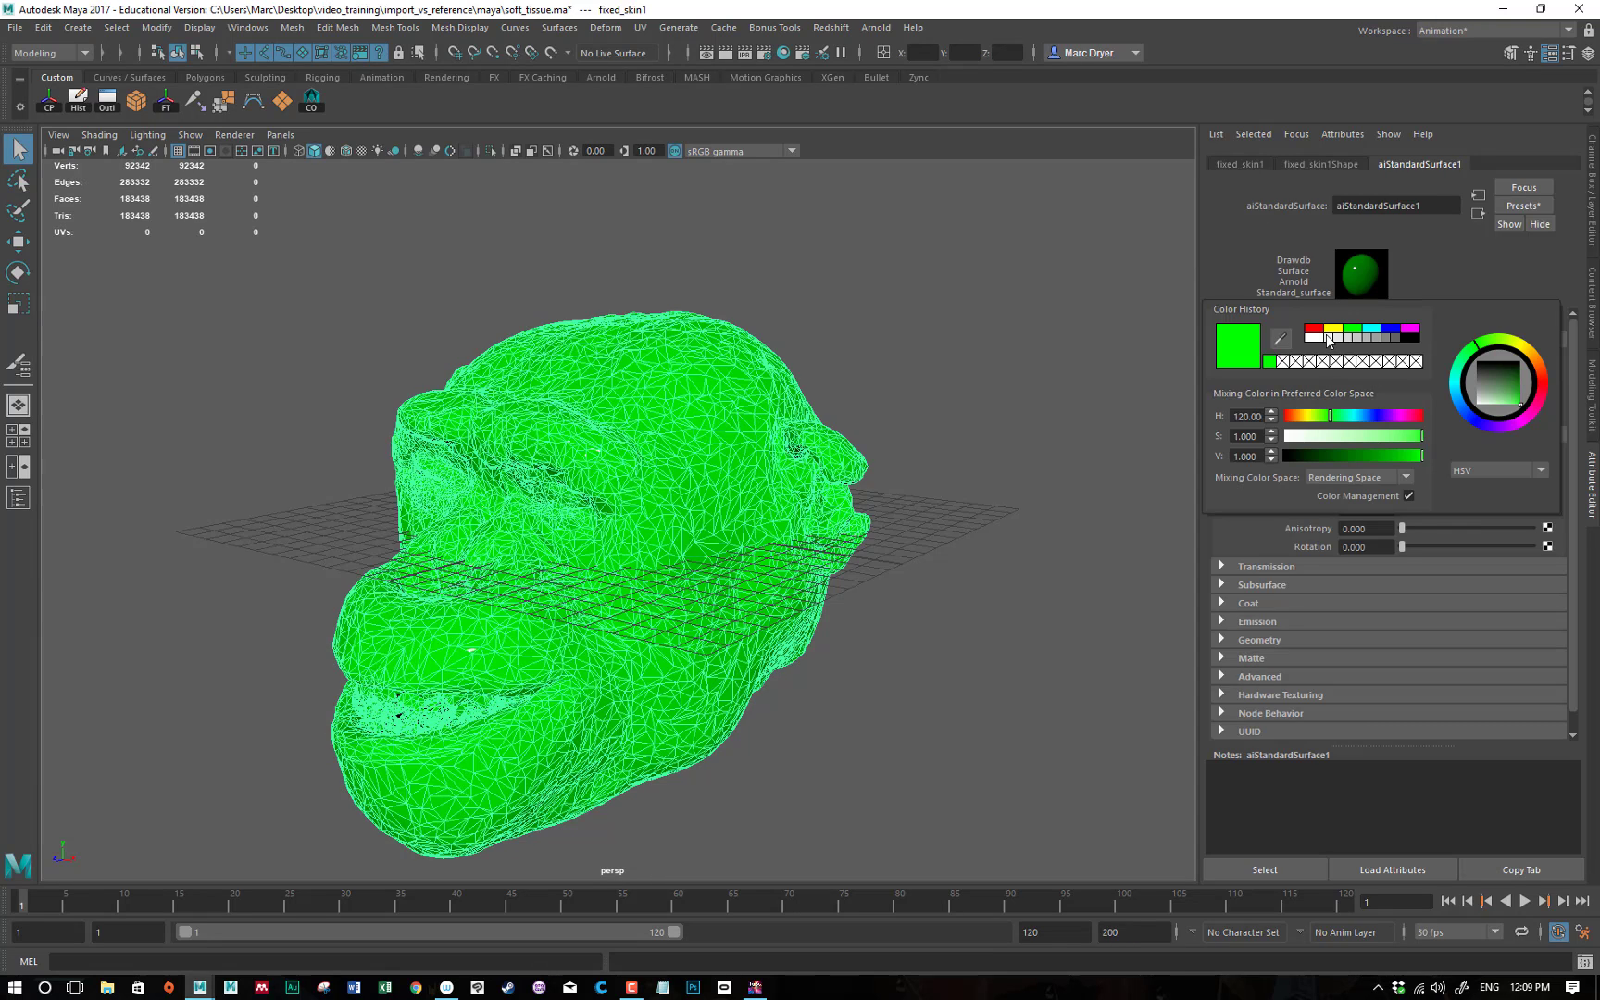
{"action": "left_click", "coordinate": [1398, 332]}
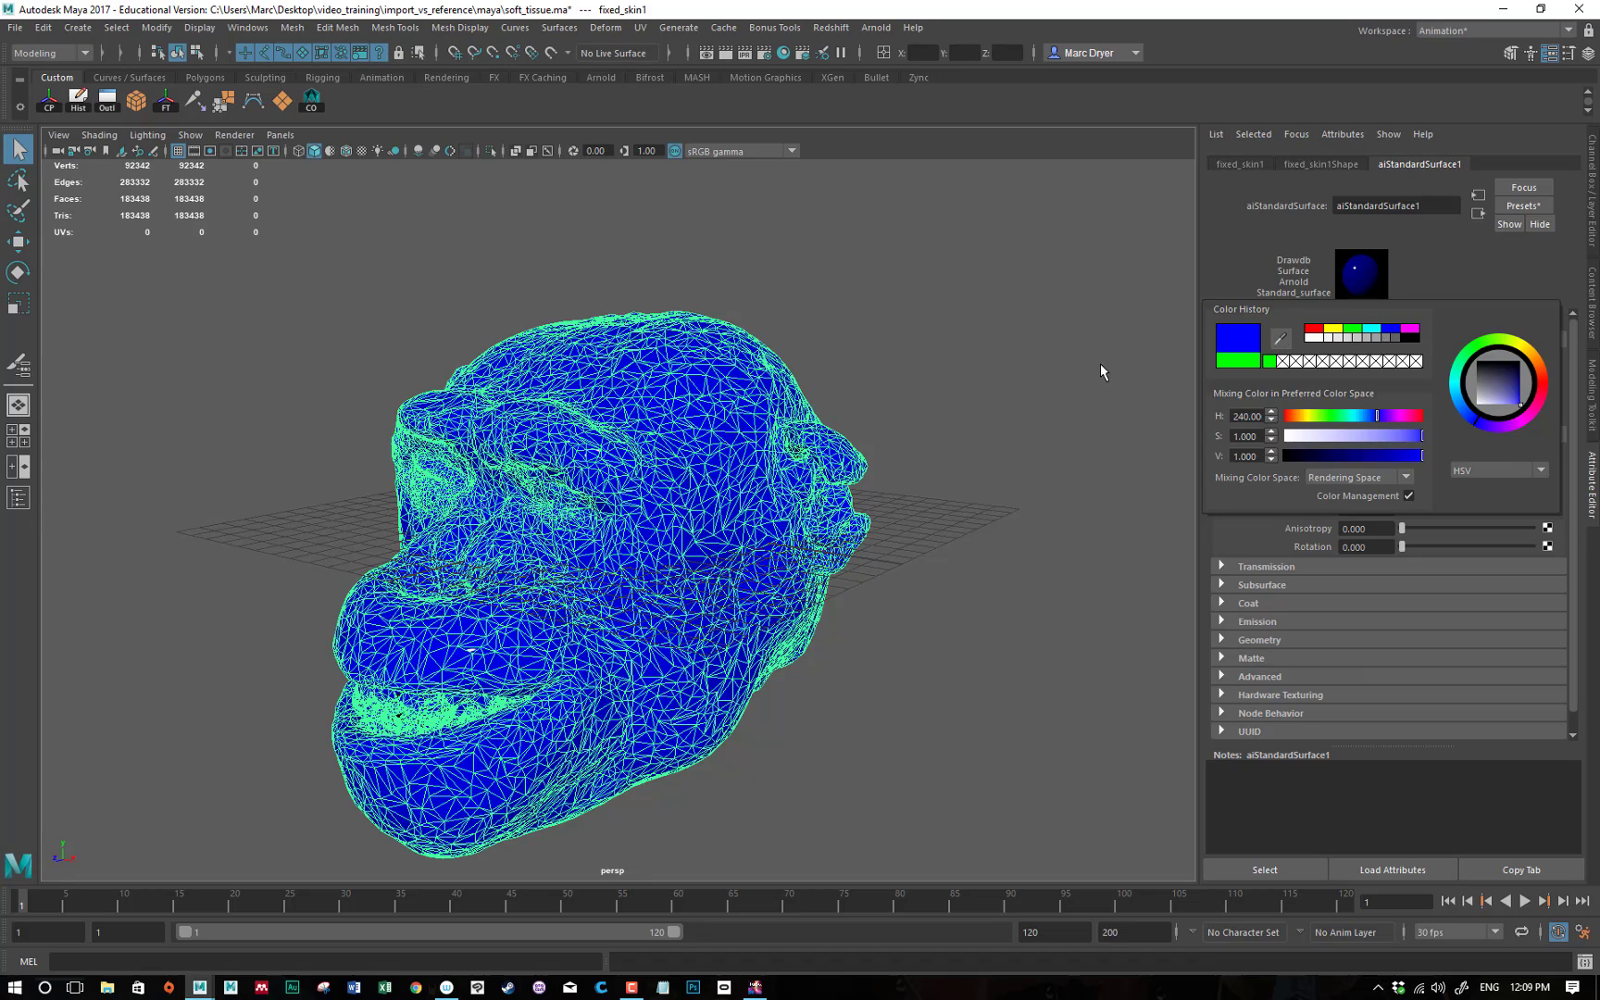
{"action": "left_click", "coordinate": [1012, 375]}
{"action": "left_click_drag", "start_coordinate": [1013, 375], "coordinate": [951, 417], "text": "alt"}
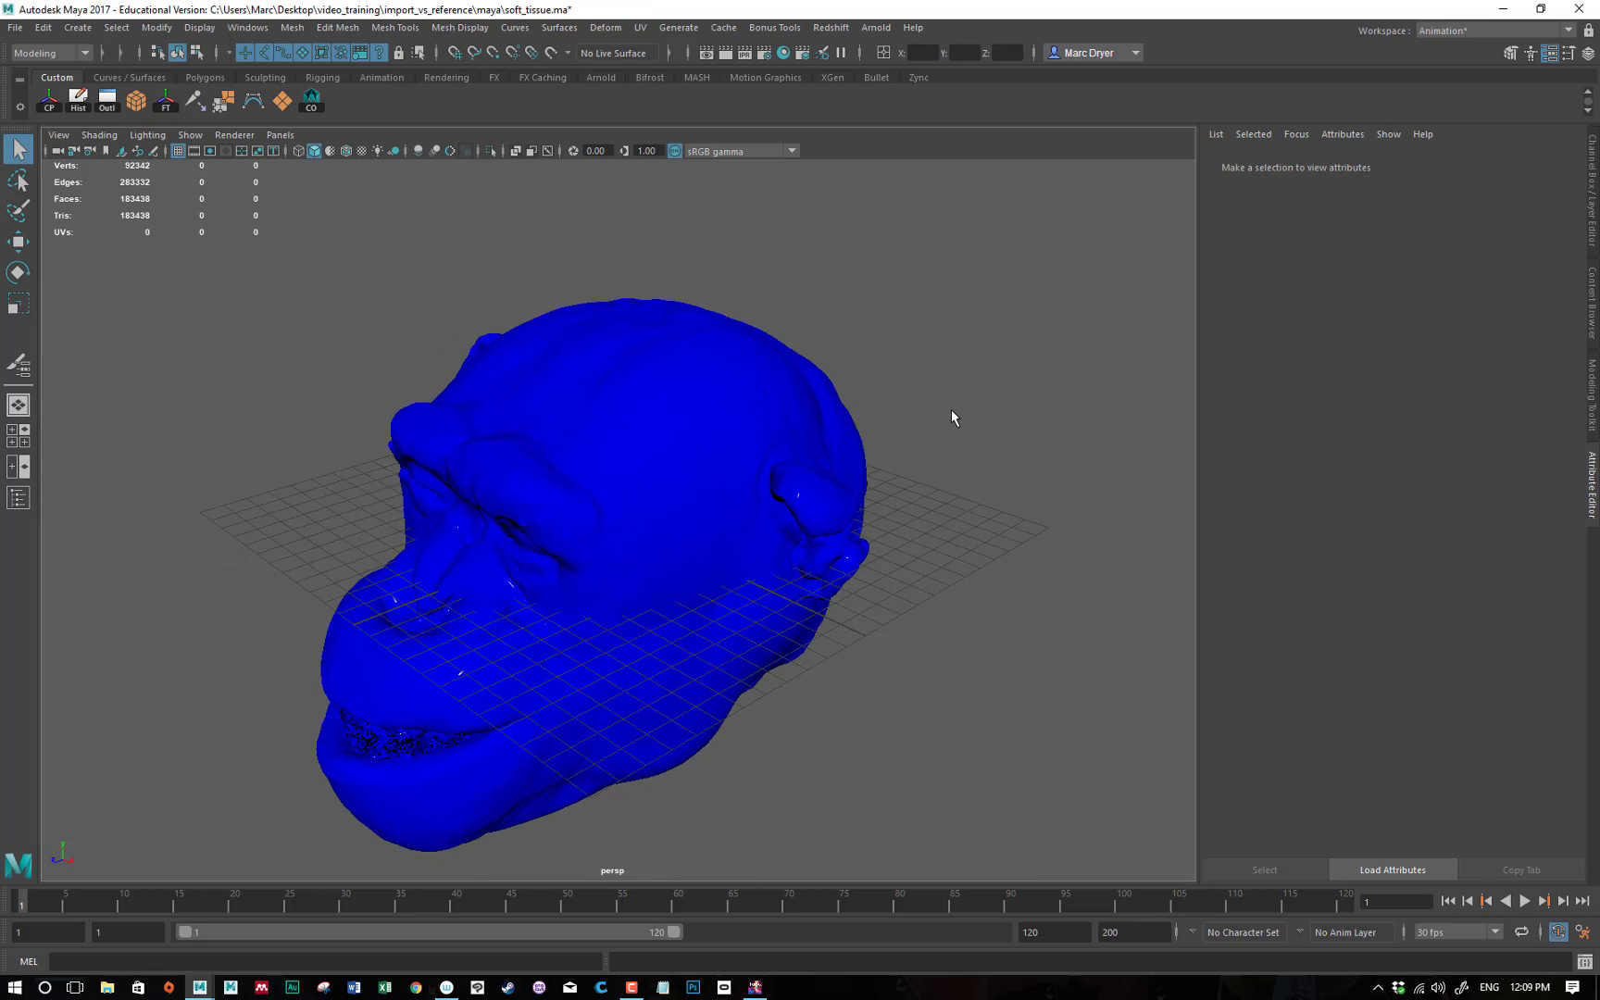
{"action": "key", "text": "ctrl+s"}
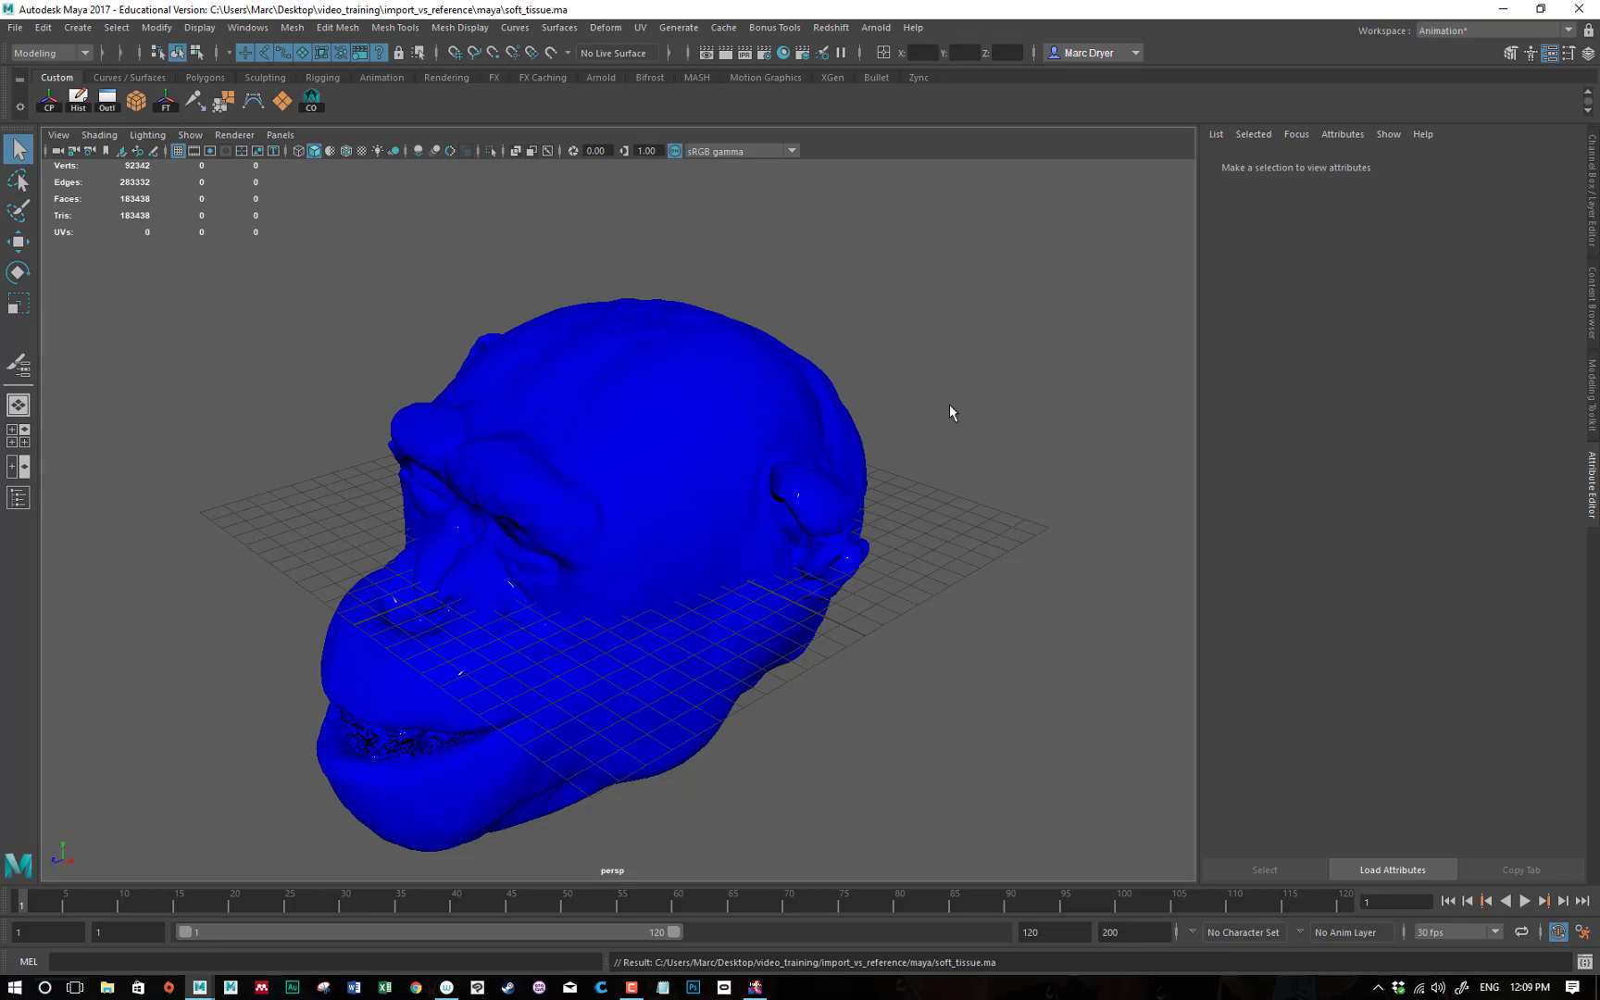
Open the recently used sample_chimp.ma scene.
{"action": "left_click", "coordinate": [14, 27]}
{"action": "mouse_move", "coordinate": [56, 602]}
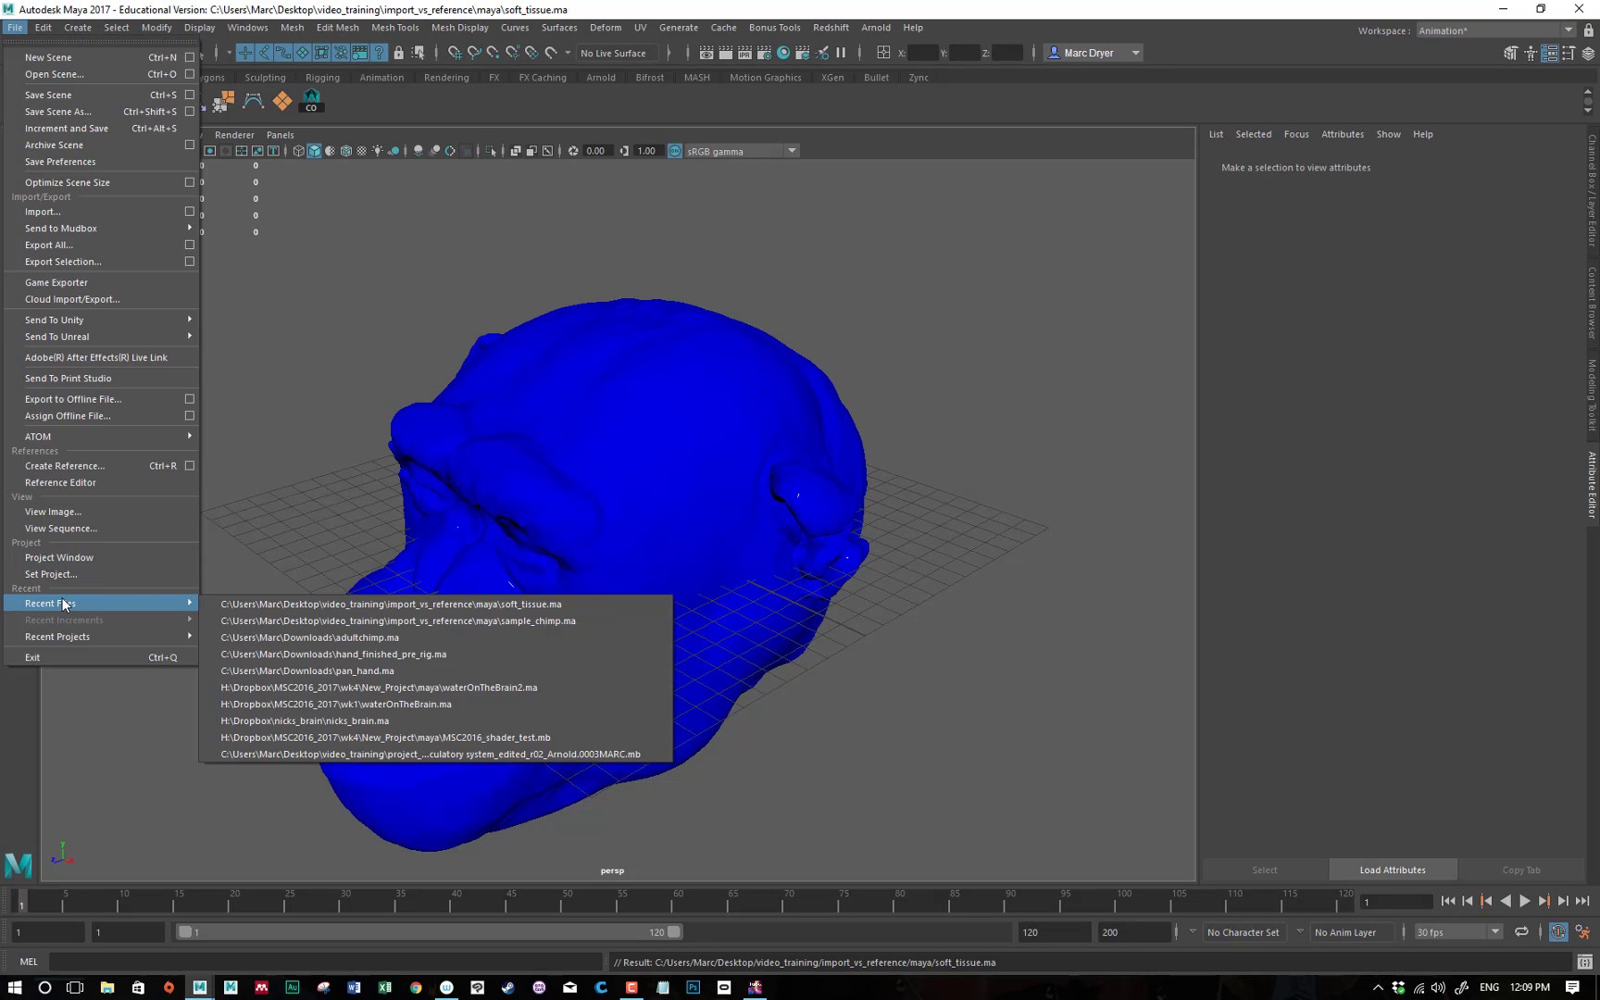
{"action": "left_click", "coordinate": [356, 617]}
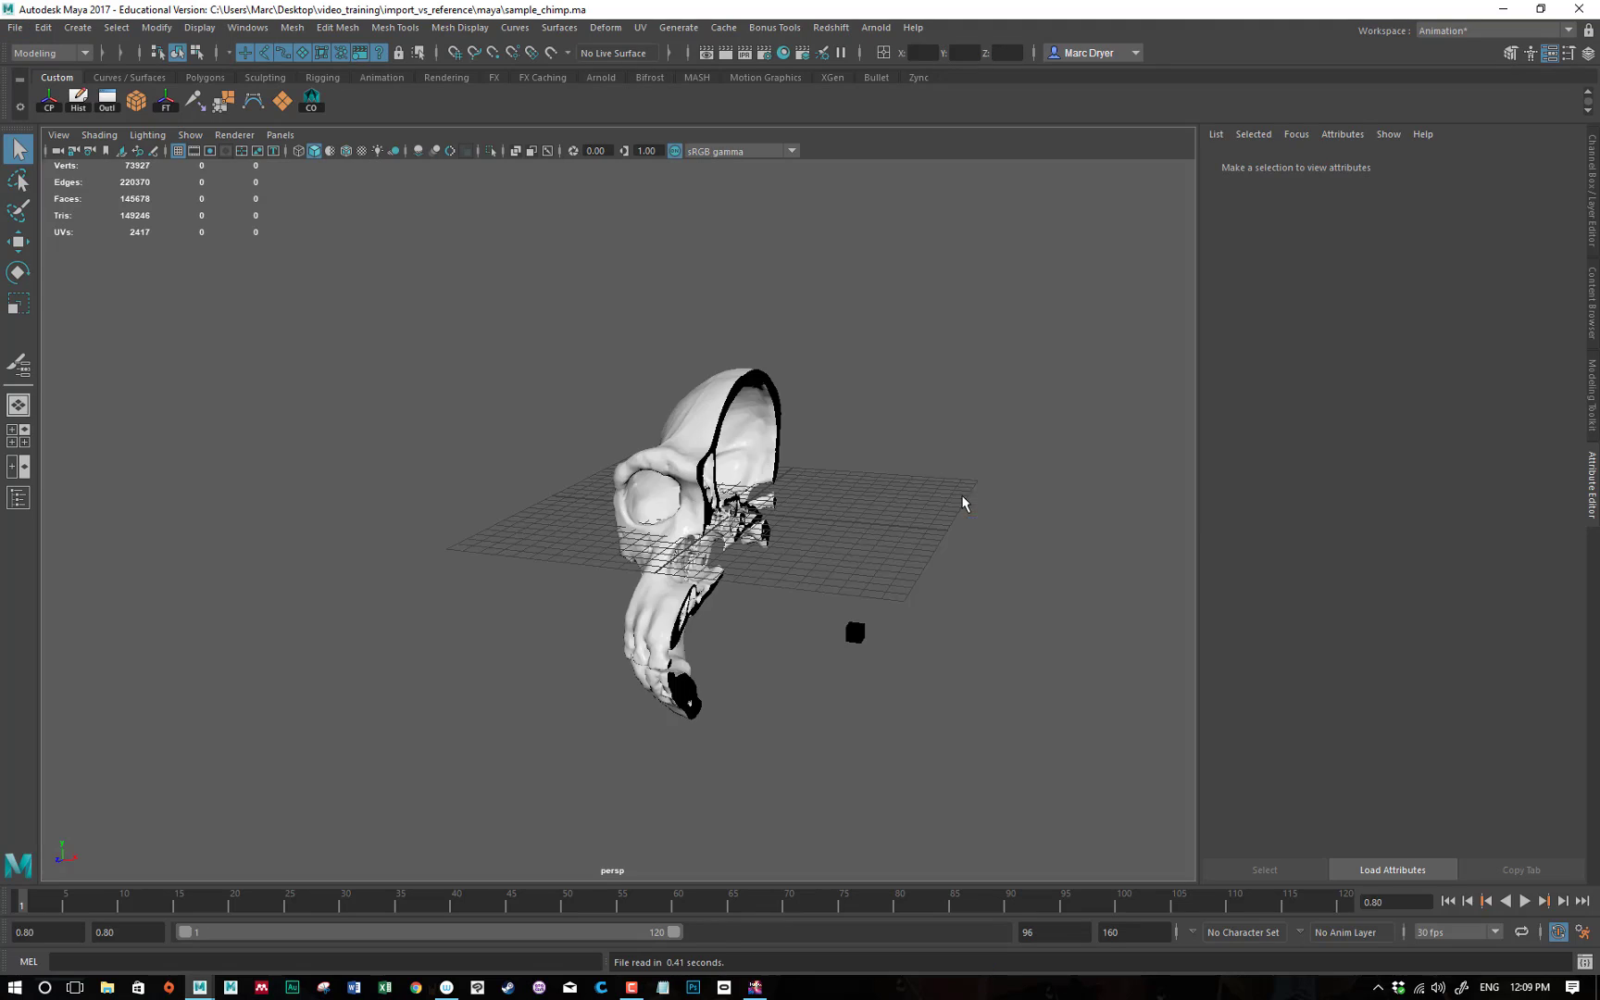
Import soft_tissue.ma from the project's maya folder into the skull scene.
{"action": "left_click_drag", "start_coordinate": [808, 497], "coordinate": [778, 480], "text": "alt"}
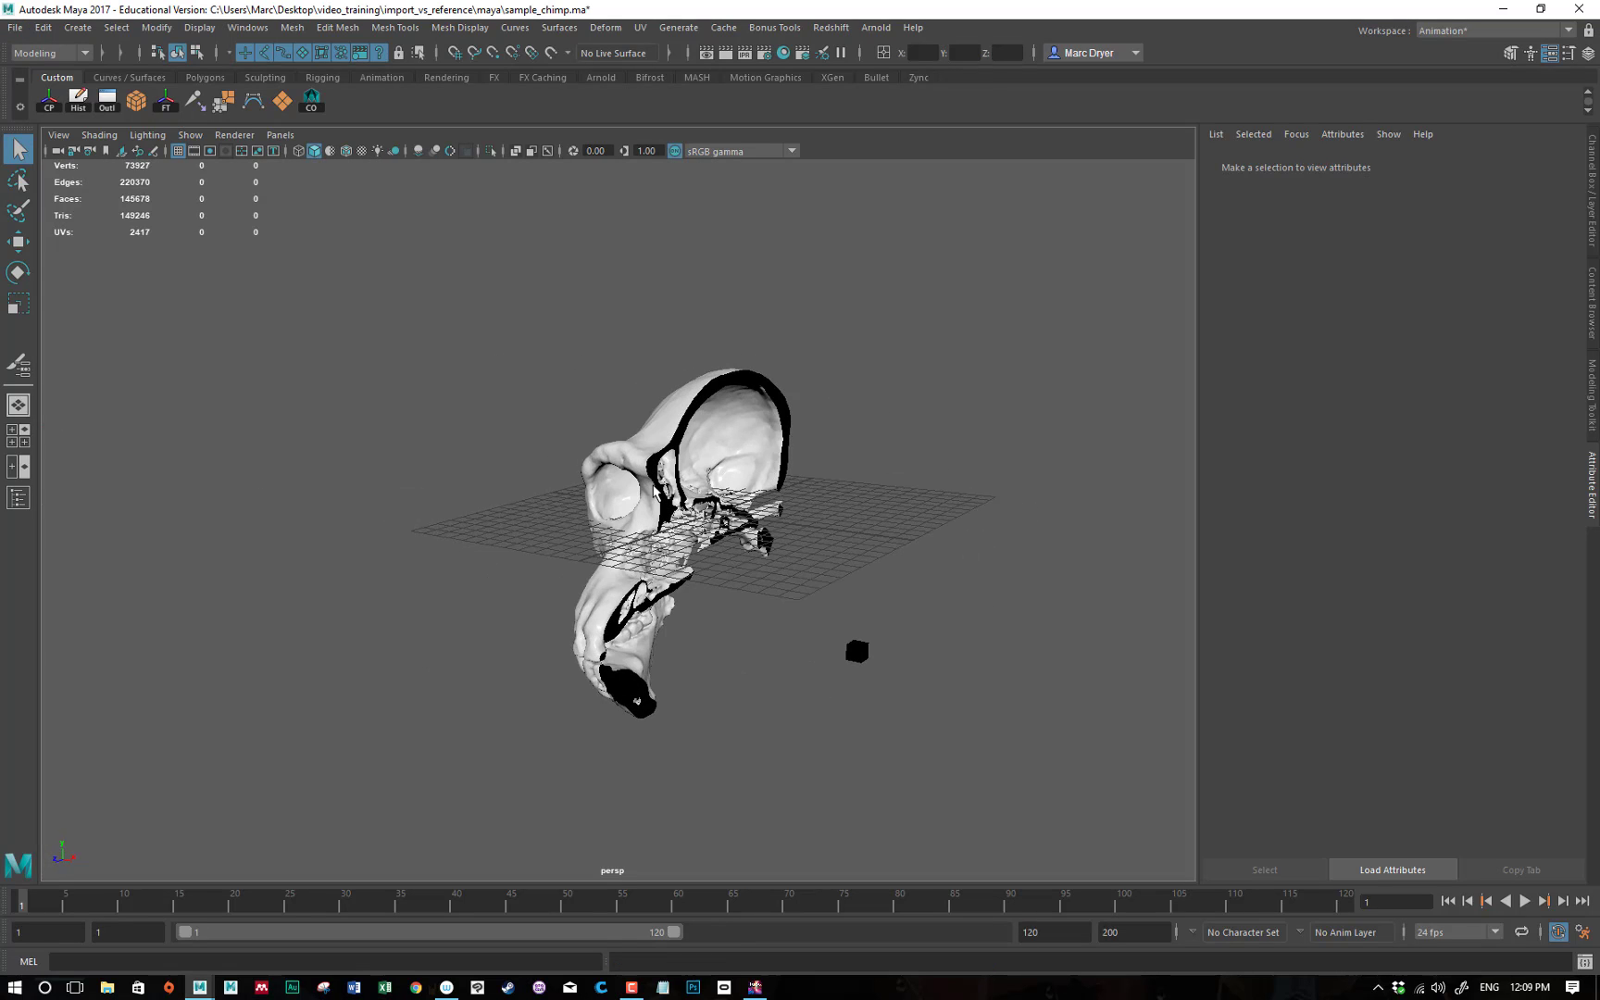
{"action": "left_click", "coordinate": [15, 28]}
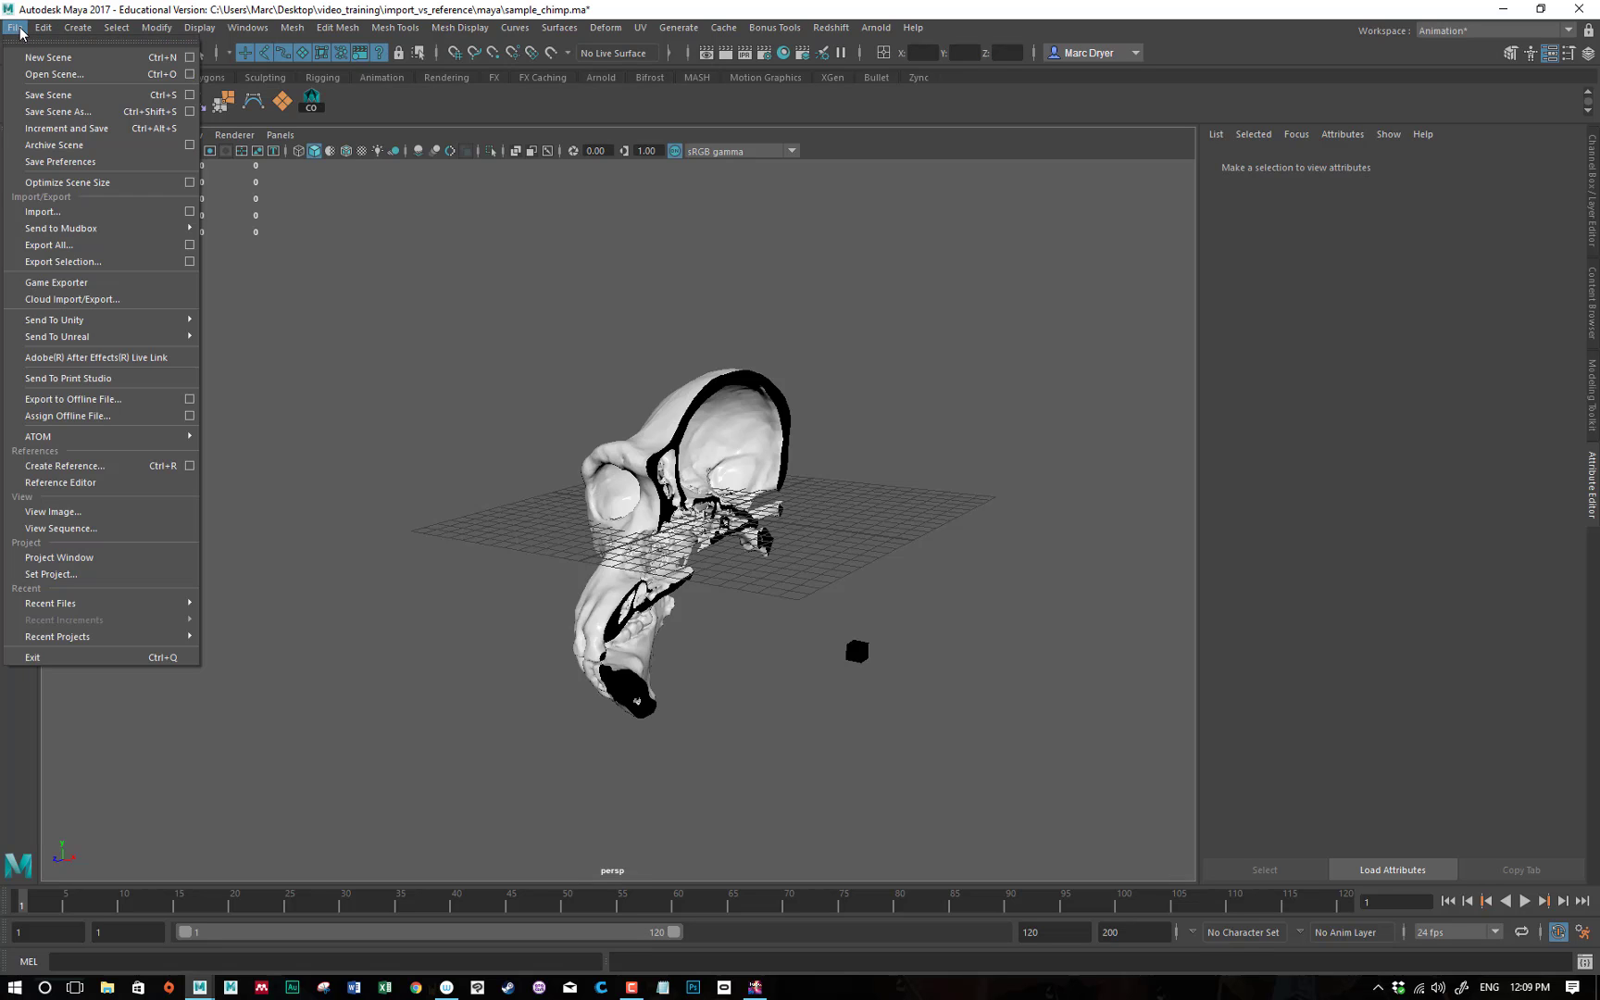
{"action": "left_click", "coordinate": [41, 211]}
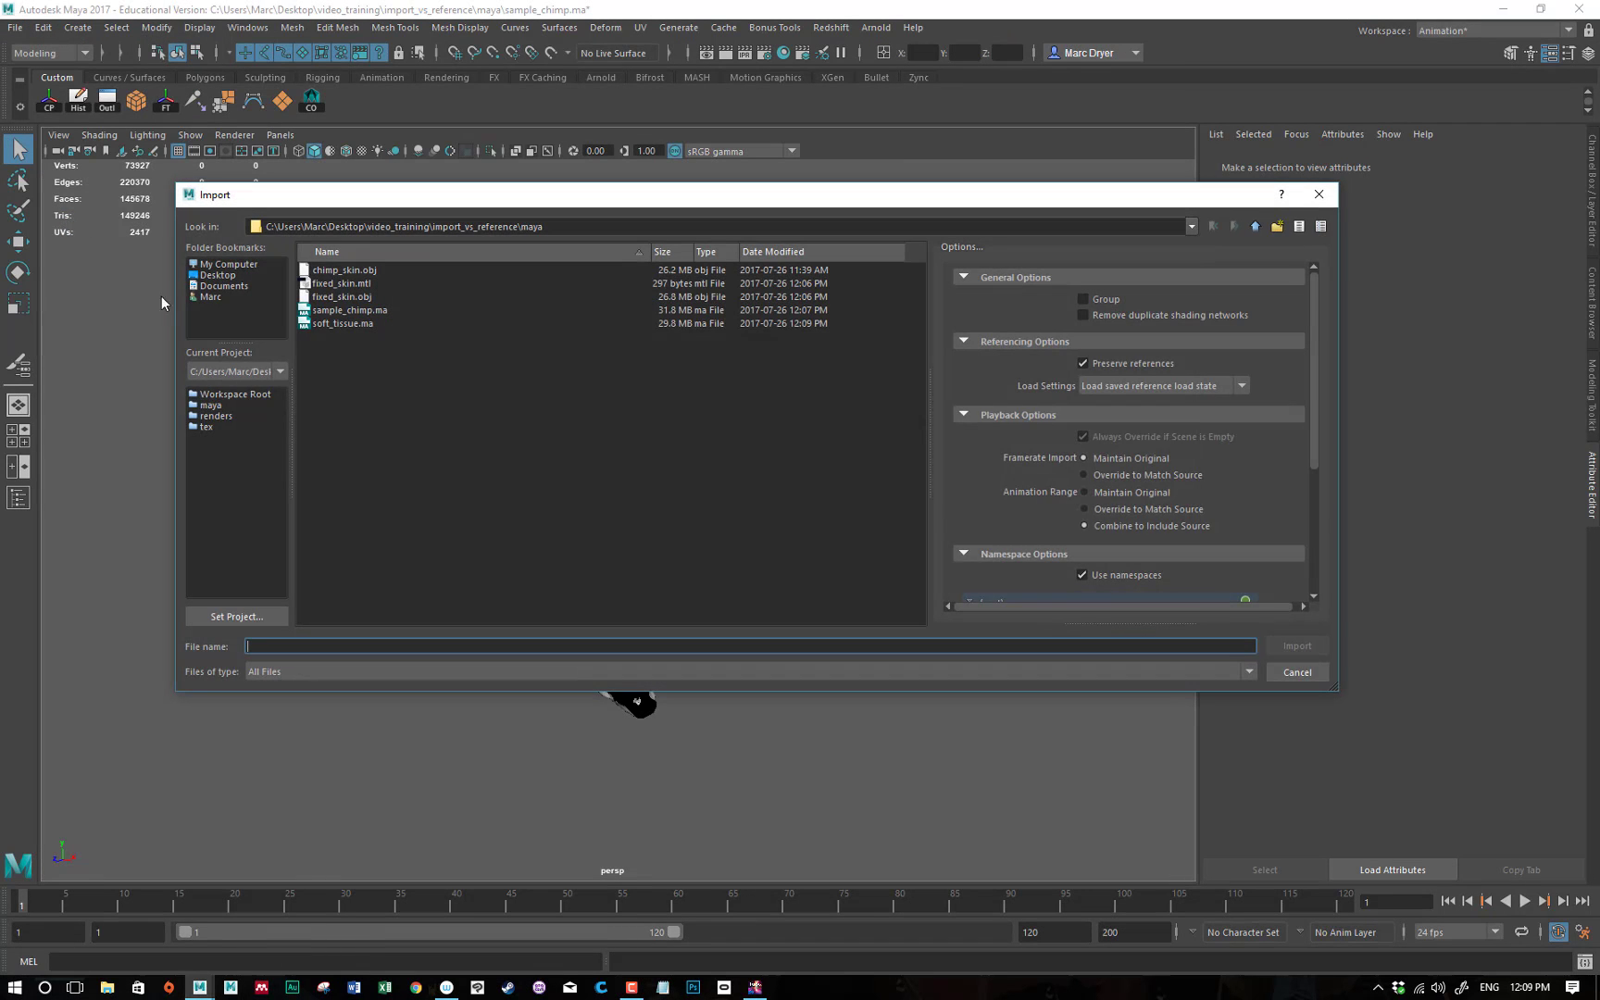
{"action": "left_click", "coordinate": [346, 324]}
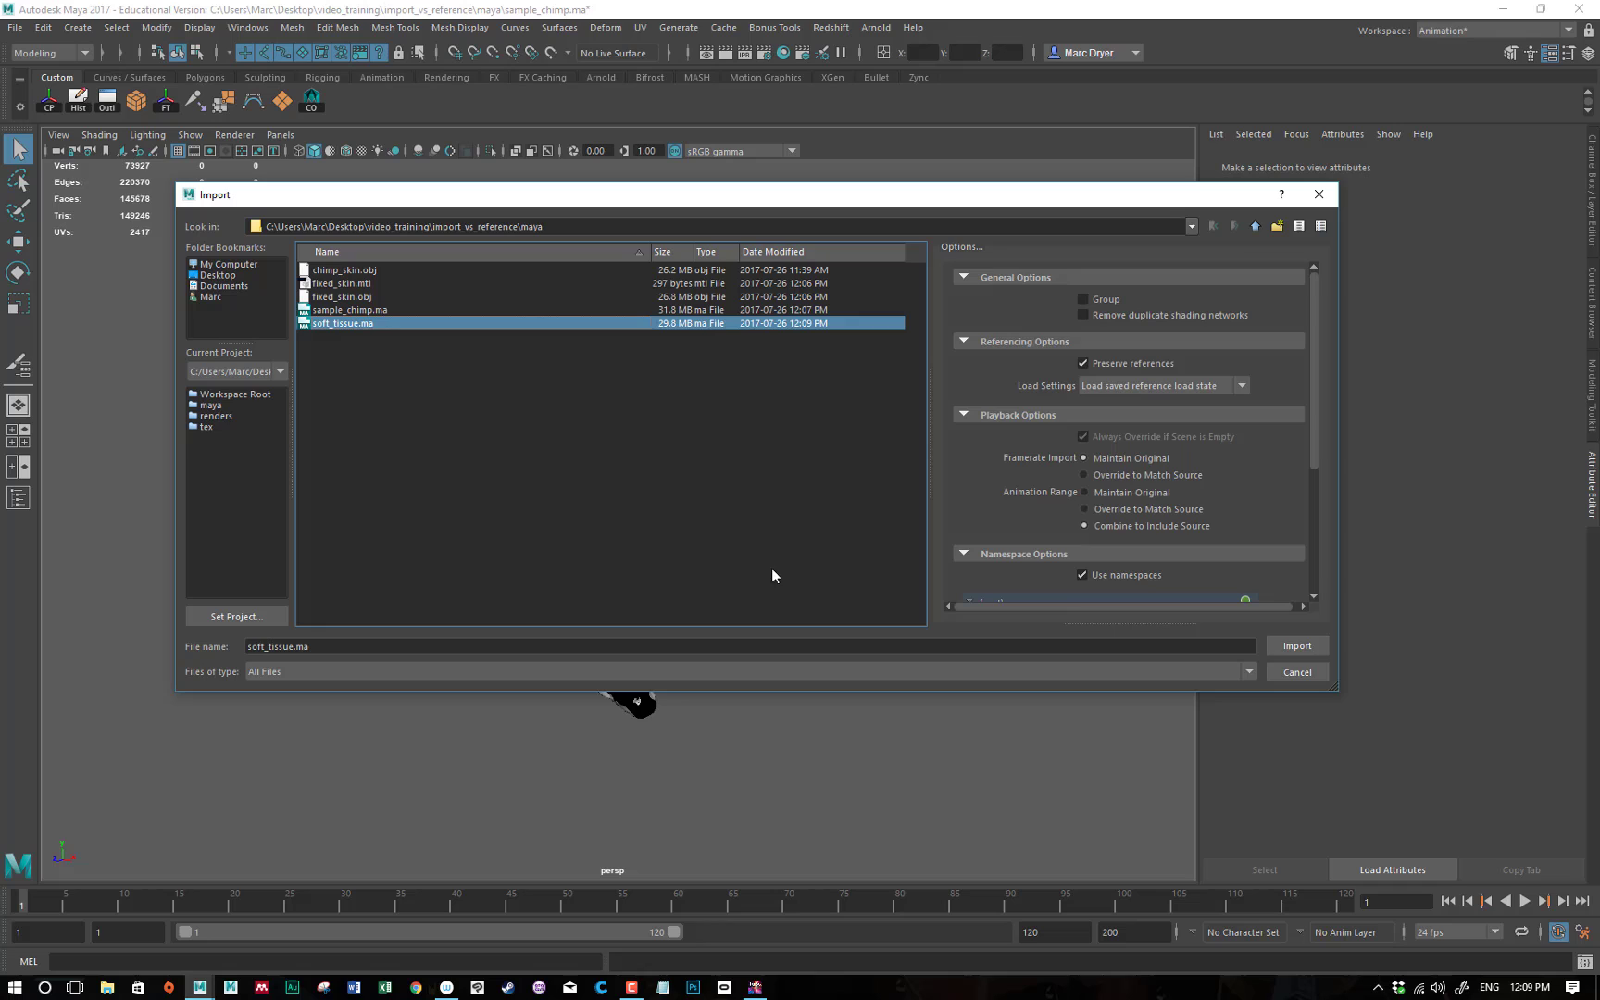
{"action": "left_click", "coordinate": [1280, 651]}
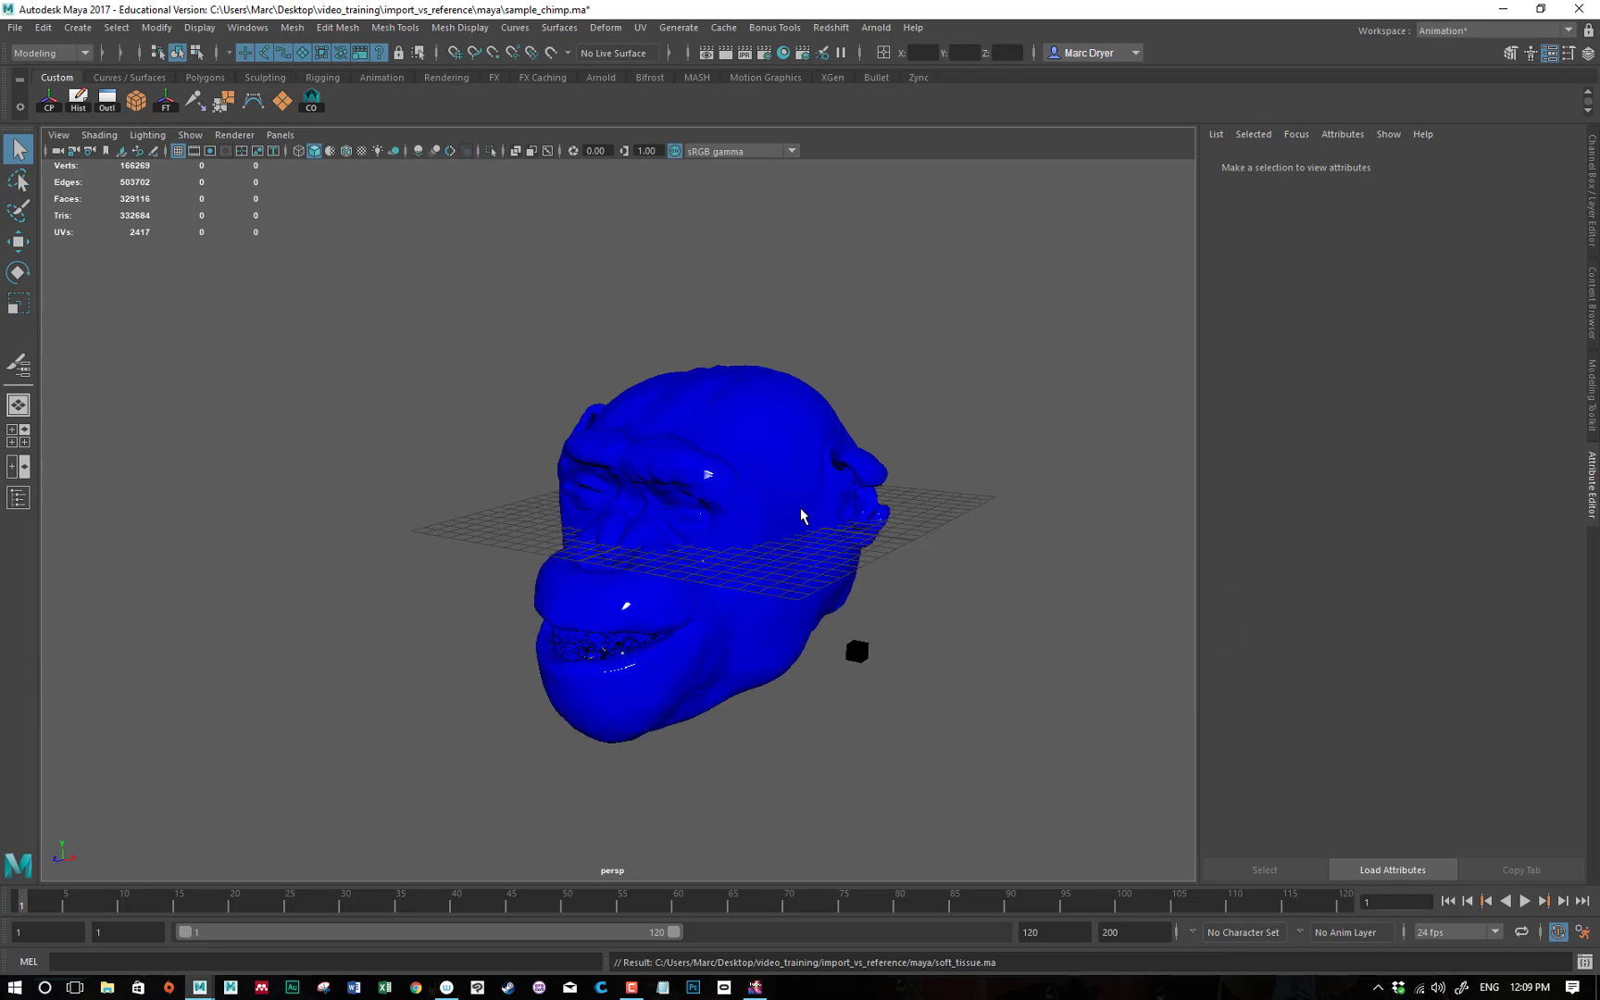
Show the Outliner in a floating window, expand group1, and examine the skull meshes, pCube1 and the imported soft_tissue:fixed_skin1.
{"action": "left_click", "coordinate": [108, 101]}
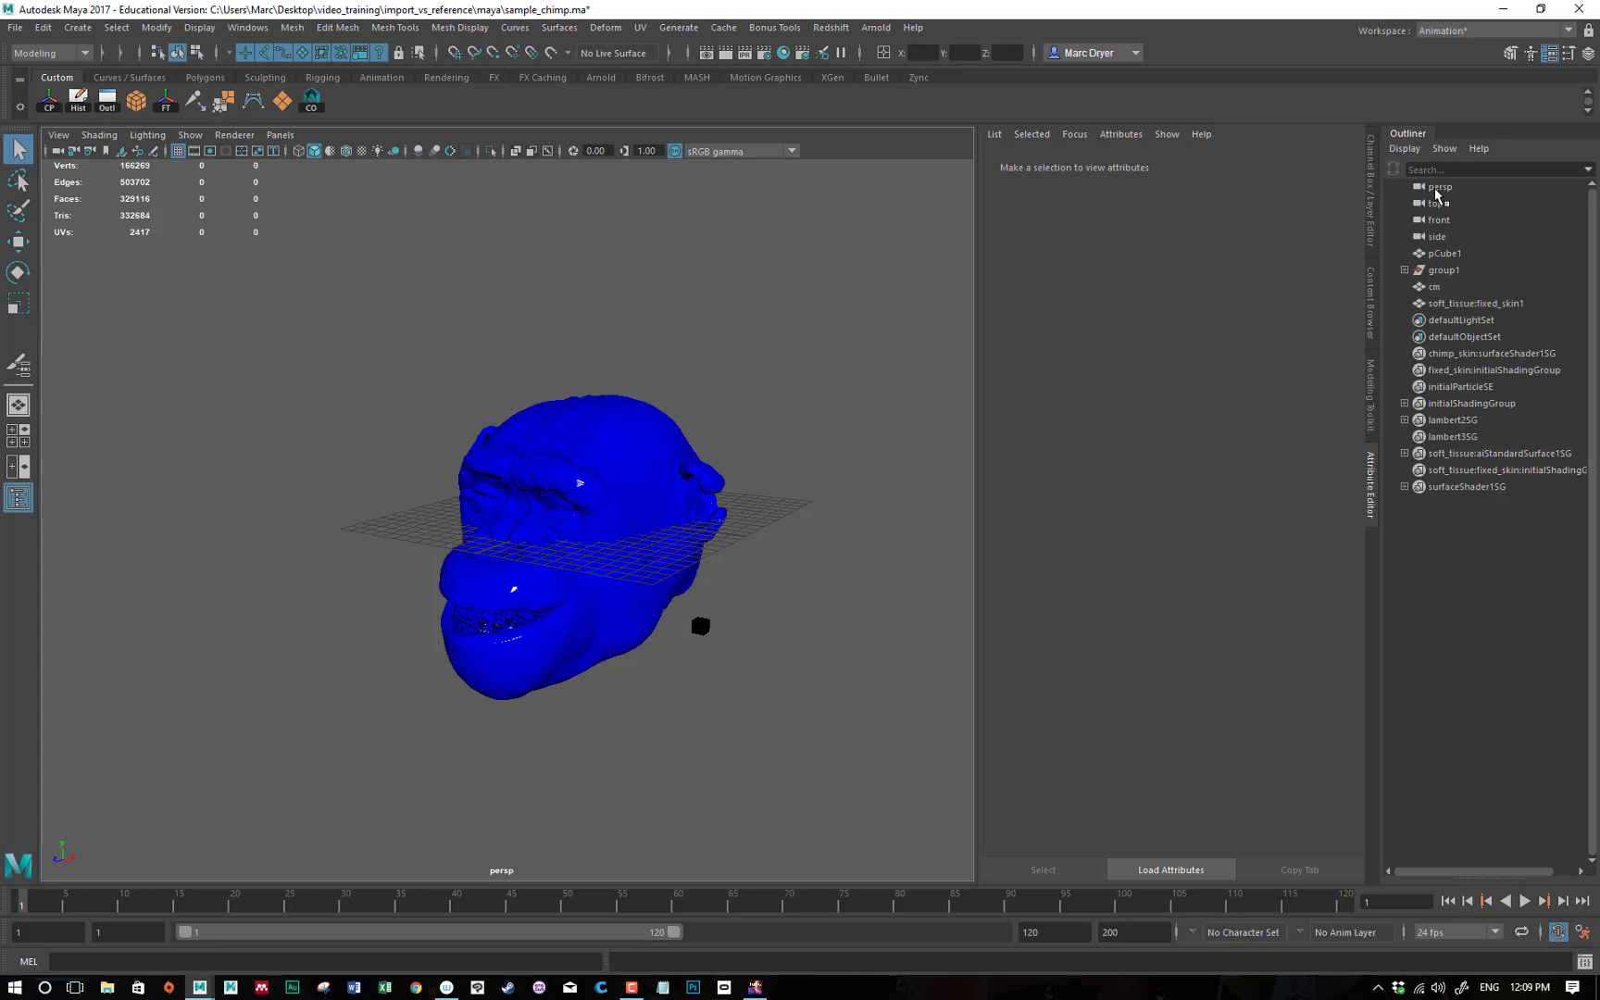
{"action": "left_click_drag", "start_coordinate": [1407, 133], "coordinate": [255, 164]}
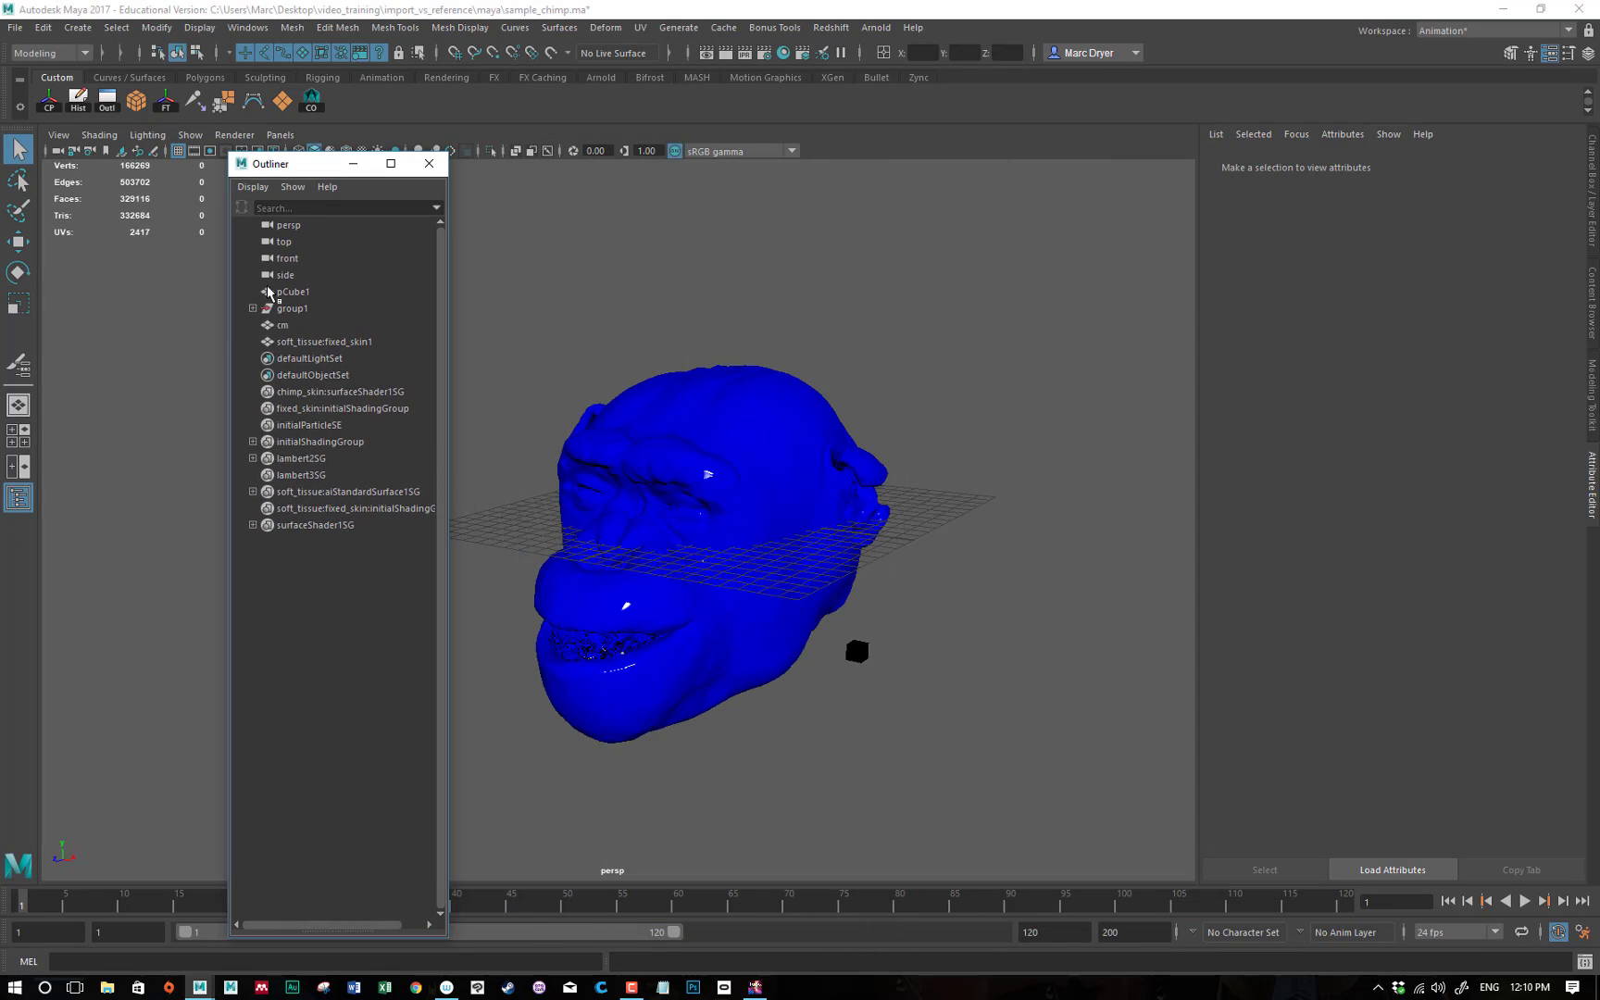
{"action": "left_click", "coordinate": [252, 189]}
{"action": "left_click", "coordinate": [252, 190]}
{"action": "left_click", "coordinate": [250, 308]}
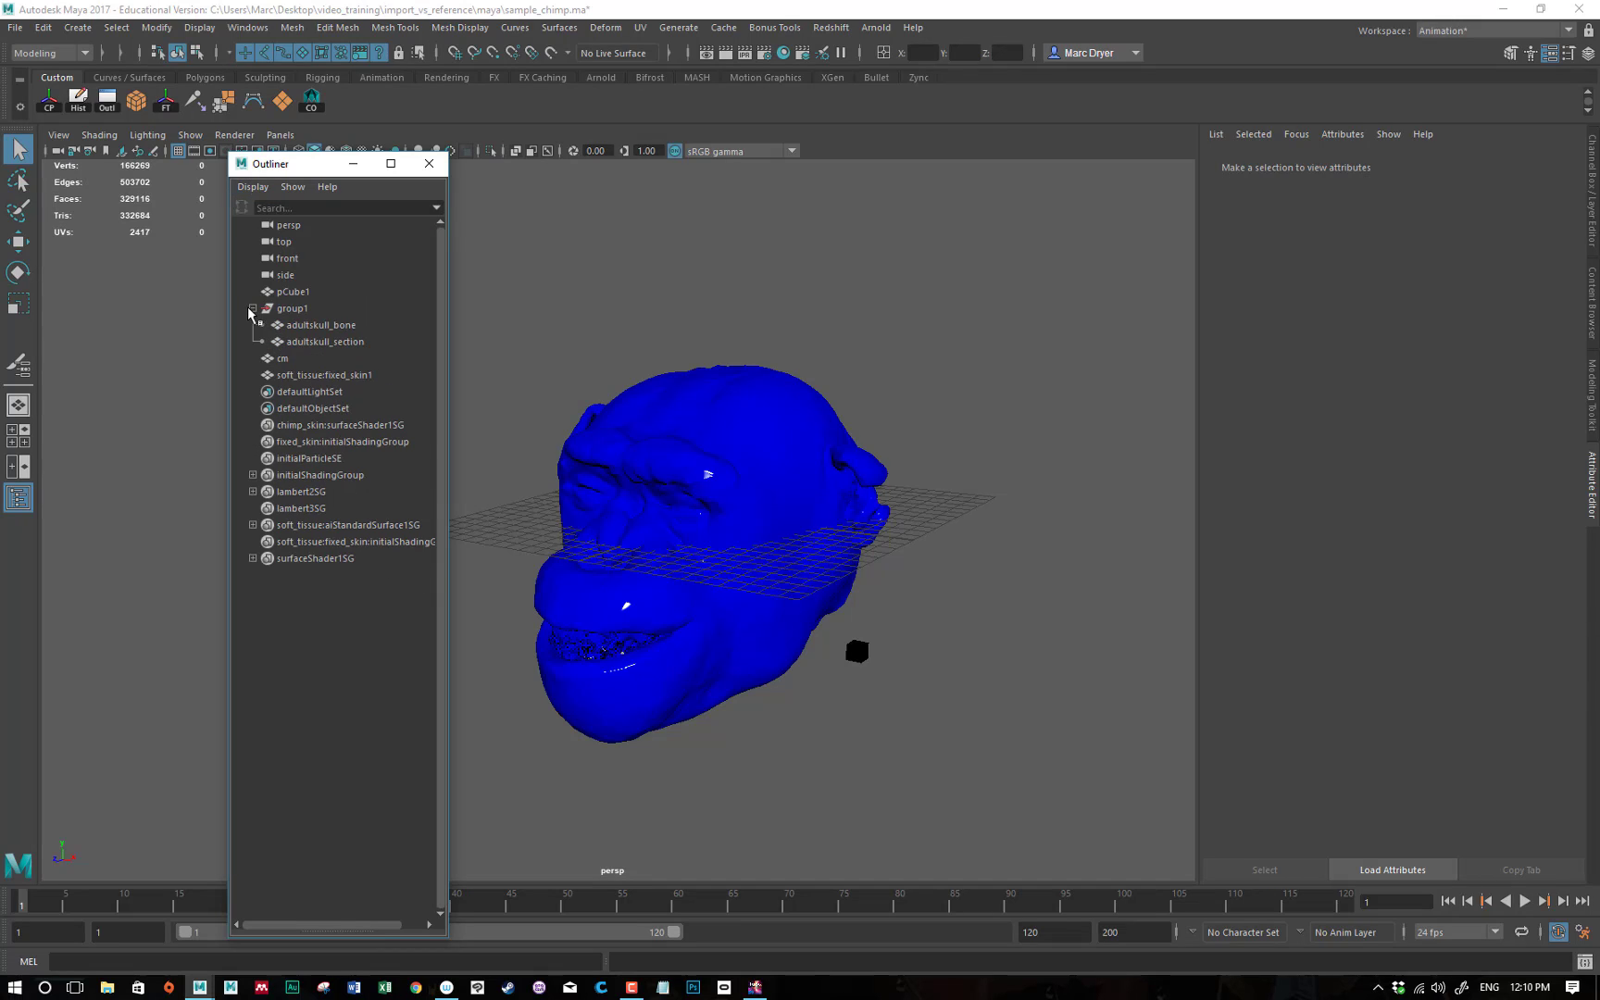
{"action": "left_click", "coordinate": [311, 324]}
{"action": "left_click", "coordinate": [323, 343]}
{"action": "left_click", "coordinate": [285, 293]}
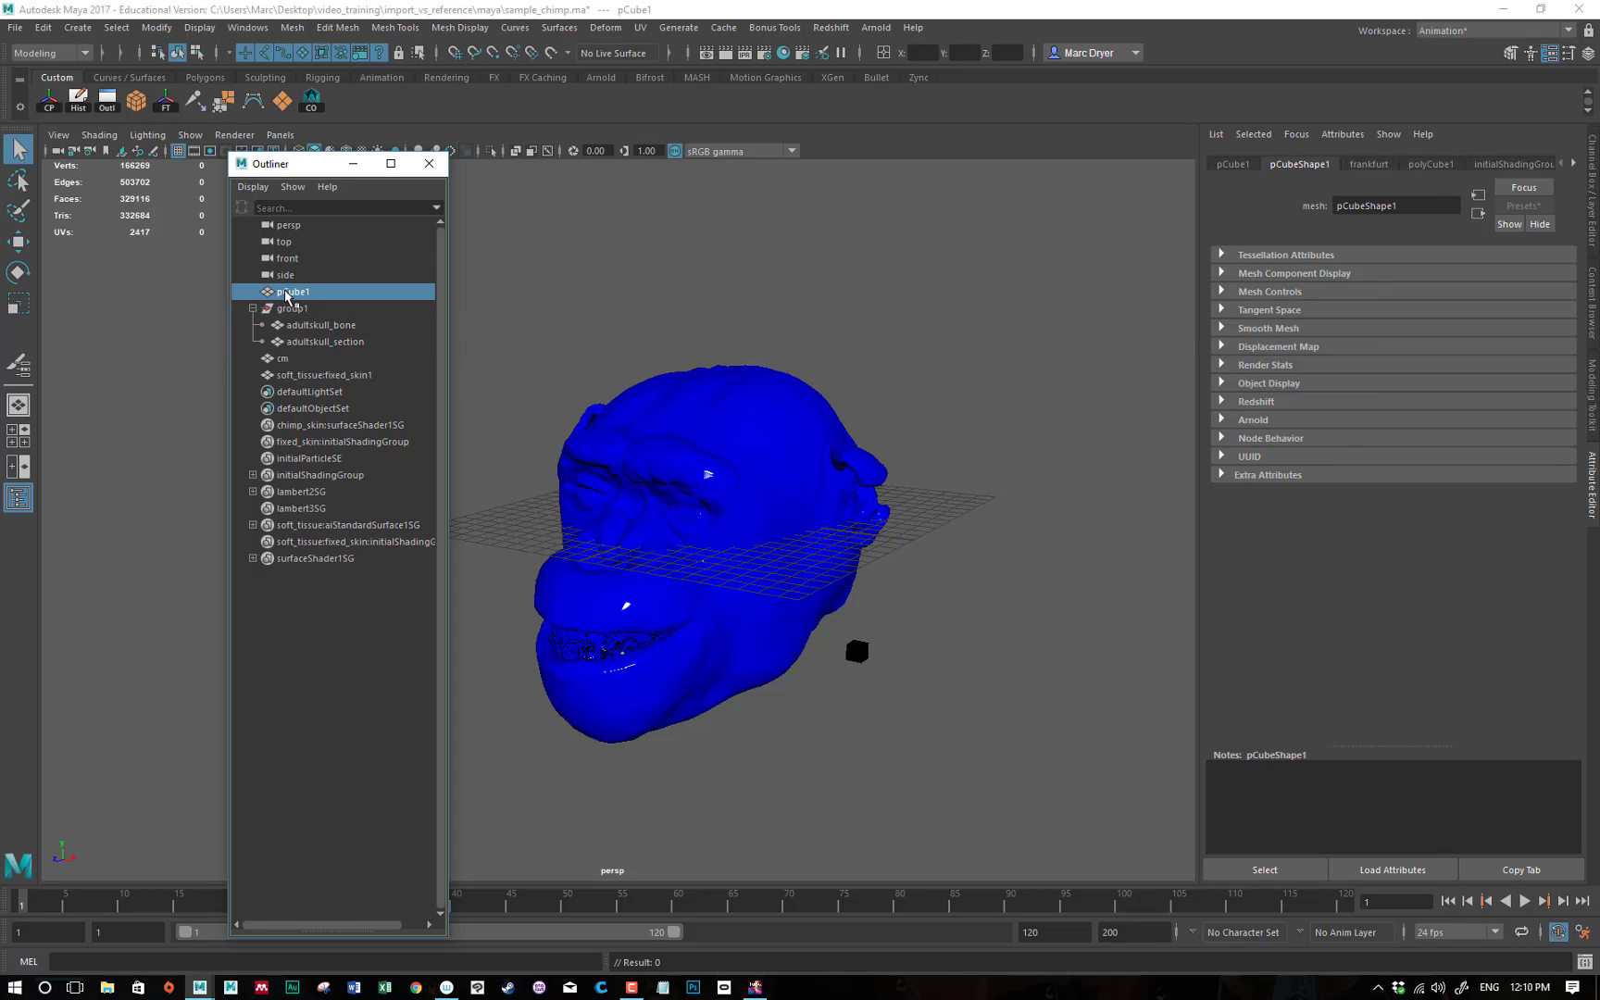
{"action": "left_click", "coordinate": [324, 378]}
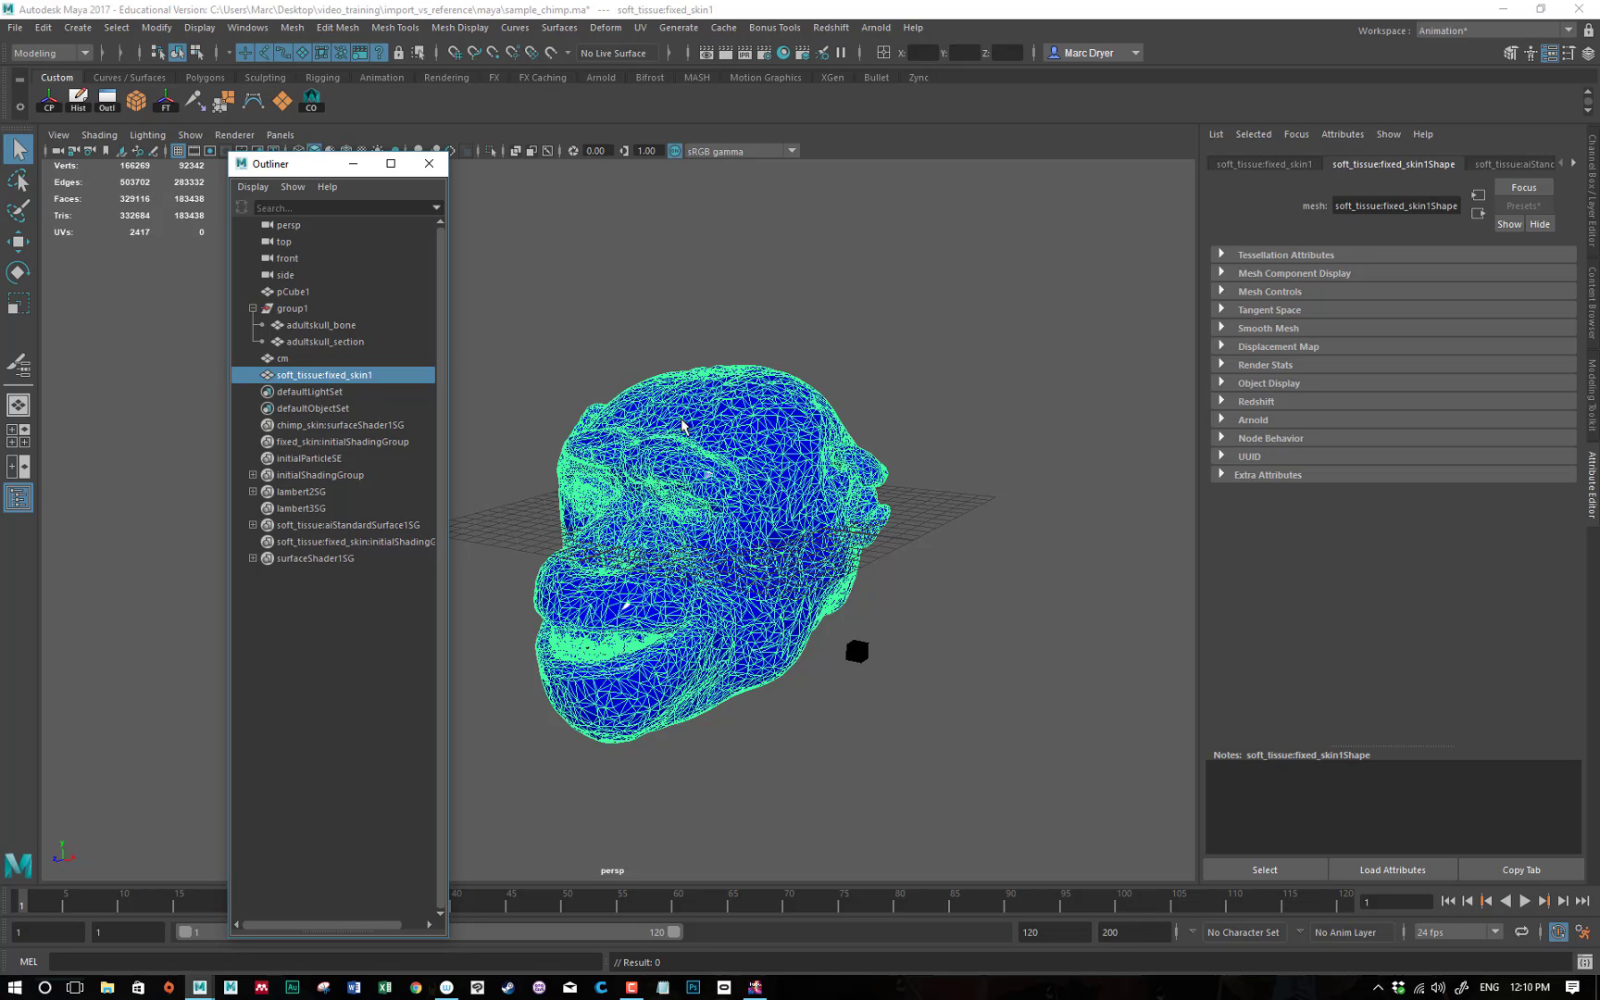
{"action": "left_click", "coordinate": [525, 403]}
{"action": "left_click", "coordinate": [524, 400]}
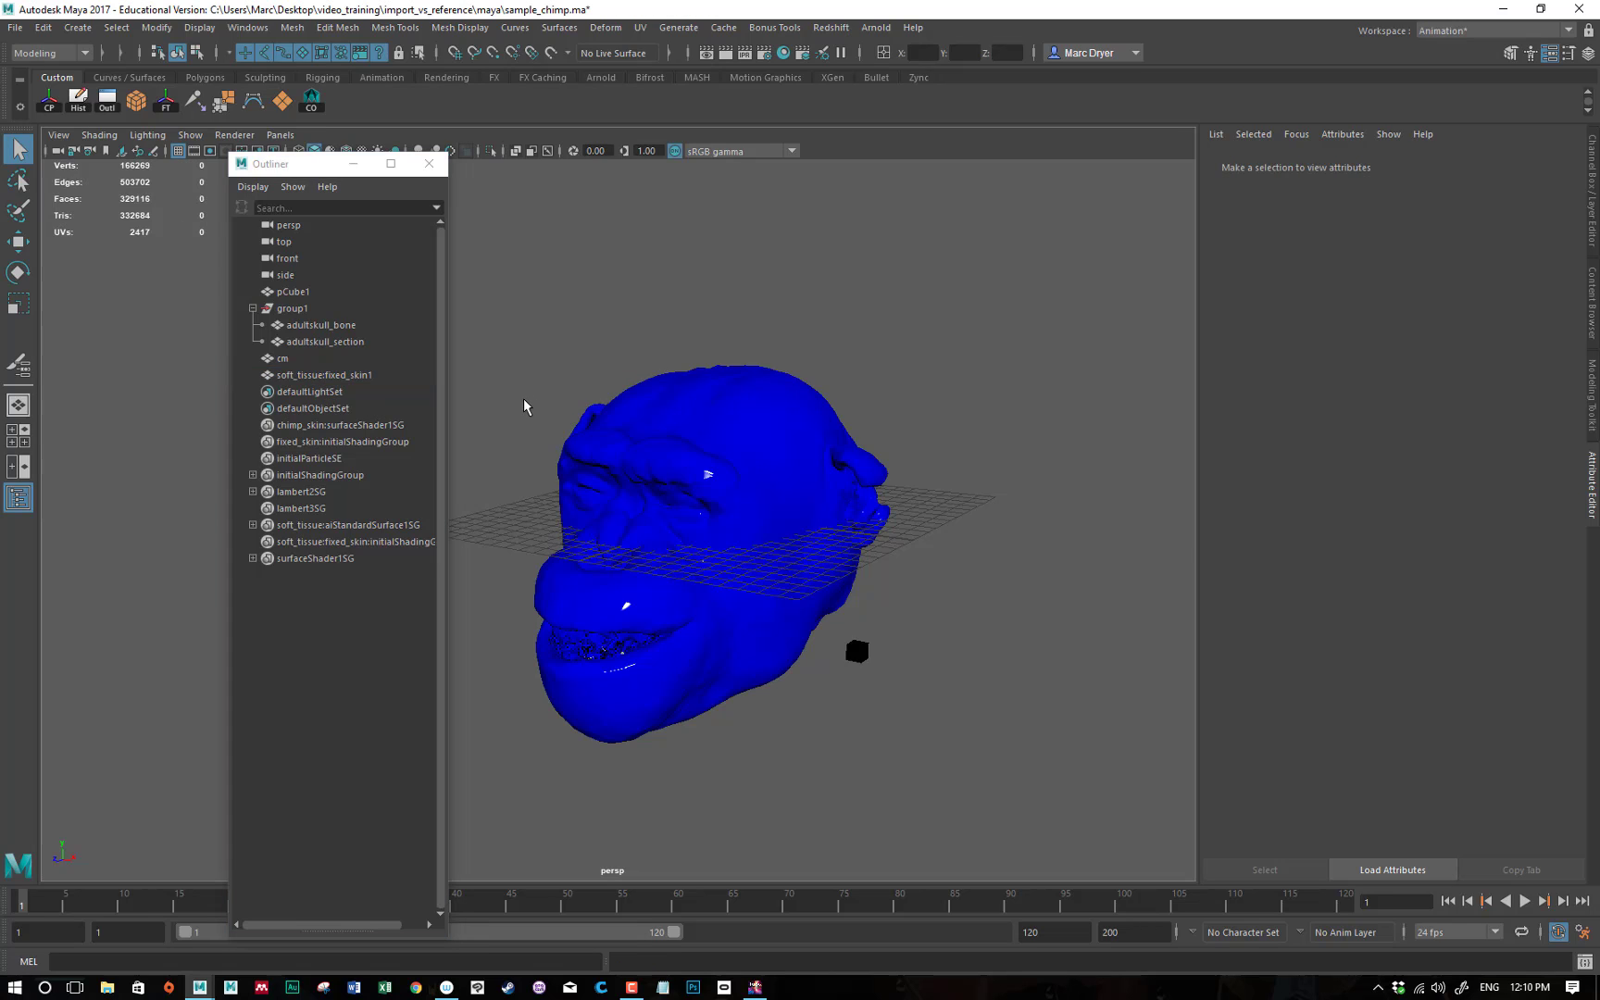
{"action": "mouse_move", "coordinate": [516, 399]}
{"action": "left_mouse_down", "text": "alt"}
{"action": "mouse_move", "coordinate": [592, 411]}
{"action": "mouse_move", "coordinate": [518, 426]}
{"action": "left_mouse_up", "text": "alt"}
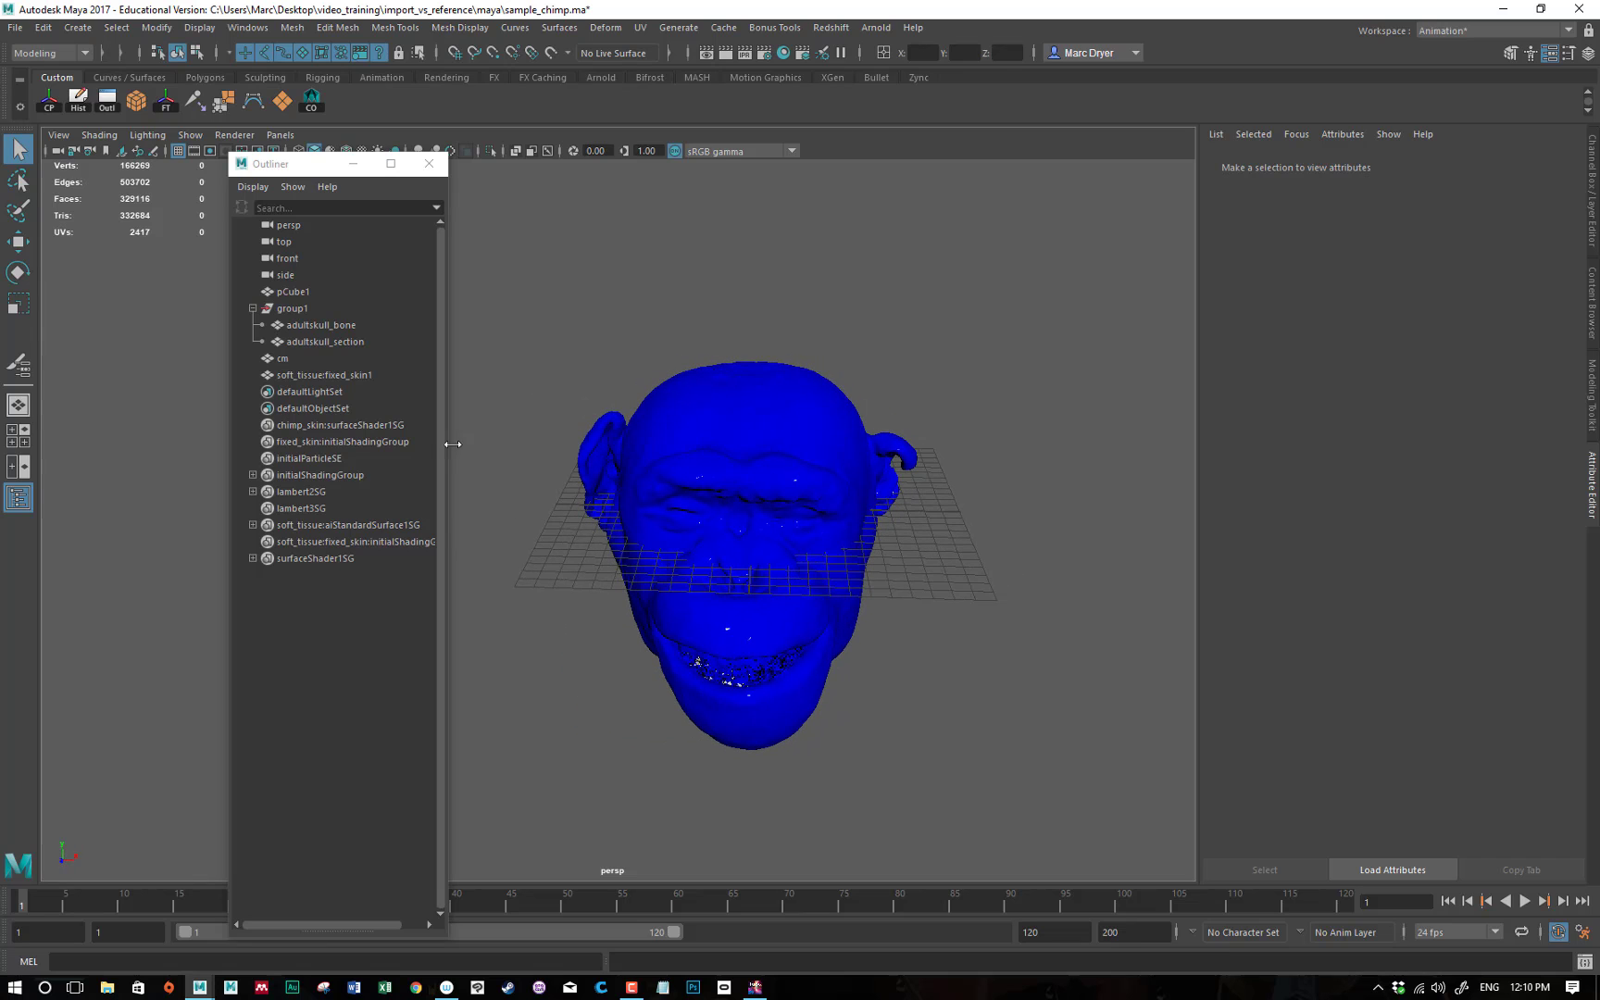
Delete the imported soft_tissue:fixed_skin1 mesh and close the Outliner.
{"action": "left_click", "coordinate": [346, 375]}
{"action": "key", "text": "Delete"}
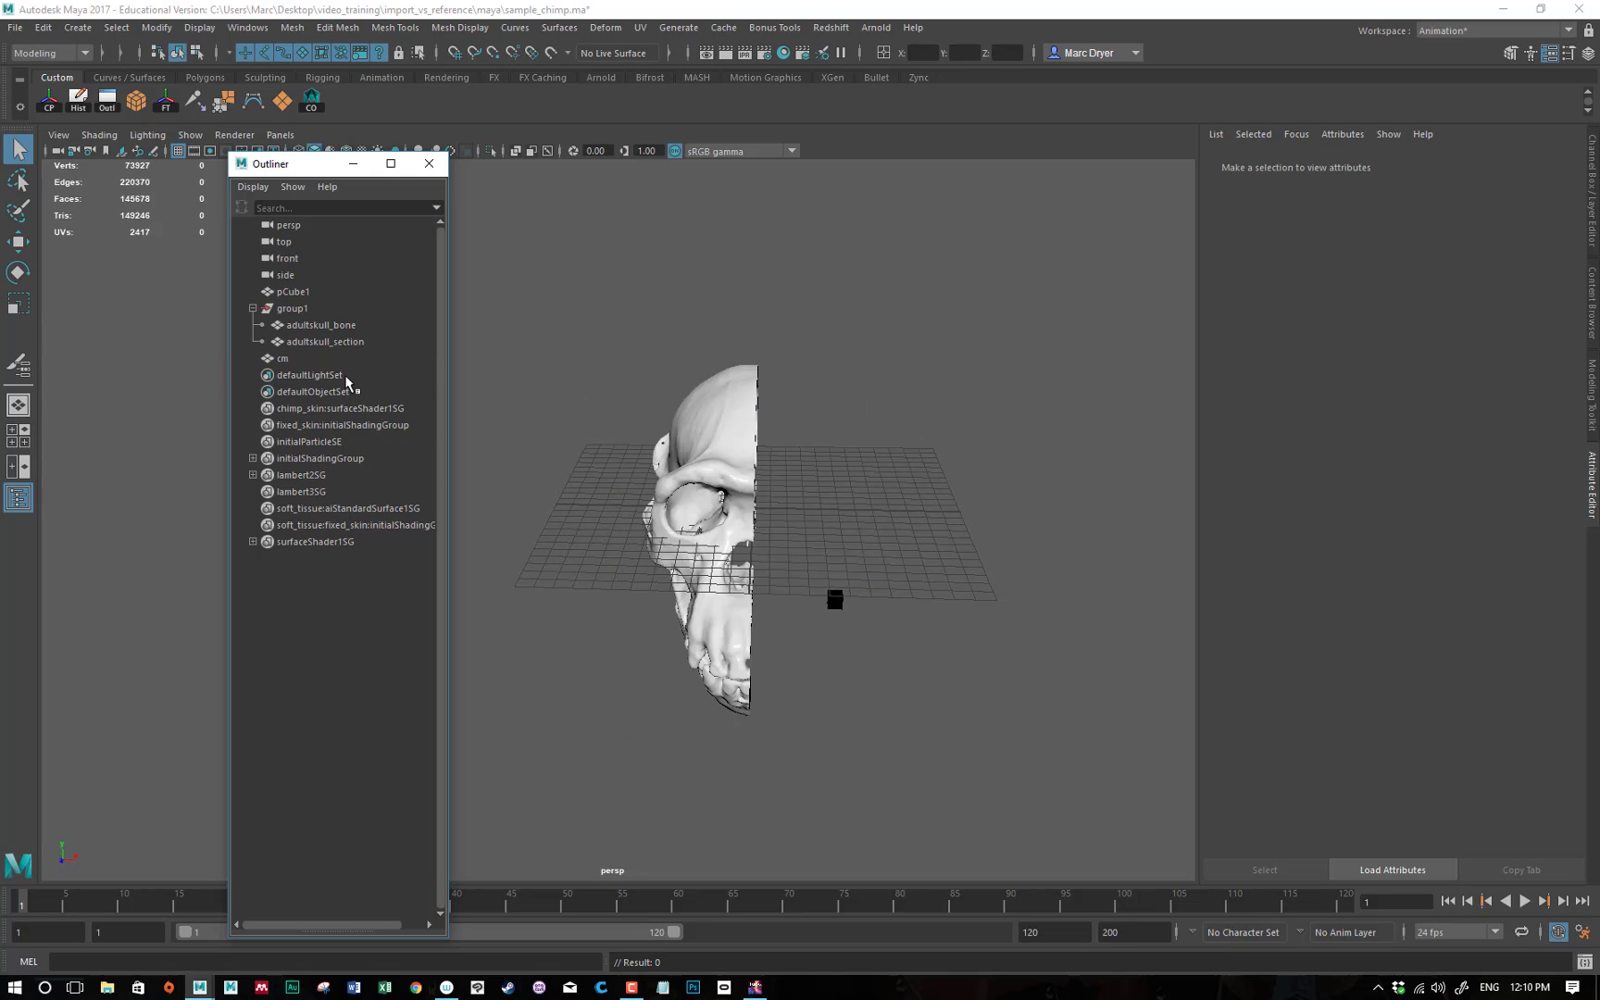
{"action": "left_click", "coordinate": [429, 163]}
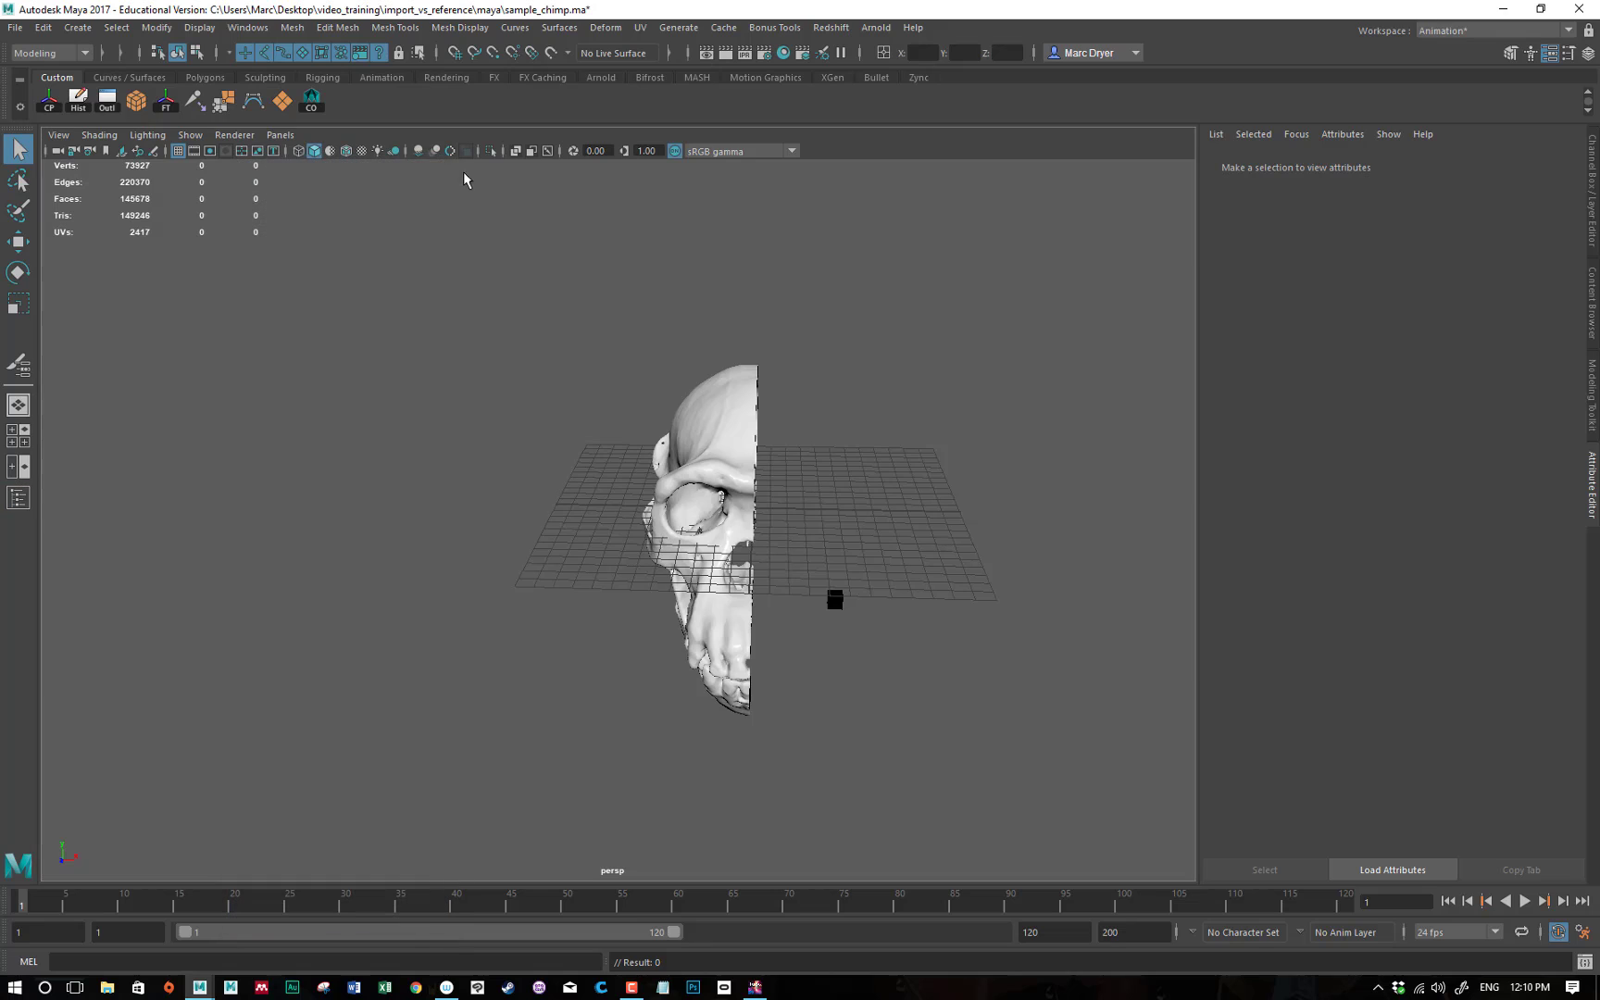
Create a reference to soft_tissue.ma from the project's maya folder in the skull scene.
{"action": "left_click", "coordinate": [13, 28]}
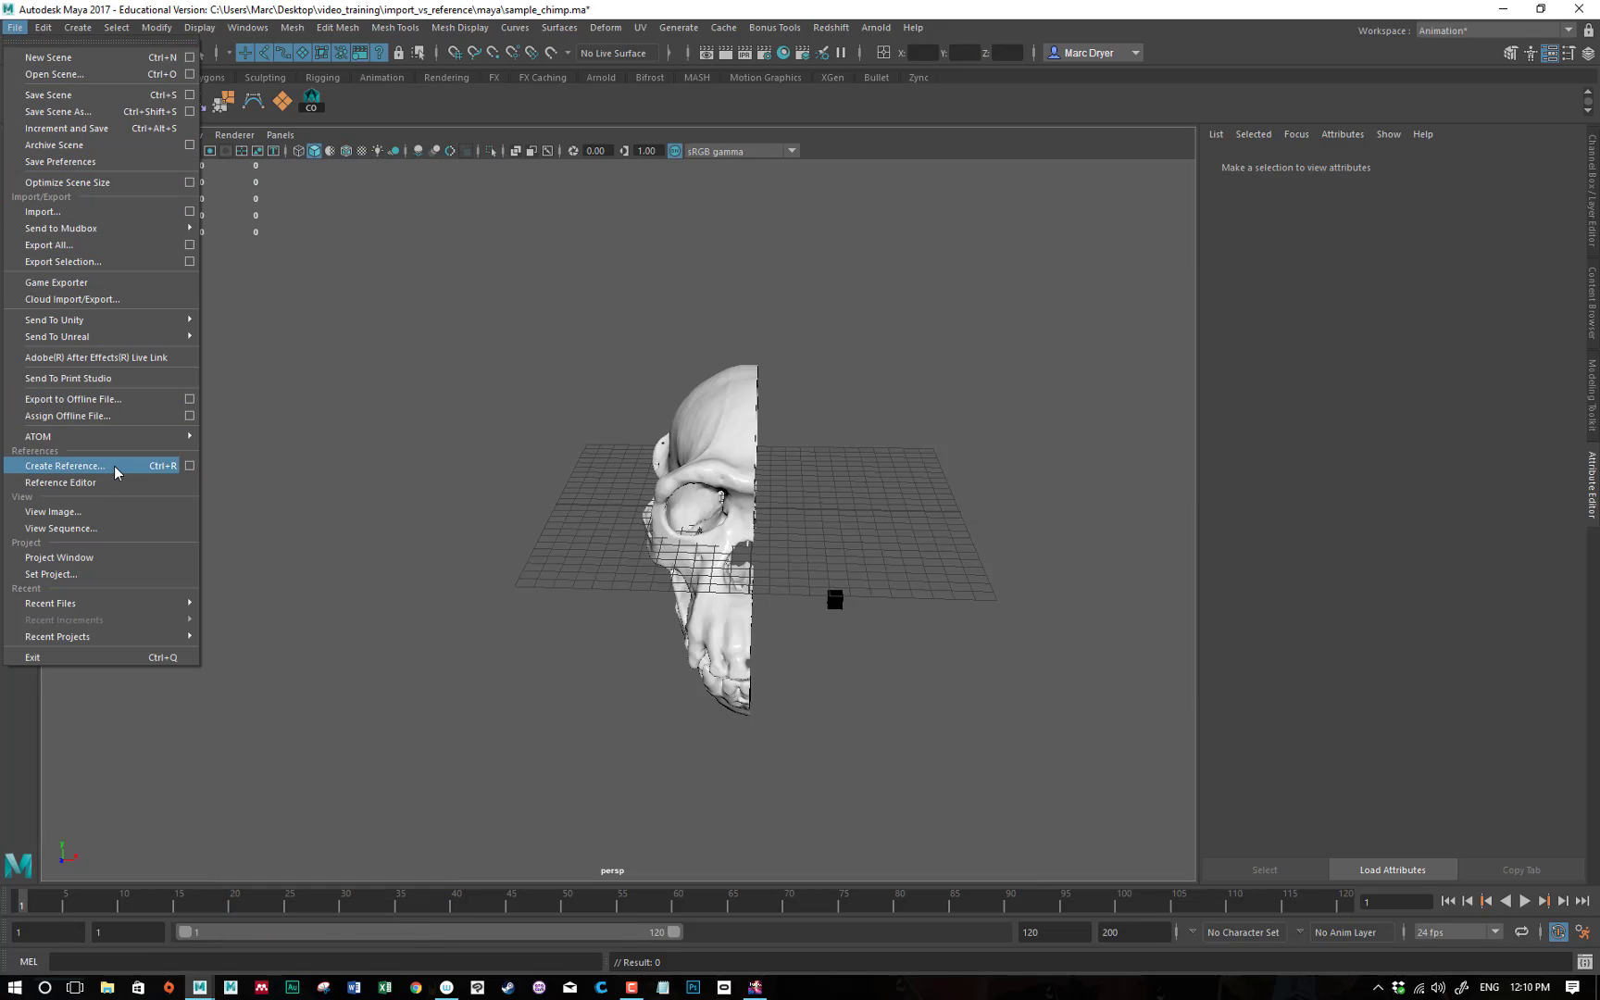
{"action": "left_click", "coordinate": [65, 466]}
{"action": "left_click", "coordinate": [356, 325]}
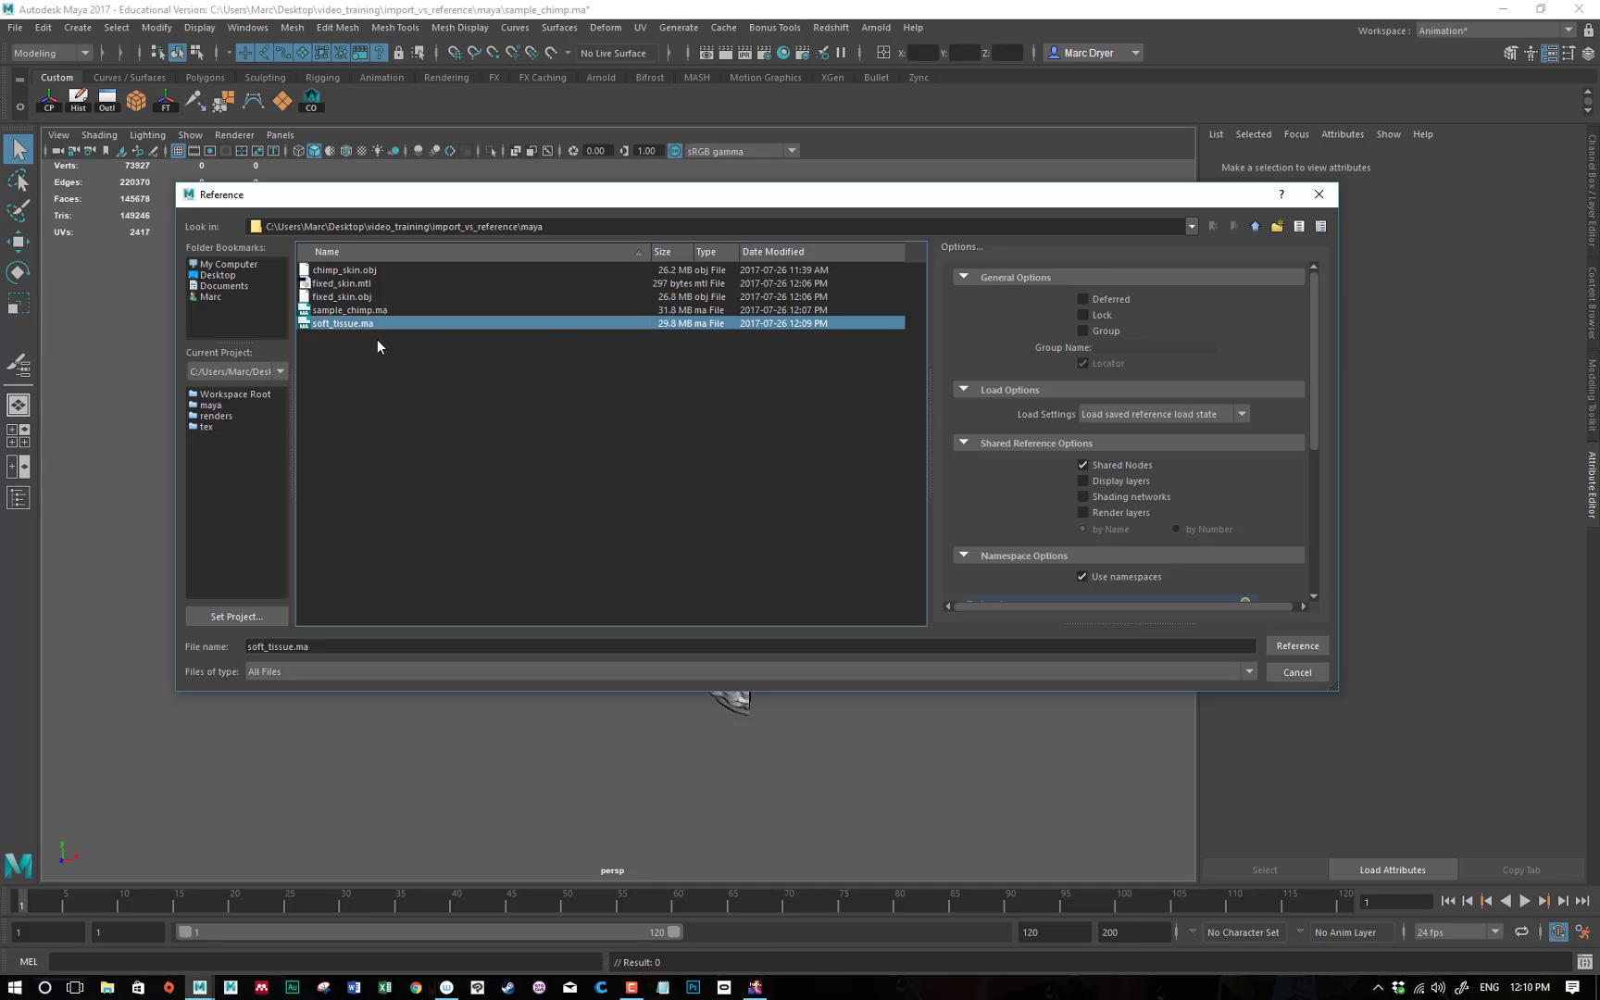
{"action": "left_click", "coordinate": [1320, 643]}
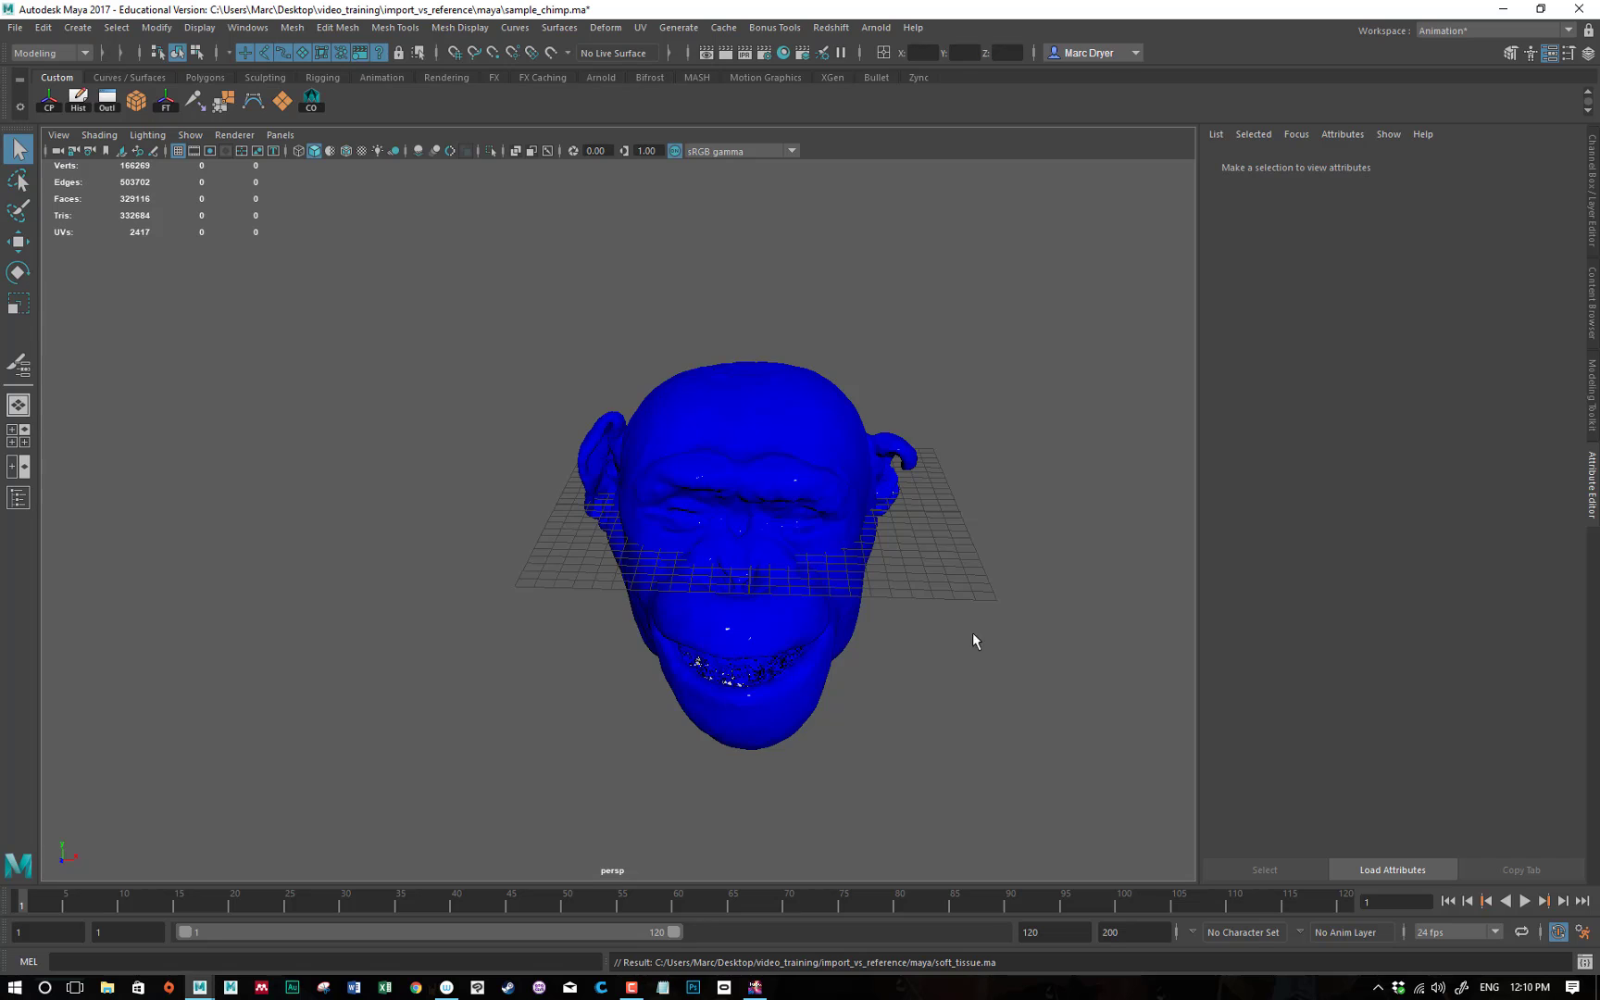
Select the referenced head mesh, show it in the Outliner, and try to delete it.
{"action": "left_click_drag", "start_coordinate": [972, 639], "coordinate": [622, 495], "text": "alt"}
{"action": "left_click", "coordinate": [791, 506]}
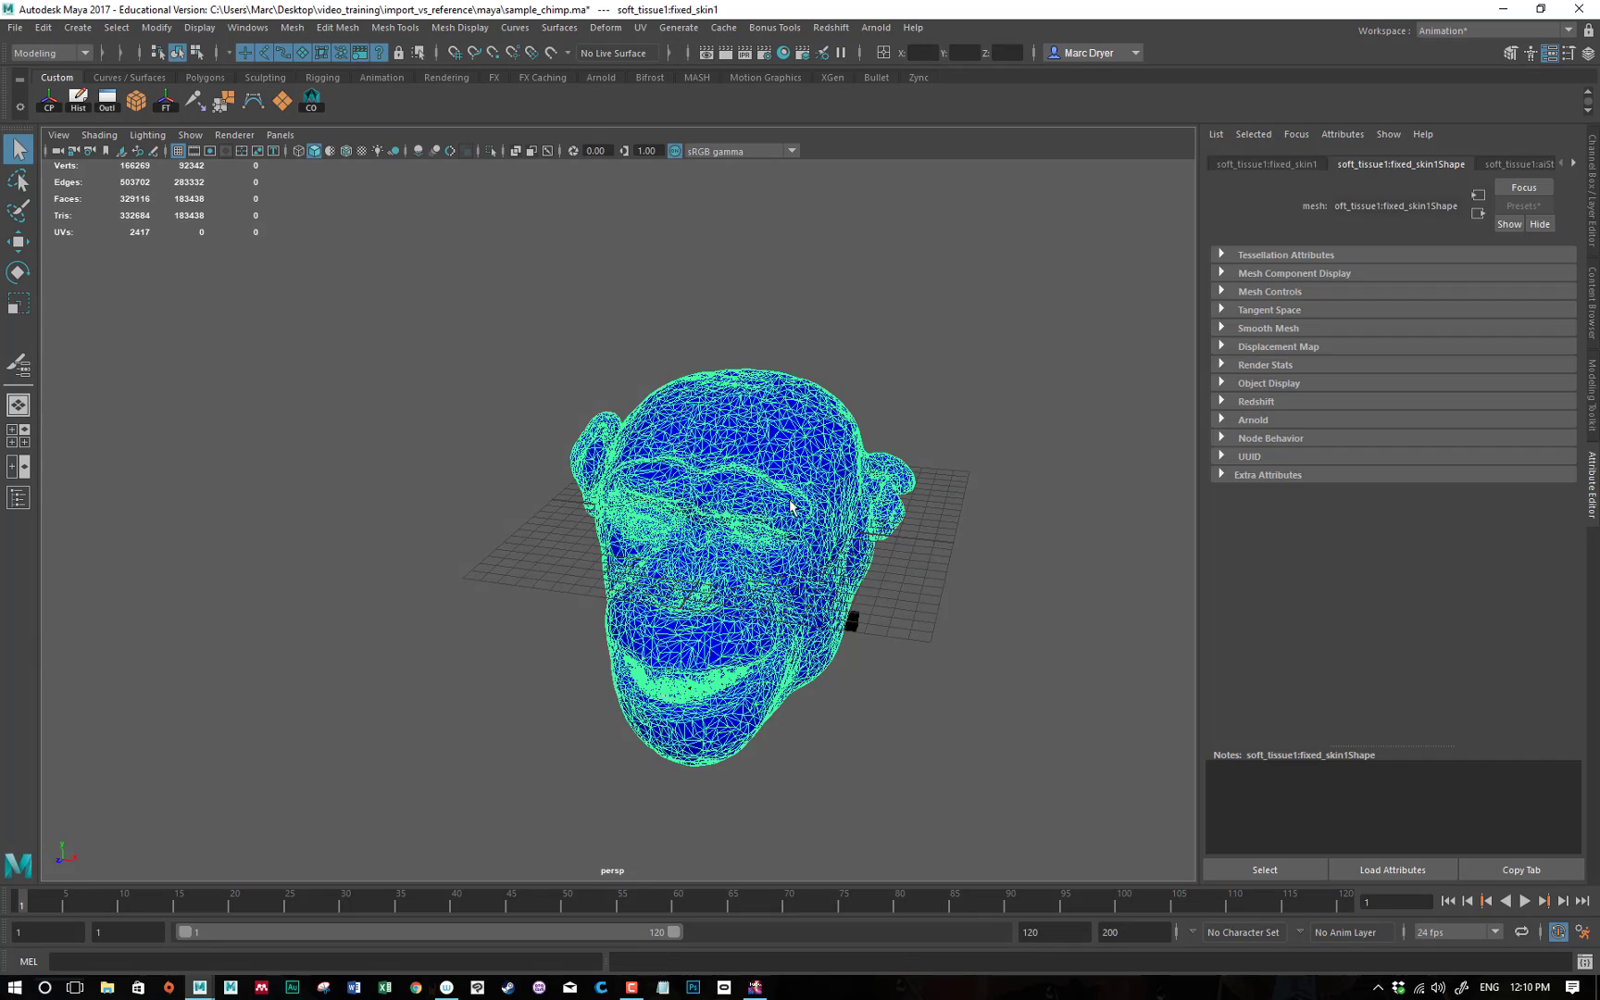
{"action": "left_click_drag", "start_coordinate": [908, 533], "coordinate": [574, 460], "text": "alt"}
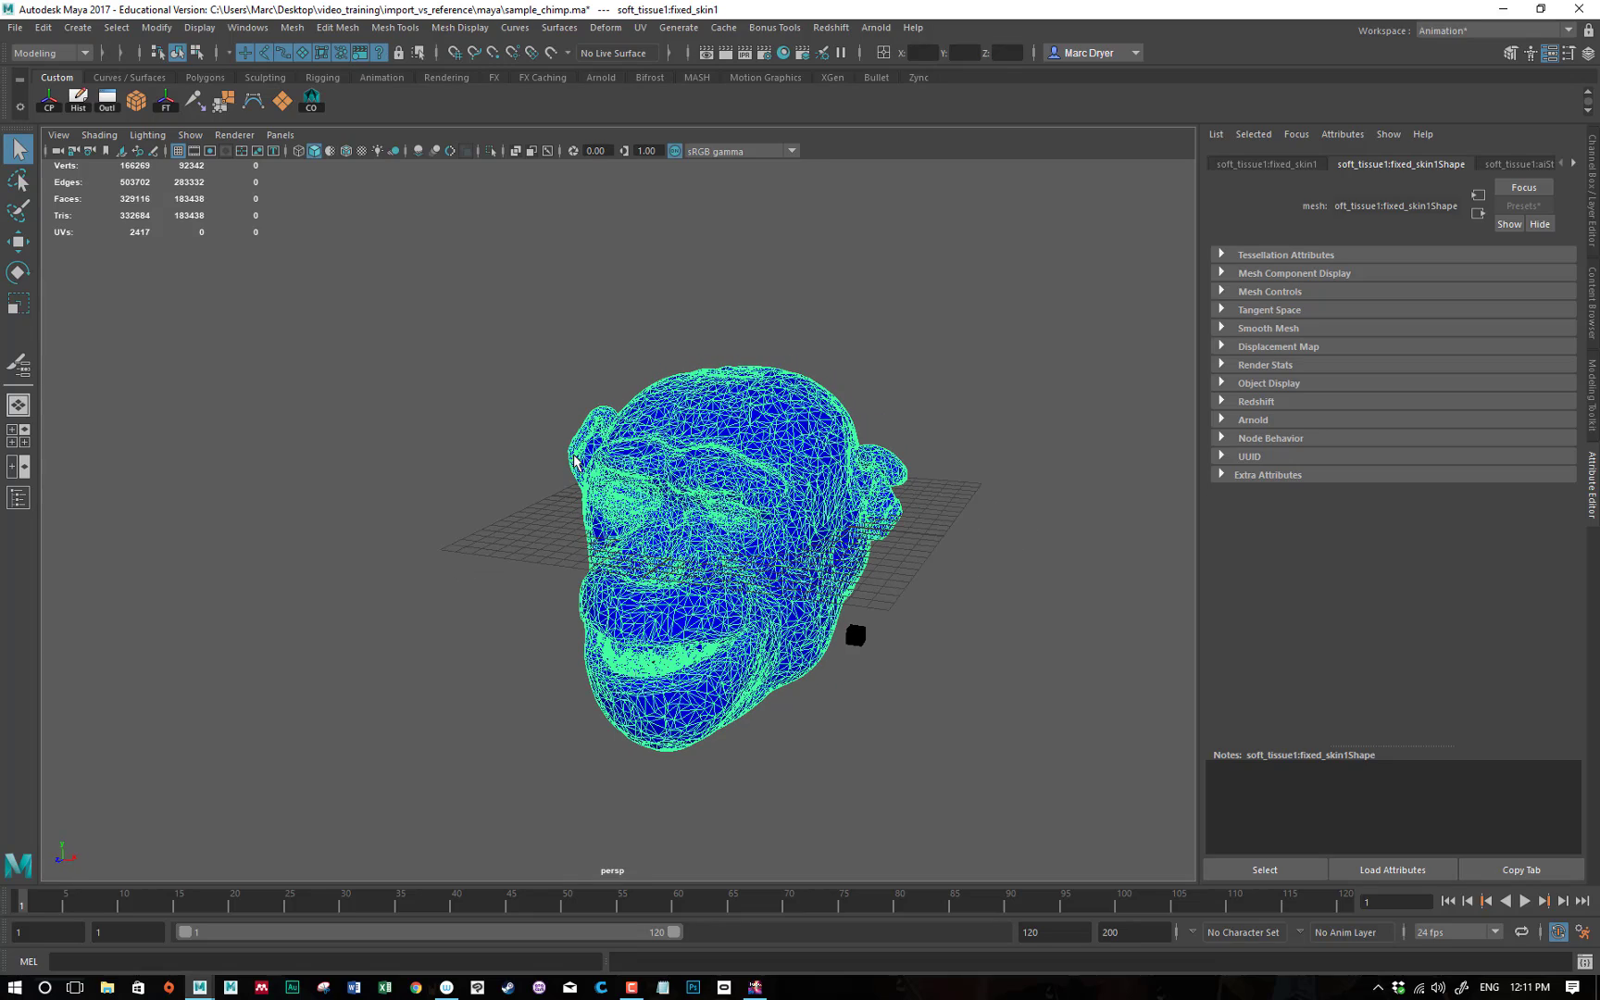
{"action": "left_click", "coordinate": [107, 98]}
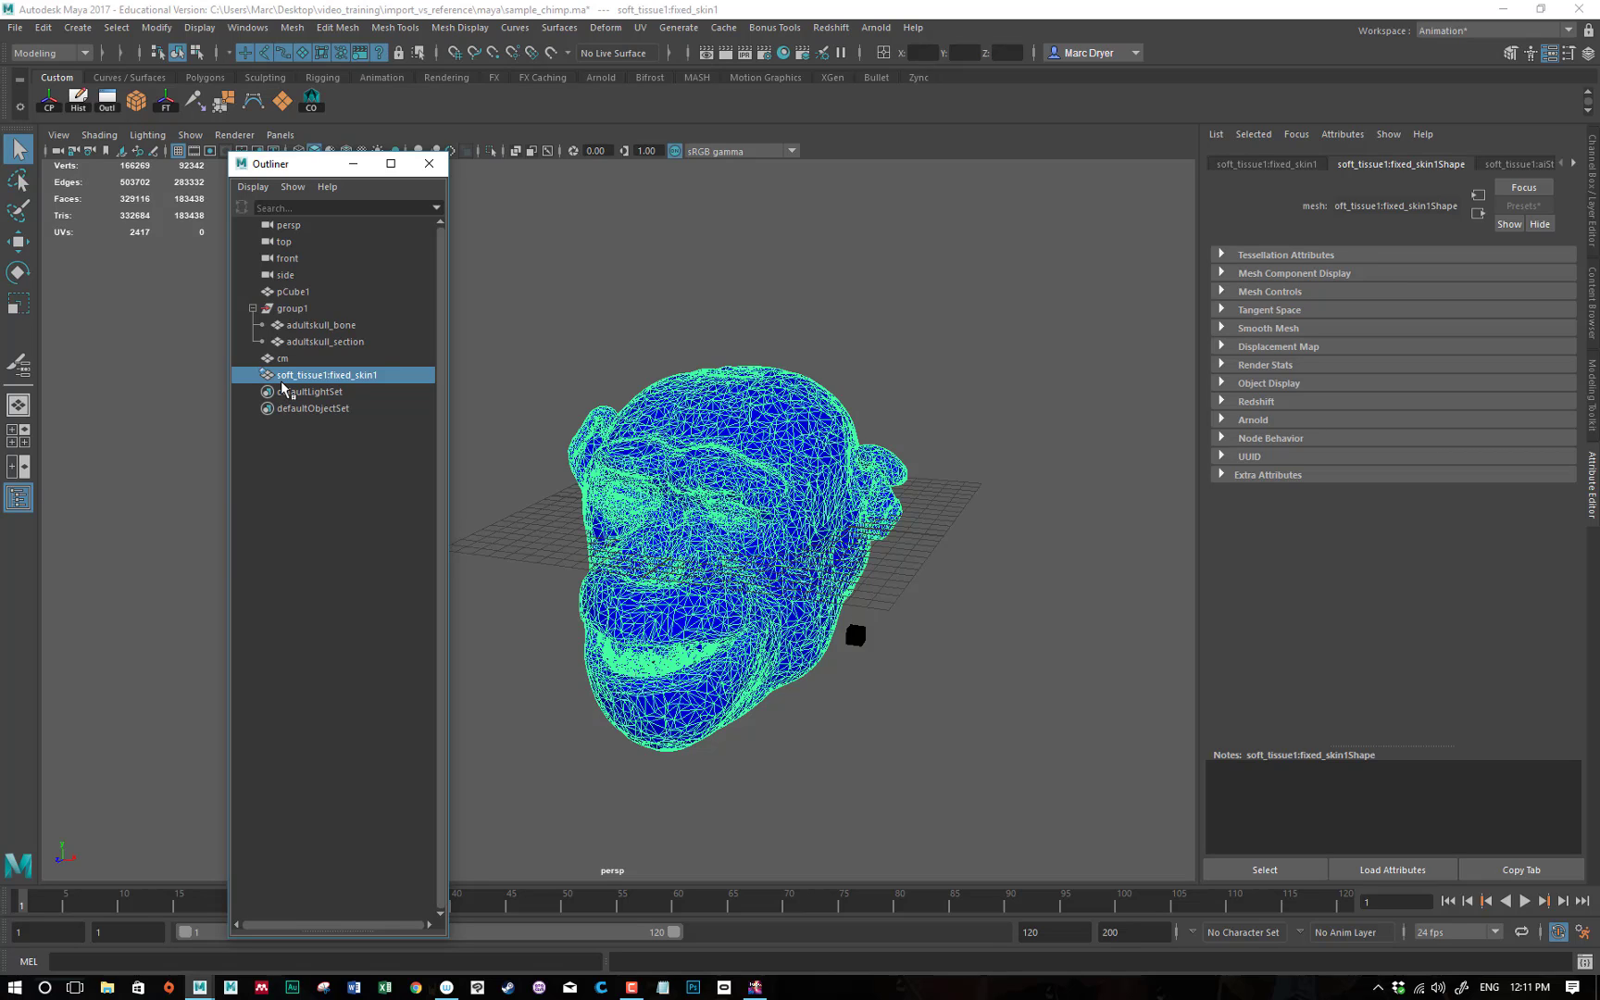
{"action": "key", "text": "Delete"}
{"action": "key", "text": "Delete"}
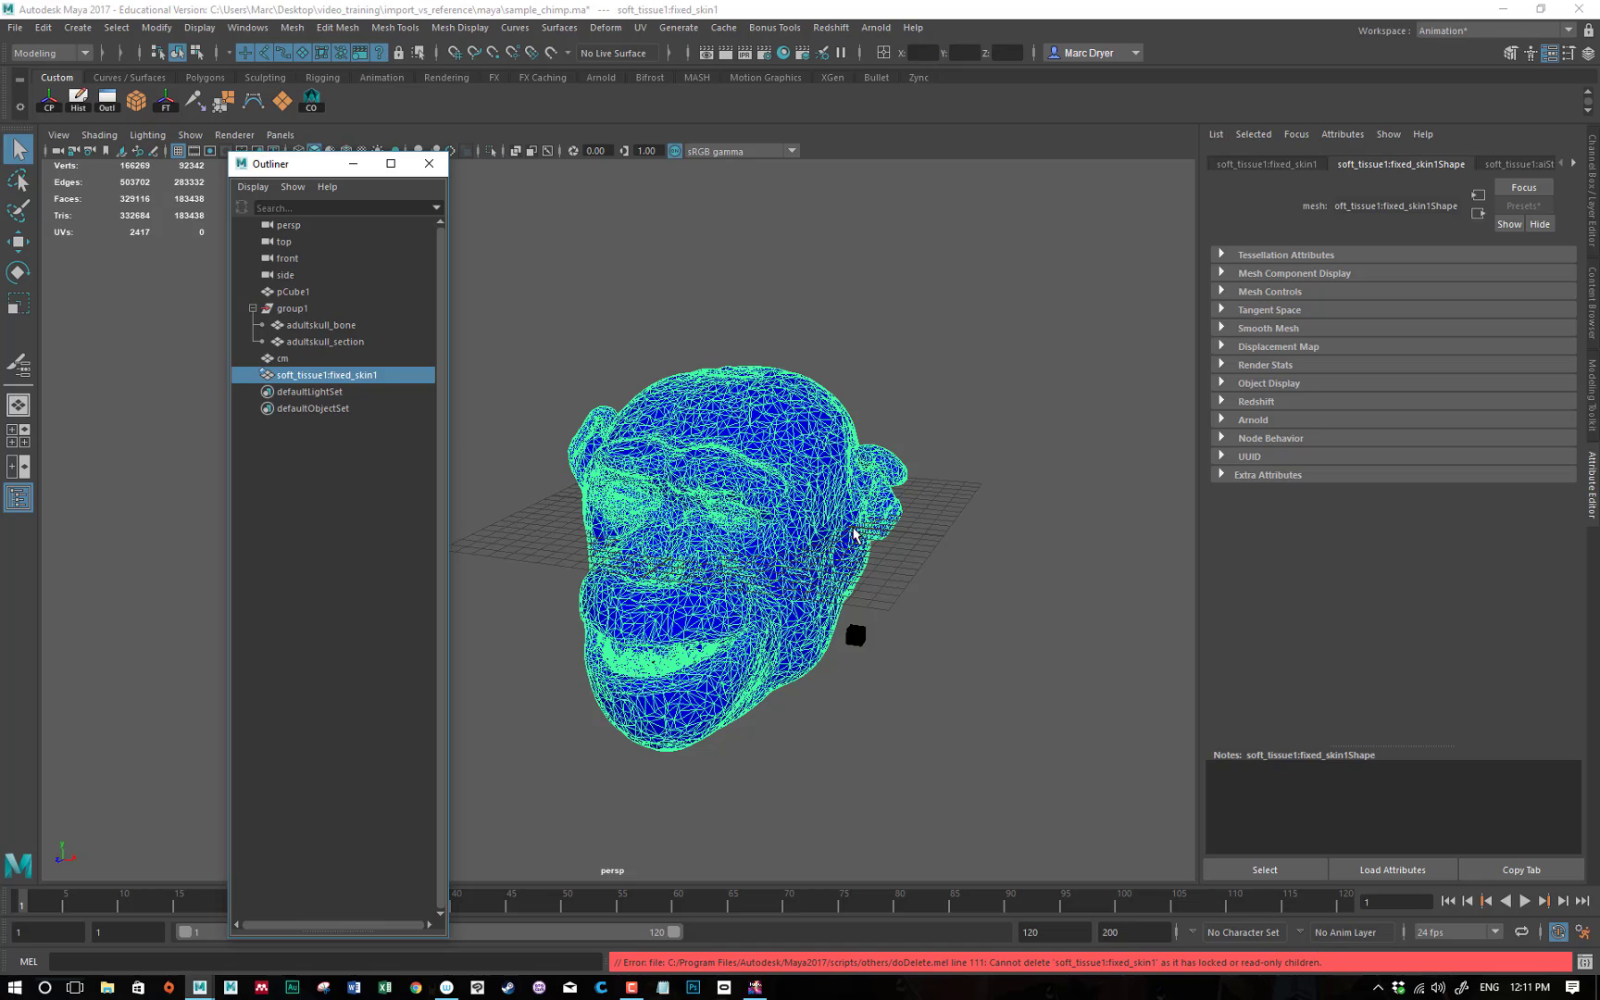
Open the Reference Editor, select the soft_tissueRN reference and review the operations available for it.
{"action": "left_click", "coordinate": [18, 29]}
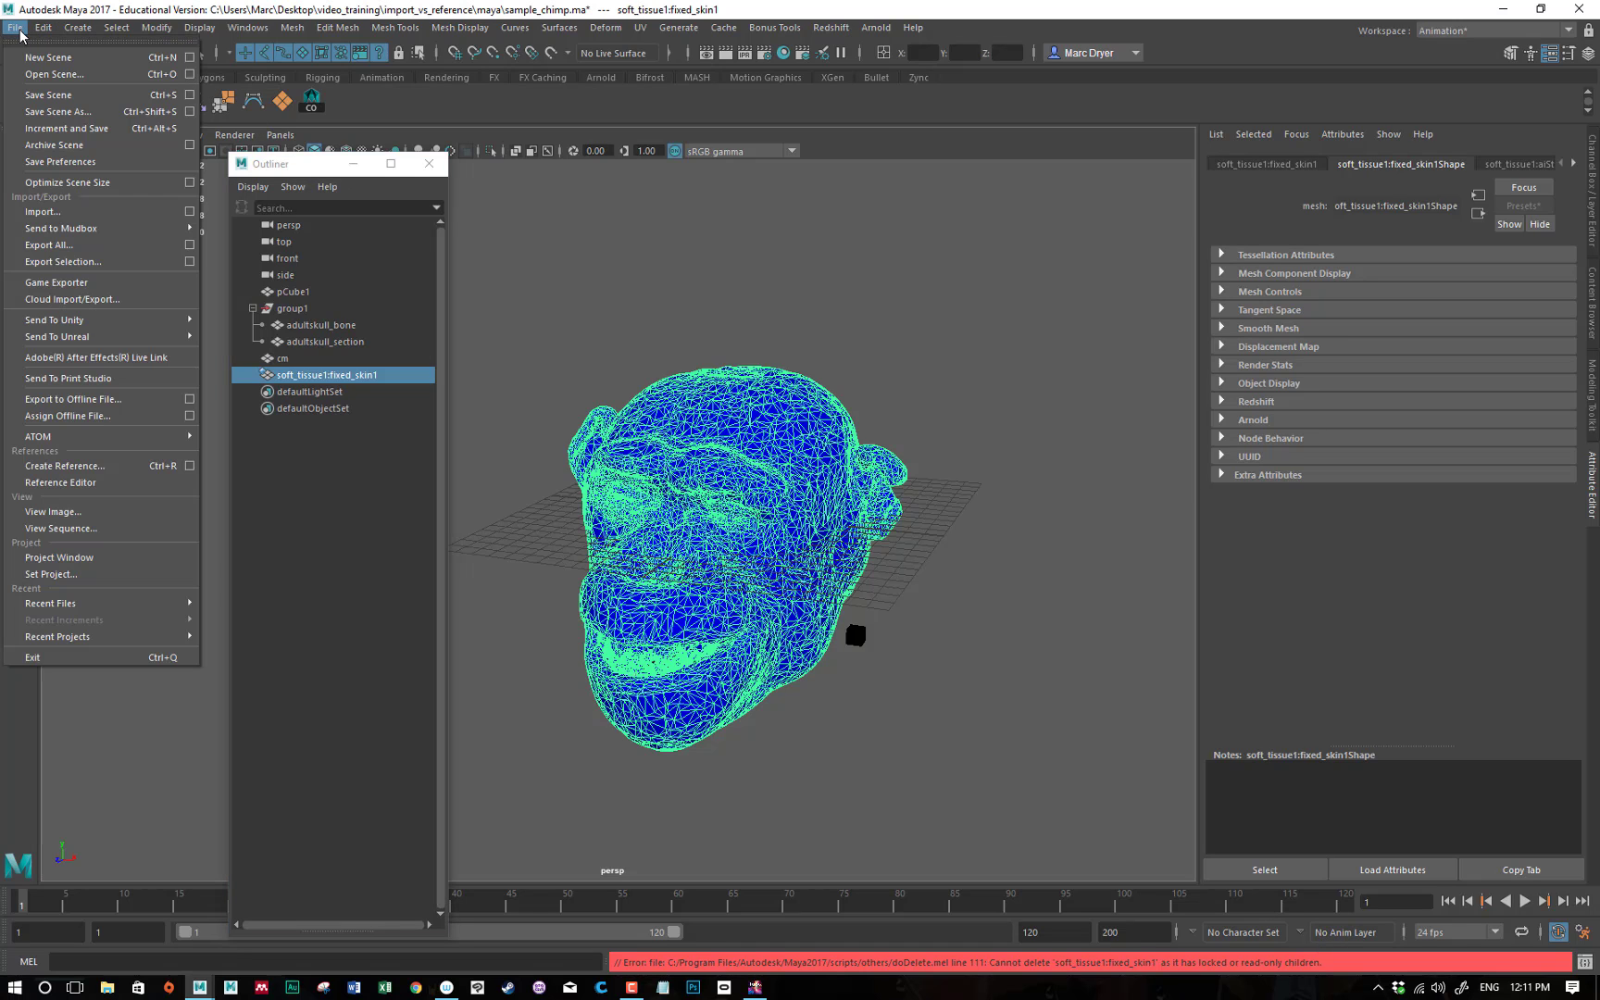
{"action": "left_click", "coordinate": [60, 482]}
{"action": "left_click", "coordinate": [367, 336]}
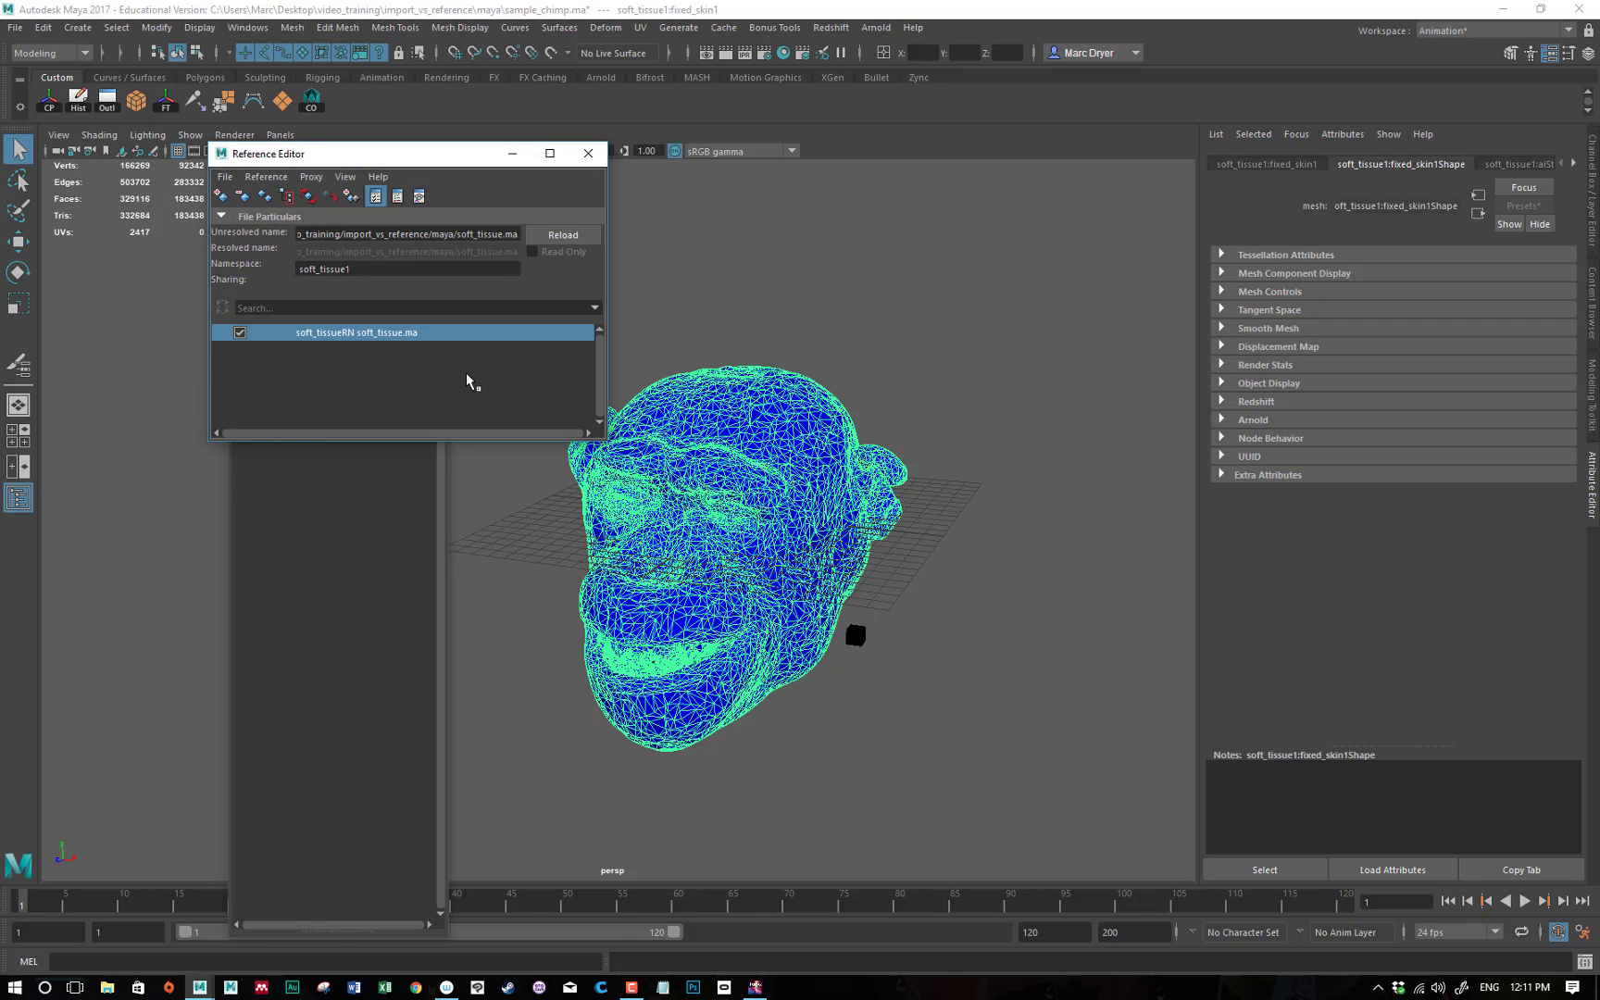
{"action": "right_click", "coordinate": [317, 337]}
{"action": "mouse_move", "coordinate": [332, 346]}
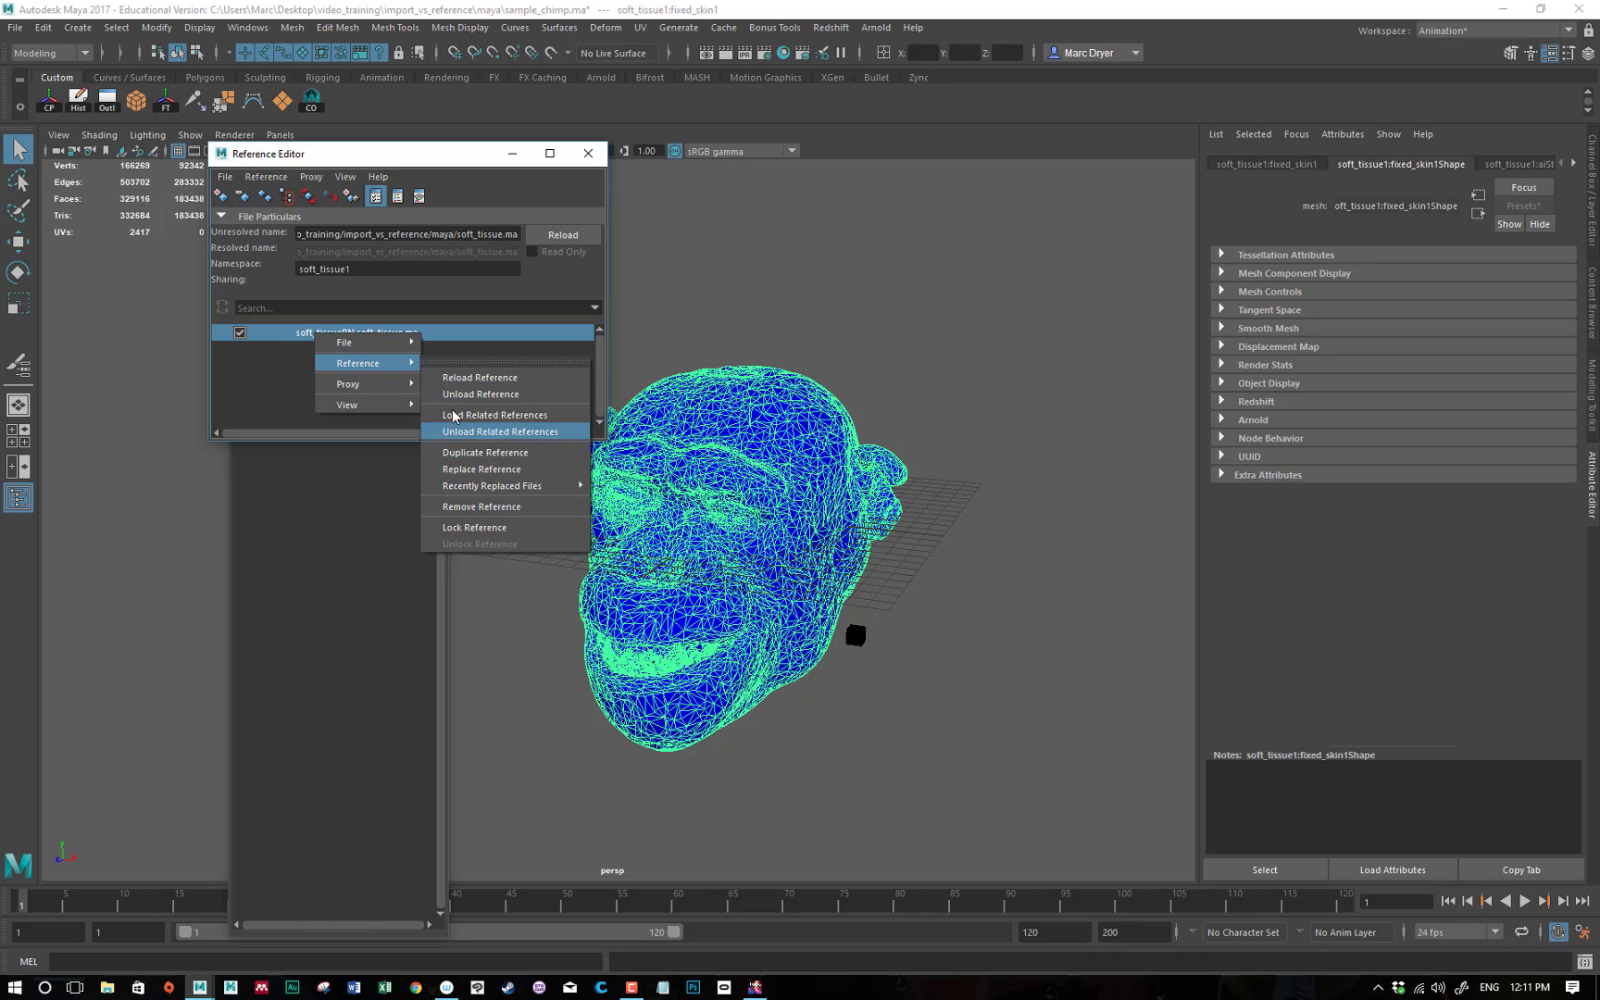
{"action": "left_click", "coordinate": [521, 190]}
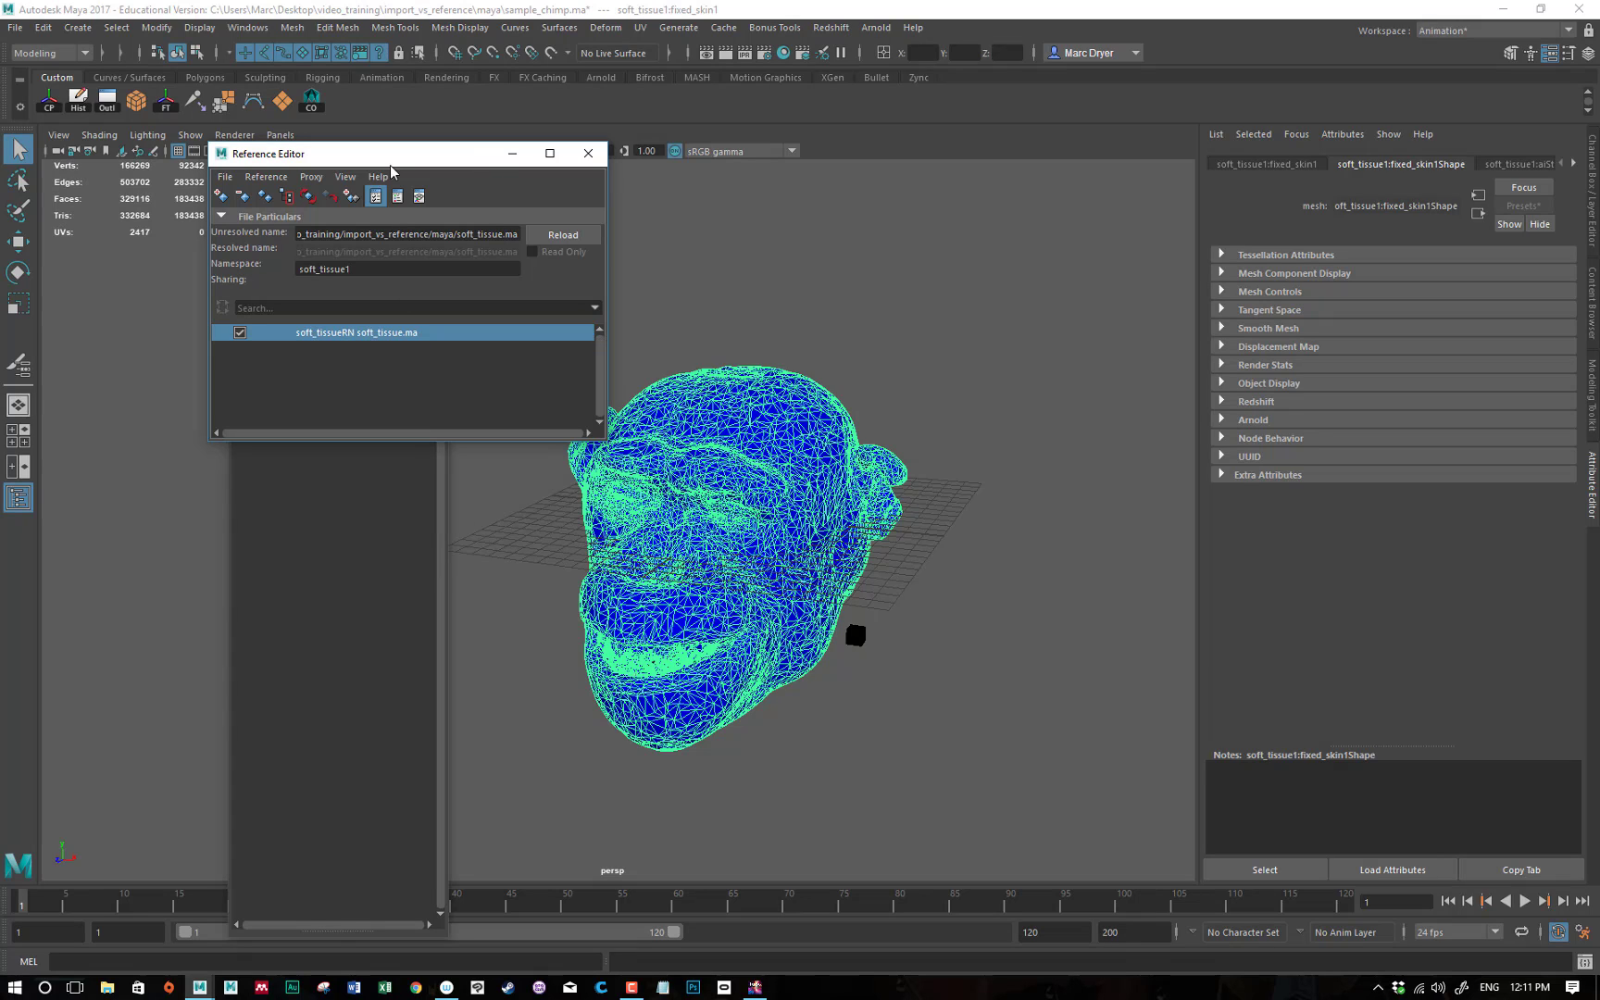
Duplicate the soft_tissueRN reference and move the duplicated head sideways so it stands beside the original.
{"action": "left_click", "coordinate": [264, 177]}
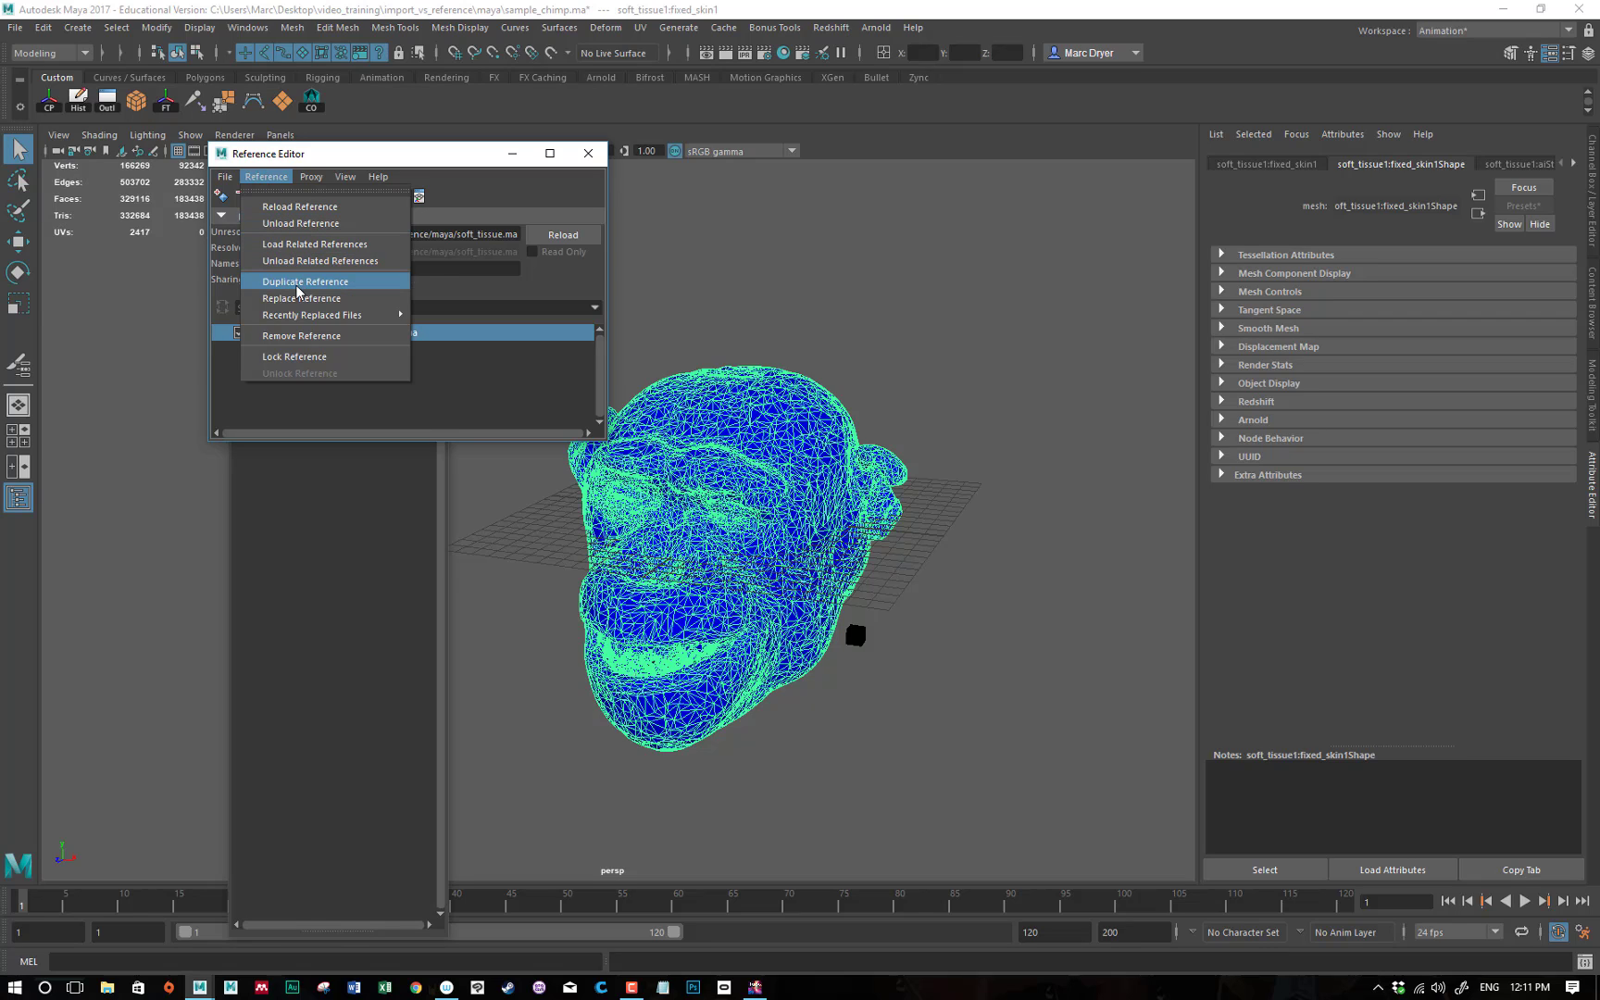
{"action": "left_click", "coordinate": [297, 284]}
{"action": "key", "text": "w"}
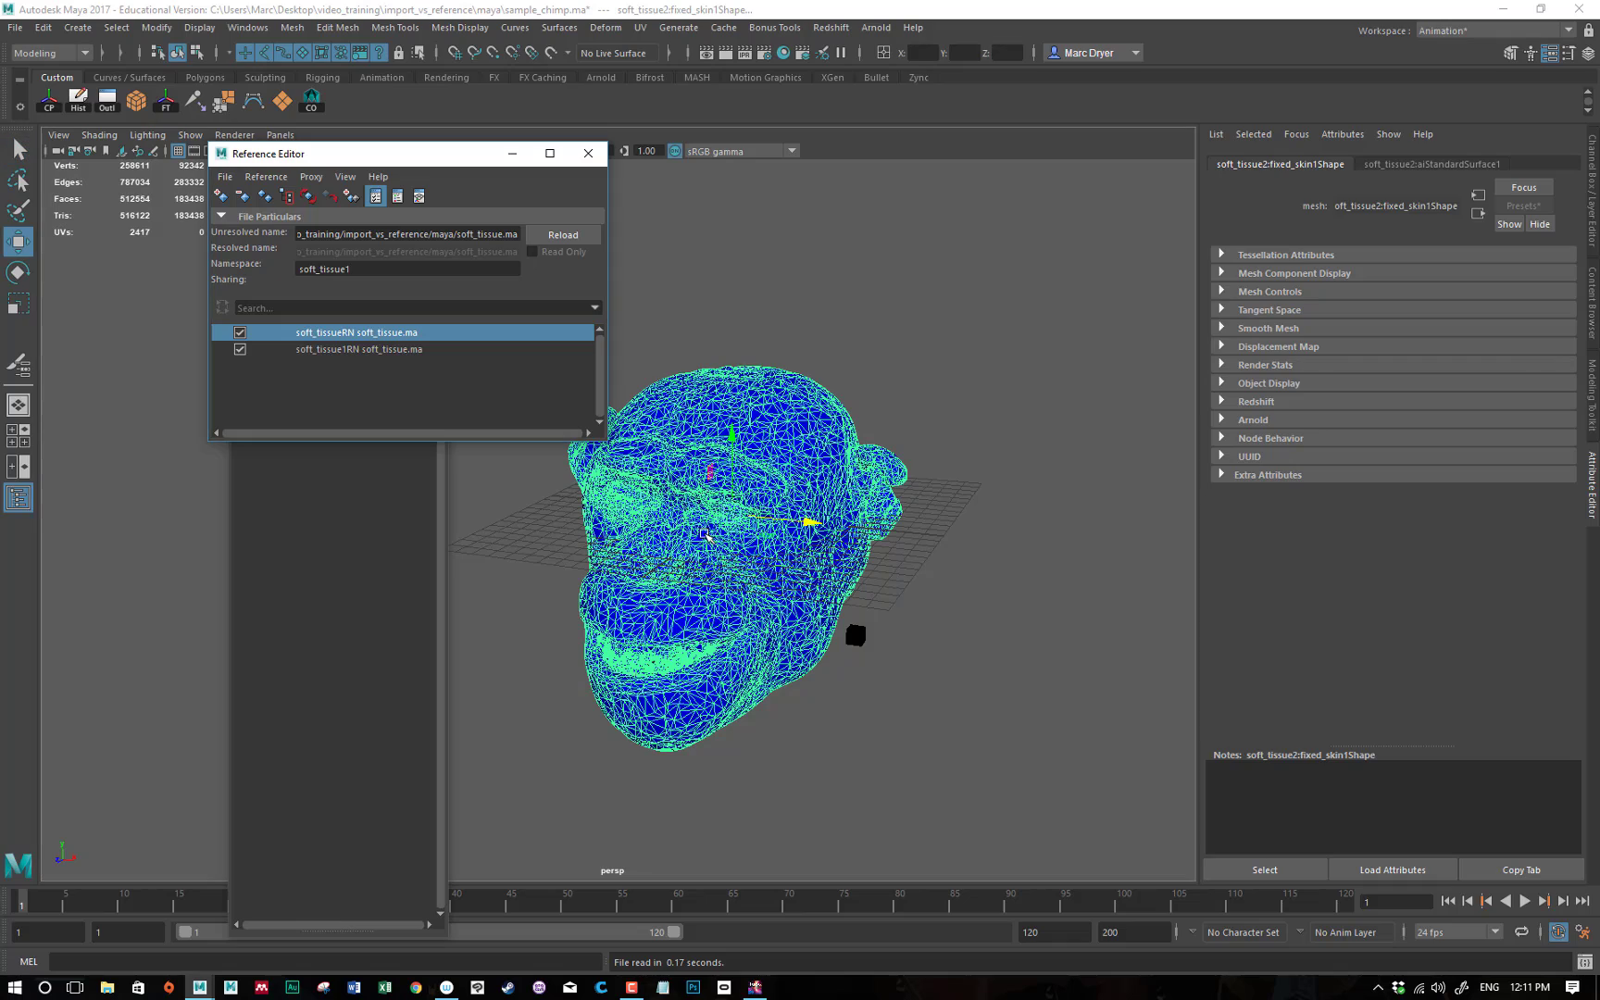
{"action": "left_click_drag", "start_coordinate": [817, 523], "coordinate": [1048, 552]}
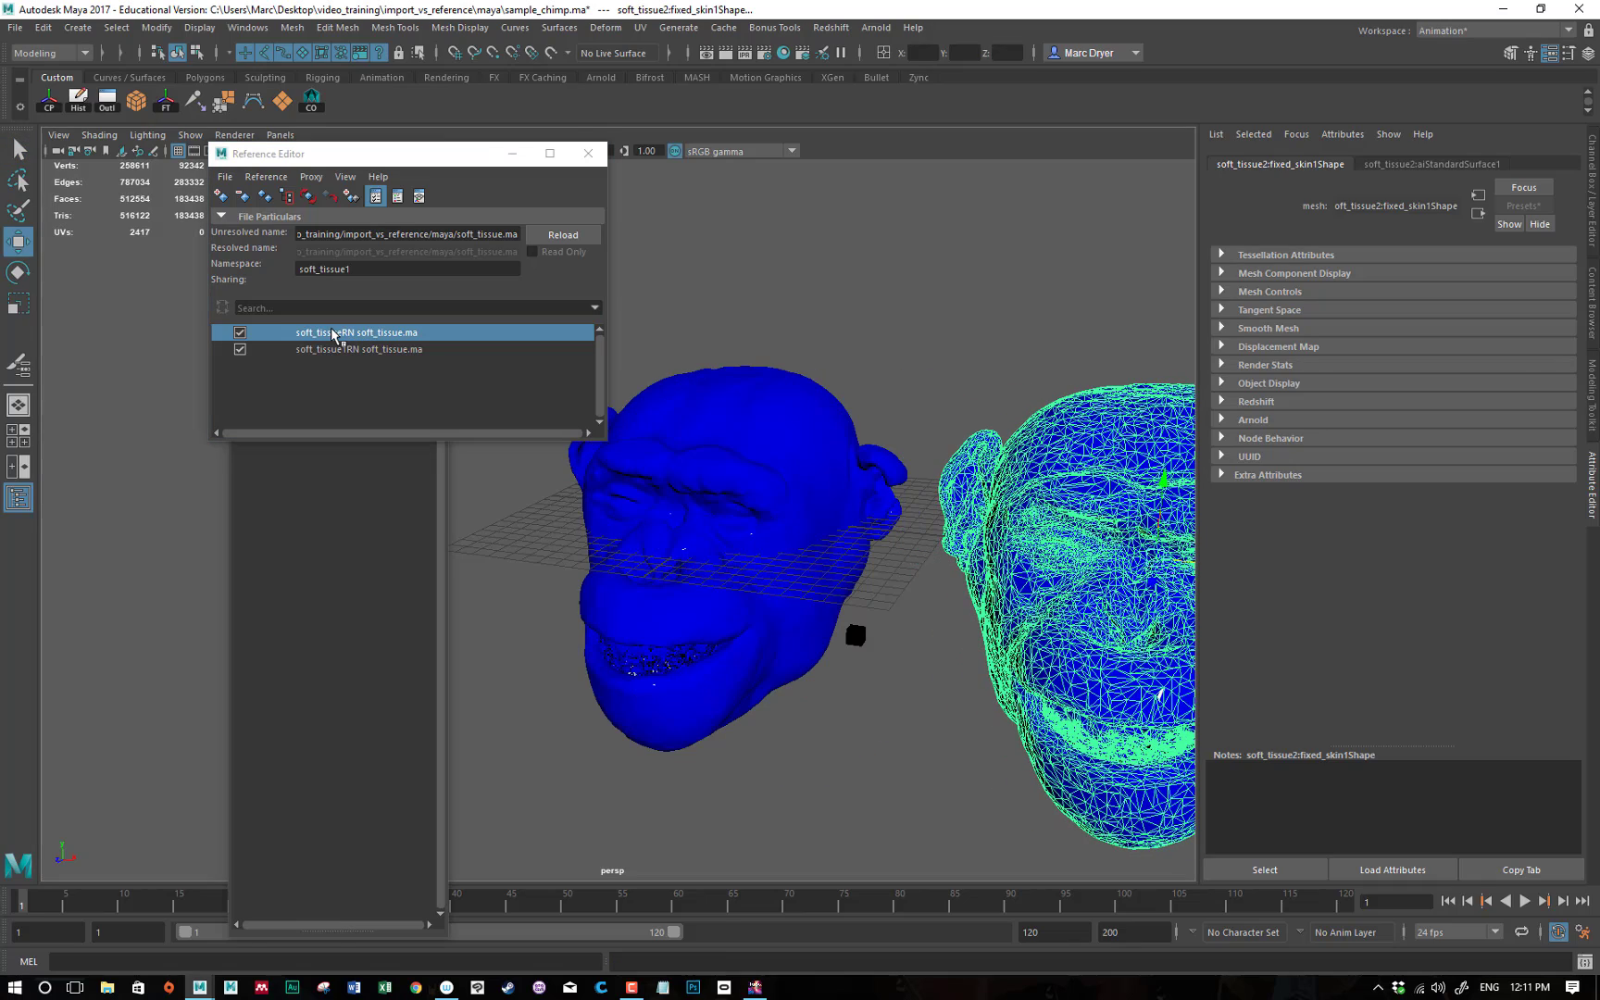
{"action": "left_click", "coordinate": [43, 27]}
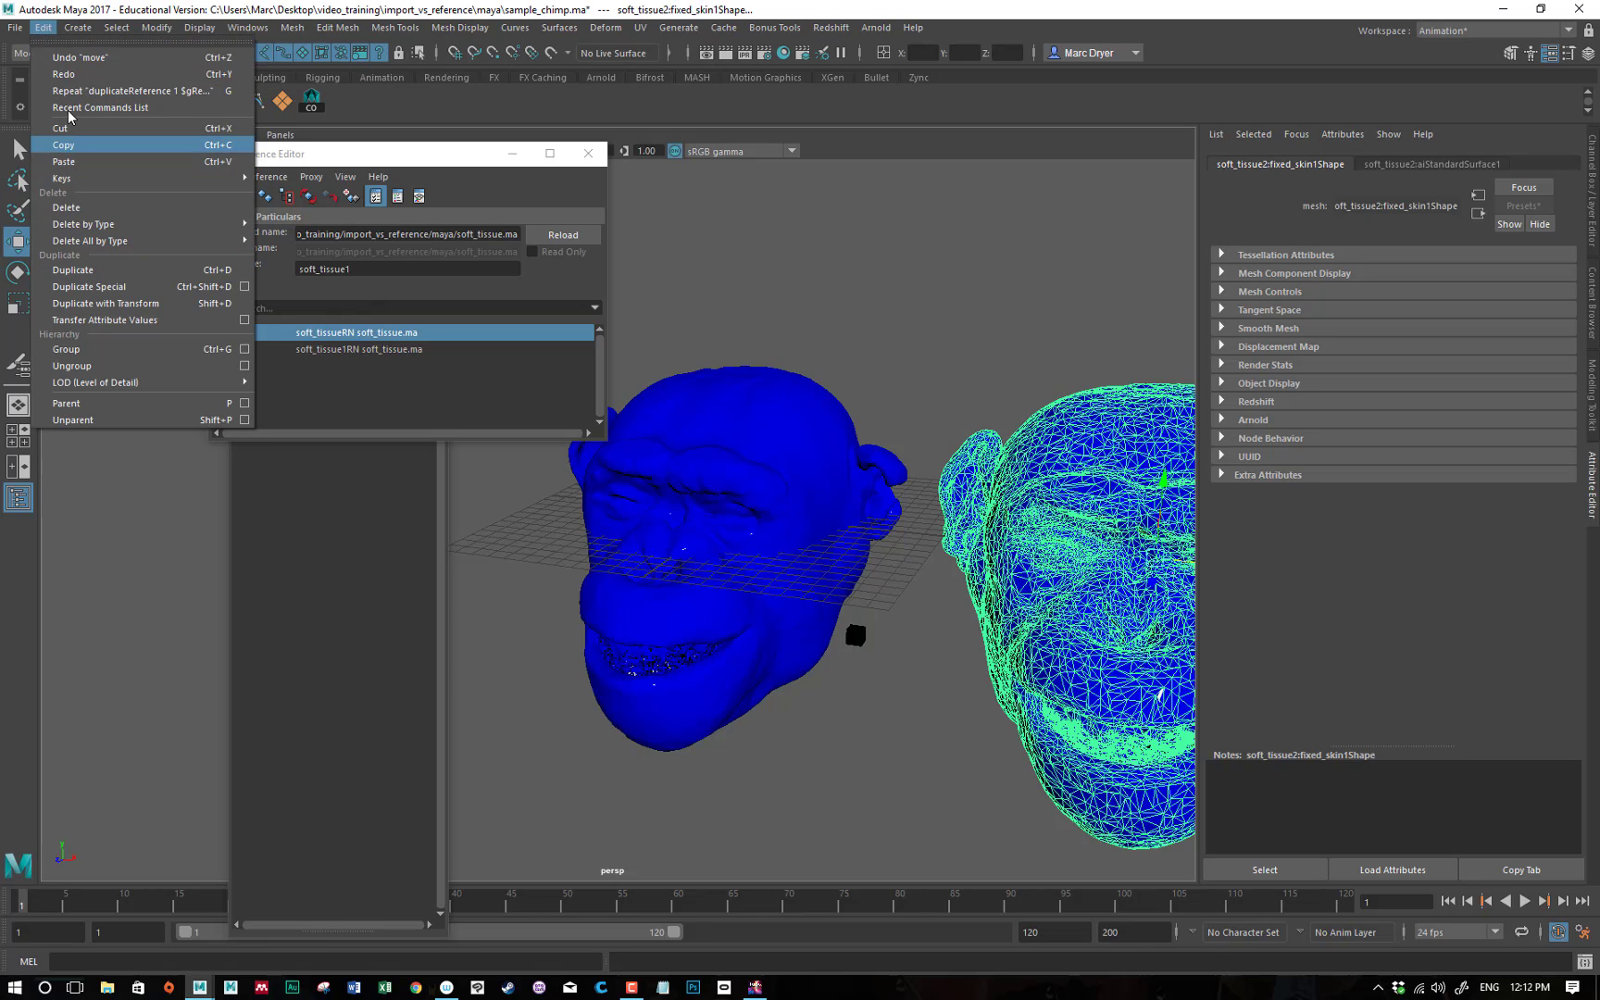
{"action": "left_click", "coordinate": [51, 30]}
Unload the duplicated soft_tissue1RN reference and load it again.
{"action": "middle_click_drag", "start_coordinate": [980, 446], "coordinate": [883, 464], "text": "alt"}
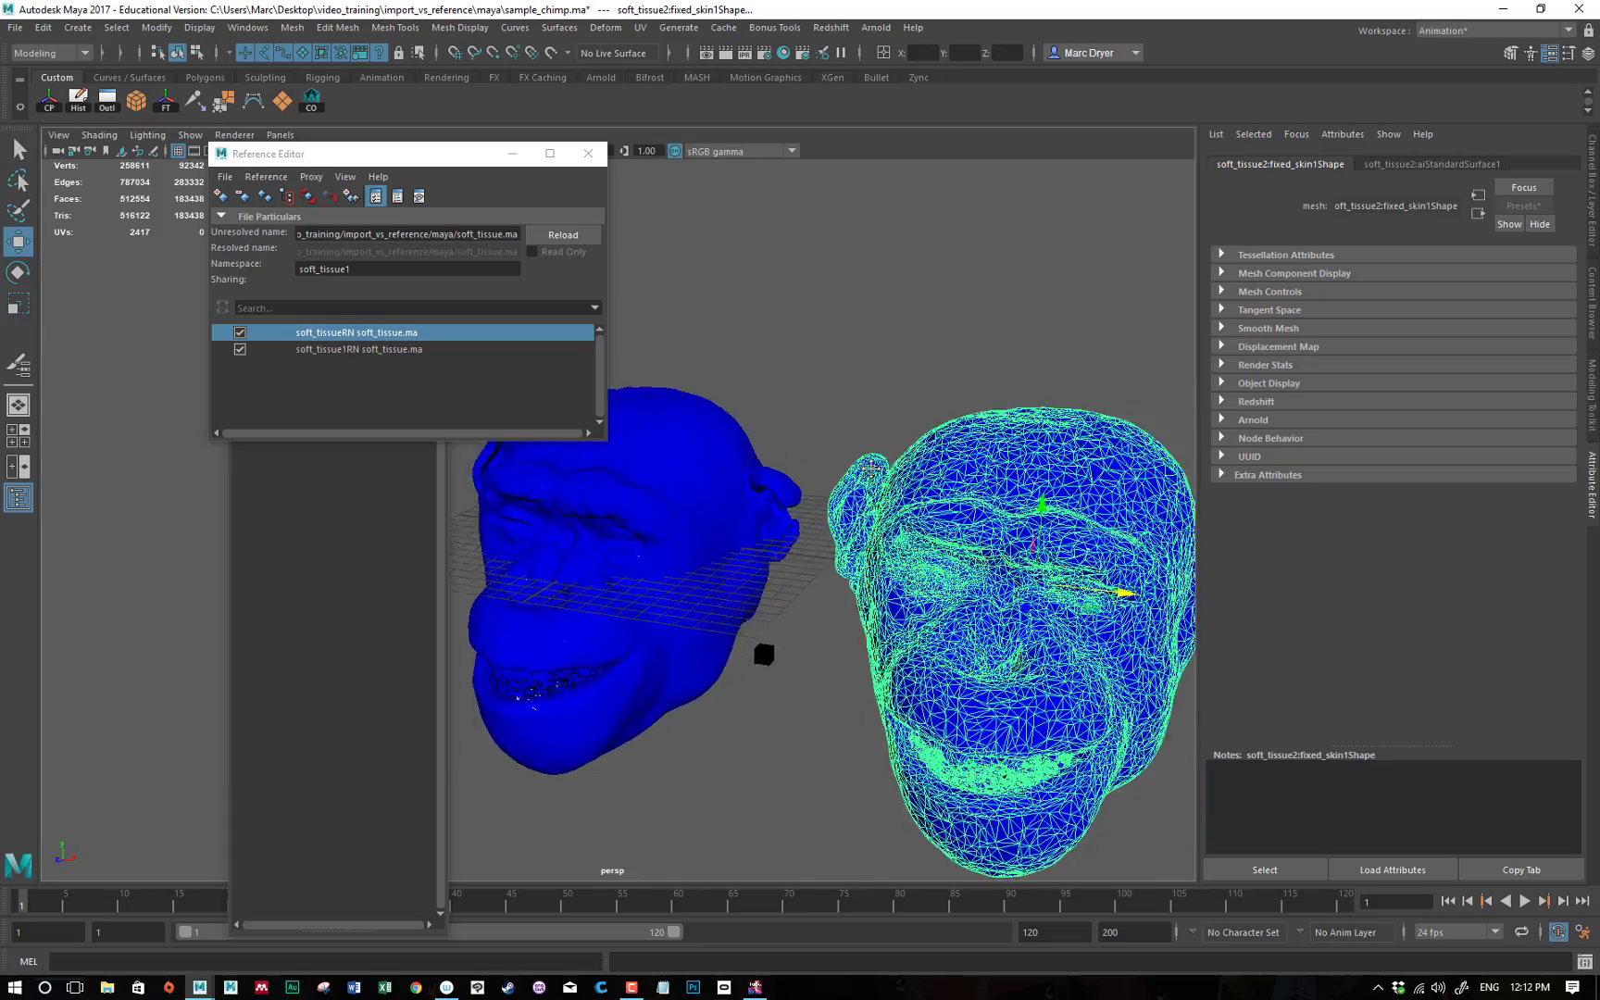
{"action": "left_click_drag", "start_coordinate": [883, 464], "coordinate": [940, 440], "text": "alt"}
{"action": "right_click_drag", "start_coordinate": [940, 440], "coordinate": [801, 488], "text": "alt"}
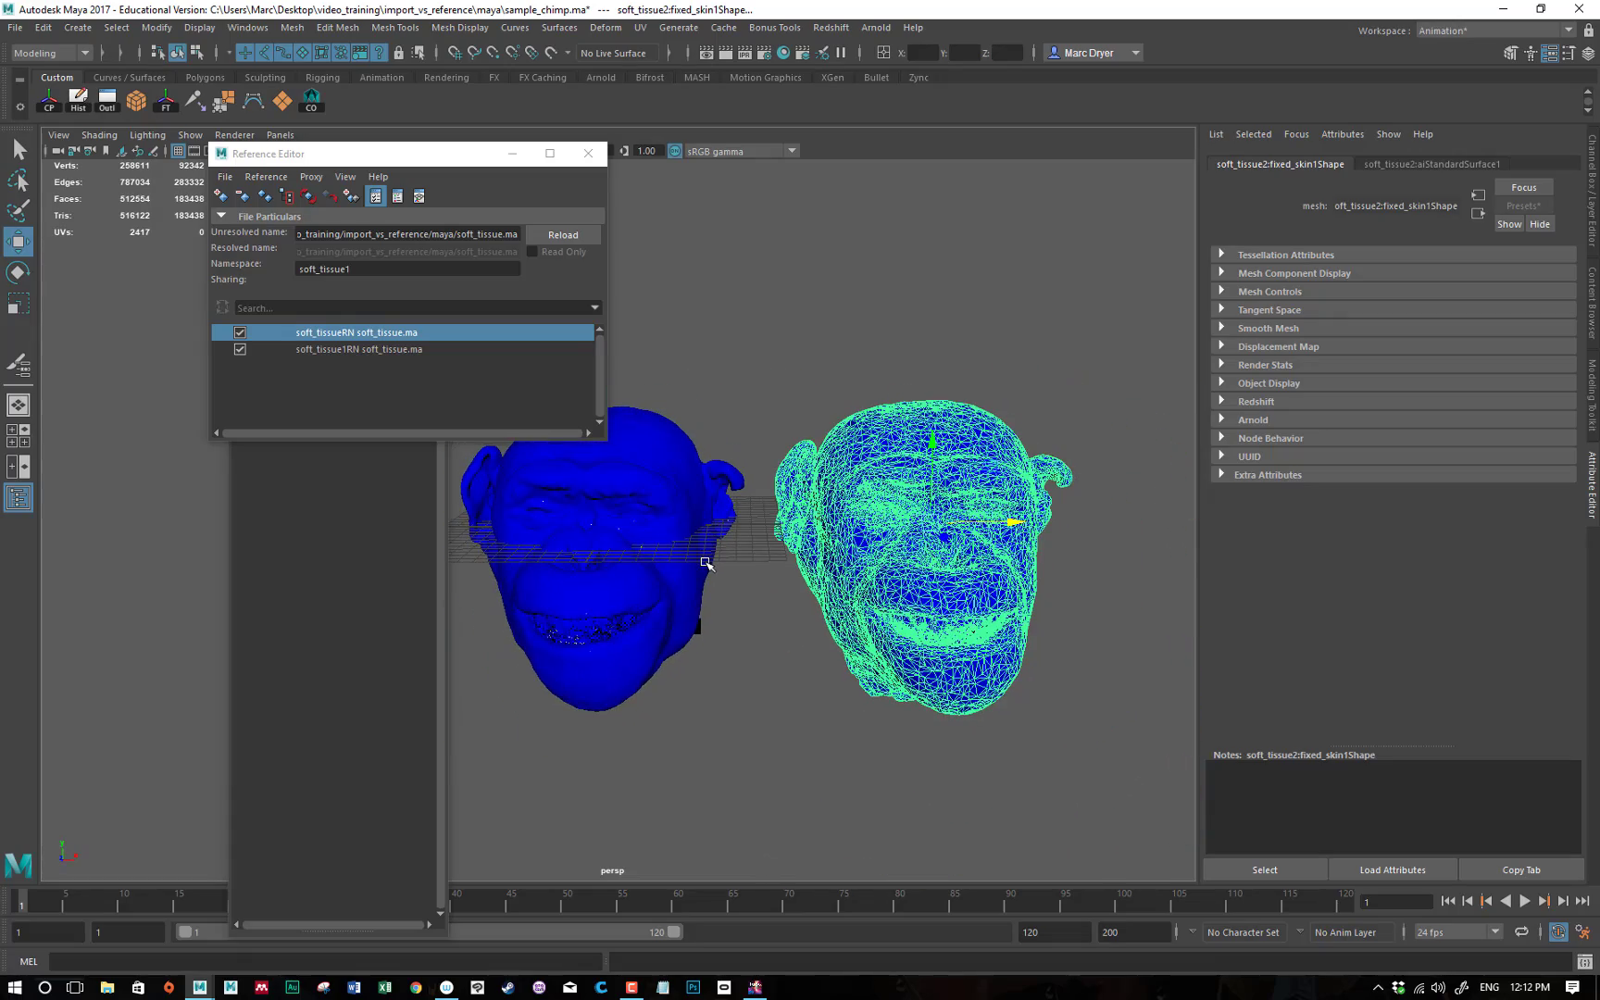
{"action": "left_click_drag", "start_coordinate": [707, 563], "coordinate": [689, 569], "text": "alt"}
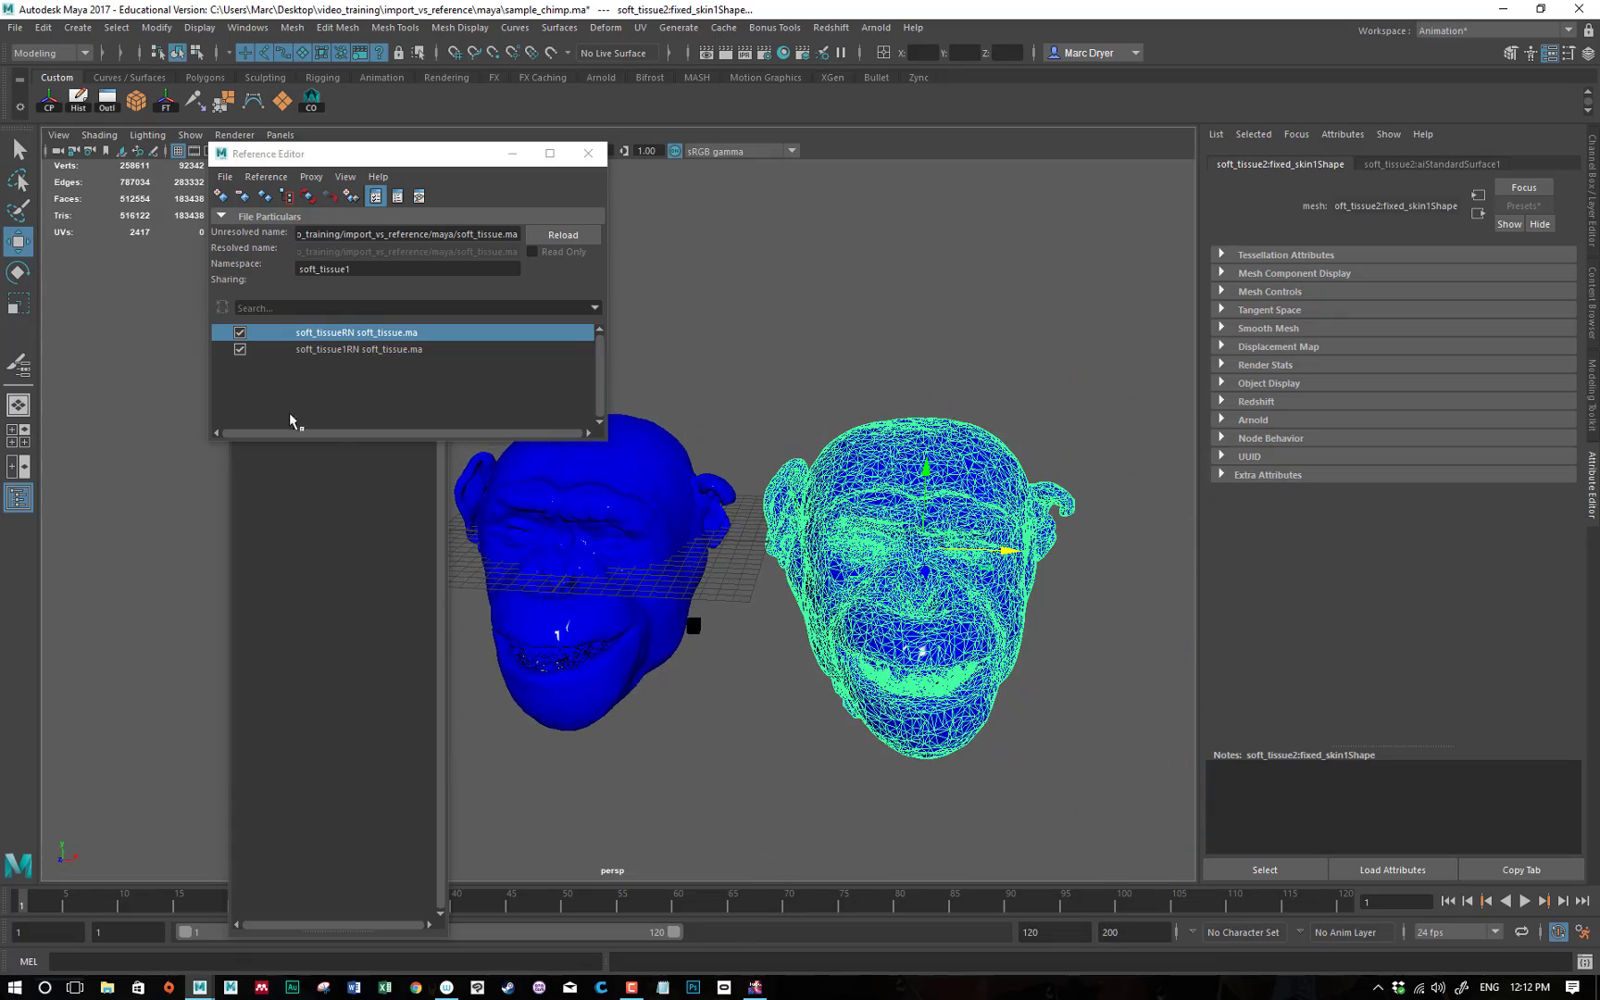
{"action": "left_click", "coordinate": [239, 350]}
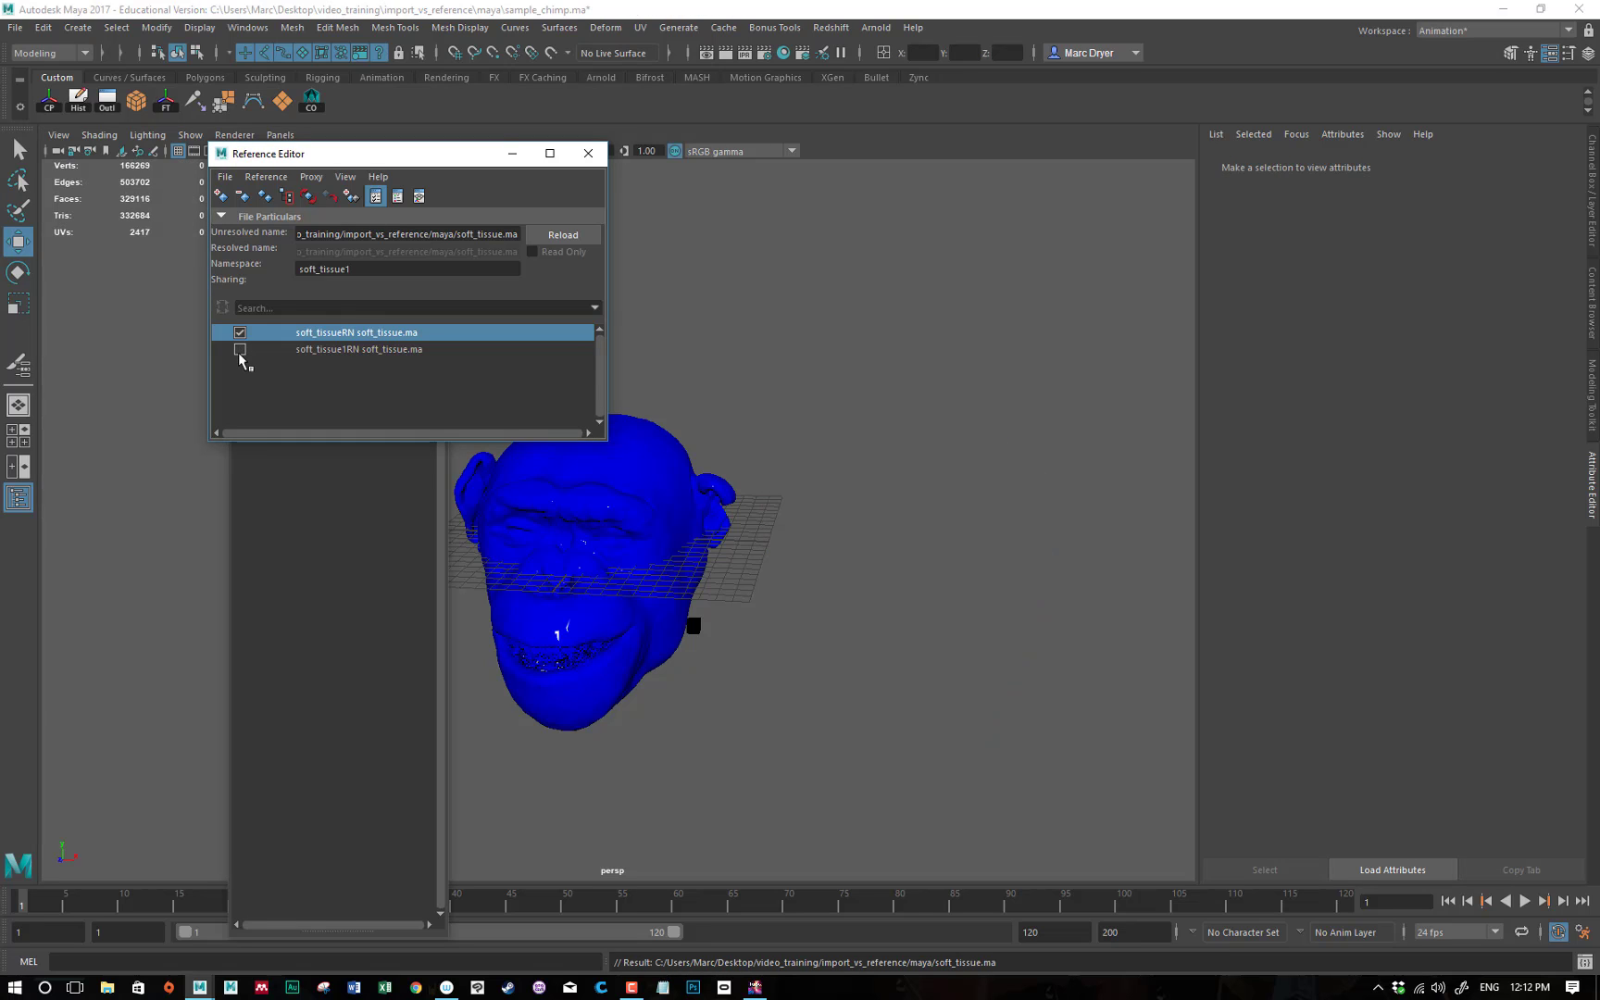
{"action": "left_click", "coordinate": [240, 350]}
{"action": "mouse_move", "coordinate": [836, 571]}
{"action": "left_mouse_down", "text": "alt"}
{"action": "mouse_move", "coordinate": [733, 561]}
{"action": "mouse_move", "coordinate": [824, 571]}
{"action": "left_mouse_up", "text": "alt"}
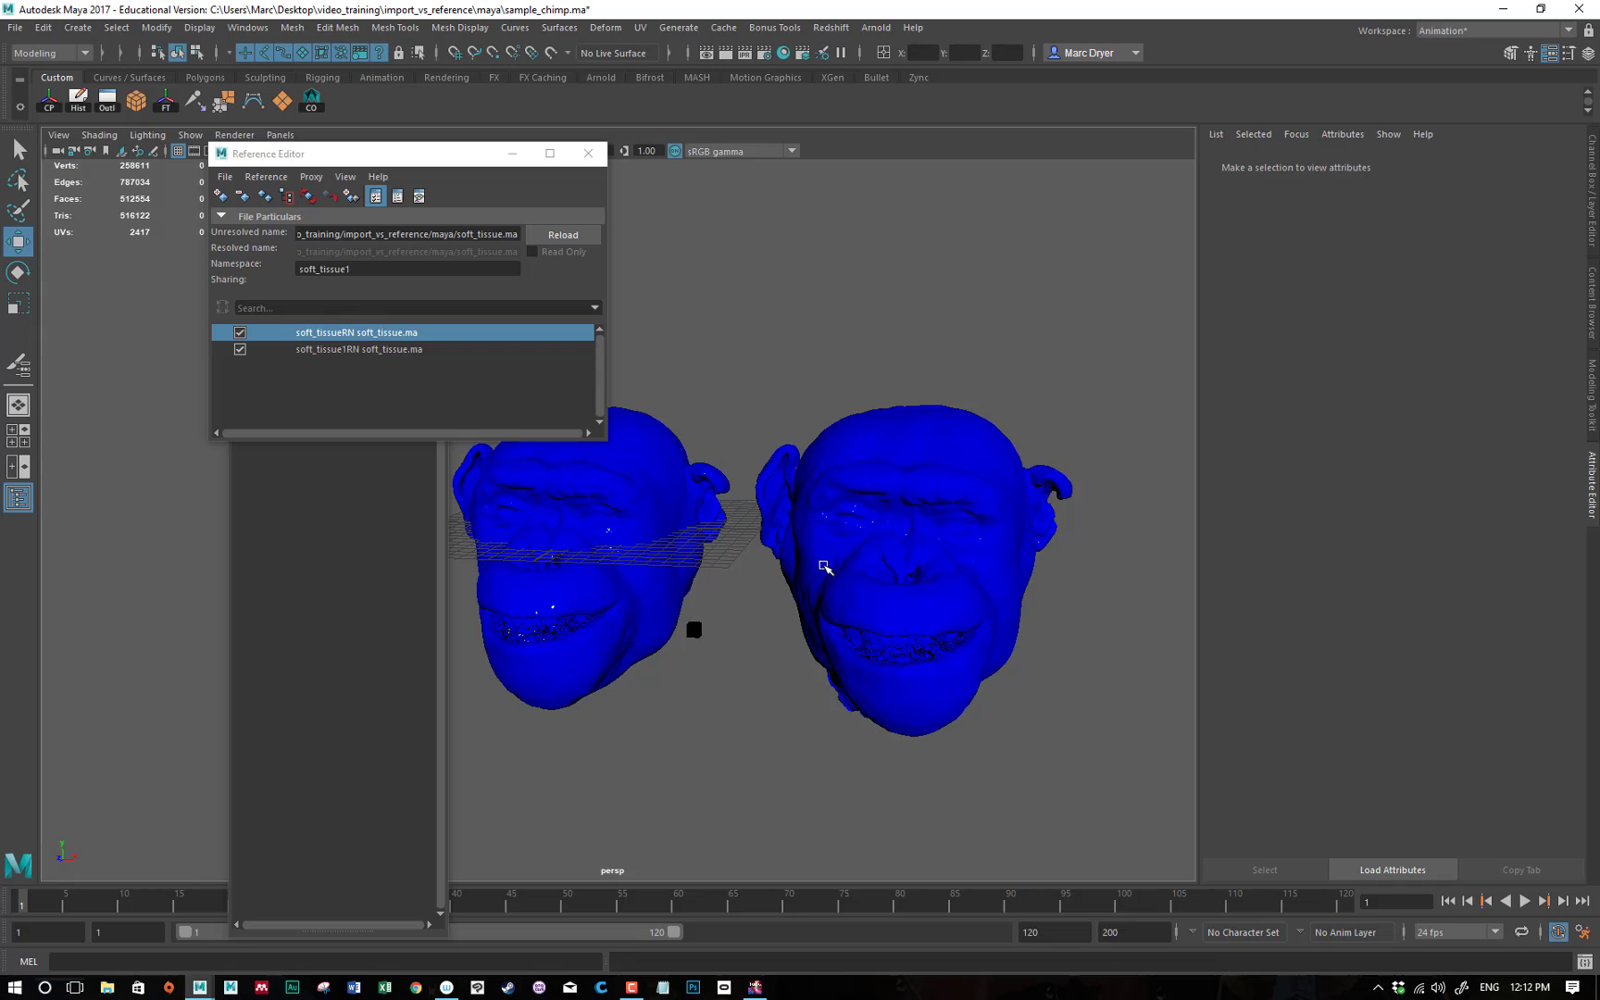
Save the sample_chimp.ma scene and open the recent file soft_tissue.ma.
{"action": "key", "text": "ctrl+s"}
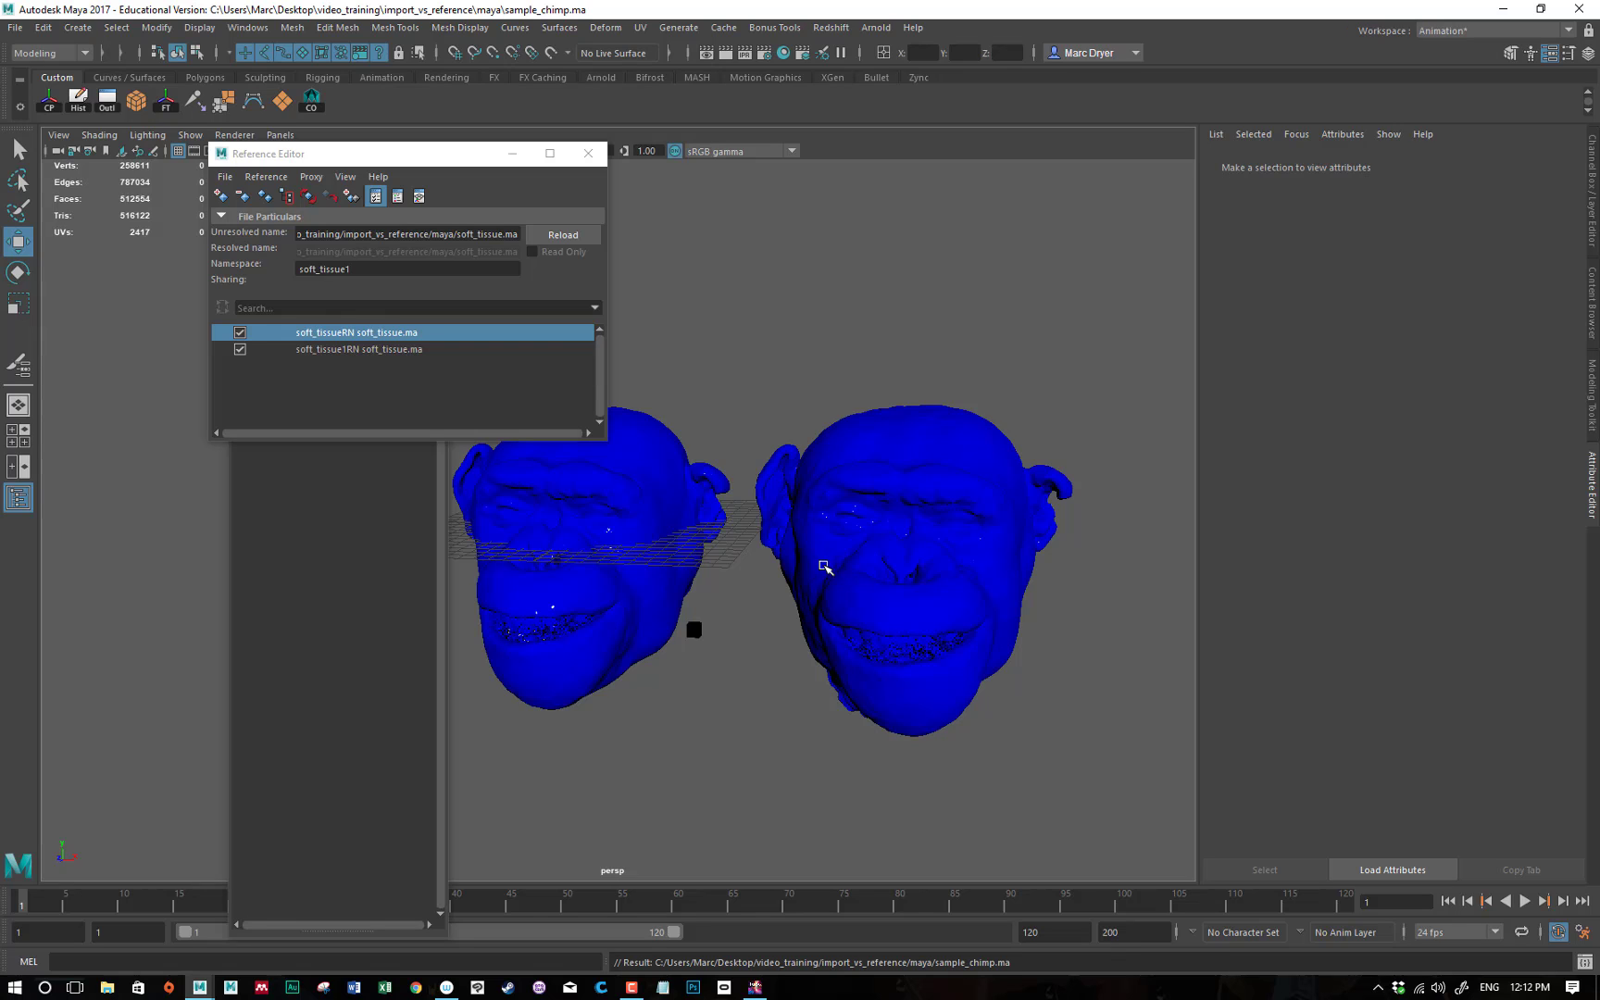
{"action": "left_click", "coordinate": [15, 27]}
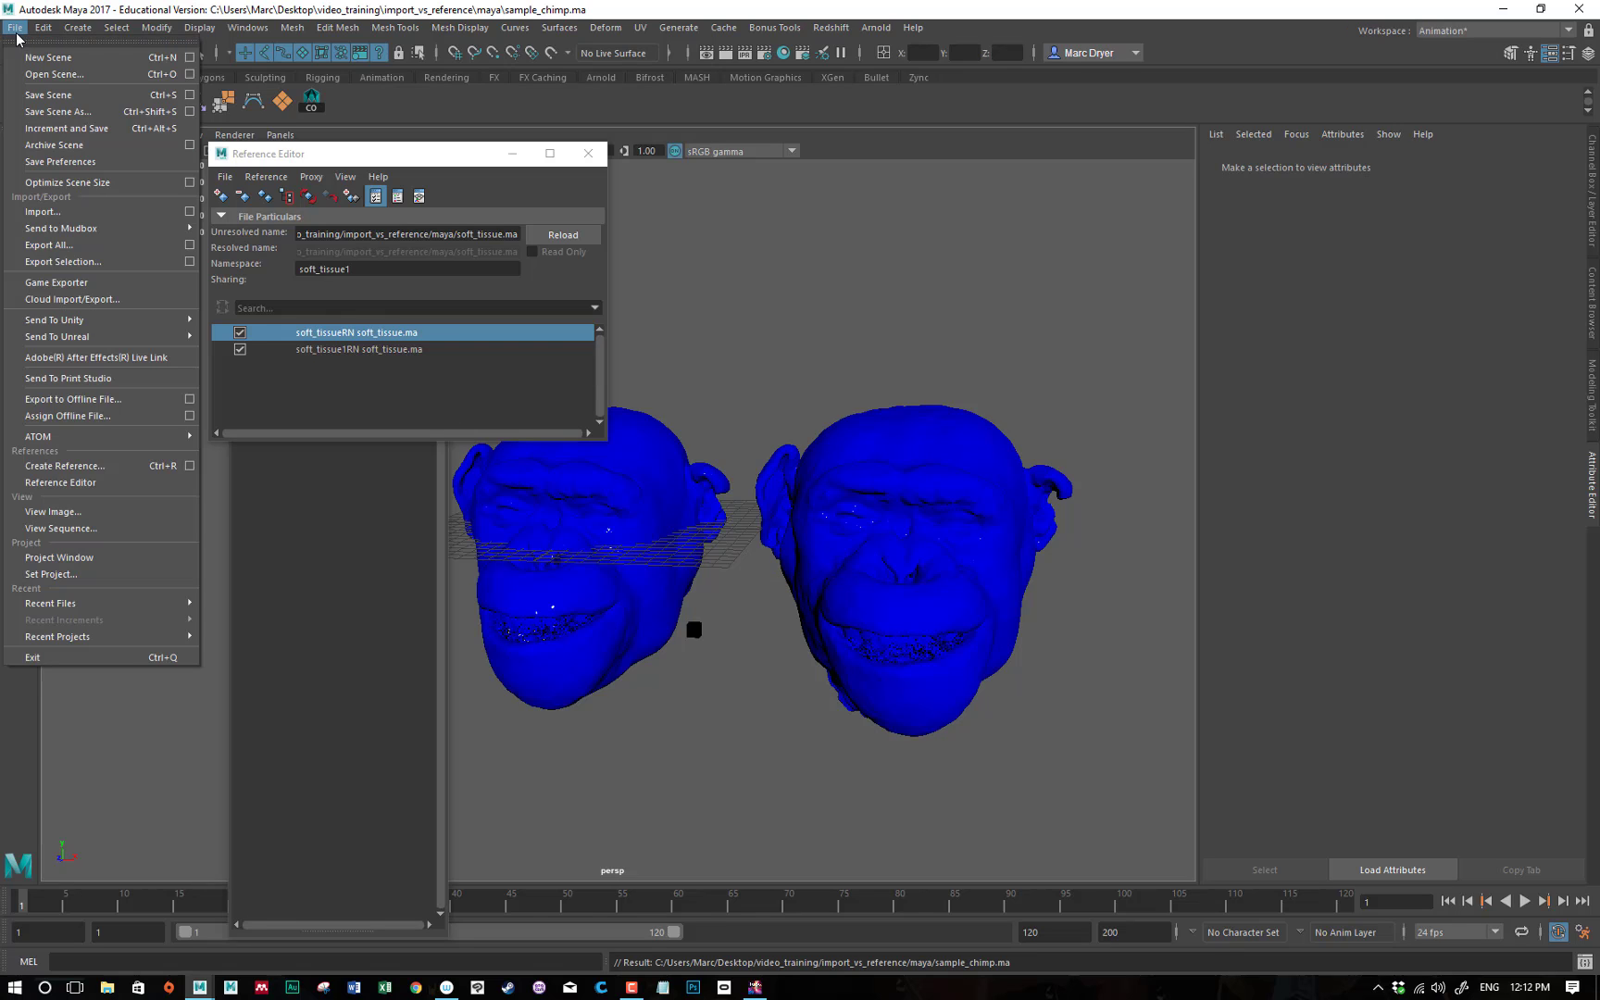
{"action": "left_click", "coordinate": [15, 31]}
{"action": "left_click", "coordinate": [15, 31]}
{"action": "left_click", "coordinate": [16, 28]}
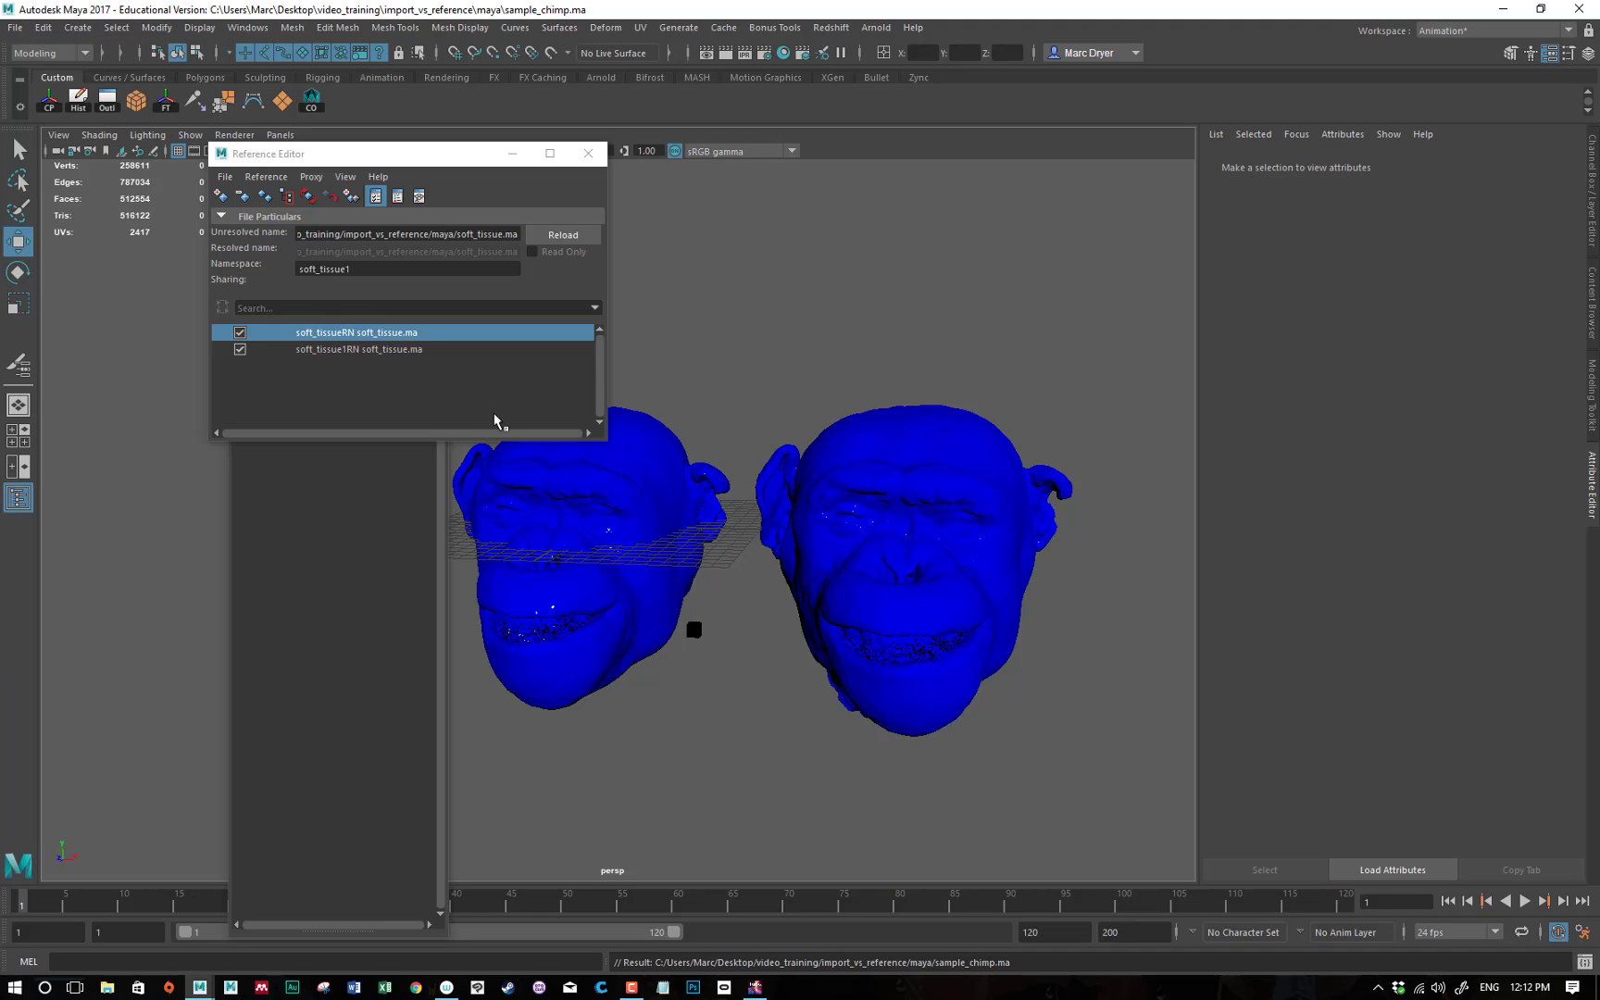
{"action": "left_click", "coordinate": [15, 27]}
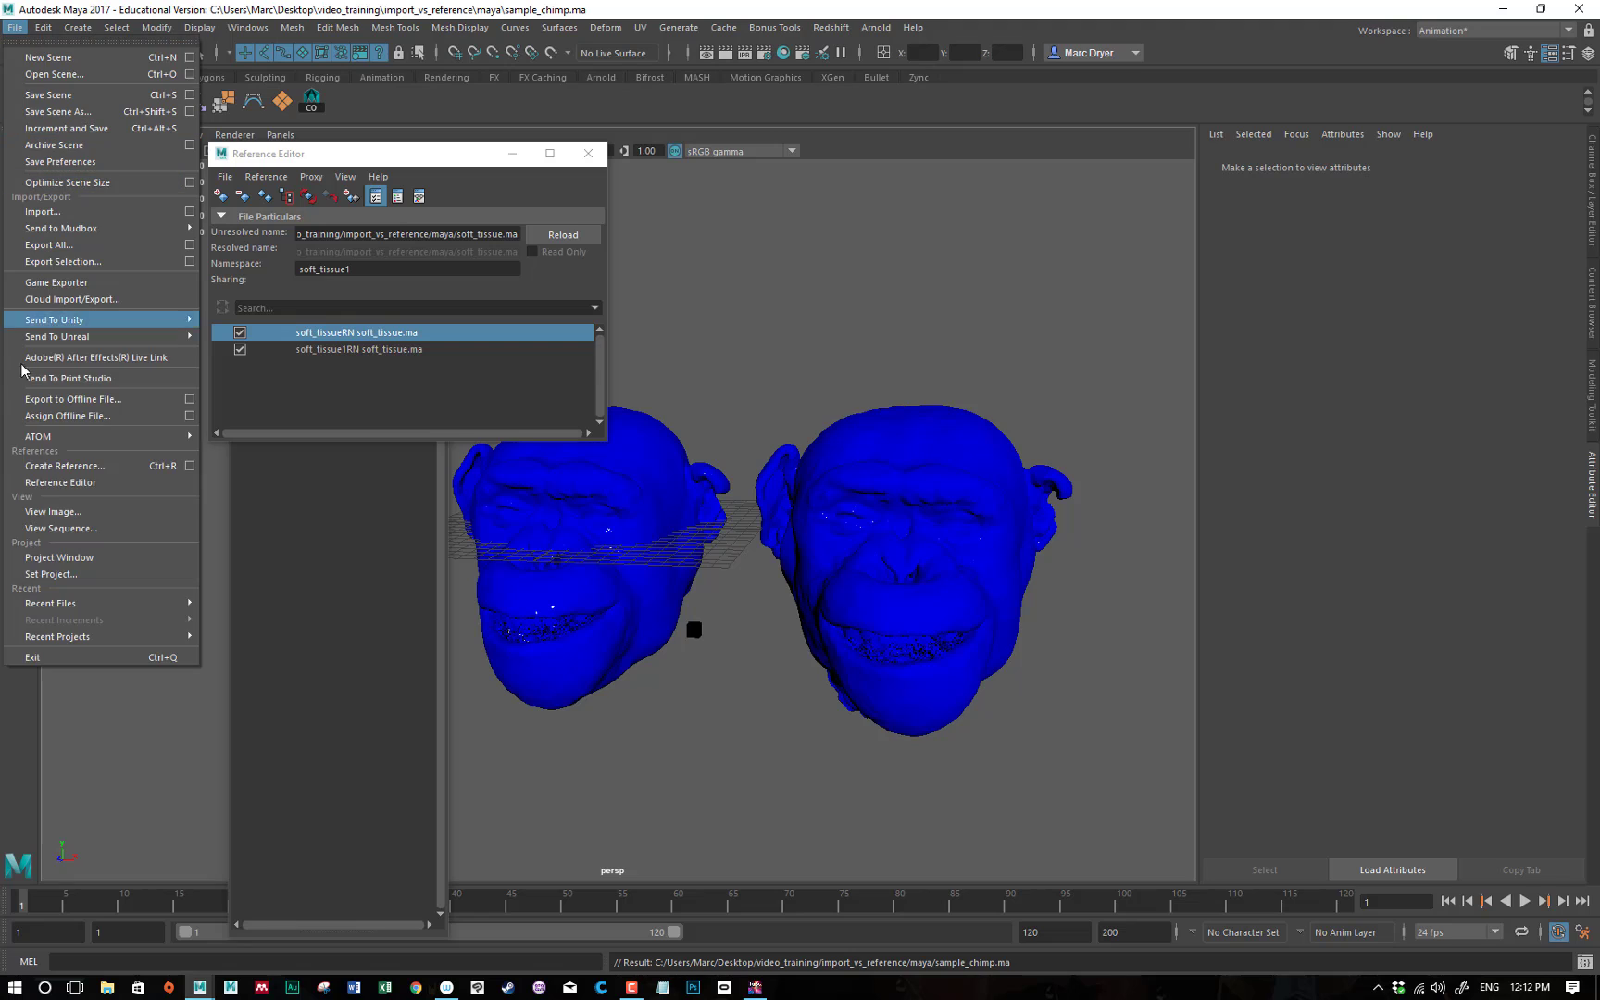
{"action": "mouse_move", "coordinate": [63, 606]}
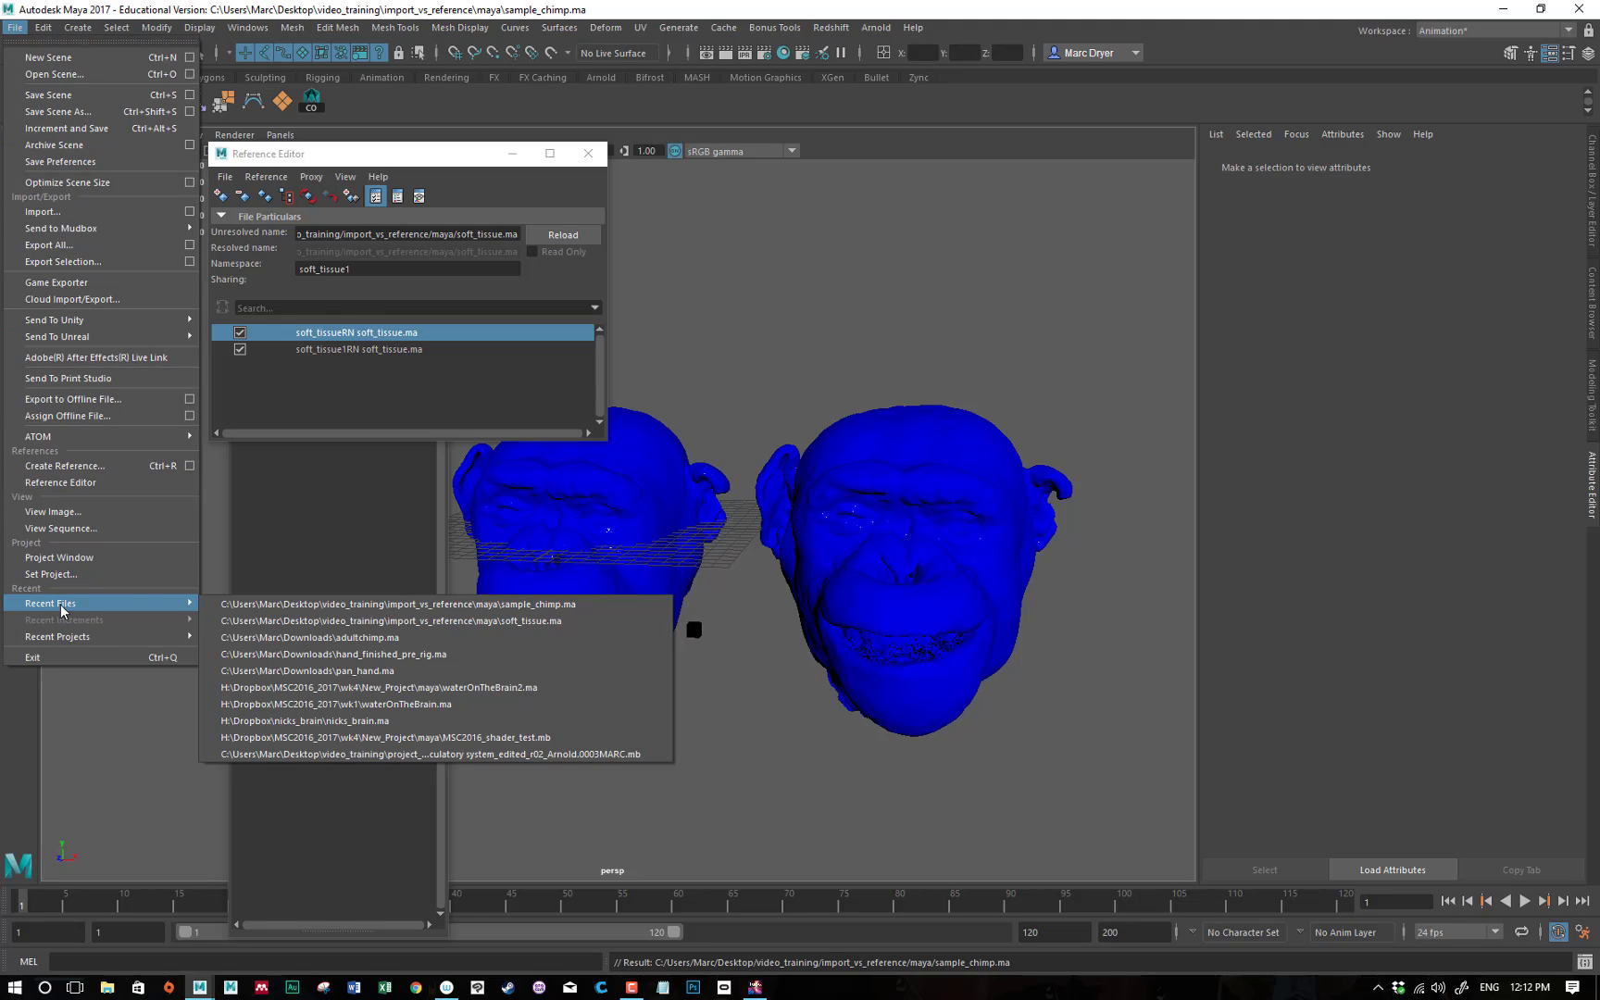
{"action": "left_click", "coordinate": [366, 622]}
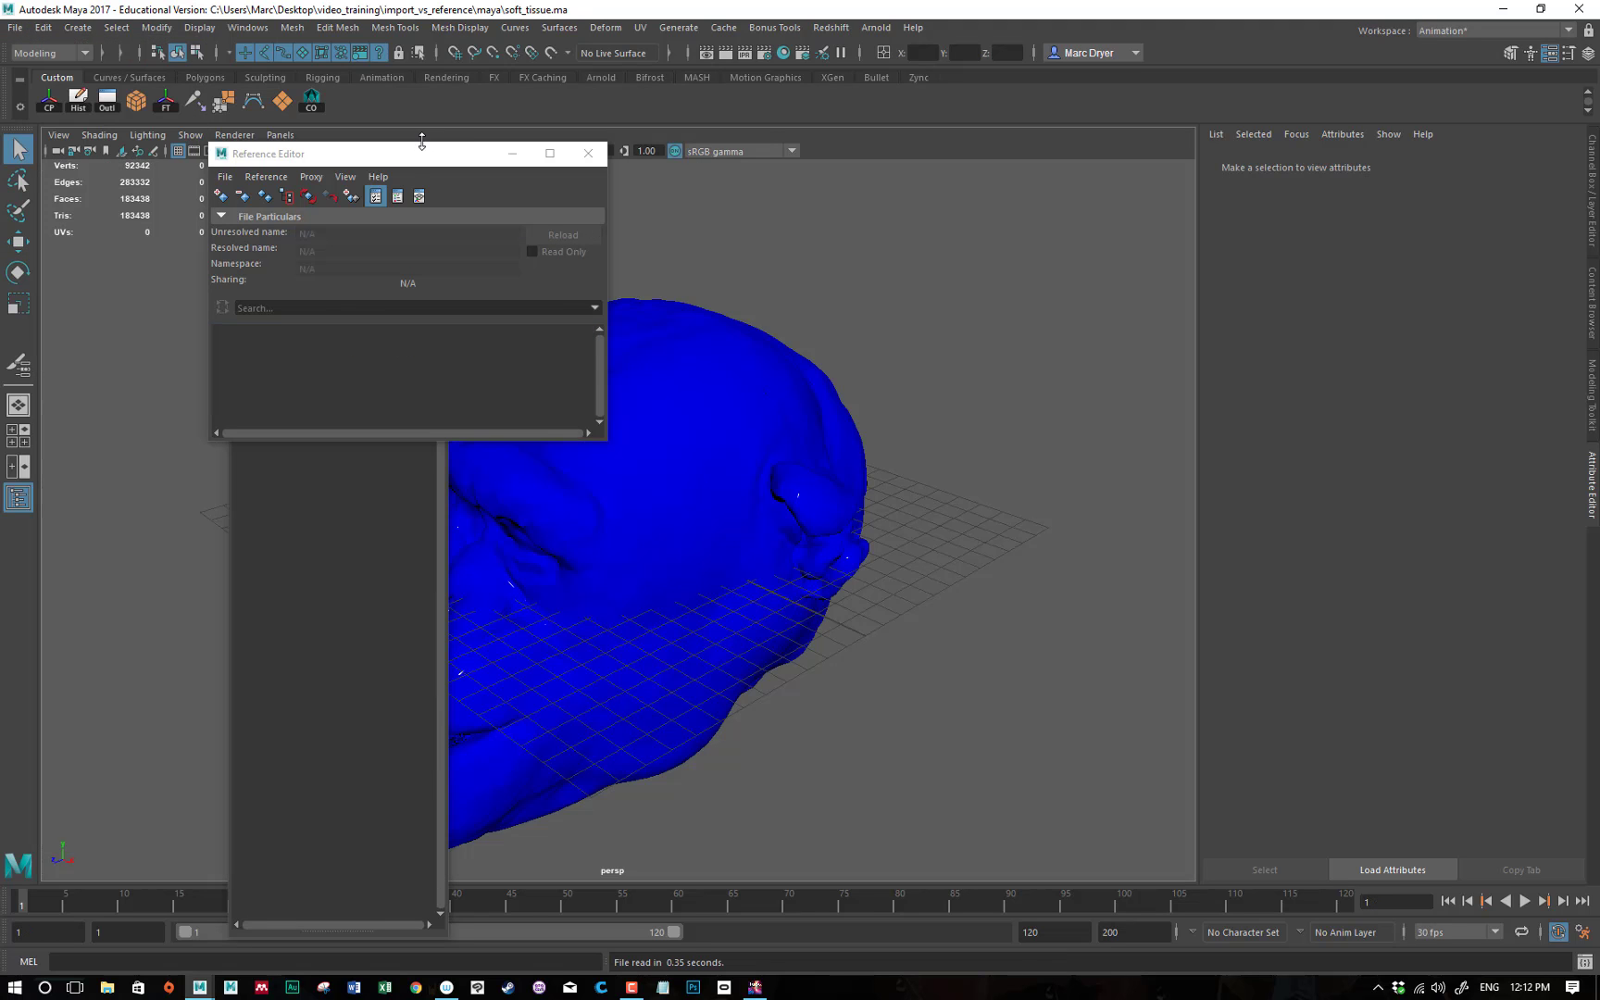
Close the Reference Editor and set the base color of the skin's aiStandardSurface1 material to red.
{"action": "left_click", "coordinate": [587, 153]}
{"action": "left_click", "coordinate": [796, 389]}
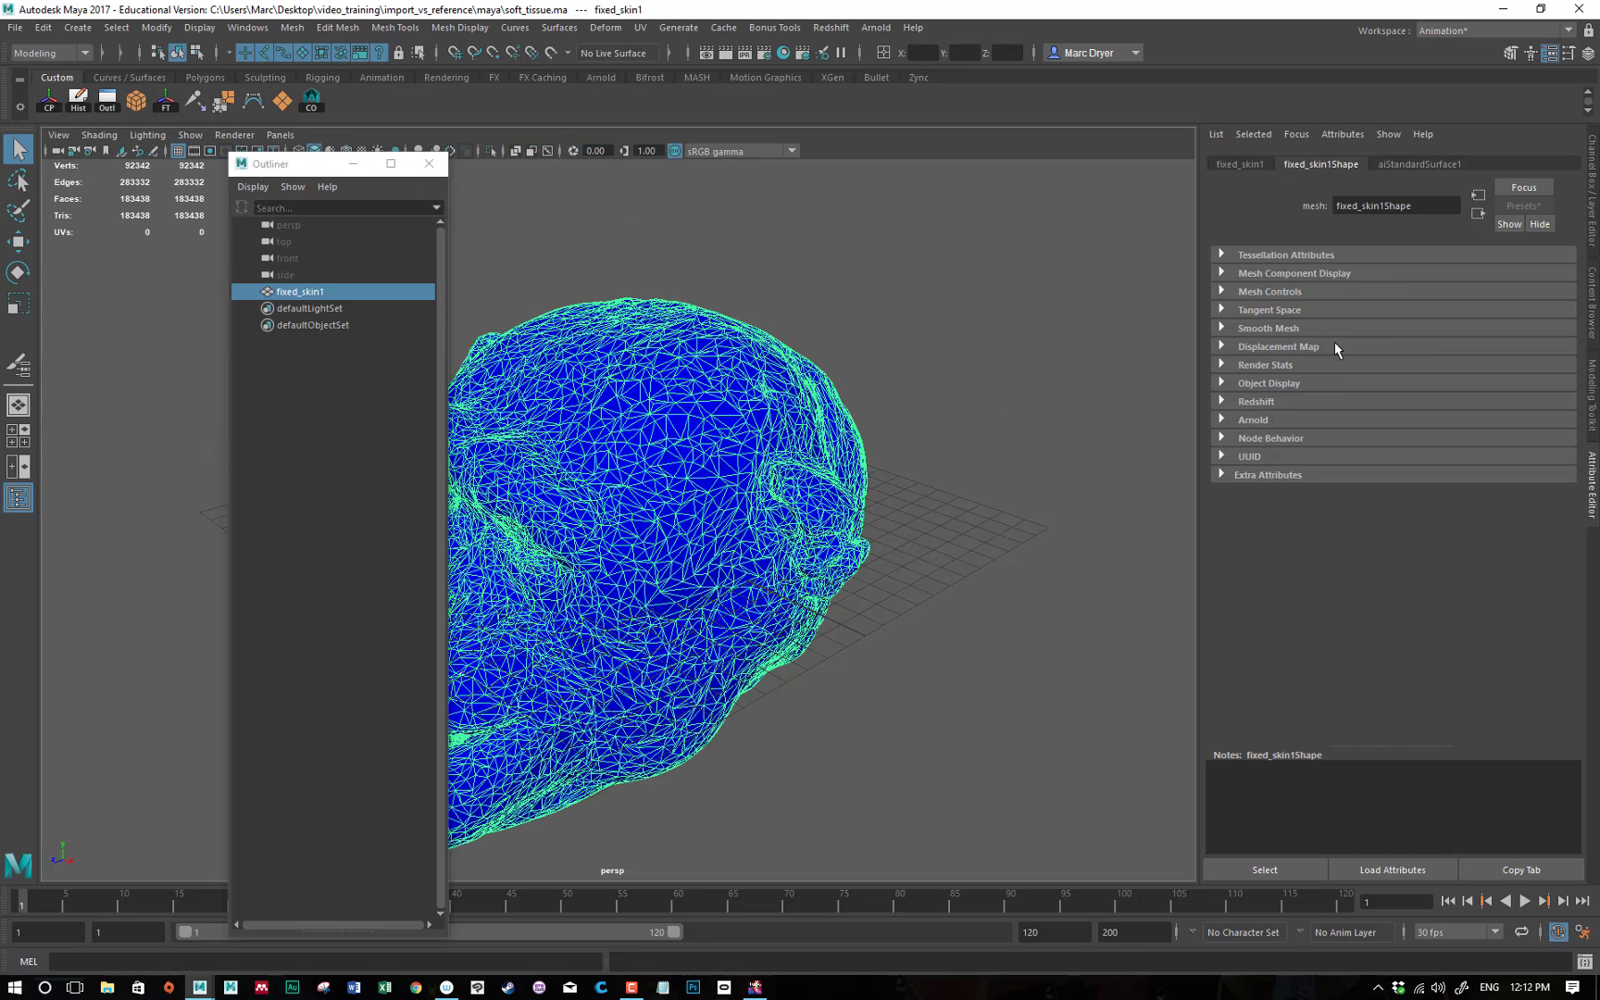
{"action": "left_click", "coordinate": [1445, 165]}
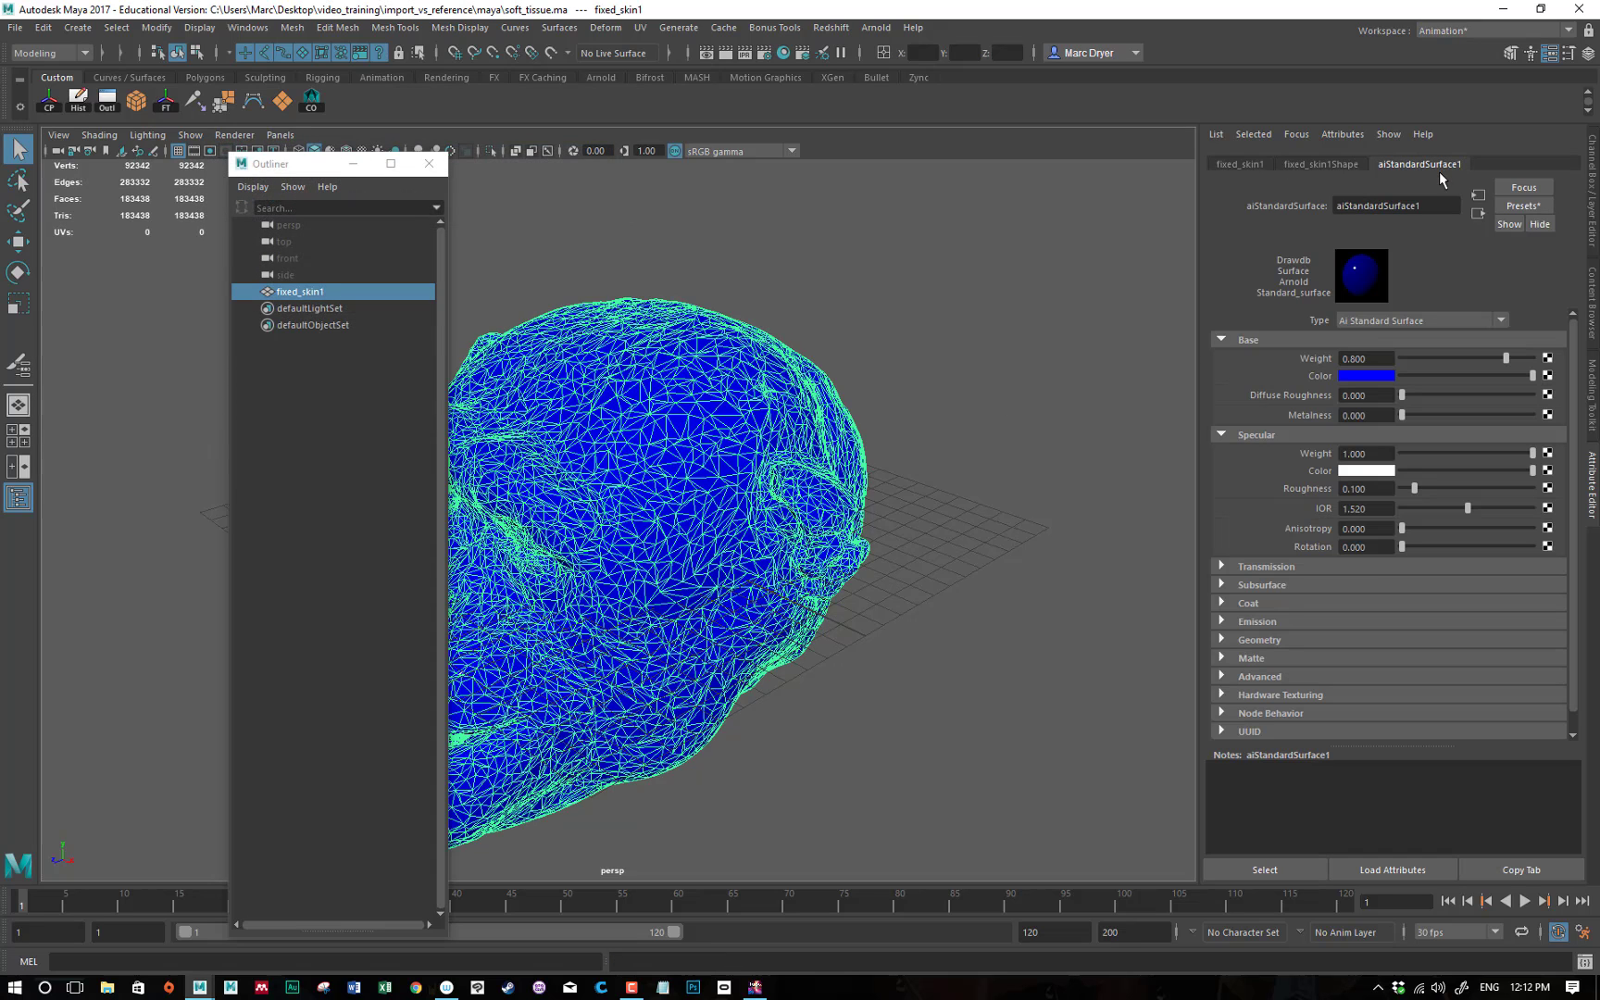
{"action": "left_click", "coordinate": [1371, 376]}
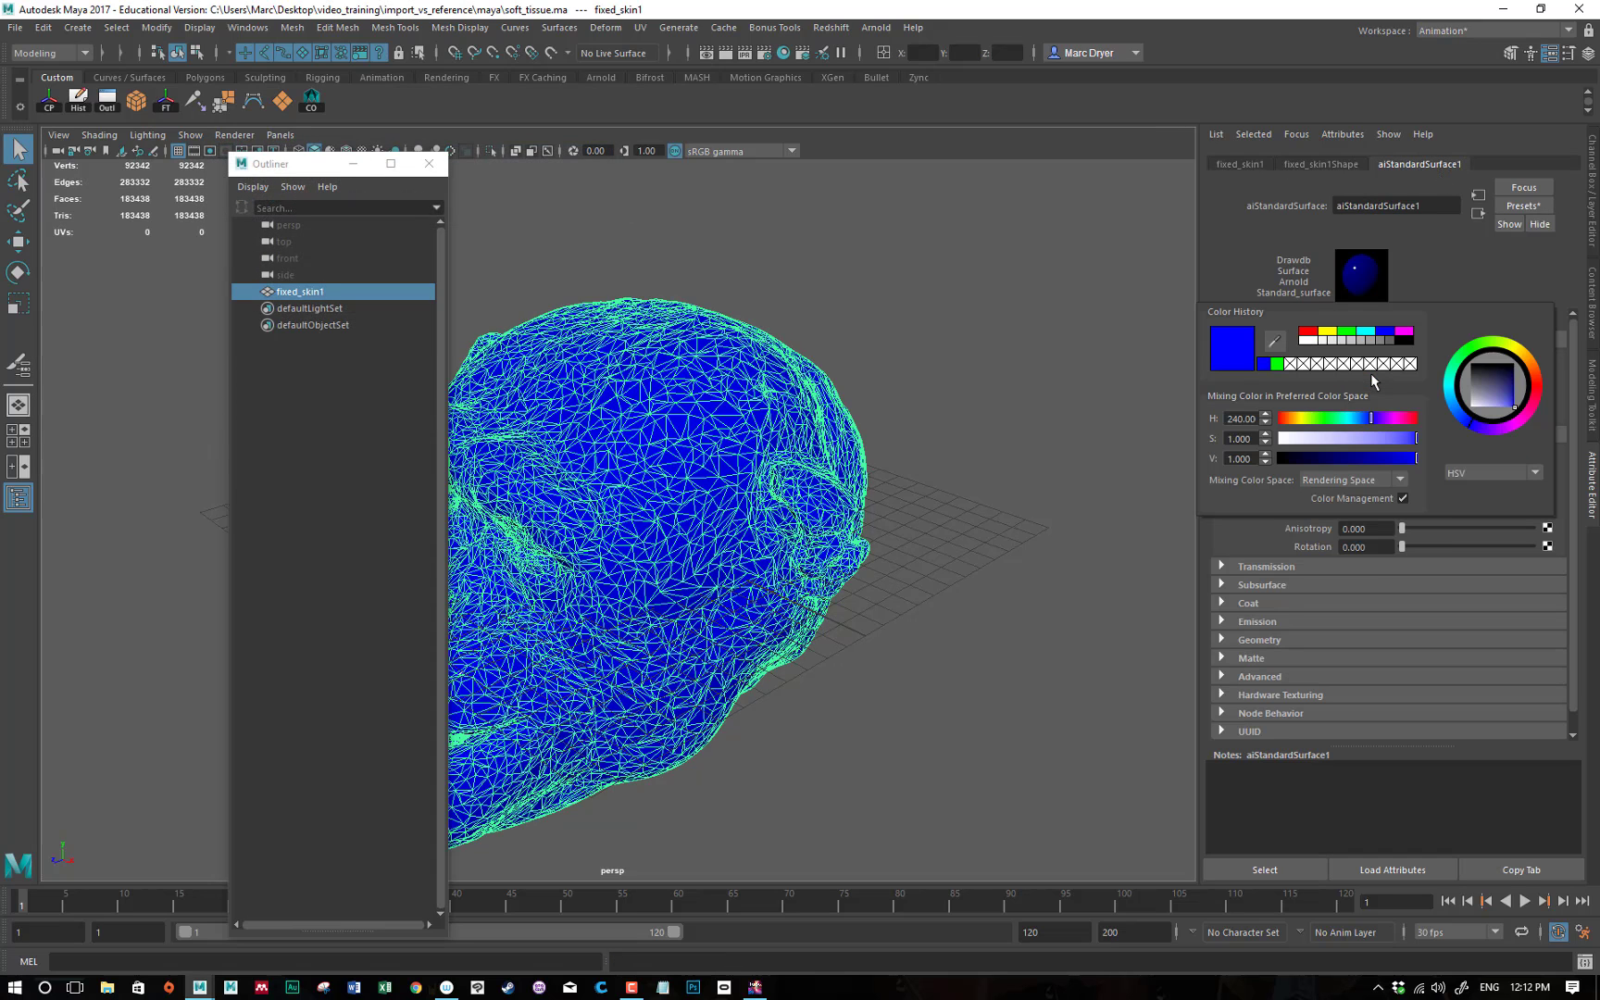
{"action": "left_click", "coordinate": [1309, 331]}
{"action": "left_click", "coordinate": [989, 325]}
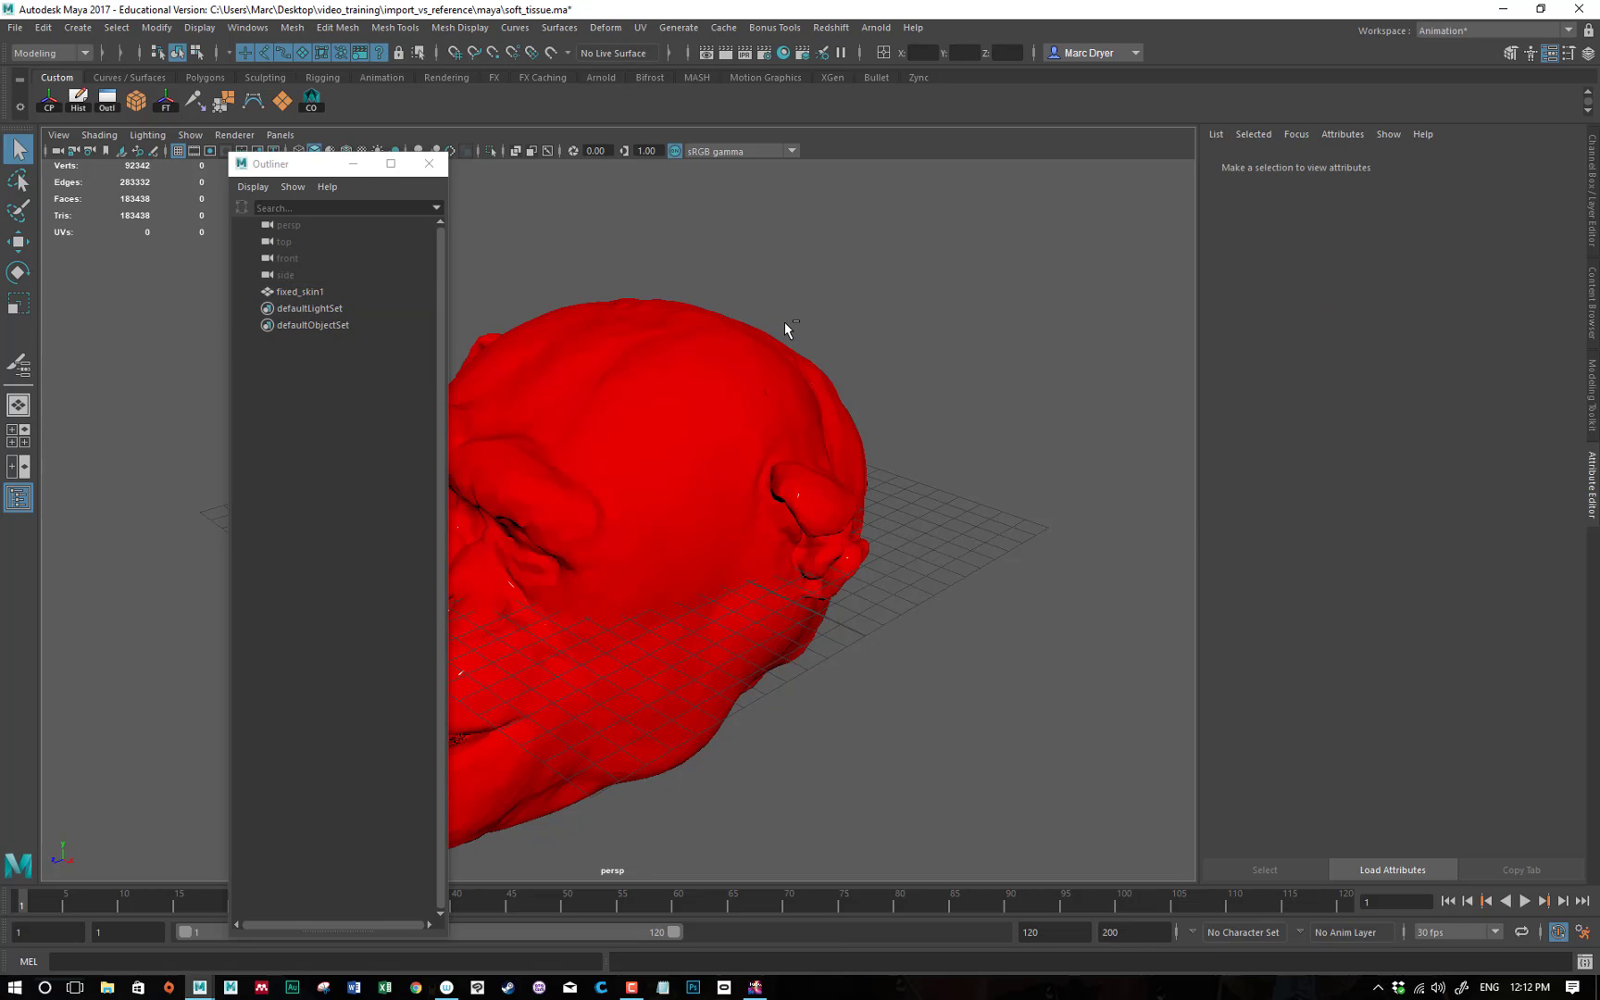
Save soft_tissue.ma and reopen the recent scene sample_chimp.ma.
{"action": "key", "text": "ctrl+s"}
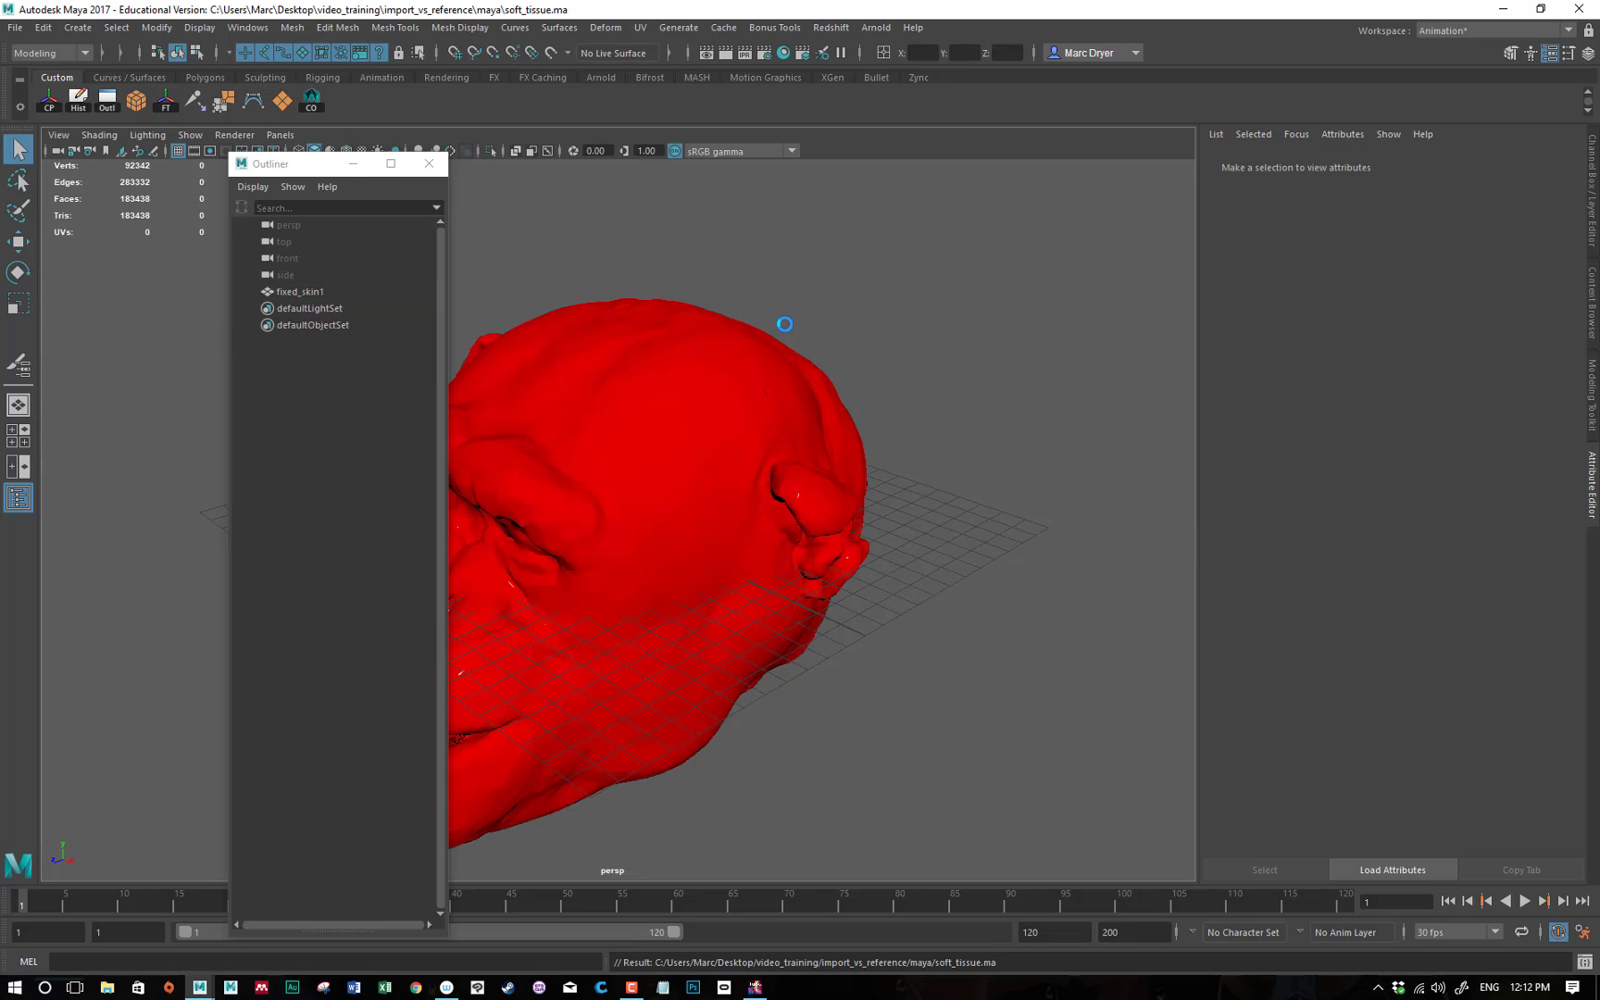
{"action": "left_click", "coordinate": [15, 27]}
{"action": "mouse_move", "coordinate": [146, 604]}
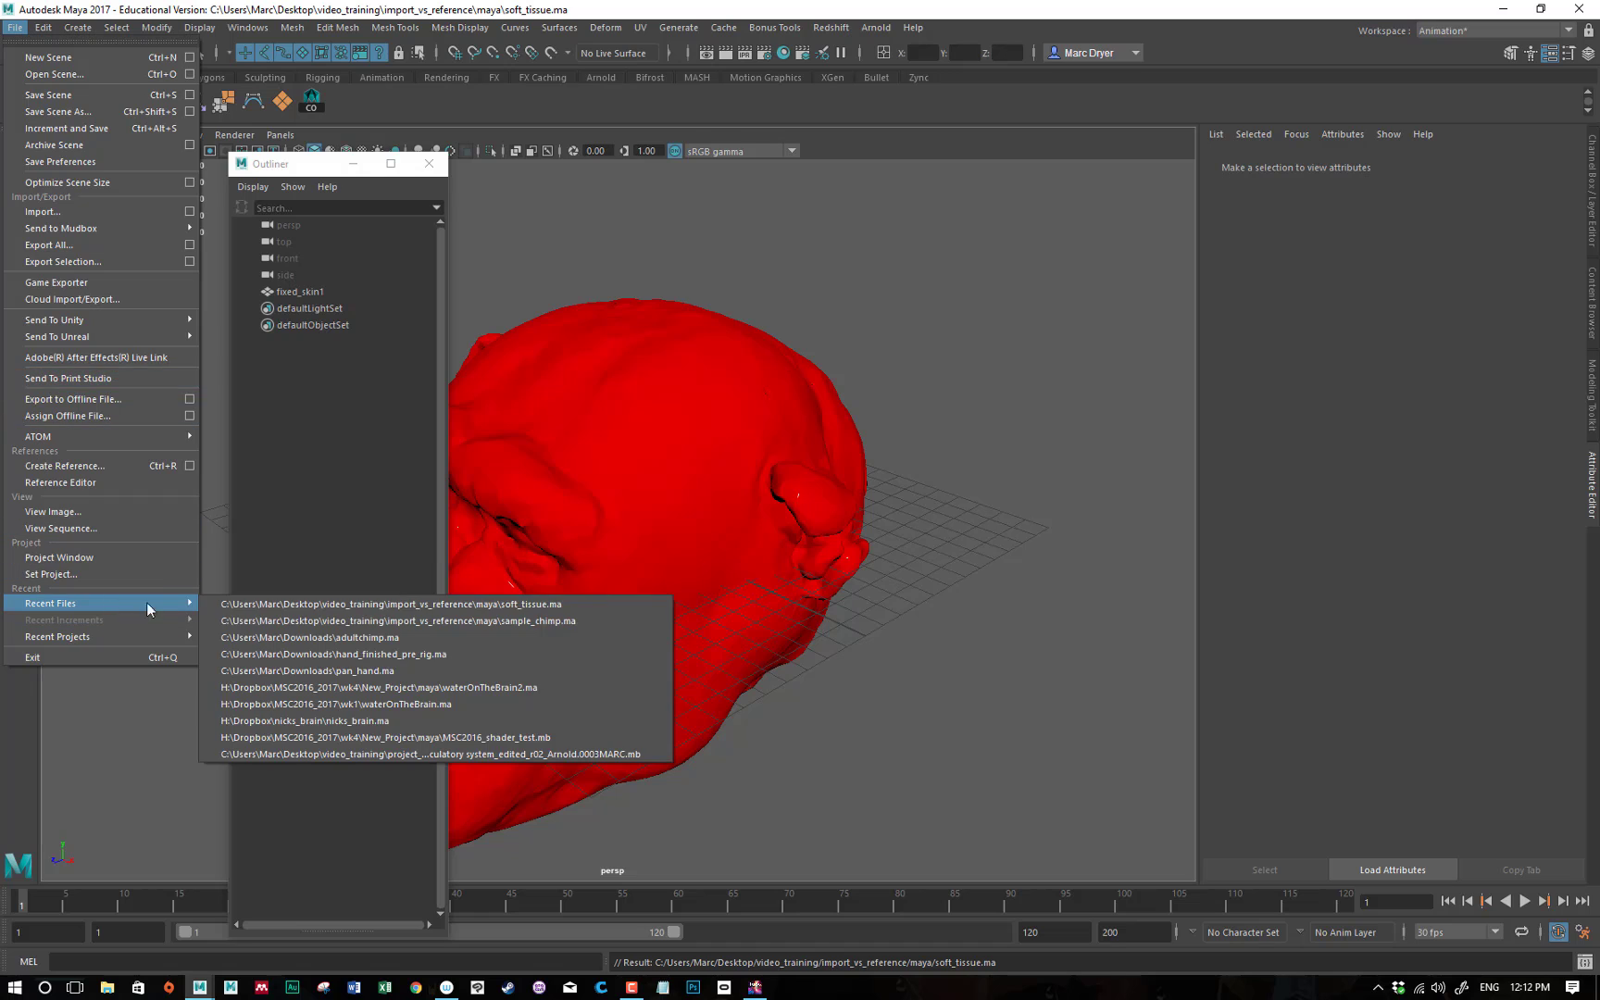
{"action": "left_click", "coordinate": [329, 620]}
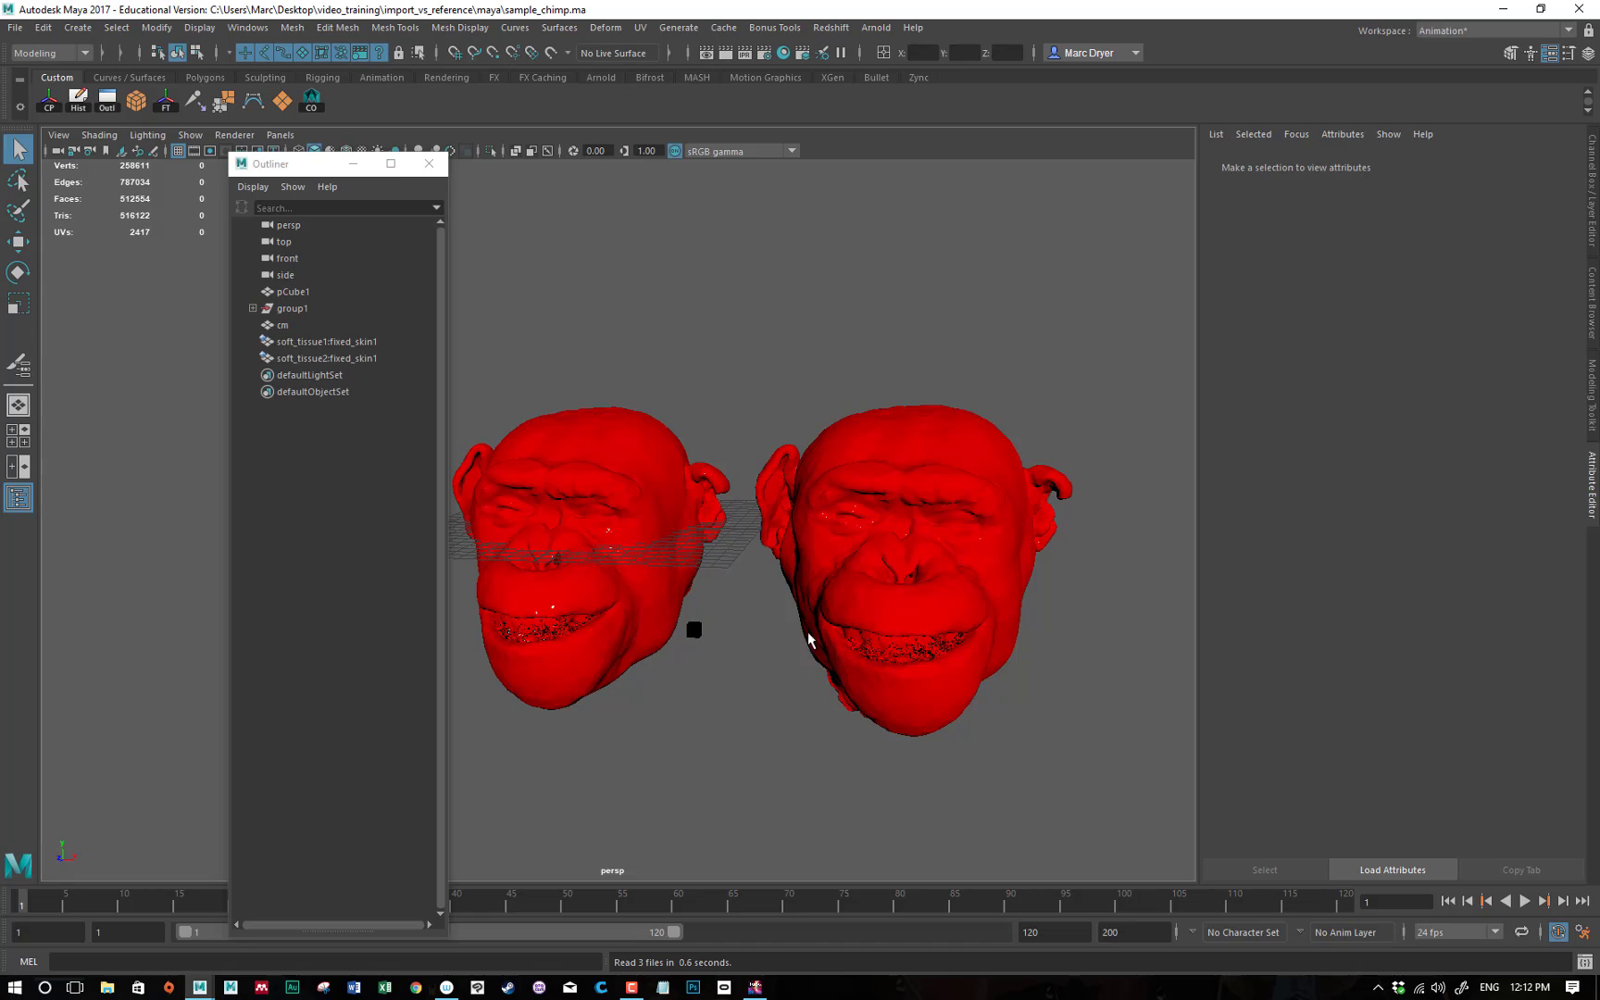
Open the recent file soft_tissue.ma again and select the fixed_skin1 head mesh.
{"action": "left_click", "coordinate": [14, 28]}
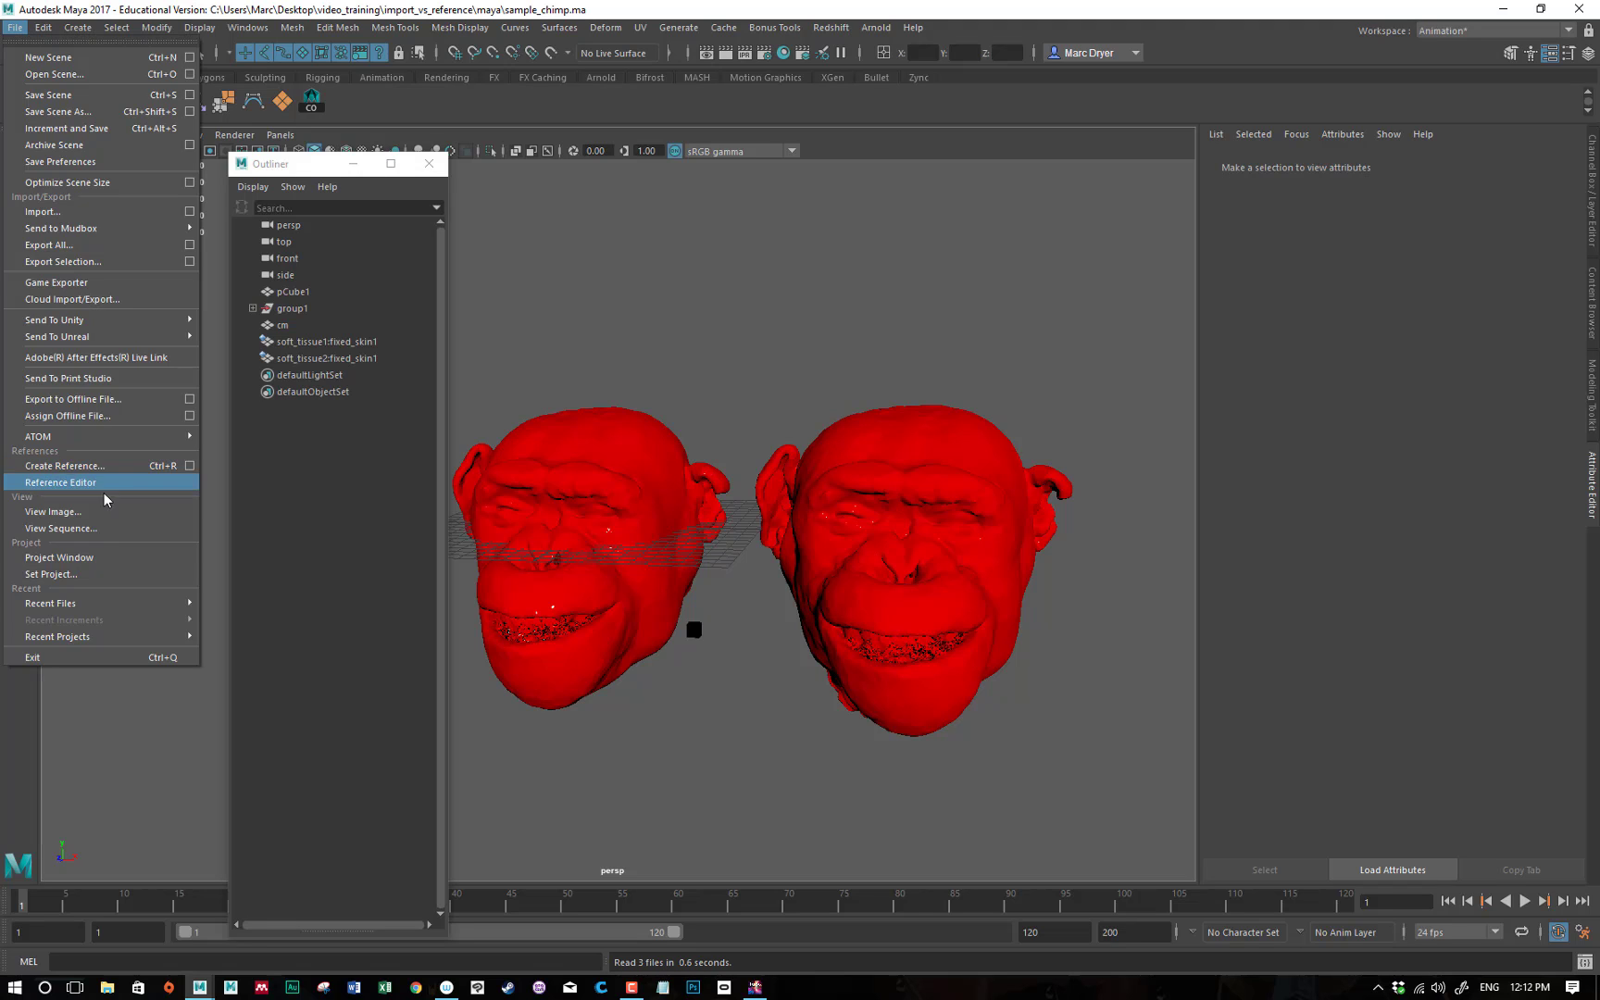
{"action": "mouse_move", "coordinate": [144, 603]}
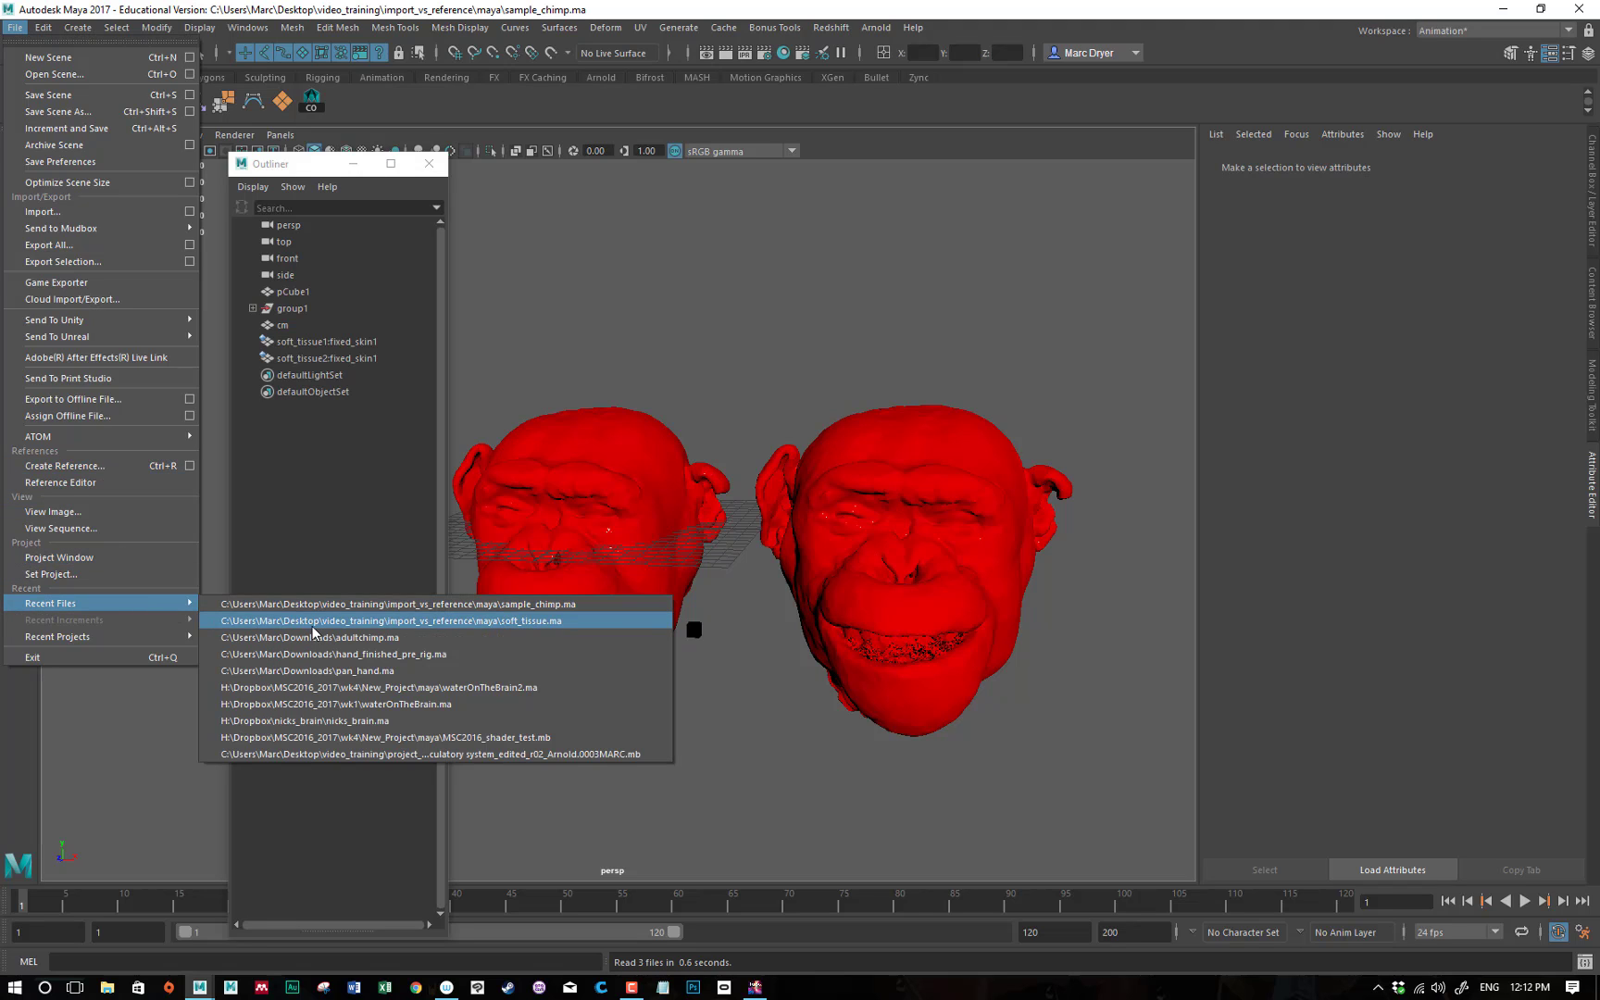
{"action": "left_click", "coordinate": [268, 620]}
{"action": "left_click", "coordinate": [681, 581]}
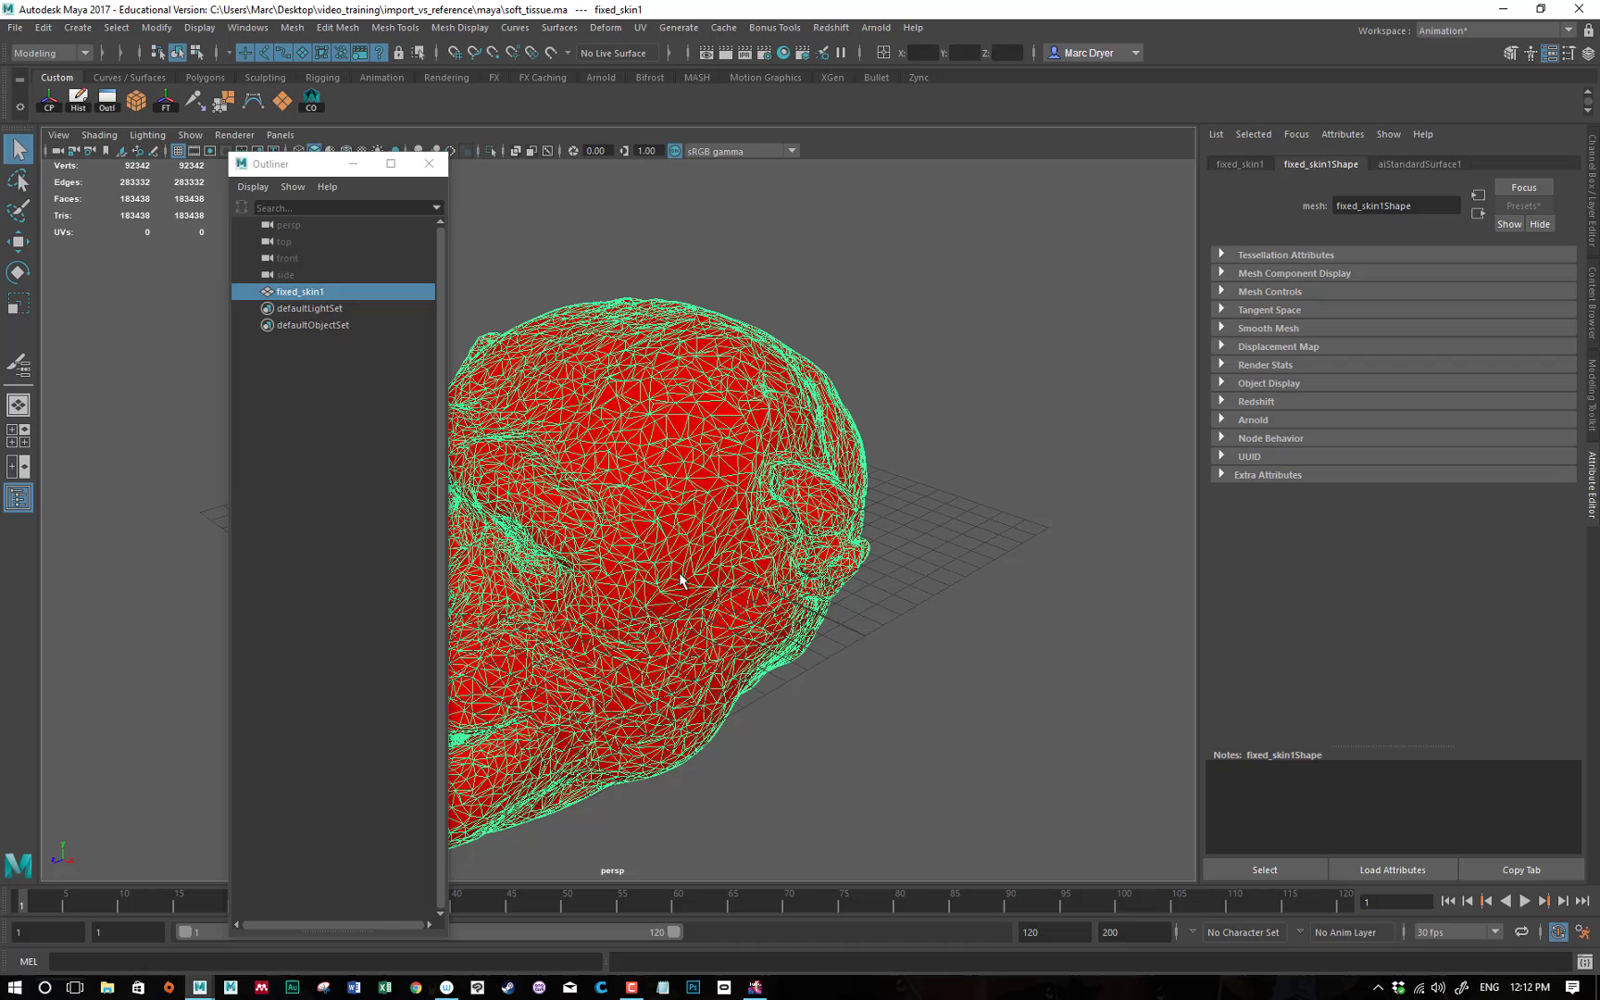
{"action": "right_click", "coordinate": [768, 360]}
{"action": "left_click", "coordinate": [730, 364]}
{"action": "left_click_drag", "start_coordinate": [561, 240], "coordinate": [858, 383]}
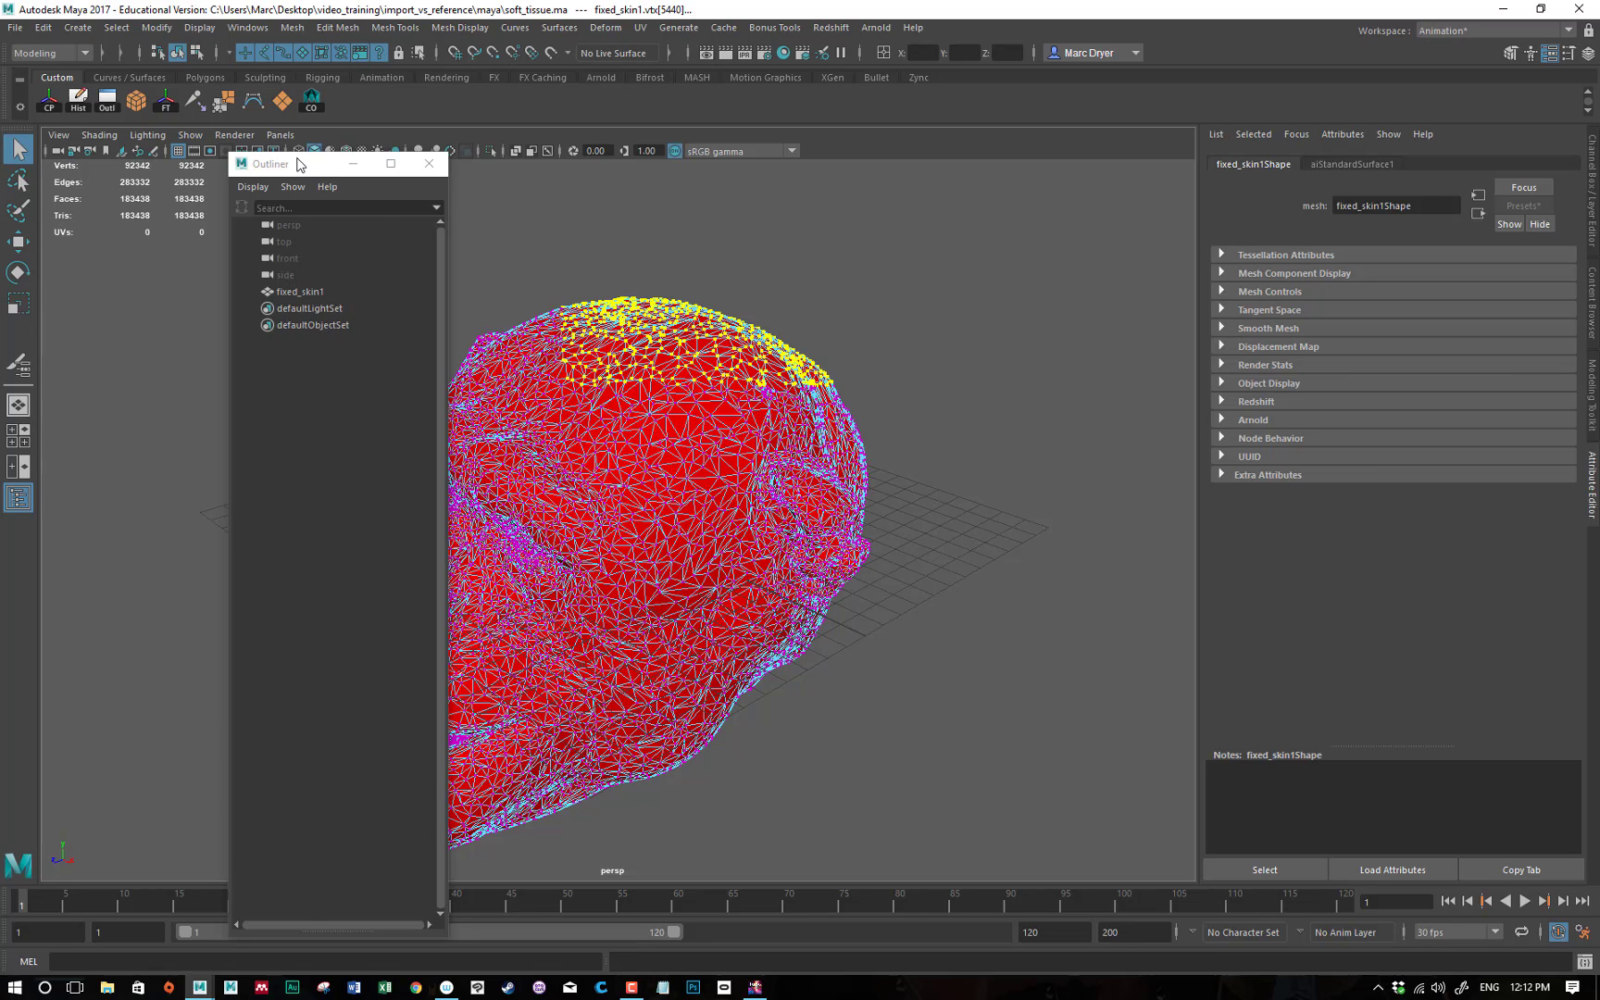
{"action": "left_click_drag", "start_coordinate": [298, 165], "coordinate": [77, 215]}
{"action": "right_click", "coordinate": [783, 436]}
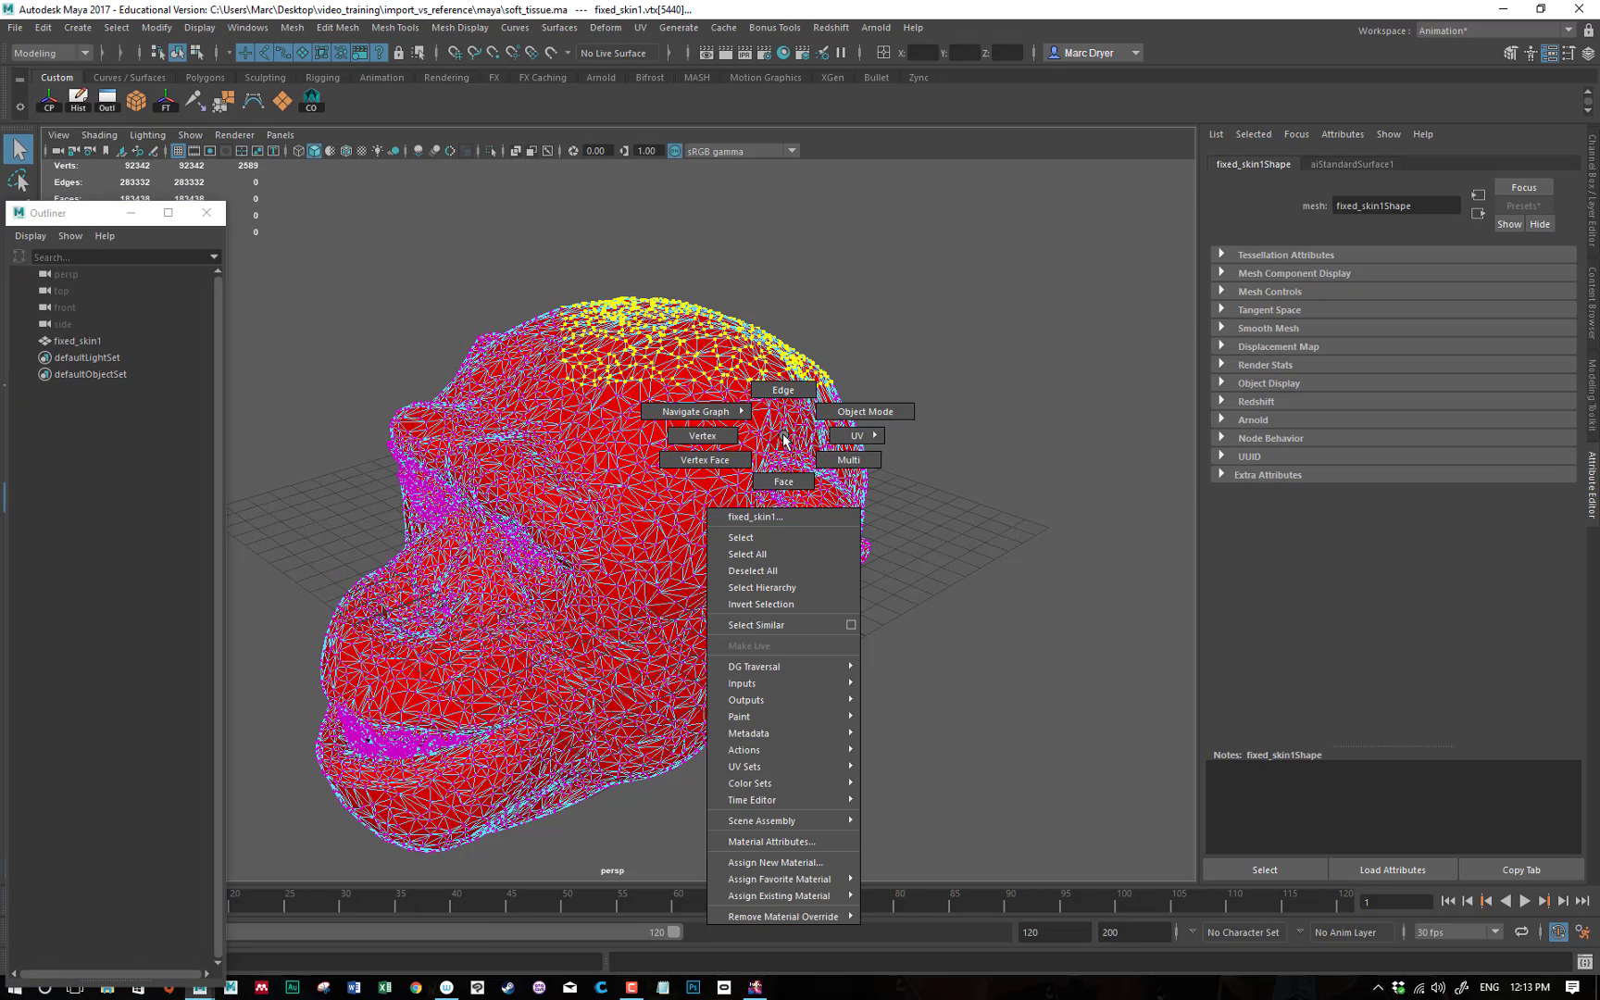
{"action": "left_click", "coordinate": [849, 407]}
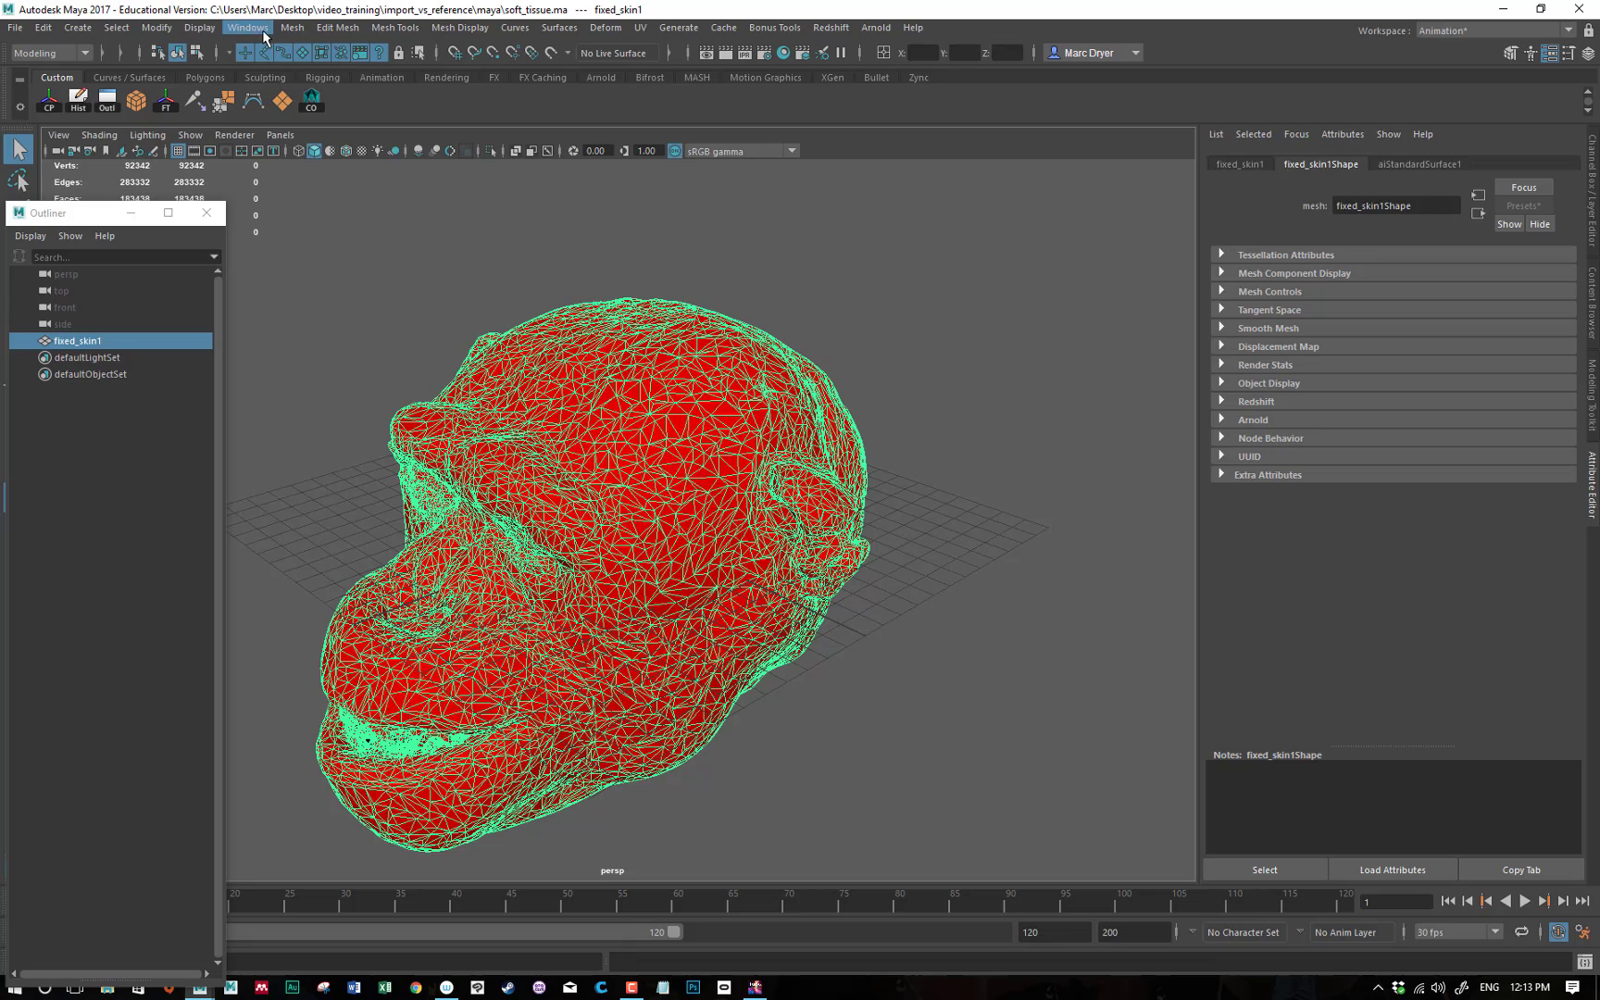
Add a lattice deformer to the fixed_skin1 head mesh and switch the lattice to point editing.
{"action": "left_click", "coordinate": [607, 30]}
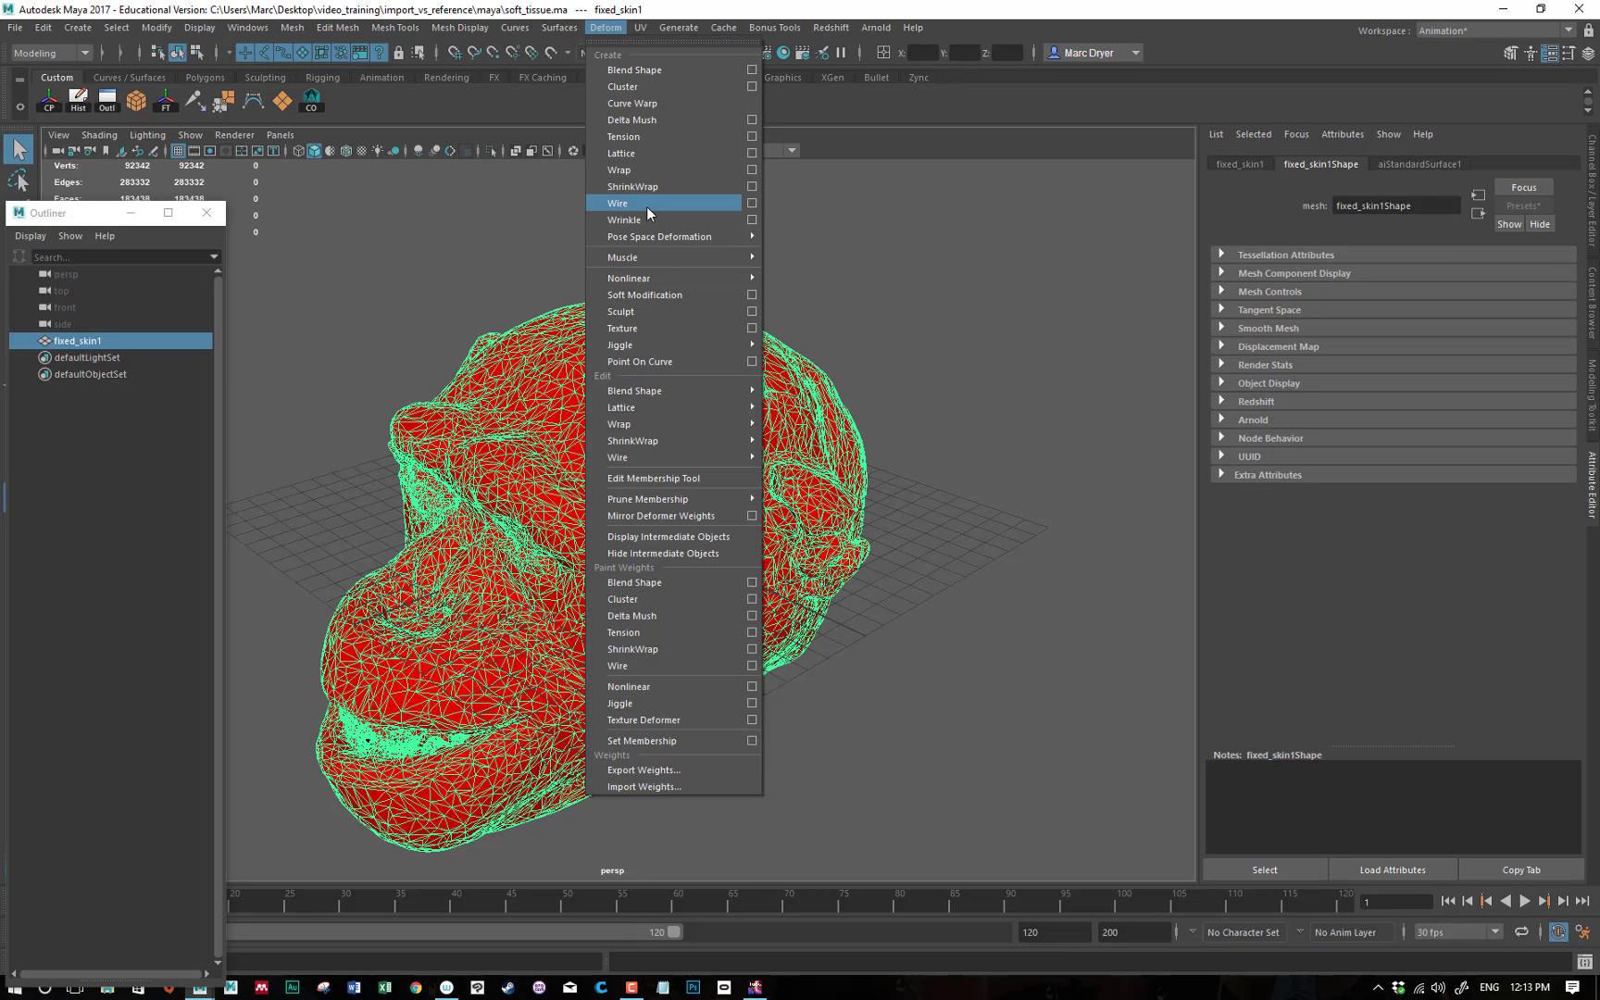
{"action": "mouse_move", "coordinate": [663, 281]}
{"action": "left_click", "coordinate": [655, 153]}
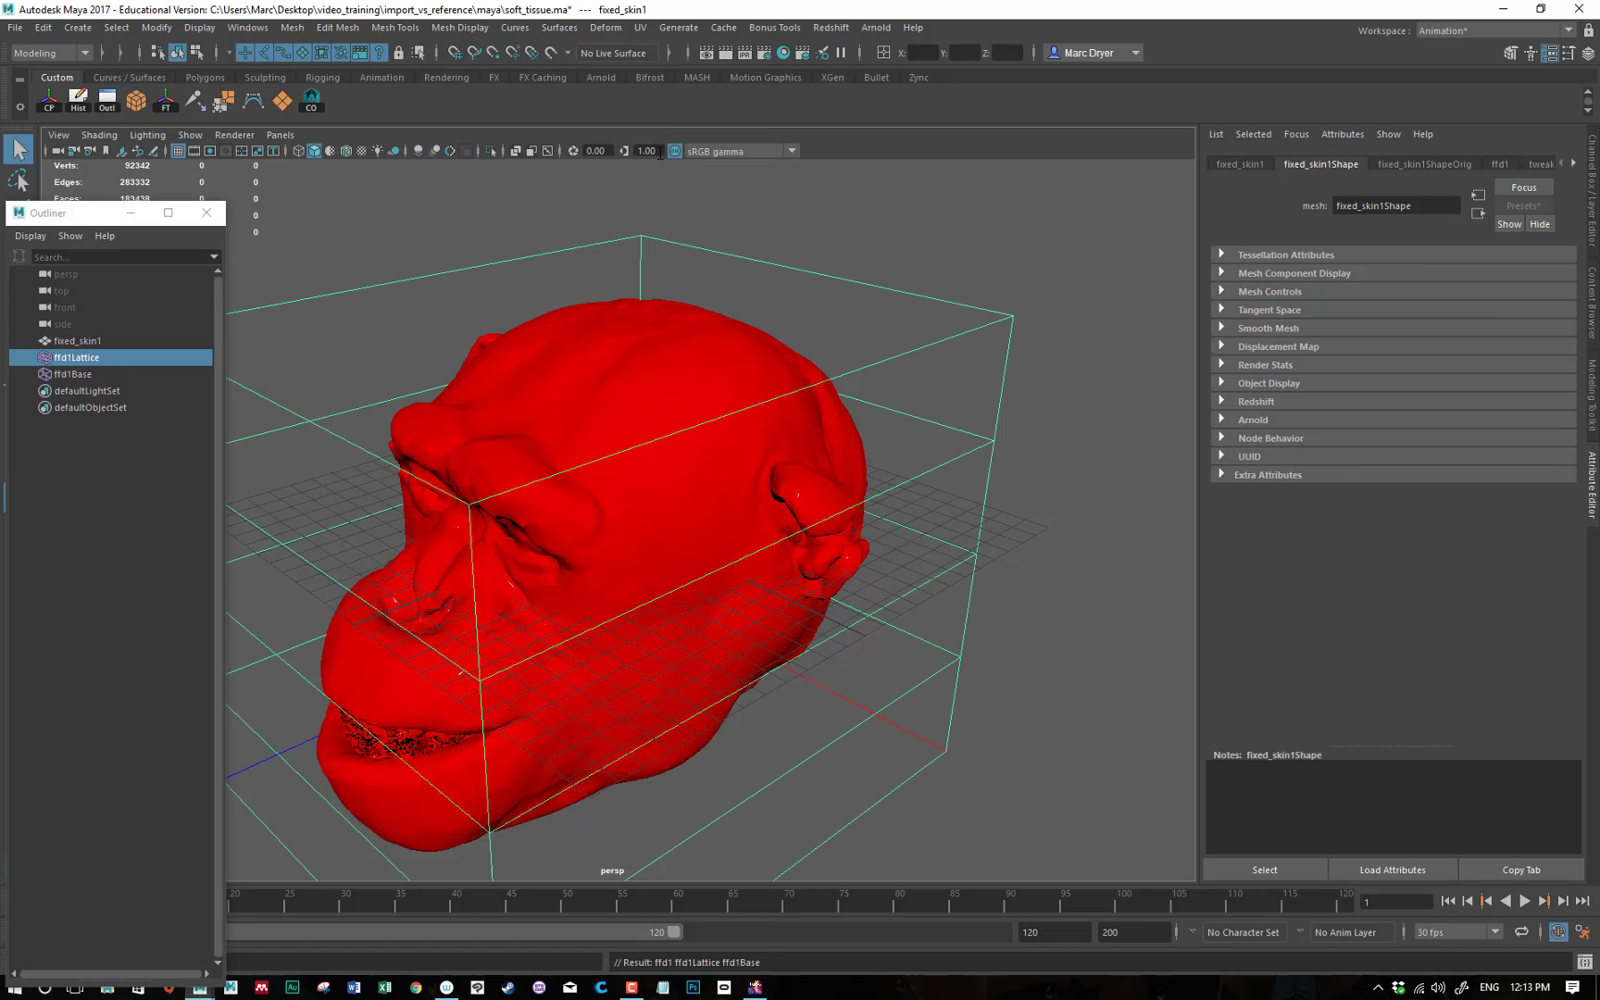
{"action": "right_click", "coordinate": [891, 345]}
{"action": "right_click_drag", "start_coordinate": [892, 344], "coordinate": [894, 280]}
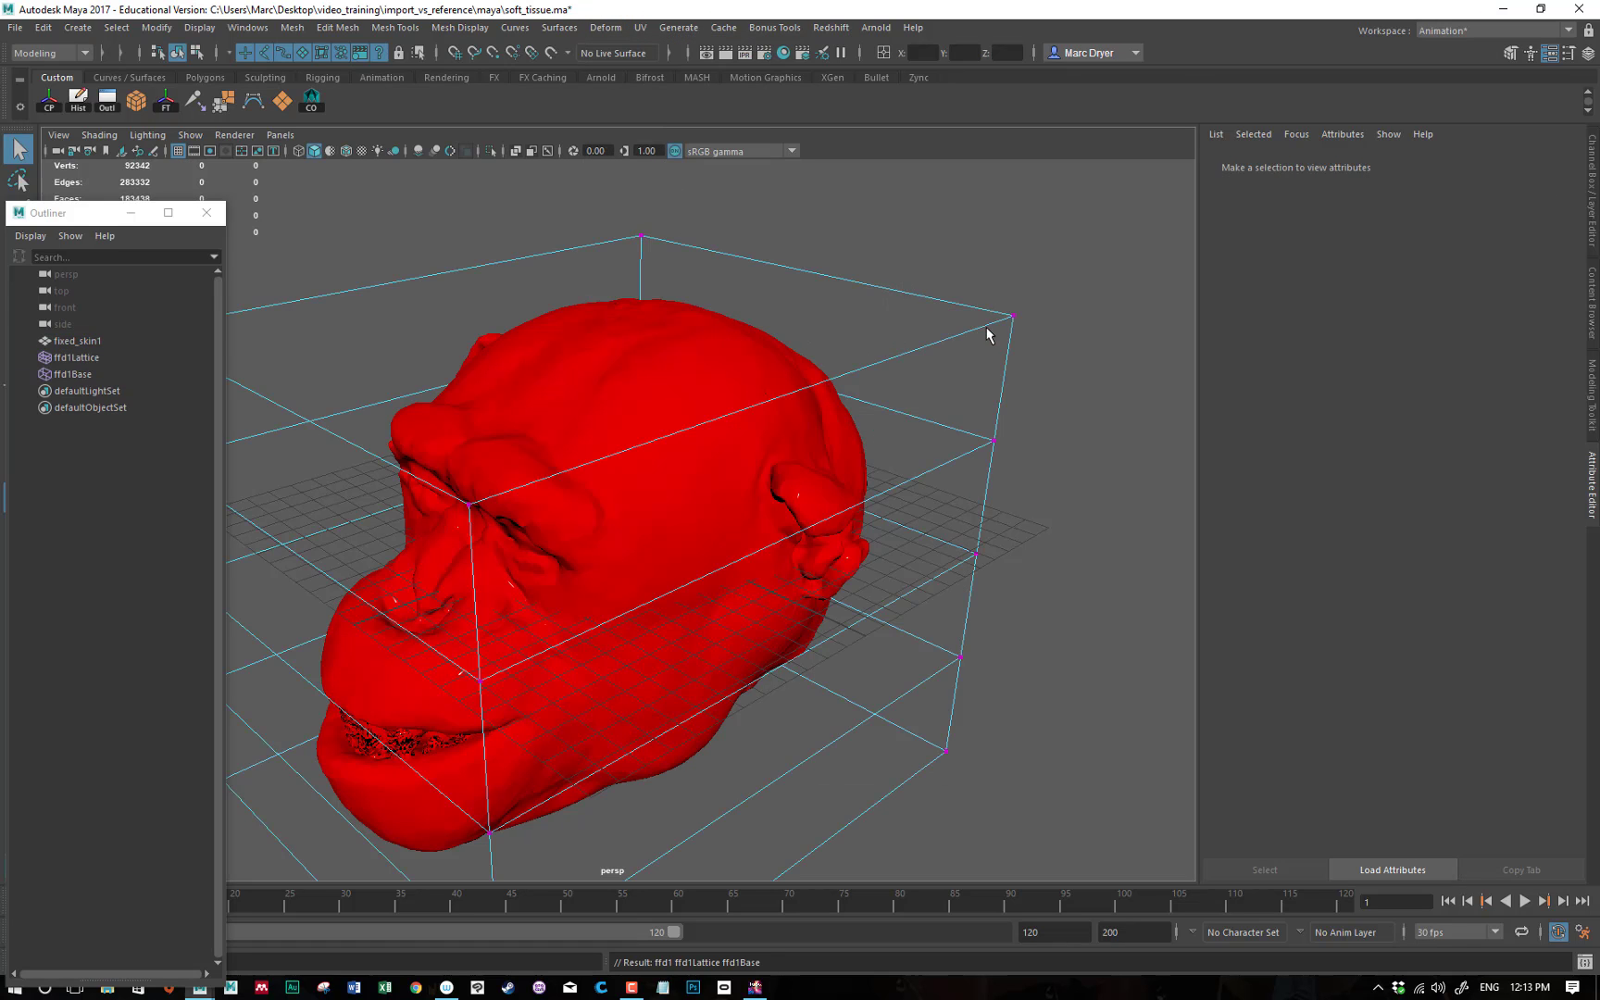
Select the lattice points above the fixed_skin1 head and raise them vertically to stretch the head upward.
{"action": "right_click_drag", "start_coordinate": [987, 330], "coordinate": [660, 302], "text": "alt"}
{"action": "left_click_drag", "start_coordinate": [653, 302], "coordinate": [536, 278], "text": "alt"}
{"action": "left_click_drag", "start_coordinate": [350, 317], "coordinate": [835, 430]}
{"action": "key", "text": "w"}
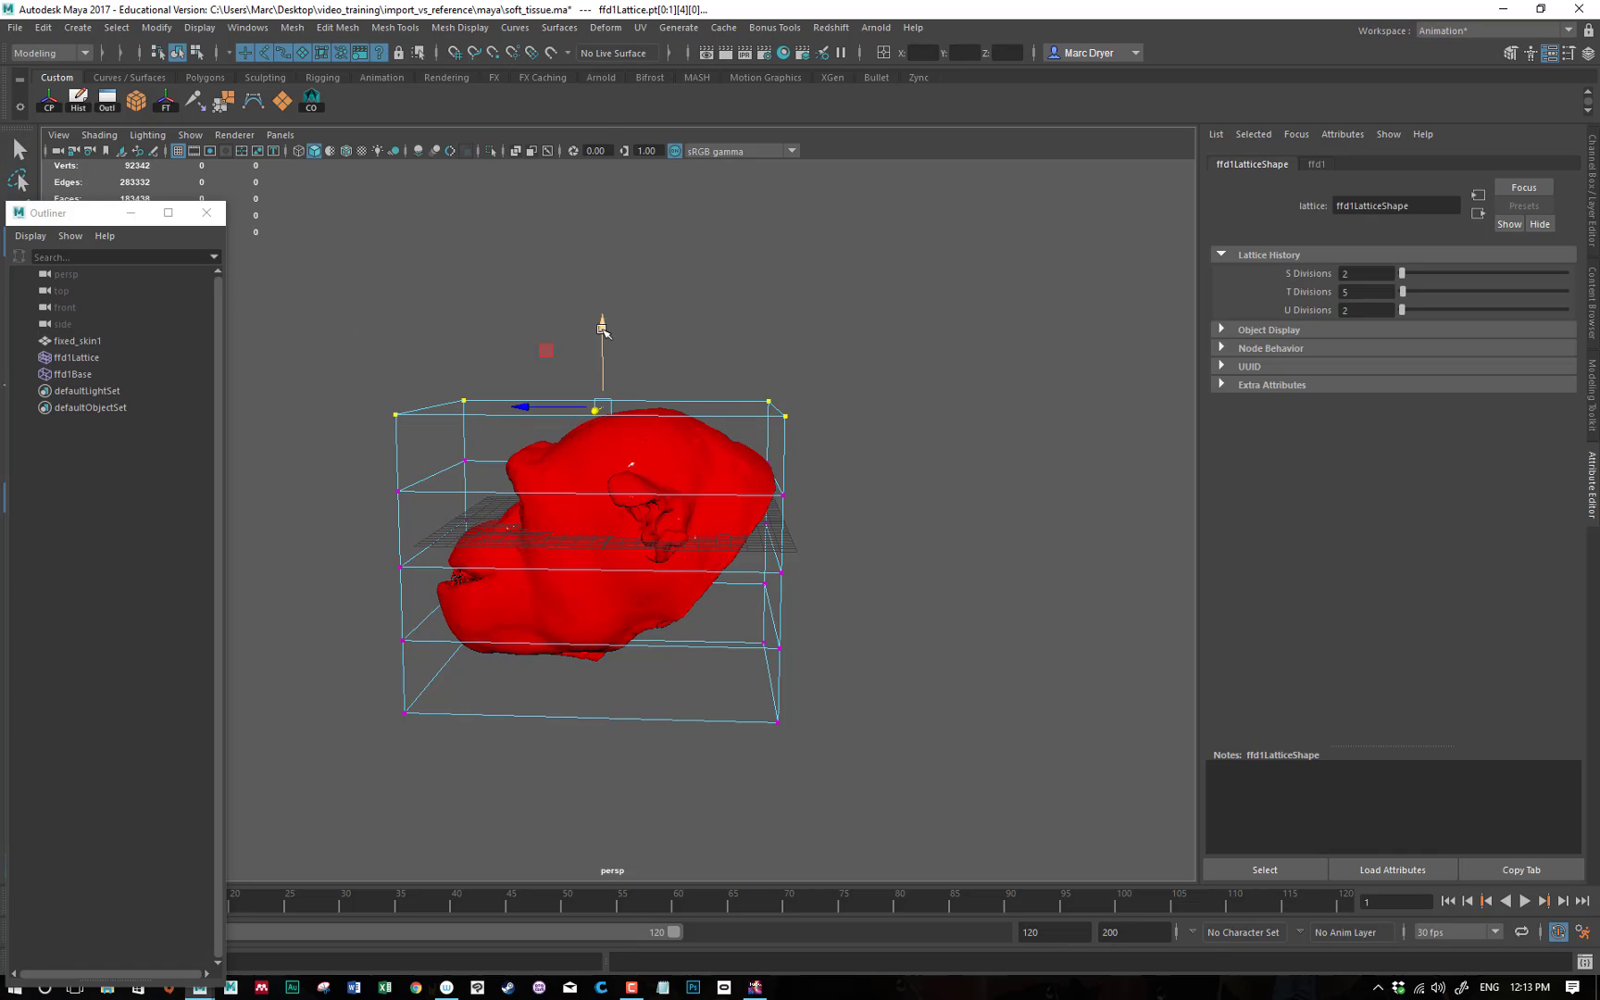
{"action": "left_click_drag", "start_coordinate": [603, 320], "coordinate": [603, 180]}
{"action": "left_click_drag", "start_coordinate": [573, 404], "coordinate": [714, 411], "text": "alt"}
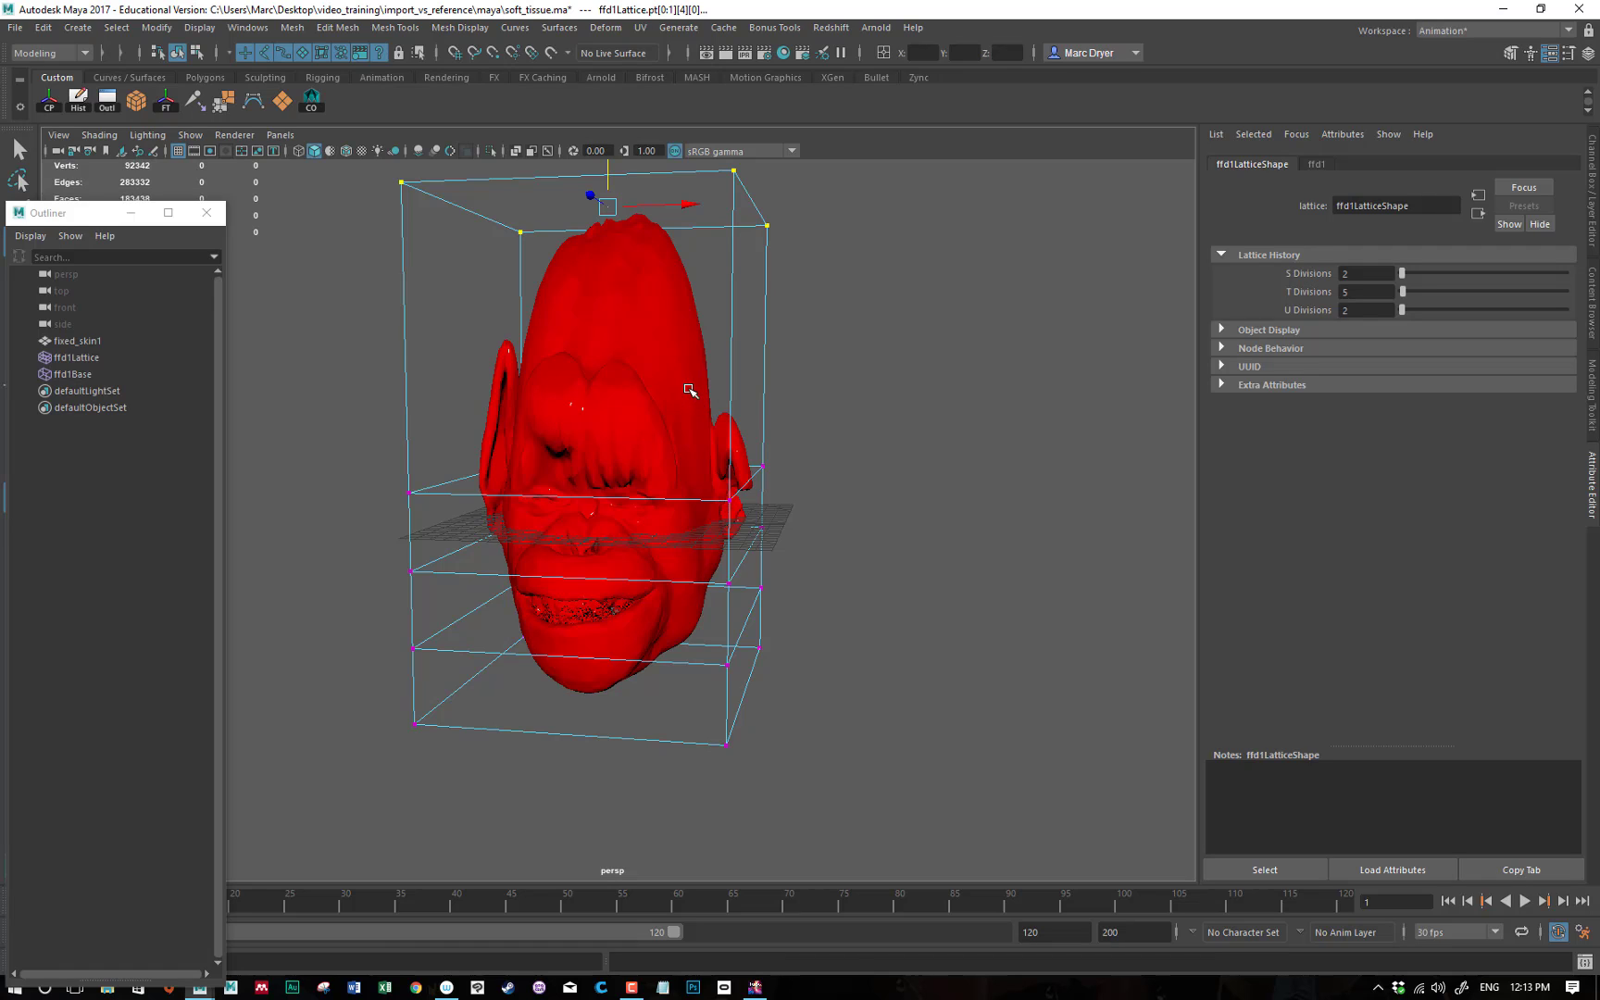
Save soft_tissue.ma and reopen the recent scene sample_chimp.ma to inspect the two referenced heads.
{"action": "key", "text": "ctrl+s"}
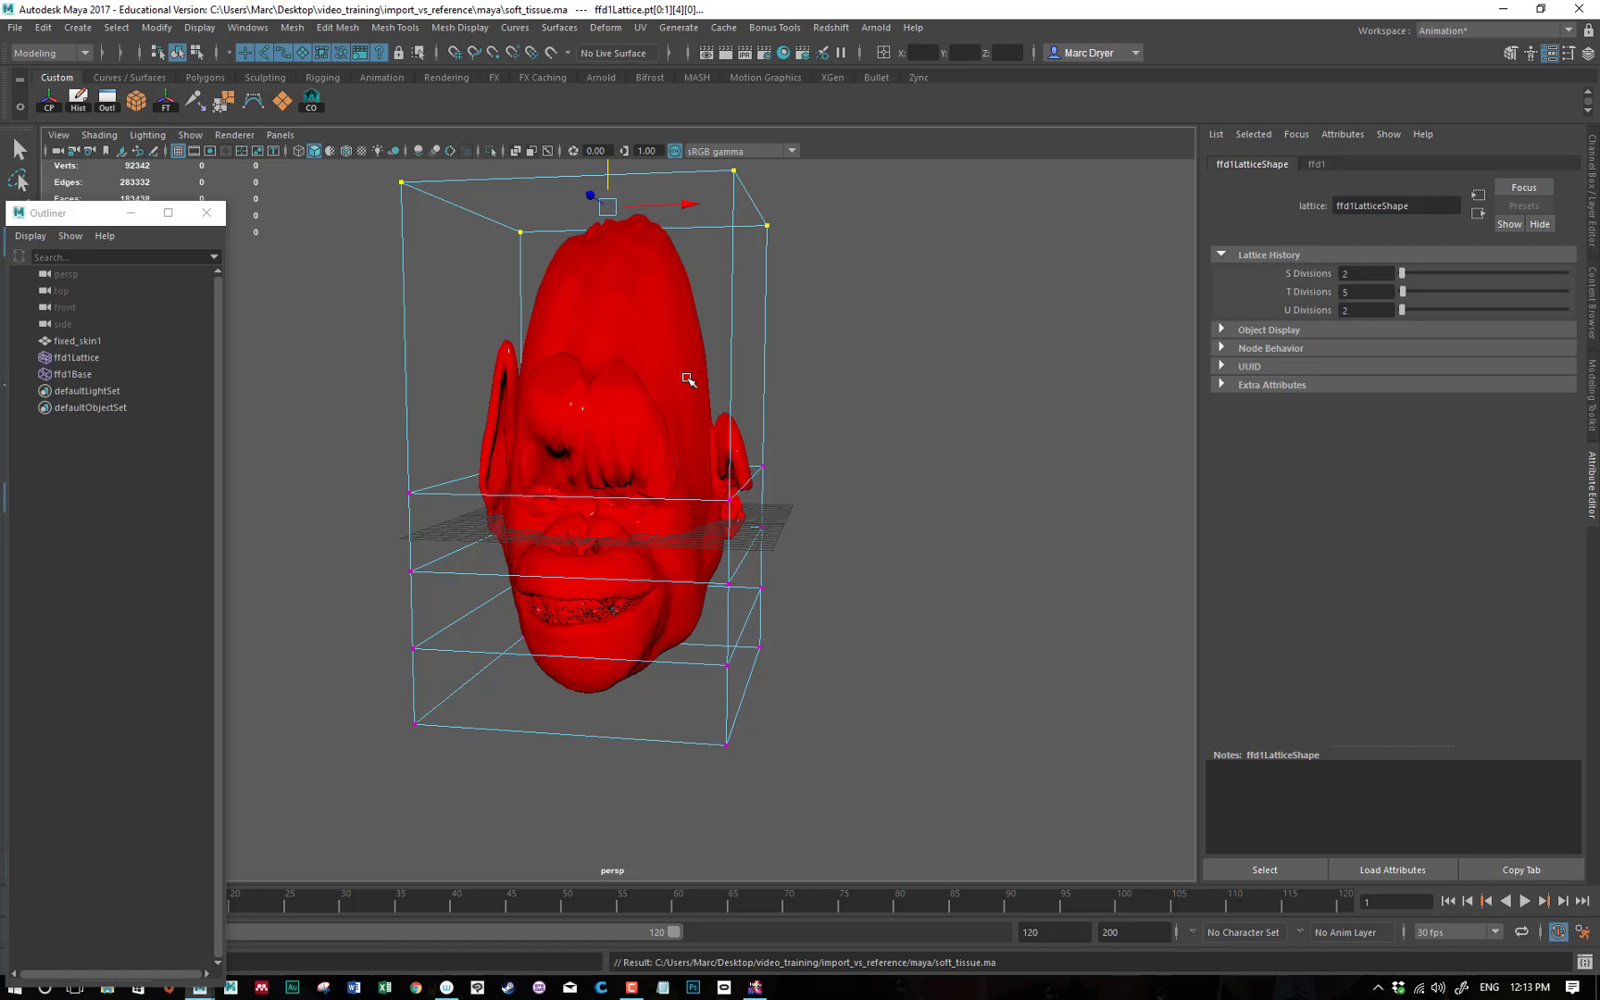
{"action": "left_click", "coordinate": [16, 27]}
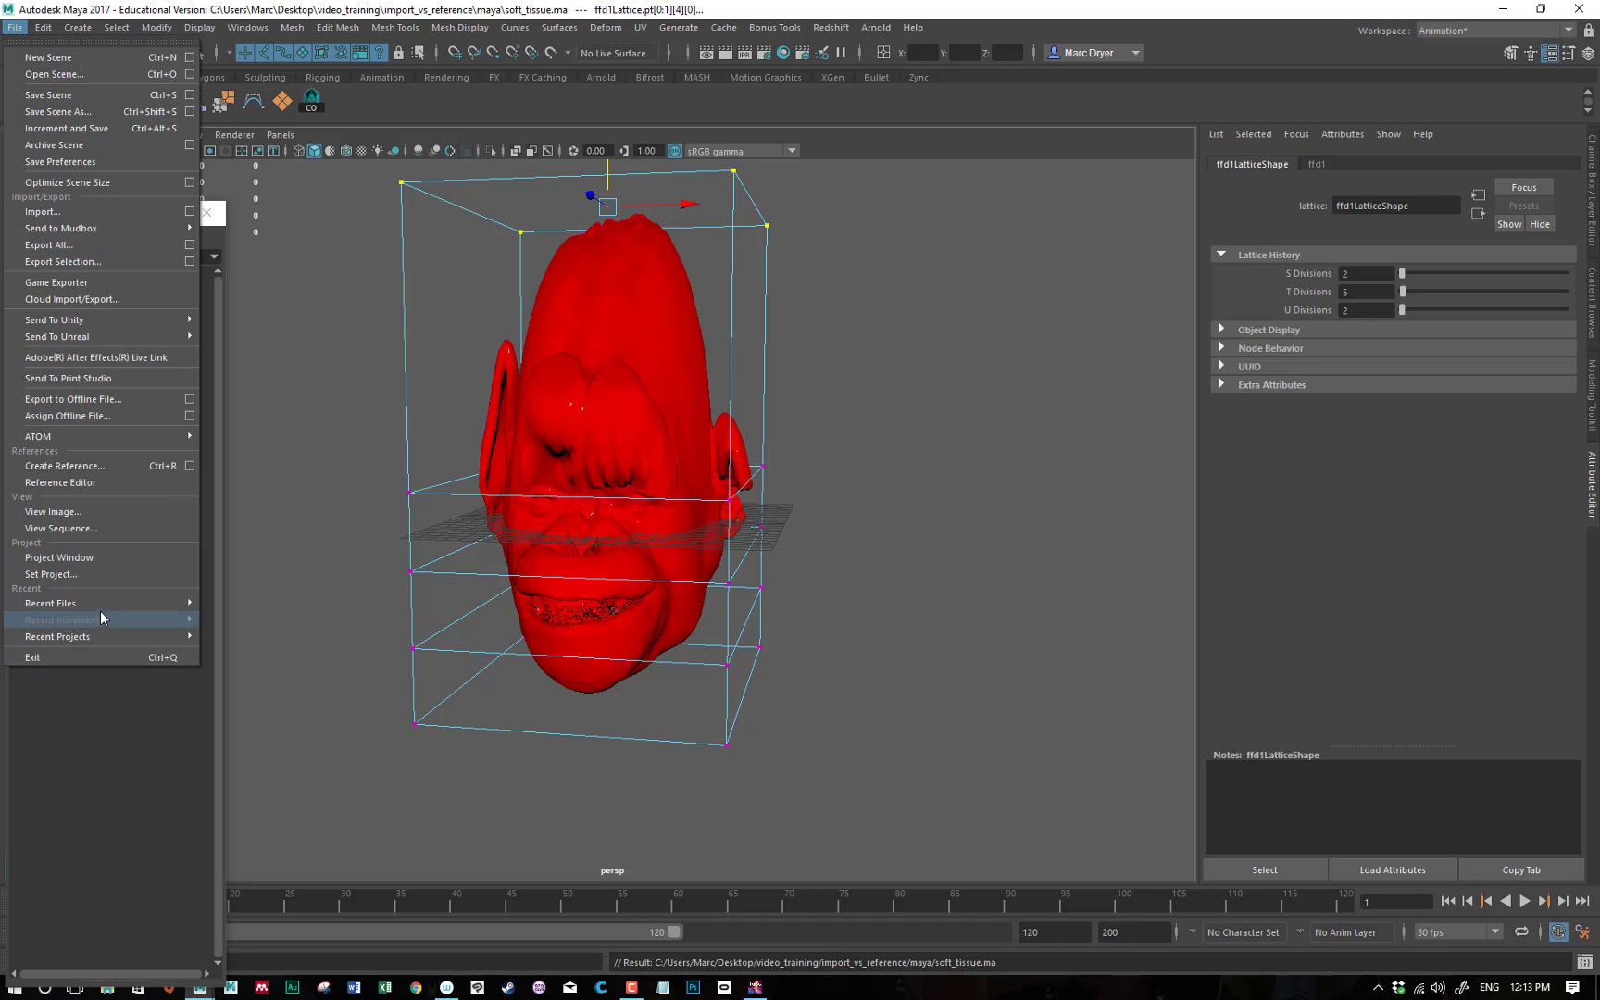
{"action": "mouse_move", "coordinate": [104, 603]}
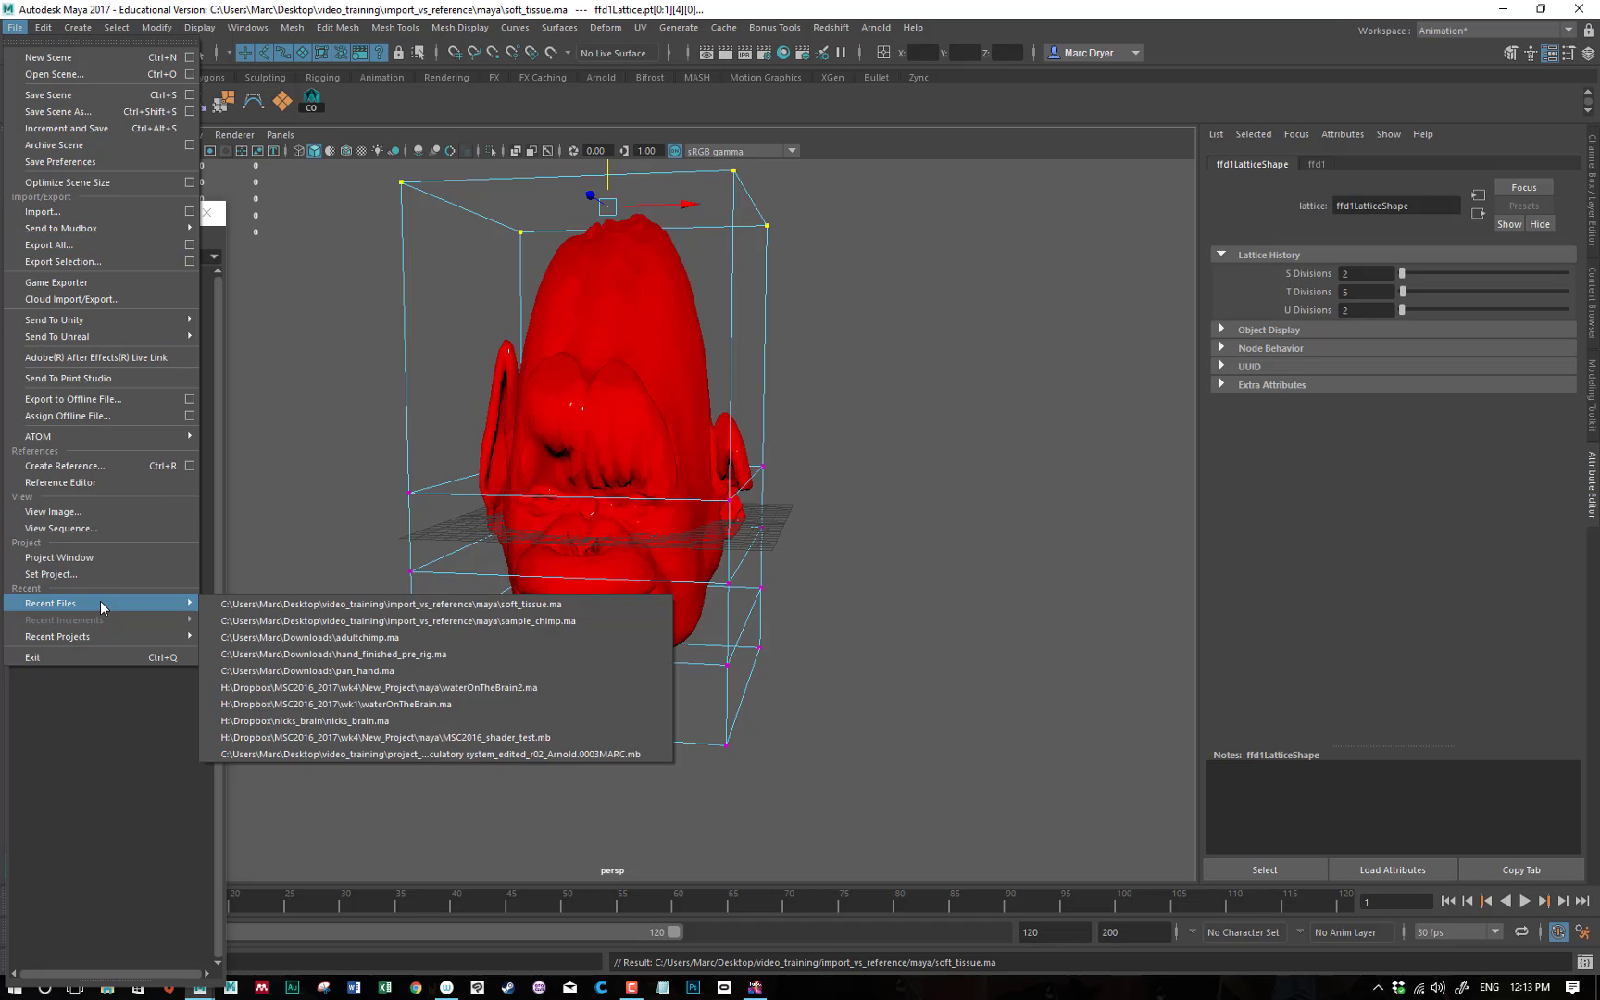
{"action": "left_click", "coordinate": [384, 621]}
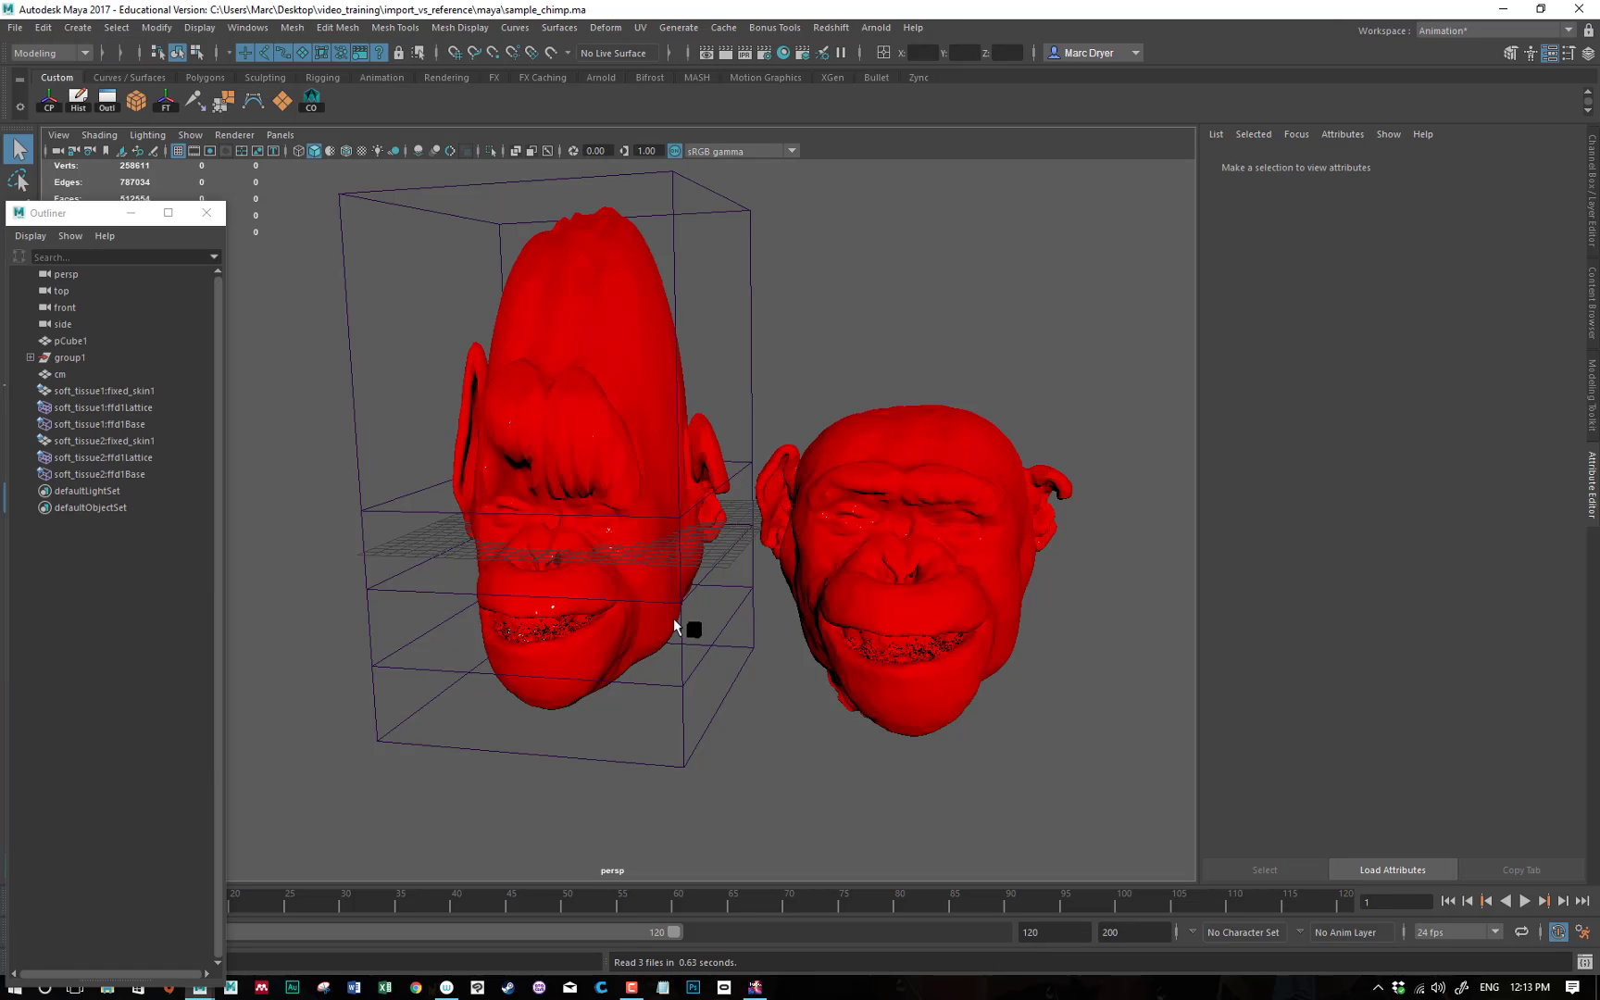
{"action": "mouse_move", "coordinate": [674, 618]}
{"action": "left_mouse_down", "text": "alt"}
{"action": "mouse_move", "coordinate": [586, 625]}
{"action": "mouse_move", "coordinate": [732, 629]}
{"action": "left_mouse_up", "text": "alt"}
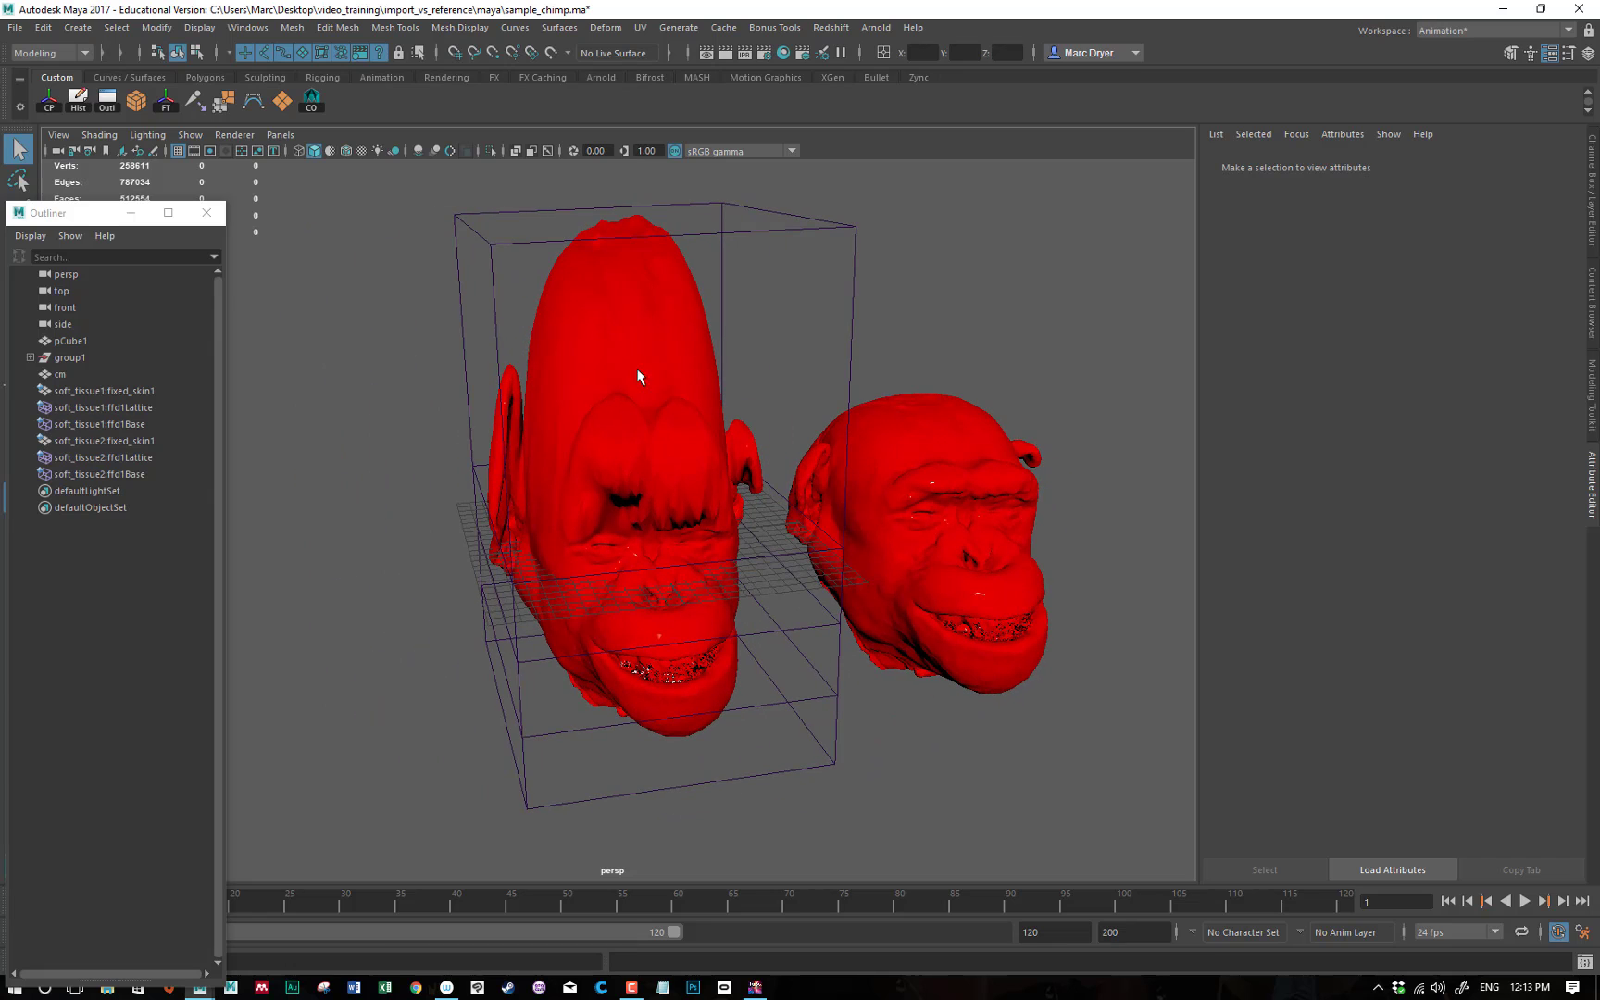
Inspect the second reference's mesh, lattice and lattice base, and set Translate X of soft_tissue2:fixed_skin1 to 0.
{"action": "left_click", "coordinate": [876, 468]}
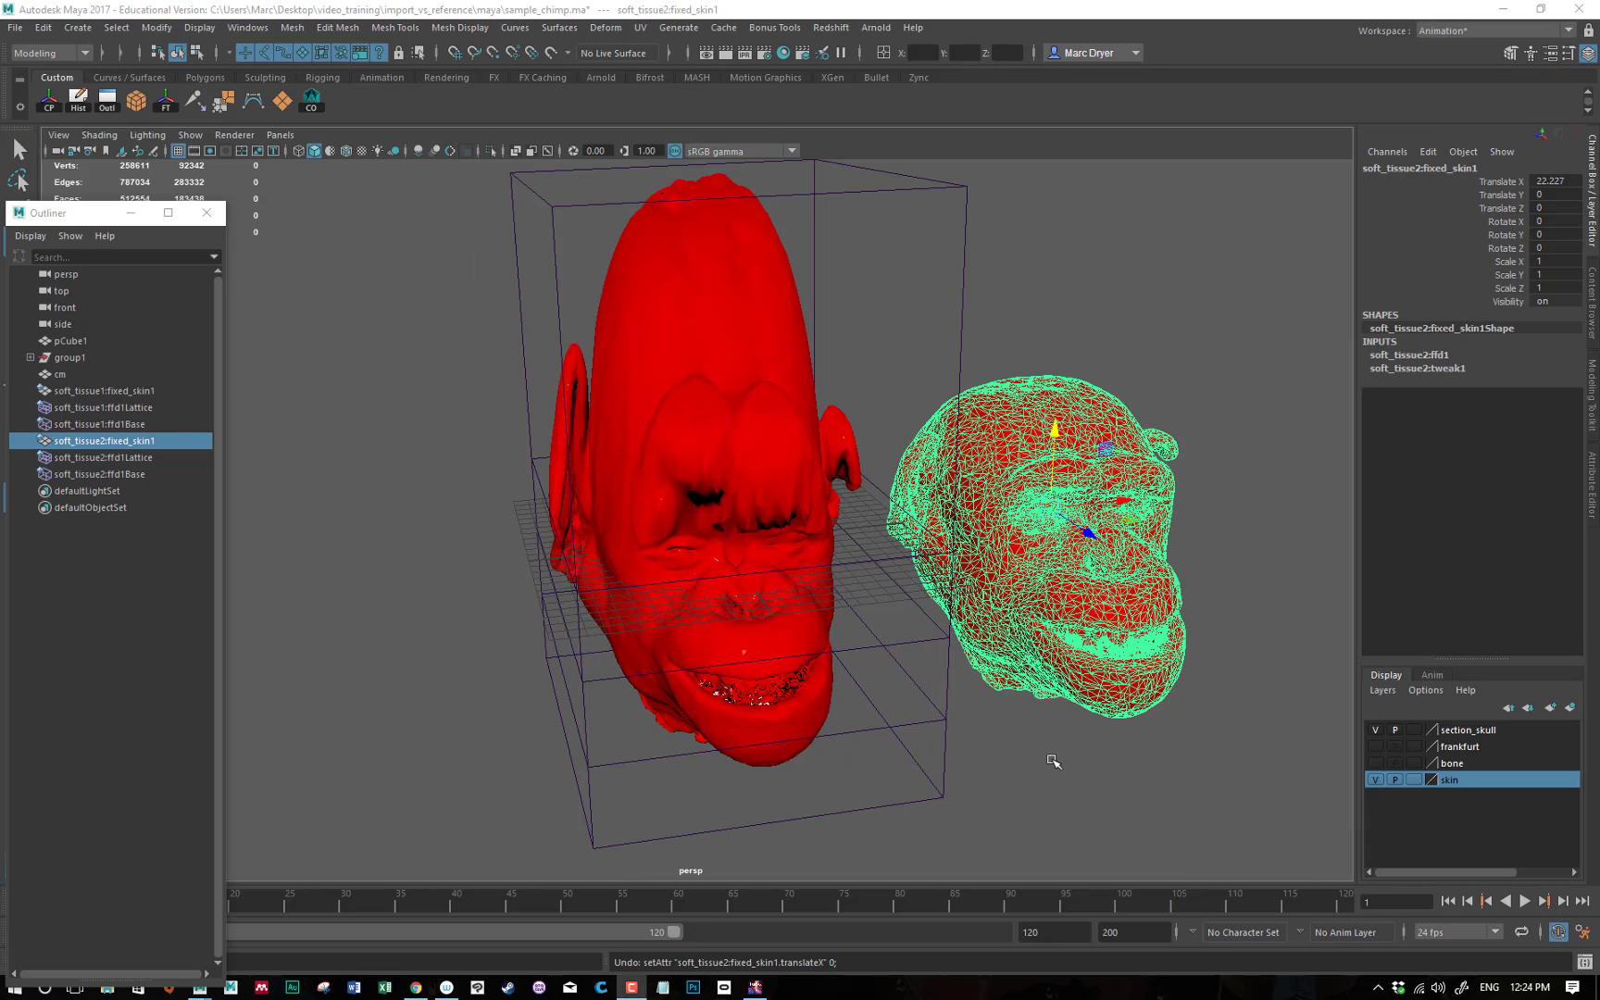
{"action": "left_click_drag", "start_coordinate": [1155, 602], "coordinate": [1087, 593], "text": "alt"}
{"action": "left_click_drag", "start_coordinate": [90, 220], "coordinate": [182, 147]}
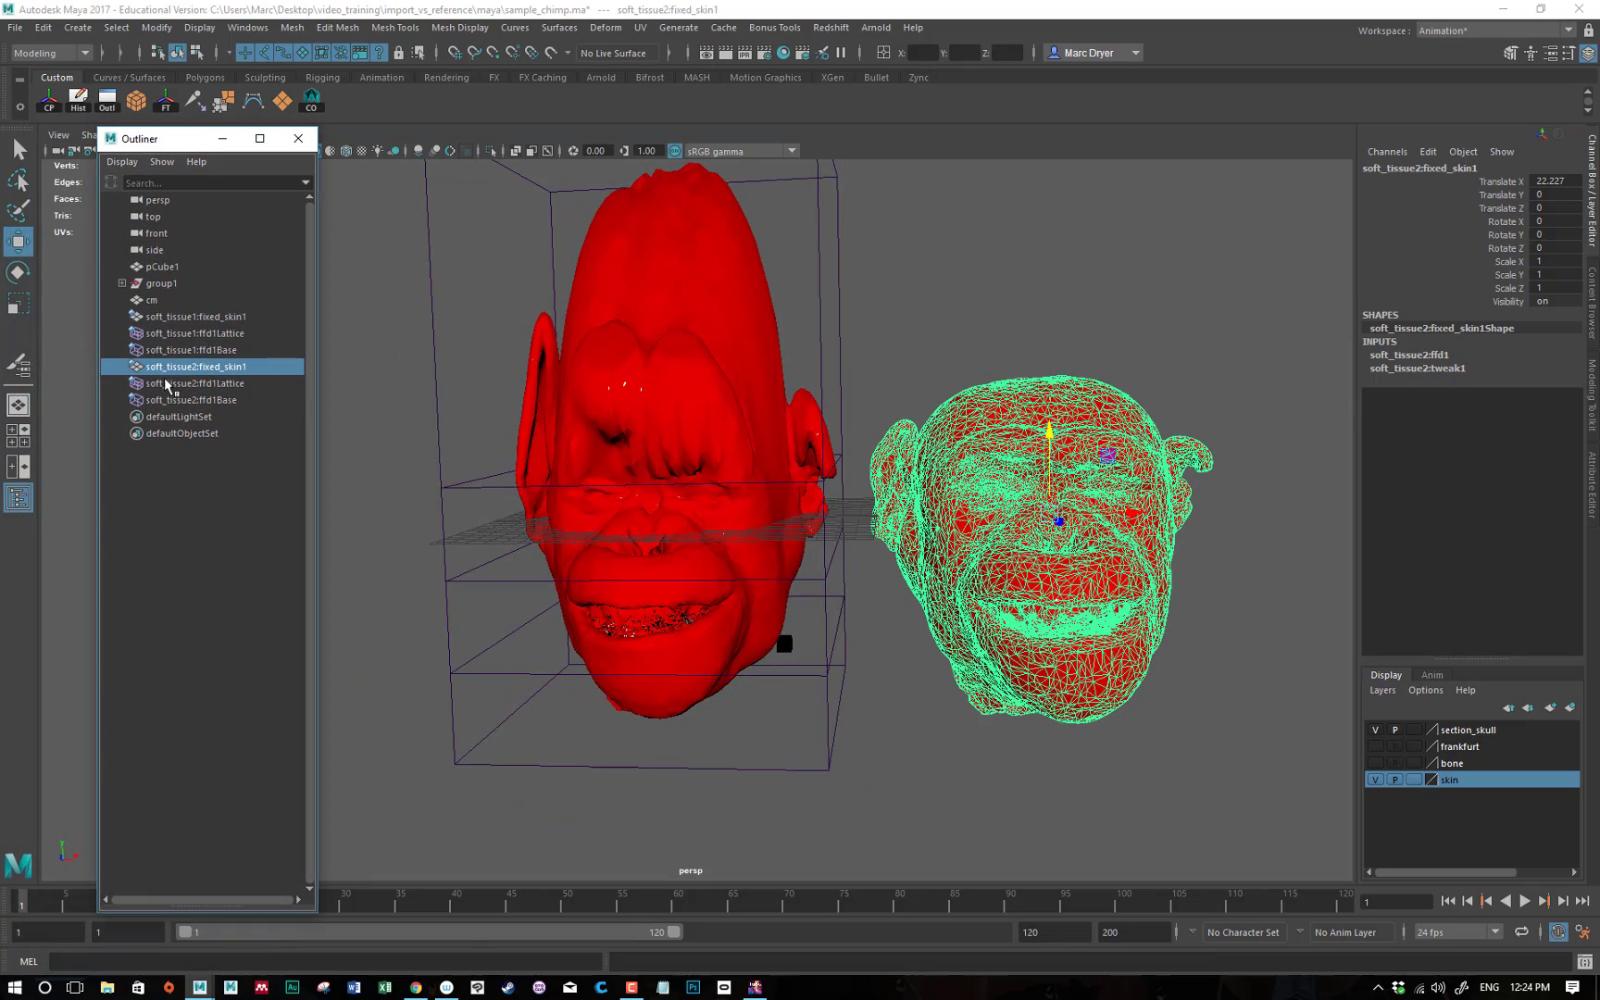
{"action": "left_click", "coordinate": [228, 383]}
{"action": "left_click", "coordinate": [226, 400]}
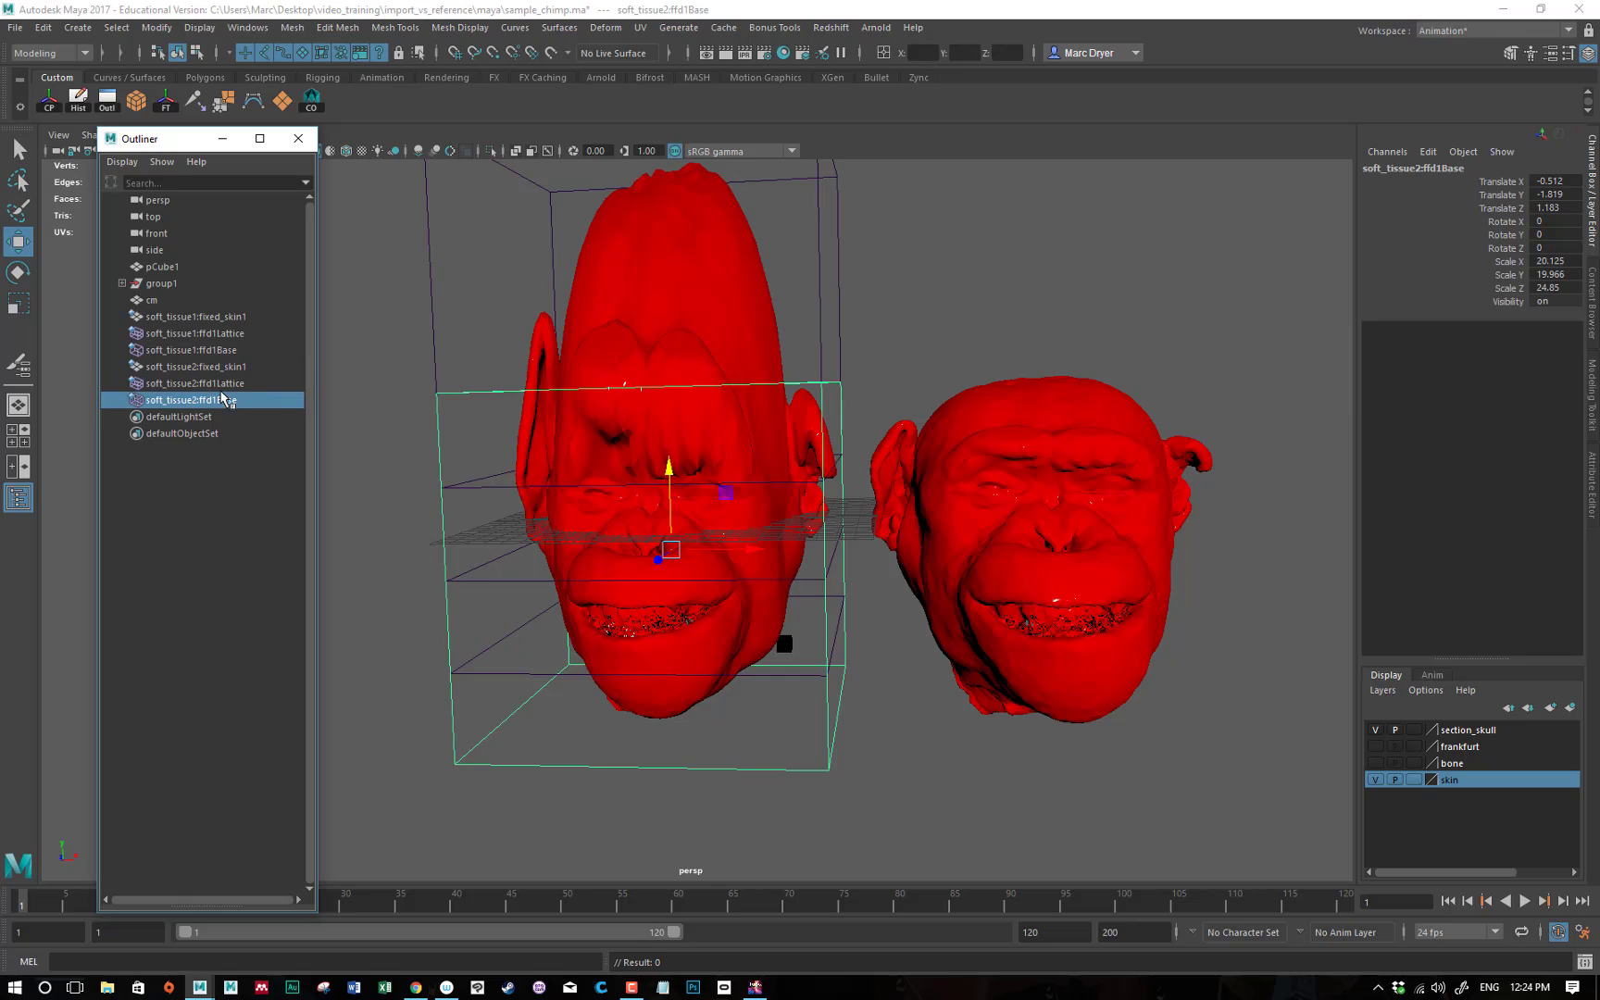
{"action": "left_click", "coordinate": [225, 384]}
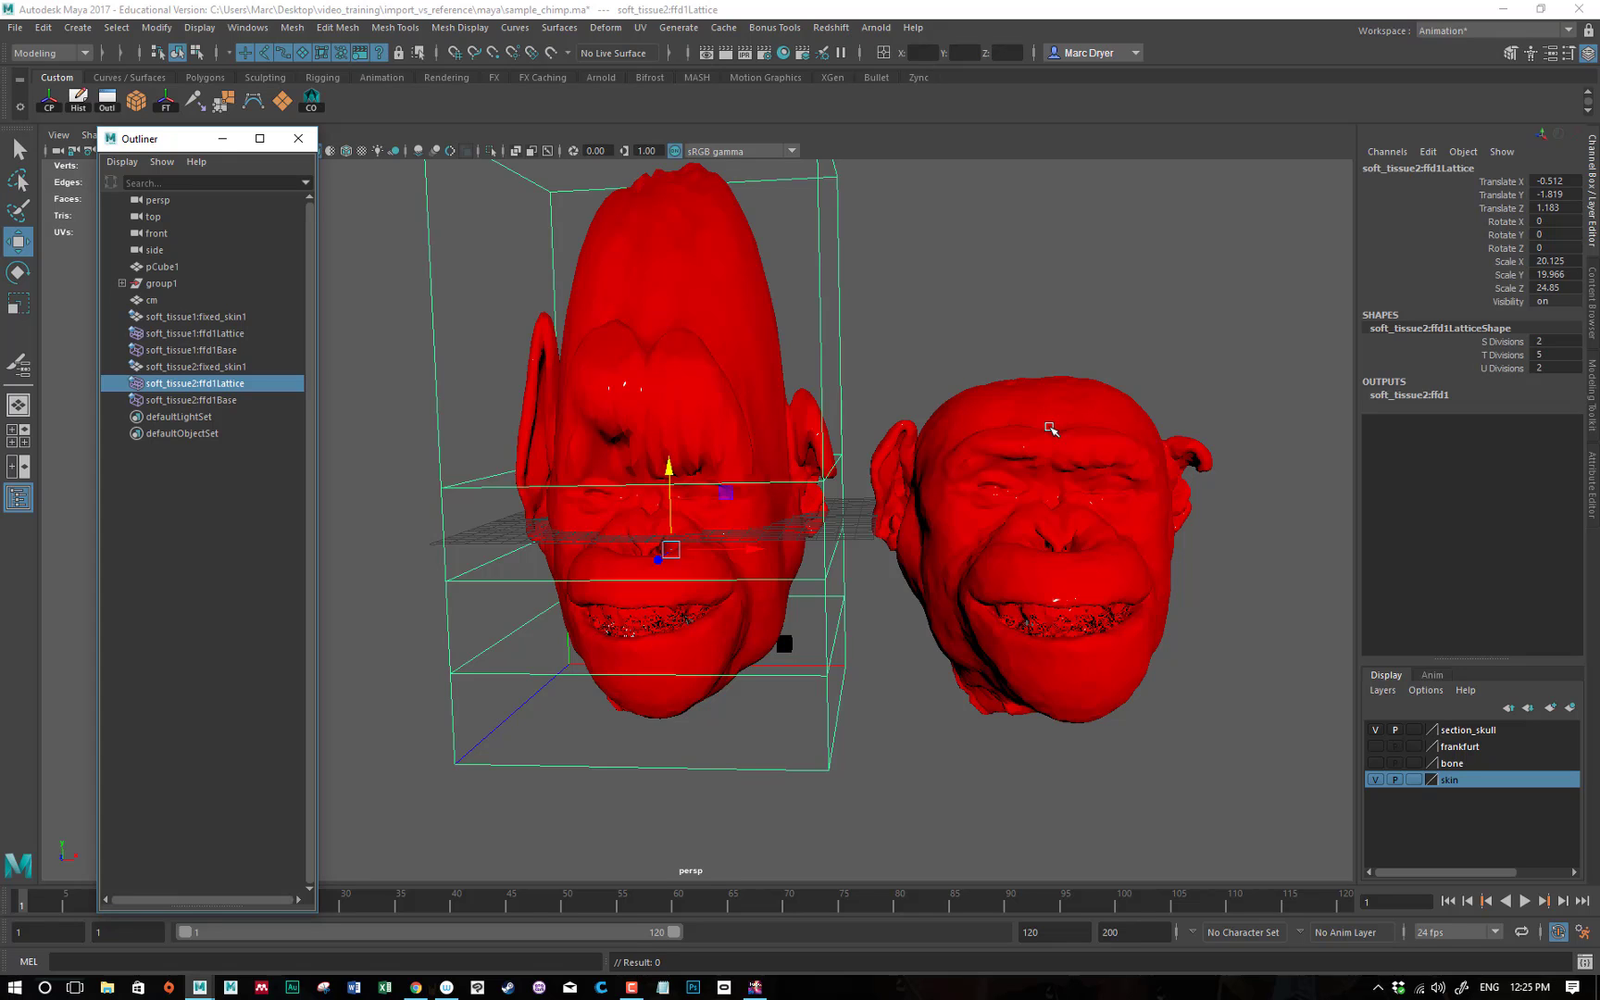
{"action": "left_click", "coordinate": [239, 368]}
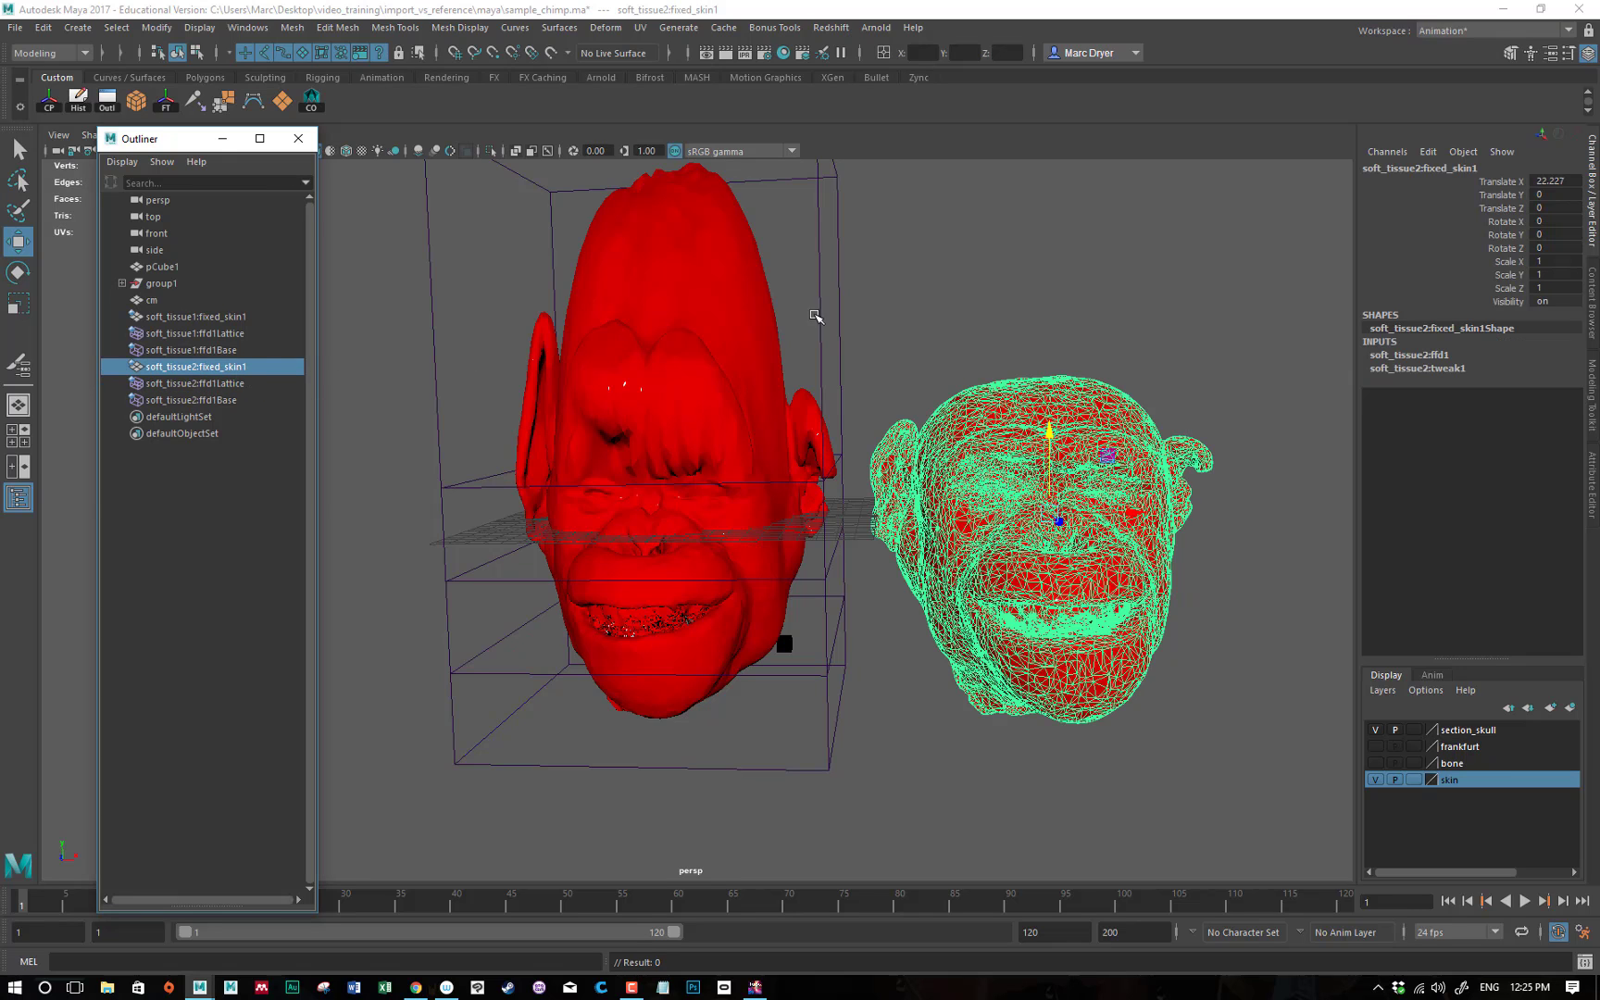
{"action": "left_click", "coordinate": [1559, 181]}
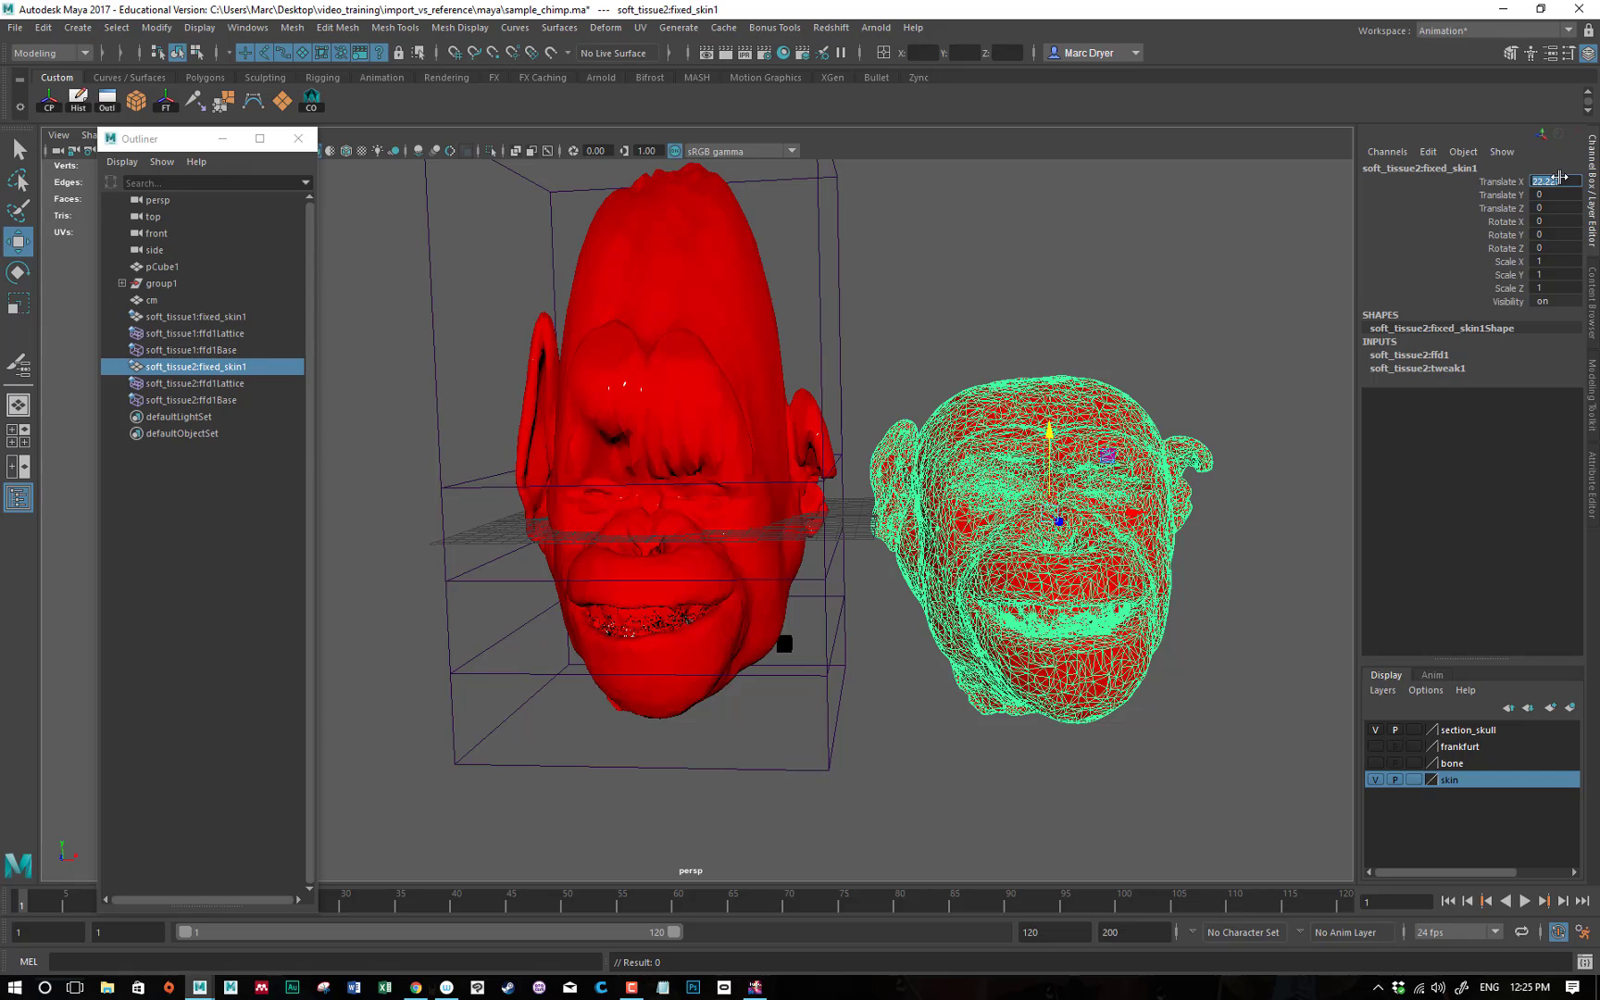
{"action": "type", "text": "0"}
{"action": "key", "text": "Return"}
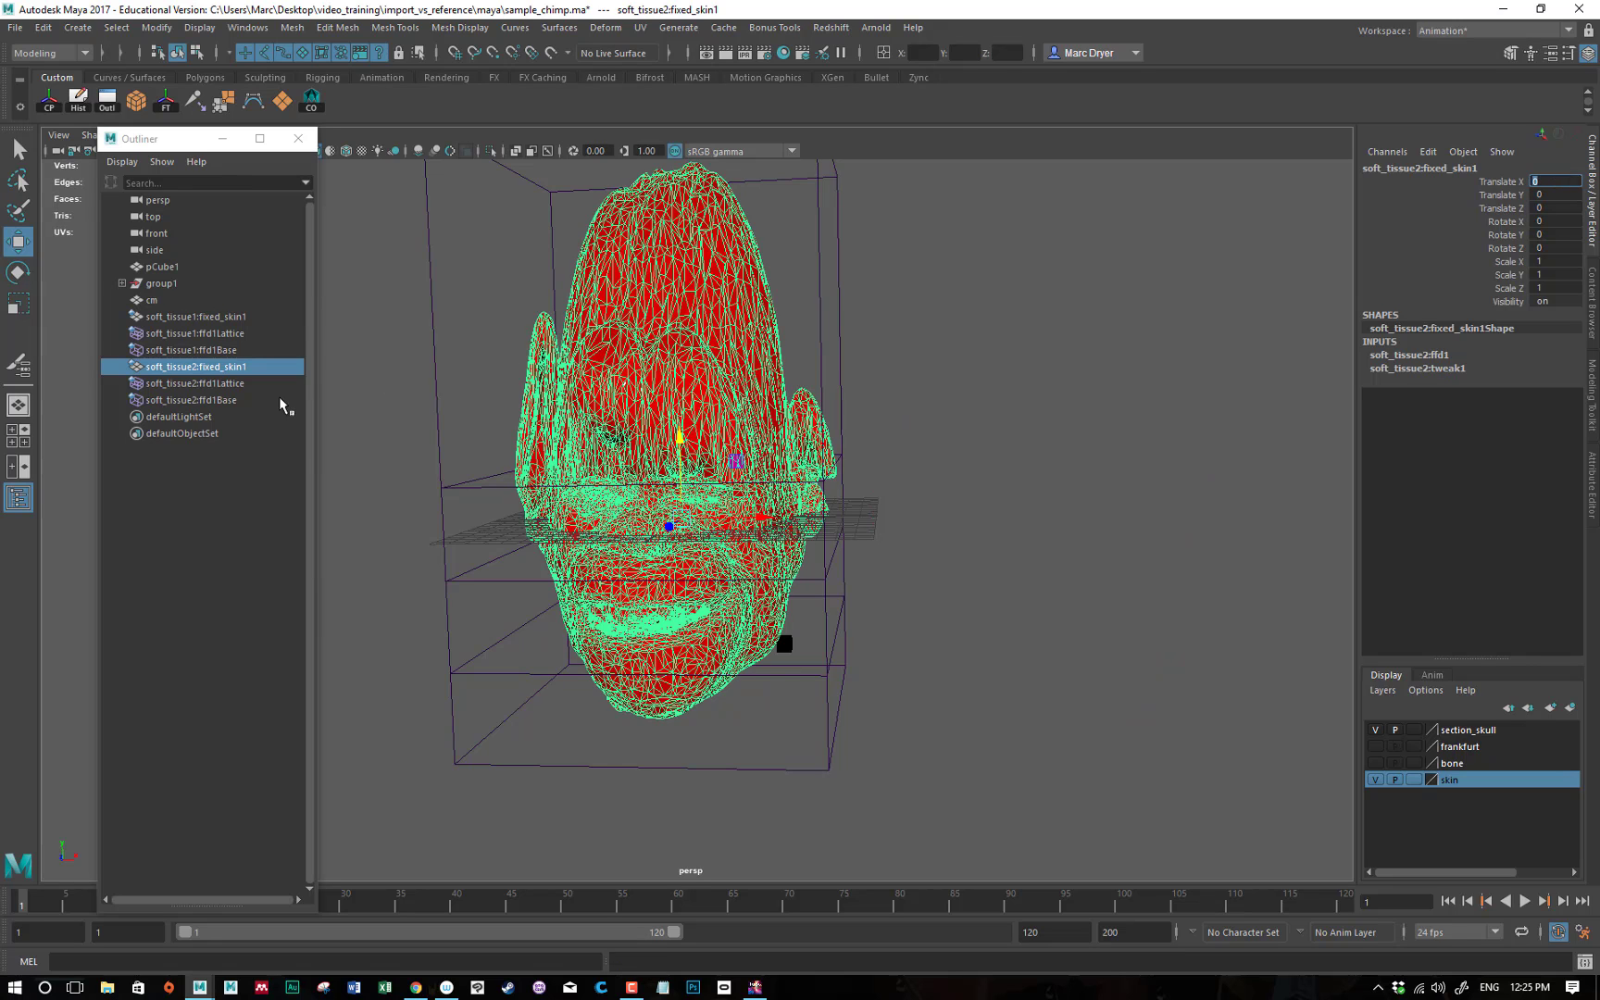
Select soft_tissue2's fixed_skin1, ffd1Lattice and ffd1Base and move them together along X, bringing the base's Translate X to about 33.7.
{"action": "left_click", "coordinate": [251, 399], "text": "shift"}
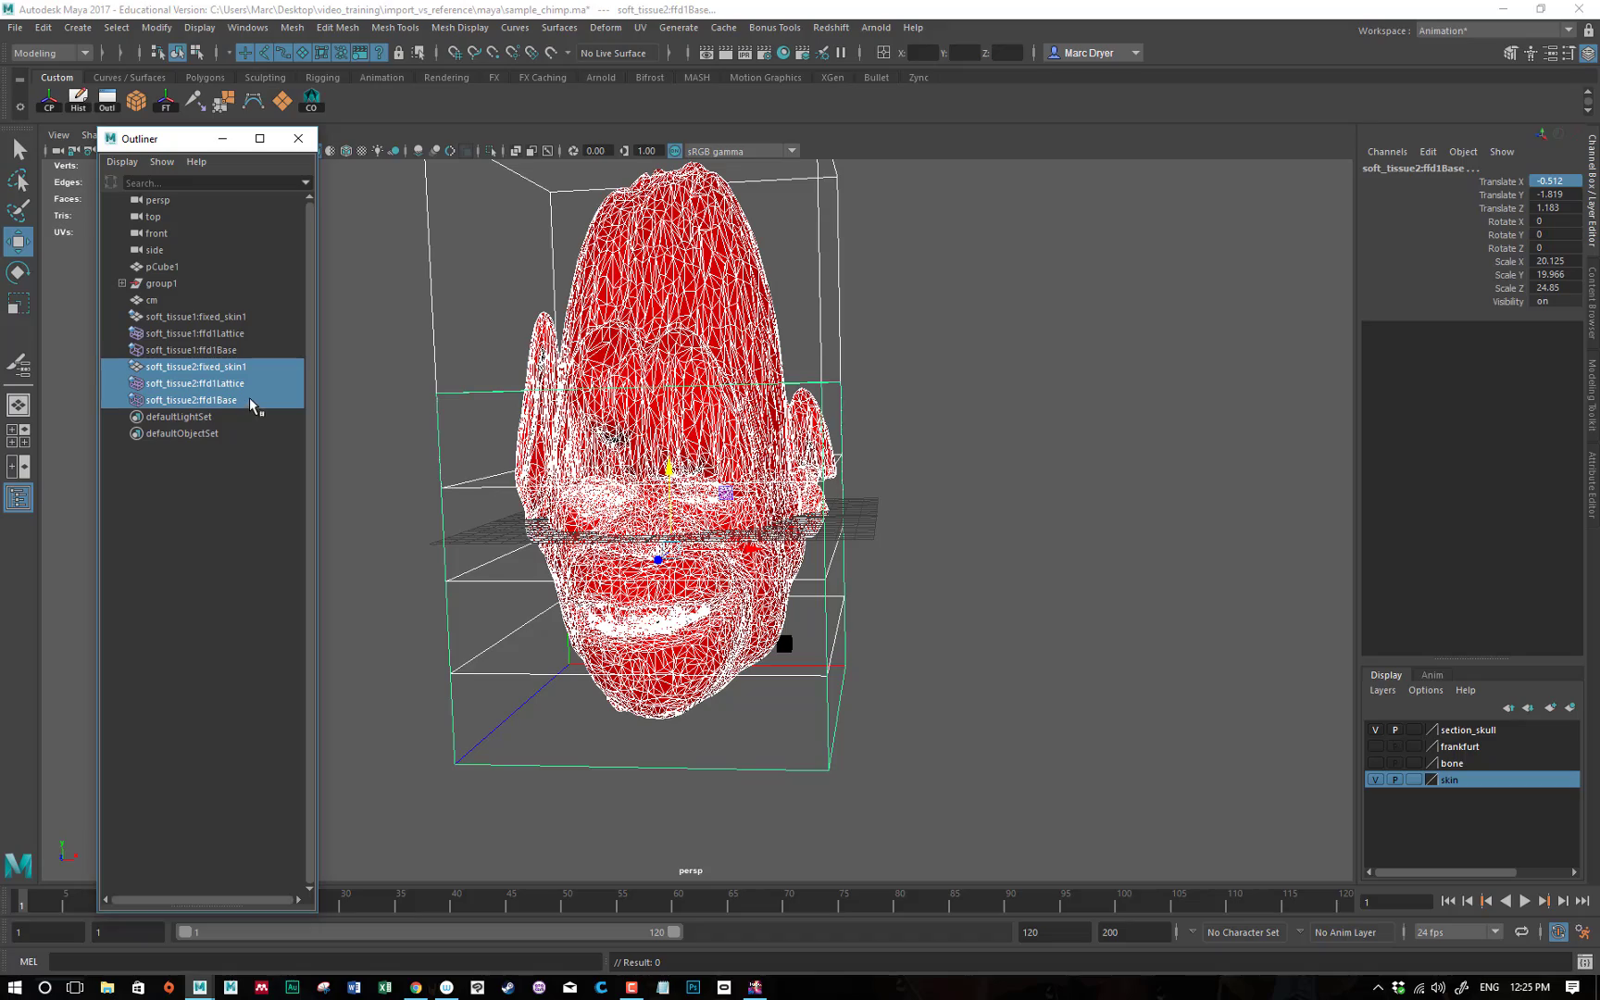
{"action": "left_click_drag", "start_coordinate": [720, 547], "coordinate": [1352, 602]}
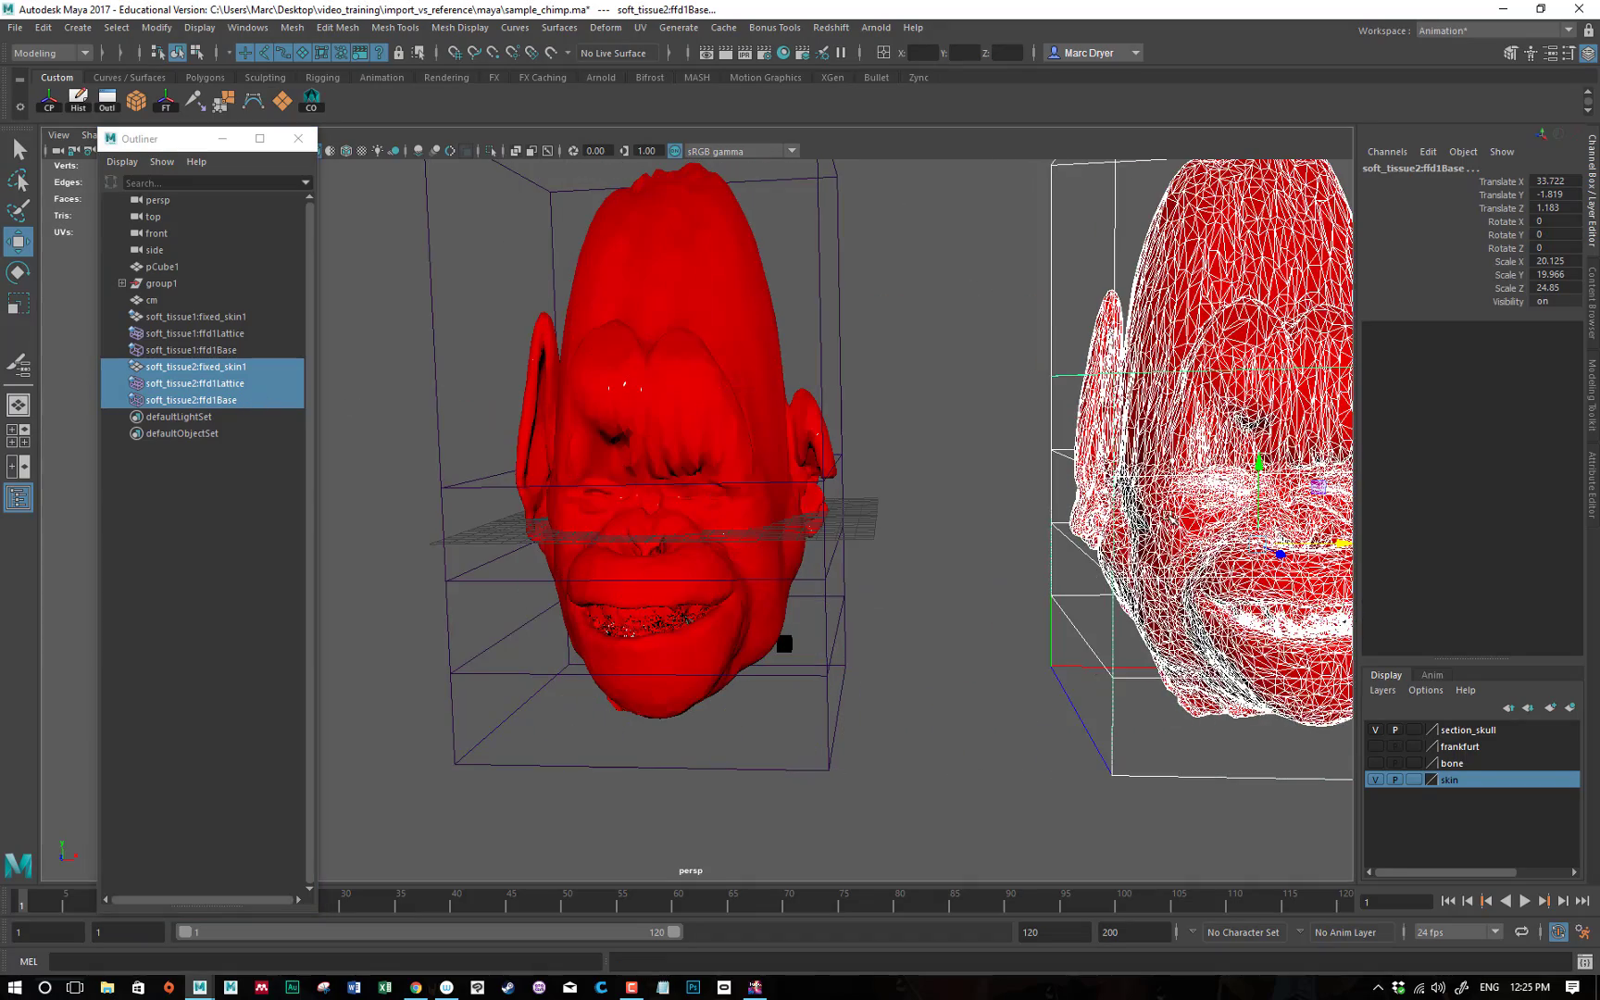
{"action": "left_click_drag", "start_coordinate": [1169, 518], "coordinate": [882, 449], "text": "alt"}
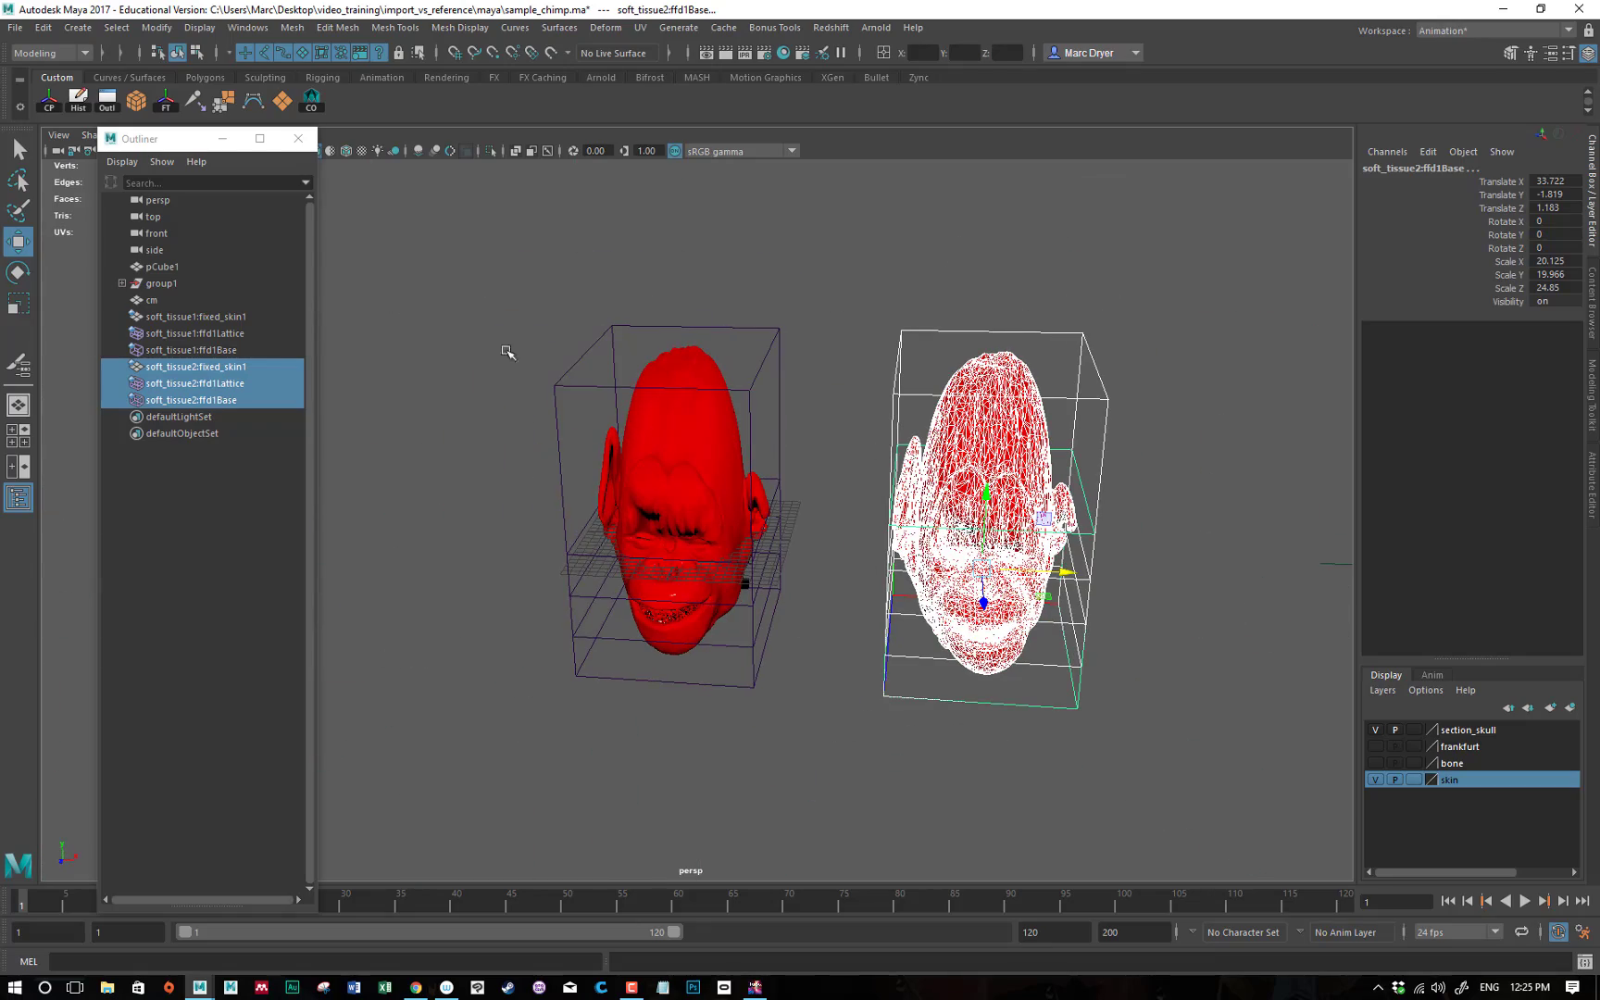
Open the recent file soft_tissue.ma and discard the changes to sample_chimp.ma.
{"action": "left_click", "coordinate": [16, 29]}
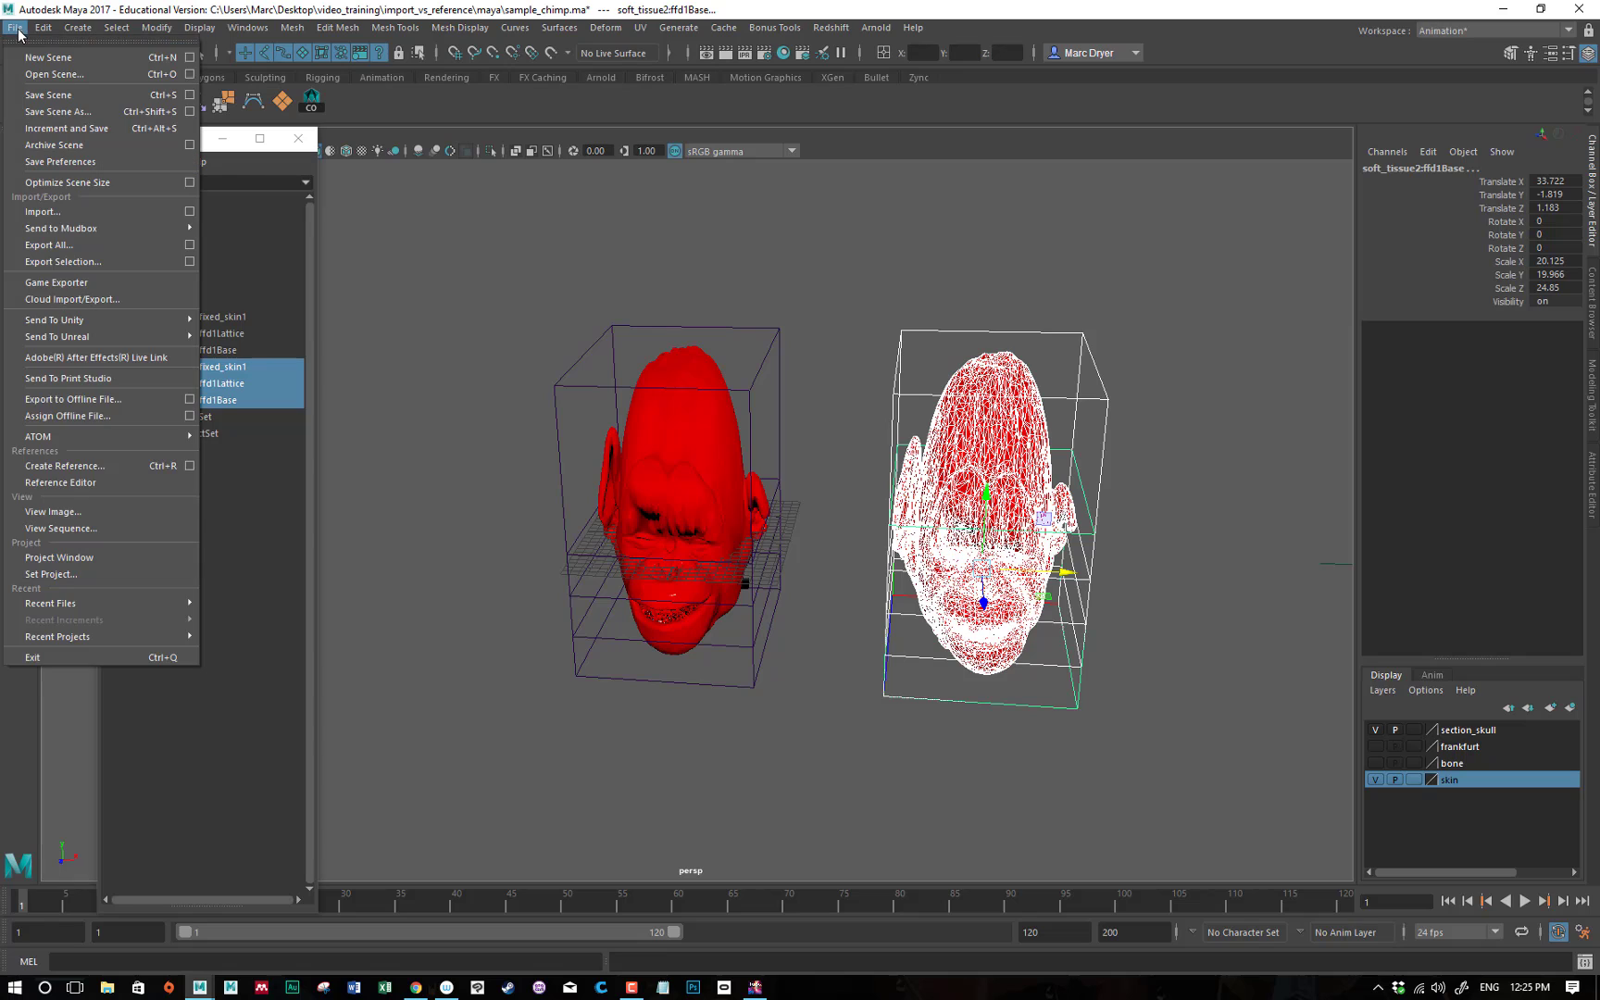
{"action": "mouse_move", "coordinate": [159, 603]}
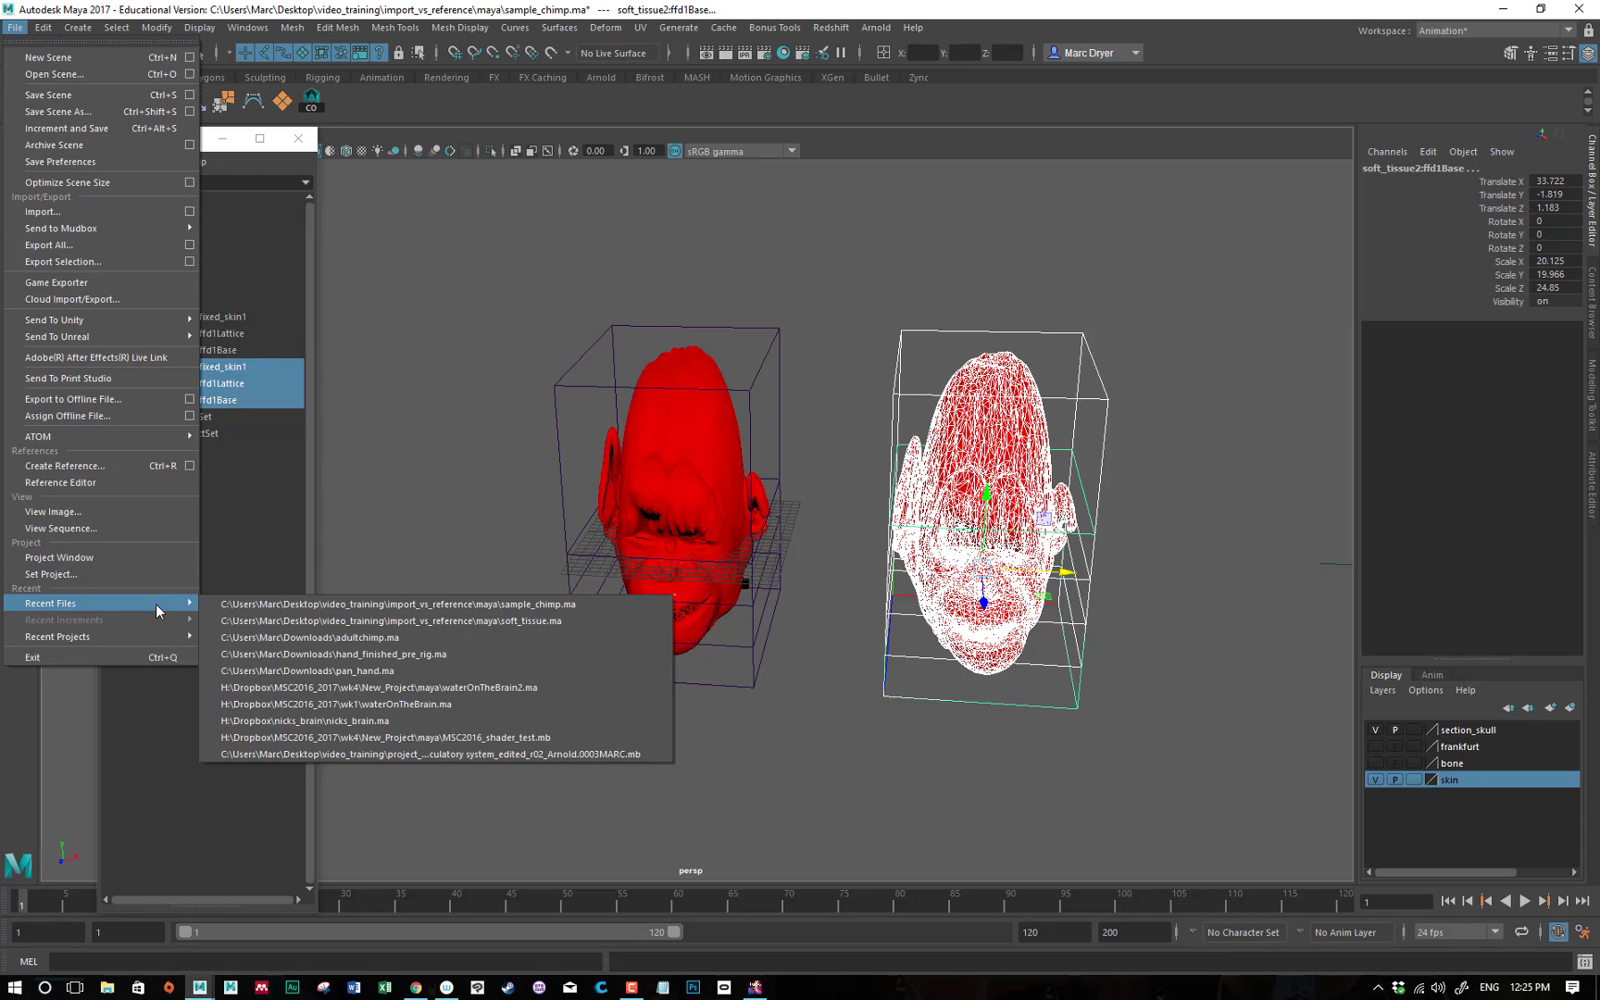
{"action": "left_click", "coordinate": [363, 620]}
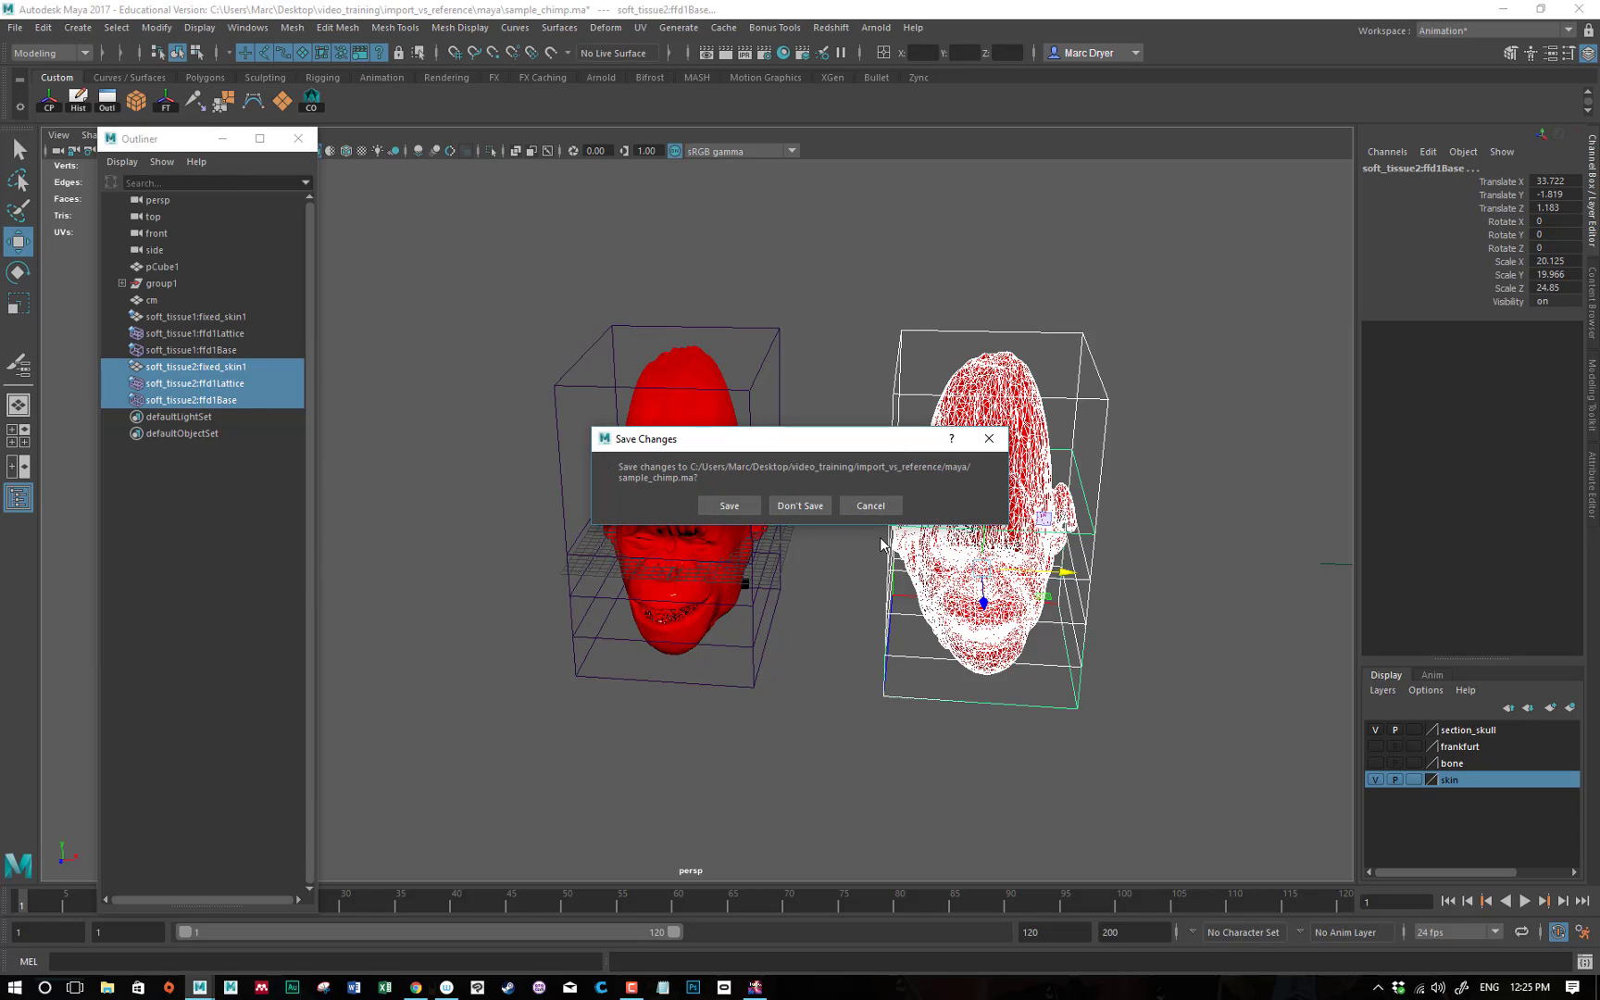
{"action": "left_click", "coordinate": [829, 508]}
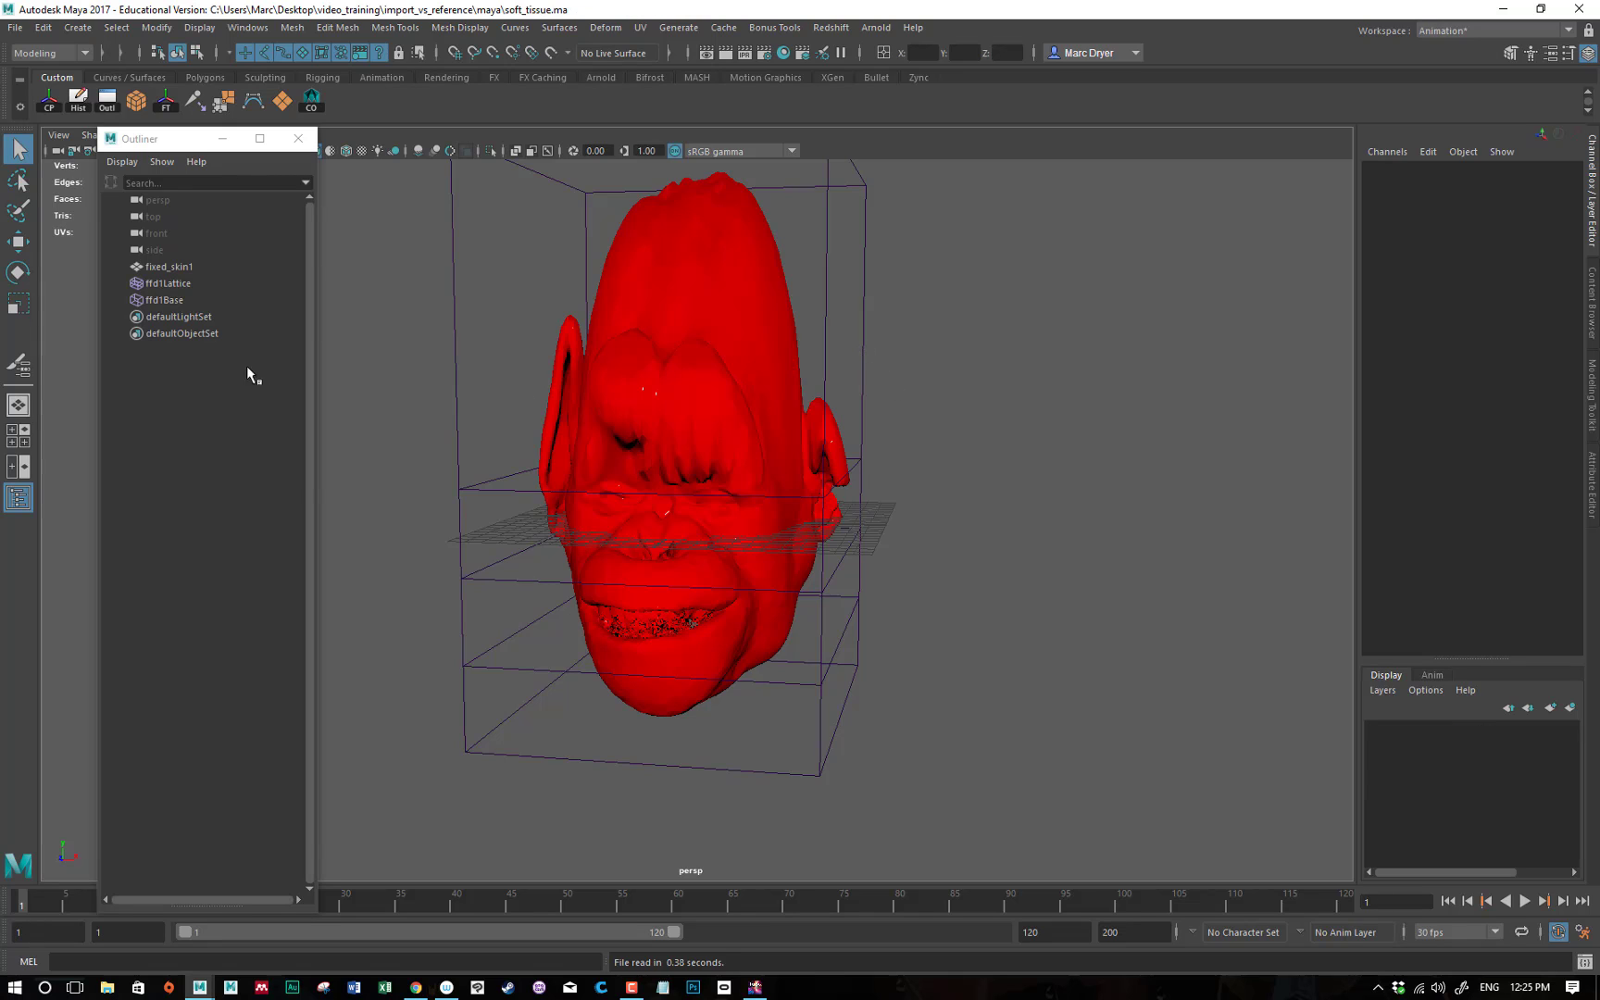
Delete ffd1Lattice and ffd1Base, and save the scene under the new name soft_tissue_not_deformed.ma.
{"action": "left_click_drag", "start_coordinate": [168, 284], "coordinate": [171, 301]}
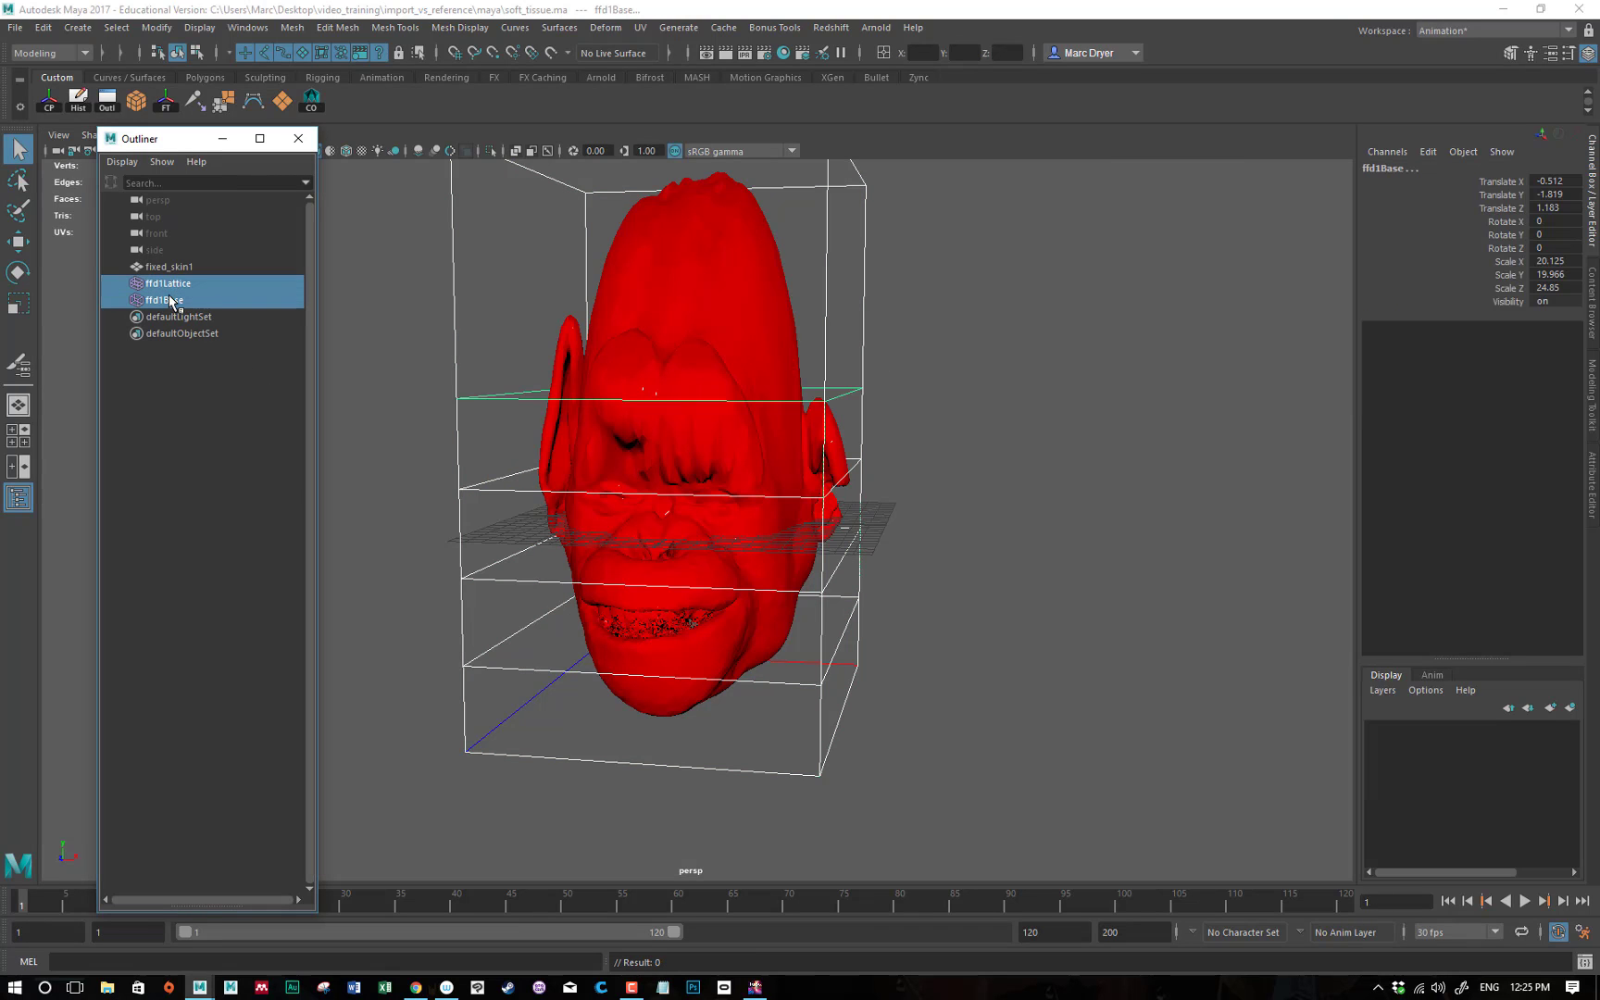
{"action": "key", "text": "Delete"}
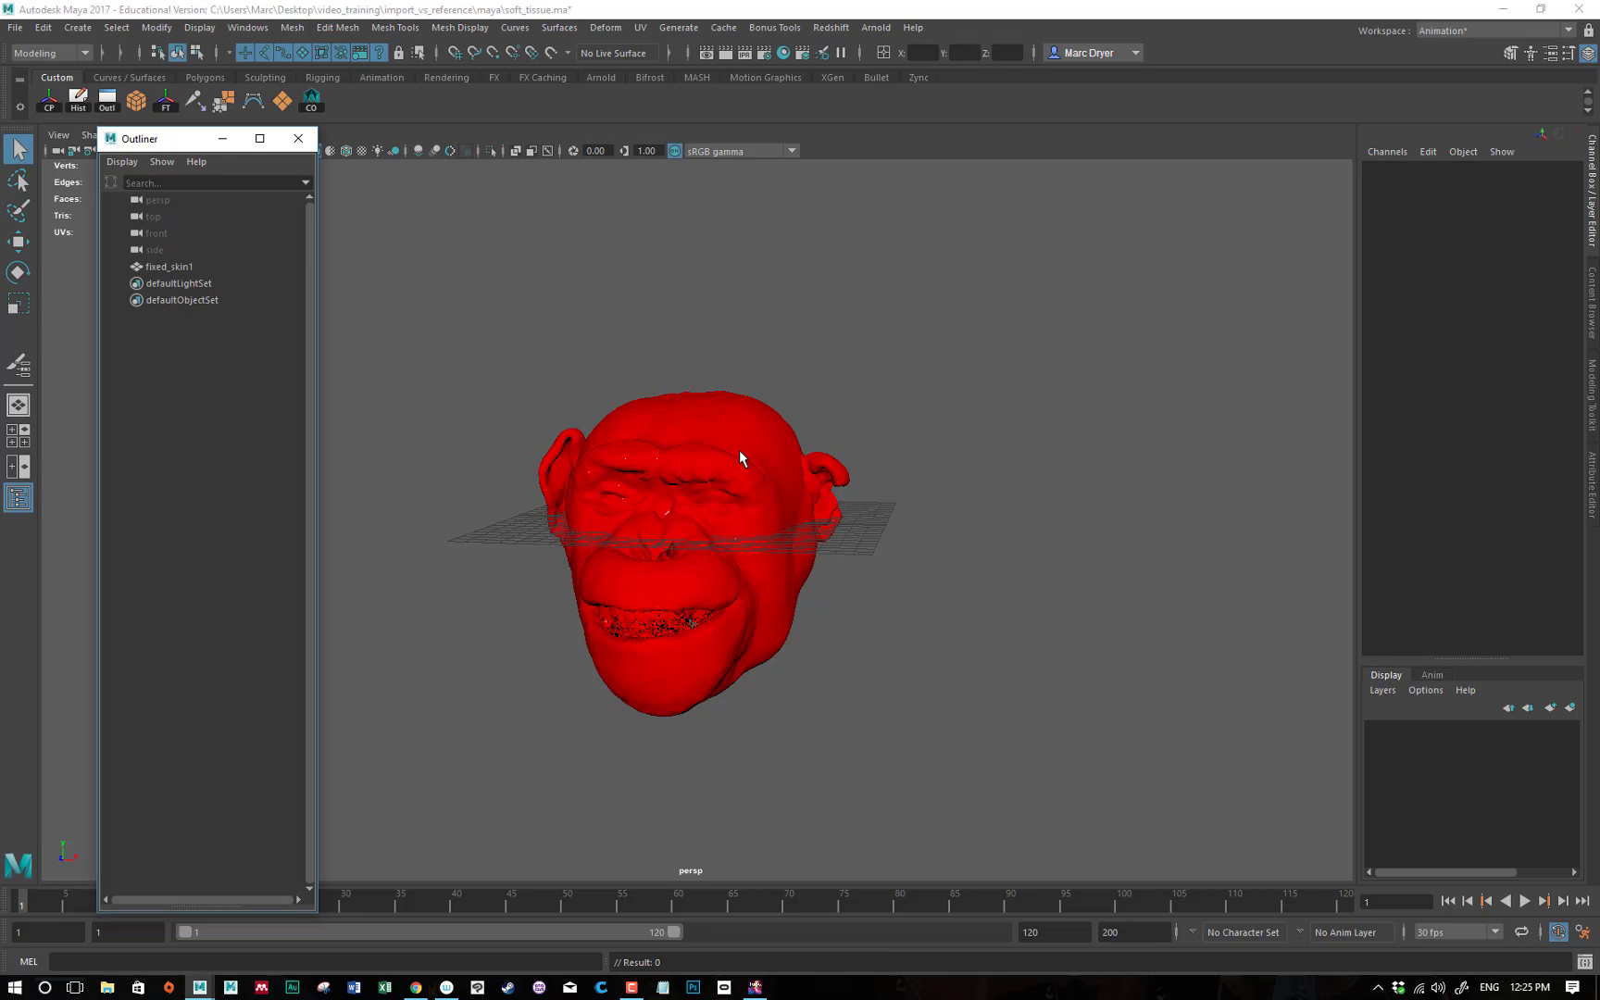
{"action": "mouse_move", "coordinate": [740, 451]}
{"action": "left_mouse_down", "text": "alt"}
{"action": "mouse_move", "coordinate": [533, 461]}
{"action": "mouse_move", "coordinate": [725, 472]}
{"action": "left_mouse_up", "text": "alt"}
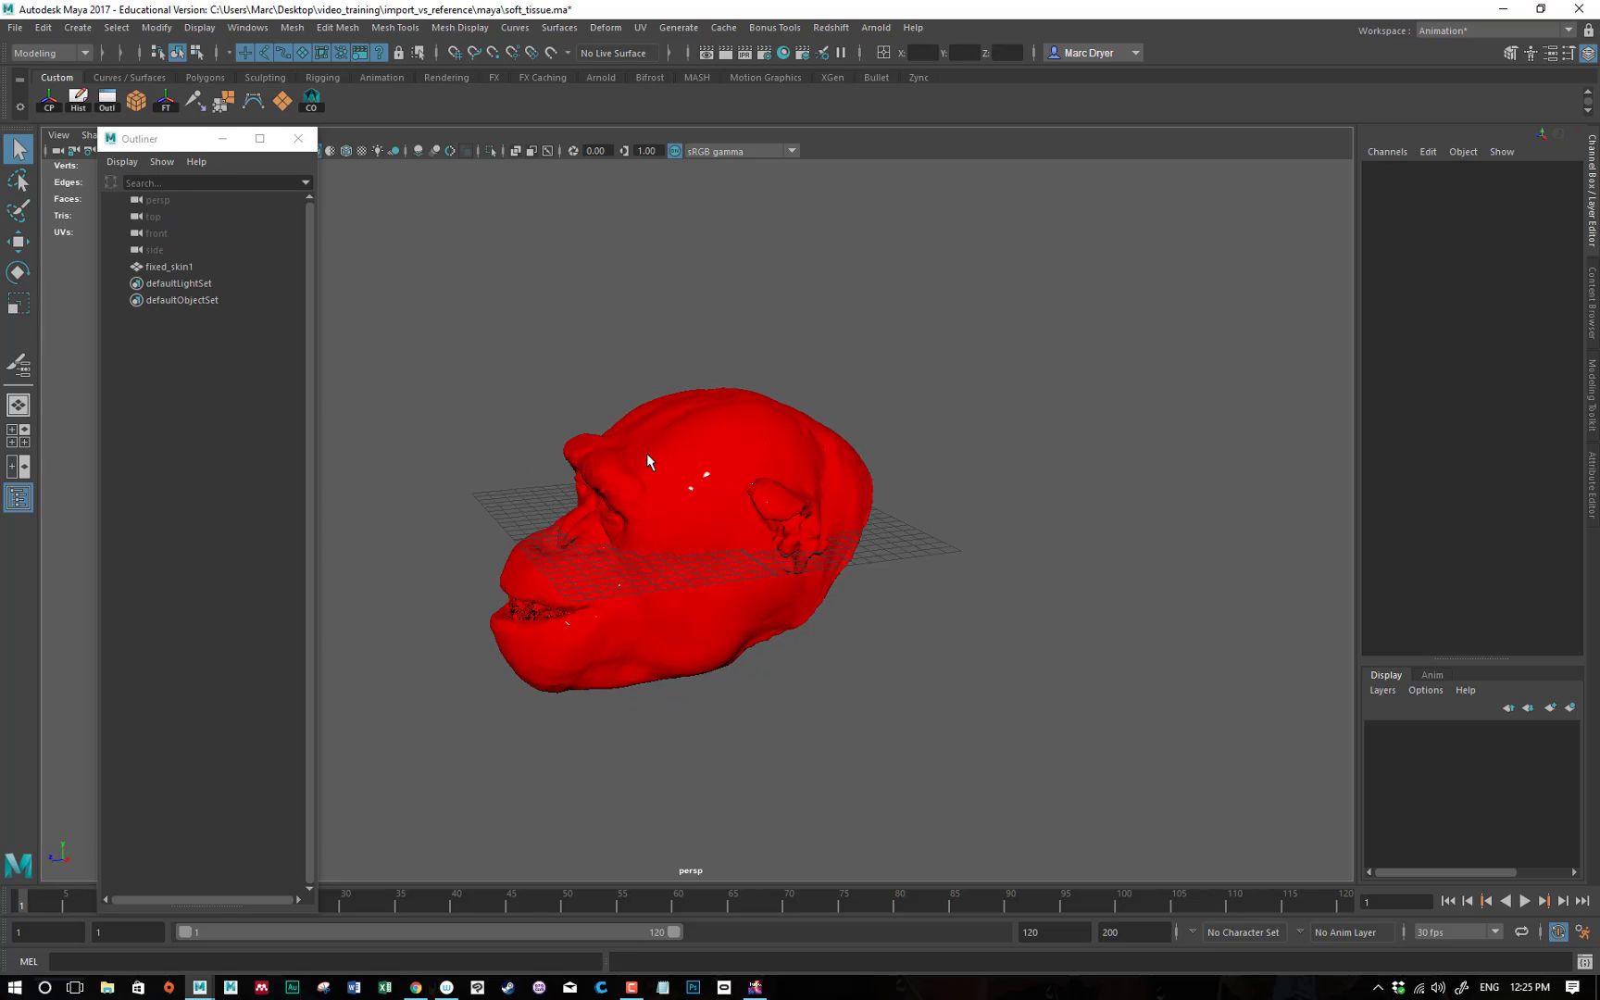
{"action": "key", "text": "ctrl+shift+s"}
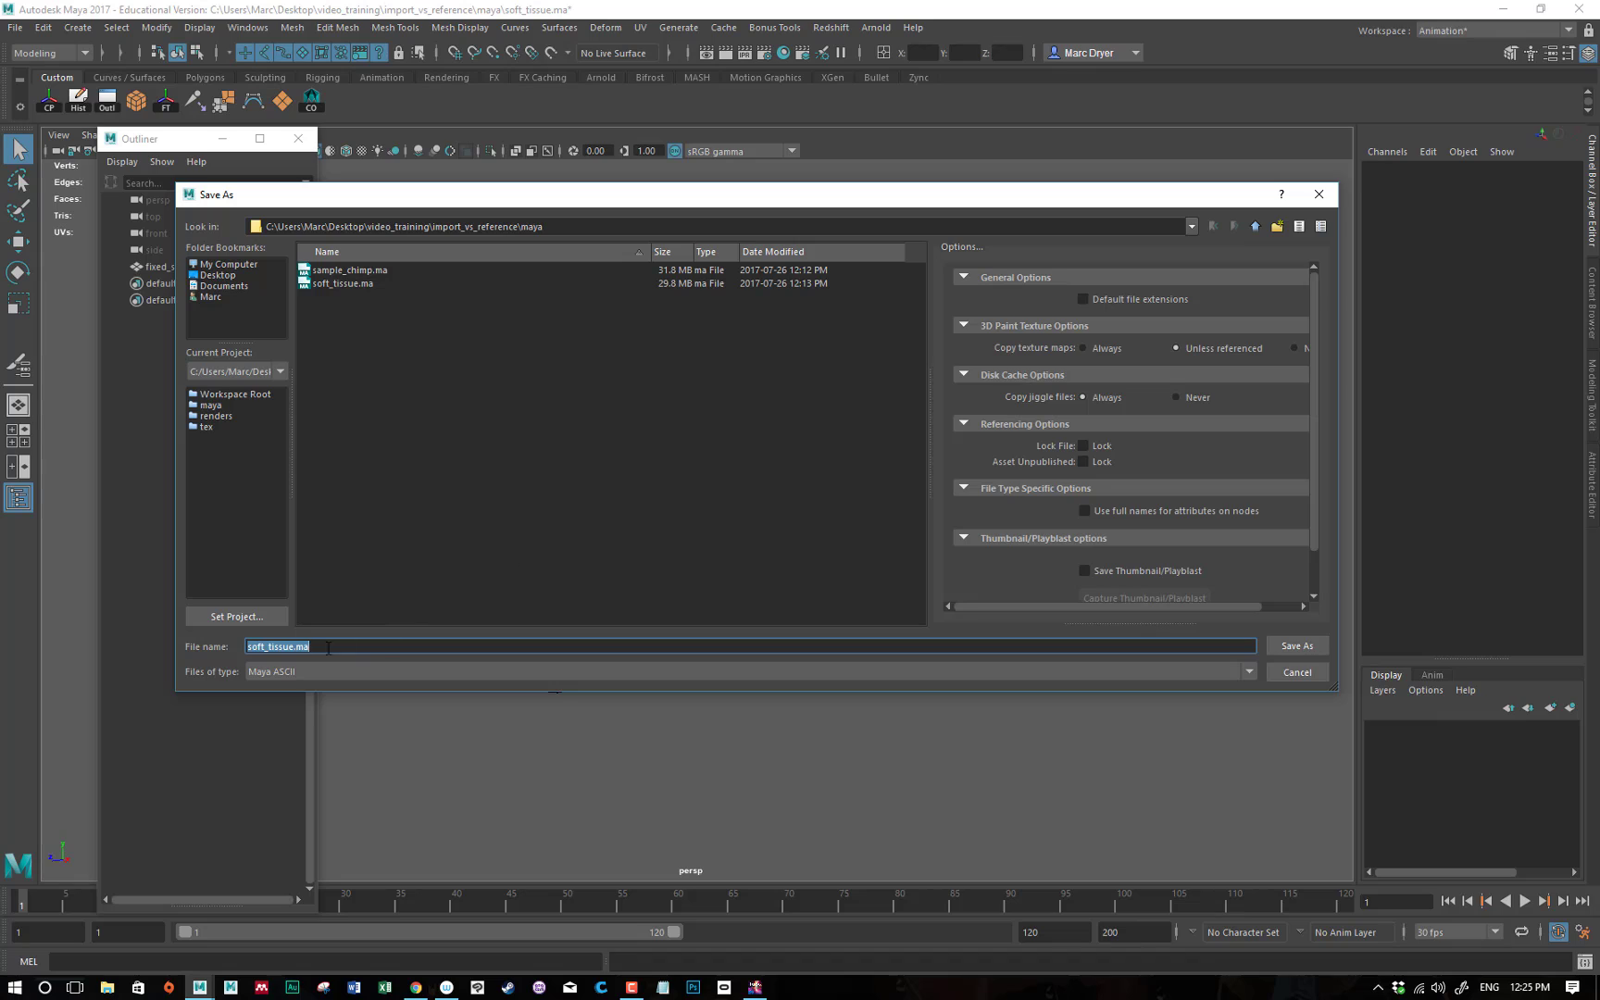
{"action": "left_click", "coordinate": [291, 647]}
{"action": "key", "text": "Return"}
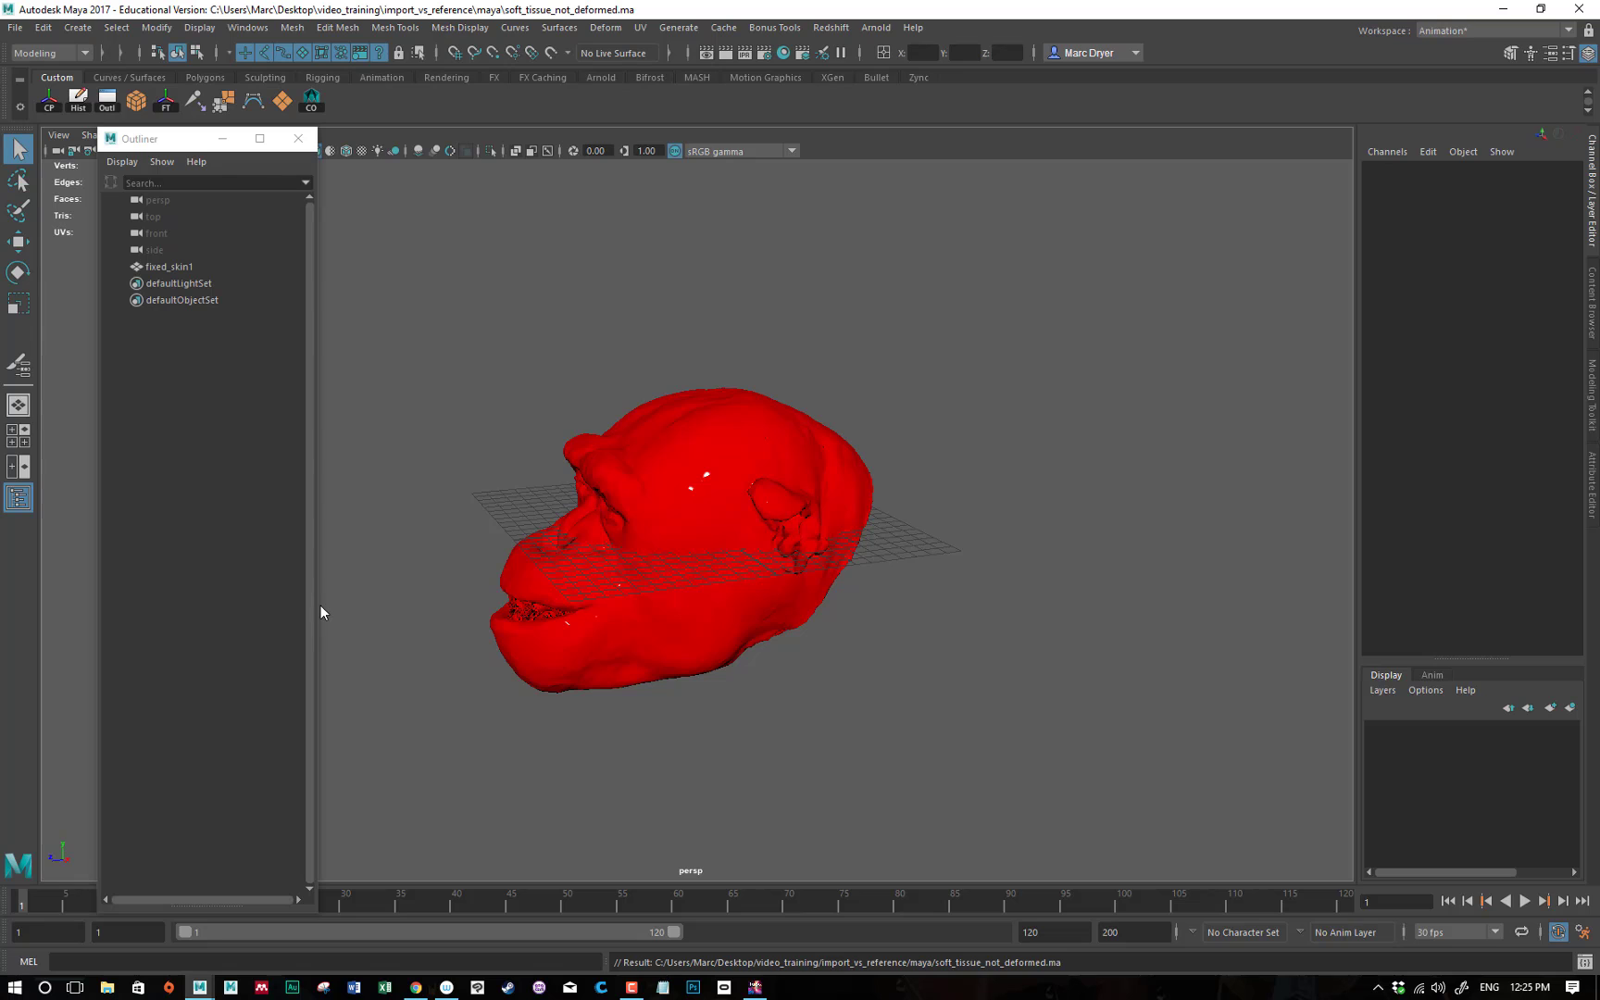
Open soft_tissue.ma from the maya project folder and delete its ffd1Lattice deformer.
{"action": "left_click", "coordinate": [15, 28]}
{"action": "left_click", "coordinate": [33, 74]}
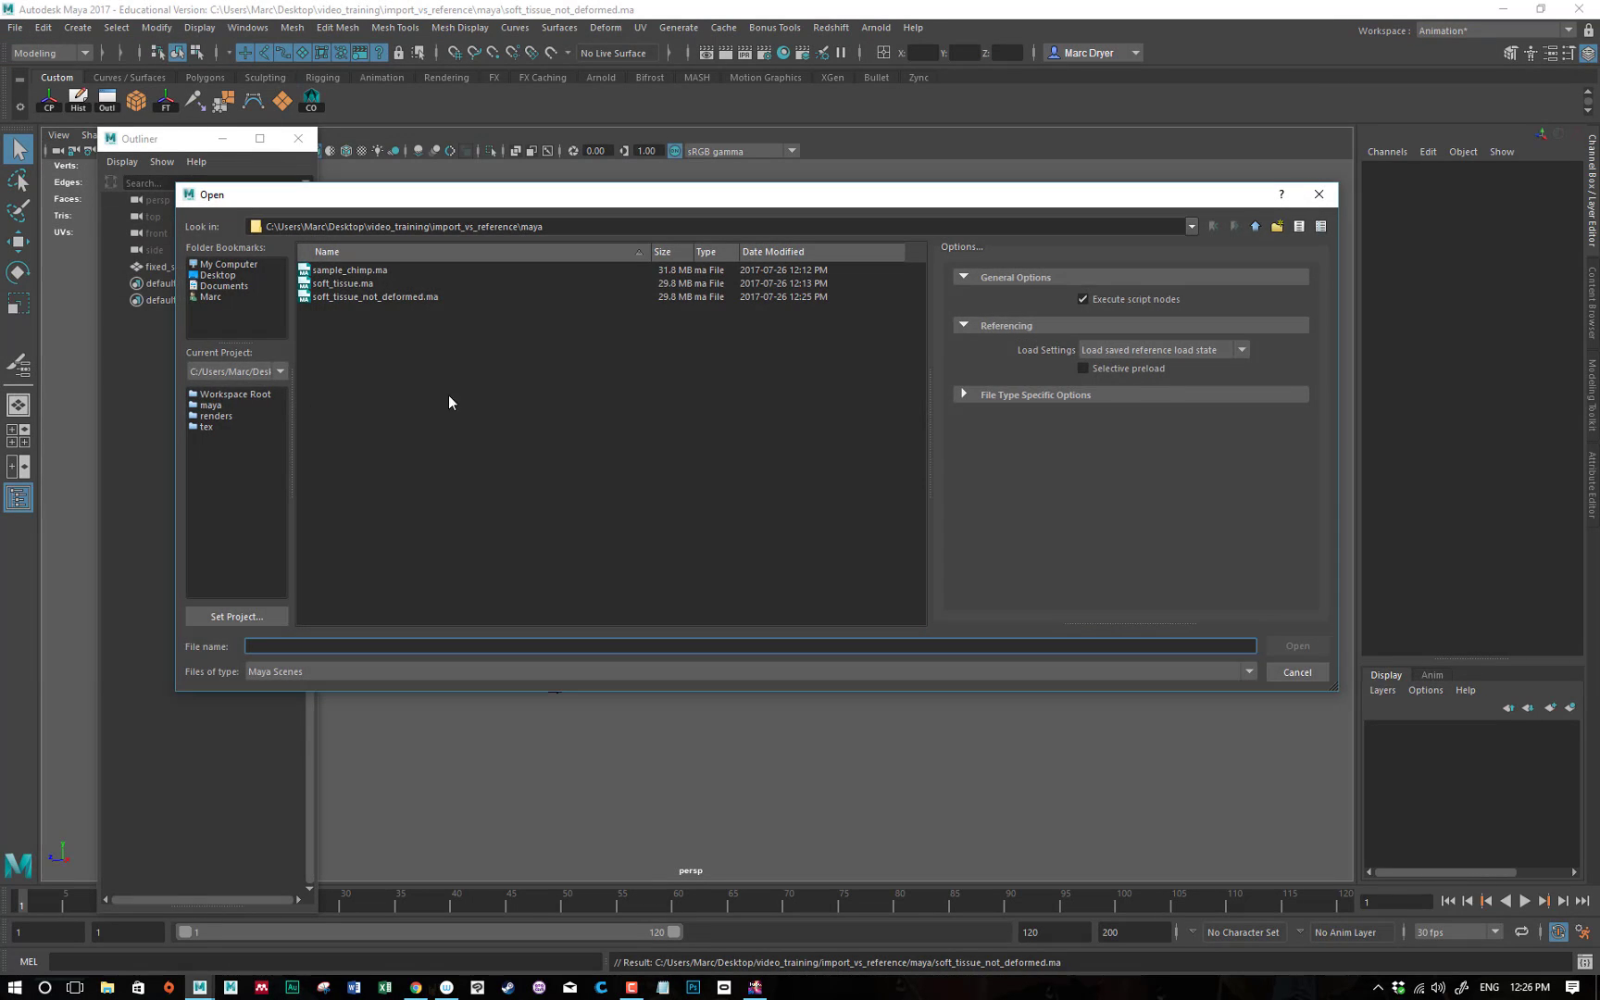
{"action": "left_click", "coordinate": [355, 286]}
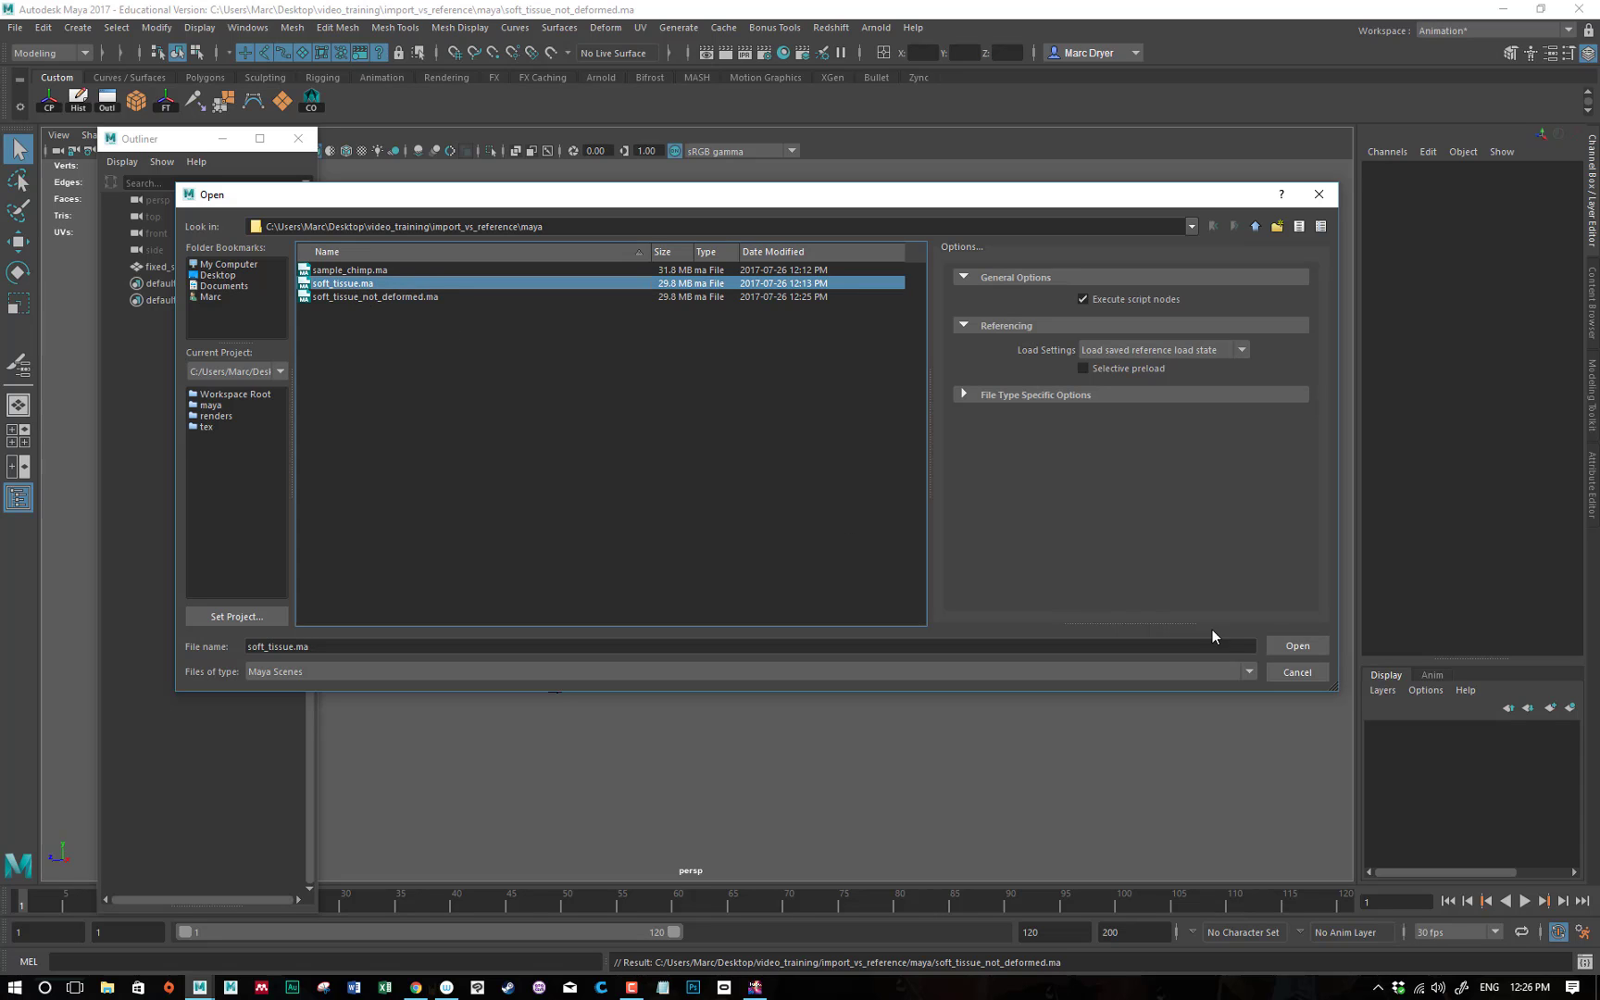
{"action": "left_click", "coordinate": [1278, 649]}
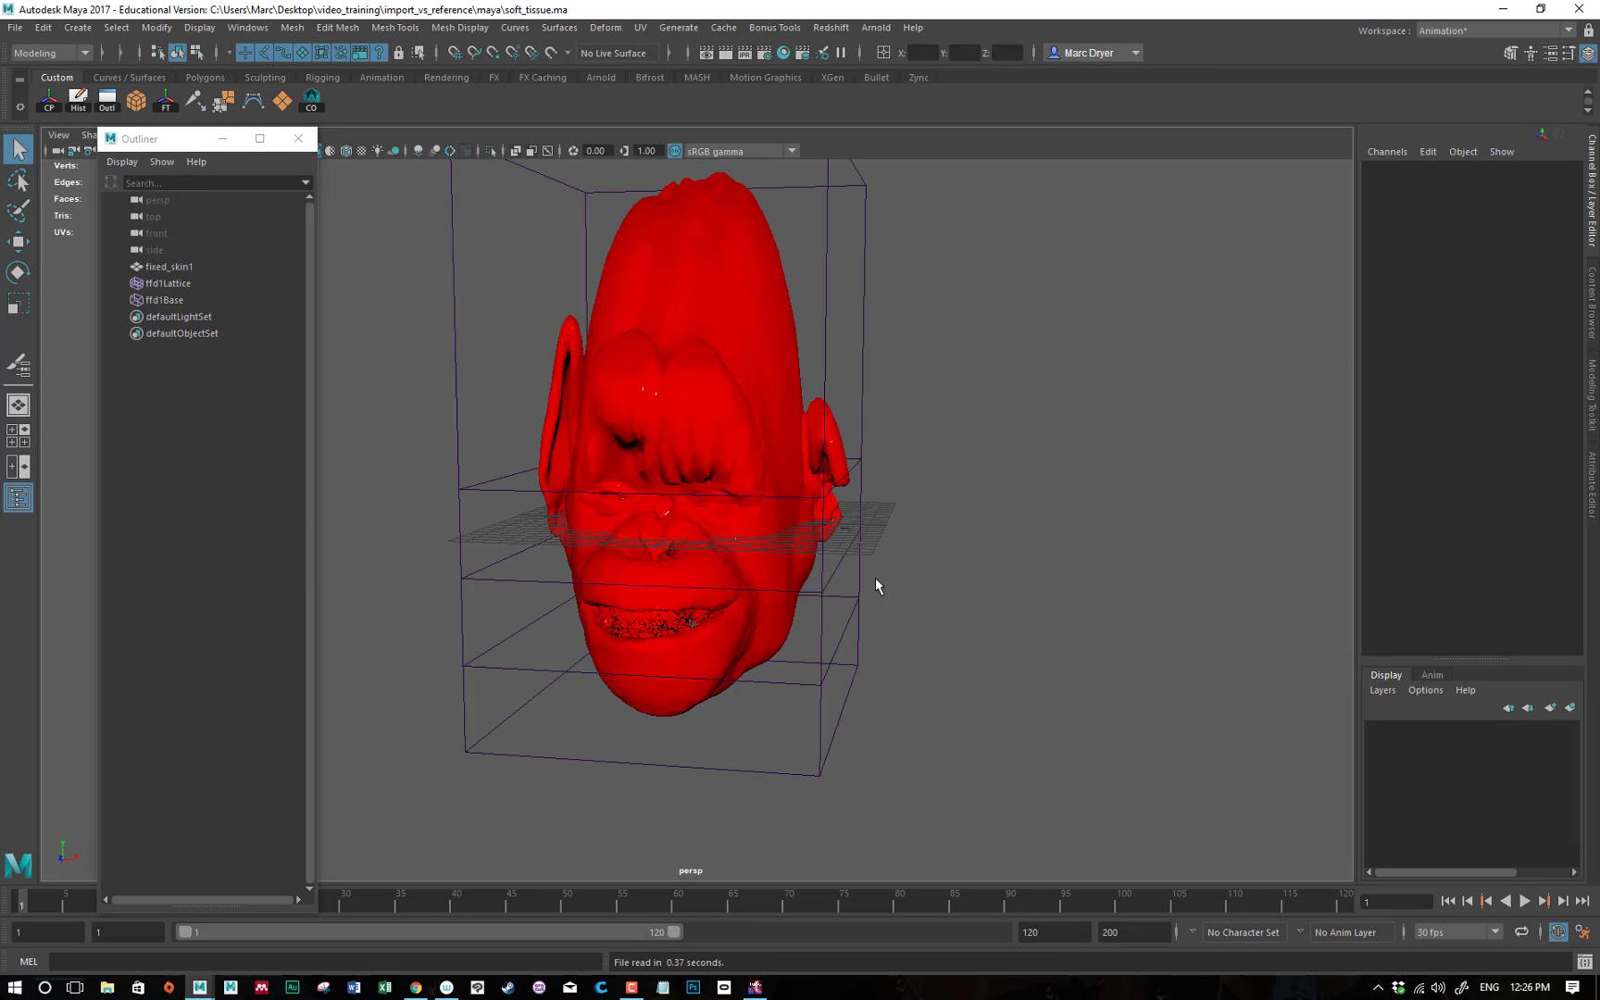
{"action": "left_click_drag", "start_coordinate": [817, 579], "coordinate": [888, 645]}
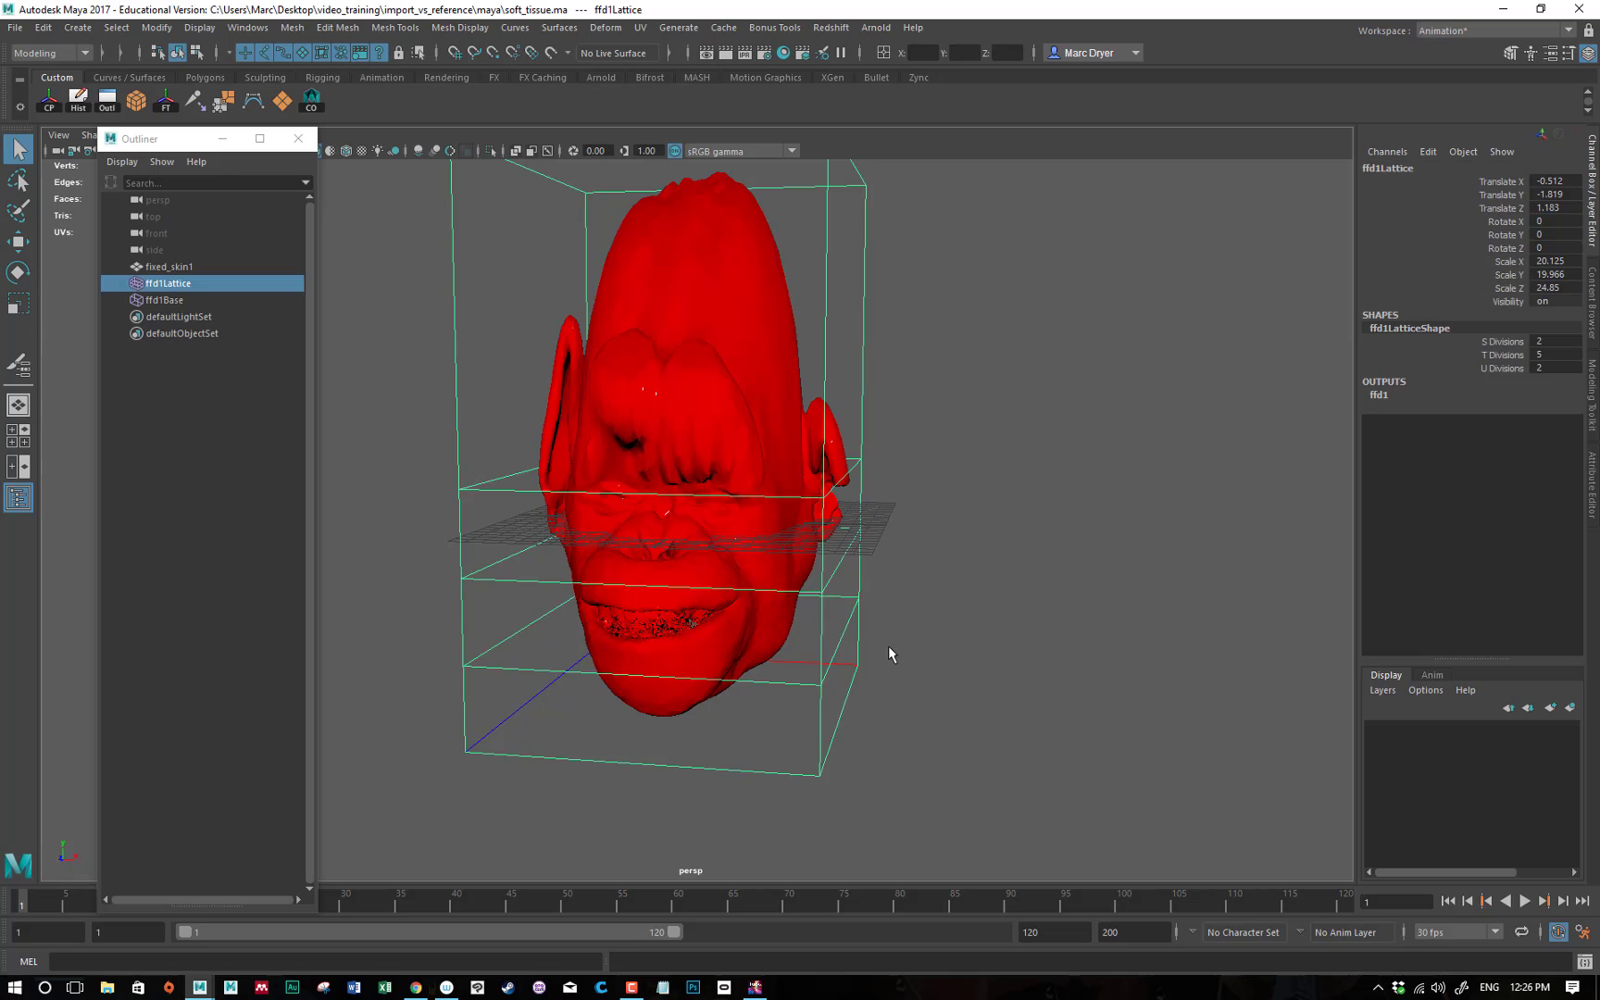
{"action": "key", "text": "Delete"}
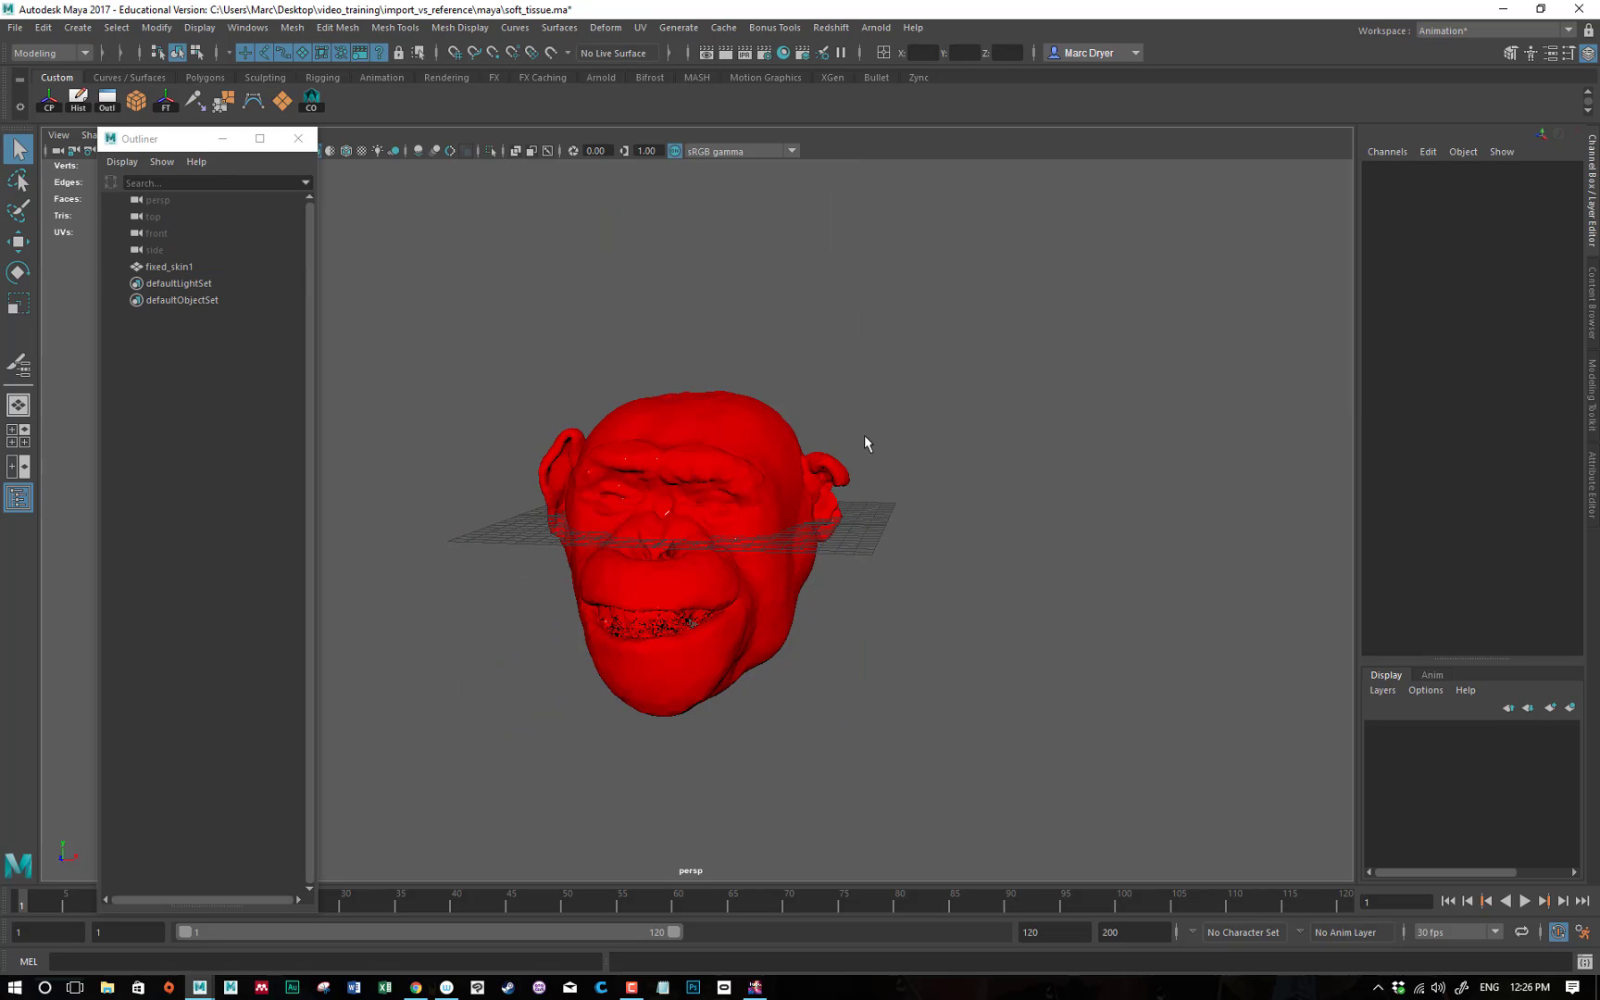
Using soft selection, raise the vertices at the top of the fixed_skin1 head to stretch the skull upward, and return to object mode.
{"action": "left_click_drag", "start_coordinate": [864, 442], "coordinate": [765, 445], "text": "alt"}
{"action": "left_click", "coordinate": [850, 477]}
{"action": "right_click_drag", "start_coordinate": [773, 435], "coordinate": [642, 419]}
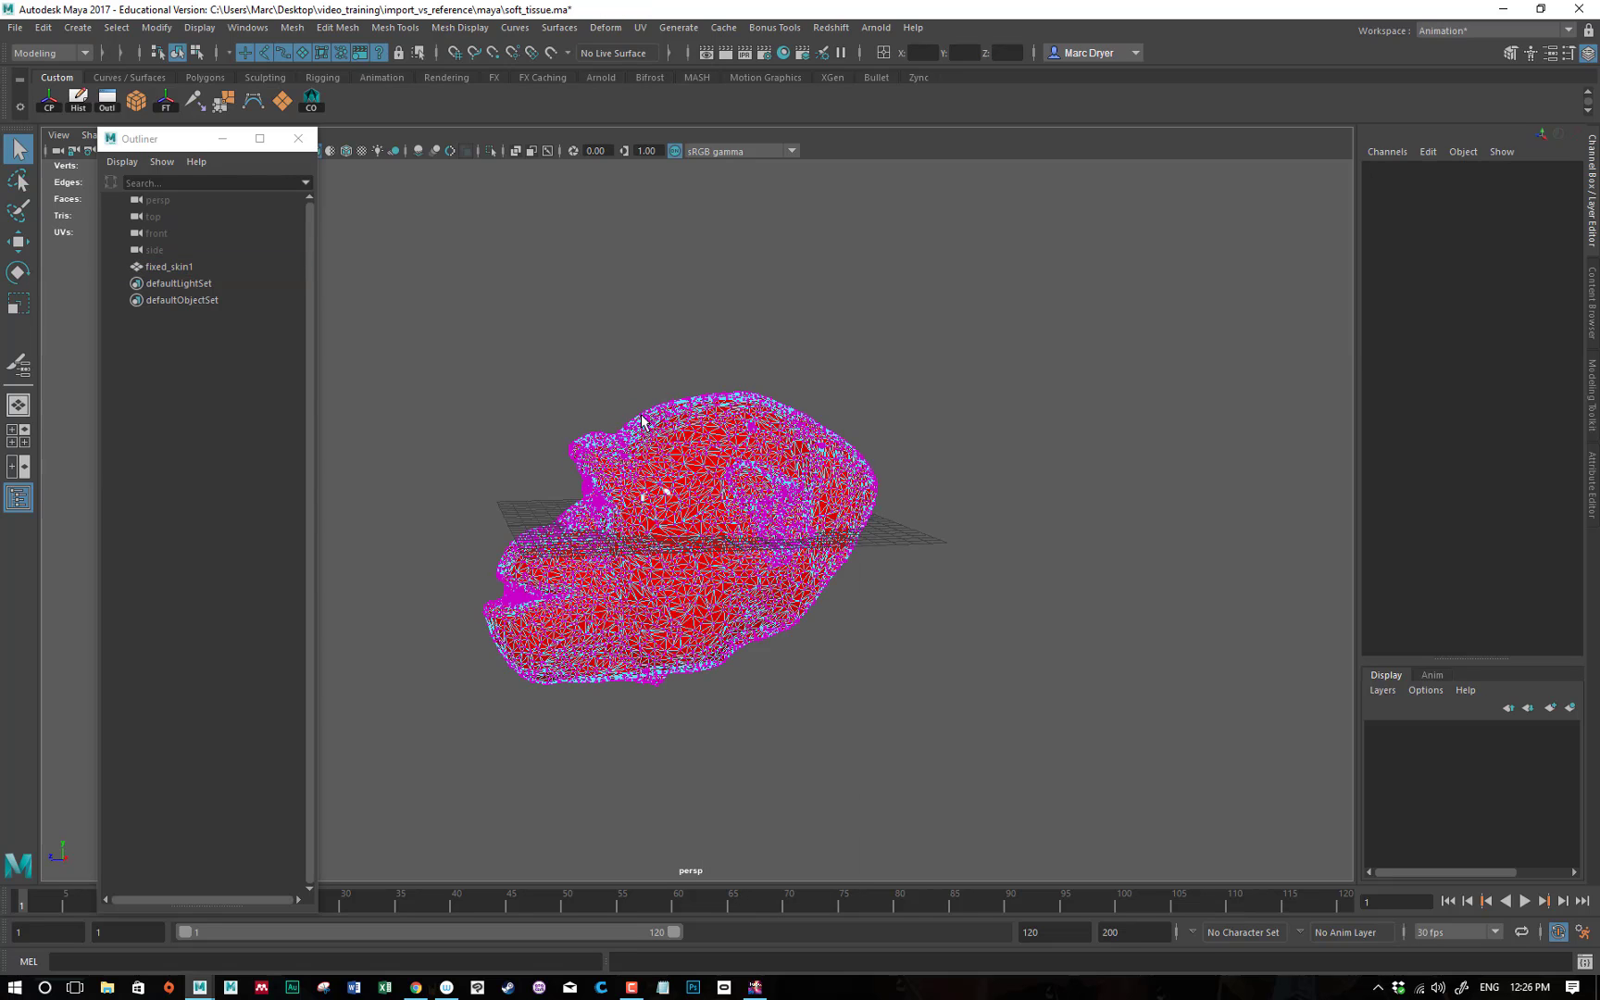
{"action": "left_click_drag", "start_coordinate": [615, 296], "coordinate": [876, 424]}
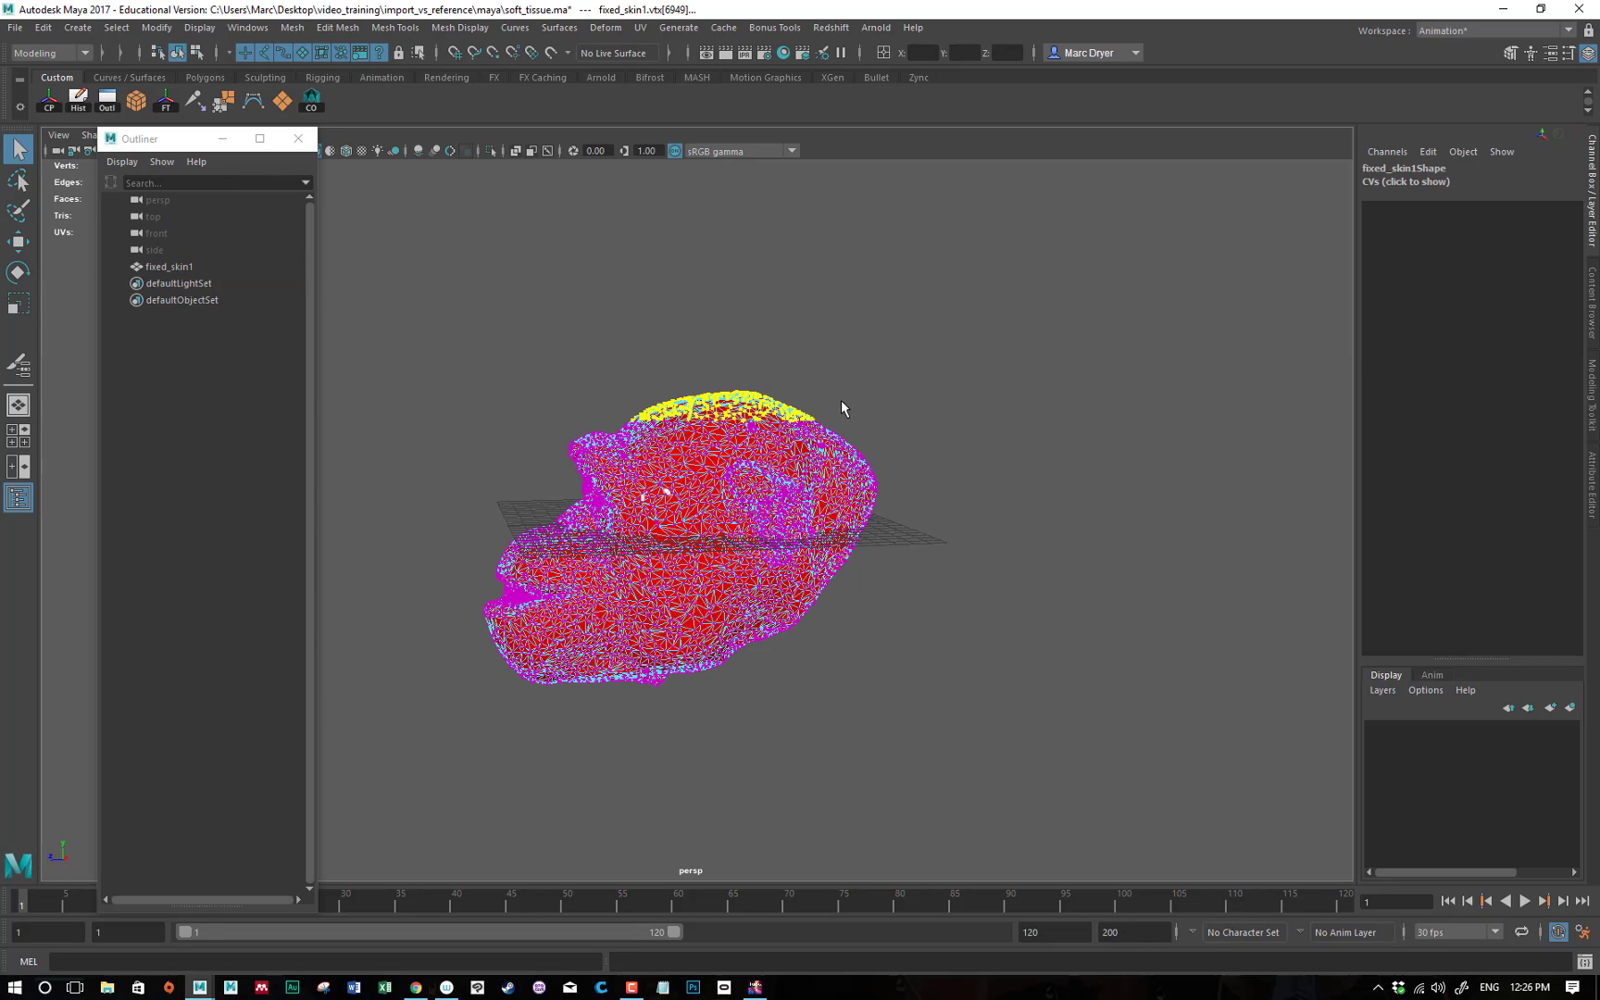
{"action": "key", "text": "b"}
{"action": "key", "text": "w"}
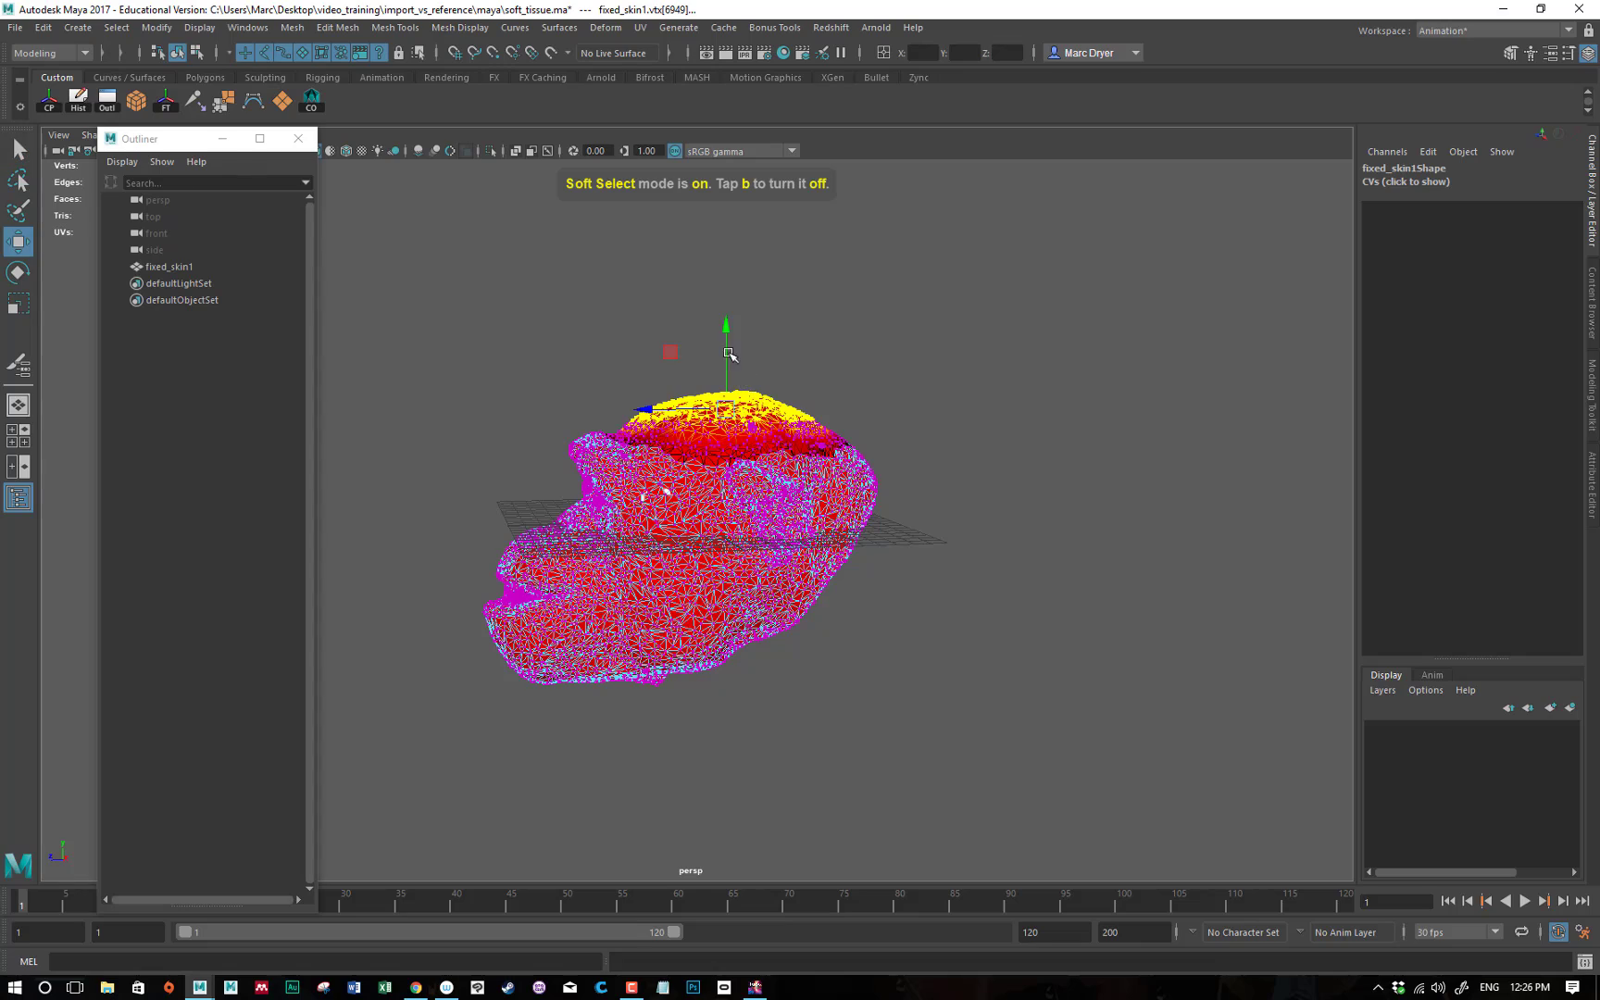
{"action": "left_click_drag", "start_coordinate": [725, 336], "coordinate": [706, 175]}
{"action": "left_click_drag", "start_coordinate": [710, 372], "coordinate": [735, 504], "text": "alt"}
{"action": "right_click", "coordinate": [735, 505]}
{"action": "left_click", "coordinate": [817, 478]}
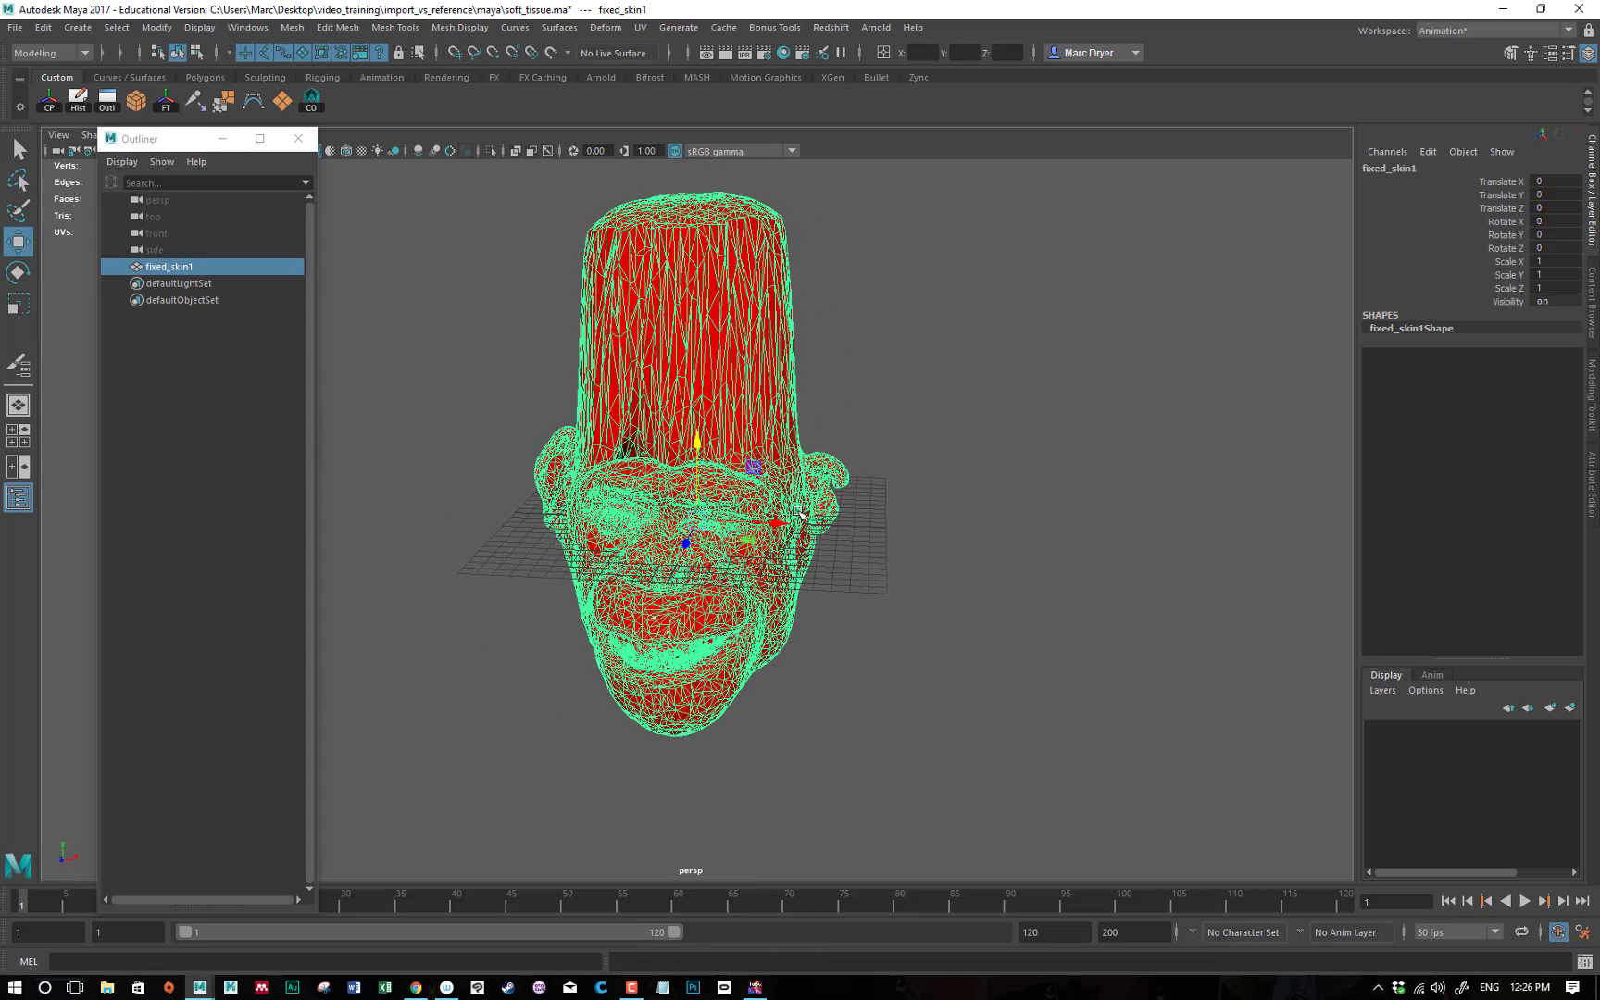
Save the edited soft_tissue.ma scene and reopen the recent file sample_chimp.ma.
{"action": "key", "text": "ctrl+s"}
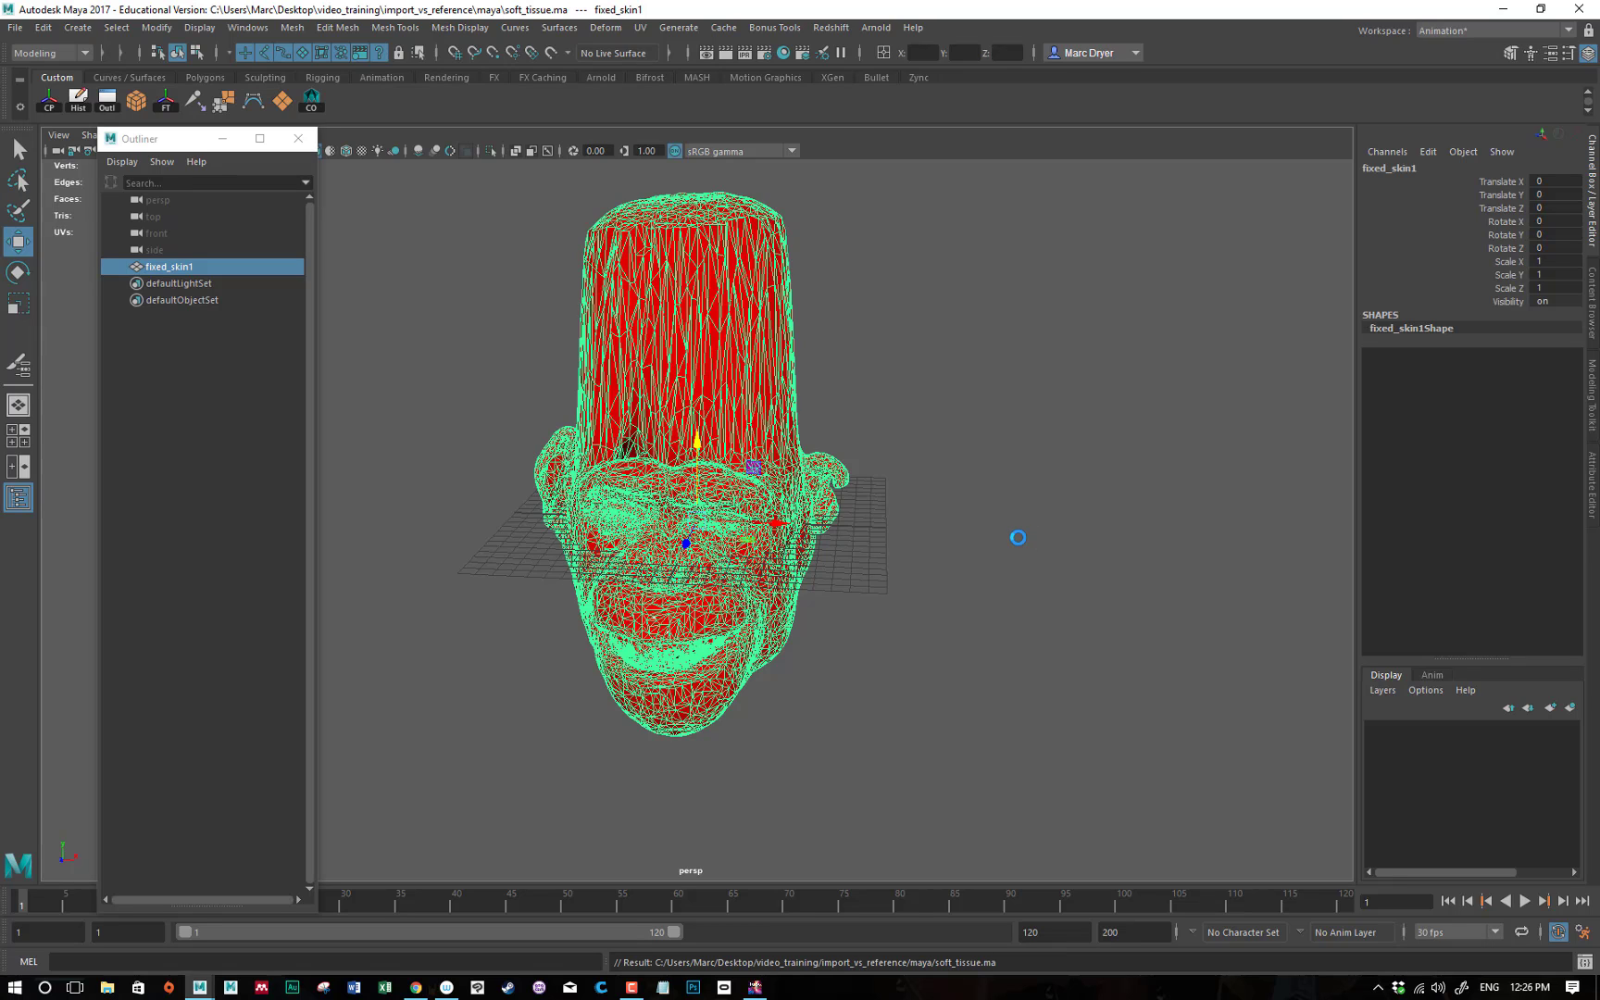
{"action": "left_click", "coordinate": [24, 28]}
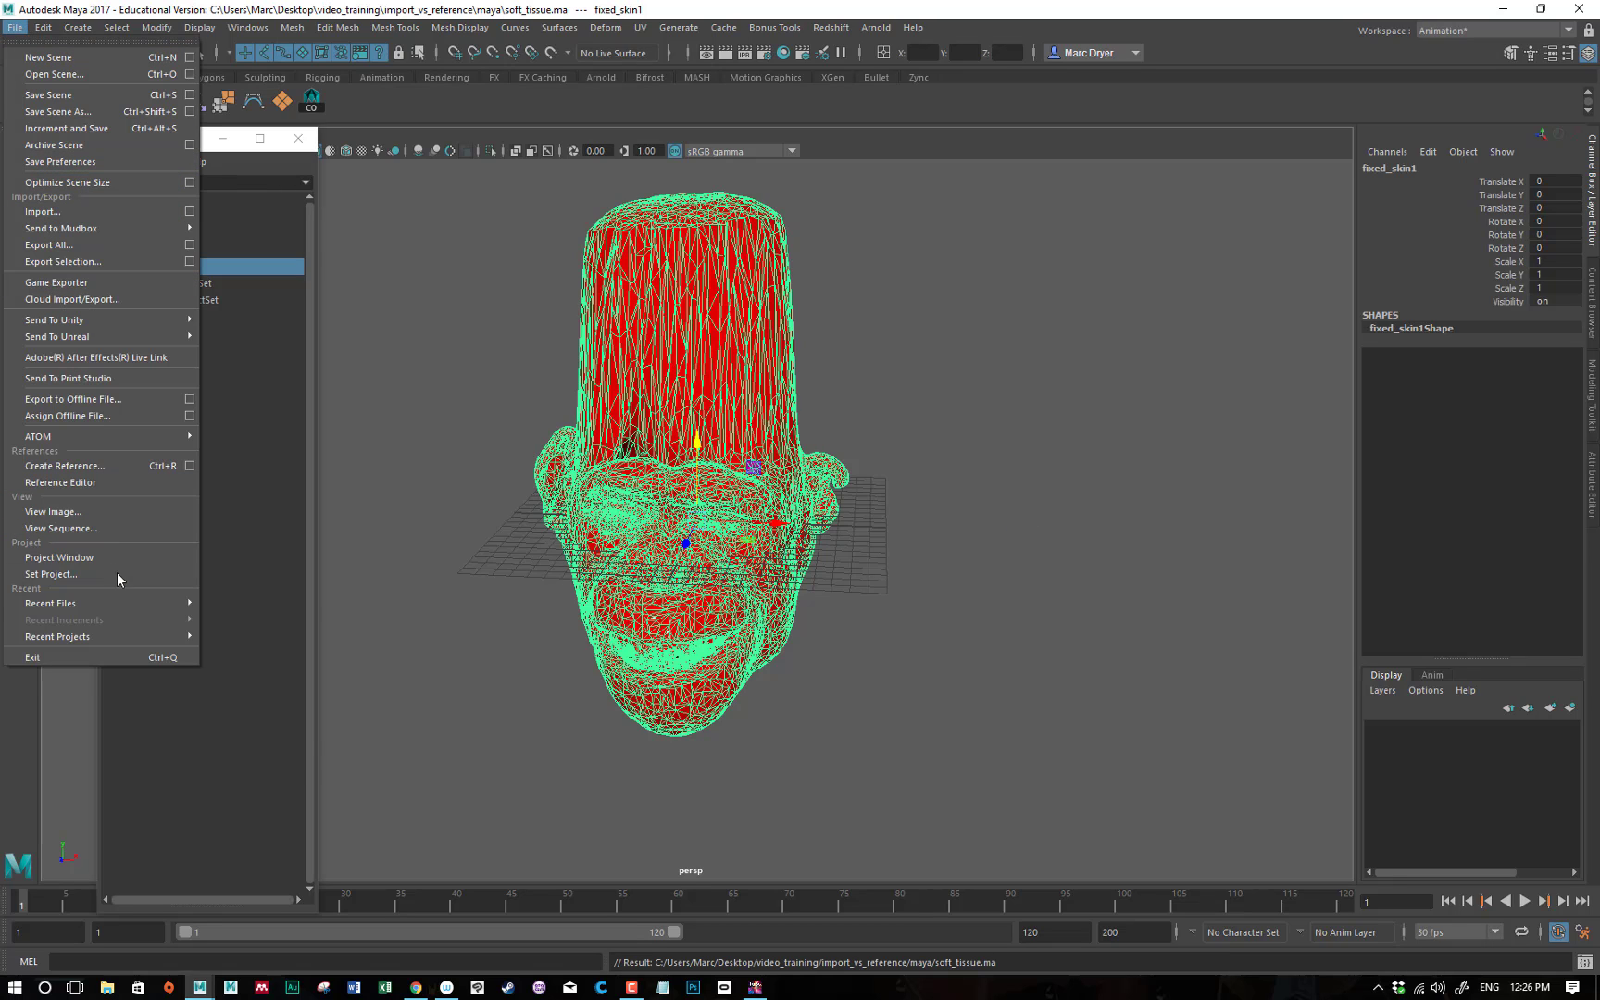
{"action": "mouse_move", "coordinate": [143, 608]}
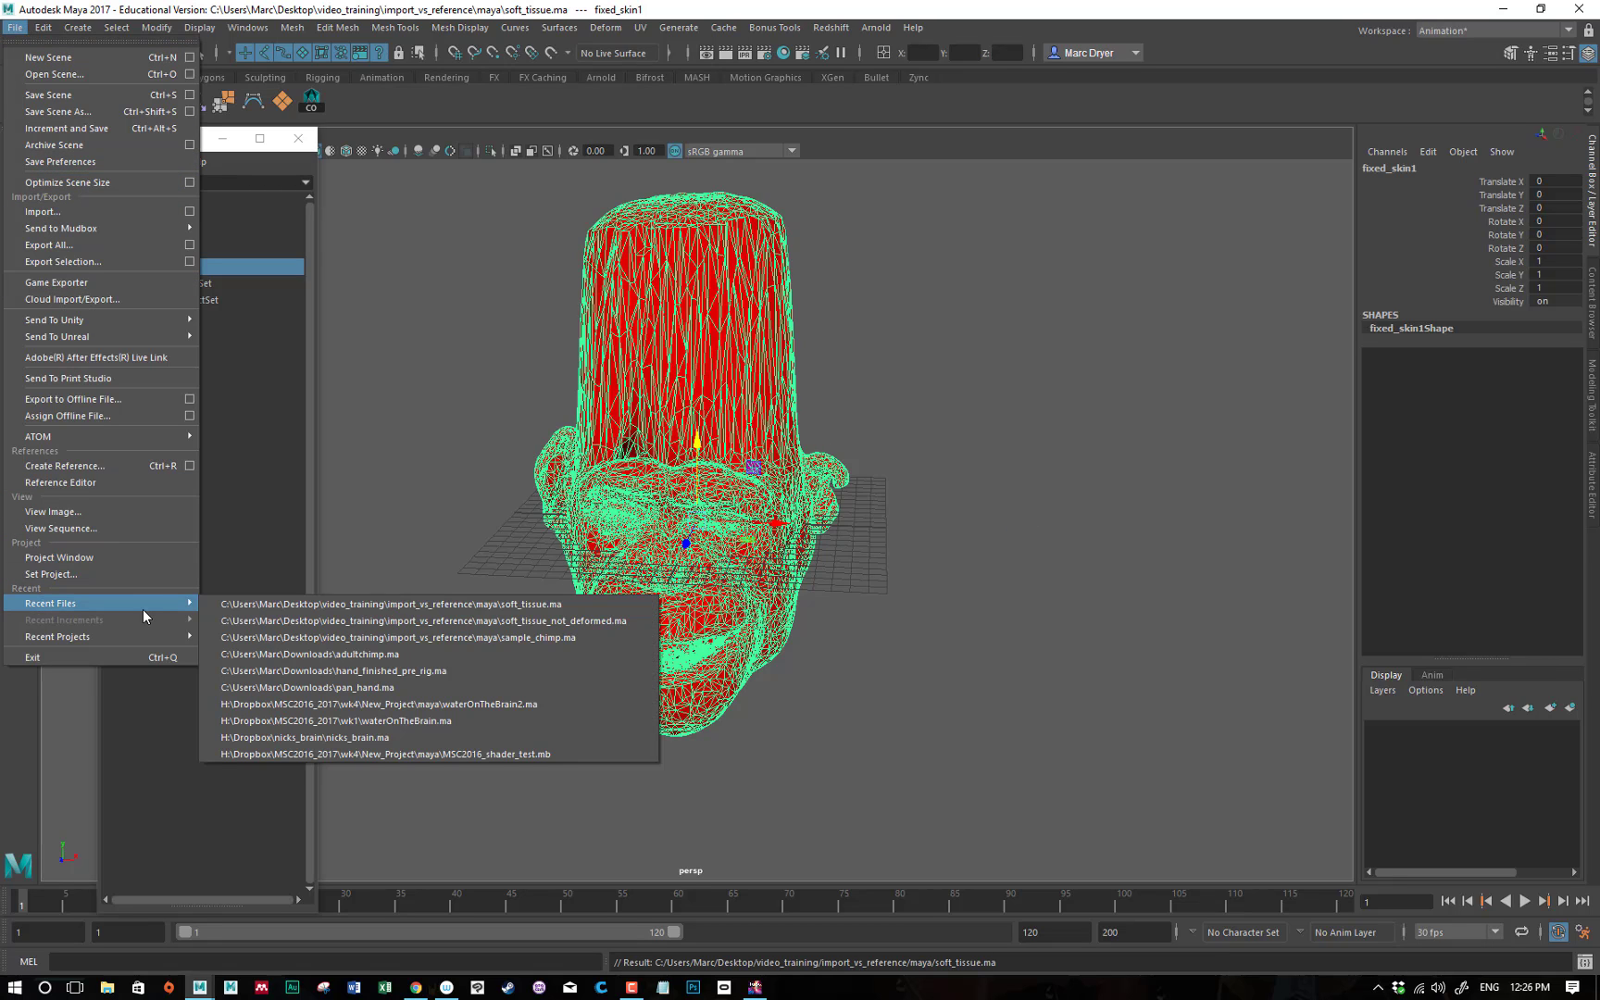
{"action": "left_click", "coordinate": [424, 638]}
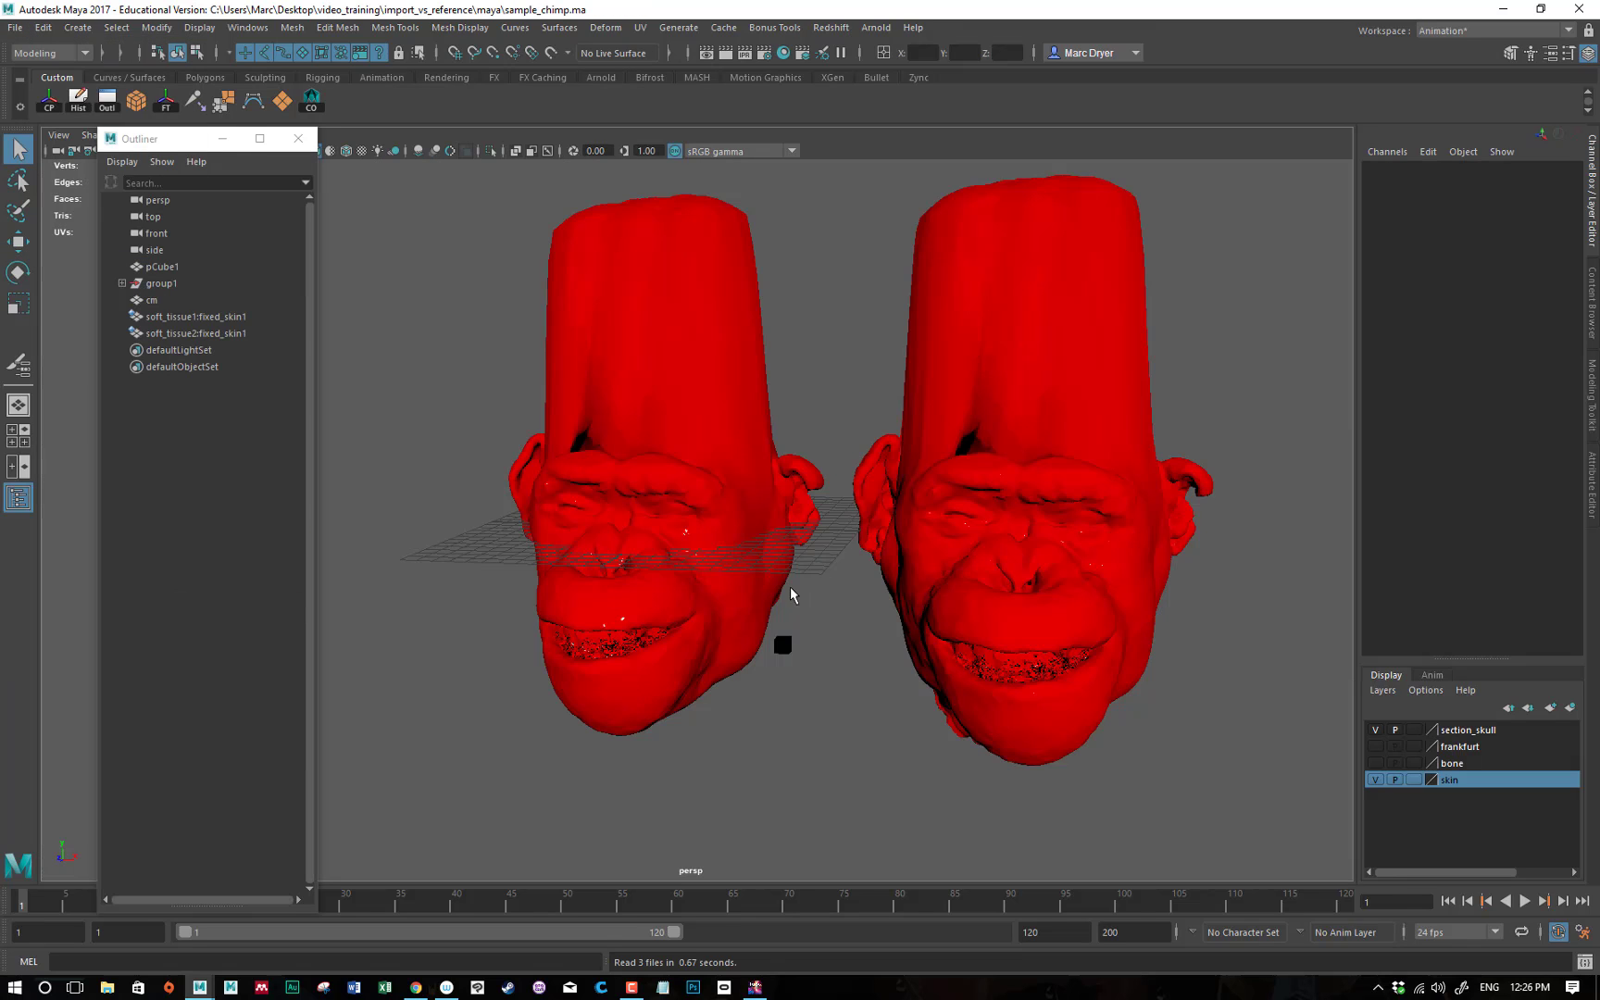
{"action": "left_click_drag", "start_coordinate": [790, 586], "coordinate": [861, 612], "text": "alt"}
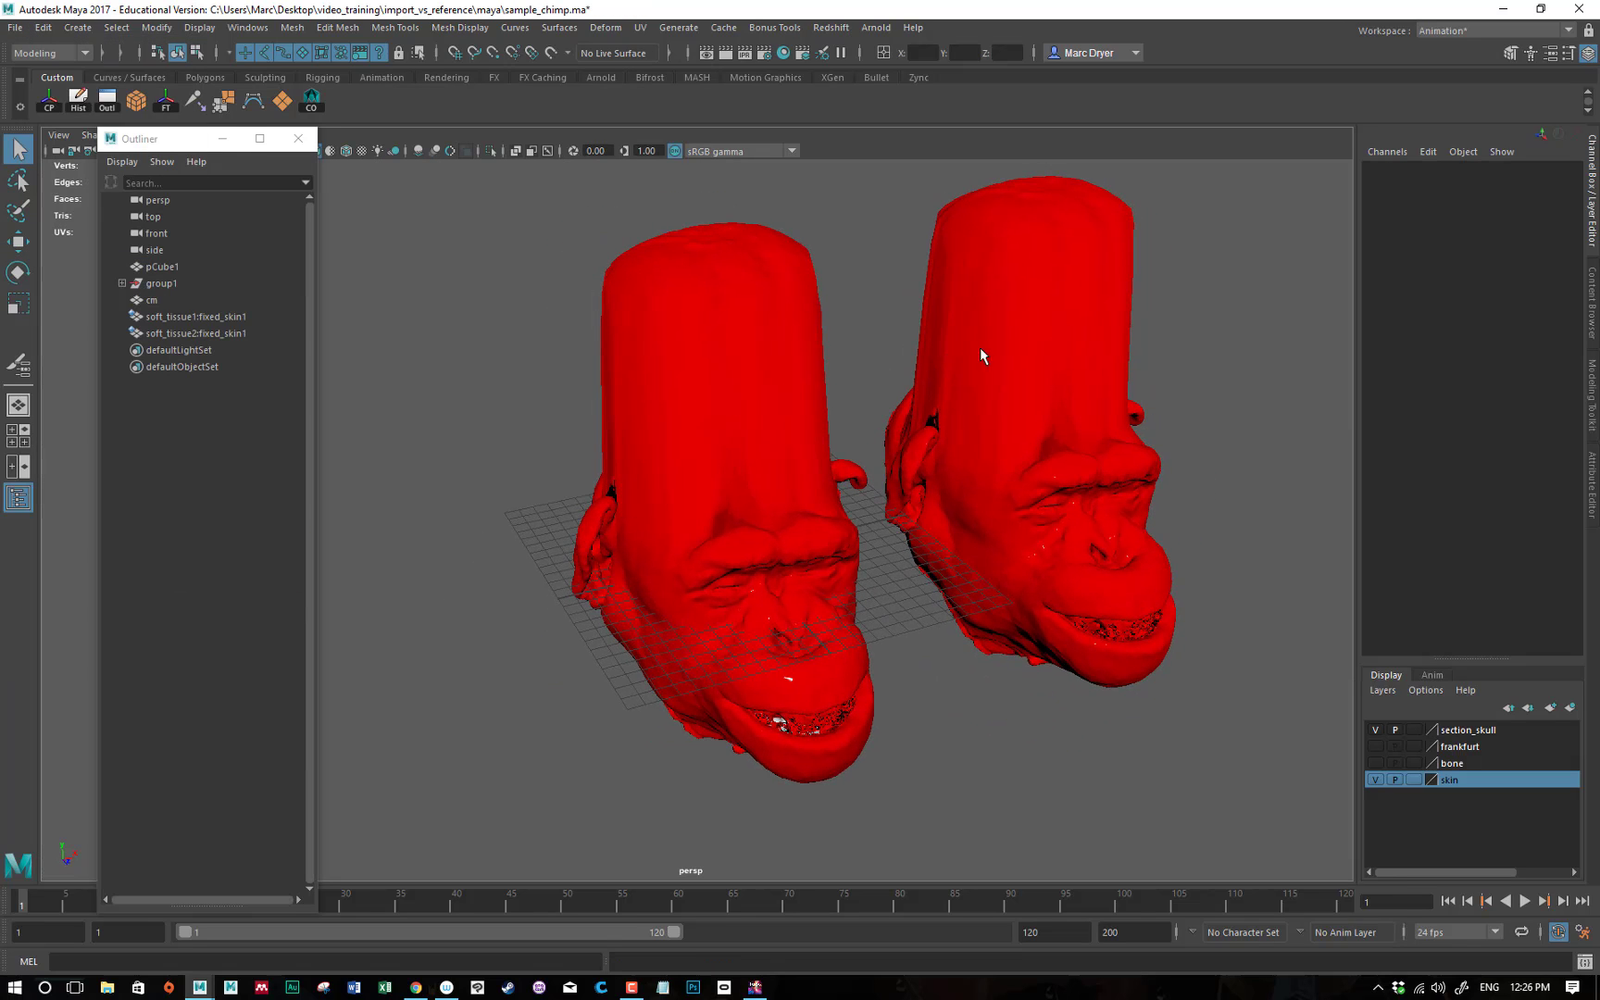
{"action": "left_click_drag", "start_coordinate": [930, 408], "coordinate": [879, 482], "text": "alt"}
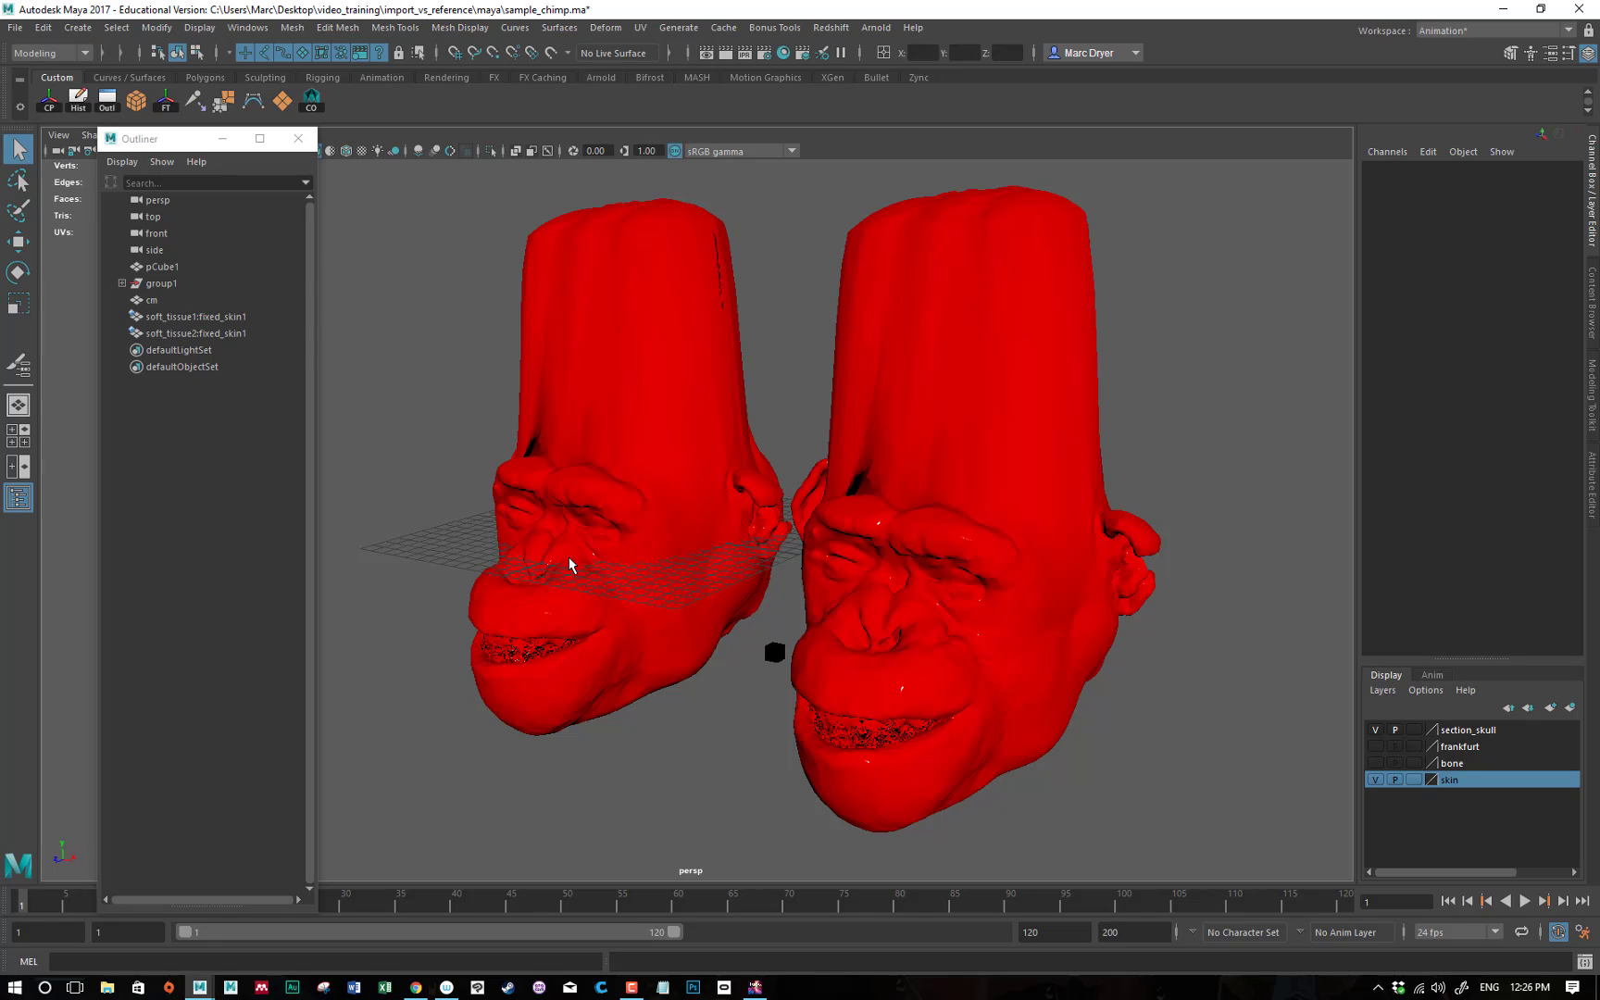
{"action": "left_click_drag", "start_coordinate": [556, 563], "coordinate": [552, 560], "text": "alt"}
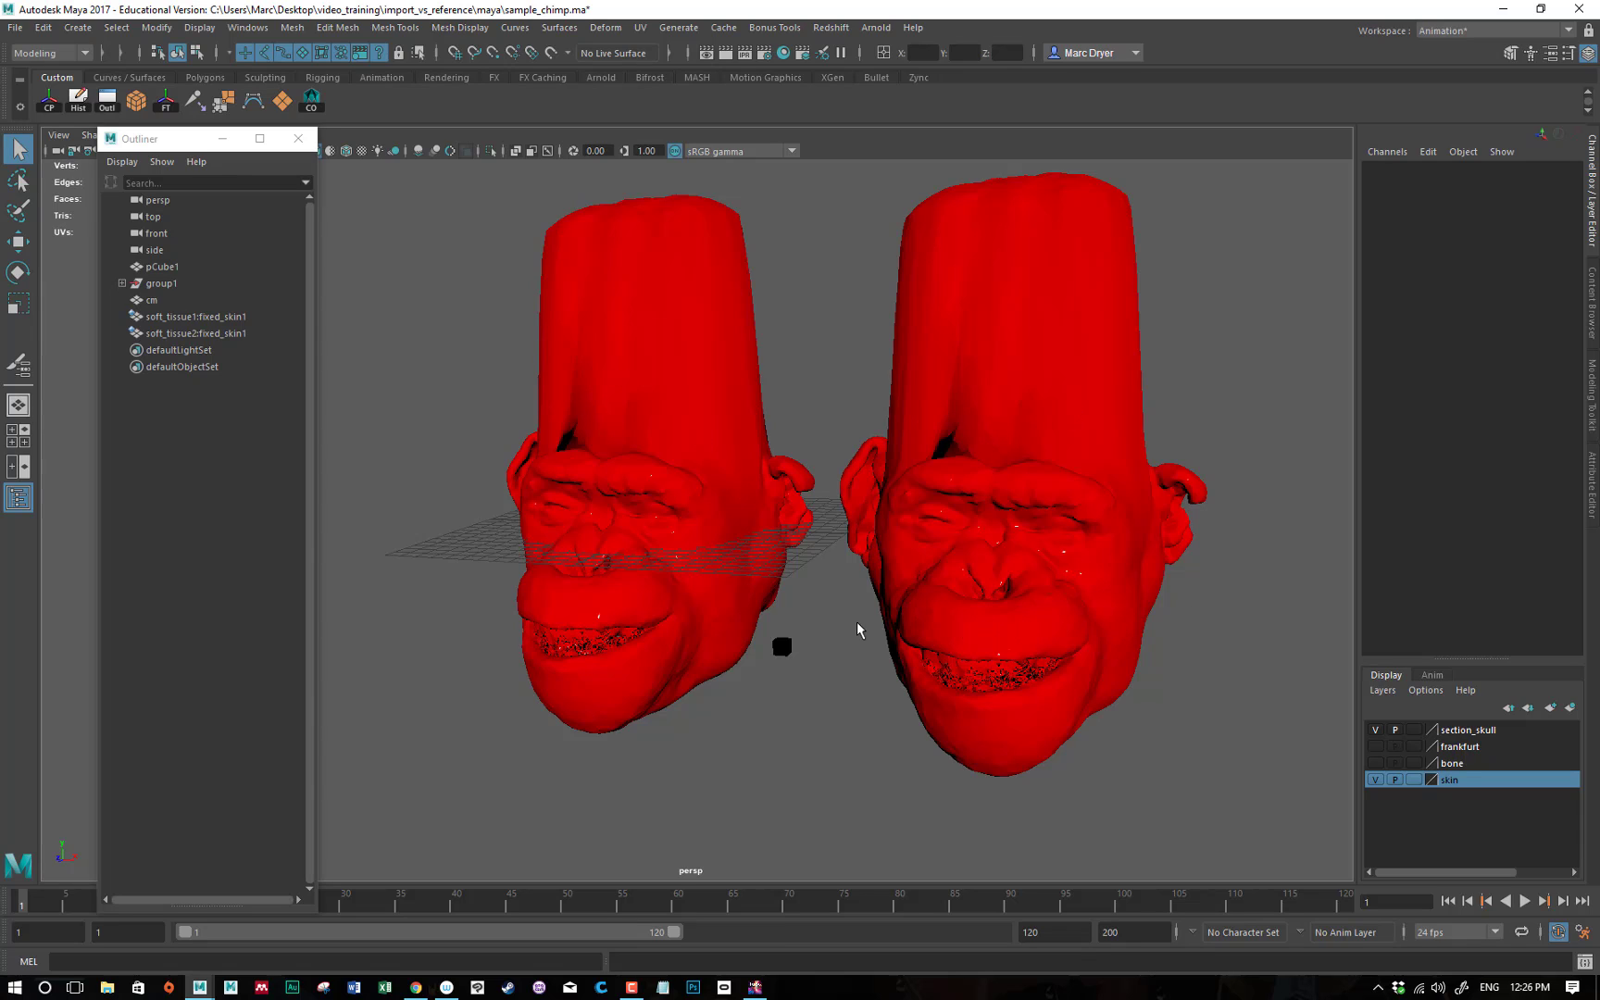
{"action": "left_click_drag", "start_coordinate": [751, 625], "coordinate": [797, 625], "text": "alt"}
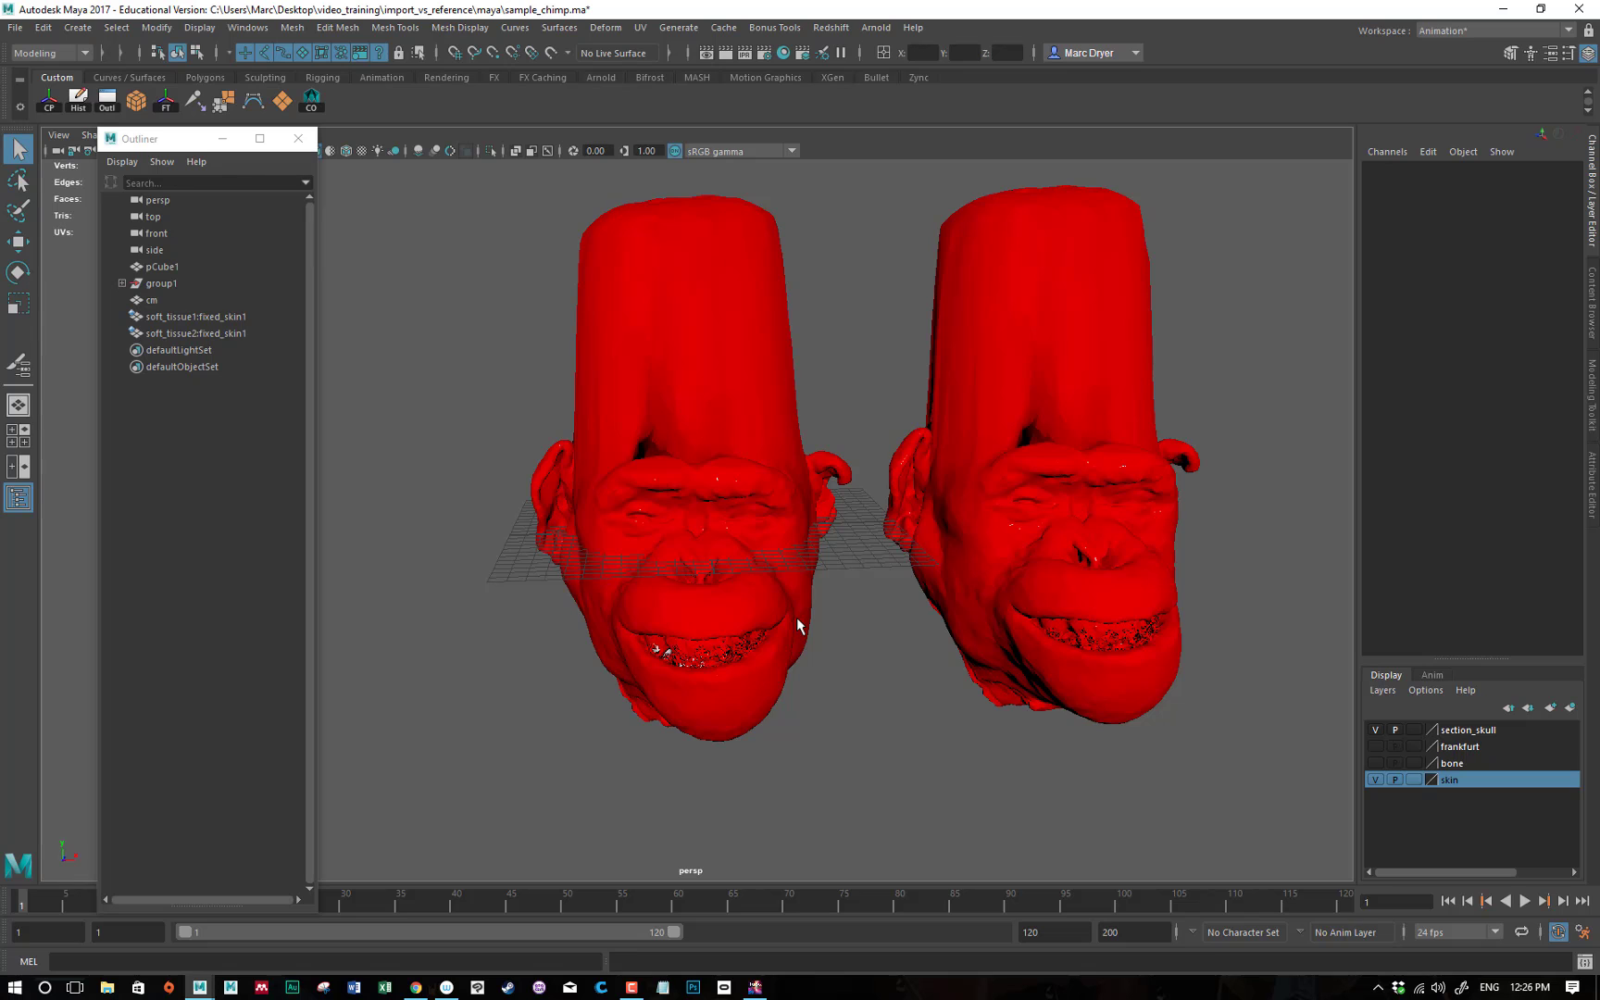
{"action": "mouse_move", "coordinate": [776, 641]}
{"action": "left_mouse_down", "text": "alt"}
{"action": "mouse_move", "coordinate": [782, 629]}
{"action": "mouse_move", "coordinate": [535, 621]}
{"action": "mouse_move", "coordinate": [725, 621]}
{"action": "mouse_move", "coordinate": [748, 639]}
{"action": "left_mouse_up", "text": "alt"}
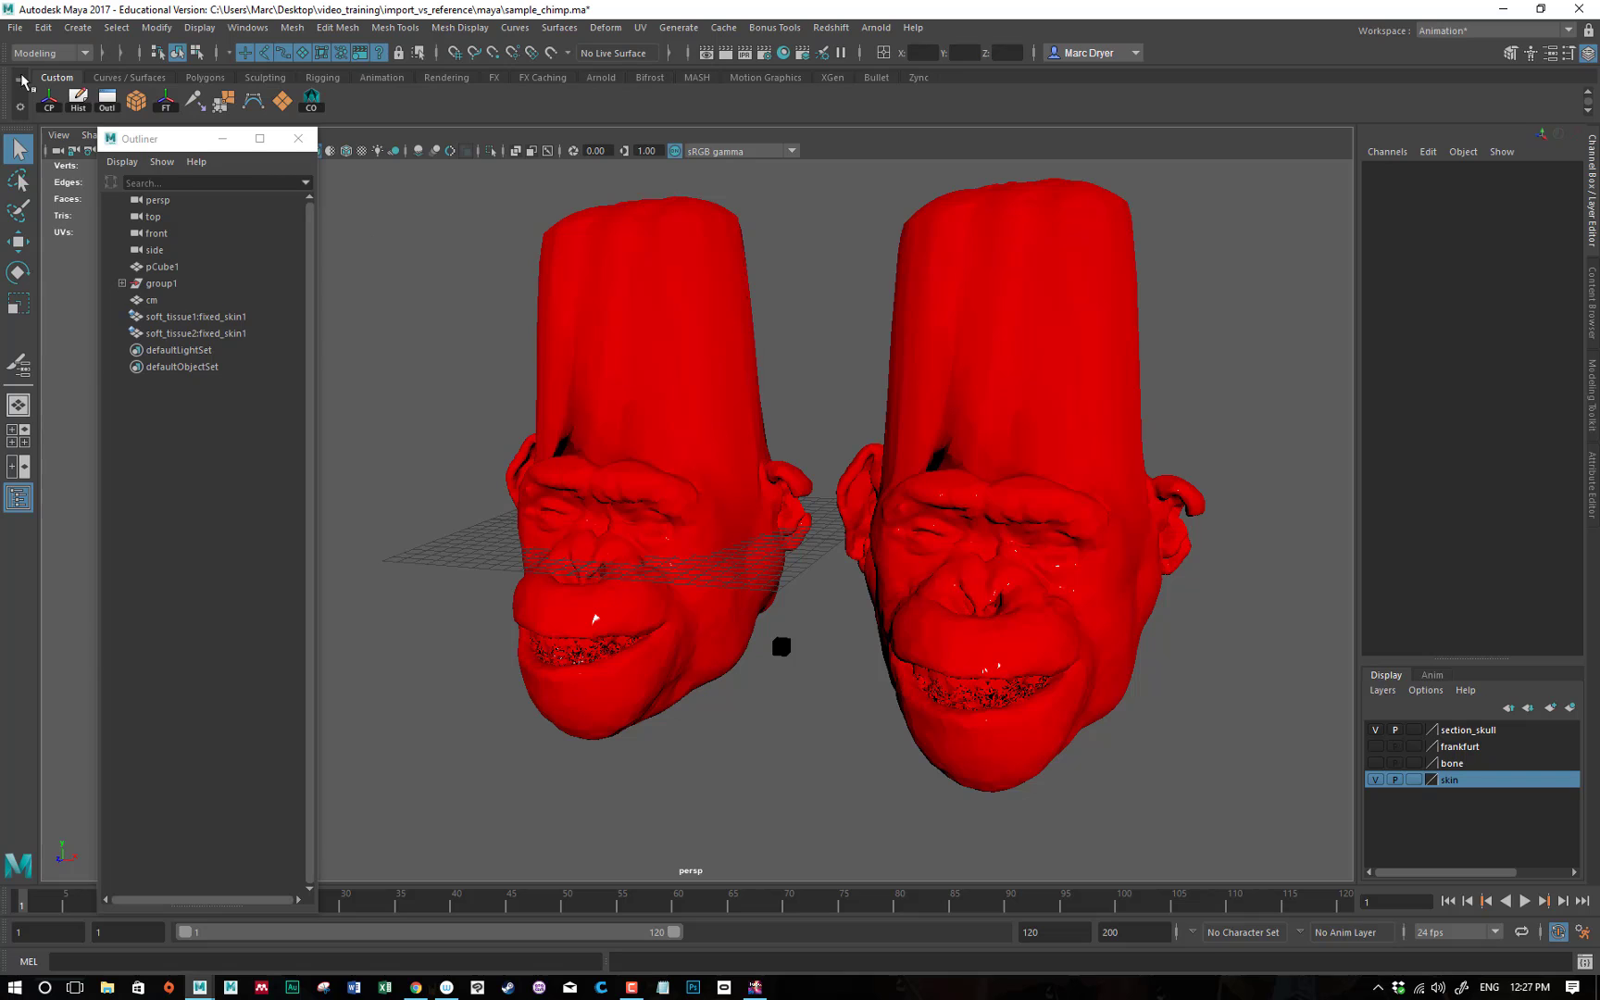
In the Reference Editor, import the objects from the soft_tissue1RN reference into the sample_chimp.ma scene.
{"action": "left_click", "coordinate": [14, 29]}
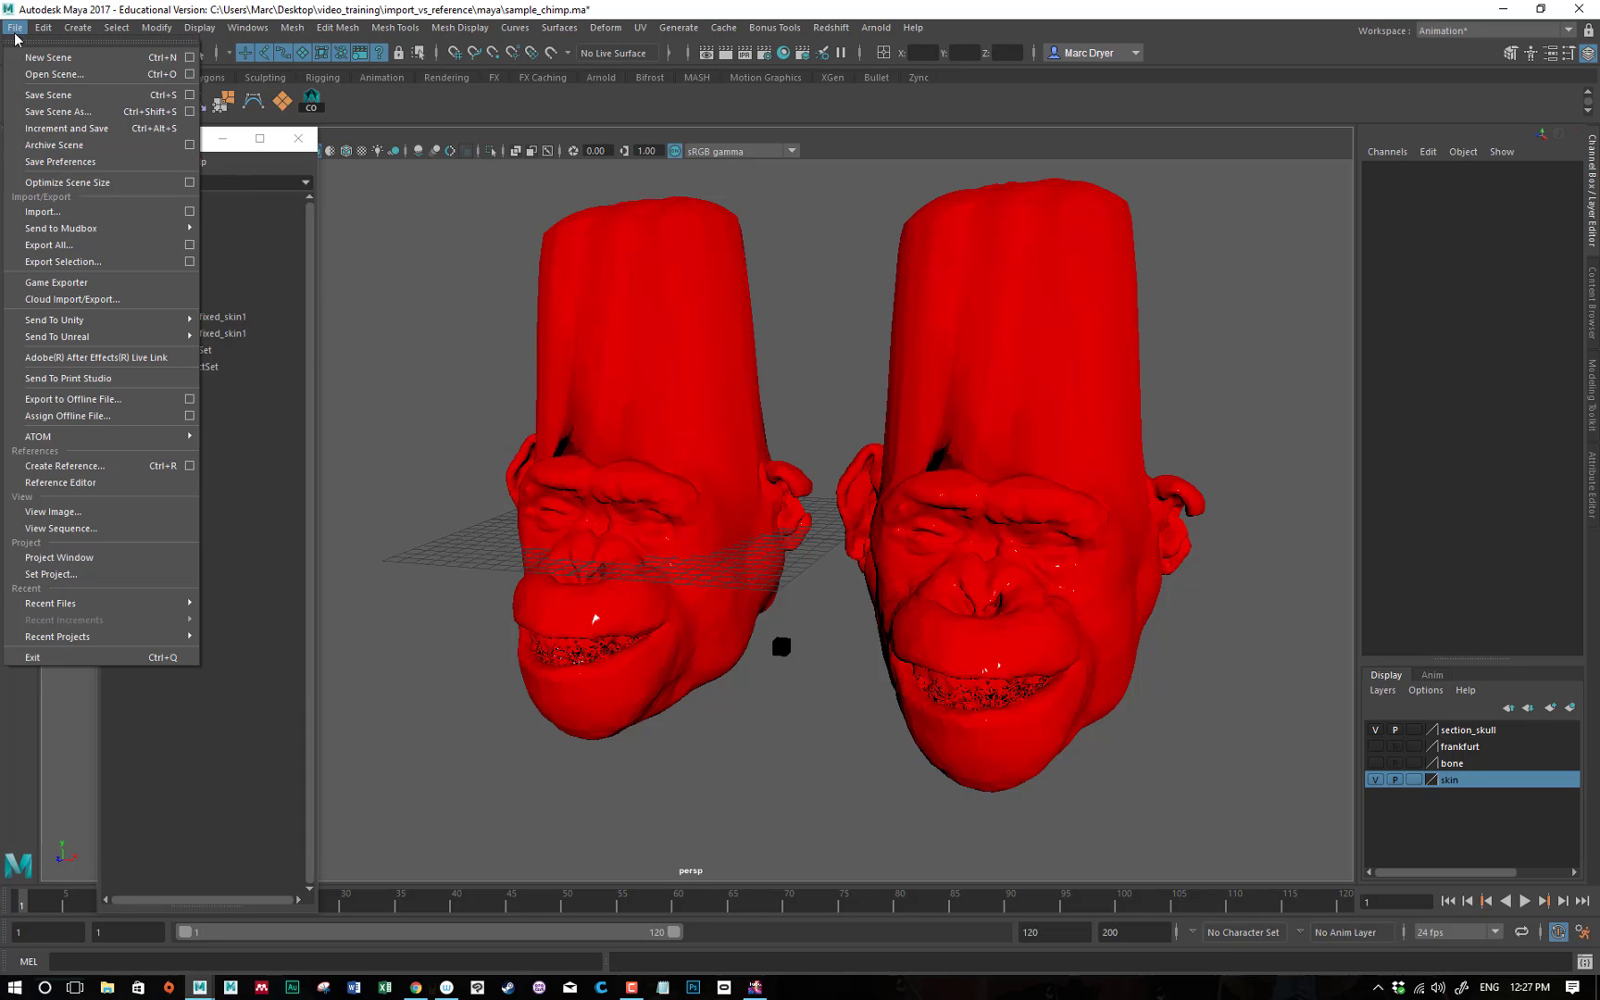
{"action": "left_click", "coordinate": [60, 483]}
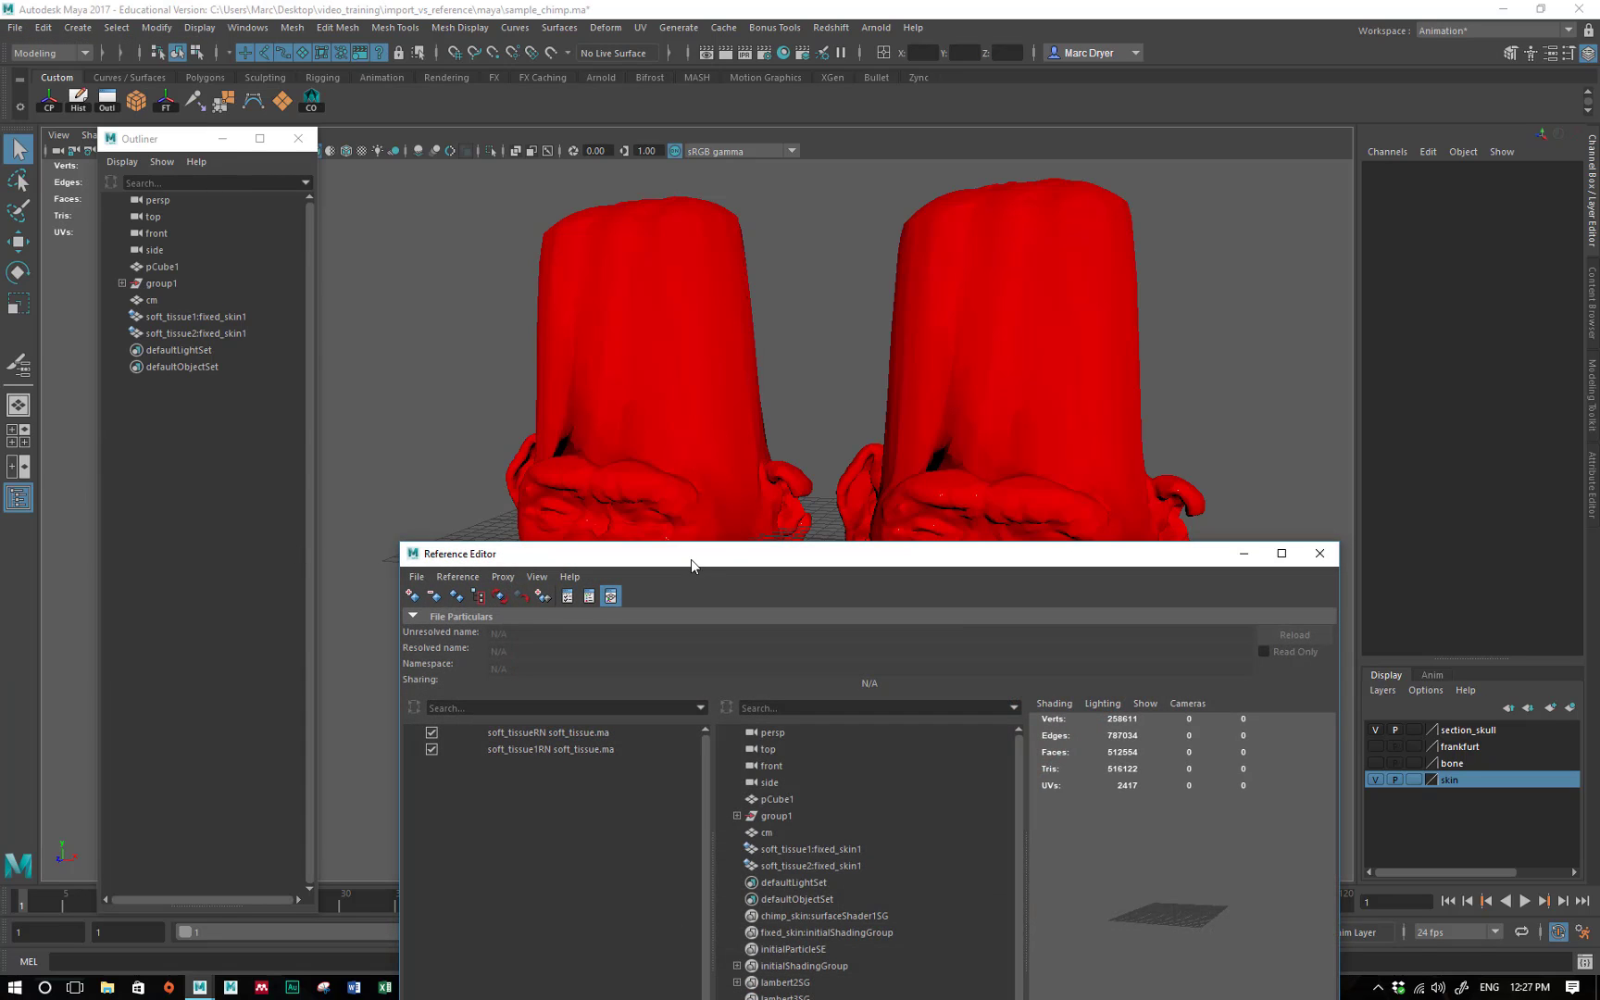
{"action": "left_click_drag", "start_coordinate": [692, 558], "coordinate": [1121, 254]}
{"action": "left_click", "coordinate": [999, 447]}
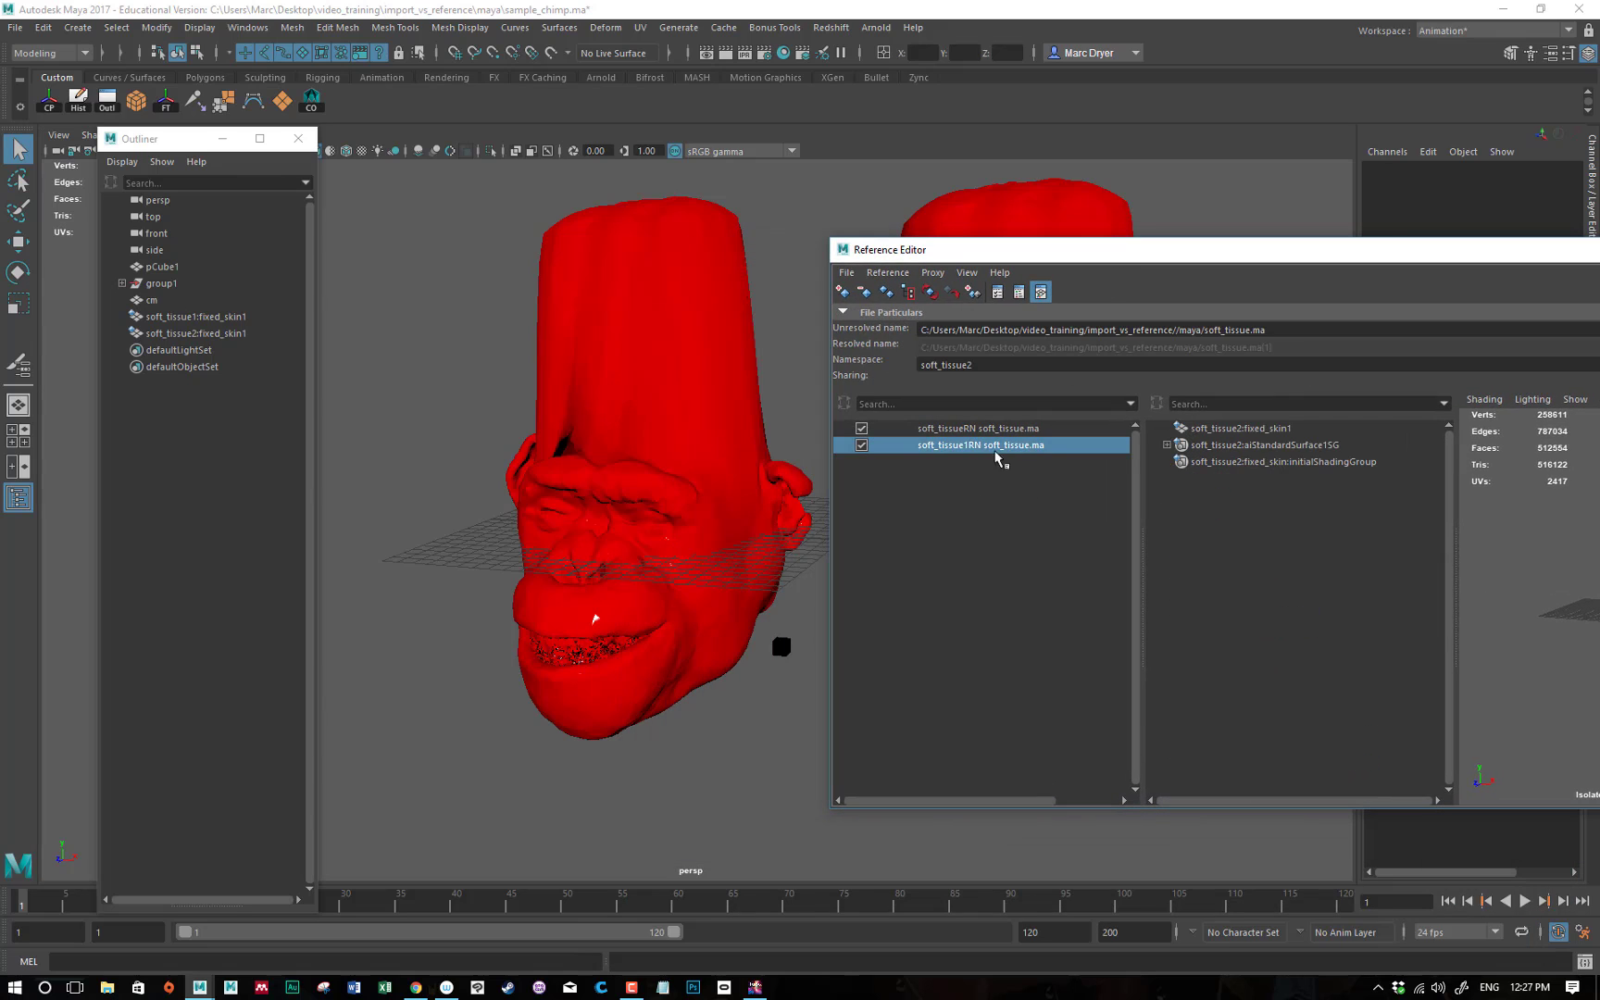
{"action": "left_click_drag", "start_coordinate": [1001, 262], "coordinate": [1311, 241]}
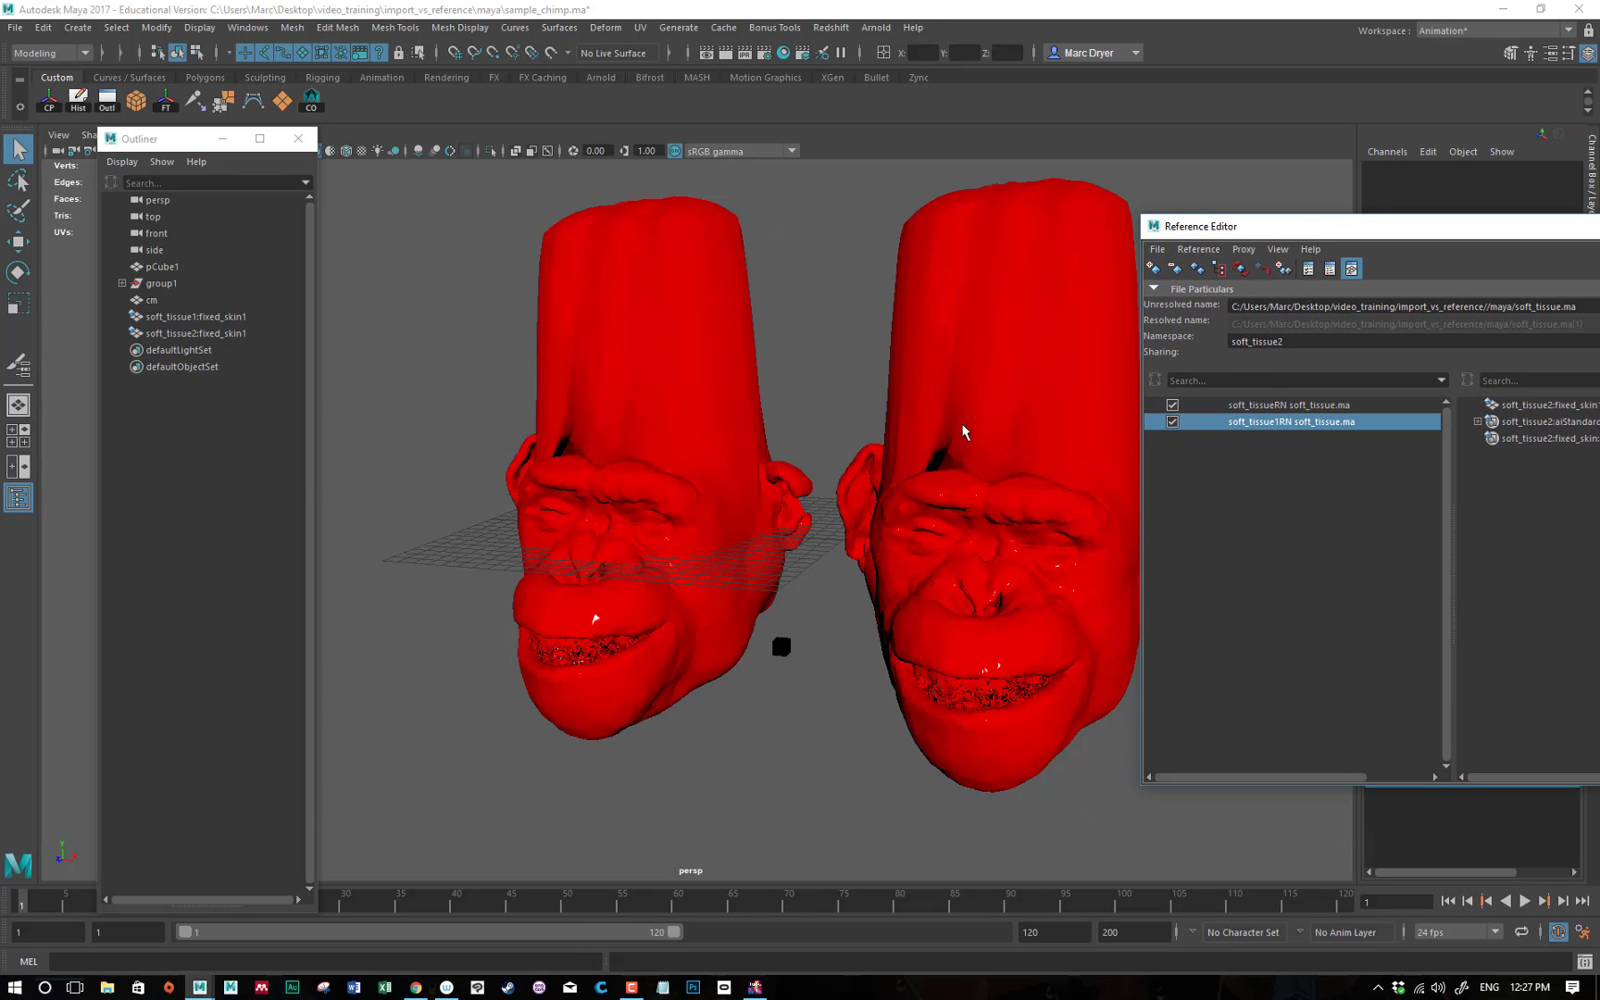
{"action": "right_click", "coordinate": [1272, 423]}
{"action": "mouse_move", "coordinate": [1303, 460]}
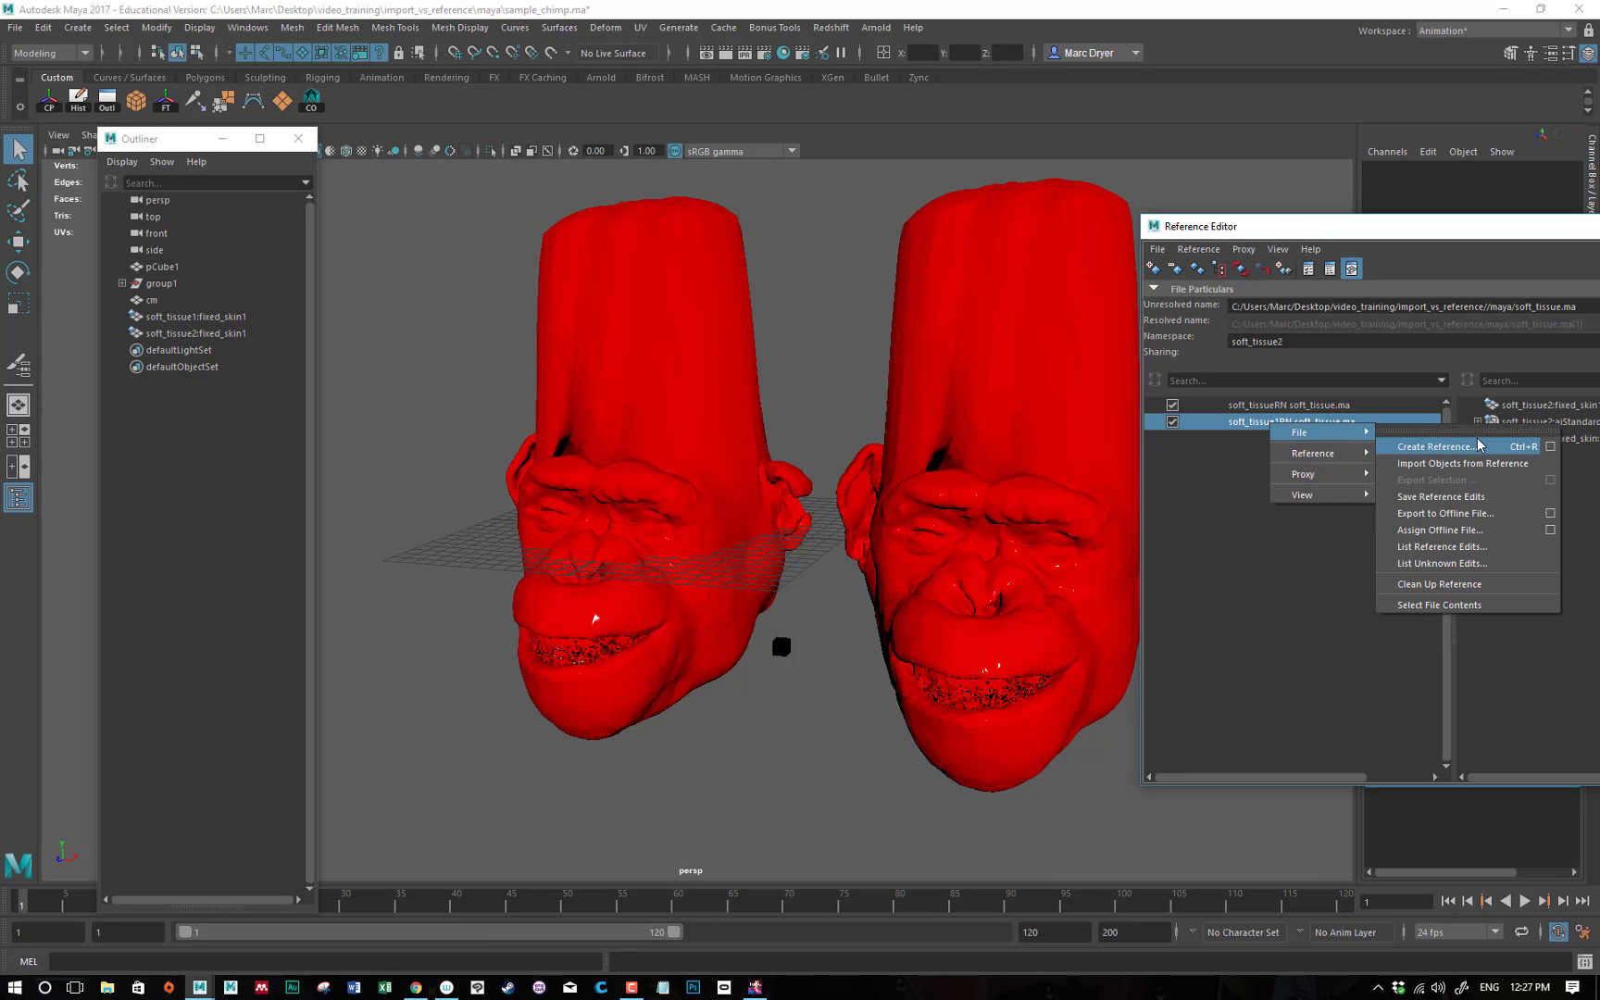
{"action": "left_click", "coordinate": [1475, 463]}
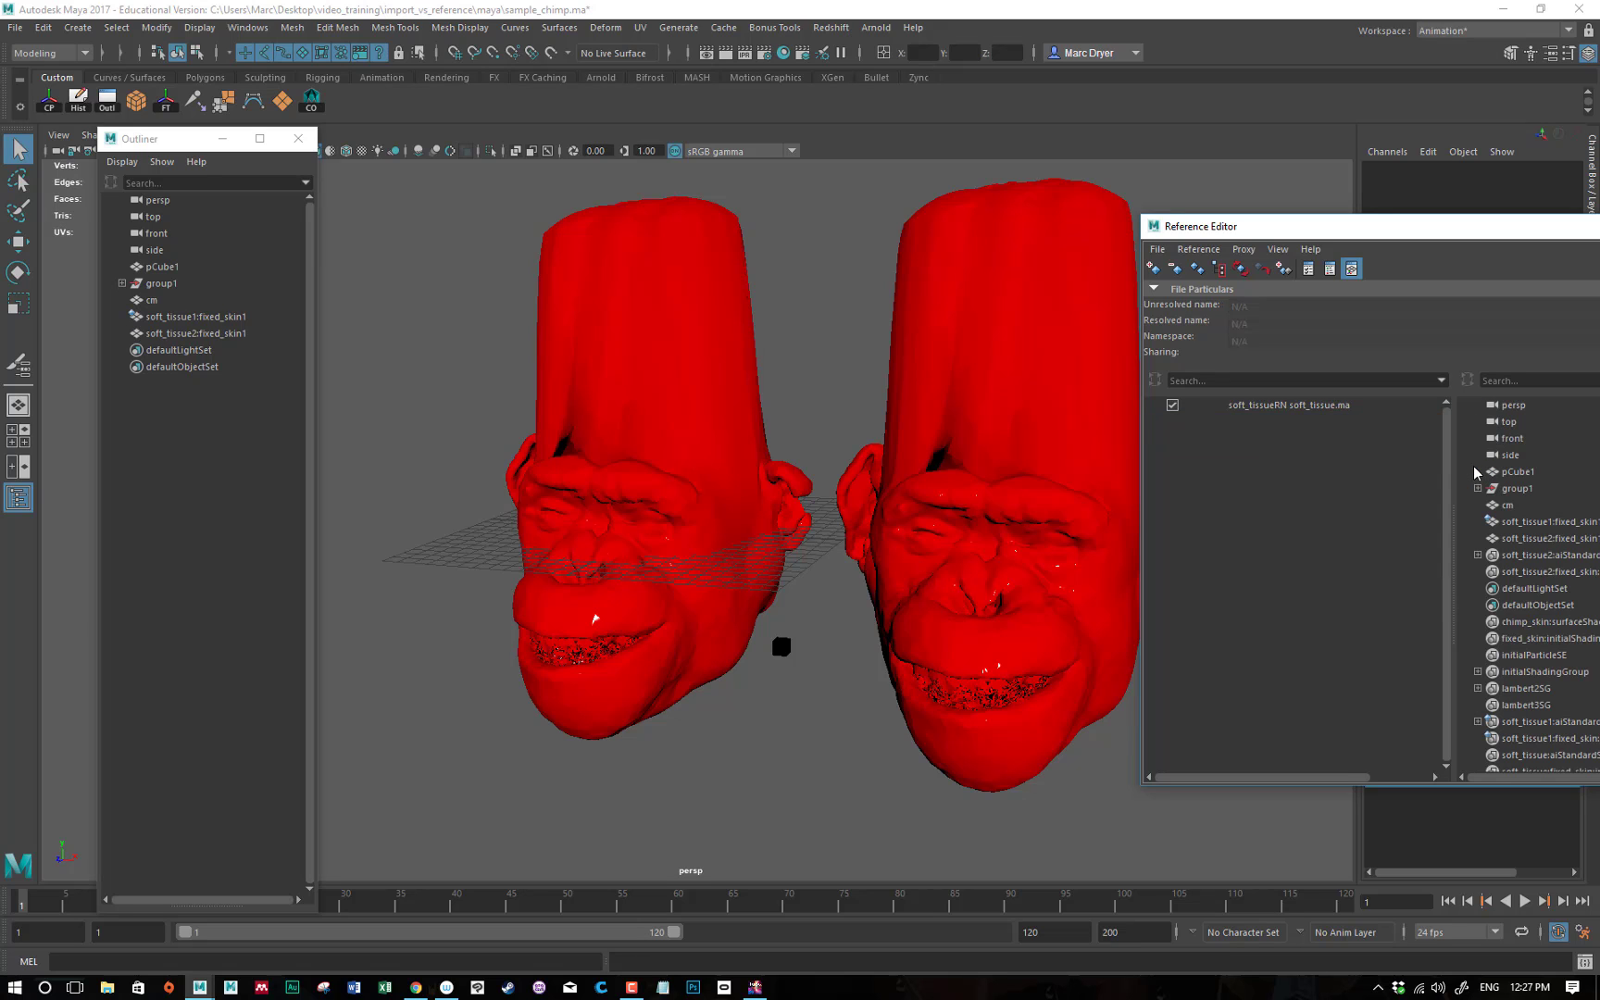
Select the imported soft_tissue2:fixed_skin1 head and close the Reference Editor.
{"action": "left_click", "coordinate": [1009, 562]}
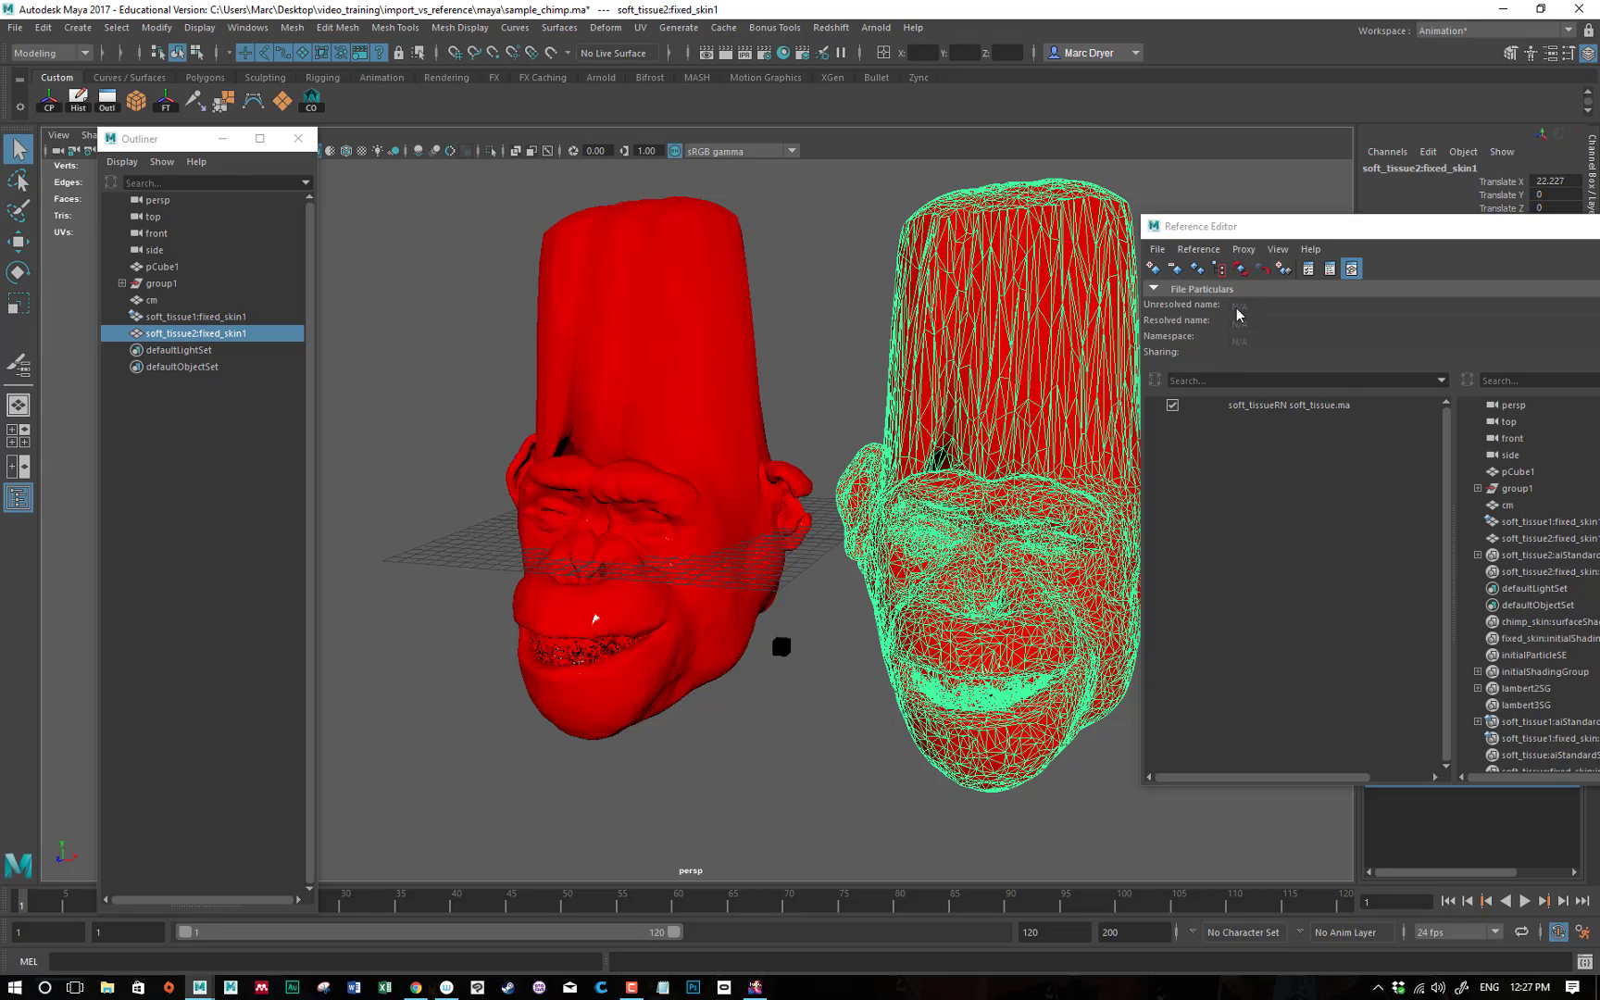
{"action": "left_click_drag", "start_coordinate": [1255, 231], "coordinate": [374, 308]}
{"action": "left_click", "coordinate": [1108, 306]}
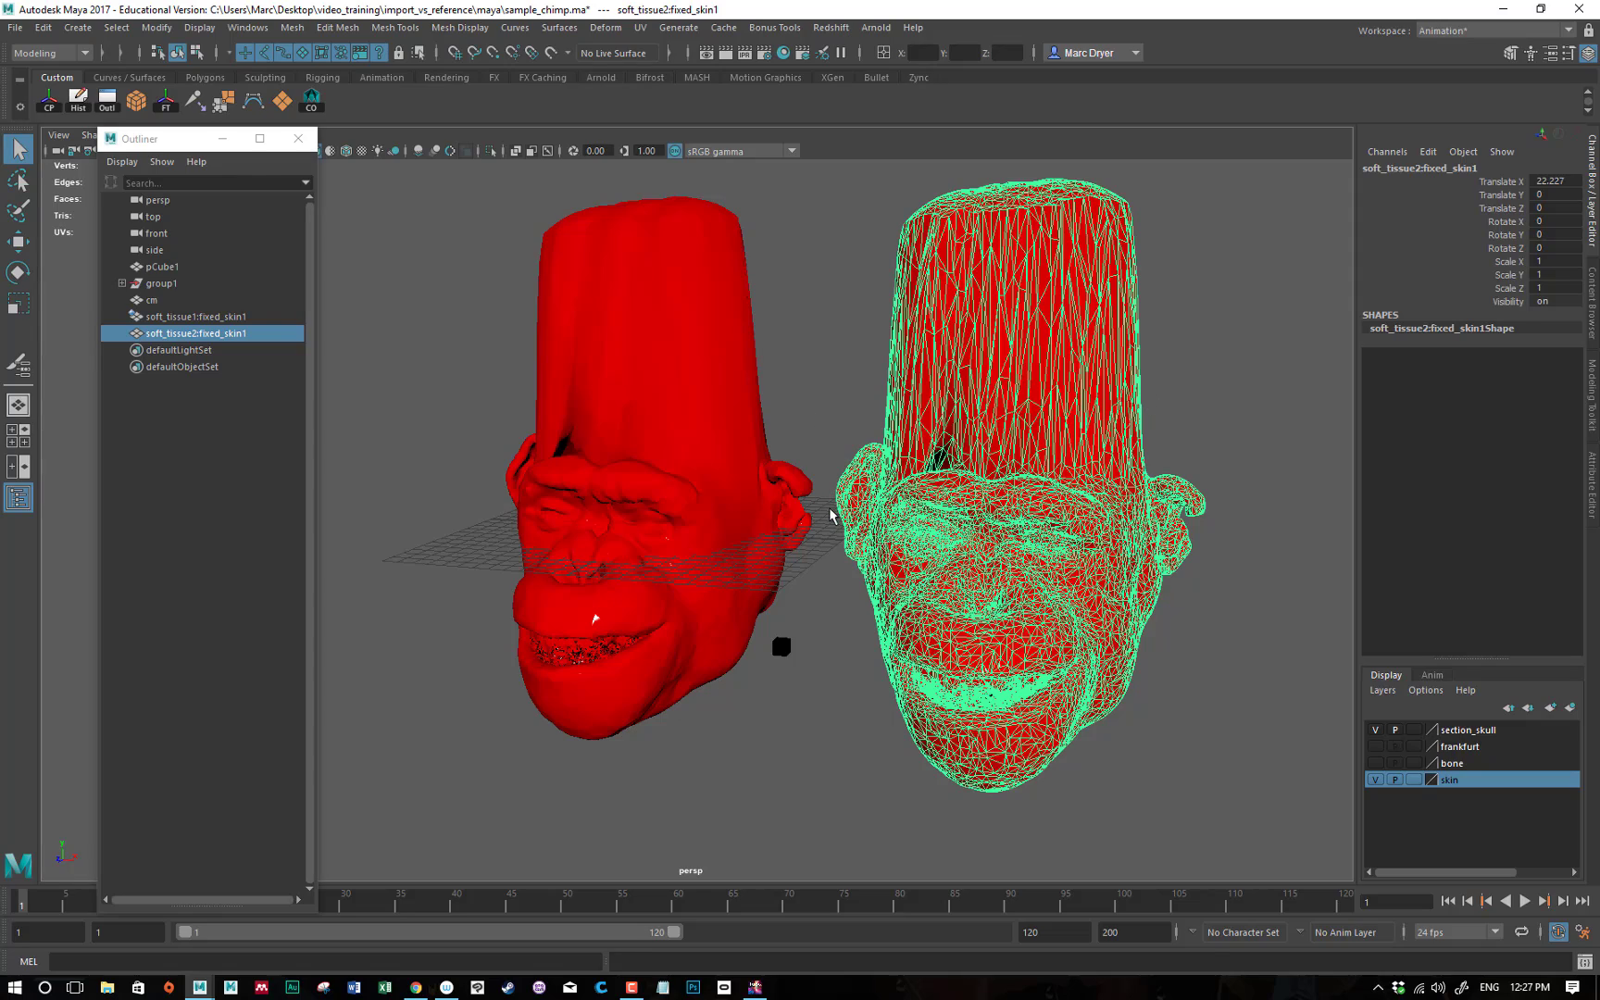
Select the soft_tissue1:fixed_skin1 head to compare it with the imported one.
{"action": "mouse_move", "coordinate": [714, 492]}
{"action": "left_mouse_down", "text": "alt"}
{"action": "mouse_move", "coordinate": [788, 493]}
{"action": "mouse_move", "coordinate": [714, 500]}
{"action": "left_mouse_up", "text": "alt"}
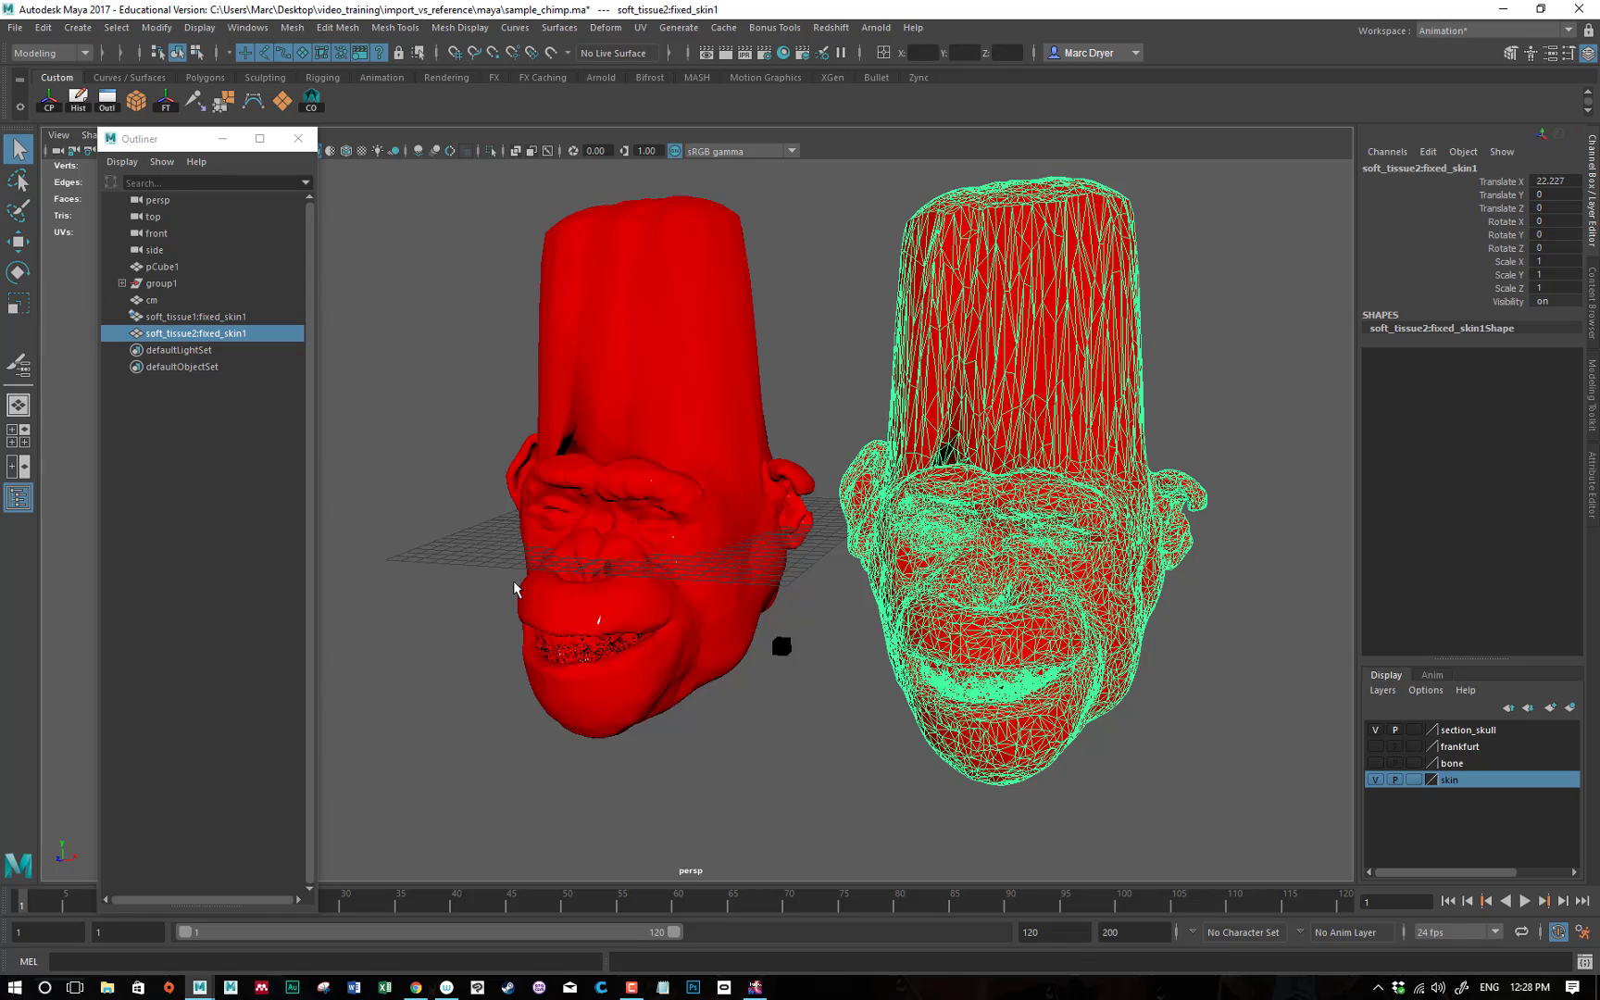
{"action": "left_click", "coordinate": [649, 392]}
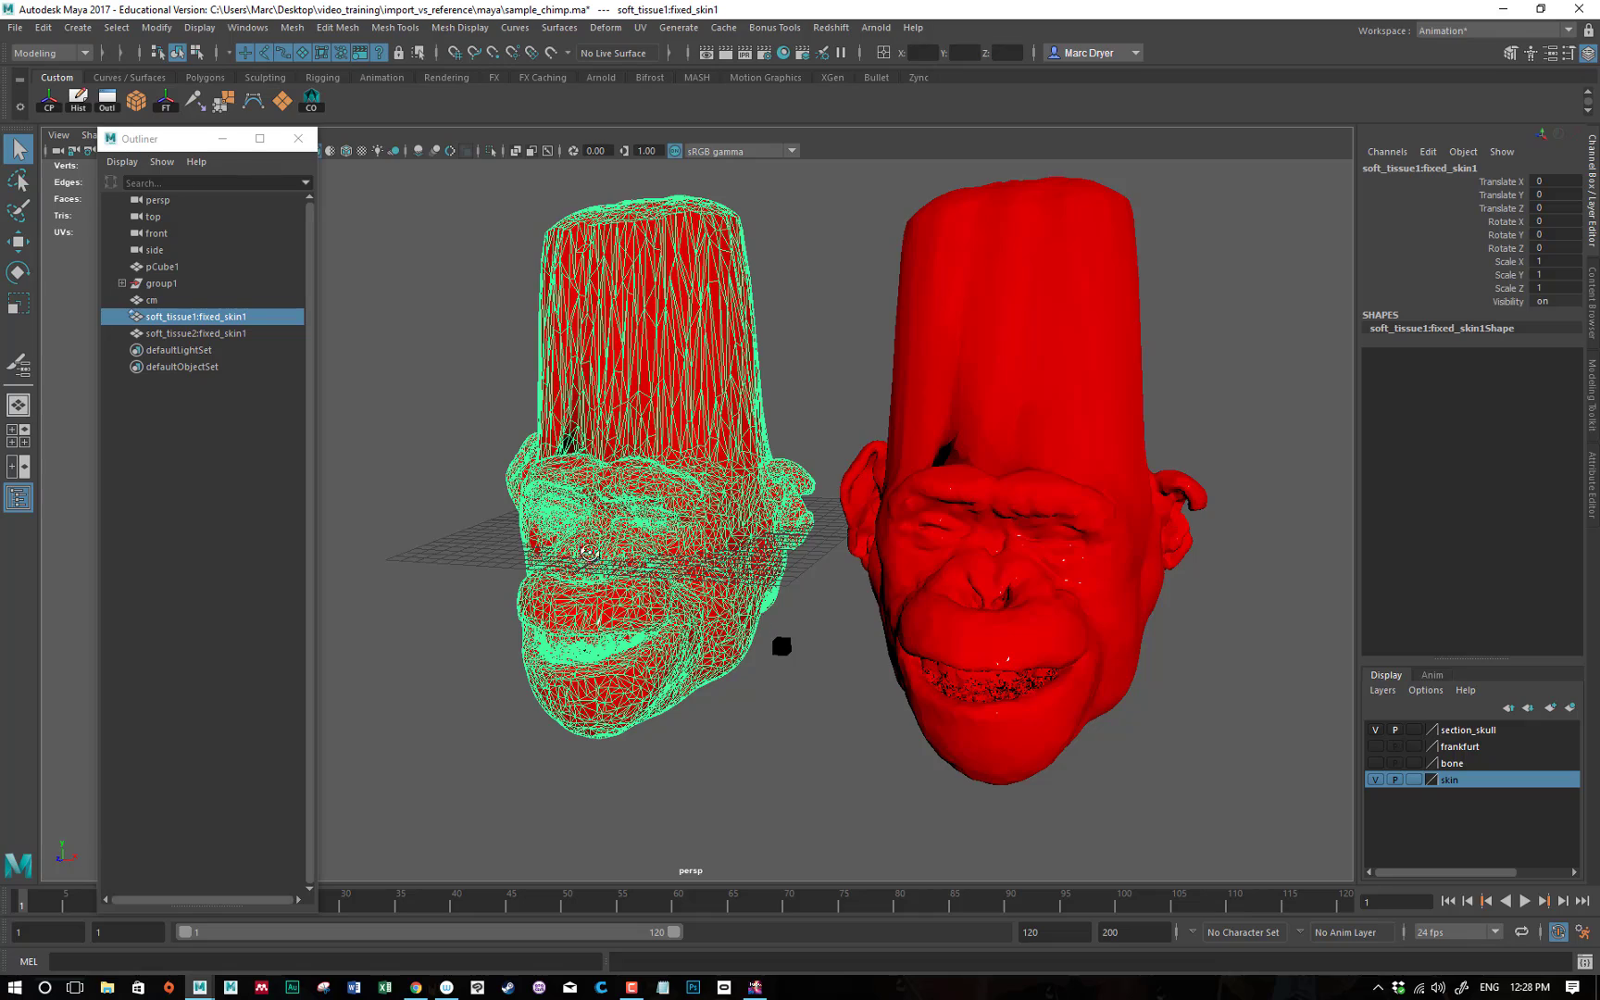
{"action": "left_click_drag", "start_coordinate": [580, 544], "coordinate": [656, 574], "text": "alt"}
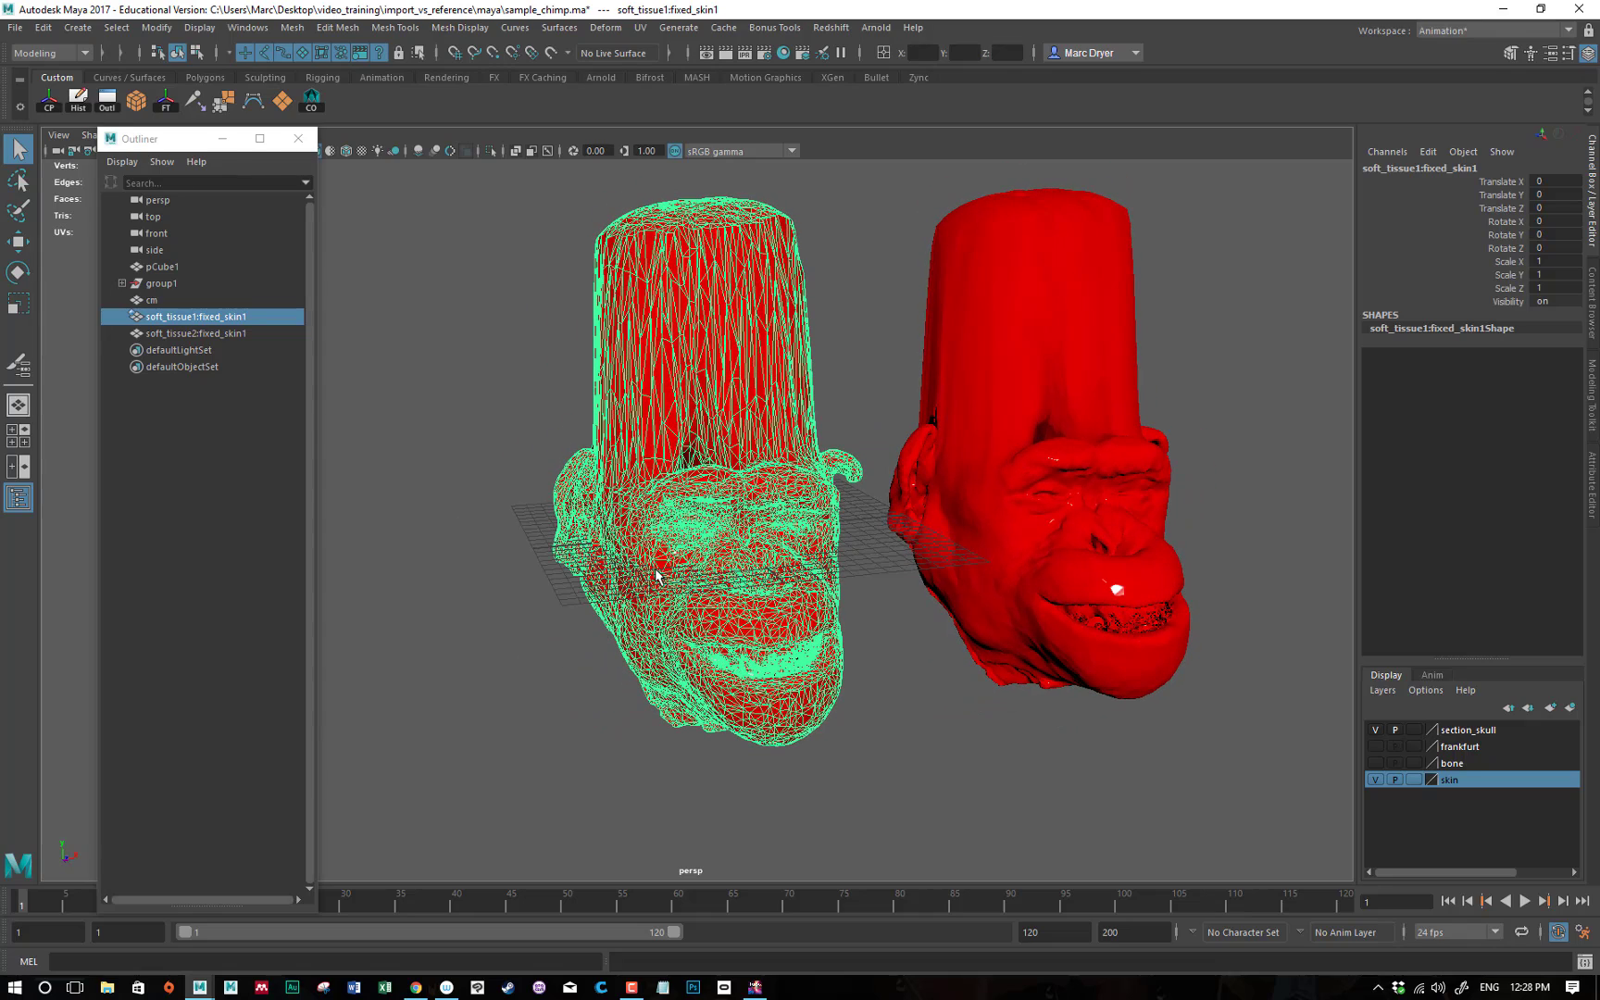